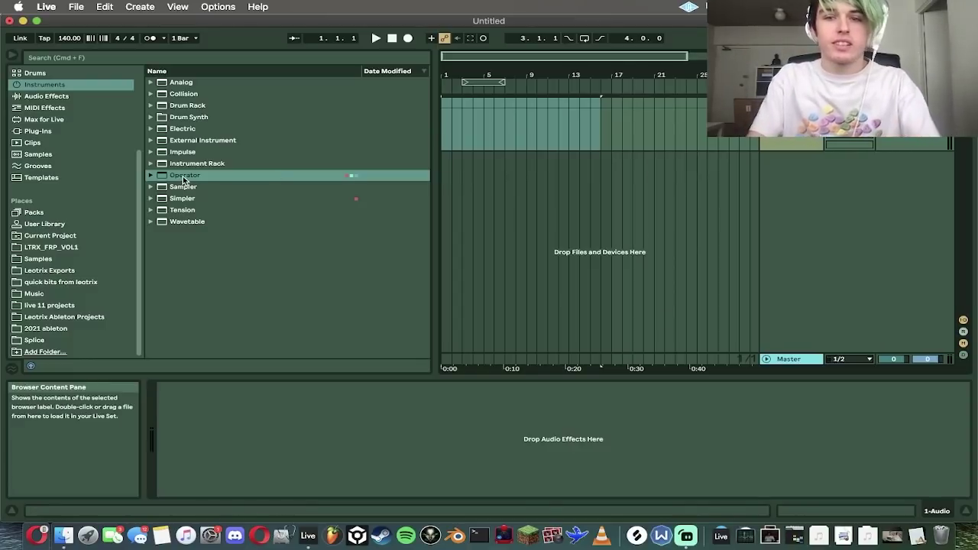
Step: Search the whole library for "kick", preview the # kick 6.wav sample, and clear the search
click(110, 282)
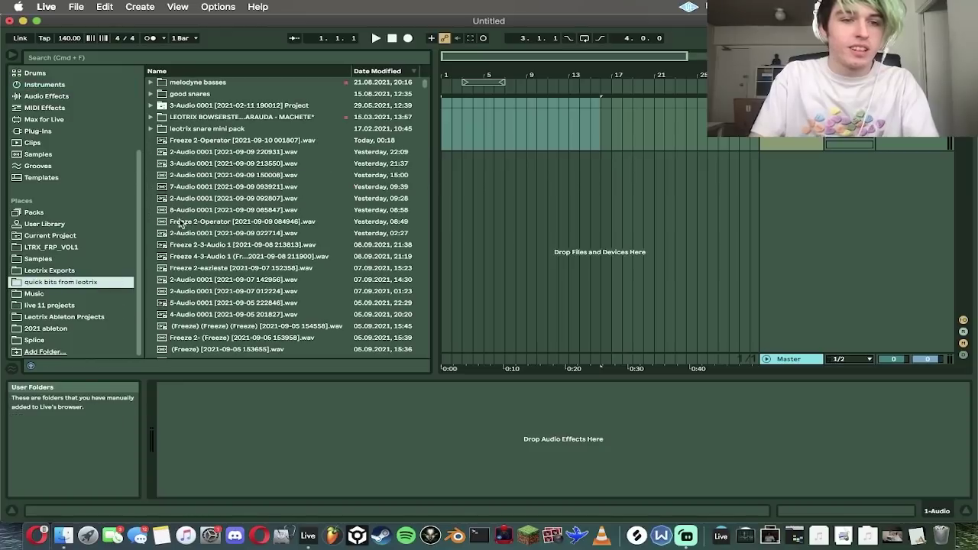
click(233, 58)
text(kick)
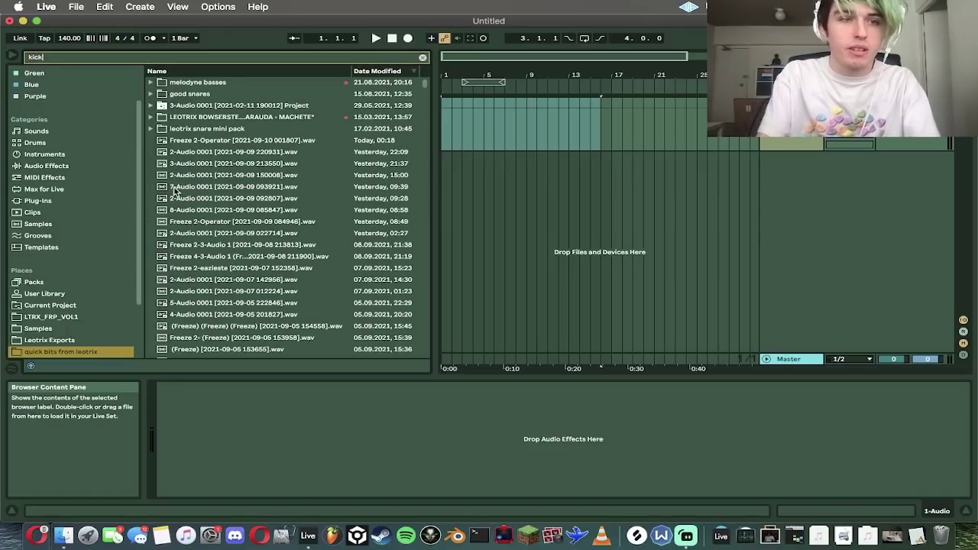
click(67, 249)
click(205, 211)
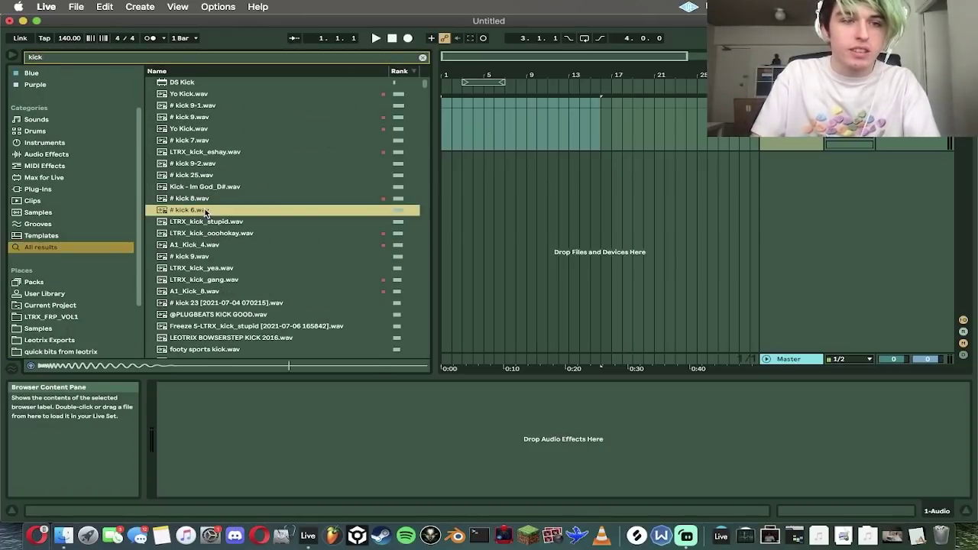
click(422, 58)
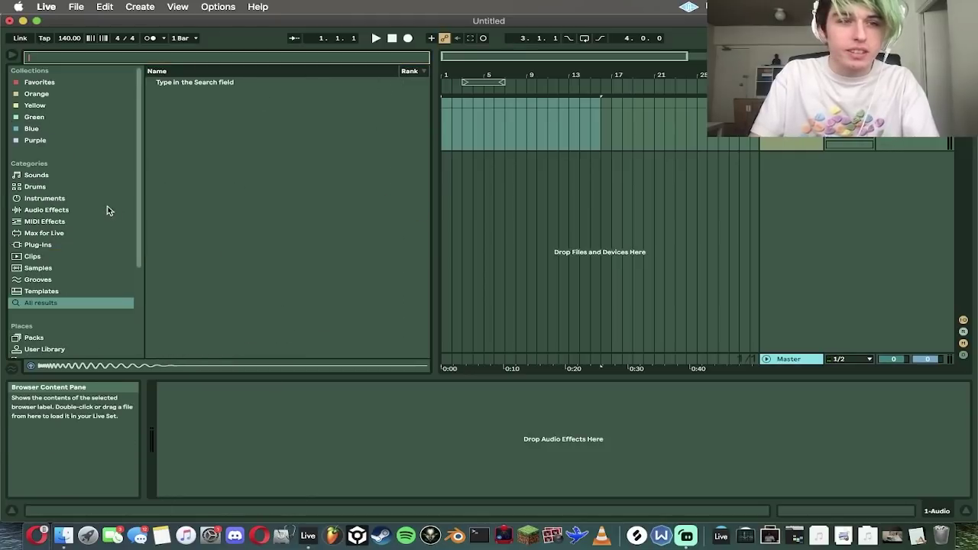
Step: Load the Operator instrument onto a new MIDI track and lower the computer keyboard octave to C0–D1
click(44, 198)
click(185, 177)
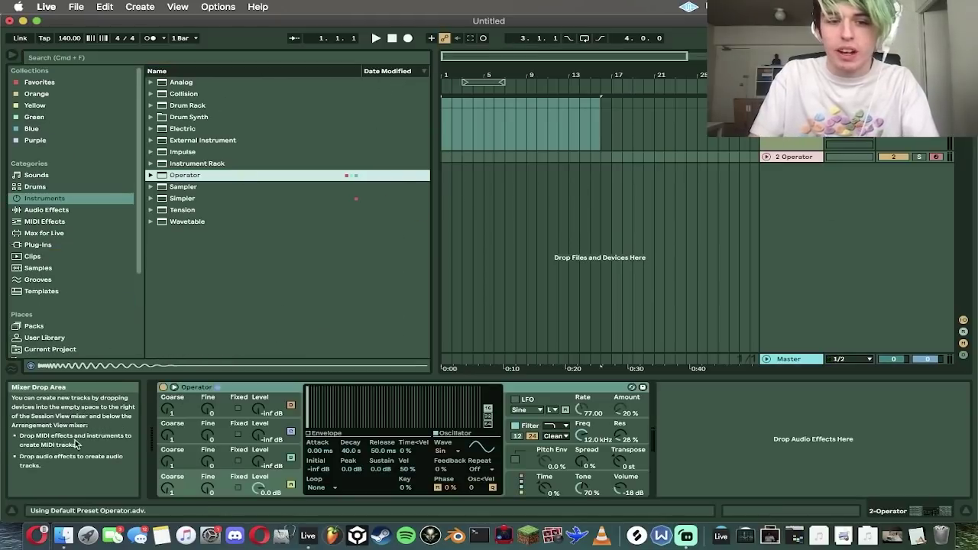
key(z)
key(z)
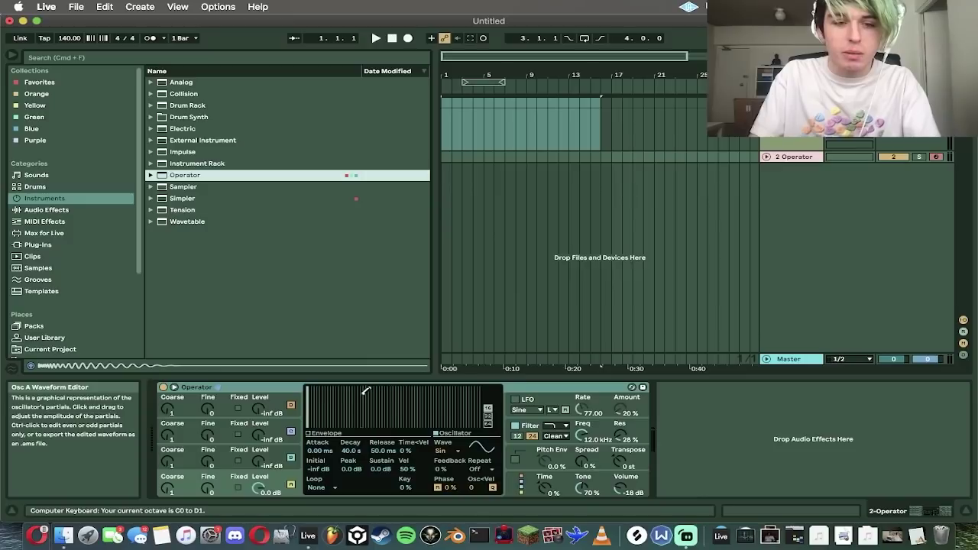
Step: Draw five additional partials of varying height into oscillator A's waveform, spaced across the lower half of the spectrum
click(351, 393)
click(324, 394)
click(395, 393)
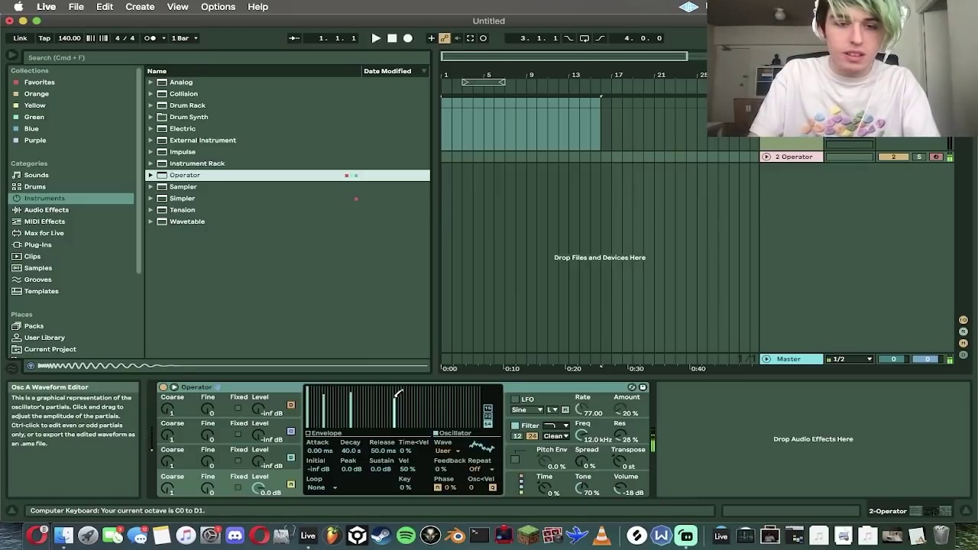
click(365, 397)
click(378, 401)
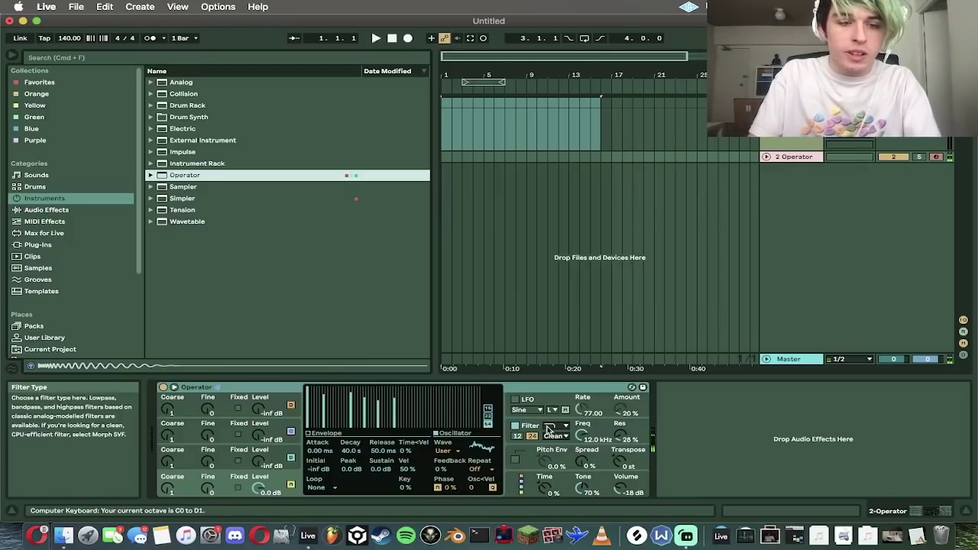
Step: Set oscillator B's level to -17 dB, its wave to Saw D, its attack to 206 ms and its coarse frequency to 5
drag(260, 463, 260, 460)
click(444, 450)
click(468, 333)
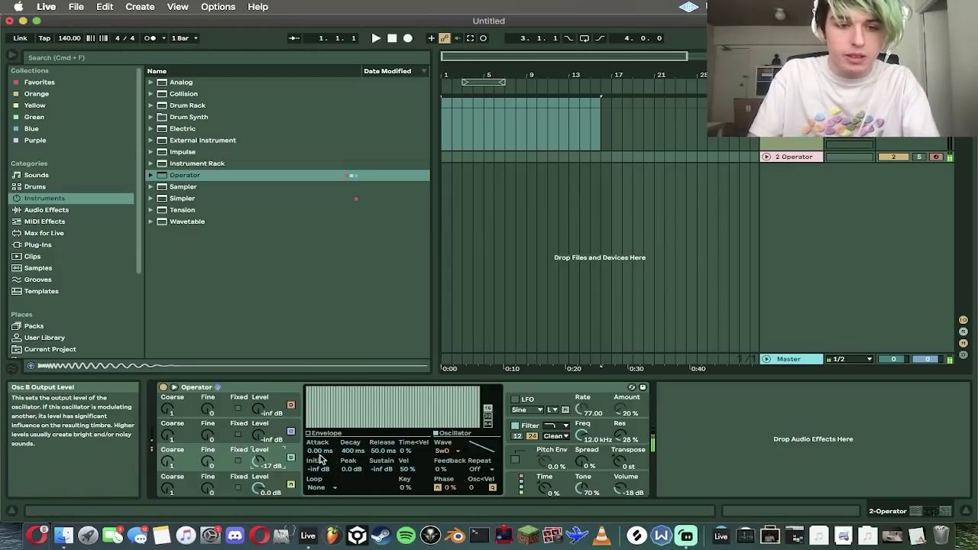
drag(321, 459, 321, 448)
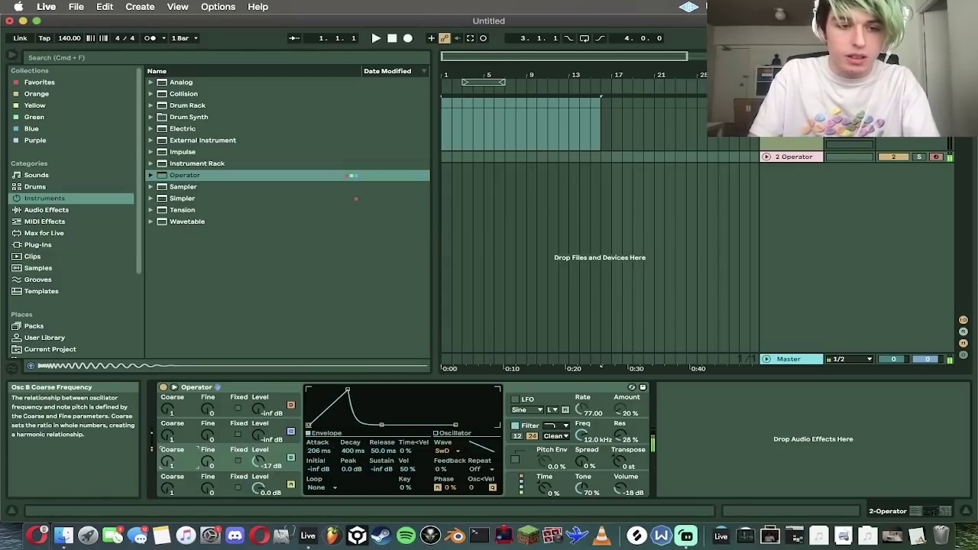
drag(167, 462, 167, 450)
Step: Add the OTT and Multiband Compression presets after Operator and duplicate the Multiband Compression device
click(83, 211)
scroll(343, 207, down, 4)
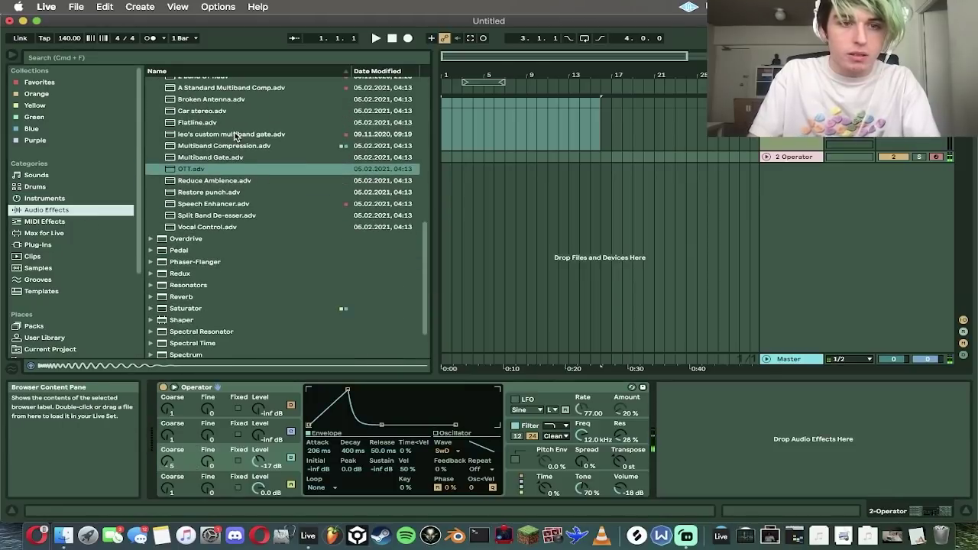
double_click(227, 169)
double_click(222, 147)
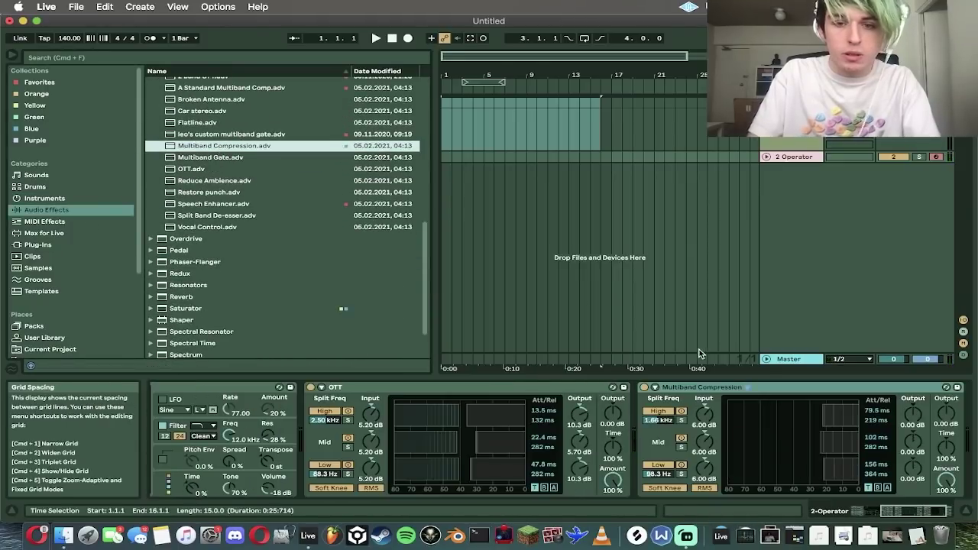
click(689, 387)
key(super+d)
scroll(676, 389, left, 10)
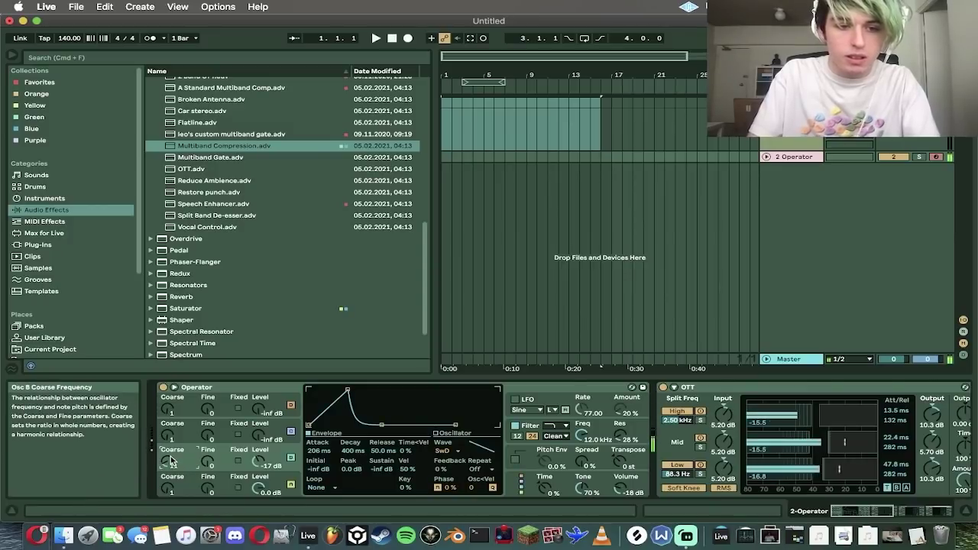
Step: Set oscillator B's coarse frequency to 11 and its attack to 485 ms, and turn off Operator's filter
drag(171, 460, 170, 436)
drag(312, 452, 312, 448)
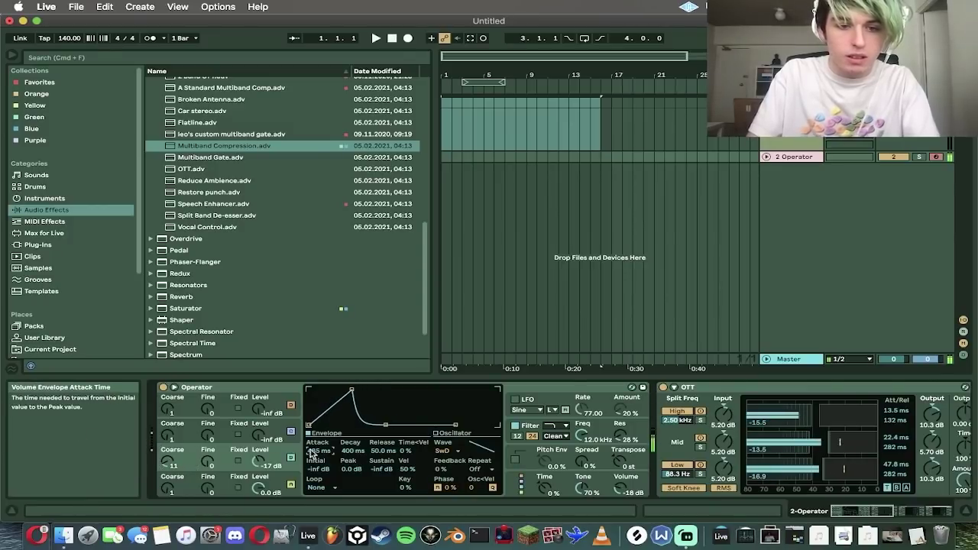
click(514, 426)
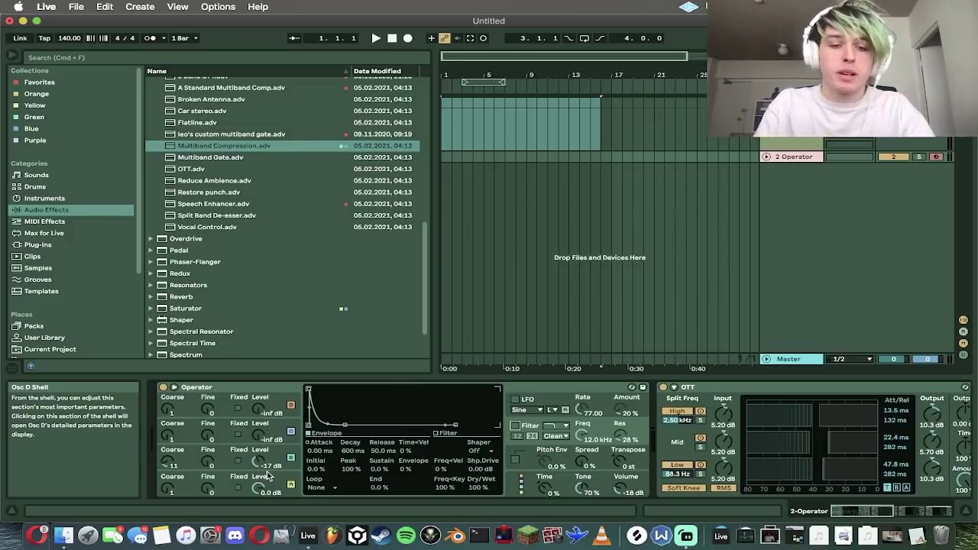
Step: Shorten oscillator B's attack to 87.2 ms, lower its level to -33 dB and try other coarse frequencies, ending at 11
click(268, 466)
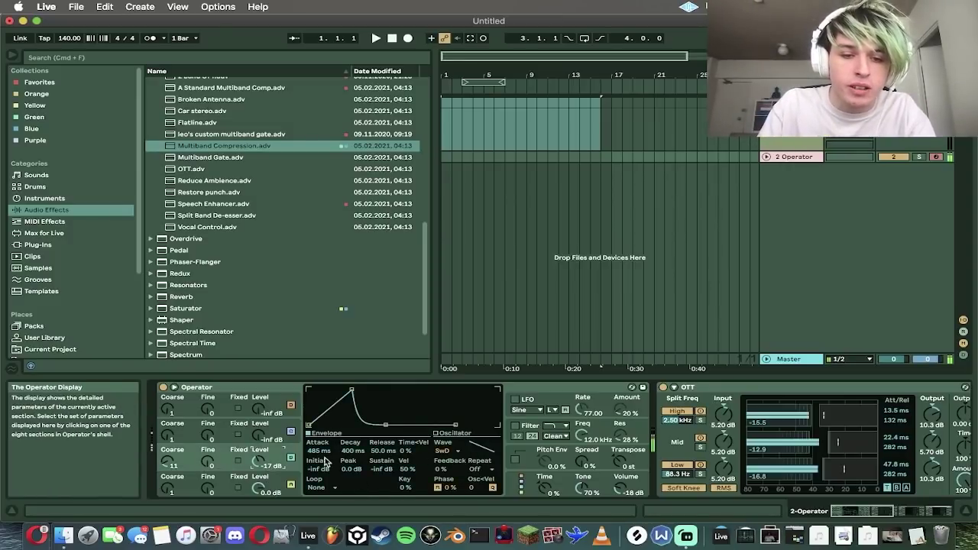
drag(321, 452, 324, 461)
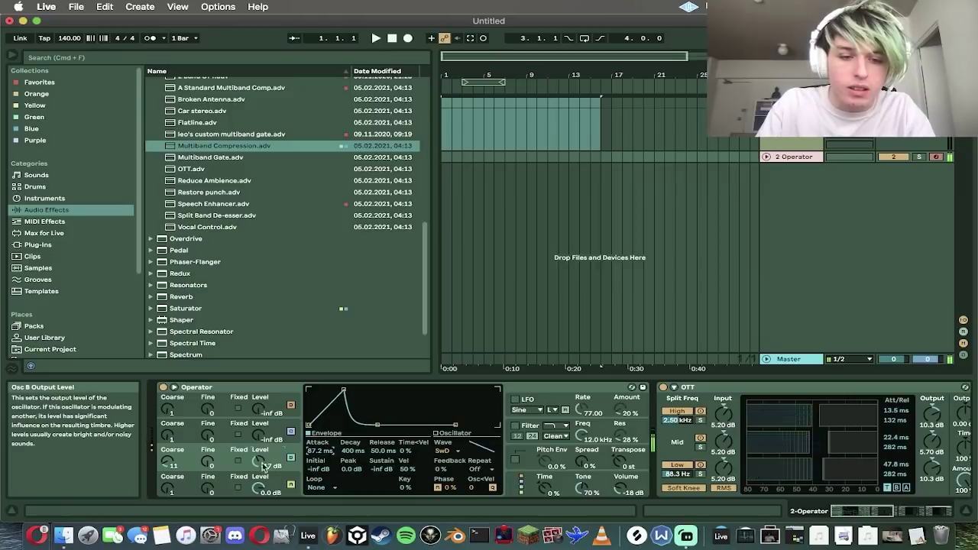
drag(264, 466, 263, 475)
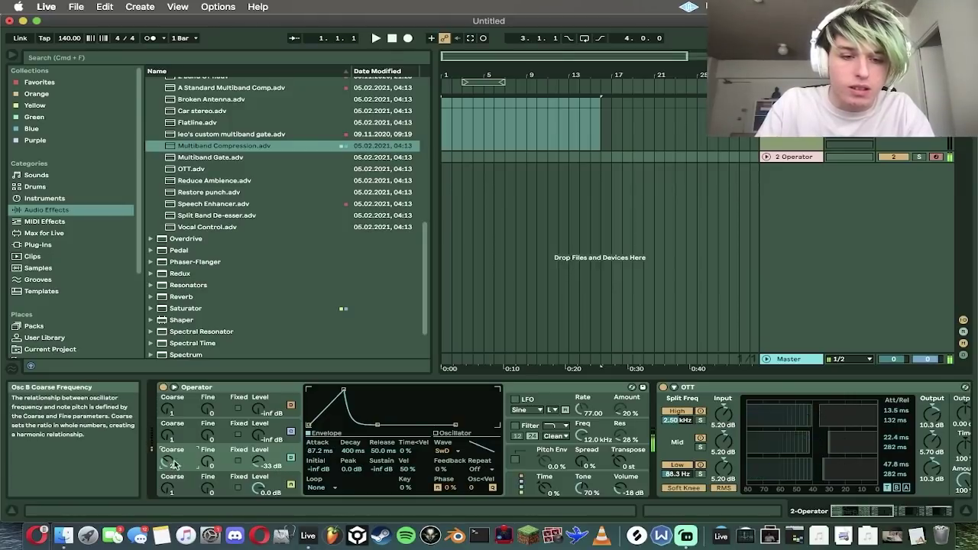
drag(174, 464, 174, 475)
Step: Set oscillator C's level to -17 dB, its sustain to 0.0 dB and its attack to 4.99 ms
drag(260, 437, 260, 417)
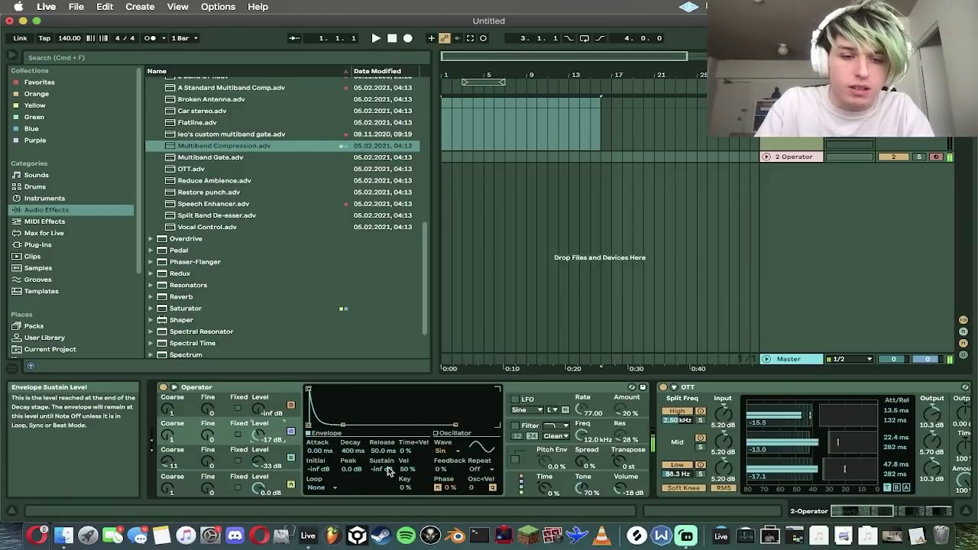
drag(390, 470, 390, 417)
drag(320, 452, 325, 436)
scroll(276, 260, up, 10)
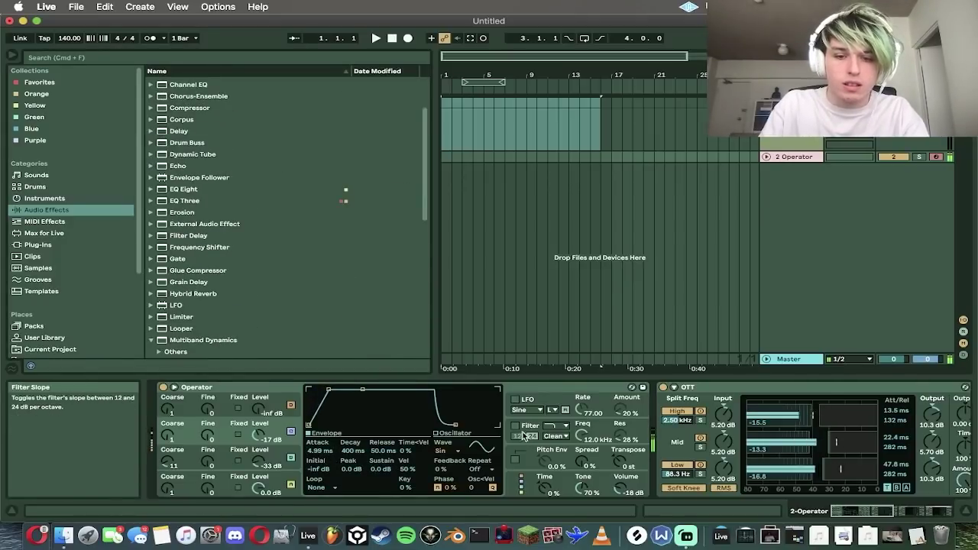
Step: Enable Operator's filter, choose the band-pass type and set its frequency to 1.37 kHz
click(515, 425)
click(556, 425)
click(564, 455)
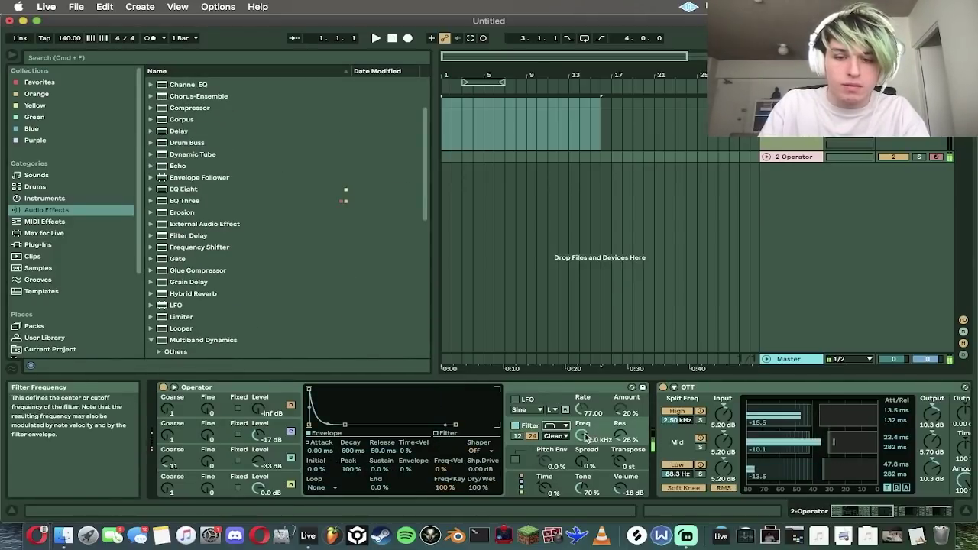
drag(583, 435, 583, 459)
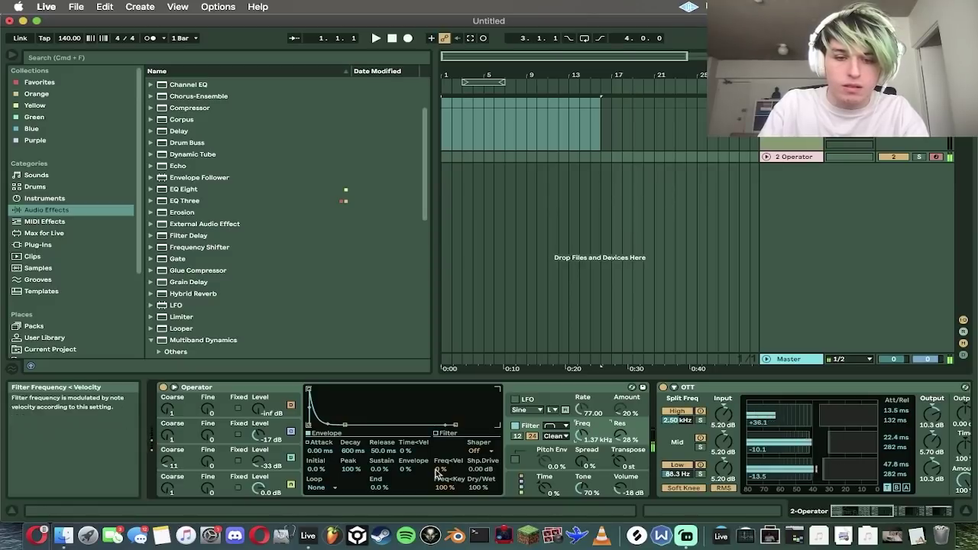
Step: Set the filter's envelope amount to 80%, the envelope attack to 10.4 ms and its peak to 72%
drag(403, 469, 403, 438)
mouse_move(321, 451)
mouse_down()
mouse_move(321, 430)
mouse_move(321, 440)
mouse_up()
drag(334, 390, 332, 400)
Step: Insert Grain Delay between Operator and OTT, use an unsynced delay time of 40.0 ms and set its dry/wet to 100%
scroll(205, 240, down, 5)
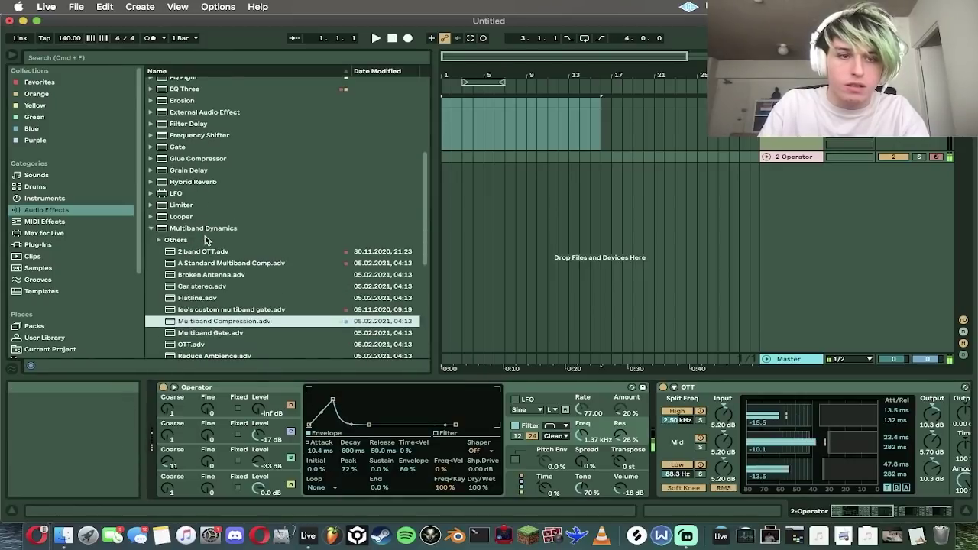
click(197, 159)
click(195, 171)
drag(195, 171, 673, 456)
click(672, 479)
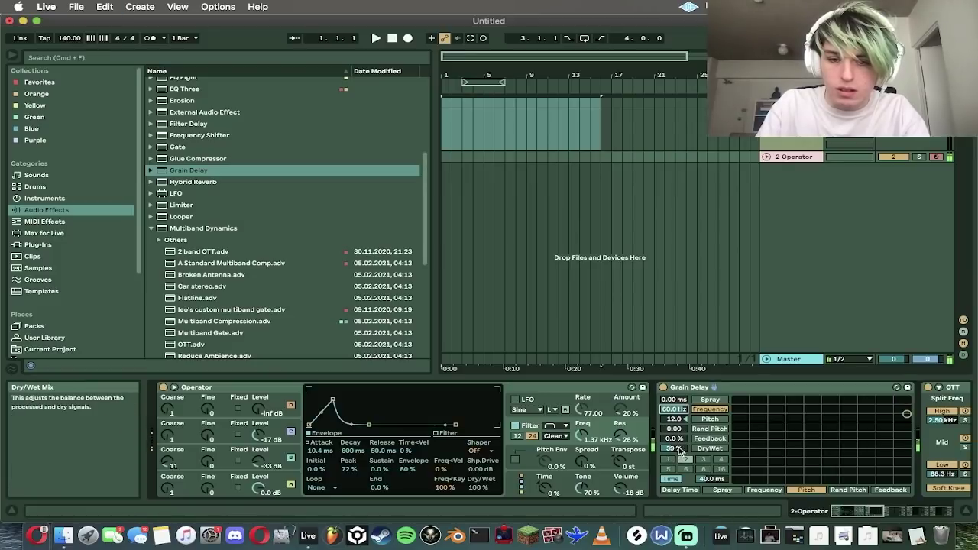
drag(679, 450, 679, 404)
drag(707, 481, 708, 512)
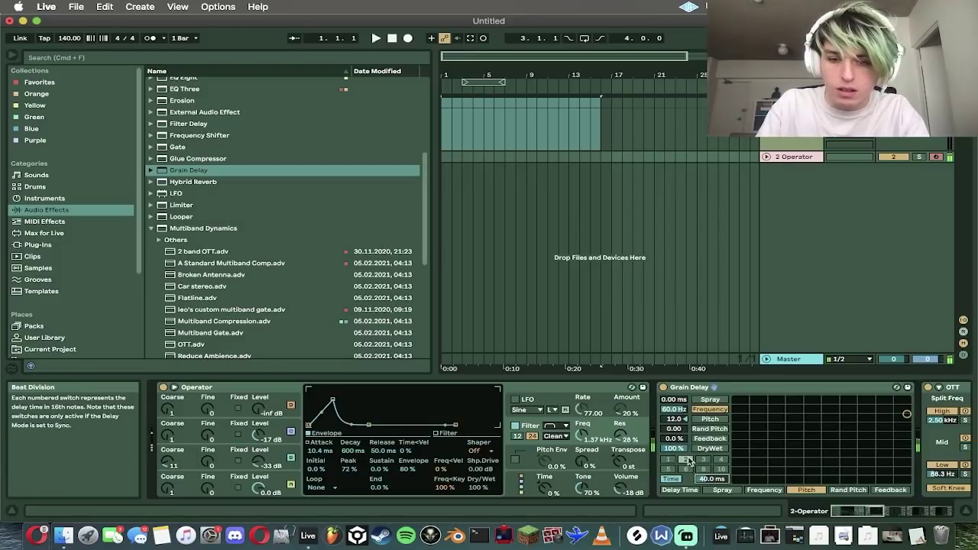
Step: Group all devices on the track into an Instrument Rack and show its chain list
click(689, 387)
key(super+z)
key(super+a)
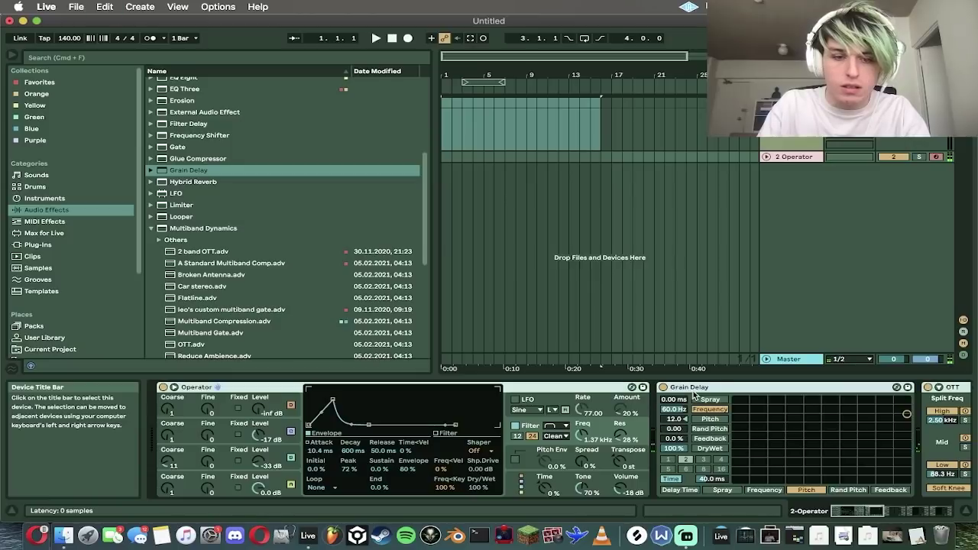
key(super+g)
click(163, 422)
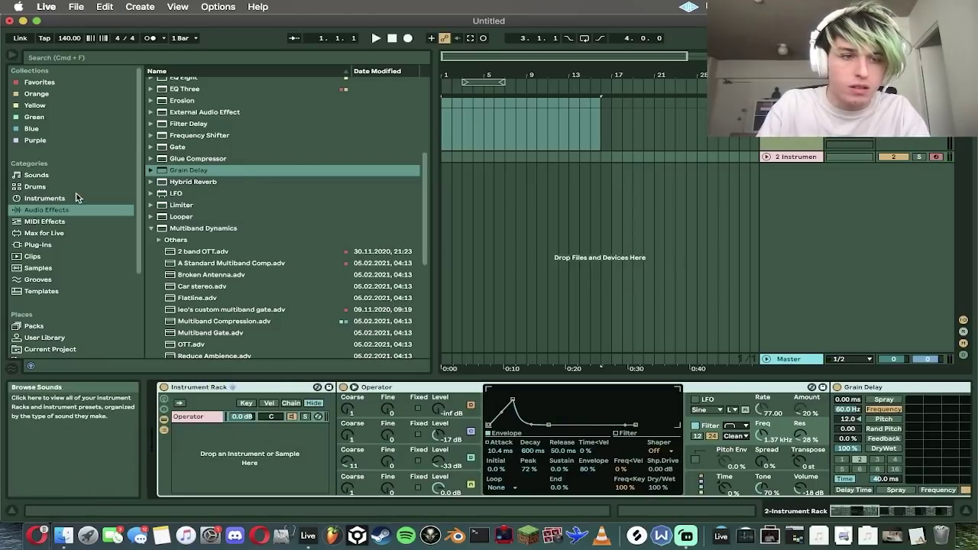
Step: Add a second Operator as a new chain in the Instrument Rack and set its oscillator A wave to Triangle
click(44, 198)
drag(185, 175, 259, 442)
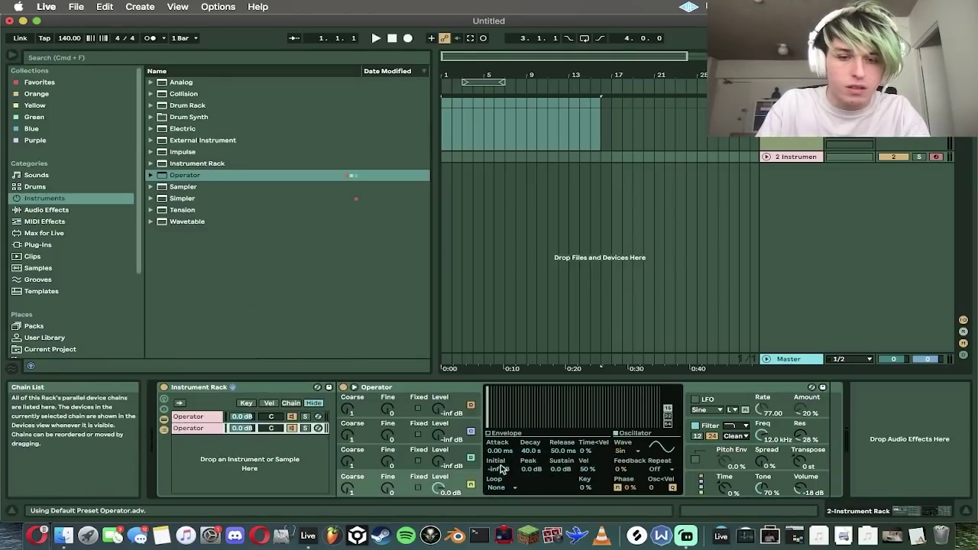
click(621, 451)
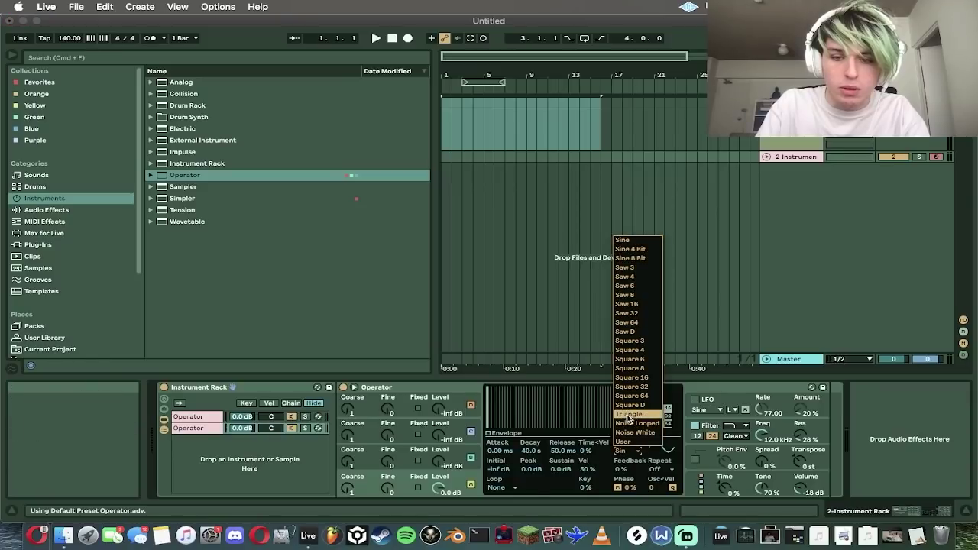
click(628, 413)
Step: Set the second Operator's filter envelope amount to -100% and raise its chain volume to 6.0 dB
click(793, 434)
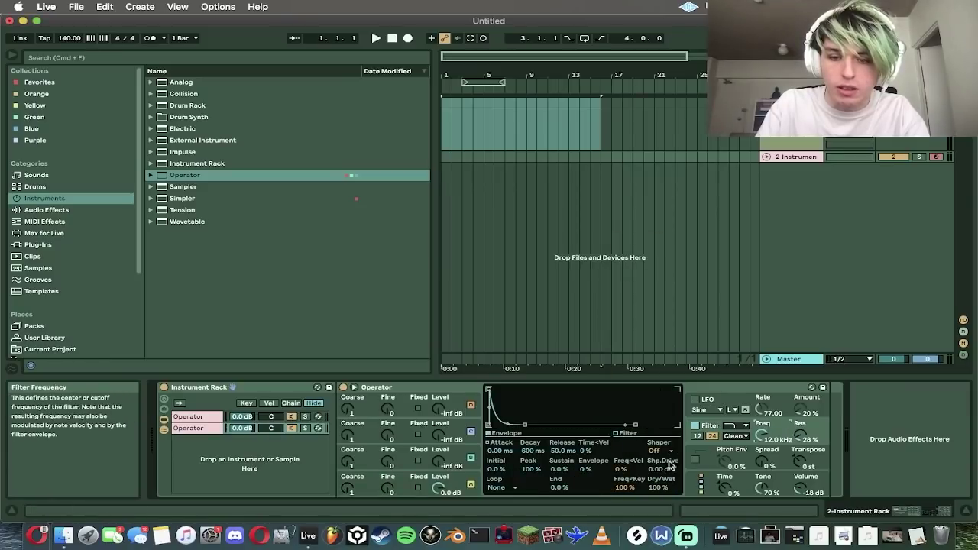
key(z)
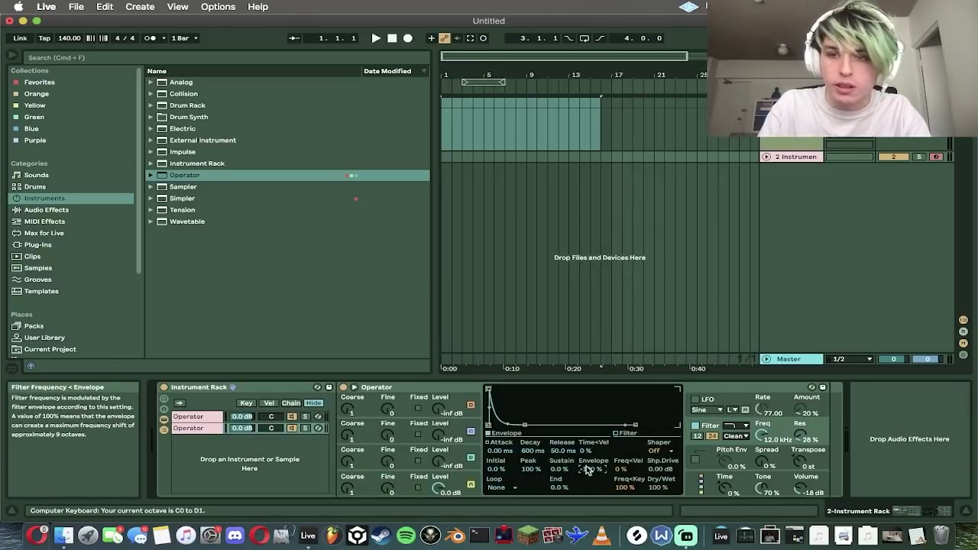
click(242, 428)
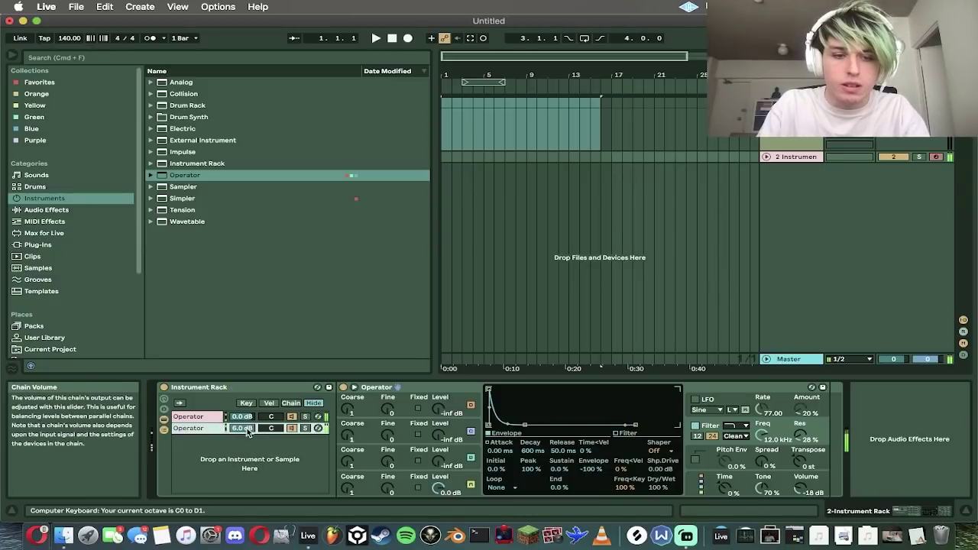
Step: Set the second Operator's oscillator A release to about 631 ms and limit that synth to 1 voice
click(441, 485)
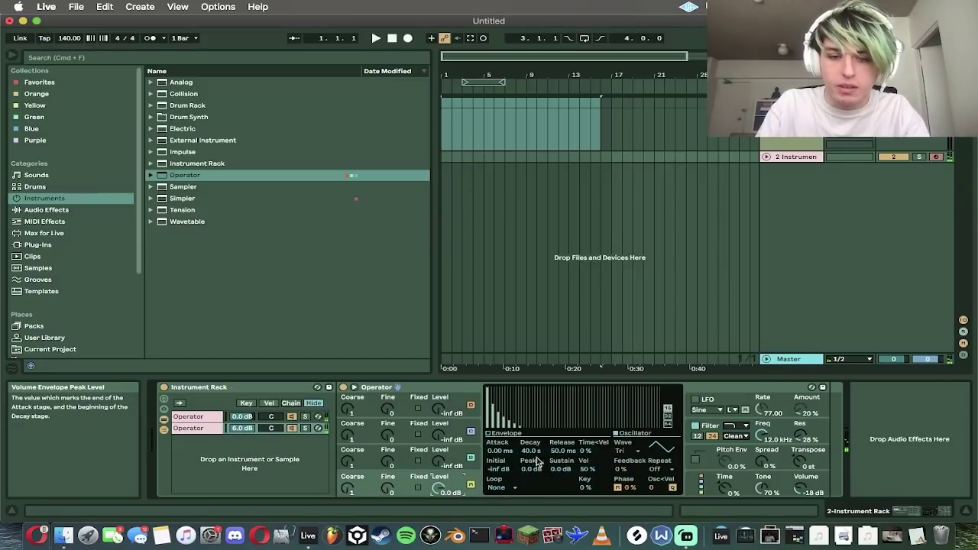
drag(563, 451, 563, 437)
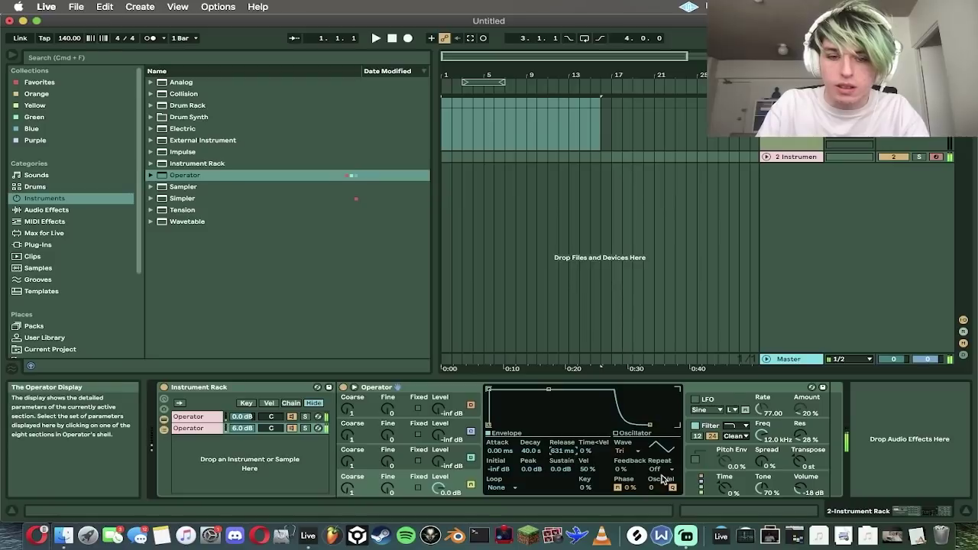
click(702, 484)
click(492, 487)
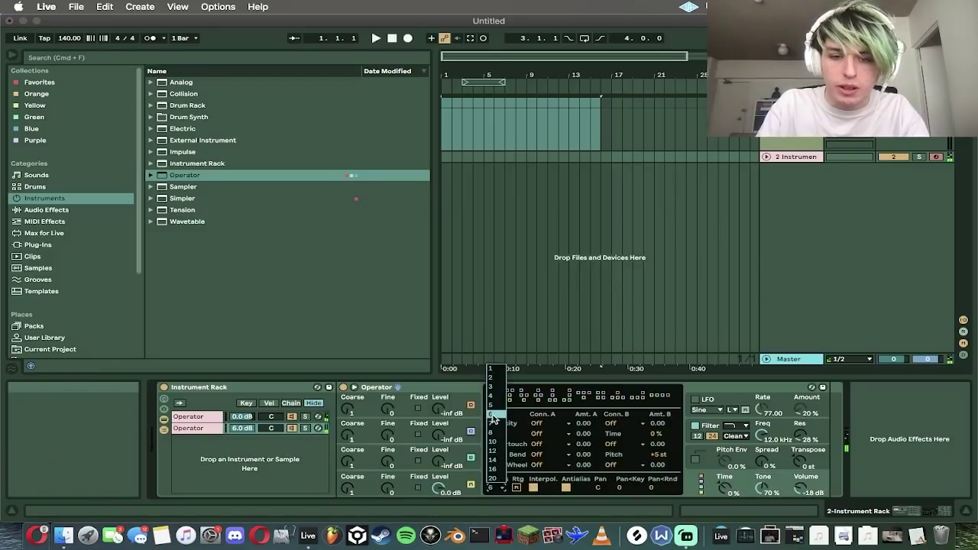
click(492, 372)
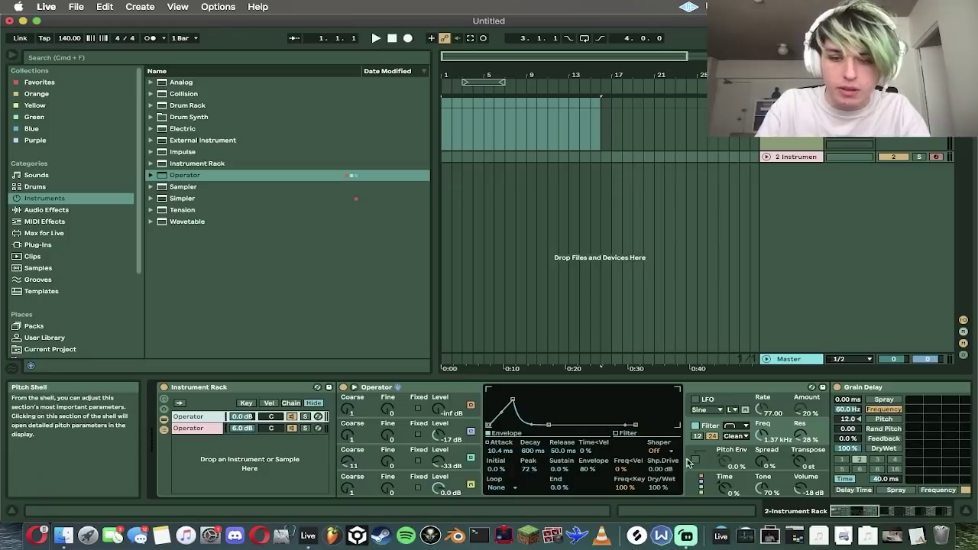
Step: Limit the first Operator to 1 voice and show its pitch envelope settings
click(701, 480)
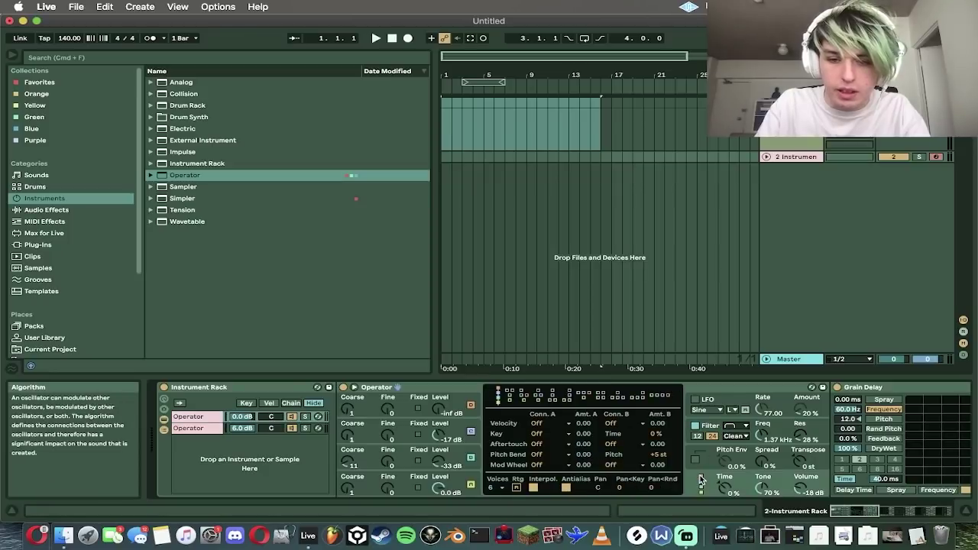
click(492, 489)
click(493, 371)
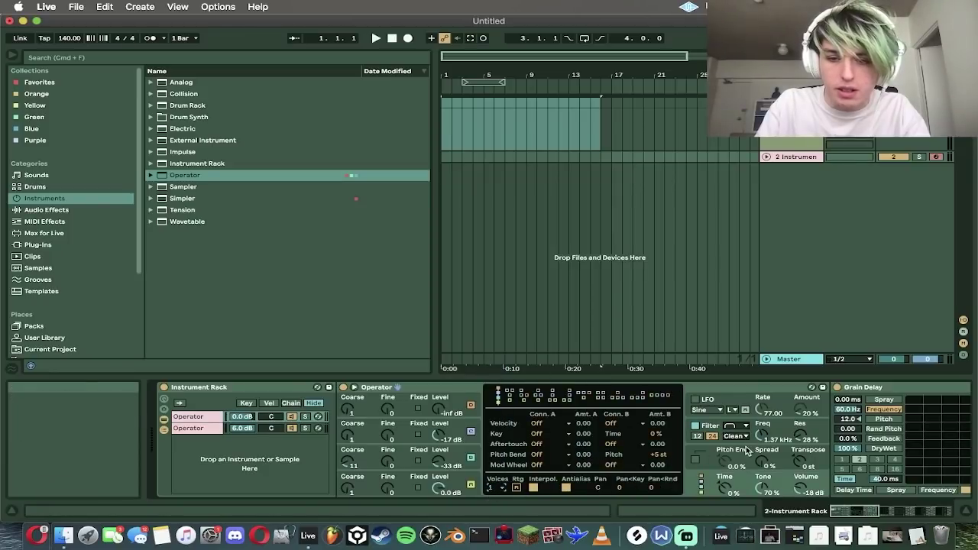
click(747, 451)
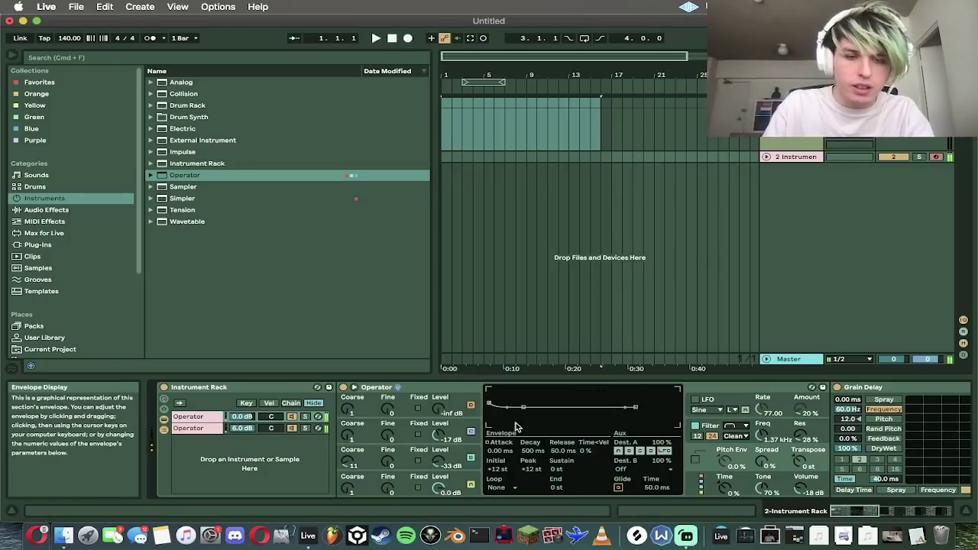
Step: Bypass Grain Delay and switch it back on to compare the bass with and without it
scroll(398, 474, right, 5)
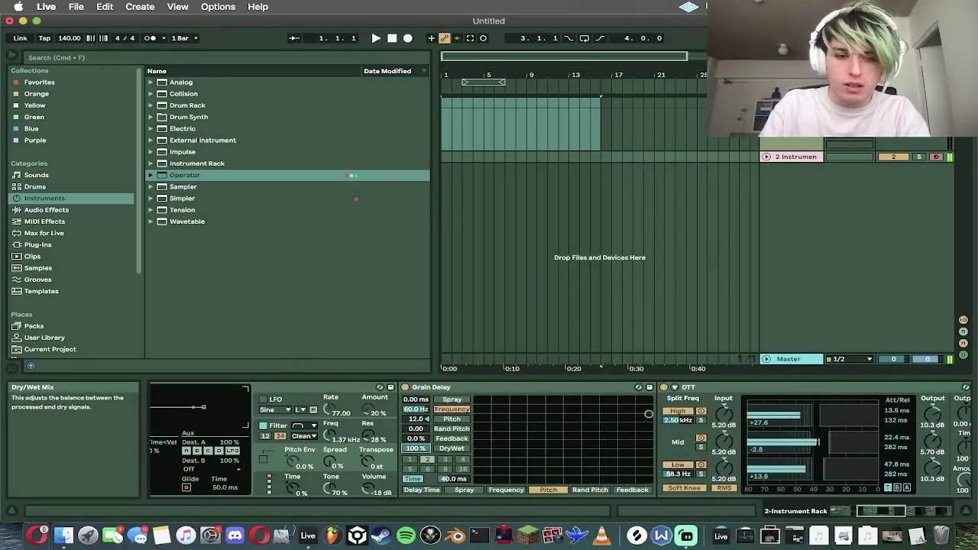
click(405, 387)
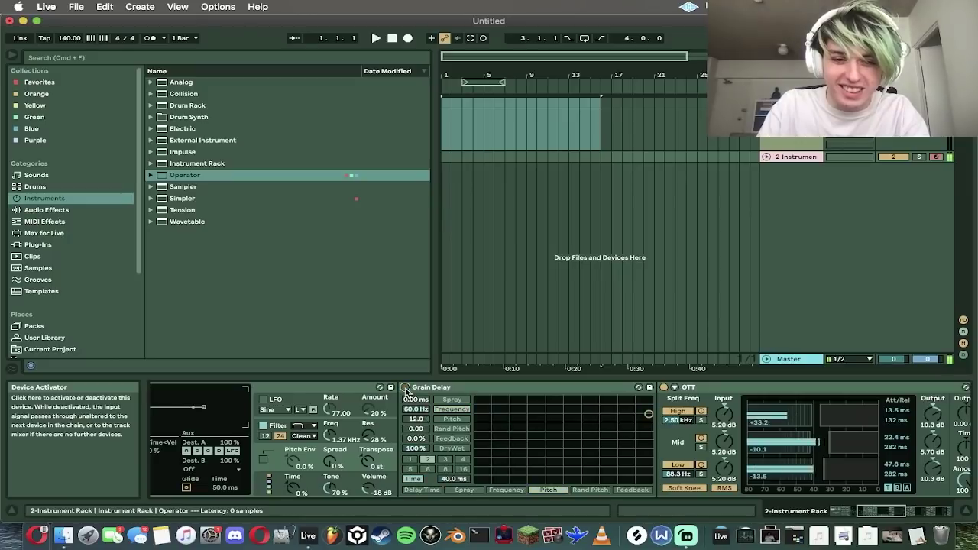
click(405, 387)
Step: Look through the Audio Units and the AIRWINDOWS VST plug-ins for a suitable effect
click(104, 211)
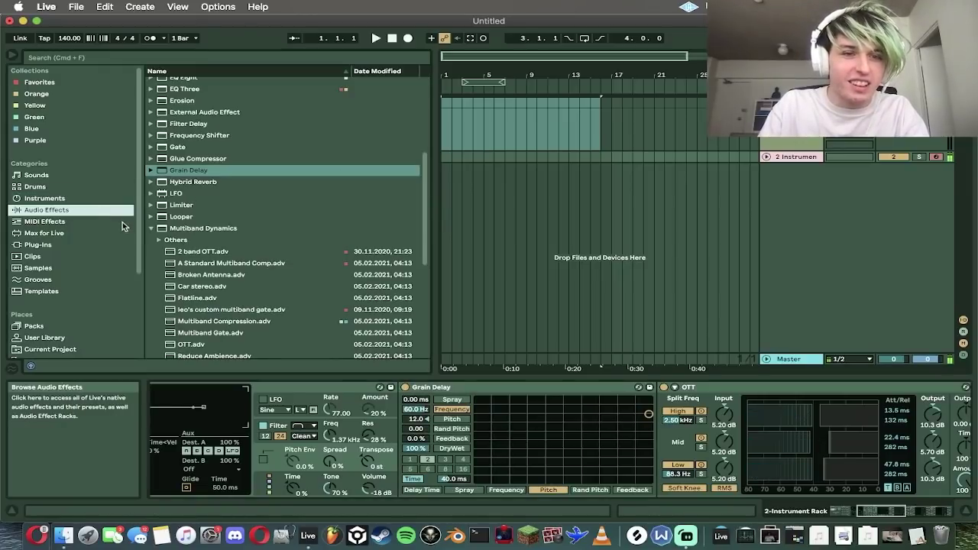
click(45, 245)
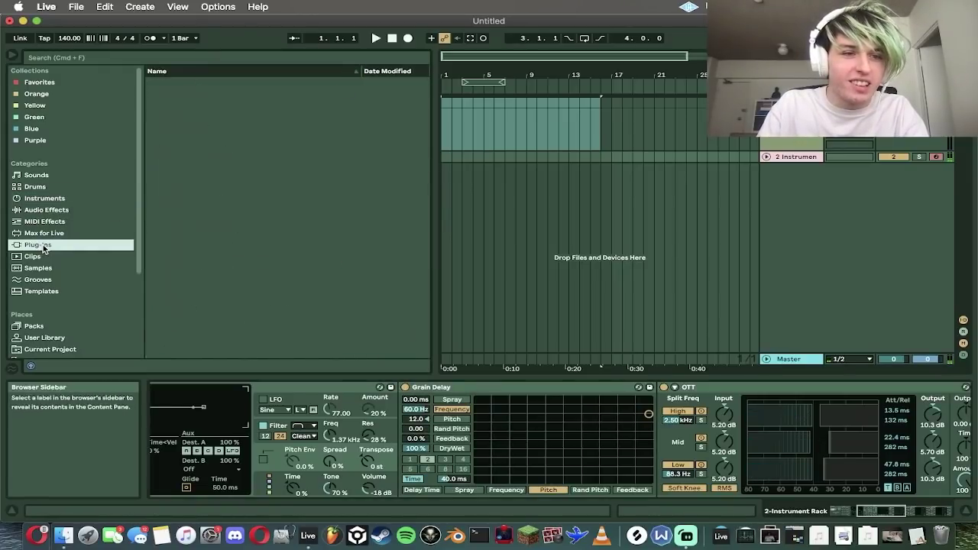
click(247, 61)
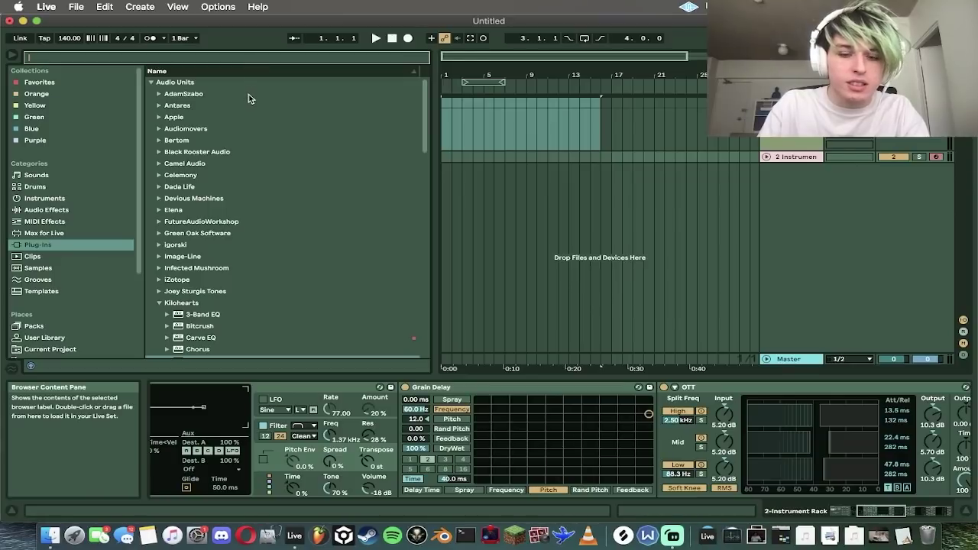
click(167, 301)
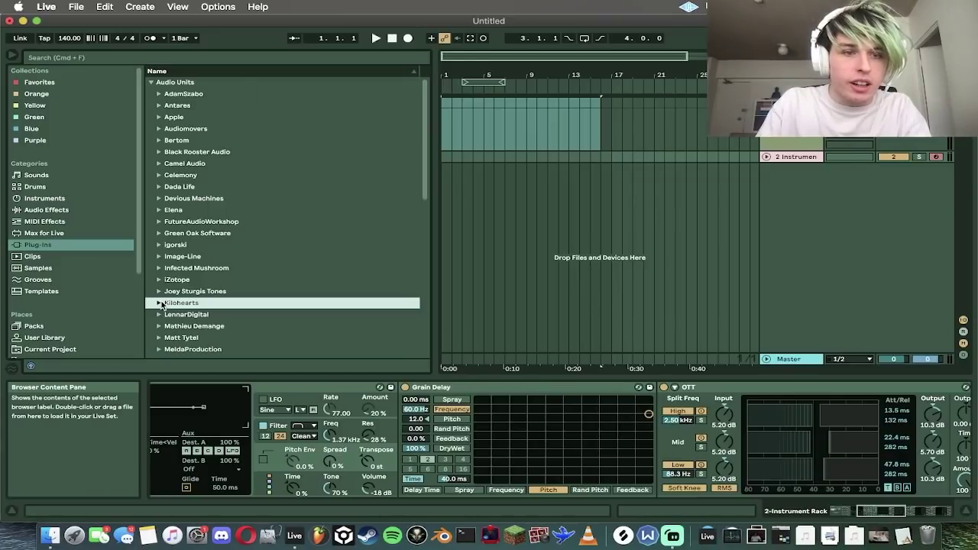
scroll(172, 298, down, 15)
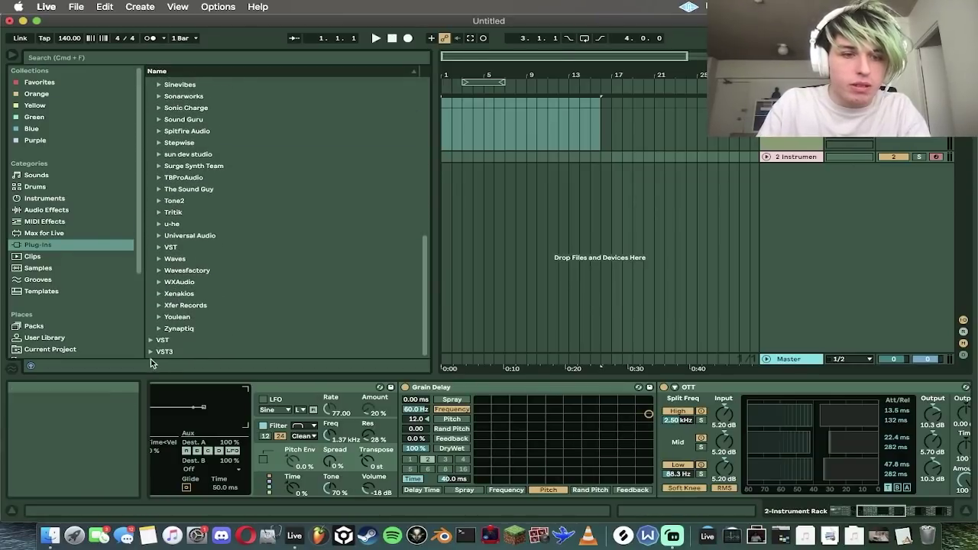
click(150, 339)
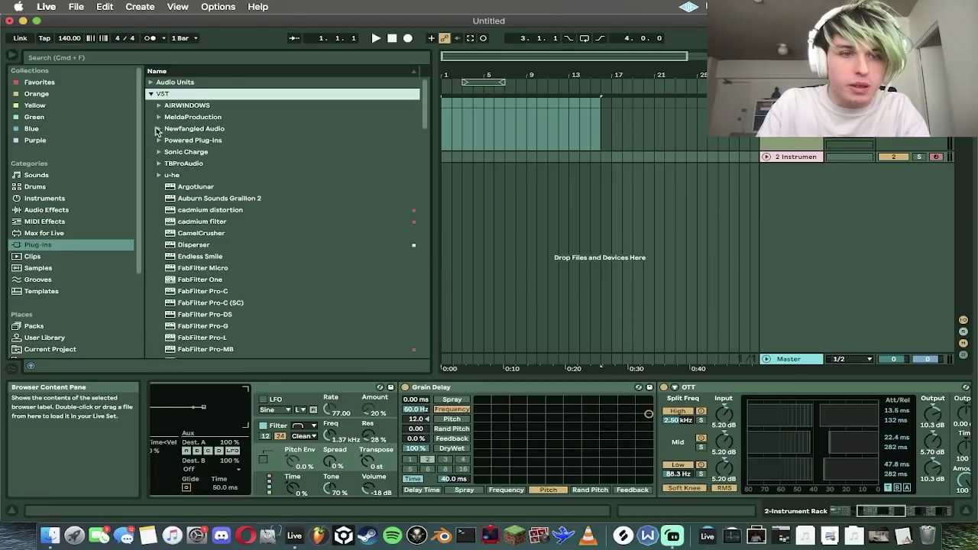
click(158, 105)
scroll(274, 323, down, 3)
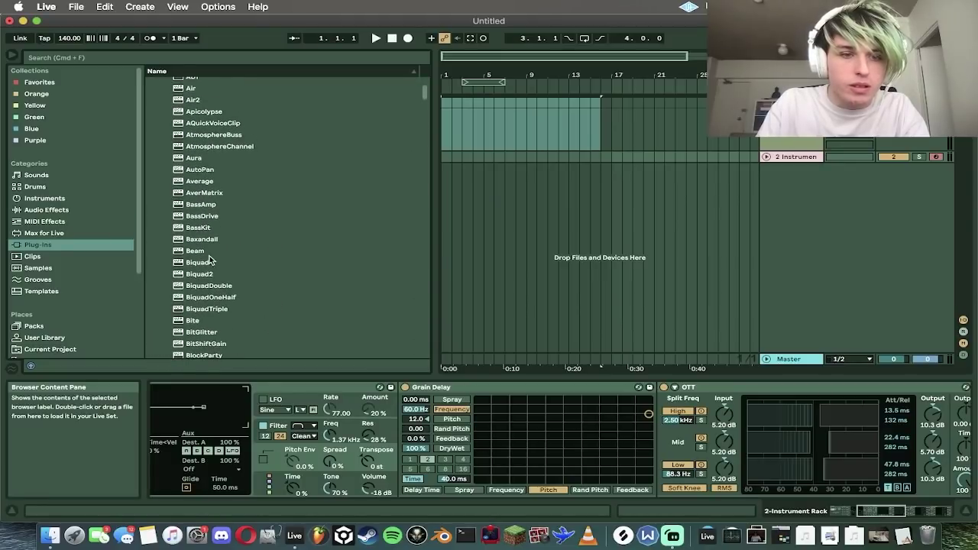
scroll(211, 260, up, 3)
Step: Insert Apple's AUMatrixReverb Audio Unit between Grain Delay and OTT
click(150, 83)
click(159, 117)
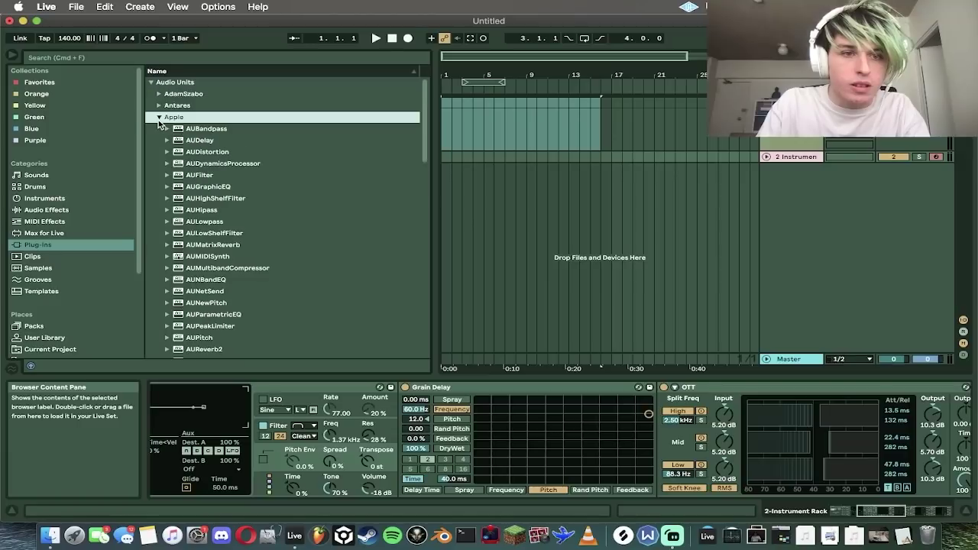
scroll(302, 273, down, 5)
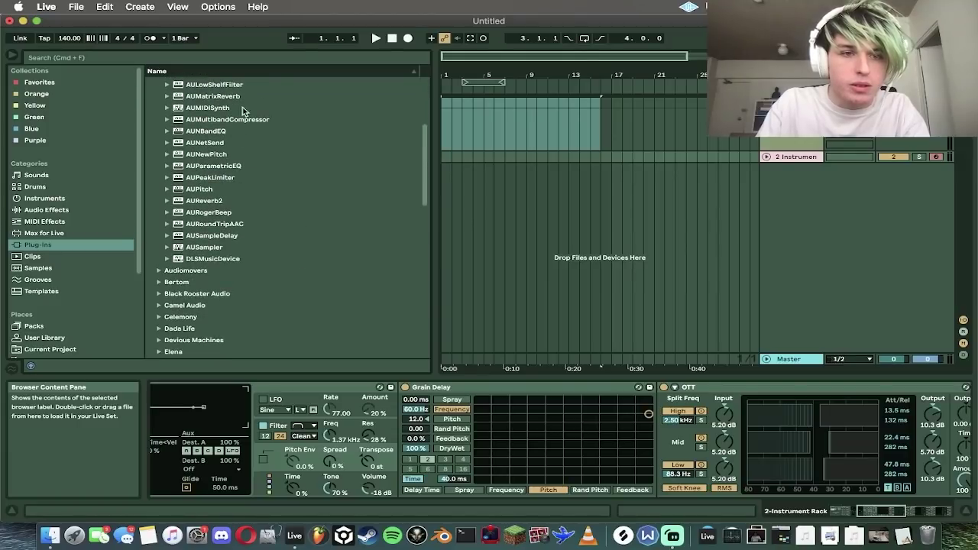
double_click(214, 97)
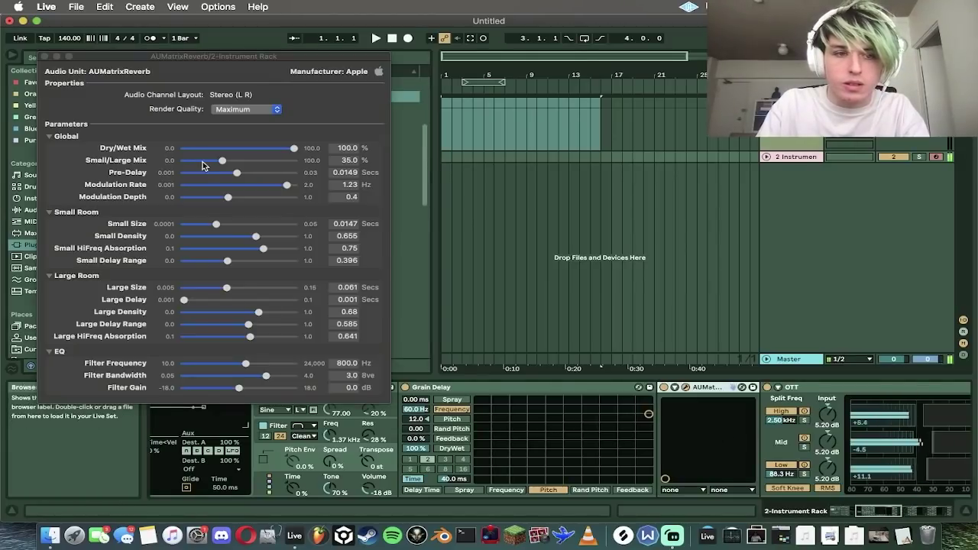
Step: In AUMatrixReverb, set small/large mix to 0.0%, pre-delay to 0.001 s, small density to 0.36 and small HiFreq absorption to 0.501, and close its window
drag(204, 165, 169, 220)
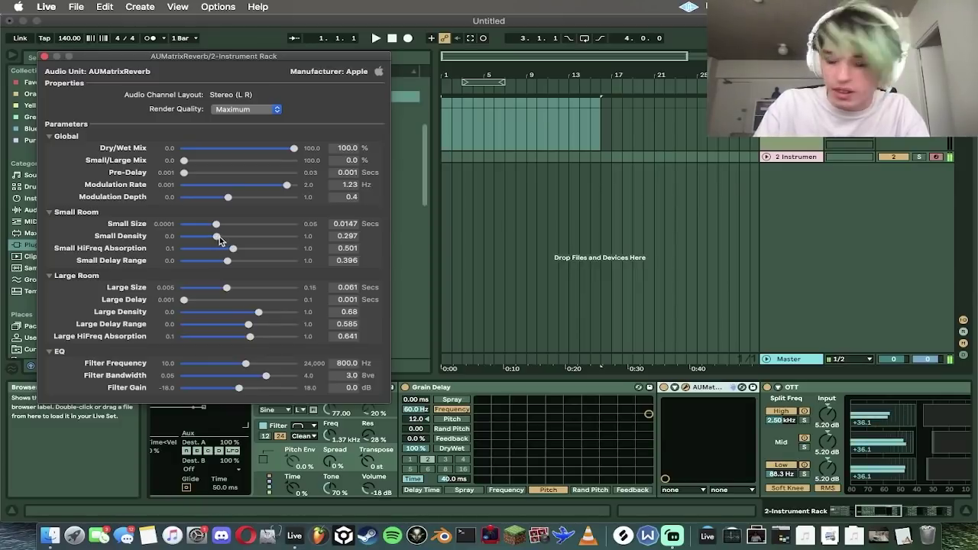
drag(218, 237, 223, 237)
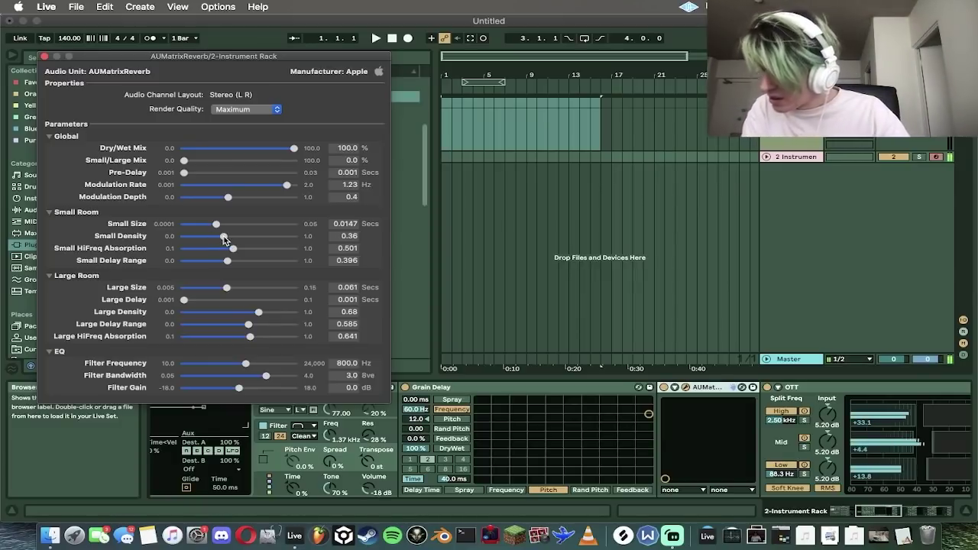
click(47, 59)
Step: Switch to Streamlabs OBS to check the ableton audio level in its mixer, and return to Ableton Live
click(98, 214)
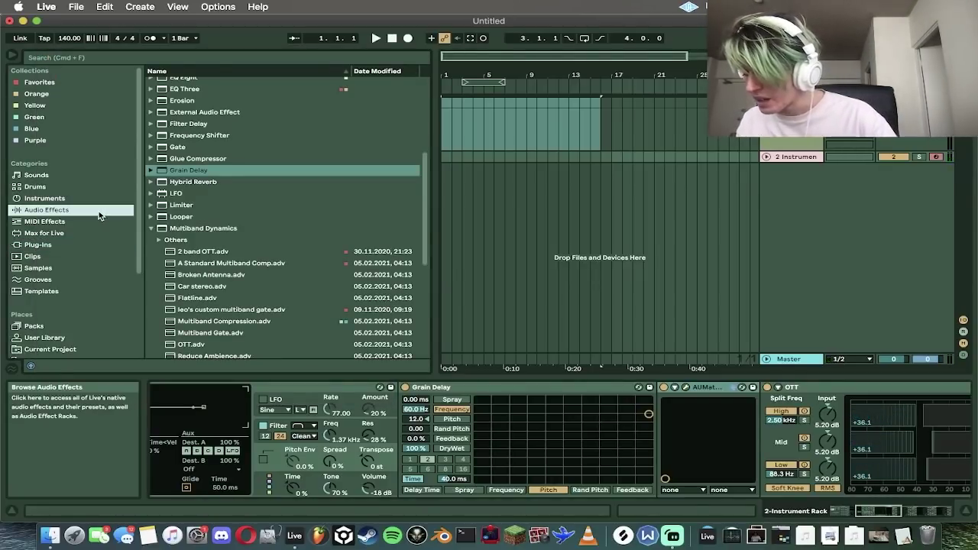
click(665, 541)
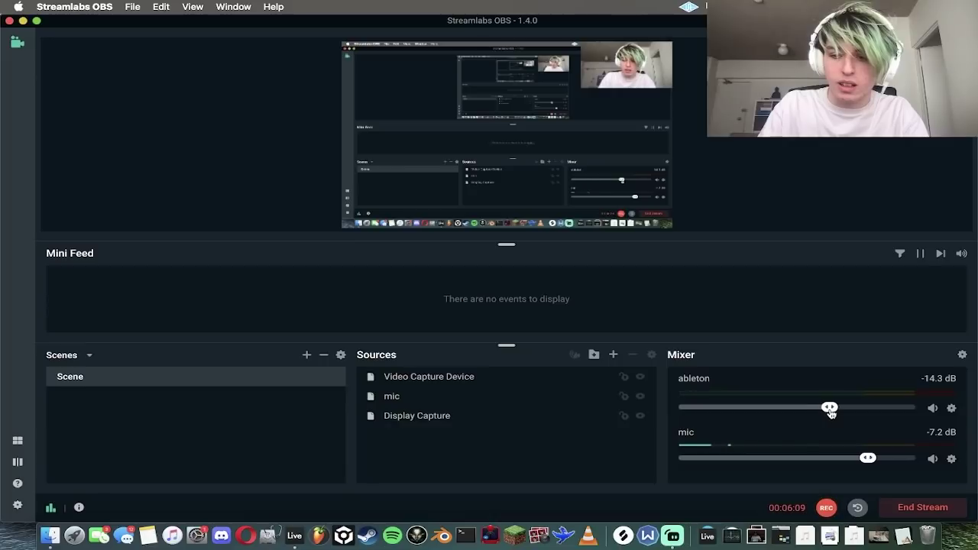
click(295, 535)
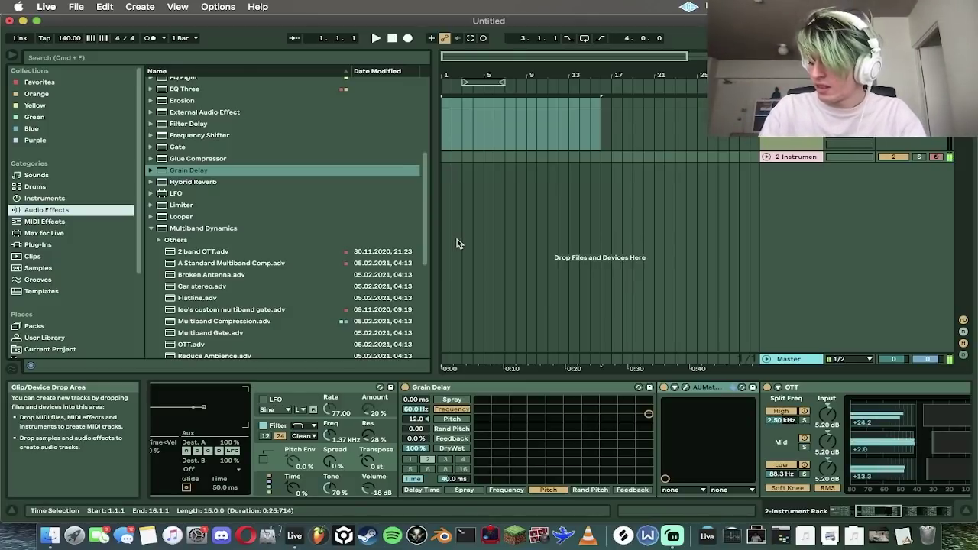
Step: Create a one-bar MIDI clip at bar 1 of the Instrument Rack track
click(464, 112)
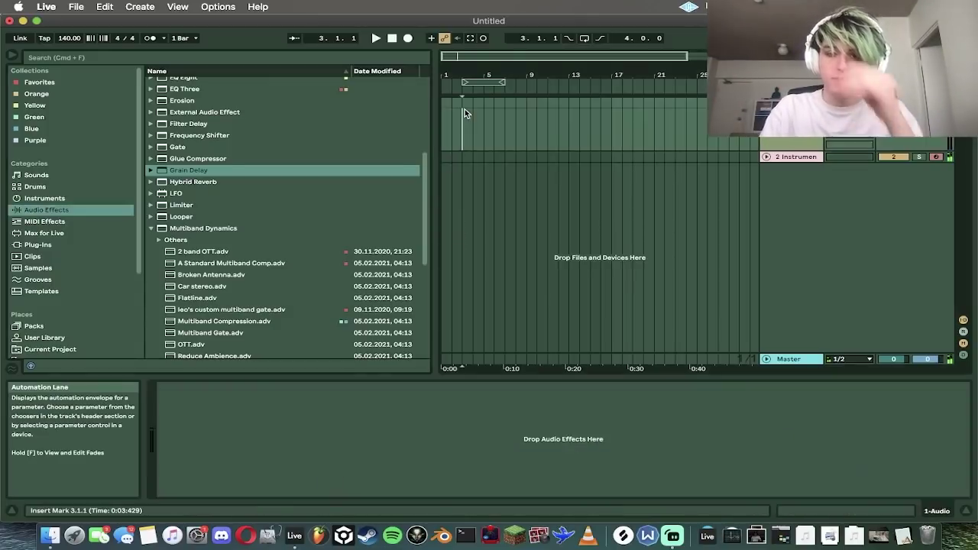
click(484, 156)
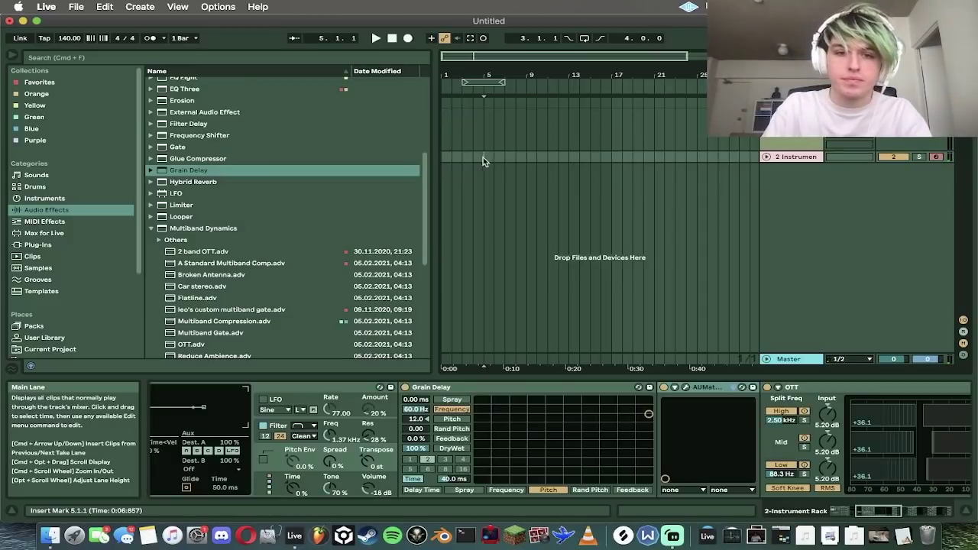
drag(461, 59, 464, 122)
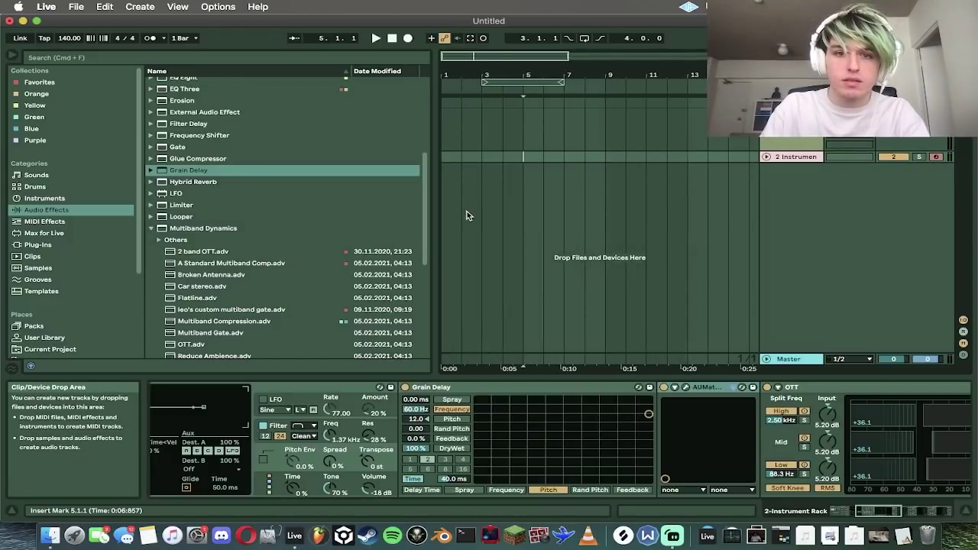
double_click(452, 155)
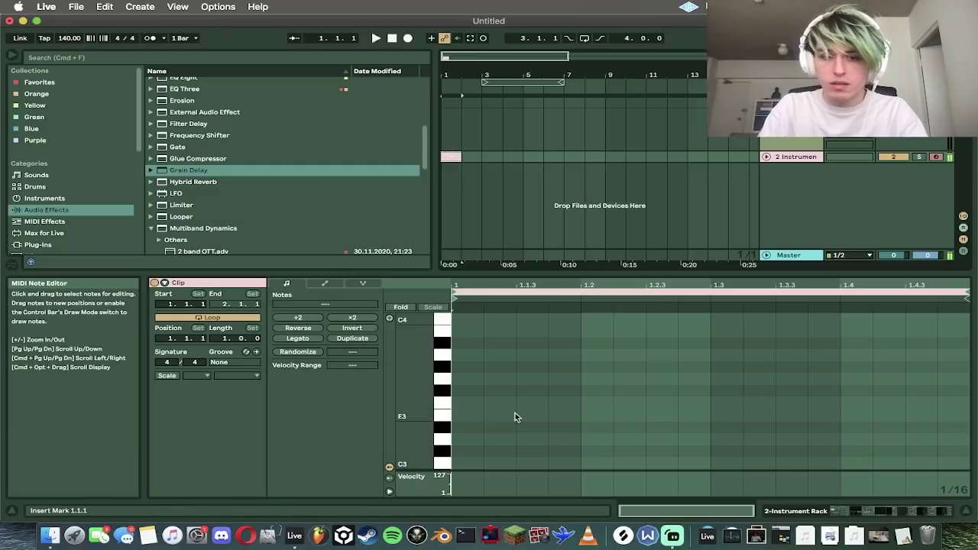
Step: Draw a D0 note two sixteenths long at the clip's start and play it, with the metronome turned on
scroll(513, 416, down, 10)
key(space)
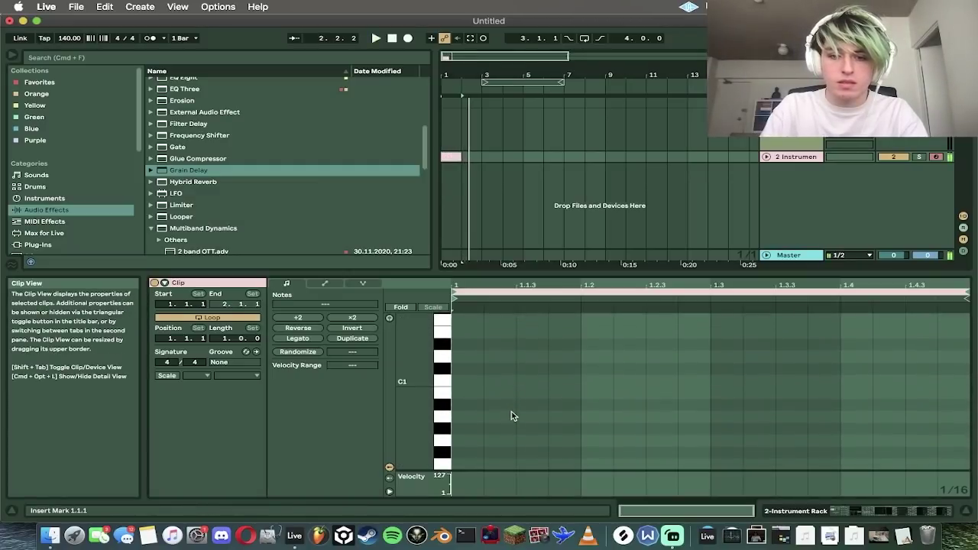
double_click(478, 399)
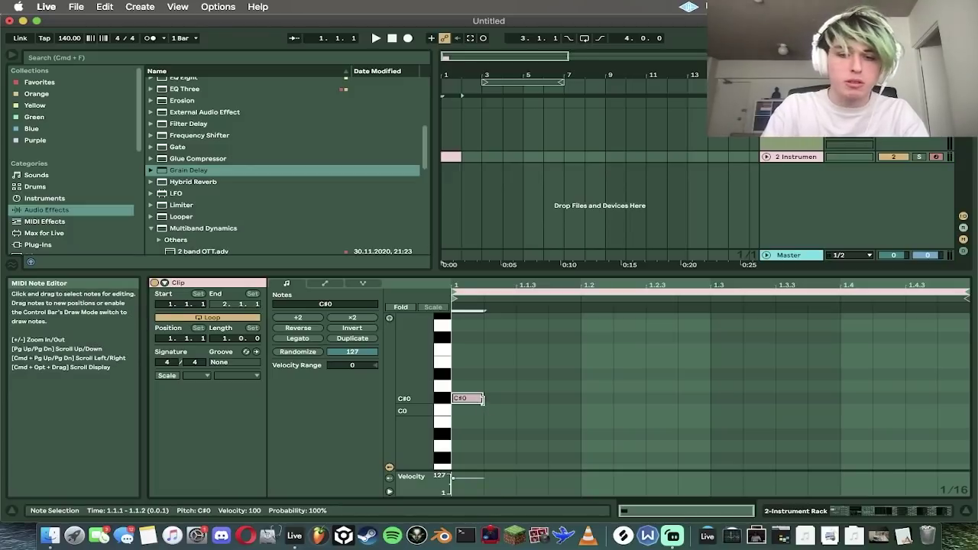
drag(483, 385, 515, 385)
key(space)
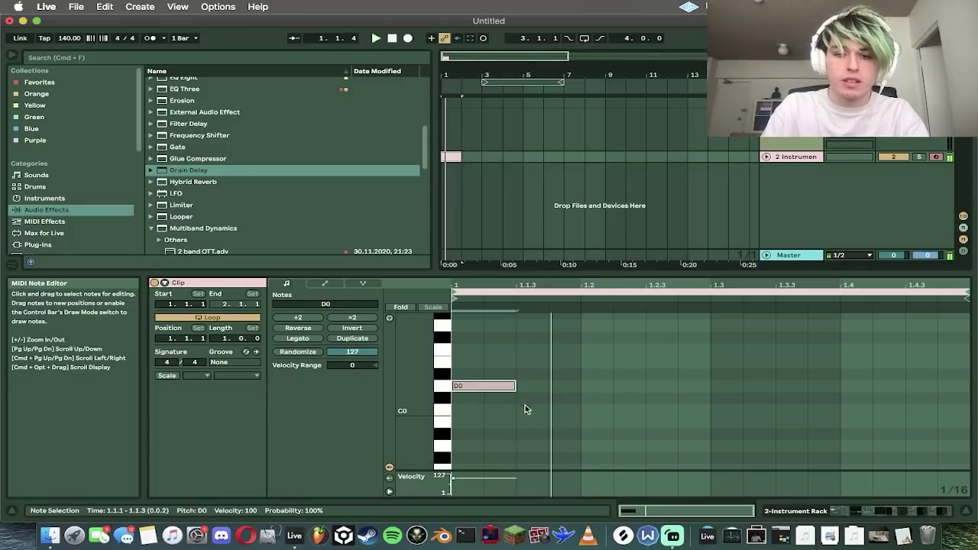
click(151, 37)
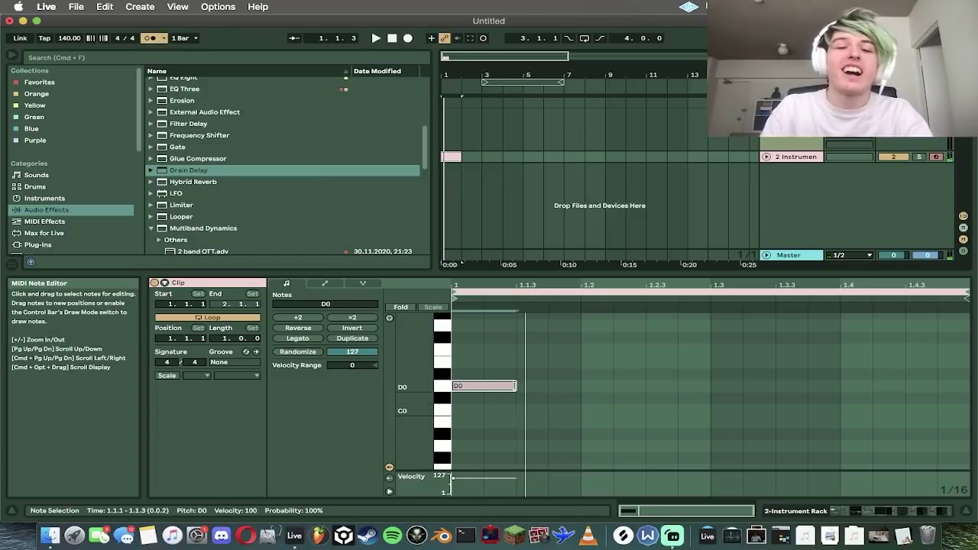
Step: Shorten the D0 note slightly and duplicate it twice along the clip, and play back the notes
drag(516, 386, 512, 387)
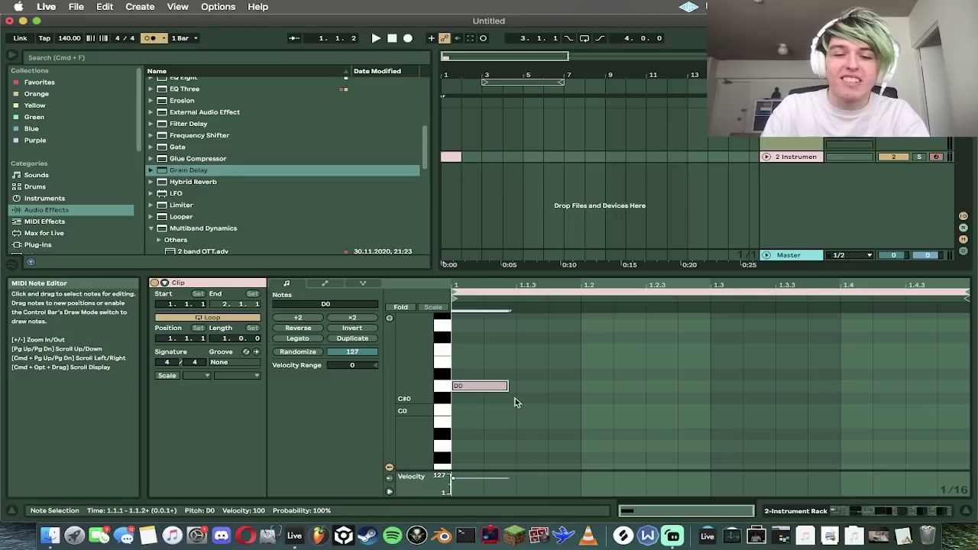
key(super+d)
key(super+d)
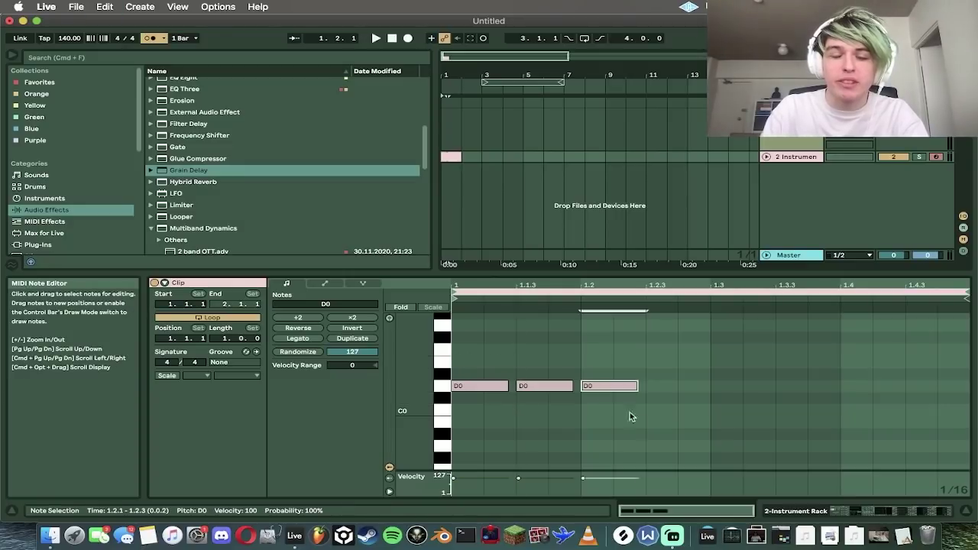
key(space)
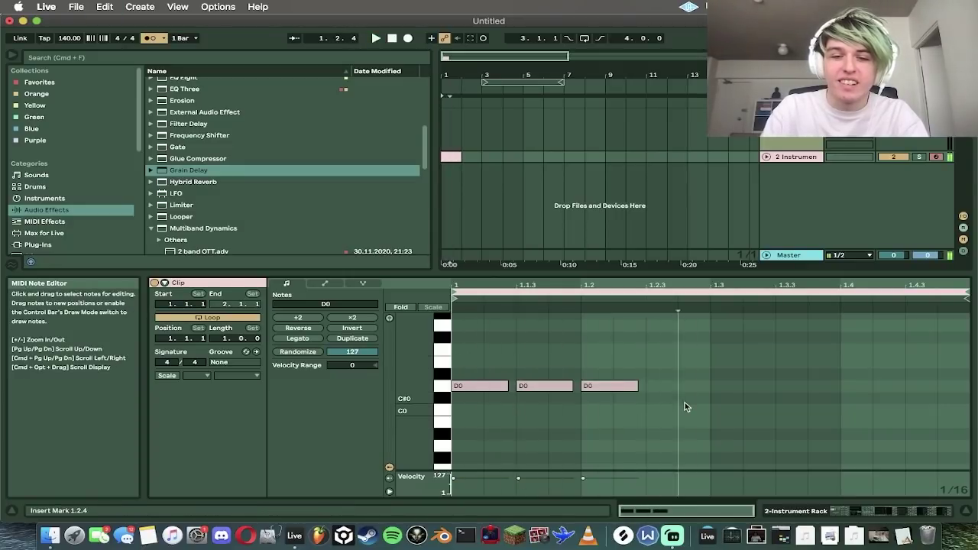
Step: Duplicate the three D0 notes into the second half of the one-bar clip and loop the clip's bar in the arrangement
key(space)
drag(684, 402, 476, 351)
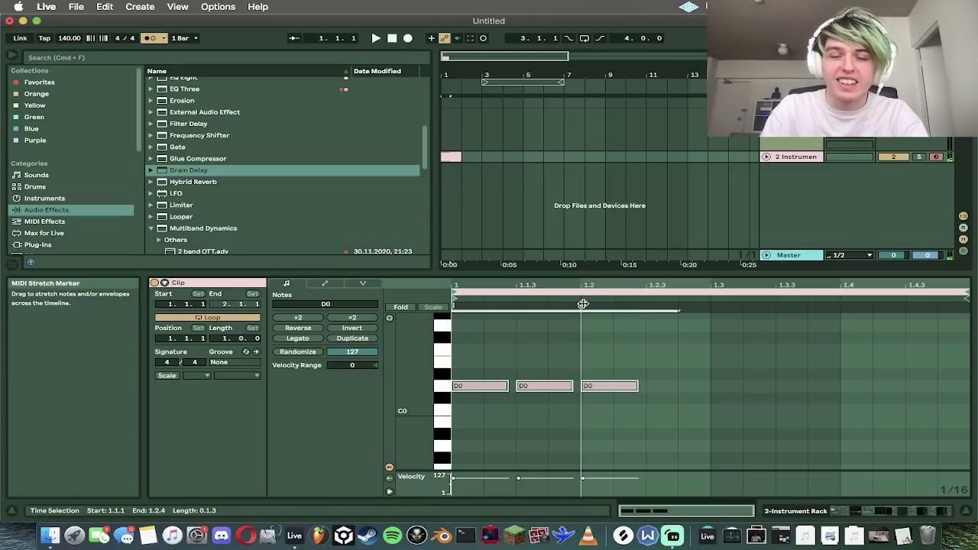
key(space)
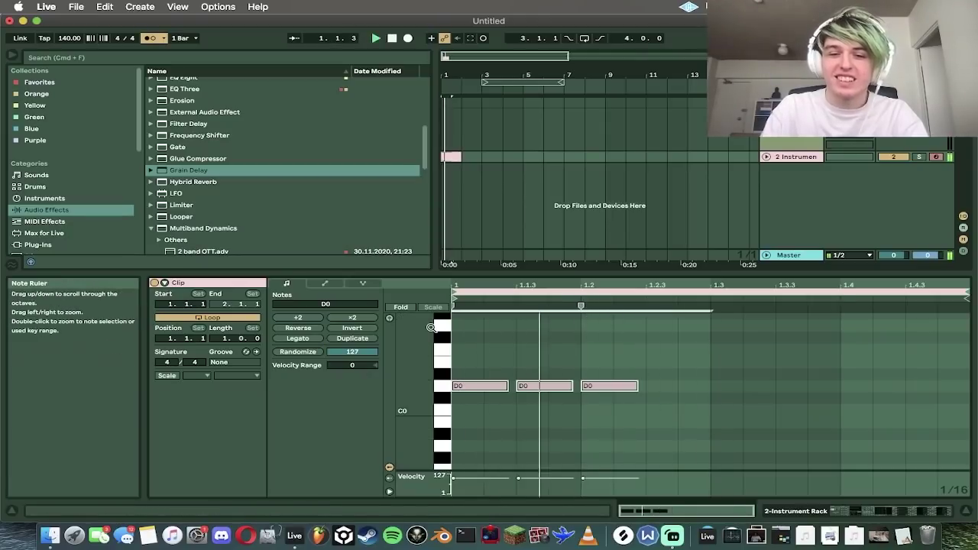
key(super+d)
click(935, 514)
key(space)
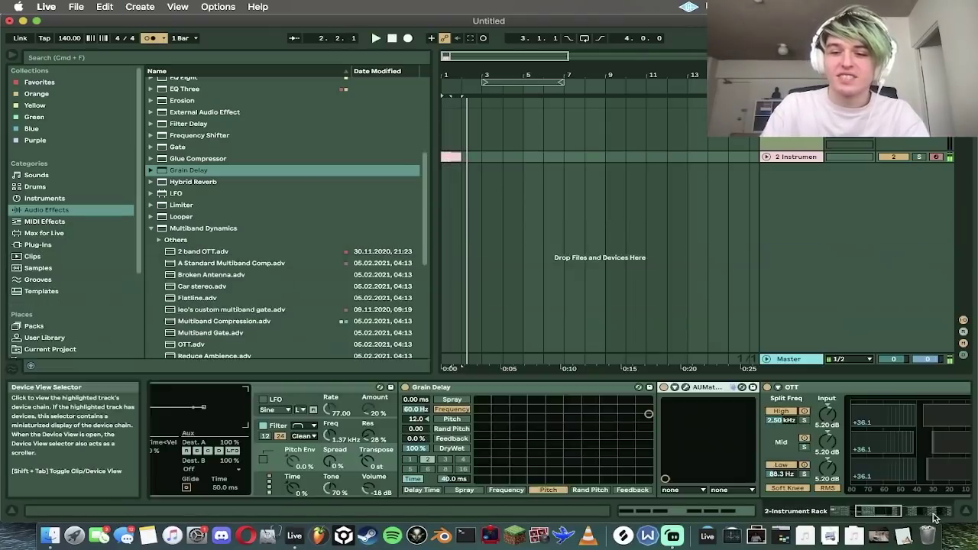
key(super+l)
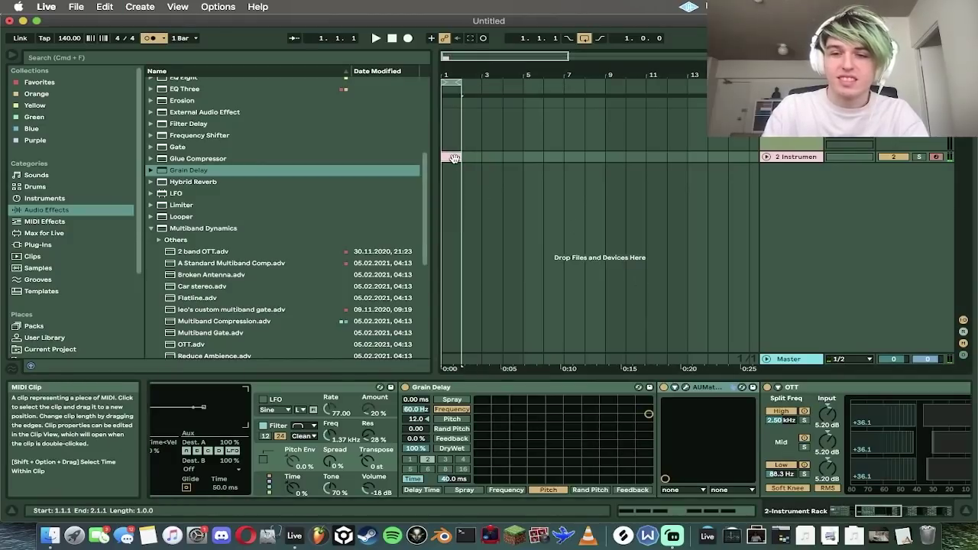
Step: Show the track delays and try delay values during playback, setting the Instrument Rack track's delay to 34 ms
click(962, 357)
drag(921, 156, 921, 193)
key(space)
text(15)
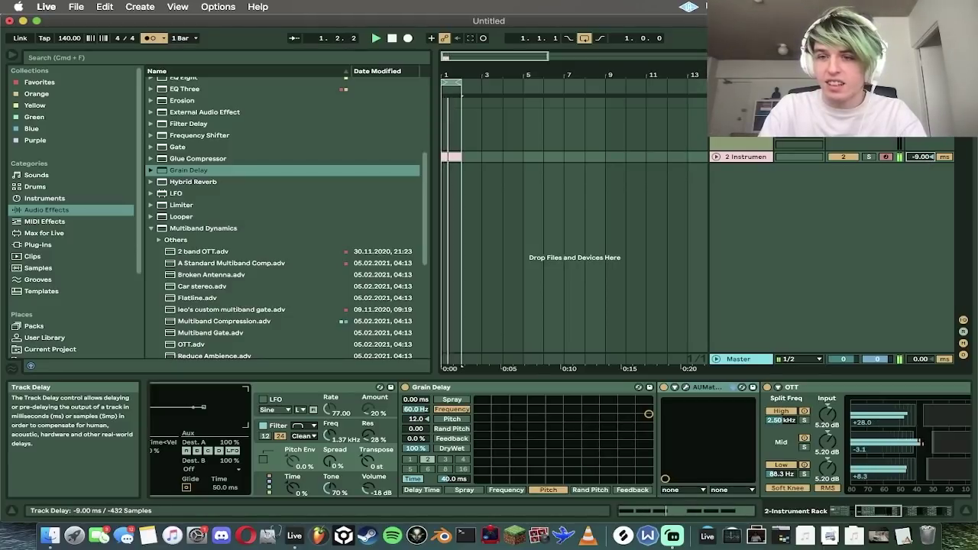
key(Return)
text(34)
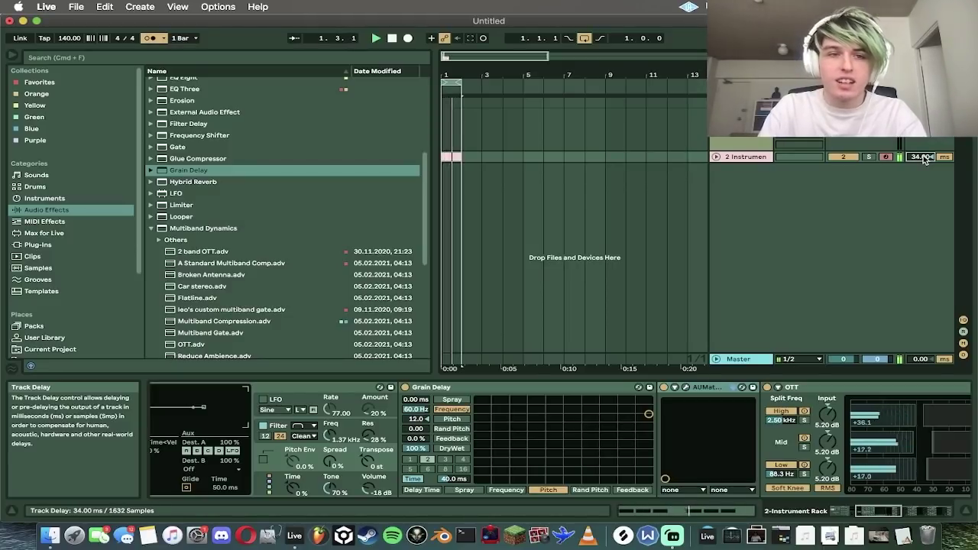
key(Return)
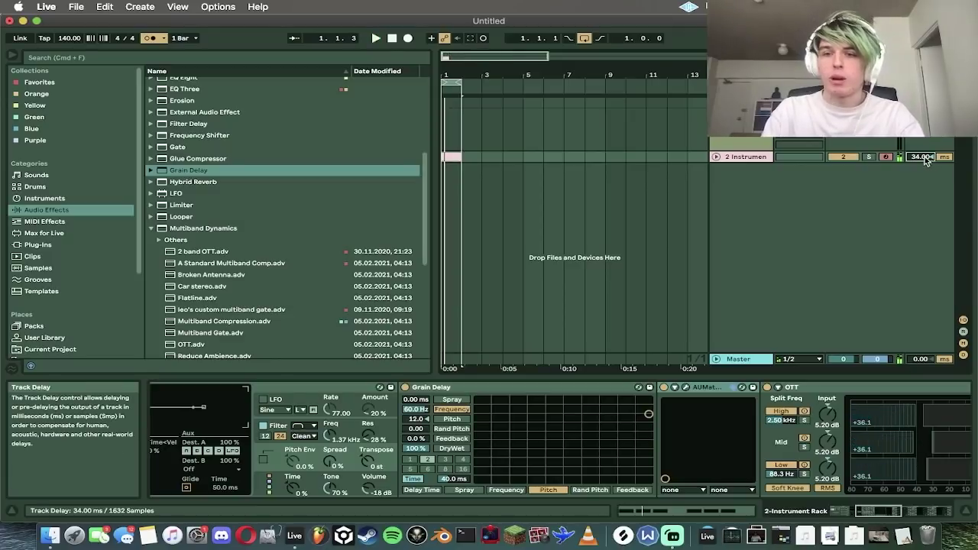
click(965, 356)
click(964, 356)
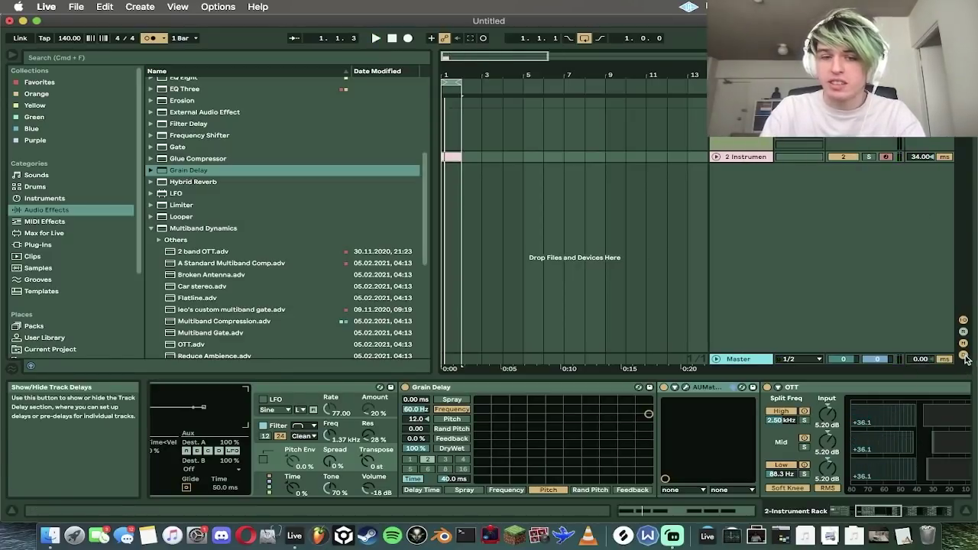
click(964, 356)
click(964, 356)
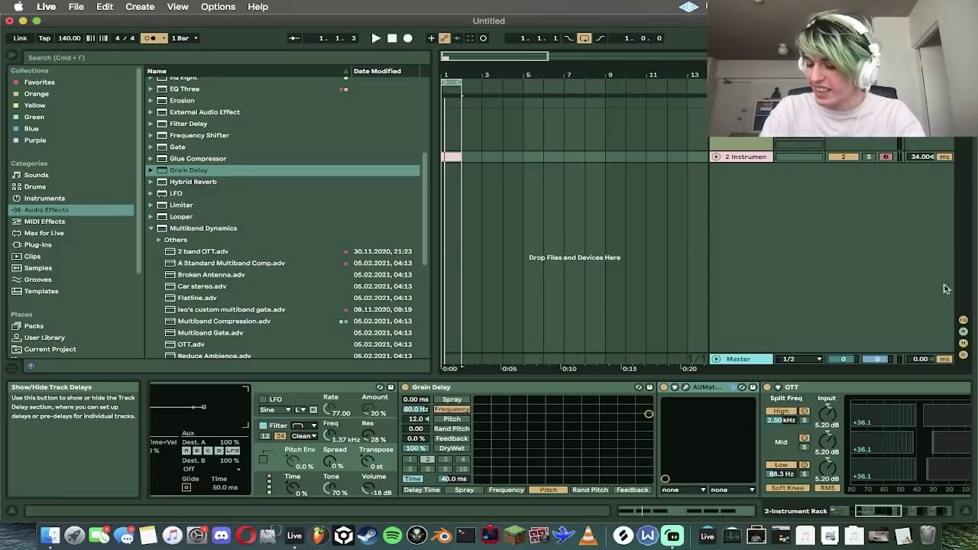
click(917, 161)
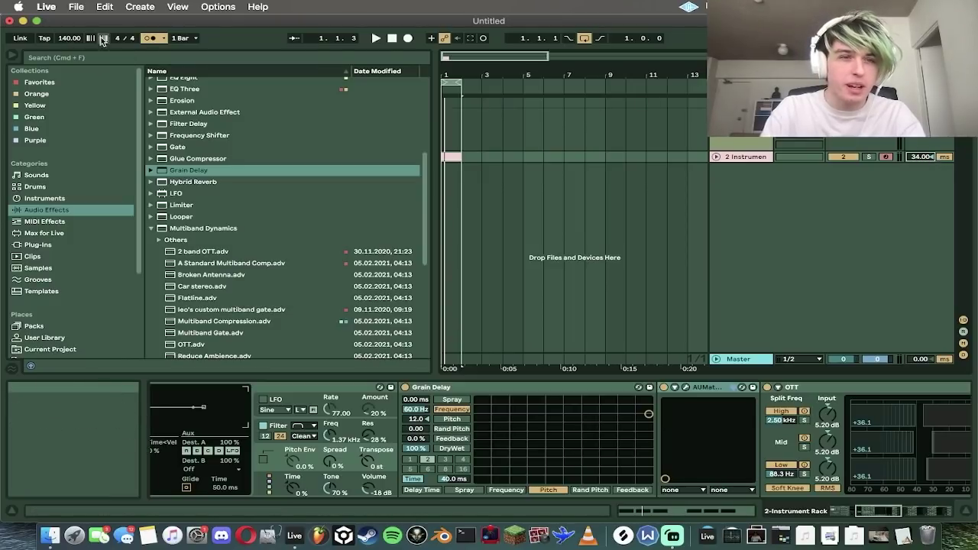
drag(470, 61, 451, 55)
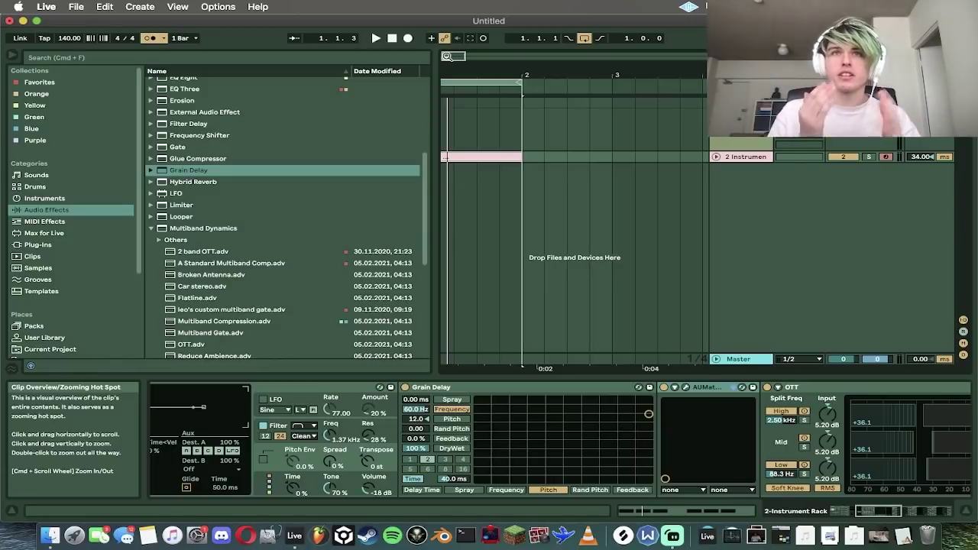
drag(455, 56, 451, 56)
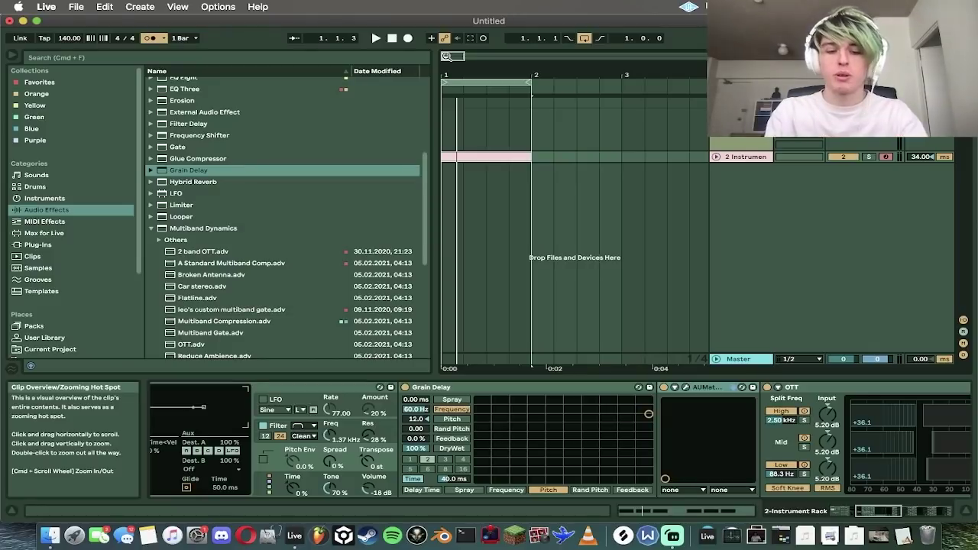
Step: Save the Live Set as "1 hr dub" in the live 11 projects folder
key(super+s)
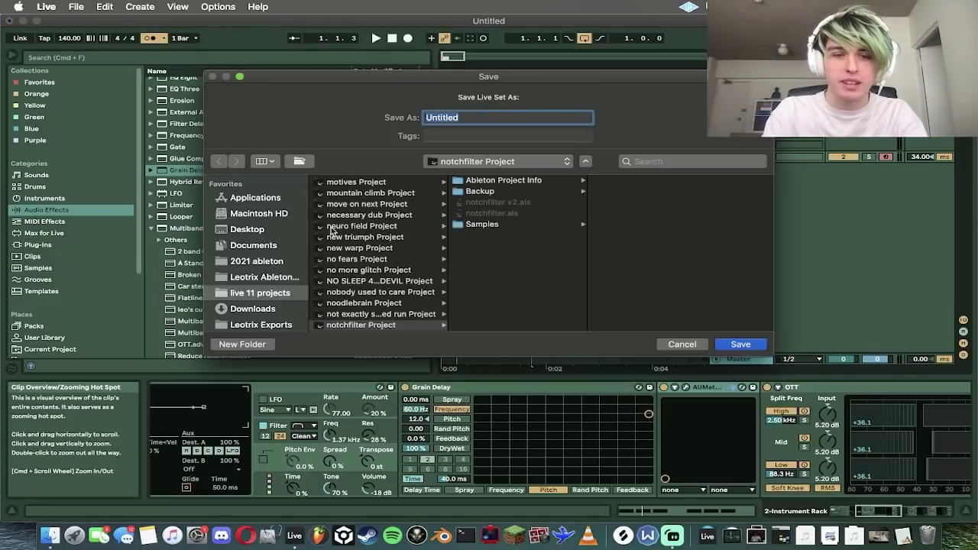
click(282, 295)
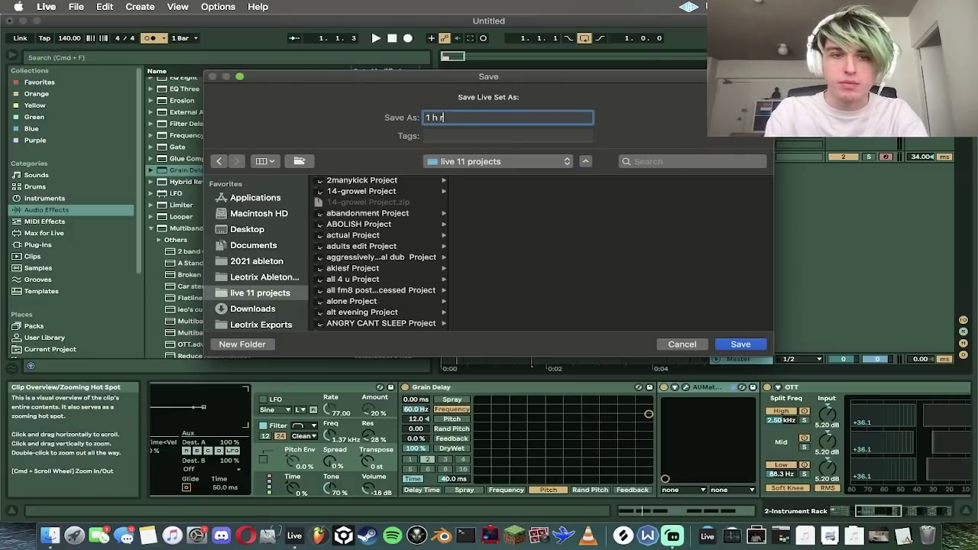
text(1 hr dub)
key(Return)
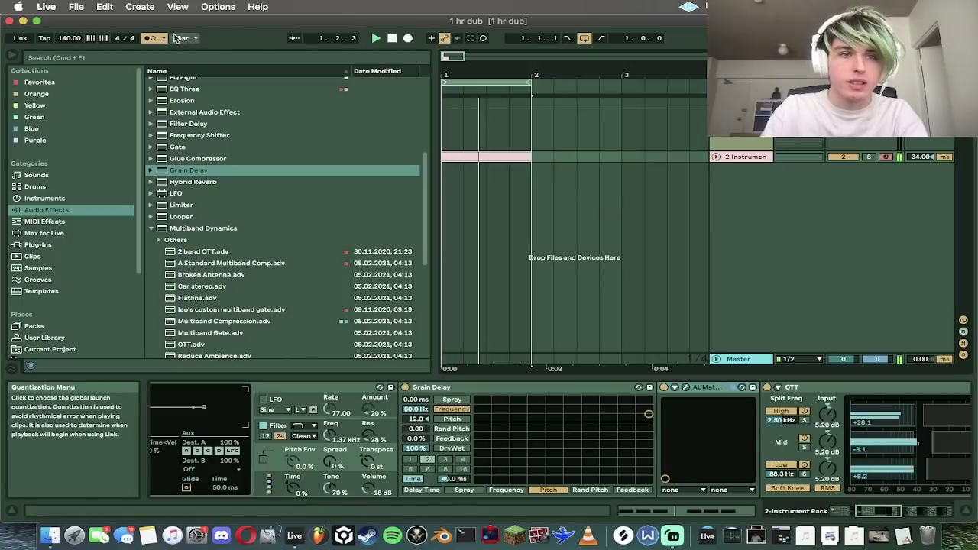
Step: Turn off the metronome, then search all browser results for "clap" and audition several samples
click(136, 56)
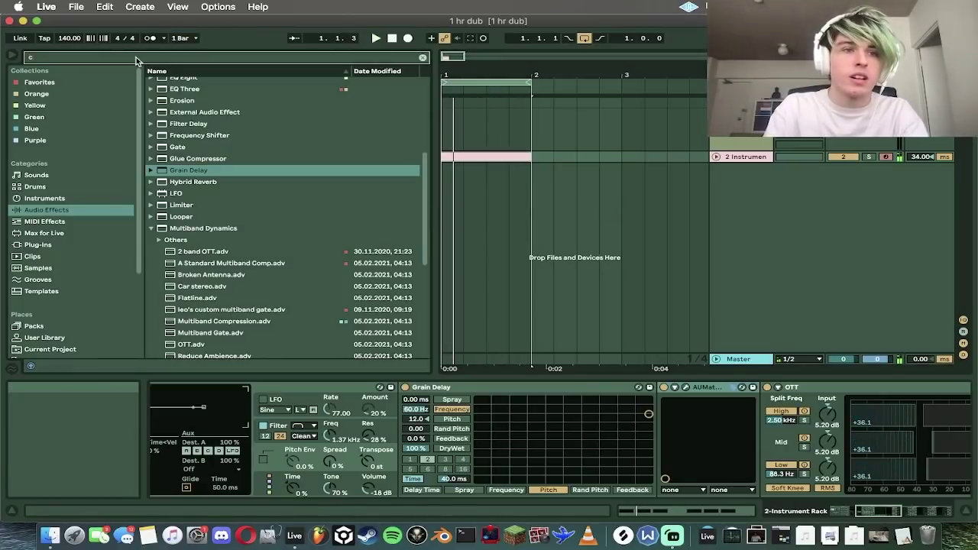
text(clap)
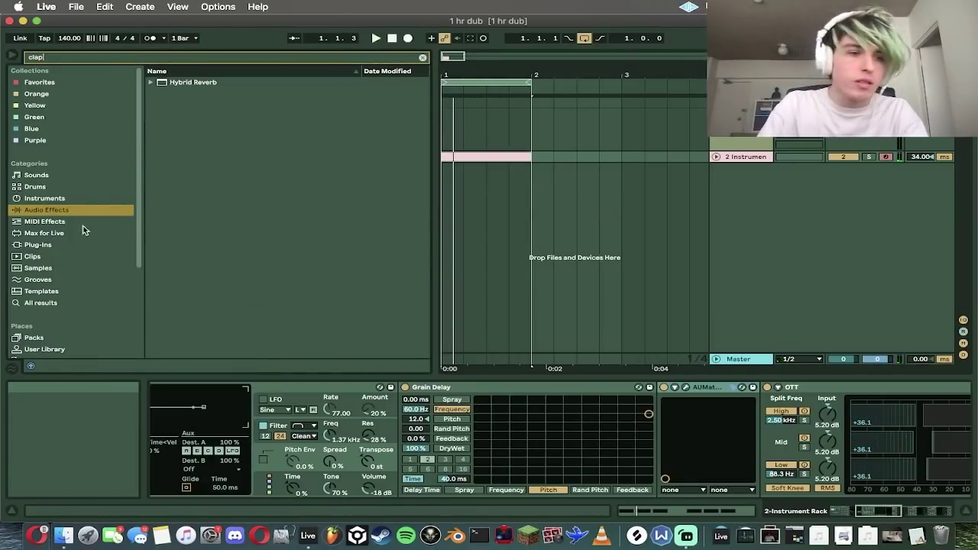
click(69, 302)
click(227, 236)
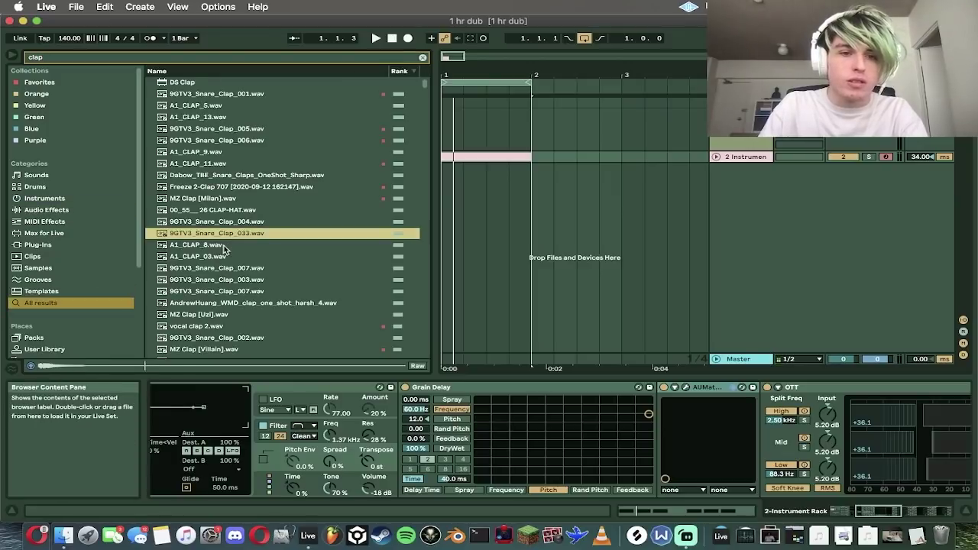
click(198, 256)
click(246, 129)
click(225, 110)
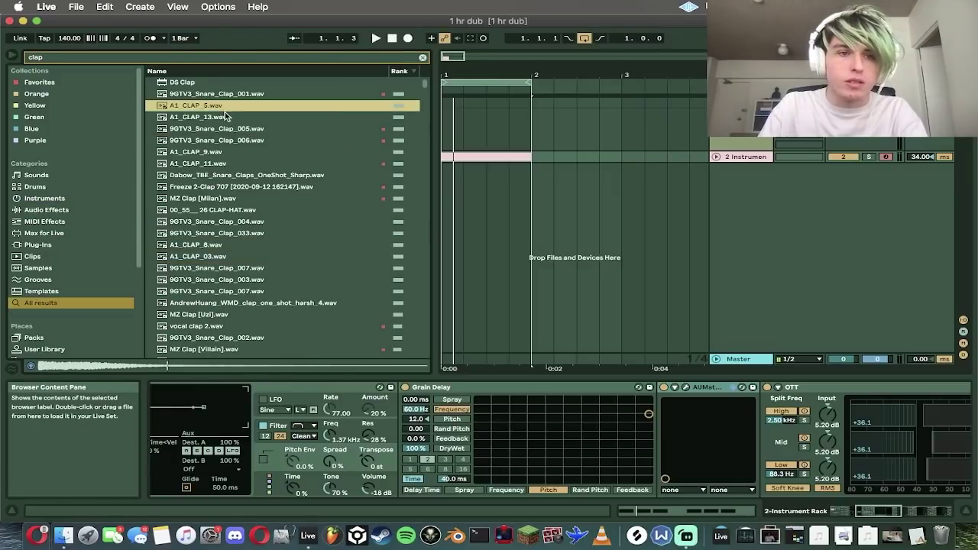
Step: Place A1_CLAP_5.wav at beat 1.3 on a new audio track, and trim and consolidate it to one beat
drag(459, 174, 497, 168)
click(474, 168)
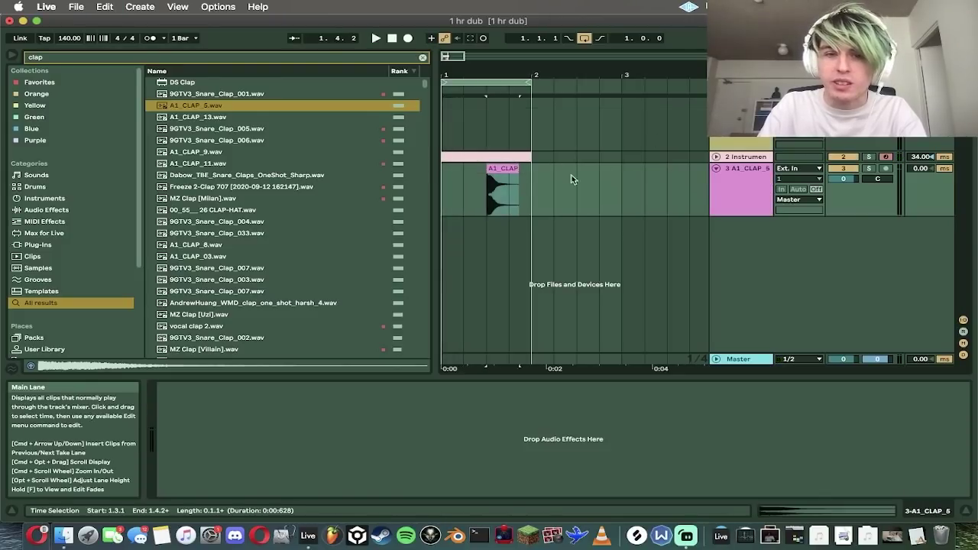
click(515, 180)
key(space)
drag(519, 170, 509, 170)
key(space)
key(space)
key(space)
key(super+j)
key(space)
key(space)
Step: Layer MZ Clap [Milan].wav at beat 1.3 on a new track, play the loop, and disarm the Instrument Rack track
click(277, 201)
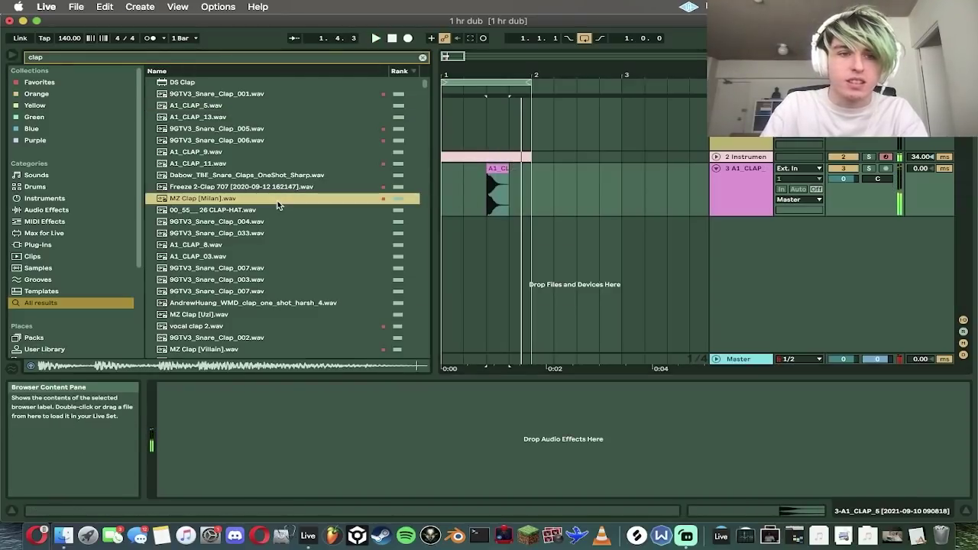
key(Up)
click(227, 197)
click(464, 221)
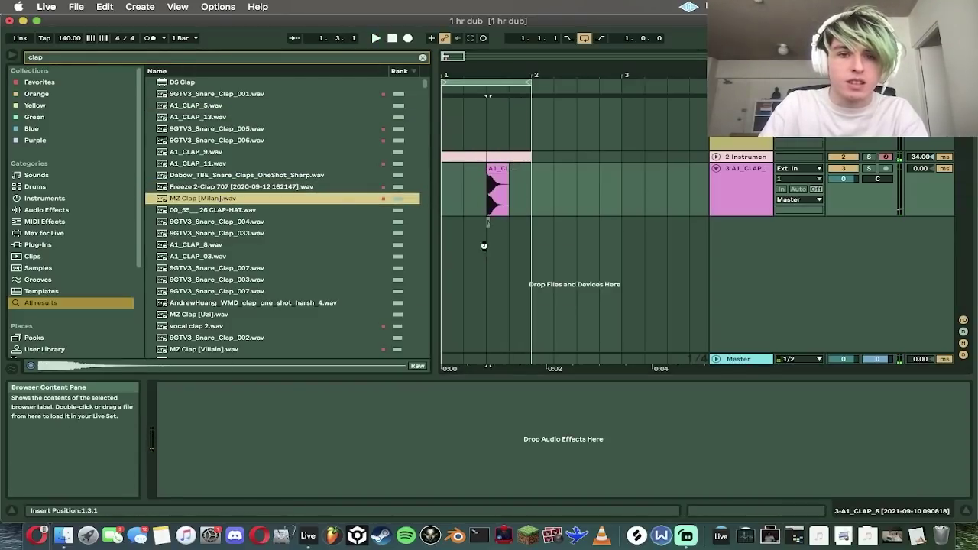
key(space)
drag(484, 246, 440, 229)
key(space)
key(space)
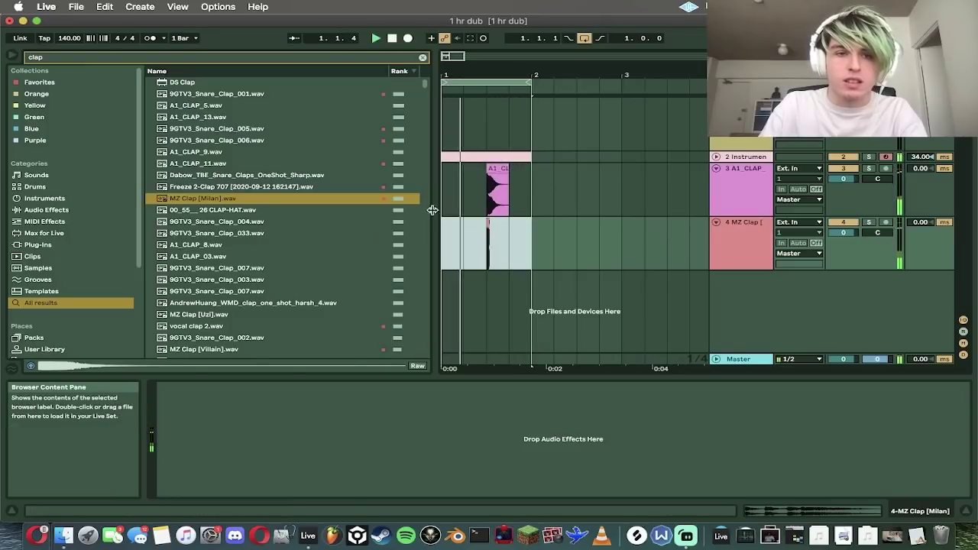
click(886, 157)
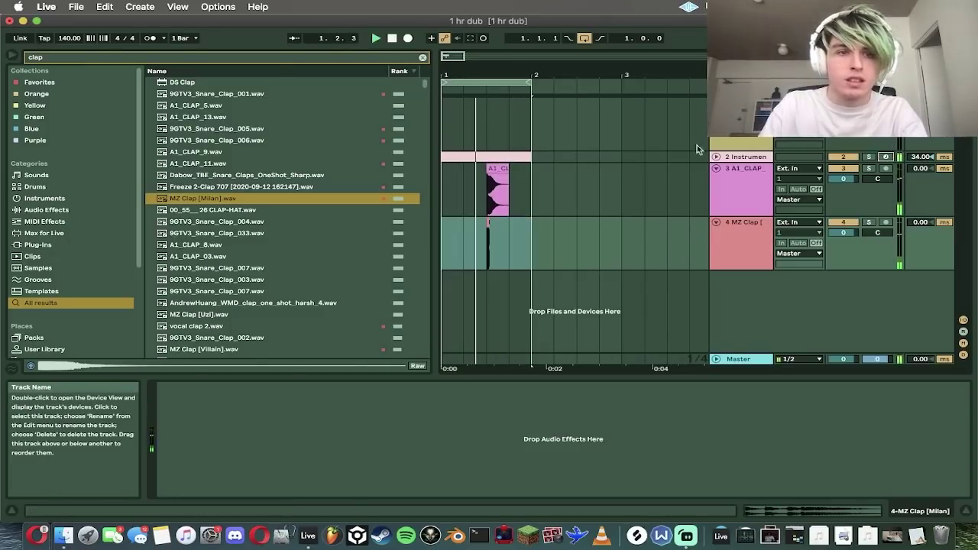
Step: Search for "kick", place LTRX_kick_ooohokay.wav at bar 1 on a new track, and transpose it by -8 semitones
double_click(272, 55)
key(BackSpace)
text(kick)
click(263, 234)
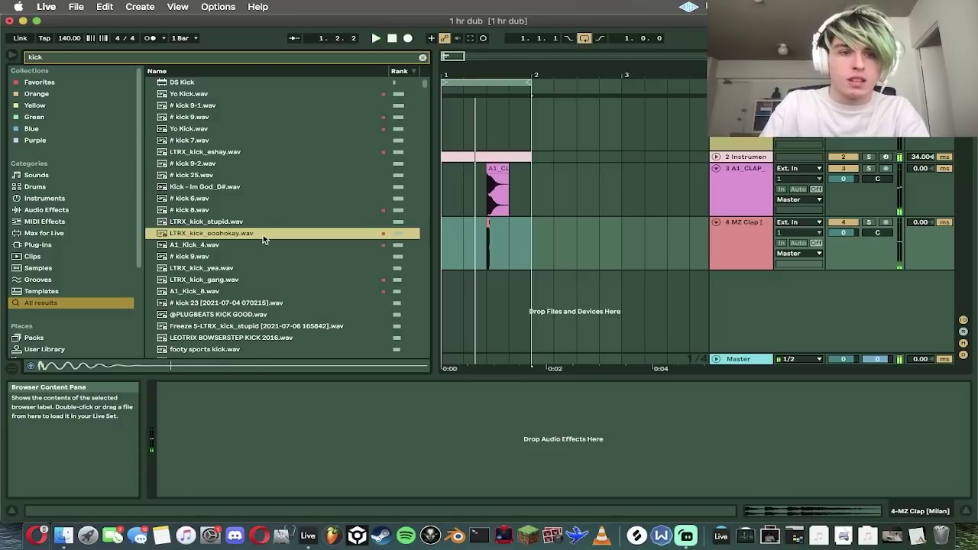
drag(263, 234, 452, 277)
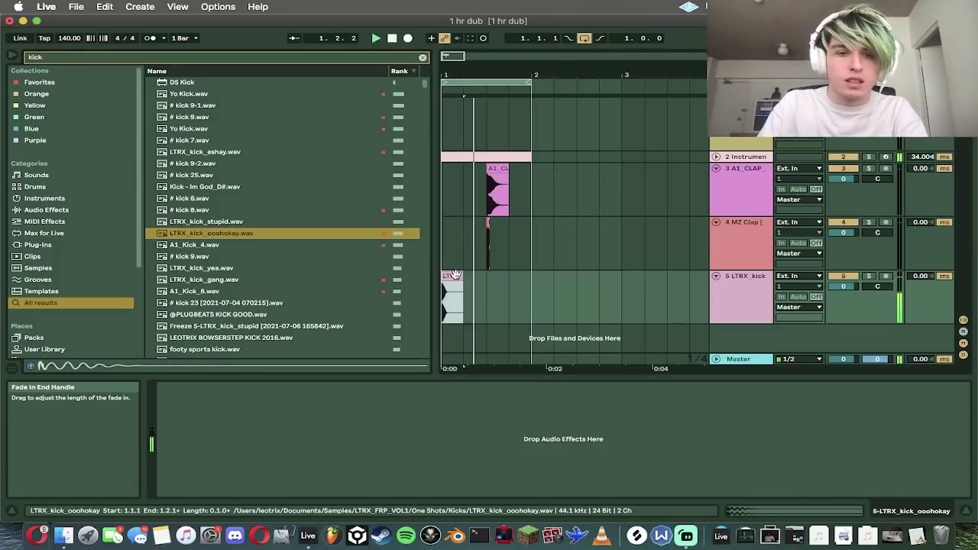
double_click(455, 275)
drag(361, 355, 361, 361)
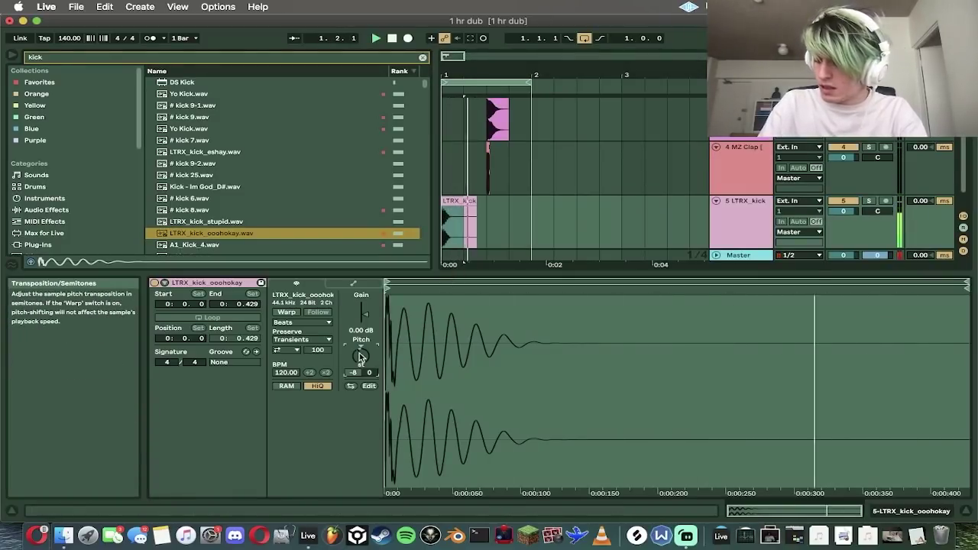
Step: Duplicate the kick clip to beat 1.3 and set the kick track's volume to 1.0 dB
key(super+d)
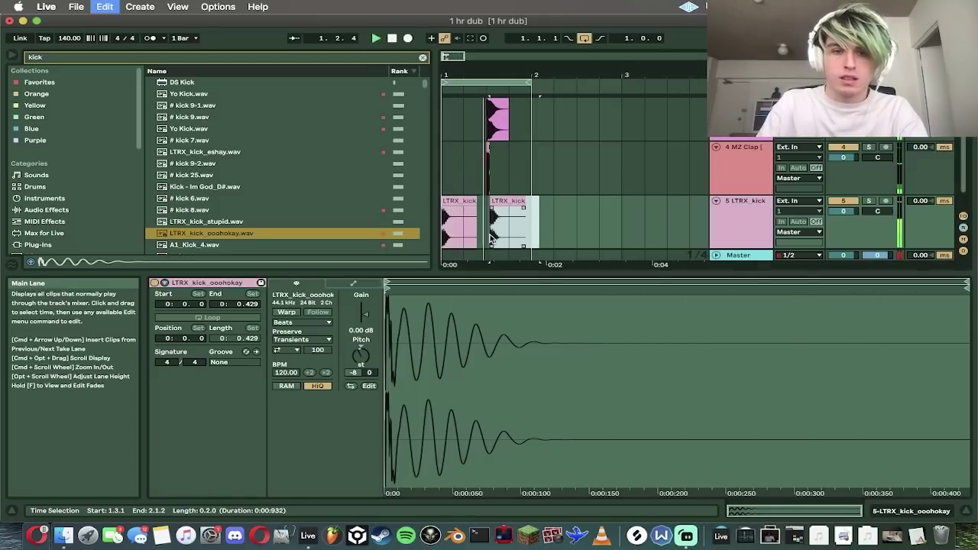
key(super+z)
key(super+d)
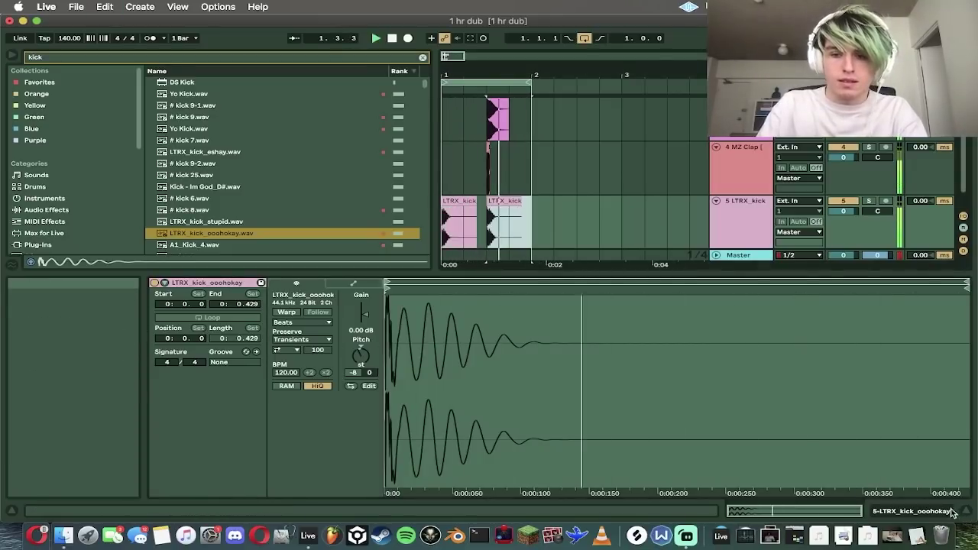
click(951, 513)
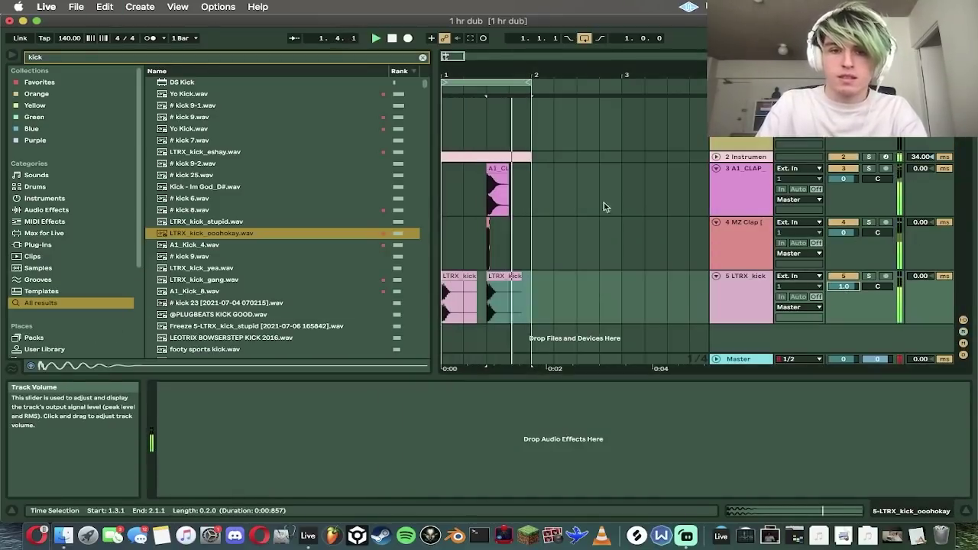
Step: Duplicate all of bar 1's clips into bar 2 and delete the first D0 note in the copied MIDI clip
click(570, 188)
key(super+a)
key(super+d)
double_click(564, 157)
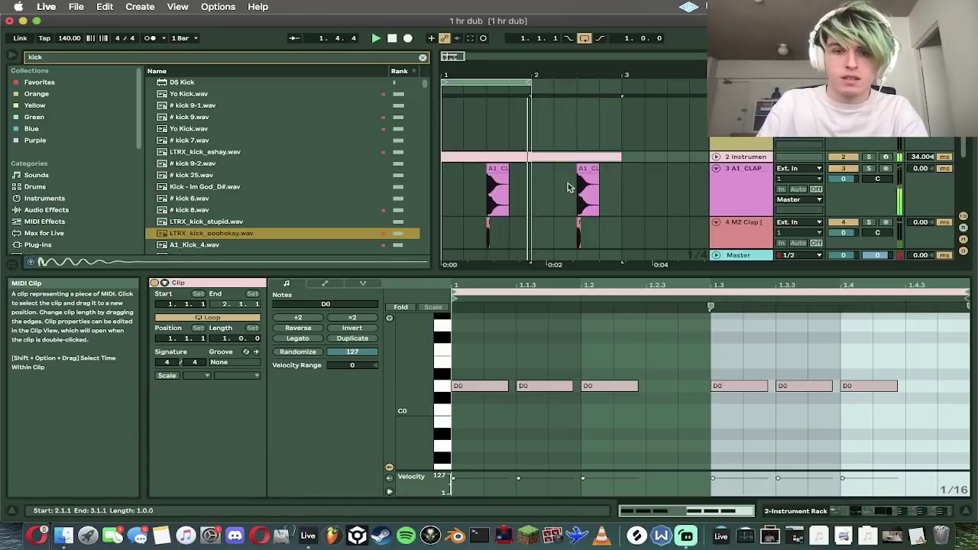
double_click(480, 386)
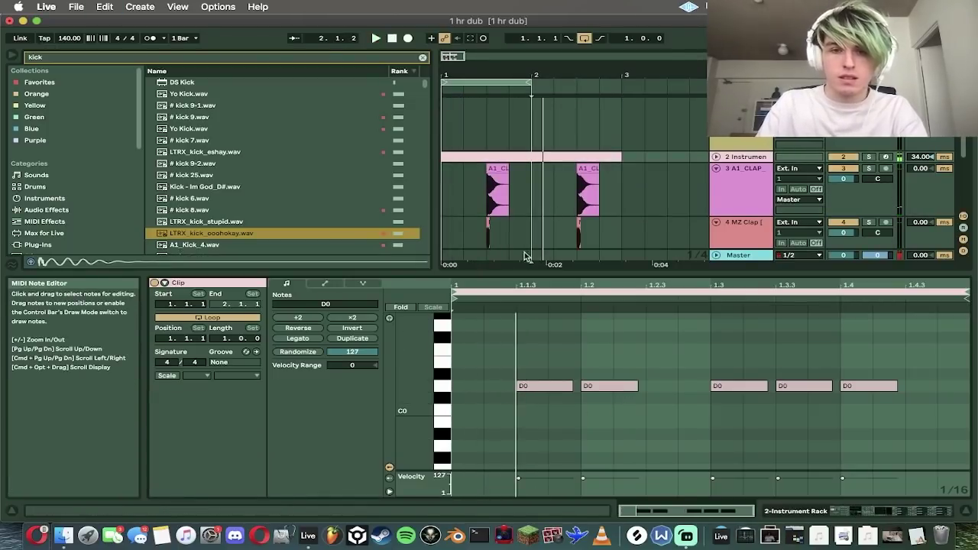
Step: Shorten bar 2's first kick clip to one beat and move it to beat 2.2
scroll(540, 175, down, 3)
click(540, 175)
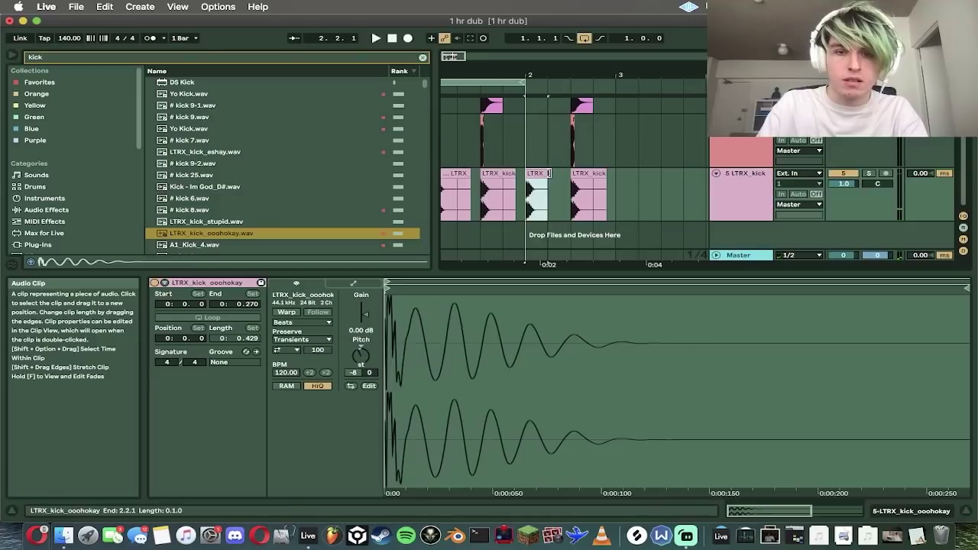
key(Delete)
click(549, 173)
key(super+v)
Step: Add two sixteenth-length D0 notes at the start of bar 2's MIDI clip and play it back
click(526, 159)
scroll(526, 158, up, 3)
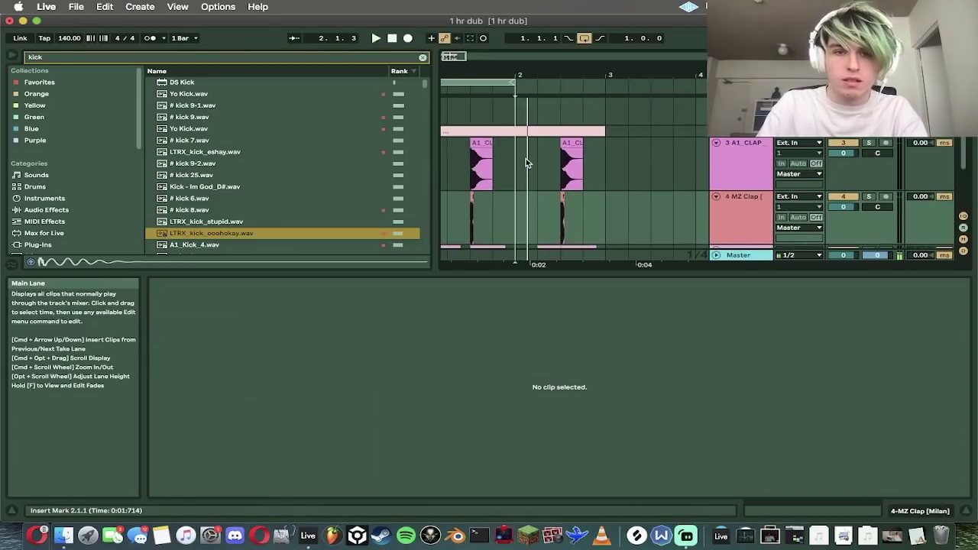
click(526, 128)
double_click(468, 386)
double_click(500, 386)
key(space)
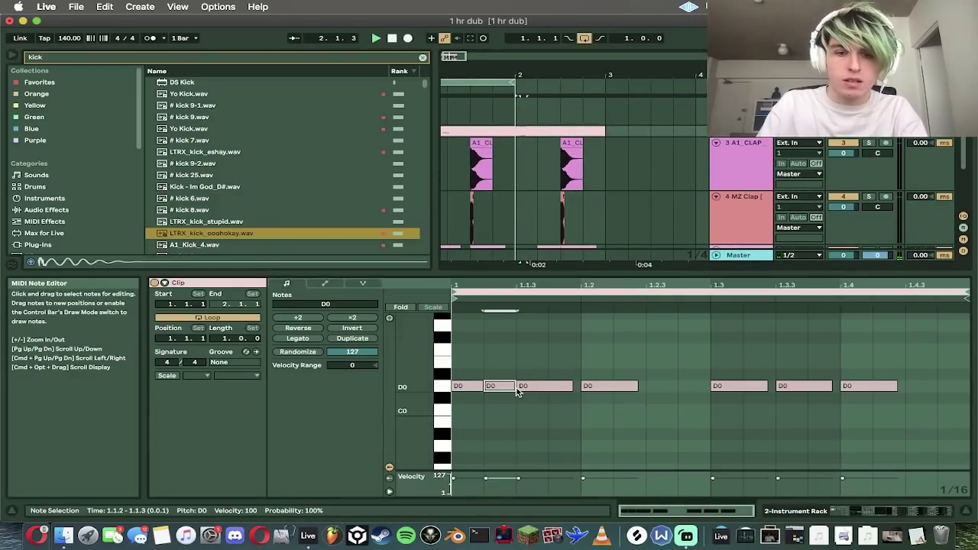
Step: Select the whole arrangement and loop both bars
click(521, 154)
key(super+a)
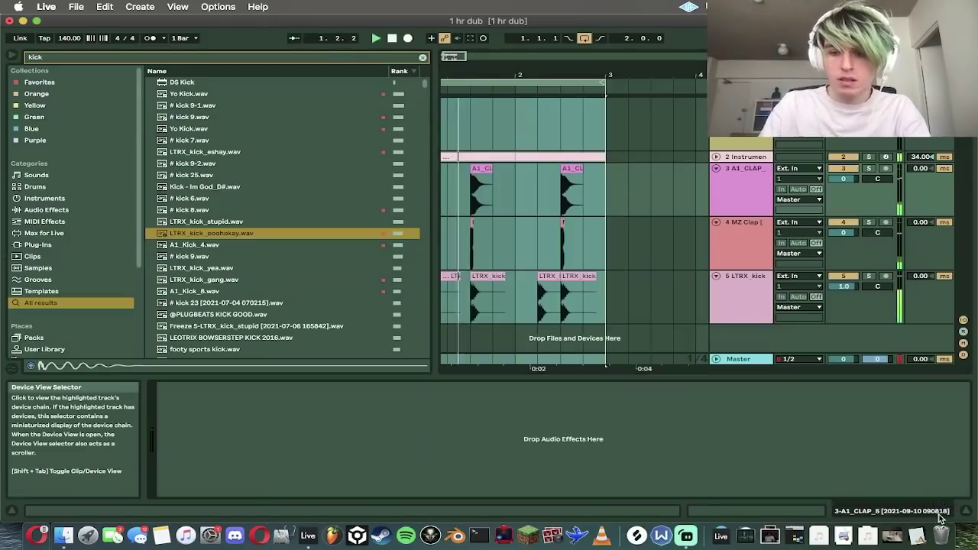
Step: Add an Auto Filter after the Operator in the Instrument Rack's 6.0 dB chain and set its low-pass to about 252 Hz with 4% resonance
click(755, 158)
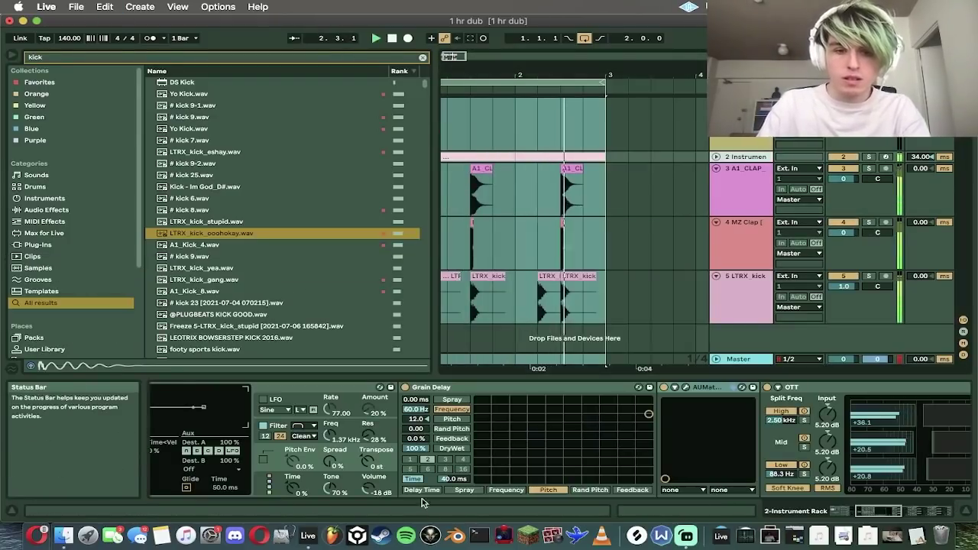
scroll(417, 490, left, 10)
click(199, 416)
key(space)
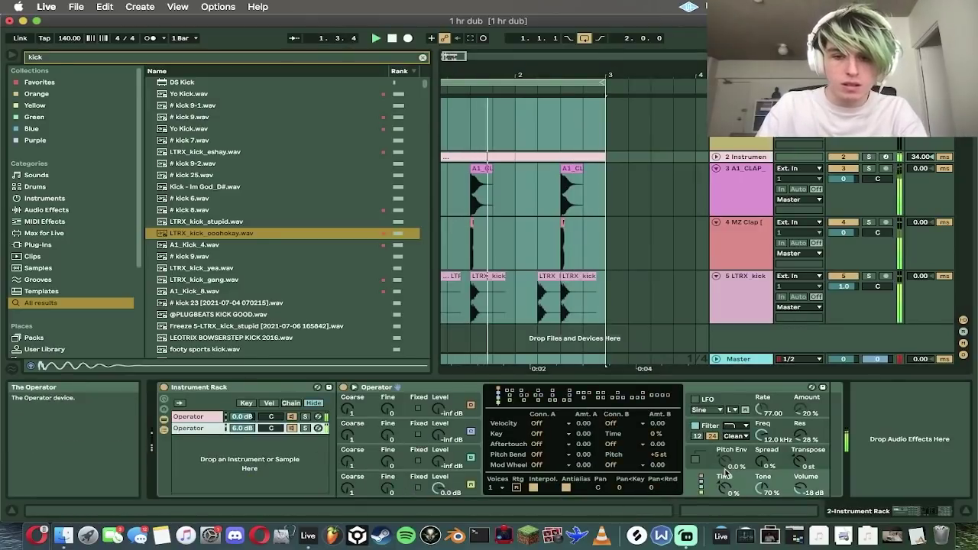
click(76, 210)
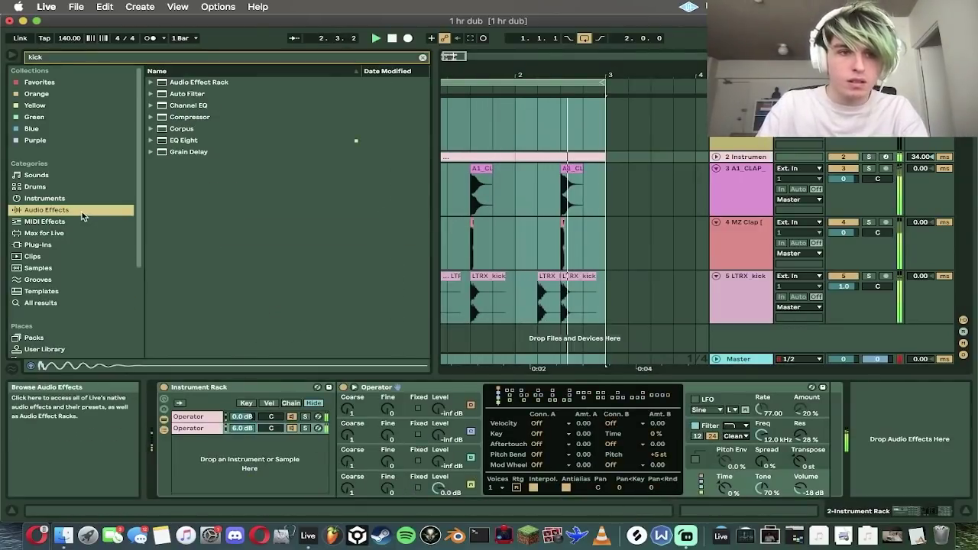
click(189, 94)
drag(876, 442, 876, 441)
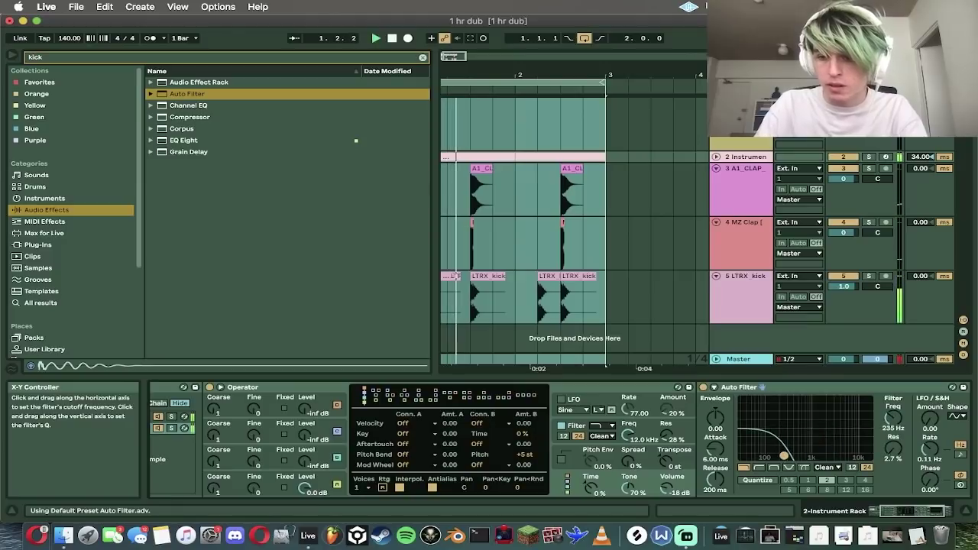
Step: Search the plug-ins for "mbas", add the VST version of MBassador to the Master track and close its window
click(289, 57)
text(mbas)
click(77, 244)
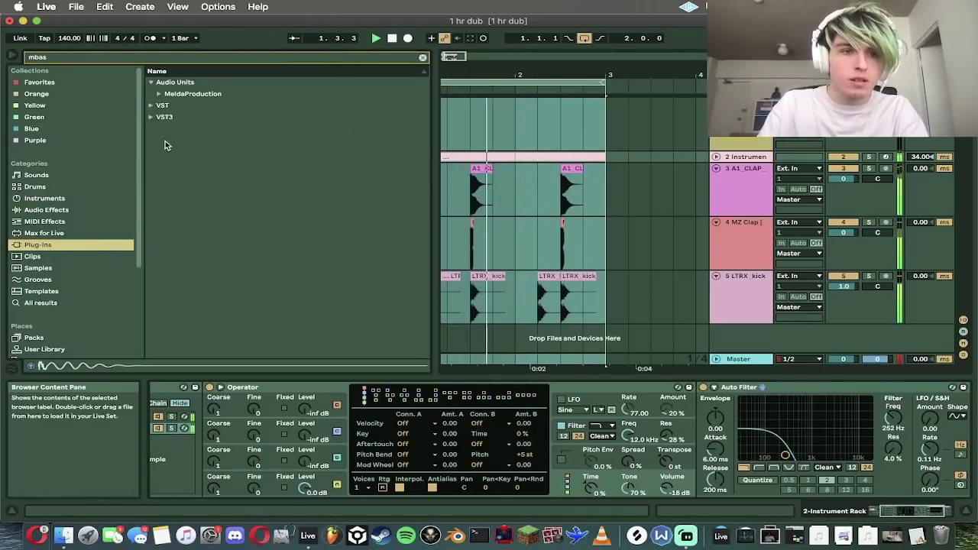
click(151, 93)
click(159, 105)
drag(203, 120, 768, 359)
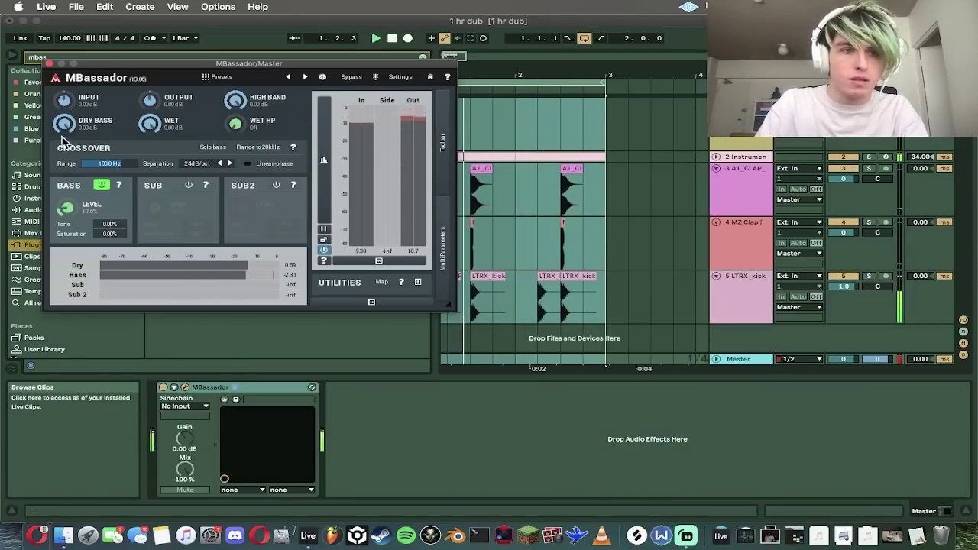
click(61, 61)
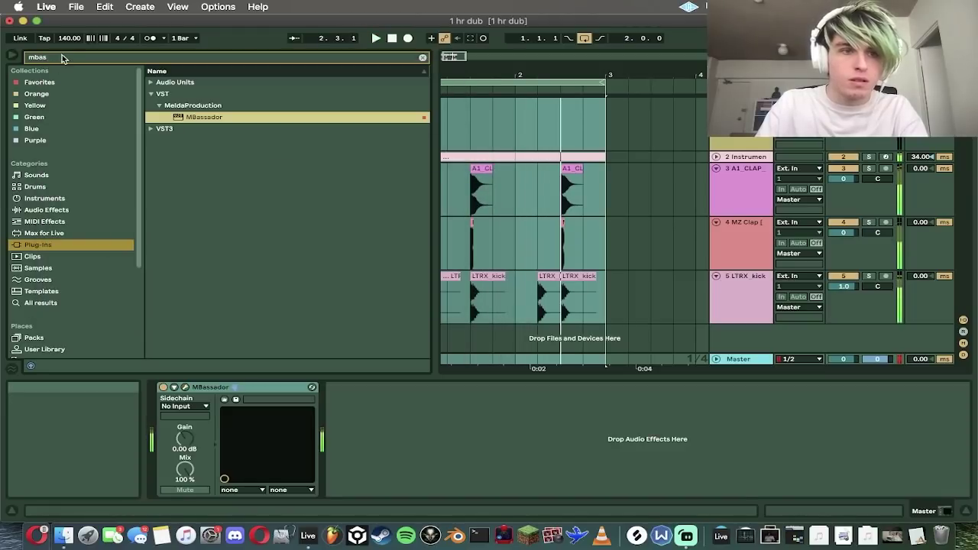
Step: Add the Multiband Compression preset of Multiband Dynamics after MBassador on the Master track
click(62, 59)
key(super+a)
key(BackSpace)
text(o)
click(66, 211)
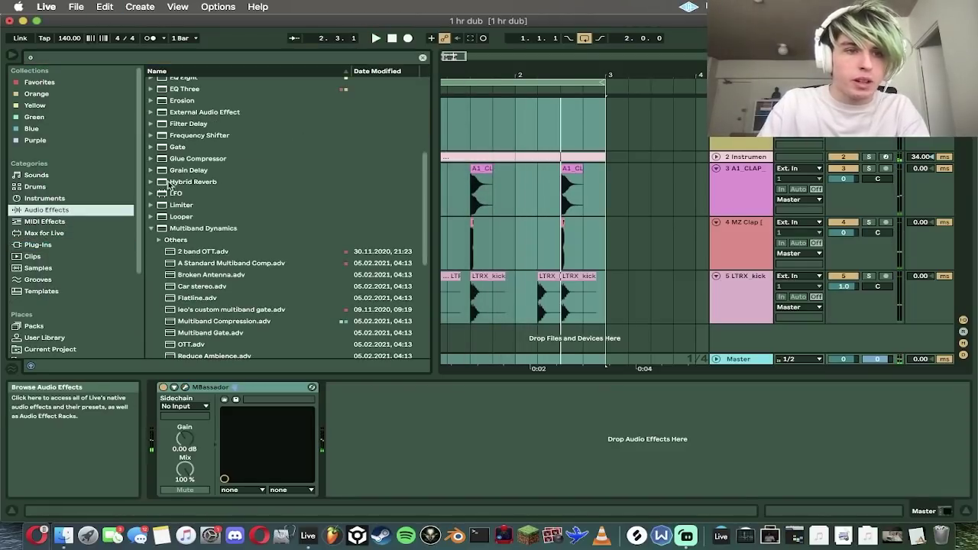
scroll(255, 287, down, 4)
double_click(251, 188)
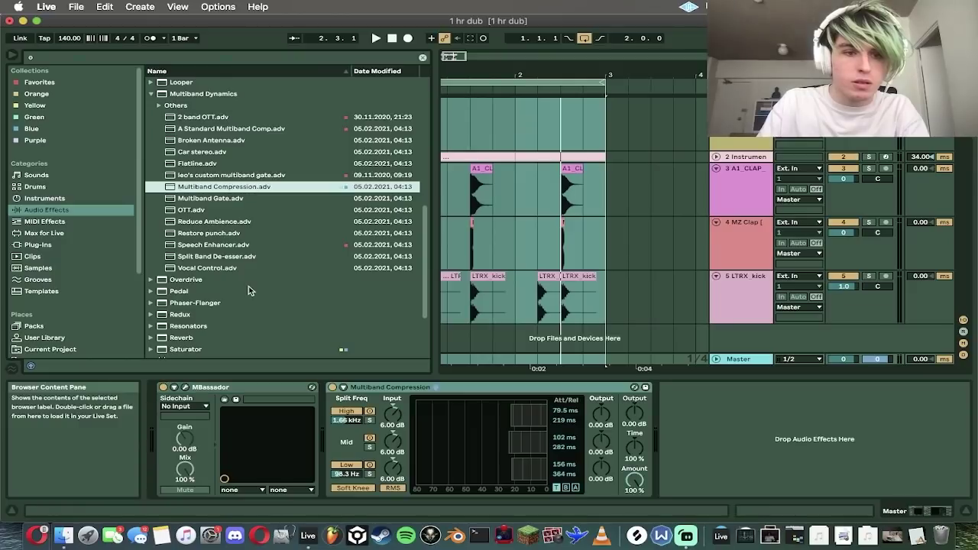
Step: Add a Saturator at the end of the Master chain with Soft Clip and DC switched on
scroll(236, 272, down, 3)
double_click(212, 260)
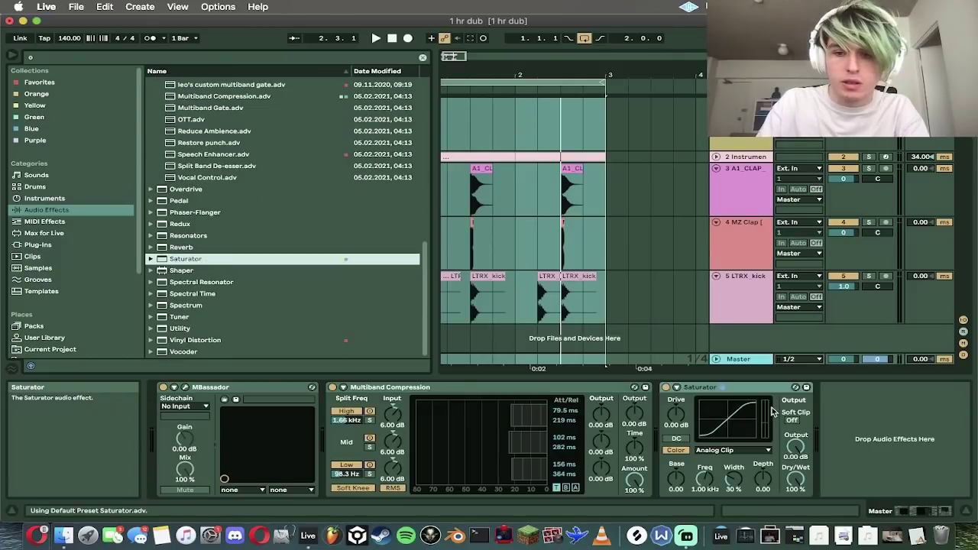
click(677, 440)
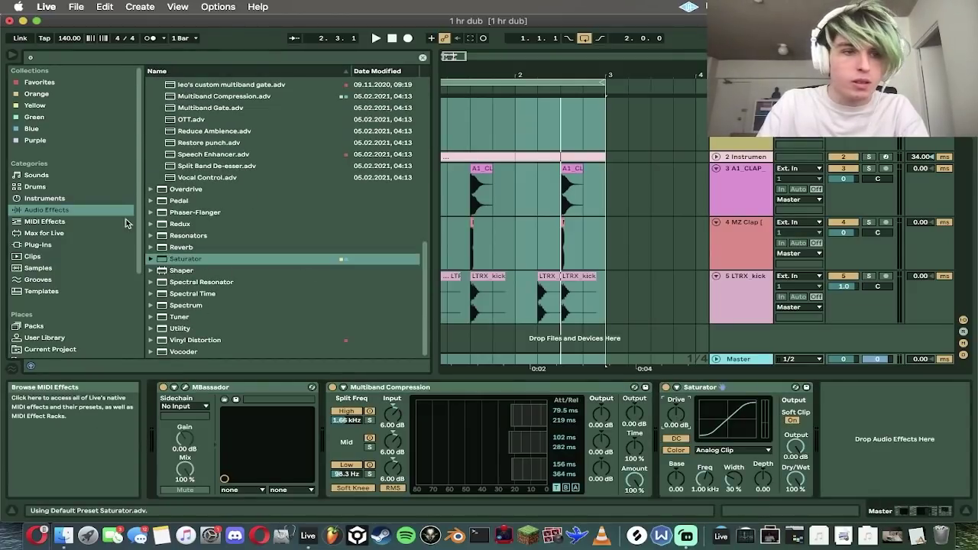
Step: Search the plug-ins for "pancz" and insert the VST version of Pancz between Multiband Compression and Saturator
click(61, 245)
key(super+f)
text(pancz)
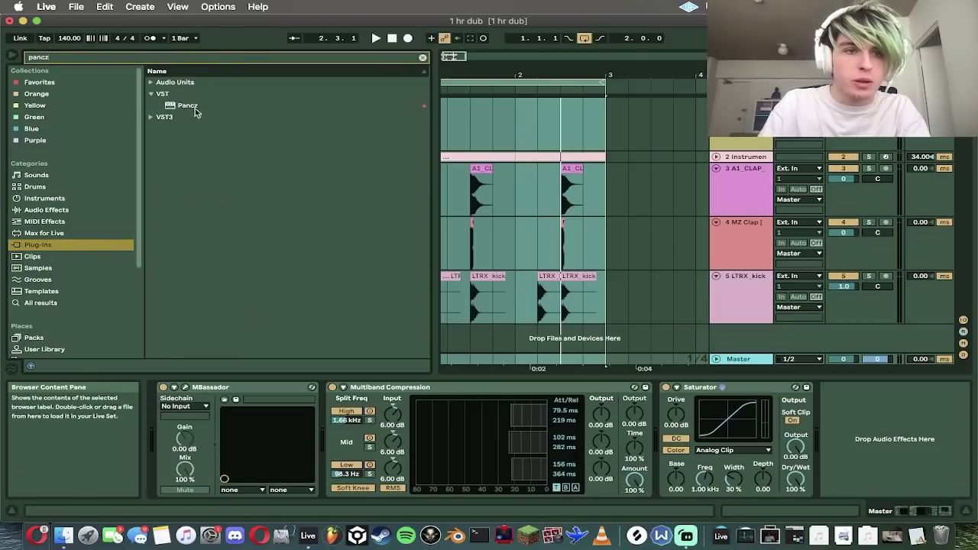
mouse_move(191, 105)
mouse_down()
mouse_move(776, 482)
mouse_move(629, 420)
mouse_up()
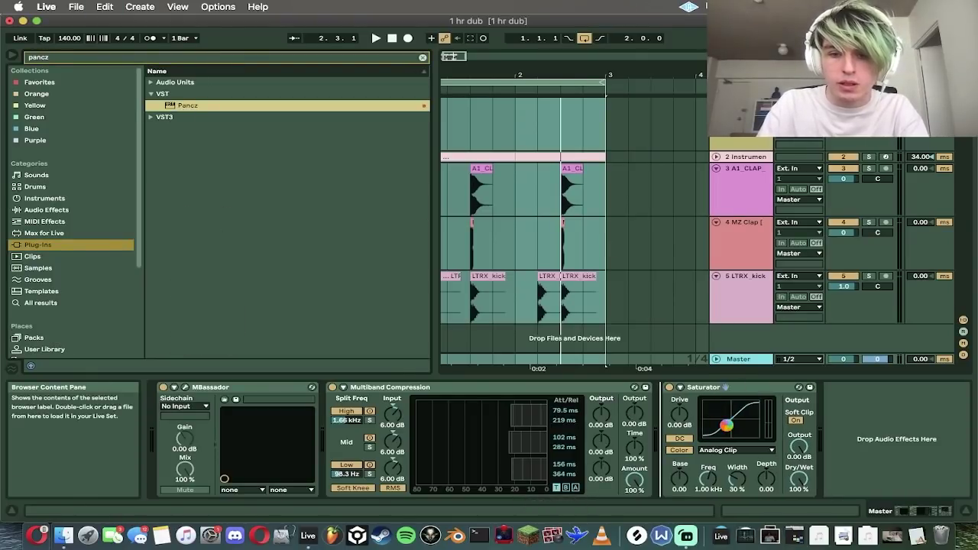
drag(629, 420, 733, 437)
Step: Lower the Pancz Mix below halfway and set the Multiband Compression Amount to 52%
click(384, 385)
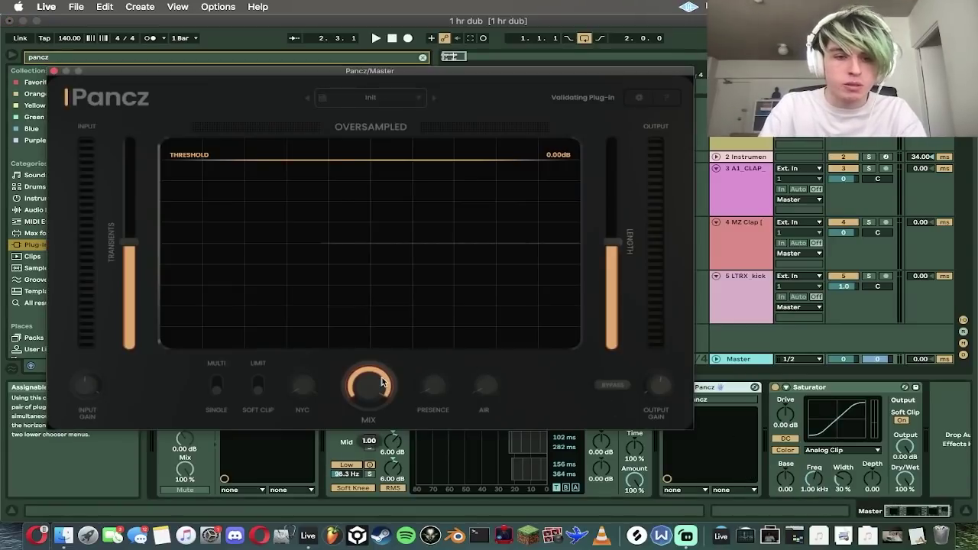
click(645, 489)
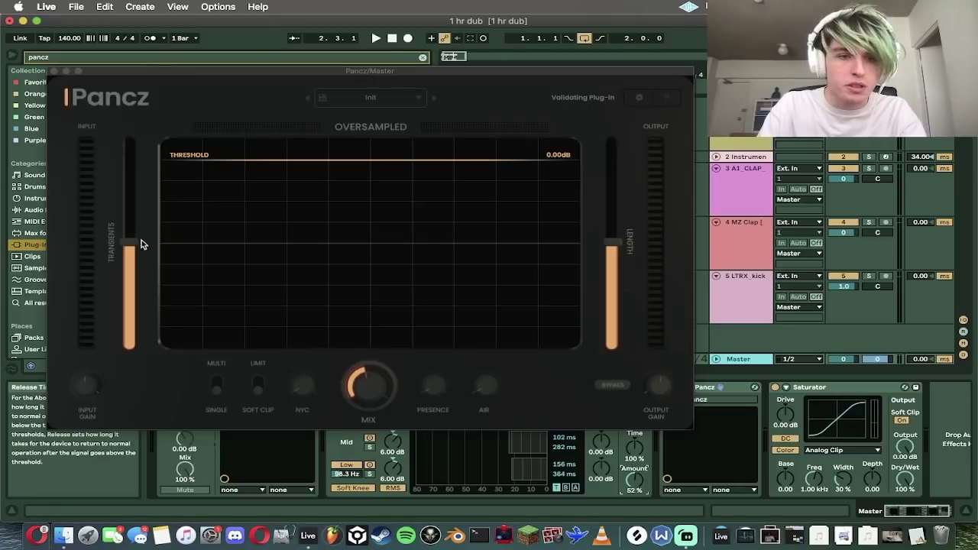
Step: During playback, lower the Pancz threshold to about -6.88 dB, raise its Transients and Length, and close its window
key(space)
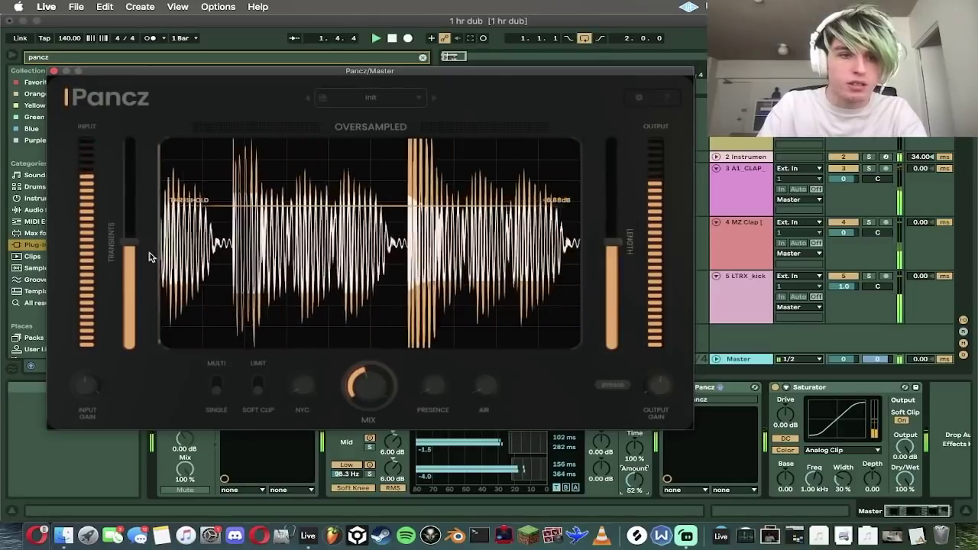
drag(129, 242, 130, 222)
drag(624, 251, 615, 208)
click(53, 71)
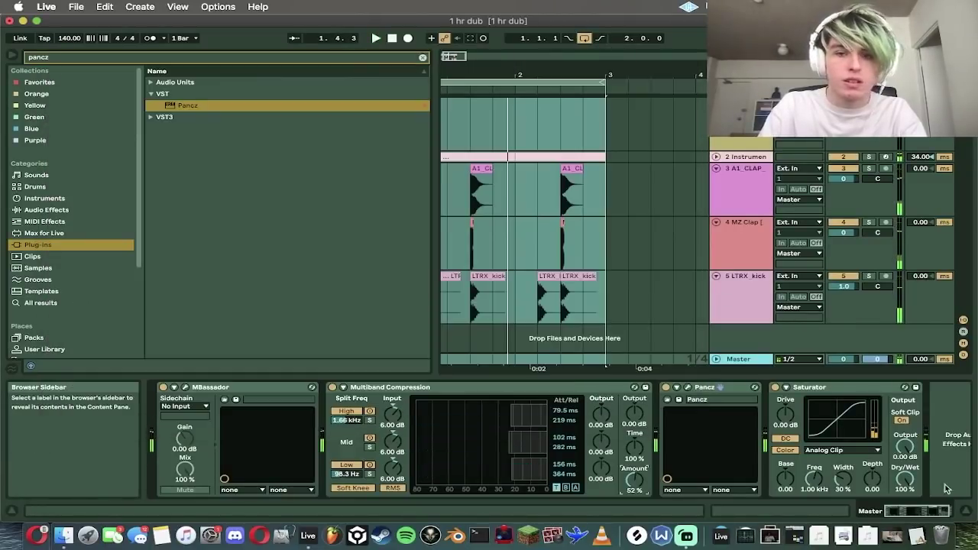
Step: Clear the browser search and play the selected two-bar section from 1.1.1 to 3.1.1
click(669, 184)
scroll(669, 185, left, 2)
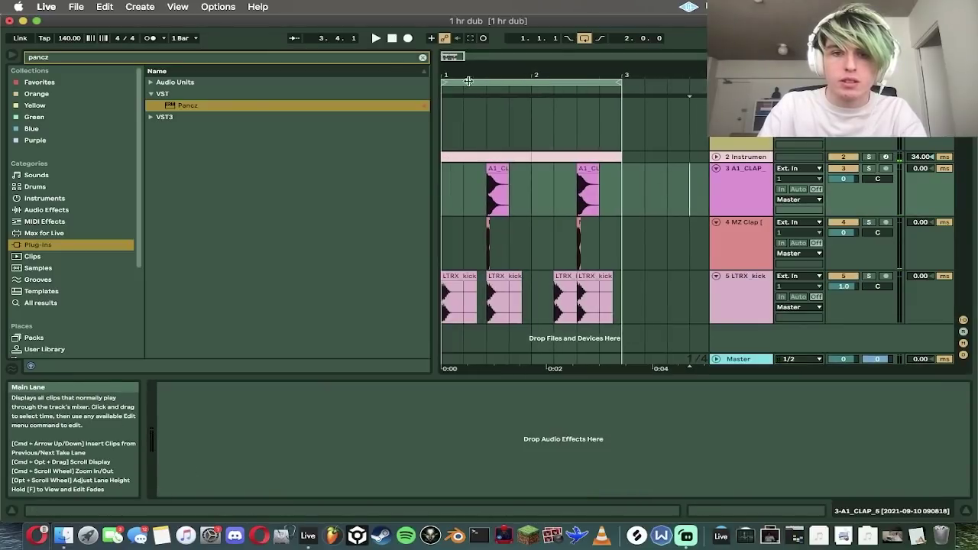
drag(465, 56, 481, 57)
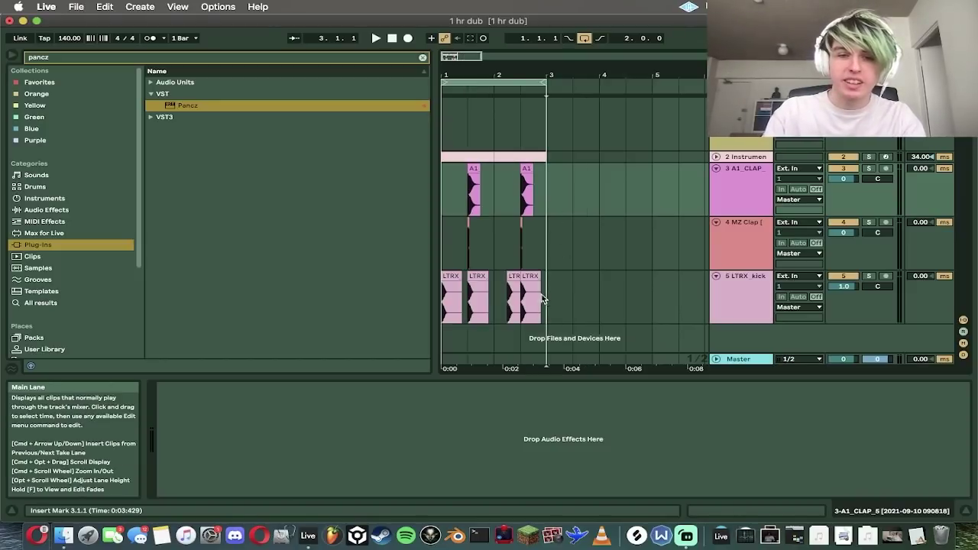
drag(543, 299, 340, 161)
click(422, 57)
key(space)
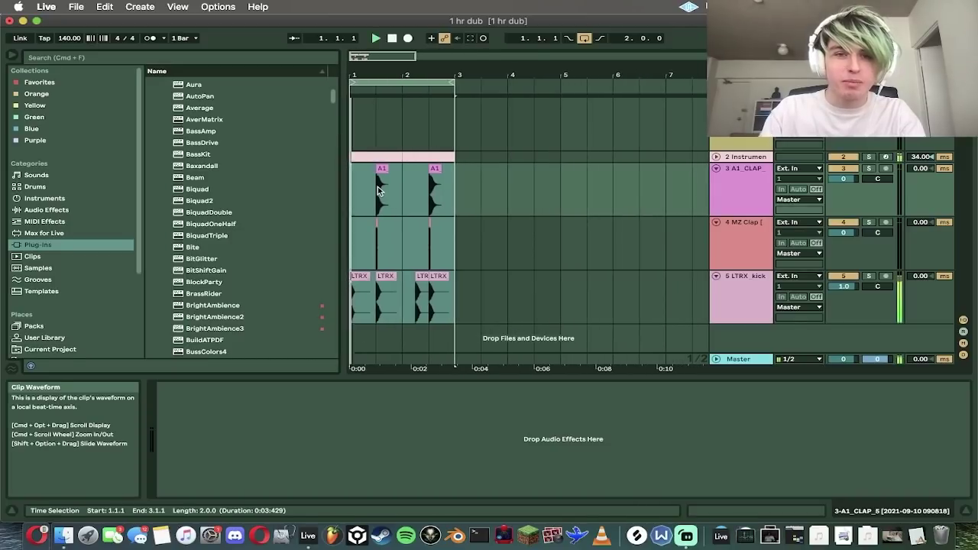
Step: Duplicate the entire two-bar arrangement into bars 3 and 4 and loop all four bars
click(440, 135)
key(super+a)
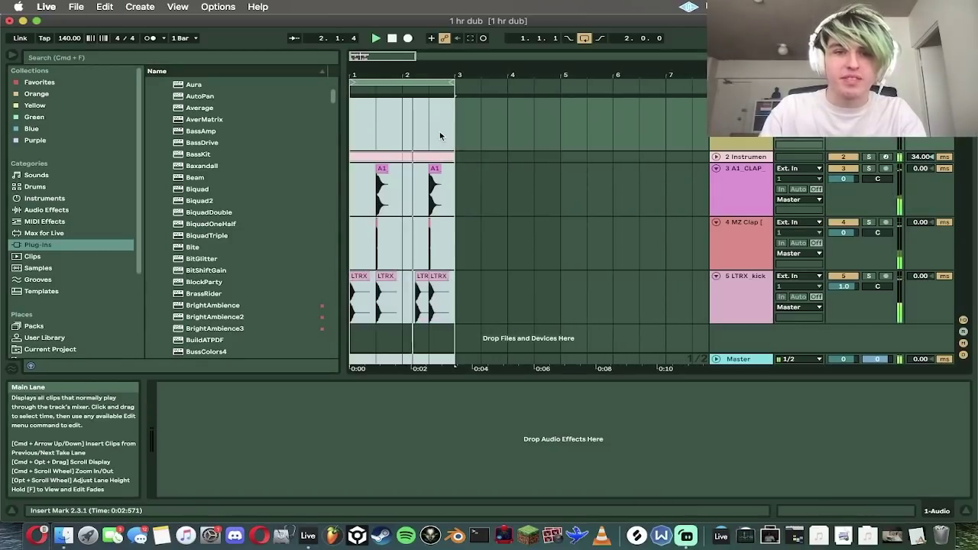
key(super+d)
key(super+l)
Step: Show the automation lane for oscillator A Coarse of the Operator in the Instrument Rack's 0.0 dB chain
click(745, 157)
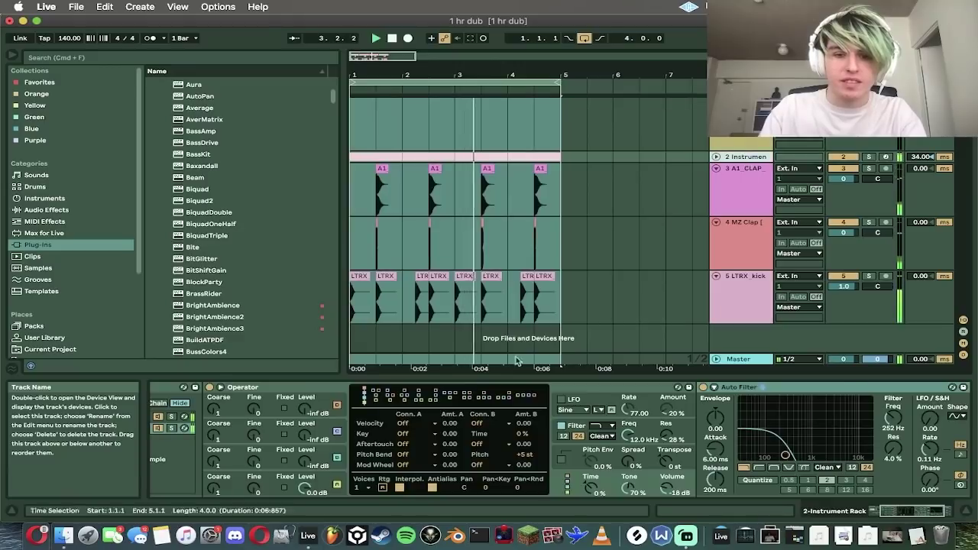
scroll(215, 469, left, 5)
click(204, 419)
click(345, 485)
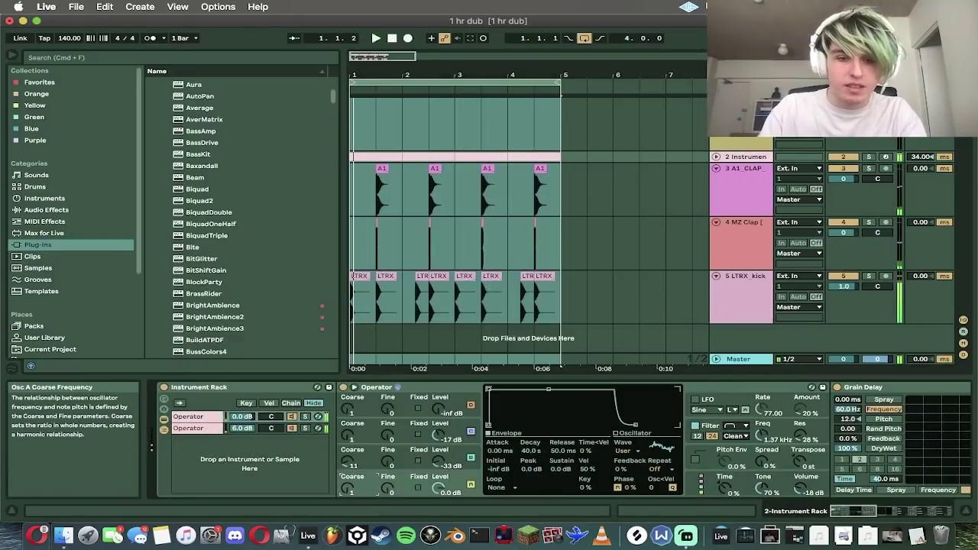
right_click(349, 490)
click(425, 271)
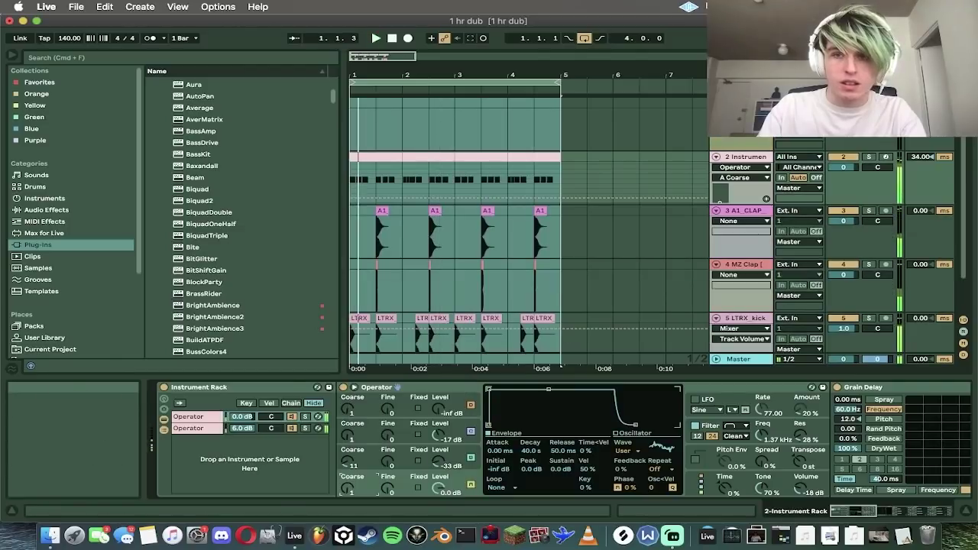
Step: Draw a raised eighth-note step at beat 1.2 in the A Coarse automation, keeping the rest of the bar low
drag(354, 56, 354, 76)
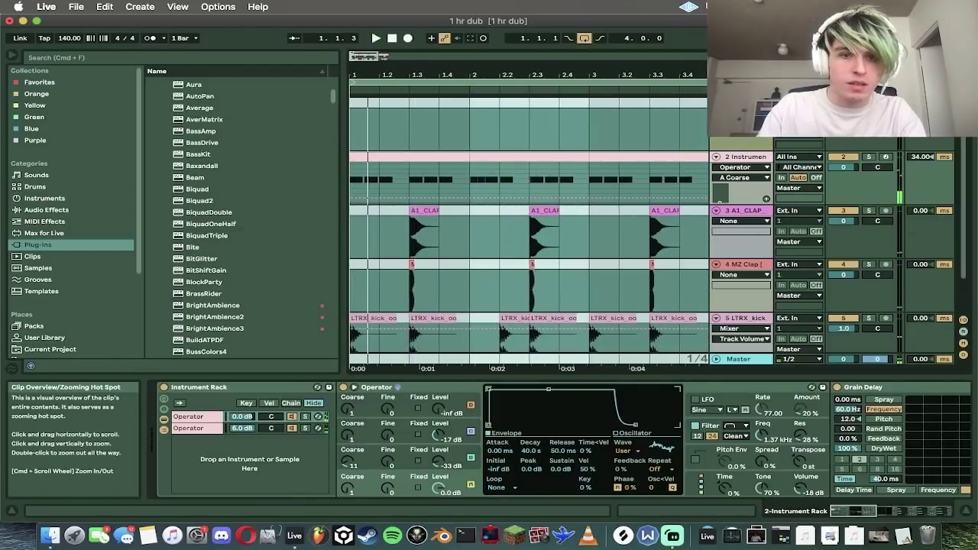
scroll(385, 188, up, 2)
scroll(384, 188, down, 1)
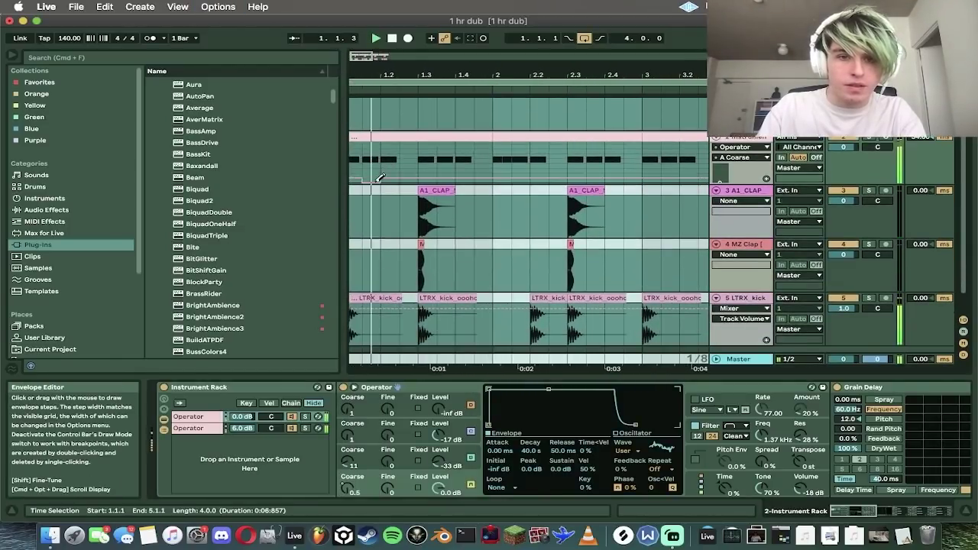
click(392, 160)
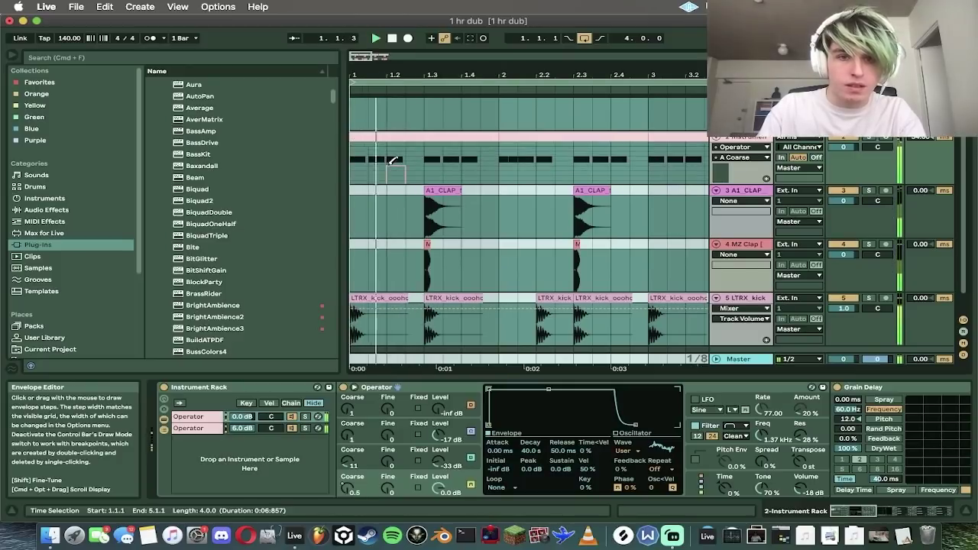
drag(385, 162, 396, 154)
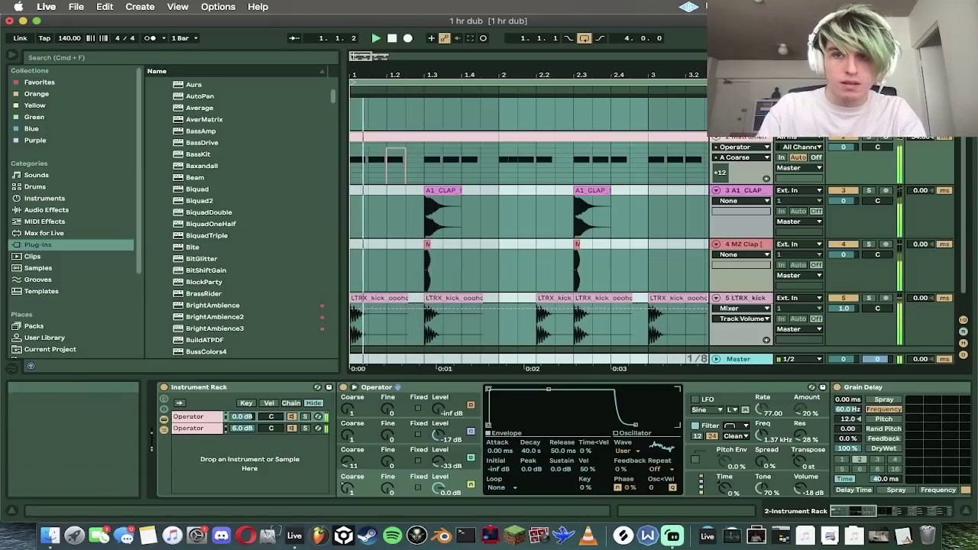
Step: Copy the first half-bar's A Coarse automation to 1.3 and lower both raised steps slightly
click(825, 39)
drag(423, 149, 407, 158)
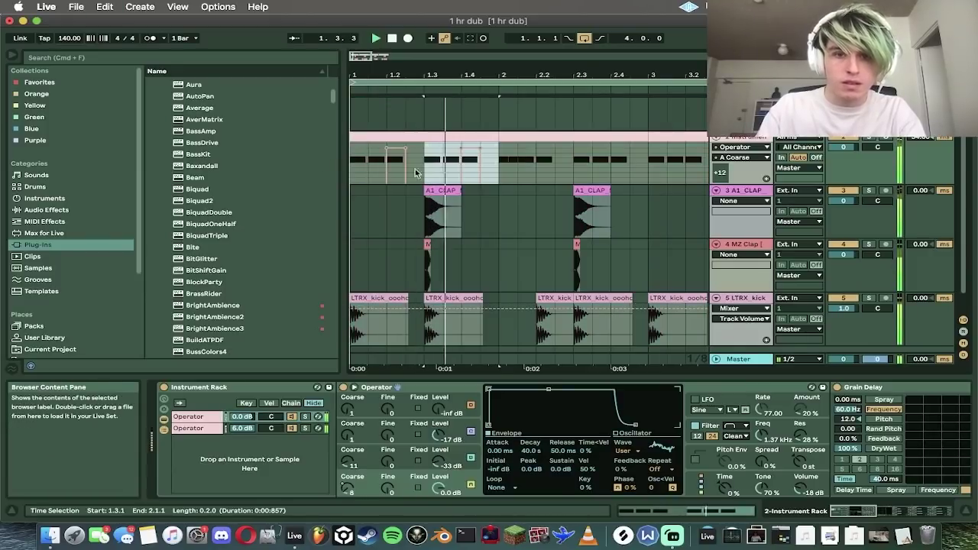
click(471, 157)
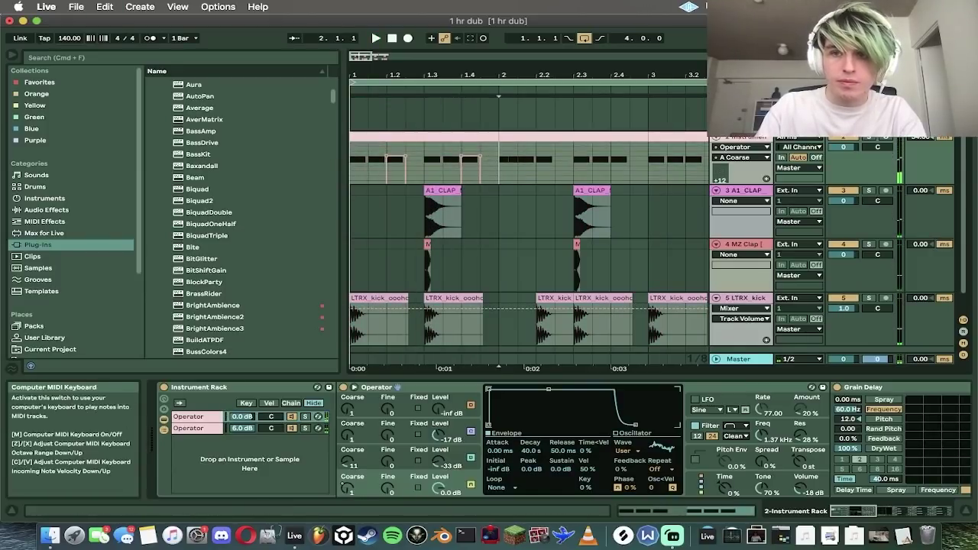
Step: Play the pattern from beat 1.4 to audition the A Coarse automation
click(460, 112)
click(470, 150)
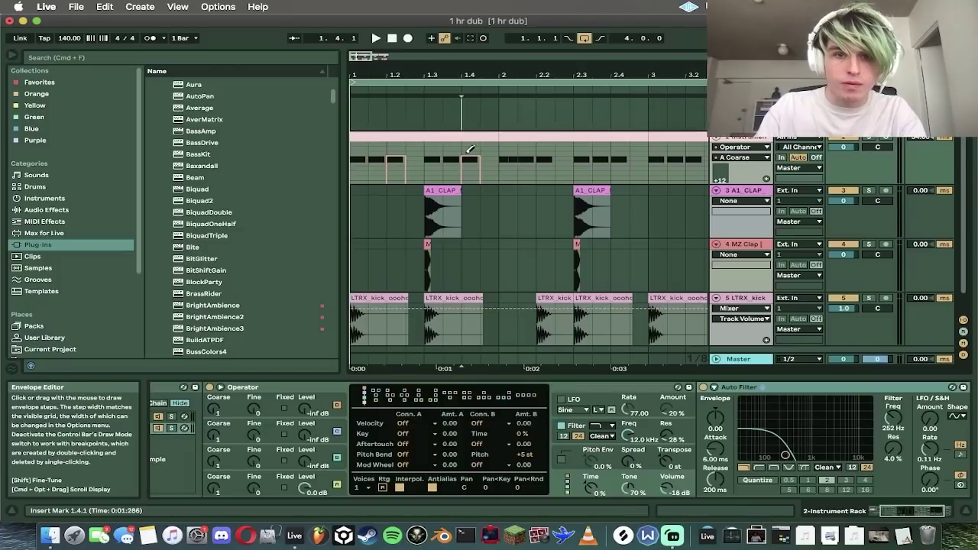
key(space)
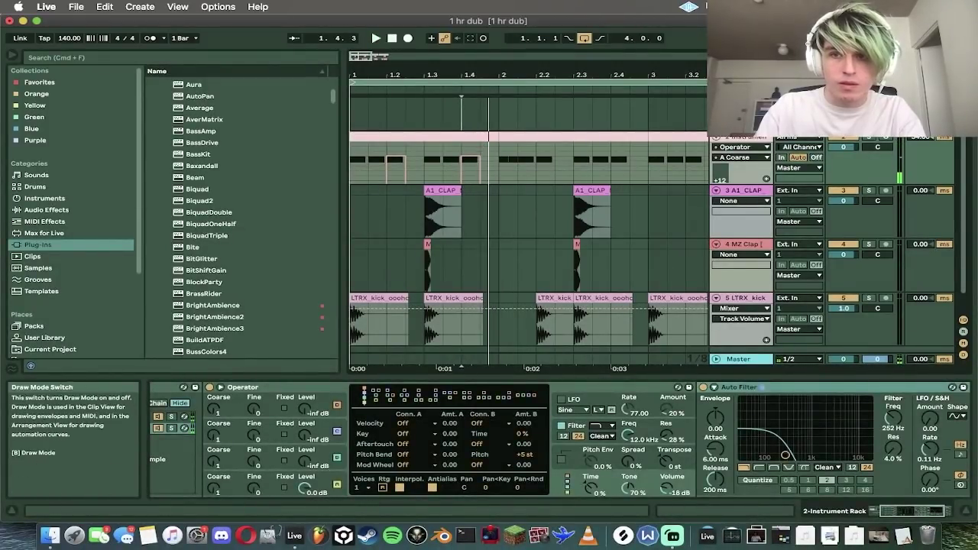
Step: Open bar 1's bass MIDI clip and raise the D0 note at 1.4 to D#0
double_click(492, 136)
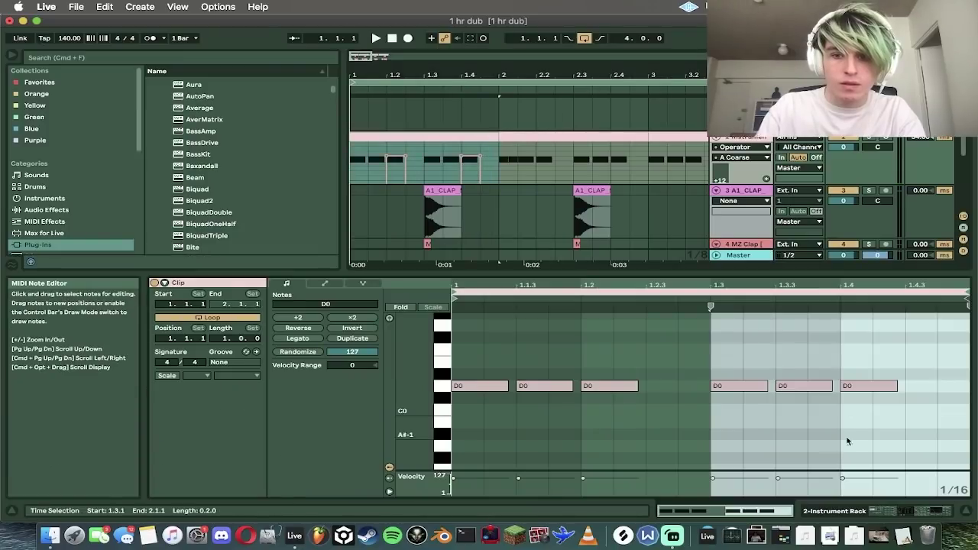
drag(869, 386, 869, 374)
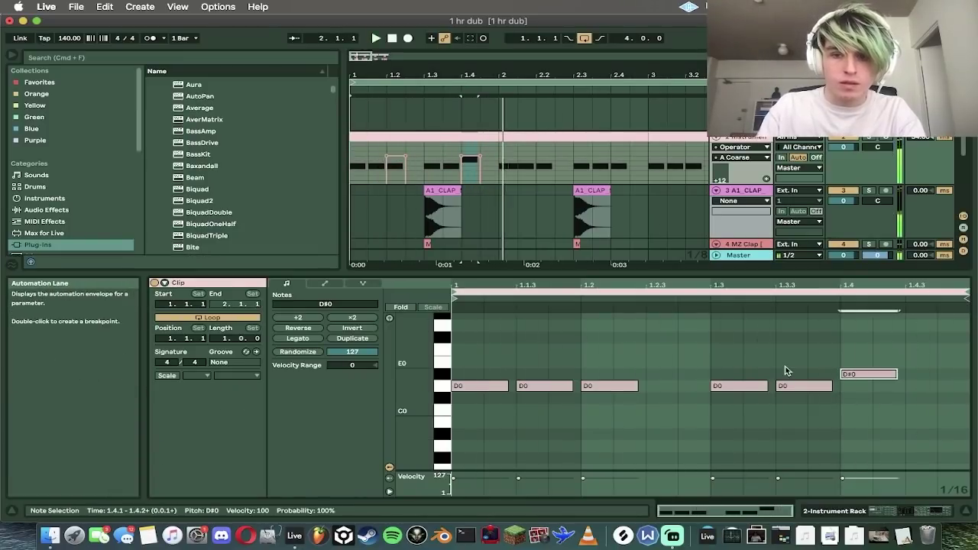
Step: Raise the D0 note at 1.3.3 to D#0, then copy bar 1's bass clip and its automation over bar 2
drag(804, 386, 804, 374)
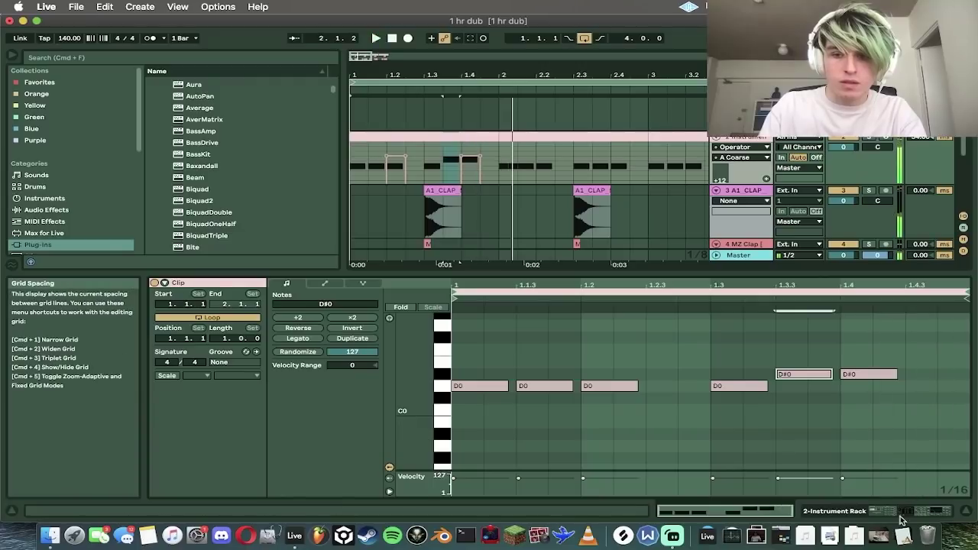
key(space)
click(902, 517)
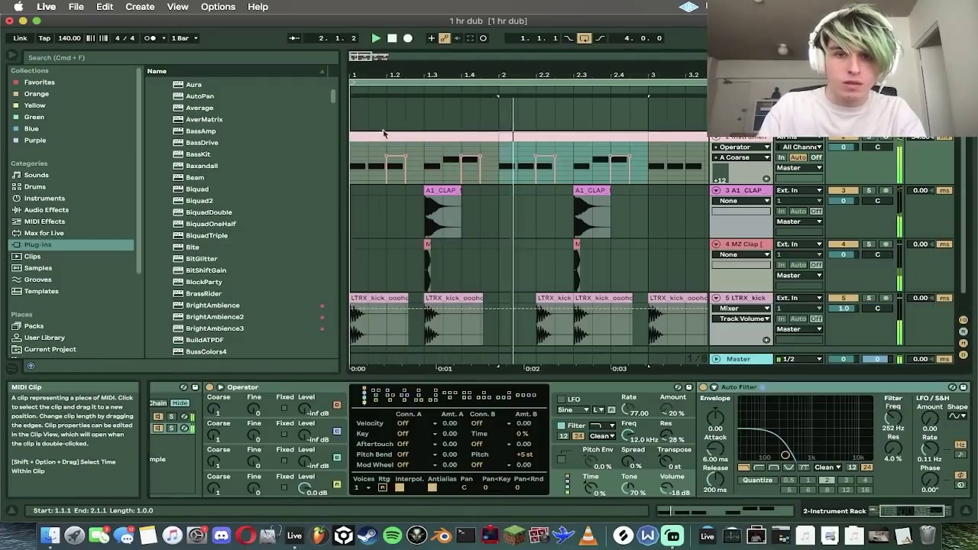
drag(481, 75, 472, 67)
click(472, 93)
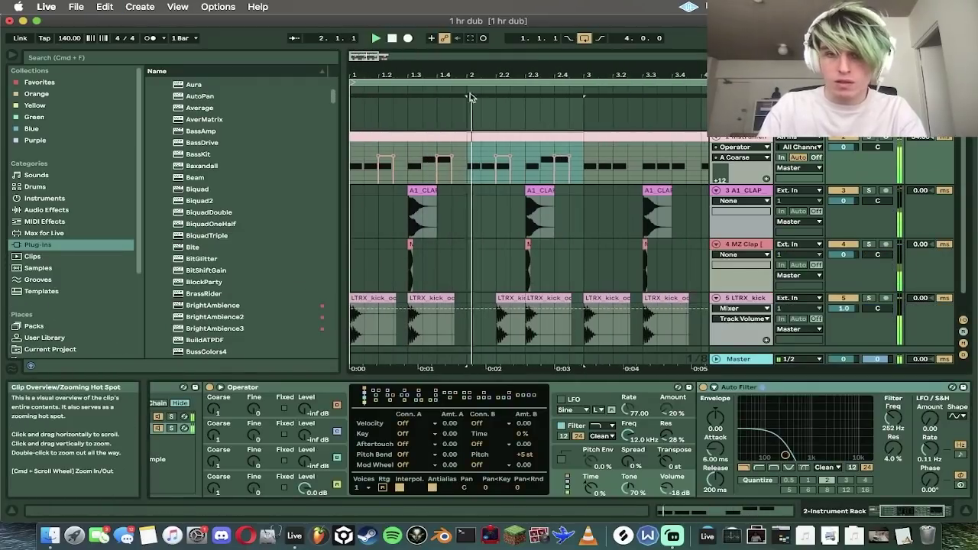
Step: In bar 2's bass MIDI clip, duplicate the D#0 note at 1.4 to 1.4.3
double_click(550, 138)
click(909, 443)
click(868, 374)
key(super+d)
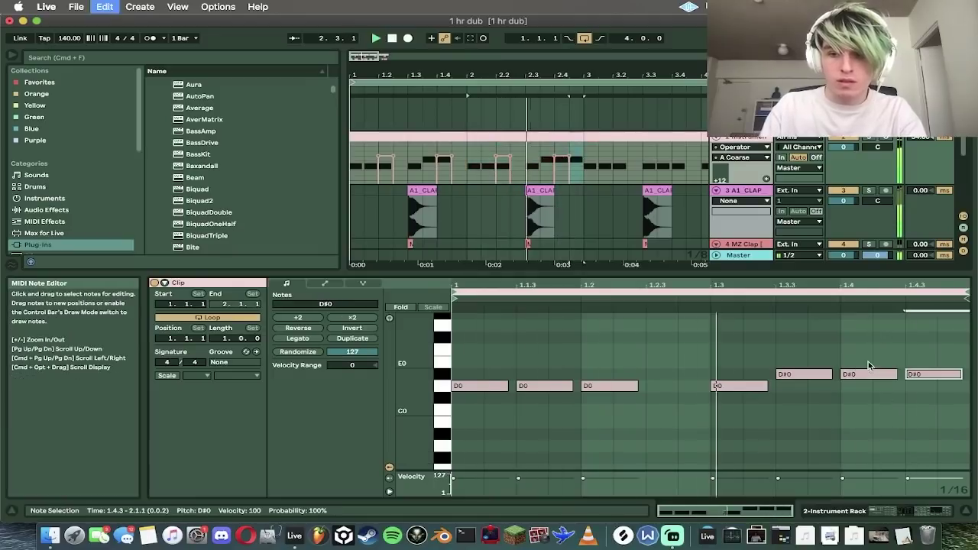
Step: Transpose the duplicated note at 1.4.3 up 6 semitones to A0
click(337, 304)
text(7)
key(BackSpace)
text(6)
key(Return)
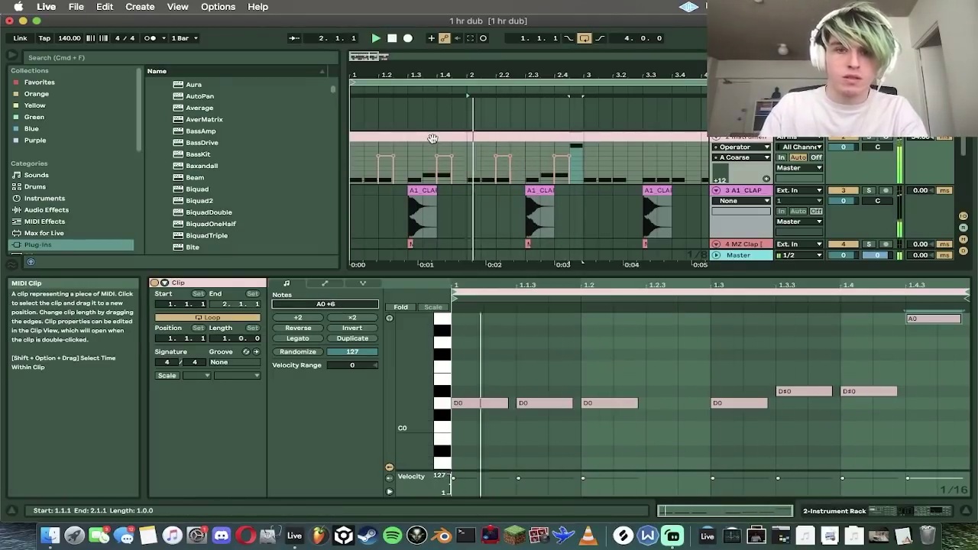
Step: Duplicate the bass clips of bars 1 and 2 together with their automation into bars 3 and 4
shift+click(409, 138)
key(super+d)
drag(367, 58, 370, 58)
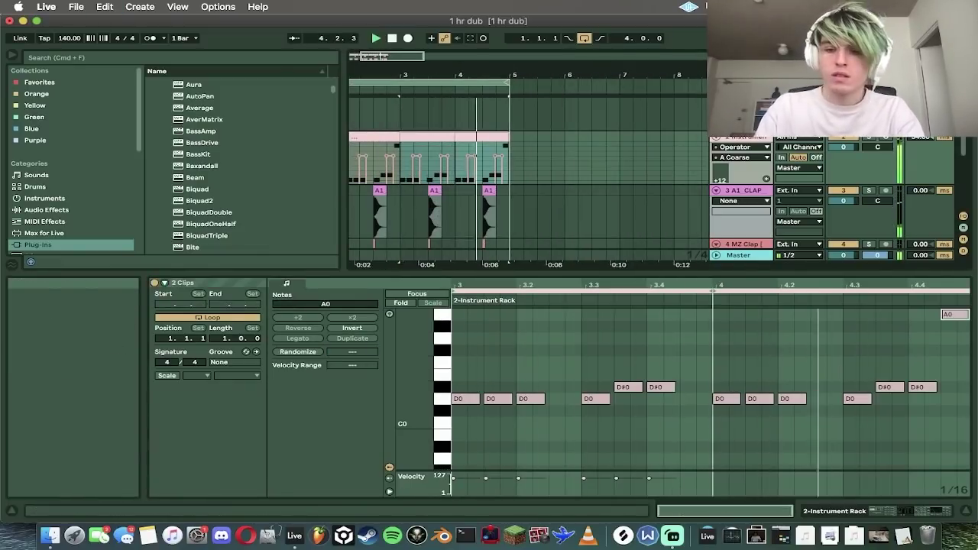
Step: Put the bass Instrument Rack track into a group and set its track delay to 33 ms while the loop plays
click(919, 510)
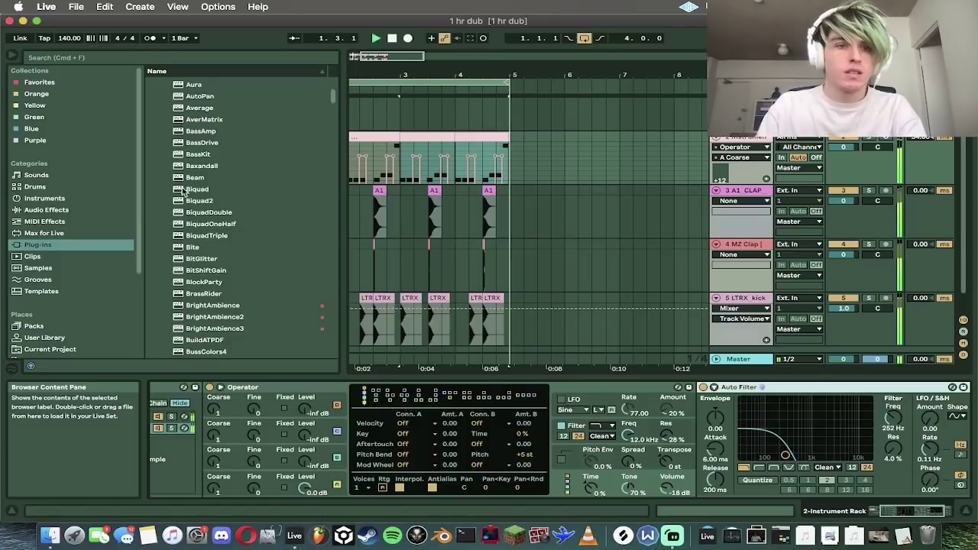
drag(920, 138, 920, 145)
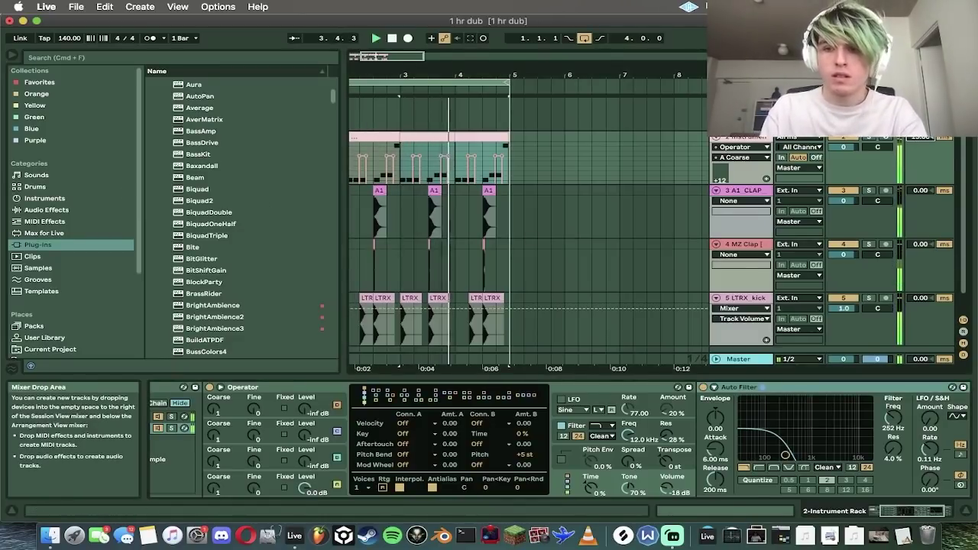
scroll(751, 142, up, 1)
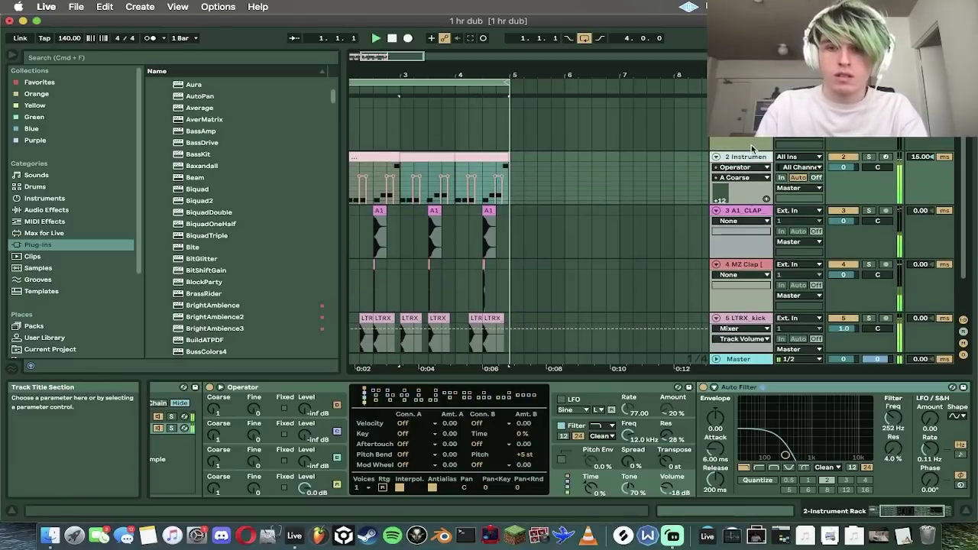
drag(924, 159, 924, 157)
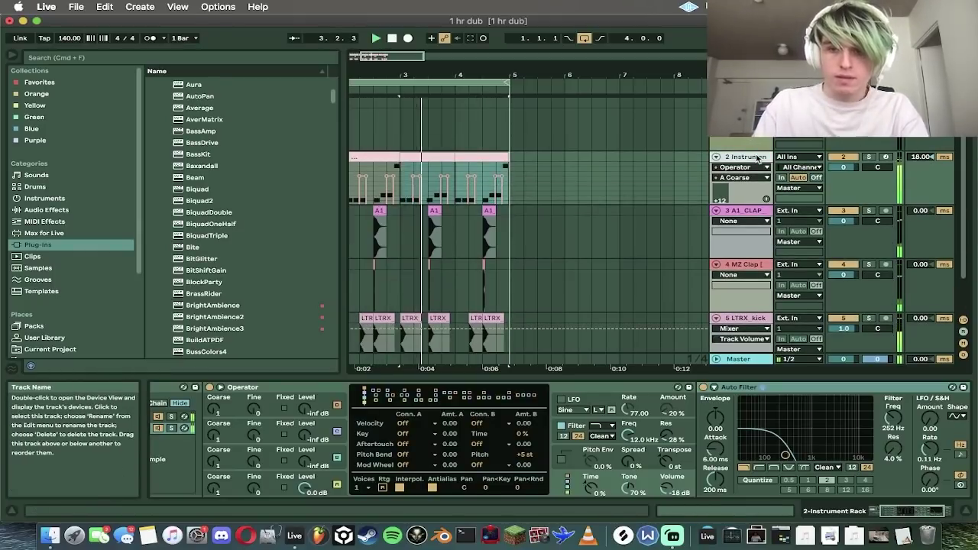
key(super+g)
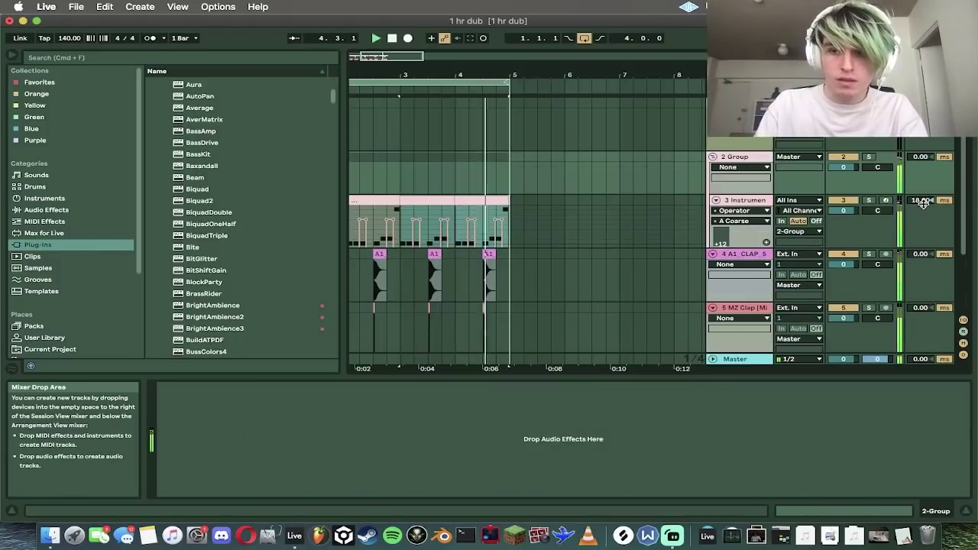
scroll(934, 201, up, 10)
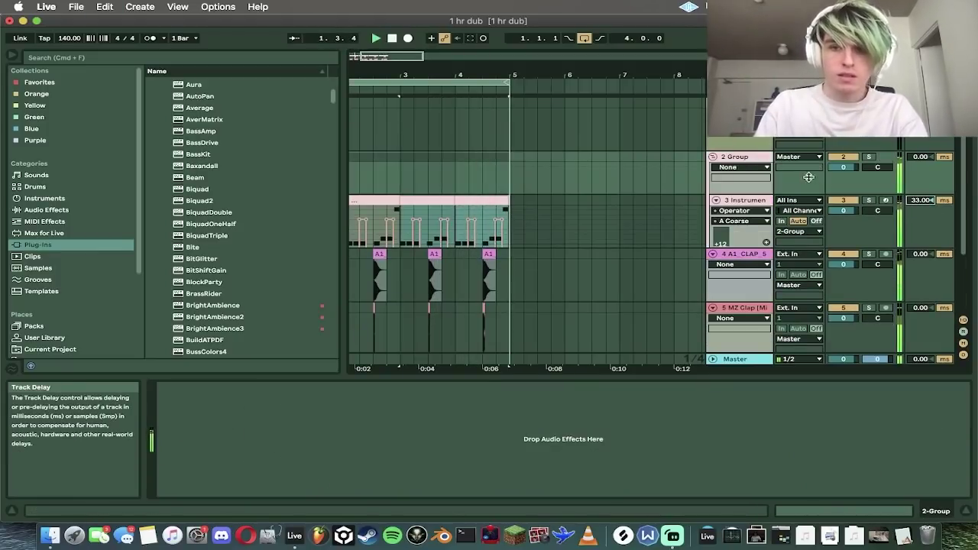
Step: Add the Spectral Time audio effect at the end of the bass Instrument Rack track's device chain
click(763, 201)
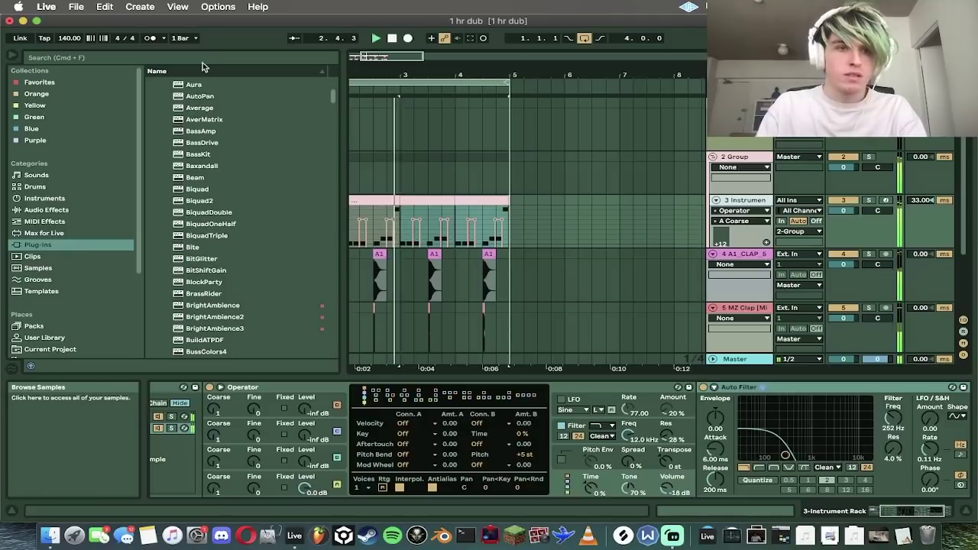
click(80, 210)
click(207, 295)
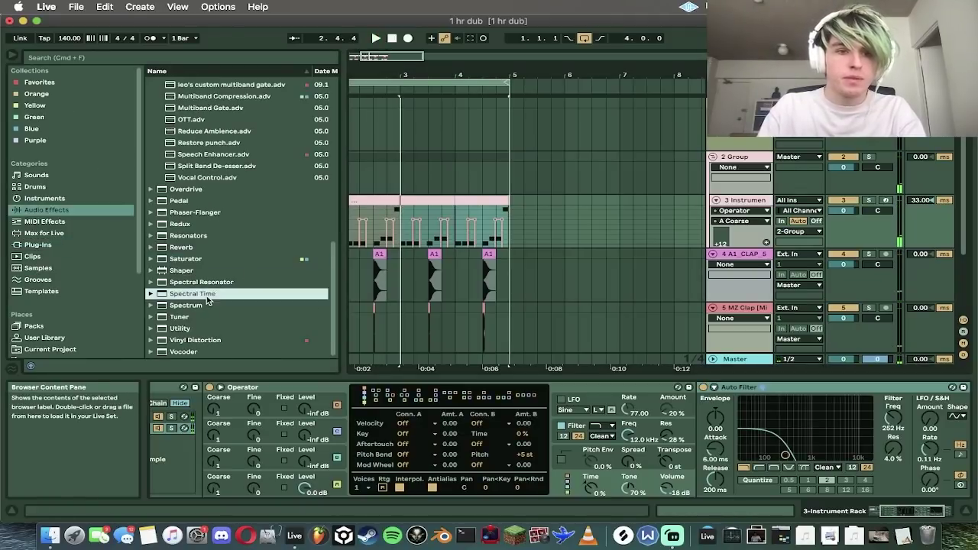
double_click(193, 293)
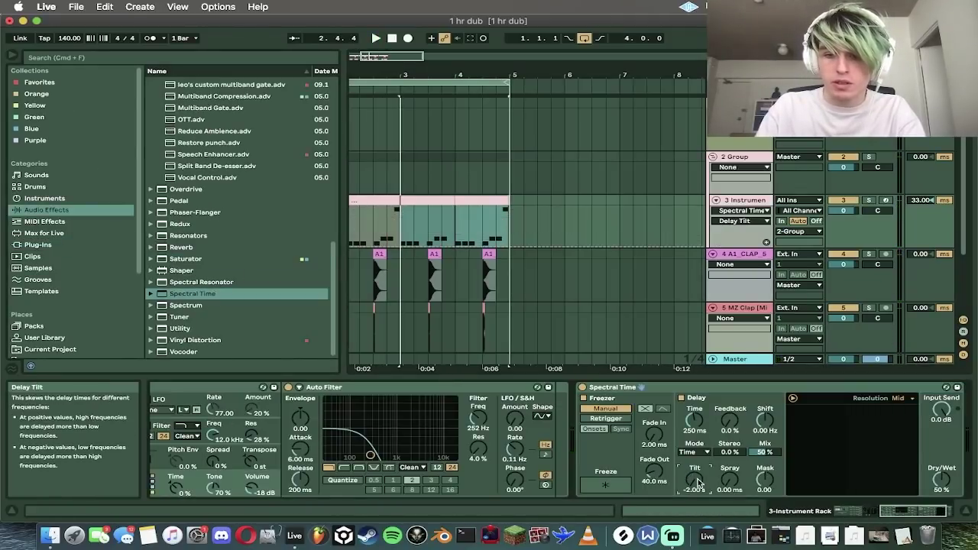
Step: Set Spectral Time's delay time to 10 ms, its delay mix to 100 % and its dry/wet to 100 %
drag(694, 420, 694, 473)
key(space)
drag(765, 452, 765, 398)
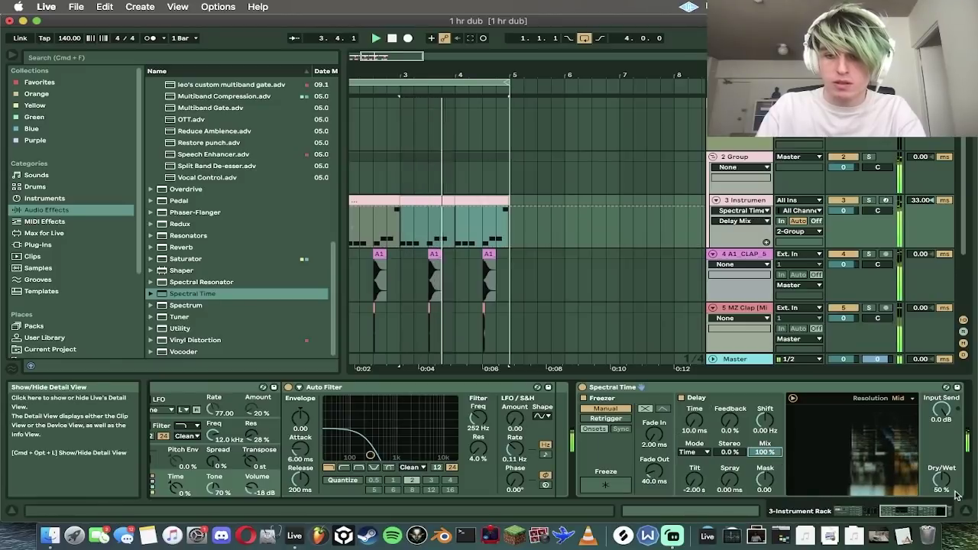
drag(941, 479, 941, 405)
Step: Set Spectral Time's delay tilt to -44.8 ms and its stereo spread to 2.0 %
mouse_move(695, 490)
mouse_down()
mouse_move(695, 435)
mouse_move(697, 487)
mouse_up()
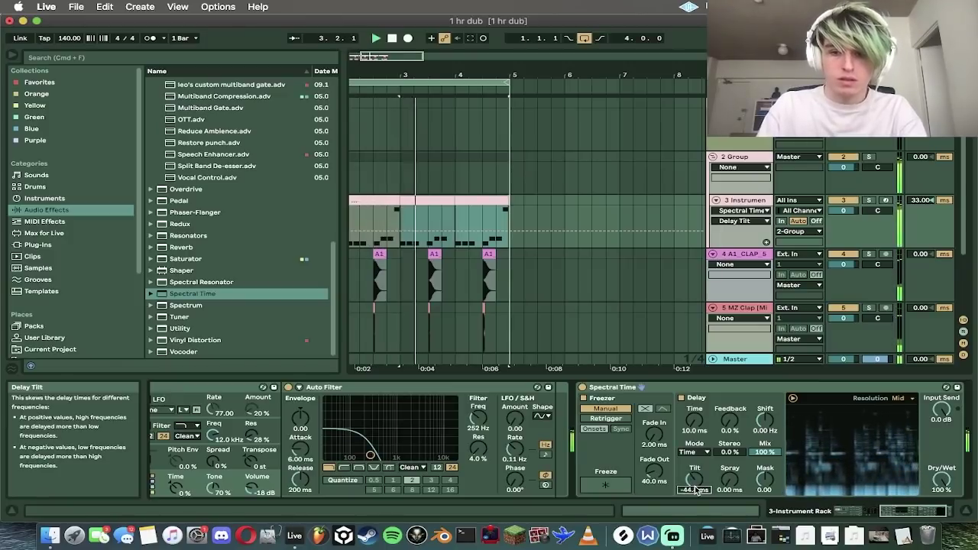
text(-)
key(Escape)
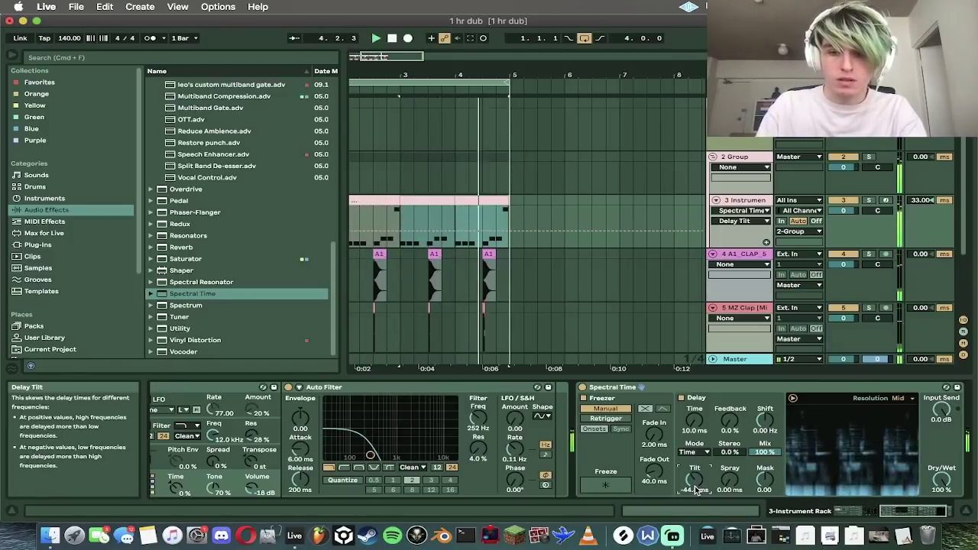
drag(730, 452, 729, 439)
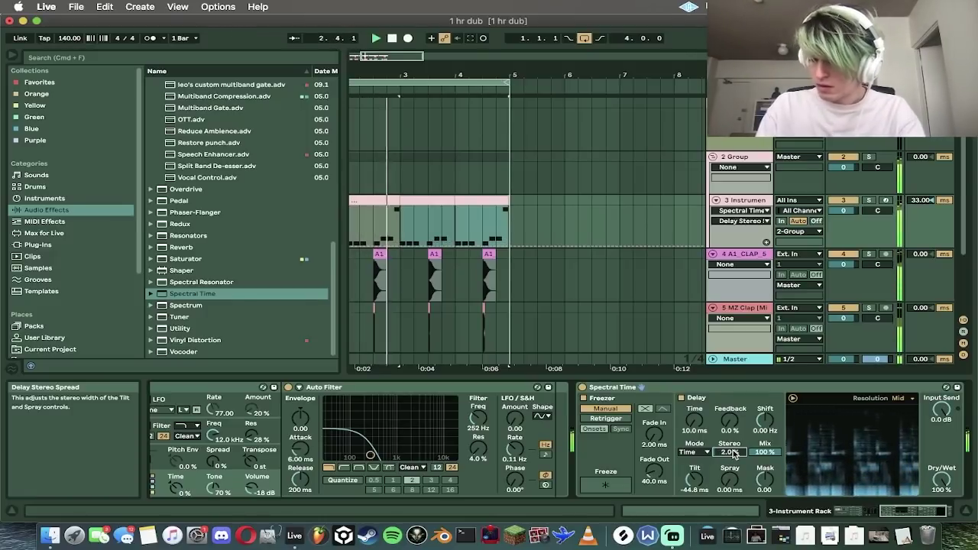
Step: Add the Multiband Compression preset after Spectral Time and lower its amount to 73 % during playback
double_click(197, 97)
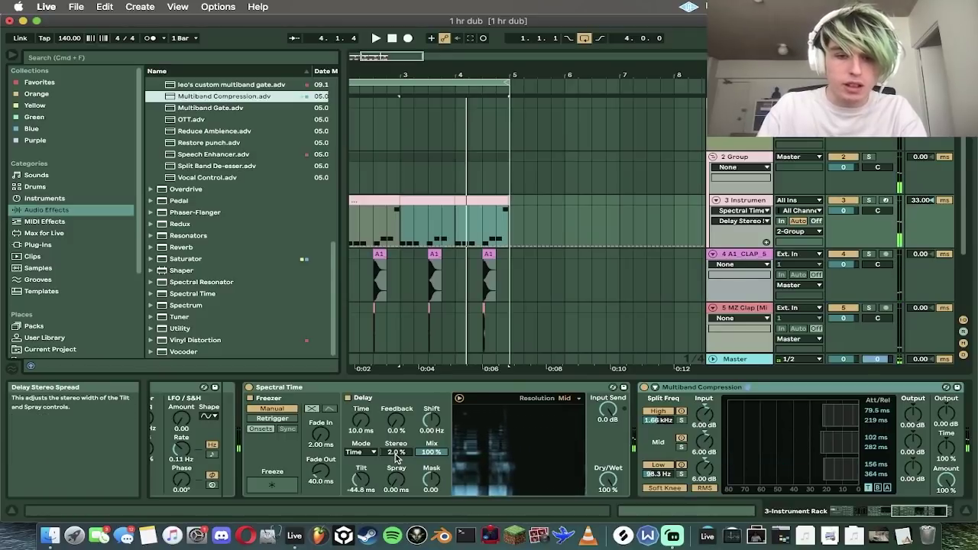
click(397, 454)
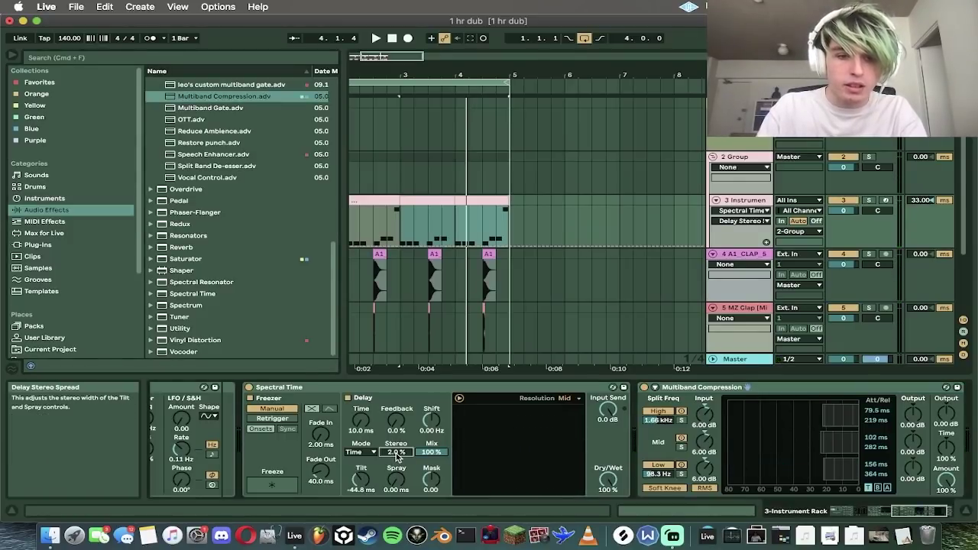
key(space)
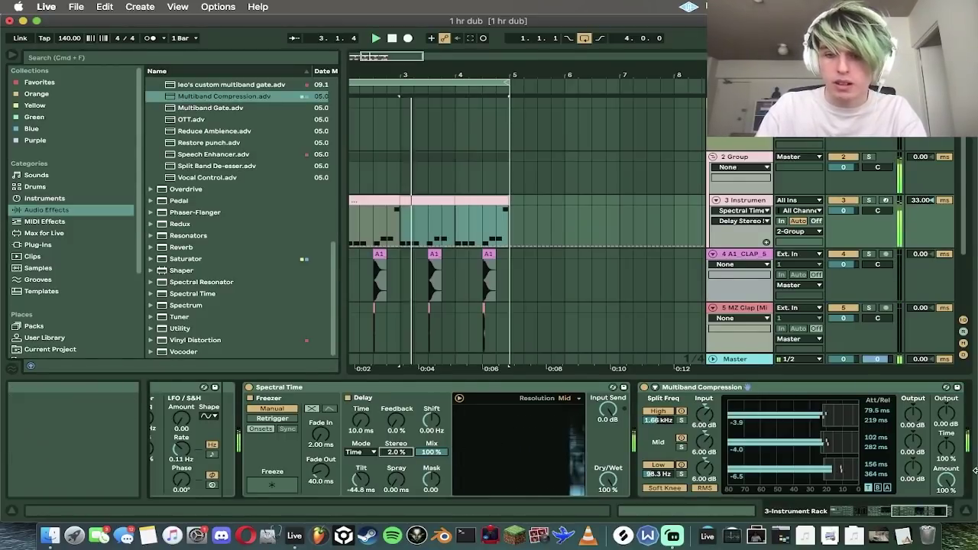
drag(948, 478, 949, 481)
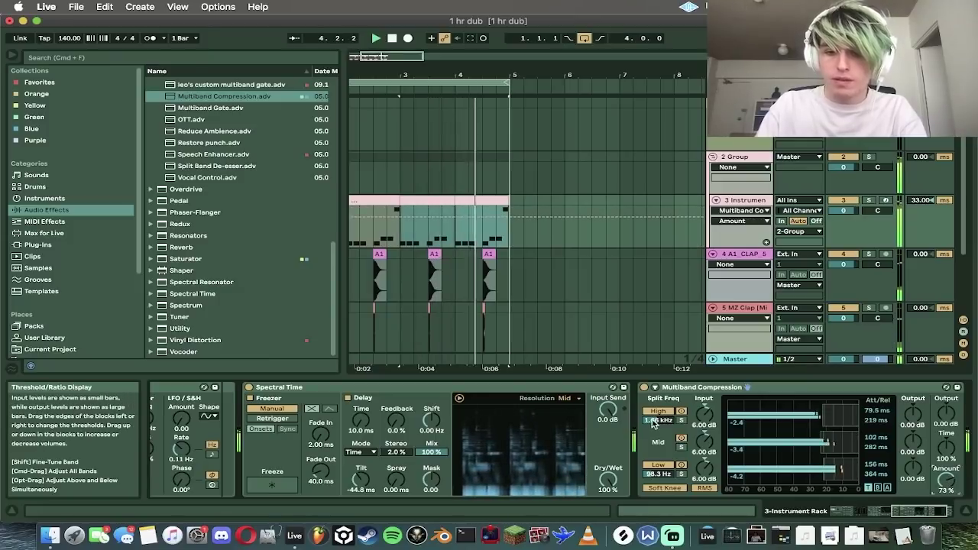
Step: Set the bass compressor's high split frequency to 2.06 kHz and turn off its low band activator
drag(657, 421, 658, 413)
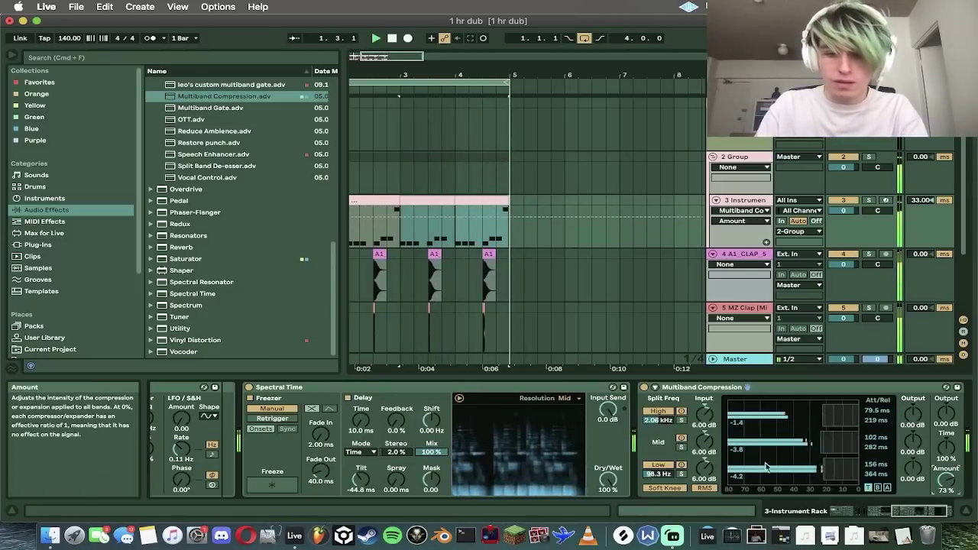
click(682, 466)
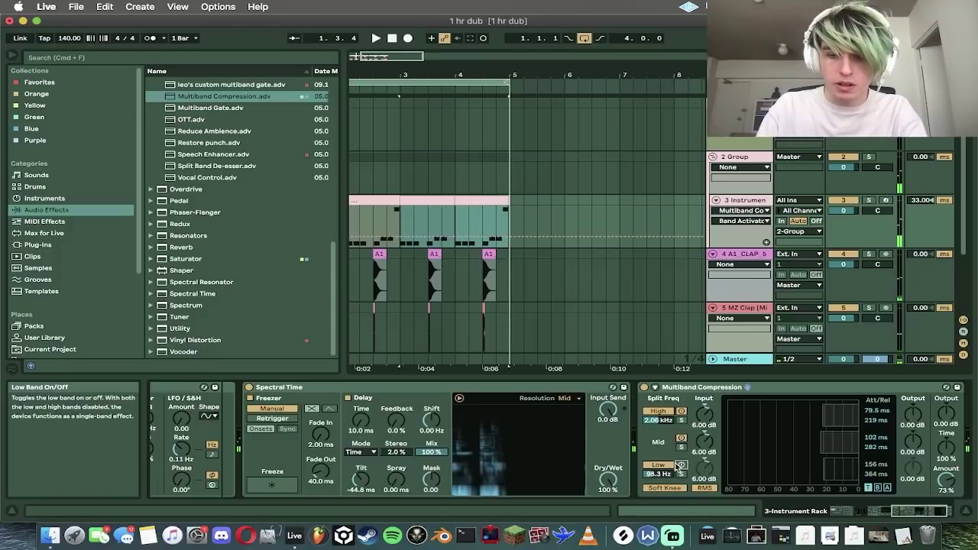
click(682, 466)
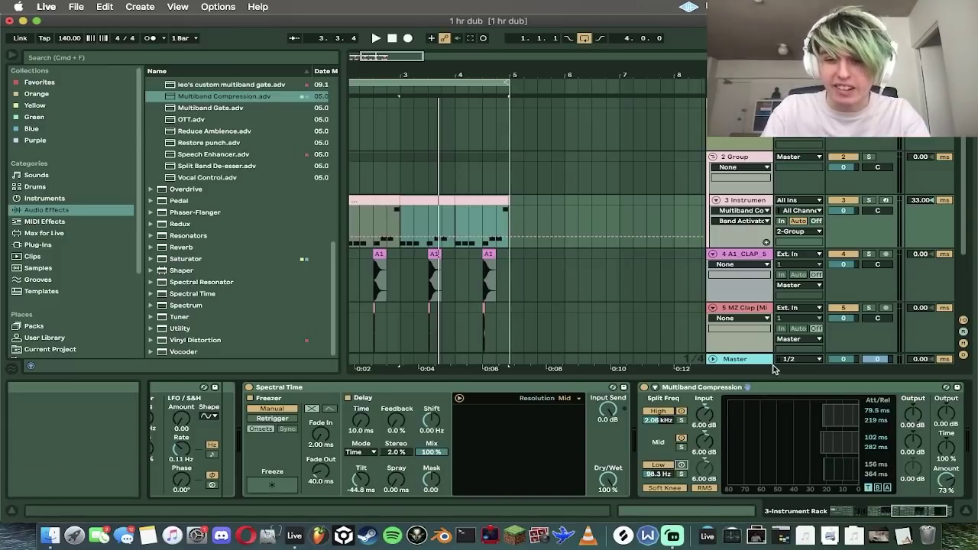
Step: Look over the Master effects chain, return to the bass track's devices and play the loop
click(764, 359)
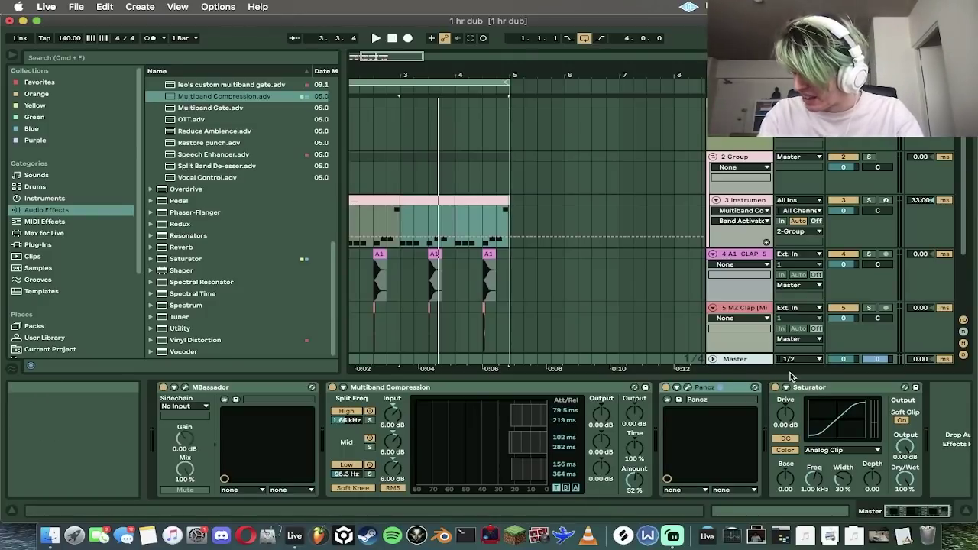
click(760, 201)
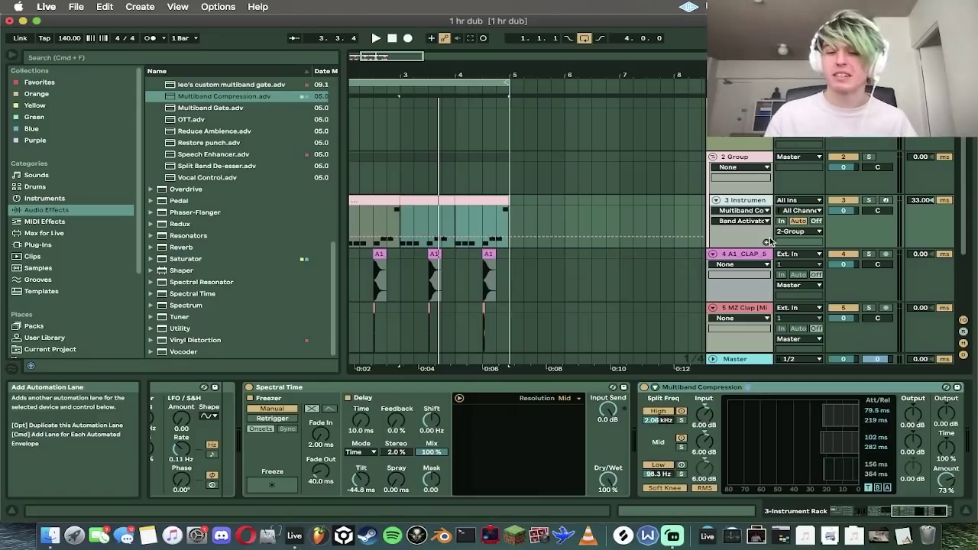
click(768, 416)
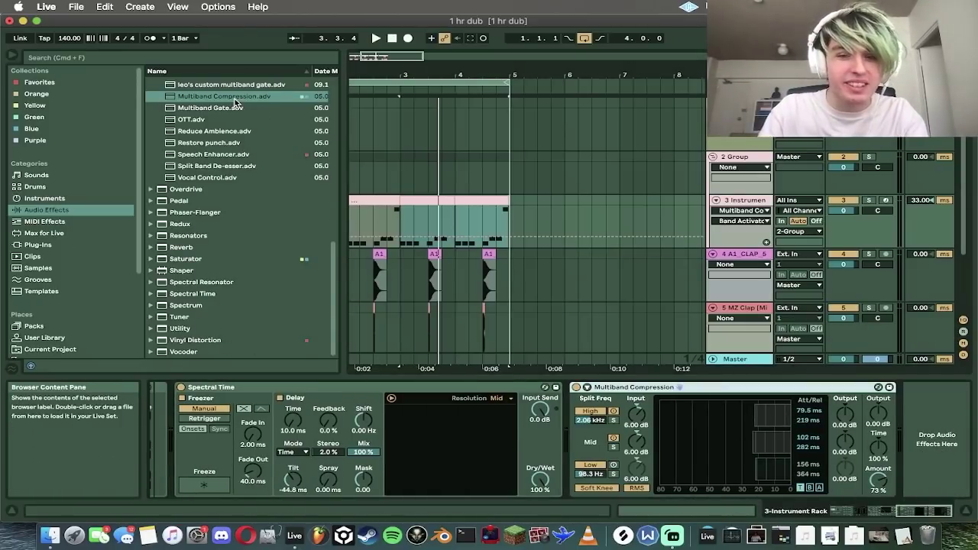
key(space)
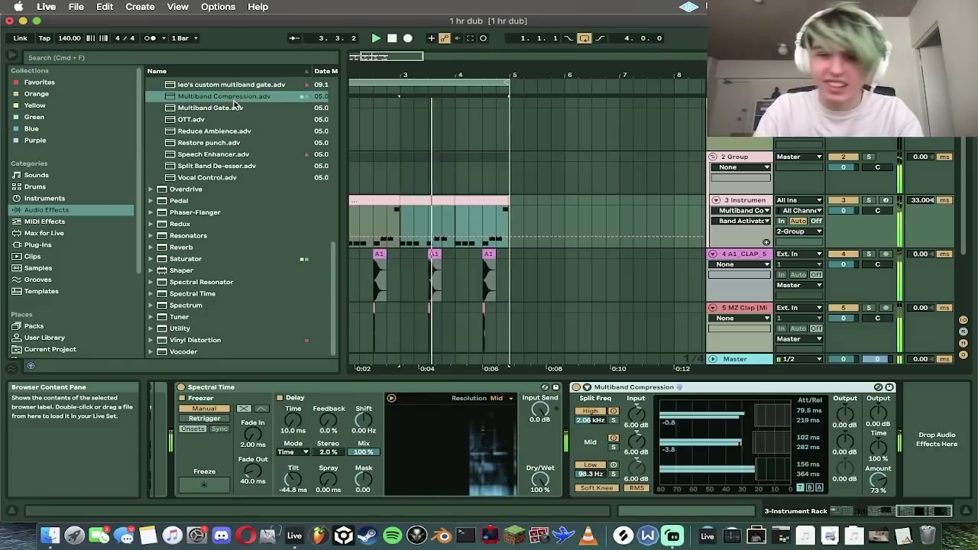
drag(452, 127, 786, 144)
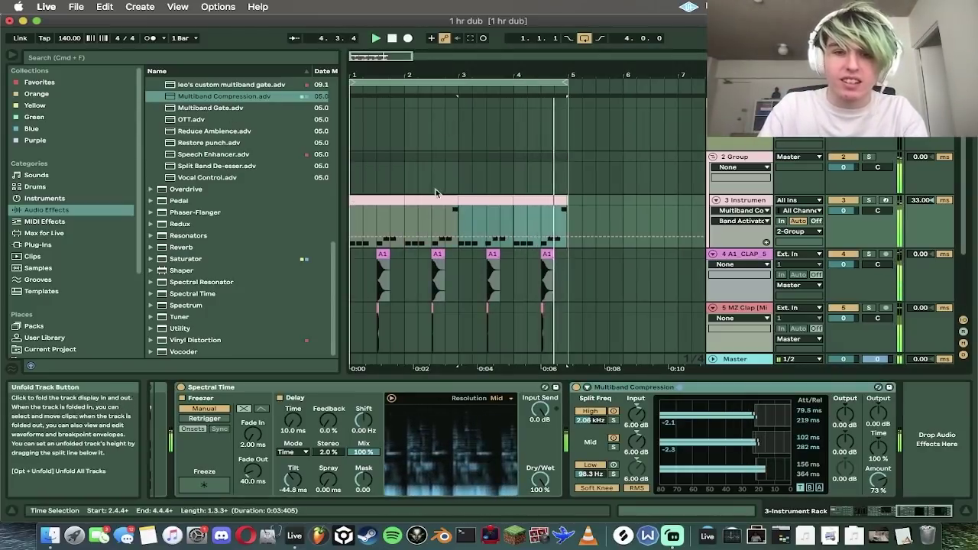
right_click(753, 204)
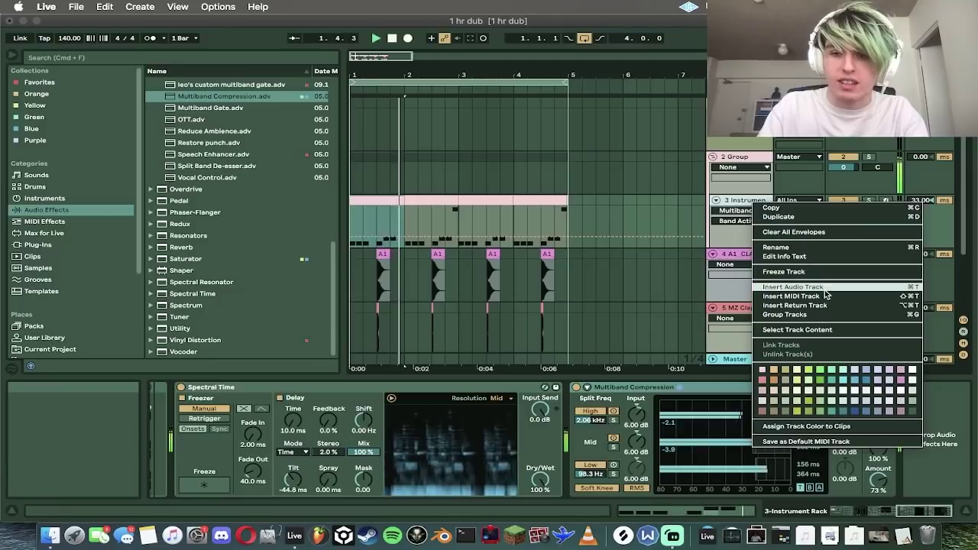
click(792, 287)
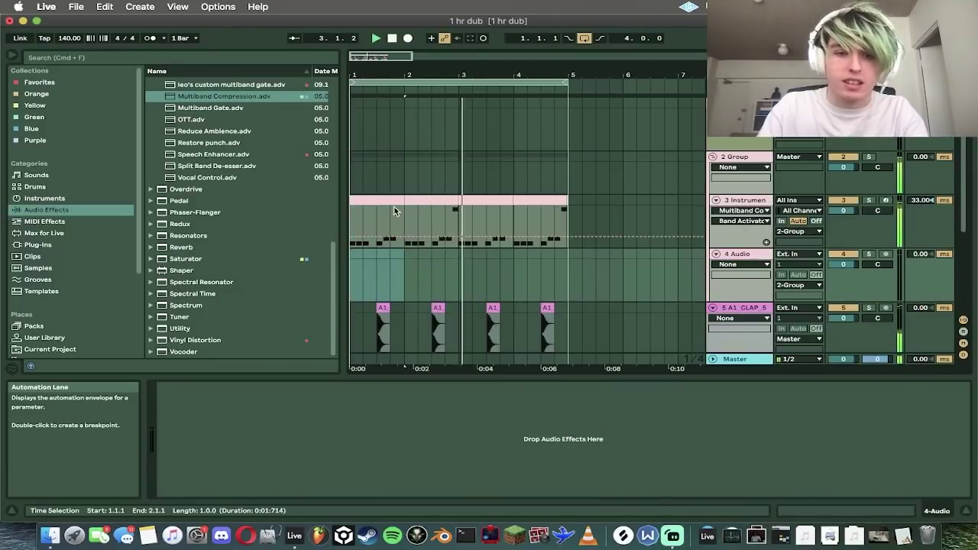
key(super+z)
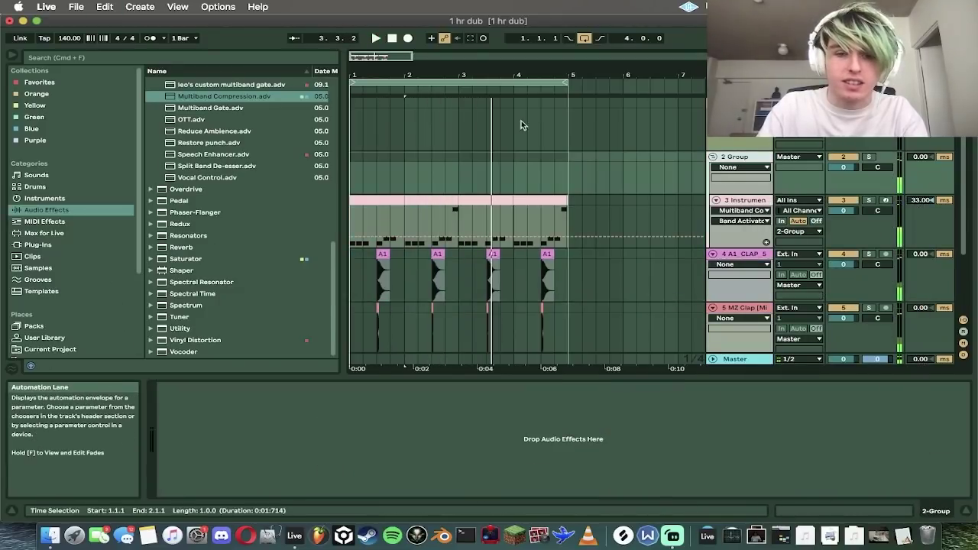
Step: Search the audio effects for "gate" and add a Gate to the bass group track
key(super+f)
text(gate)
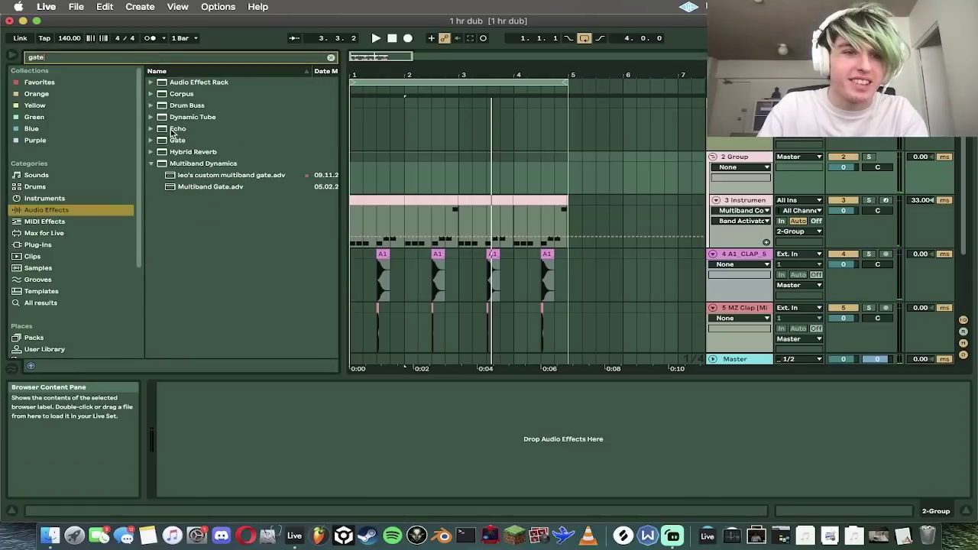
click(177, 141)
drag(229, 278, 212, 427)
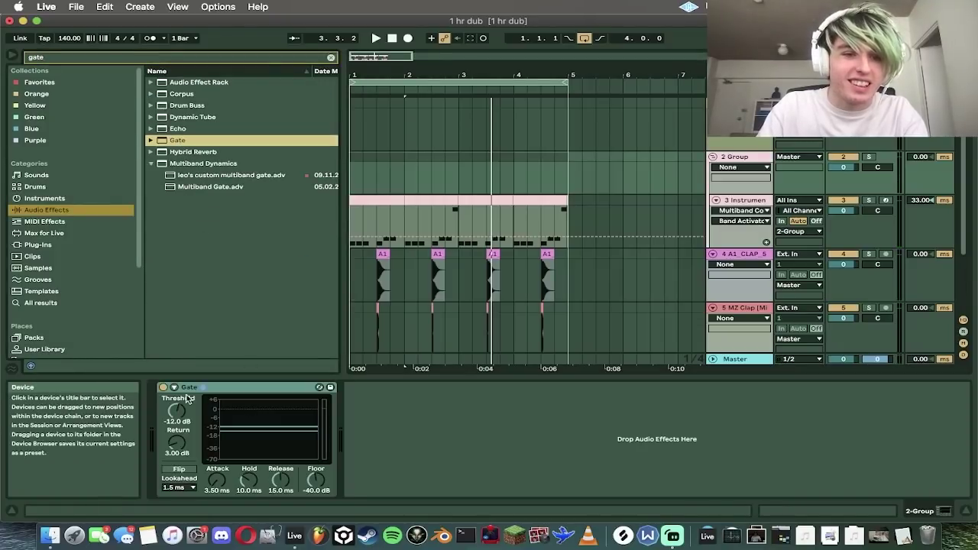
Step: Enable the Gate's sidechain with the 6-LTRX kick track as its source, and turn on Flip and the sidechain EQ
click(175, 387)
click(185, 399)
click(194, 417)
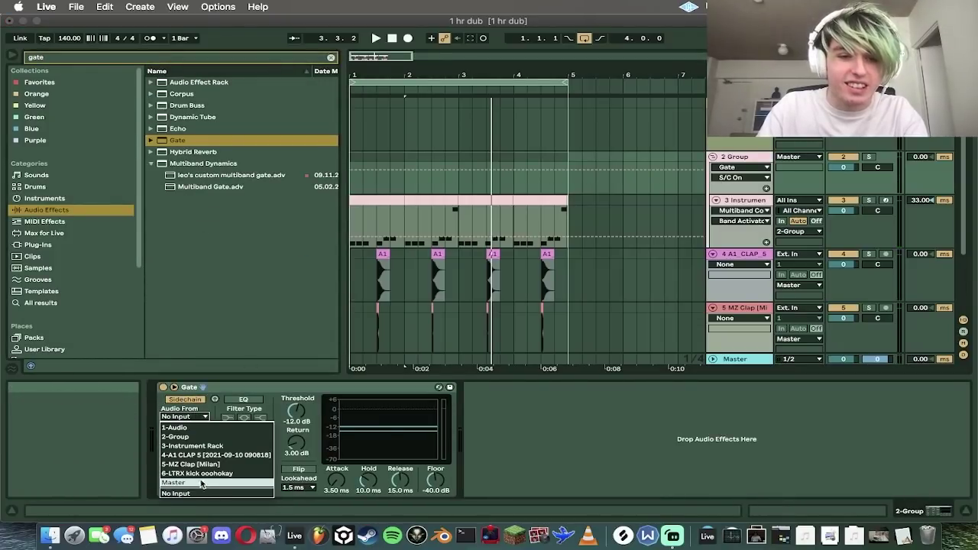
click(197, 473)
click(298, 468)
click(244, 400)
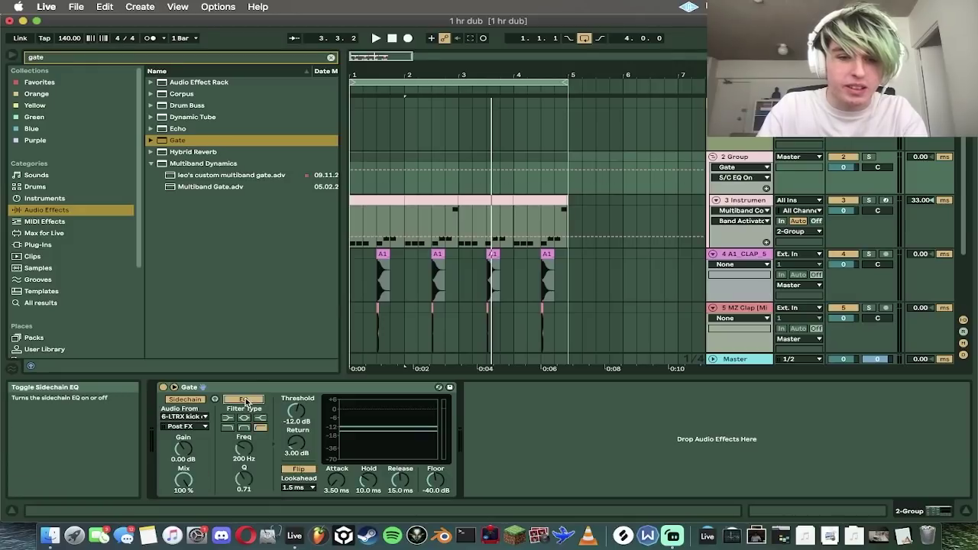
Step: Play the loop and lower the Gate's threshold to -29.2 dB
key(space)
key(space)
key(space)
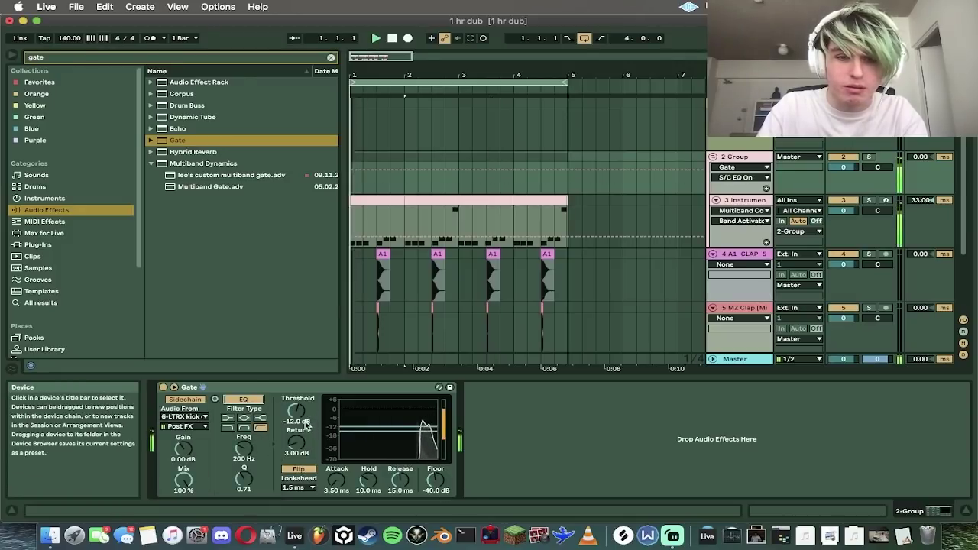
drag(298, 414, 298, 438)
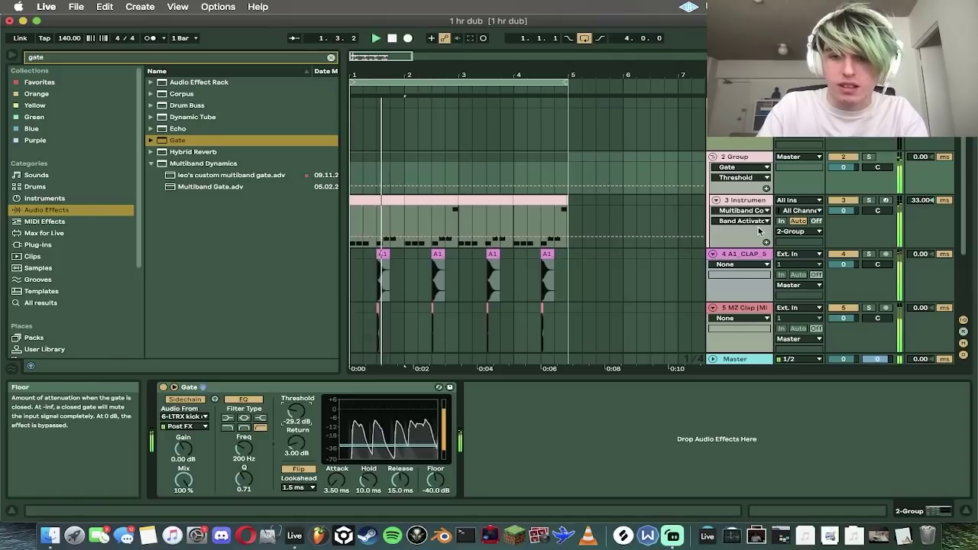
Step: Set the bass group's track delay to -44 ms and the Instrument Rack track's delay to 74 ms
click(919, 156)
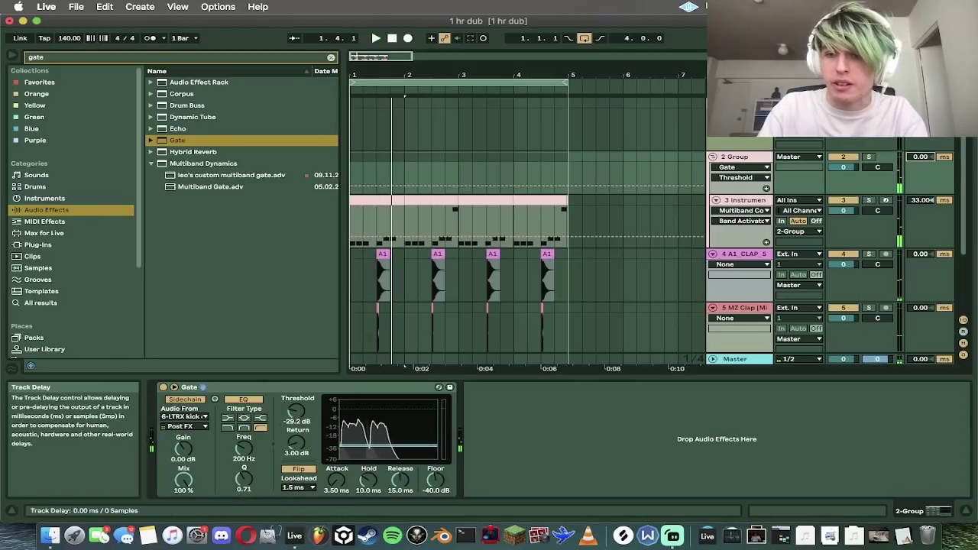
click(916, 159)
text(-20)
key(Return)
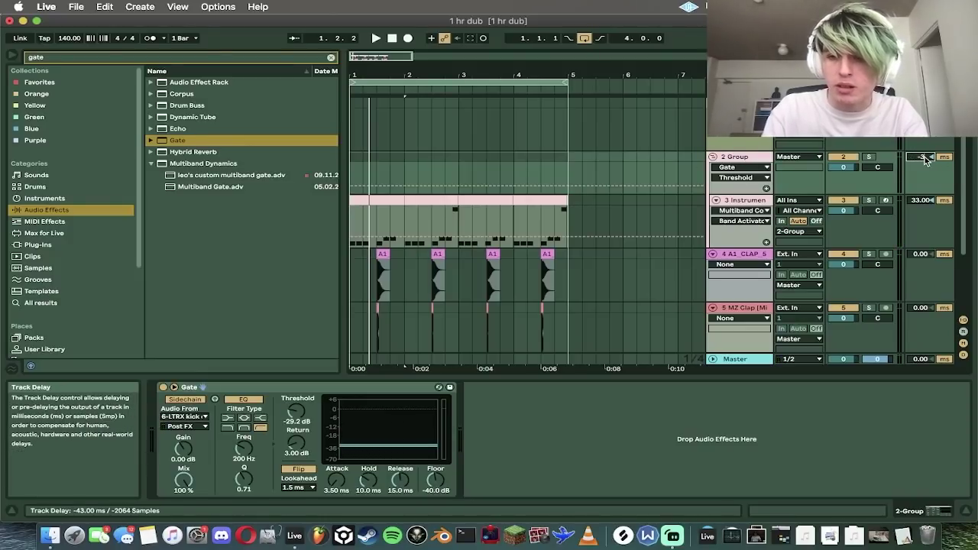
drag(927, 159, 926, 162)
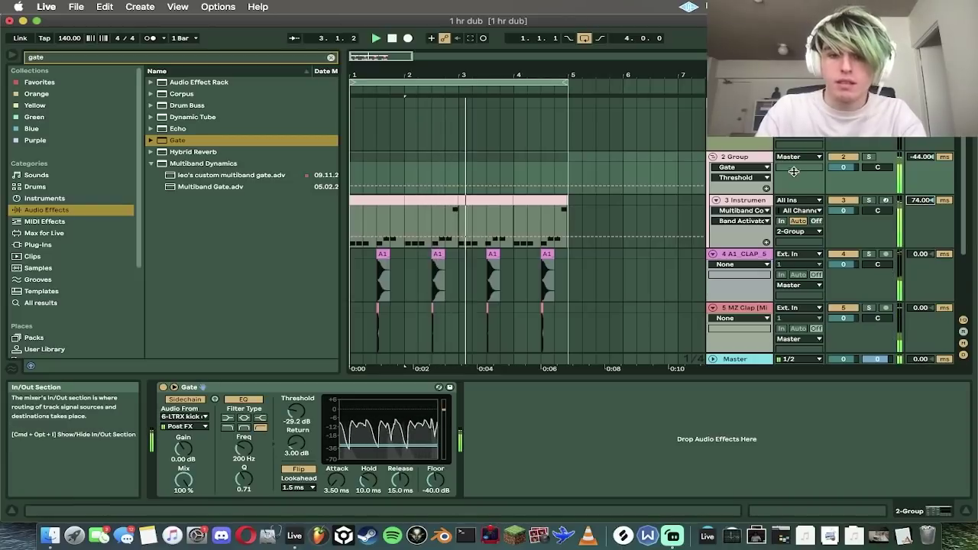
Step: Raise the bass group's volume to 1.7 dB and fold the bass group, clap and kick tracks
drag(851, 167, 850, 155)
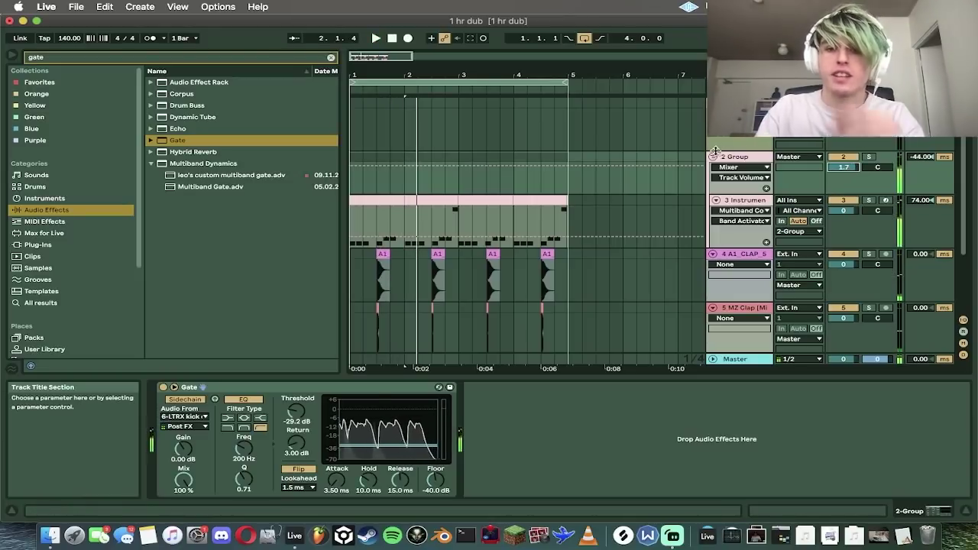
click(714, 155)
click(712, 168)
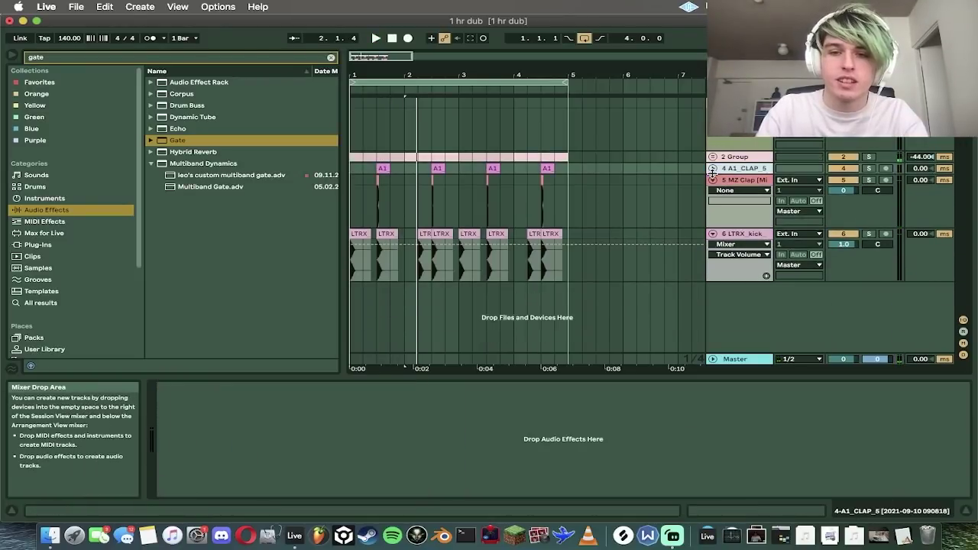
click(713, 179)
click(713, 191)
Step: Search all results for "hat" and place 9GTV3_Hats_001.wav on a new audio track at bar 1
key(super+f)
text(hat)
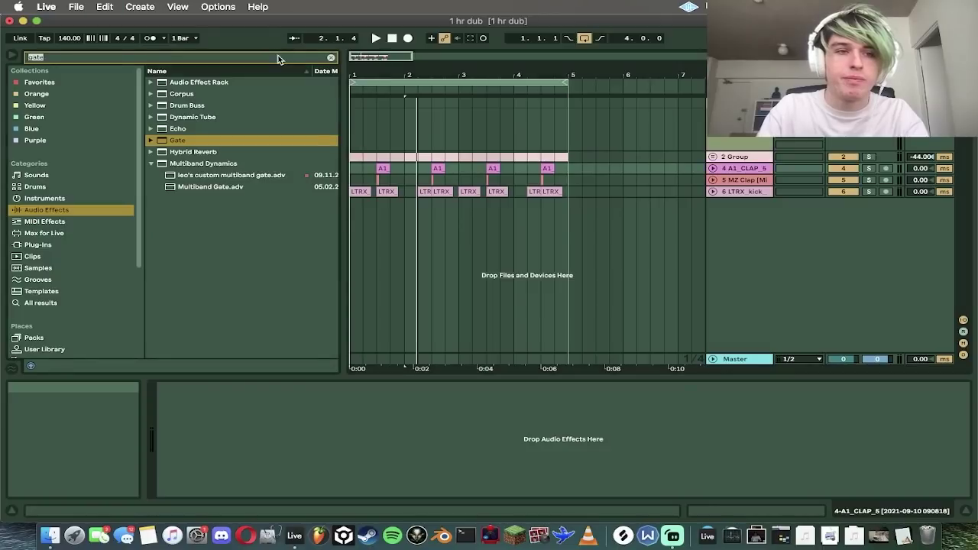
click(100, 300)
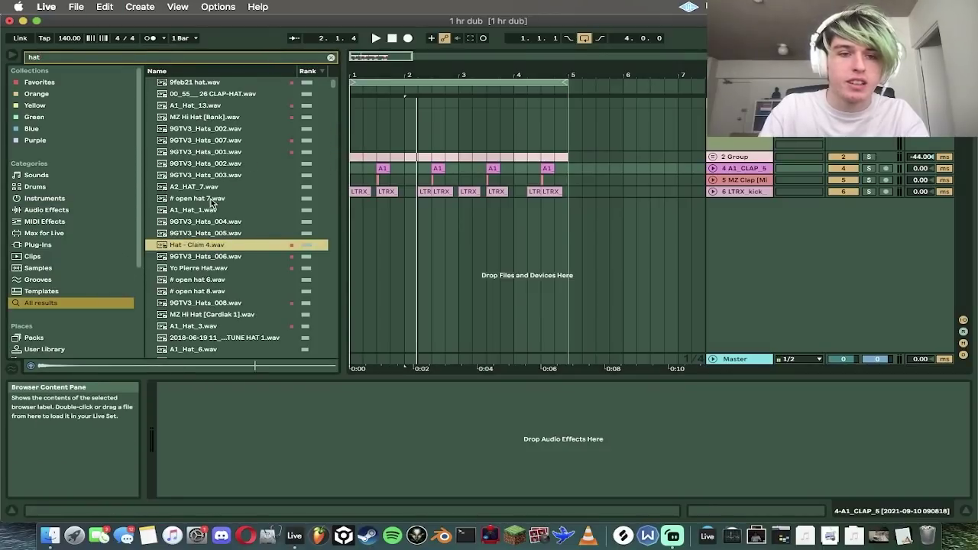
click(212, 152)
drag(215, 146, 362, 212)
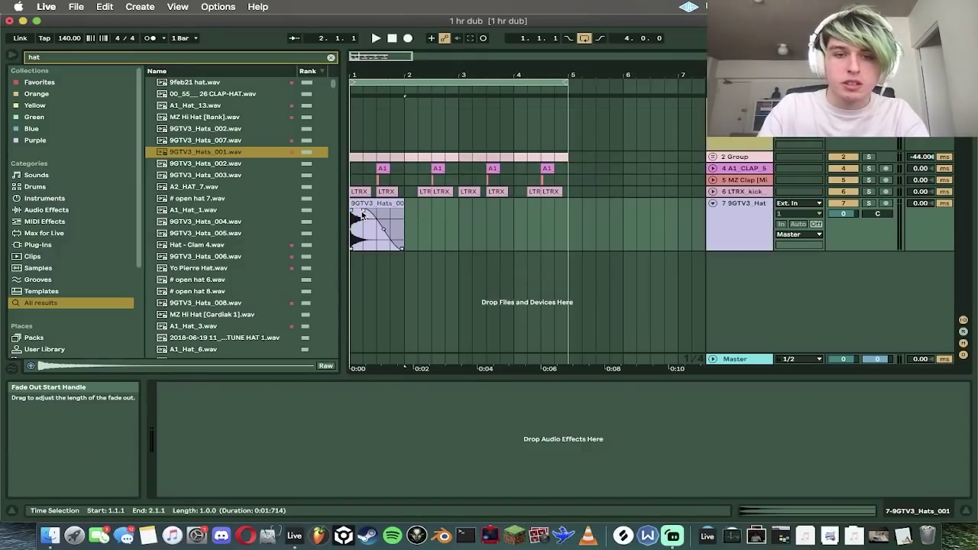
Step: Shorten the hat clip to one beat and duplicate it on every beat through the end of bar 4
drag(402, 218, 363, 204)
key(space)
key(space)
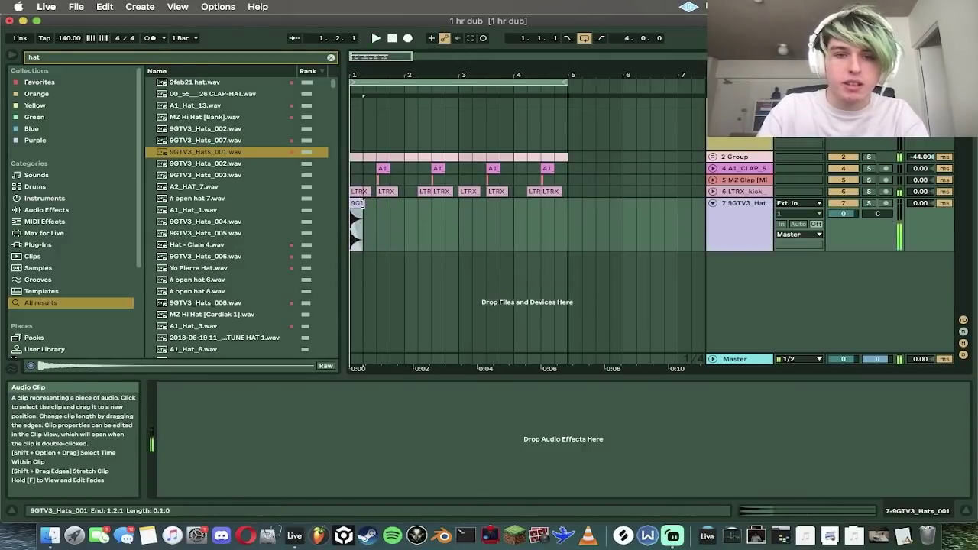
key(super+d)
key(super+d)
key(super+d)
key(super+d)
key(super+d)
key(super+d)
key(super+d)
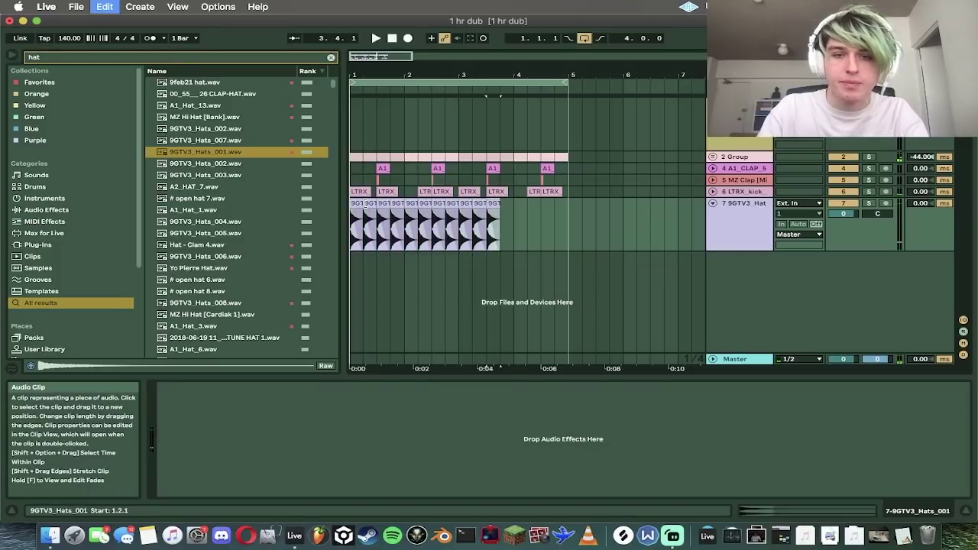
Step: Lower the hat track's volume to -6.5 dB during playback and save the set
click(361, 204)
key(space)
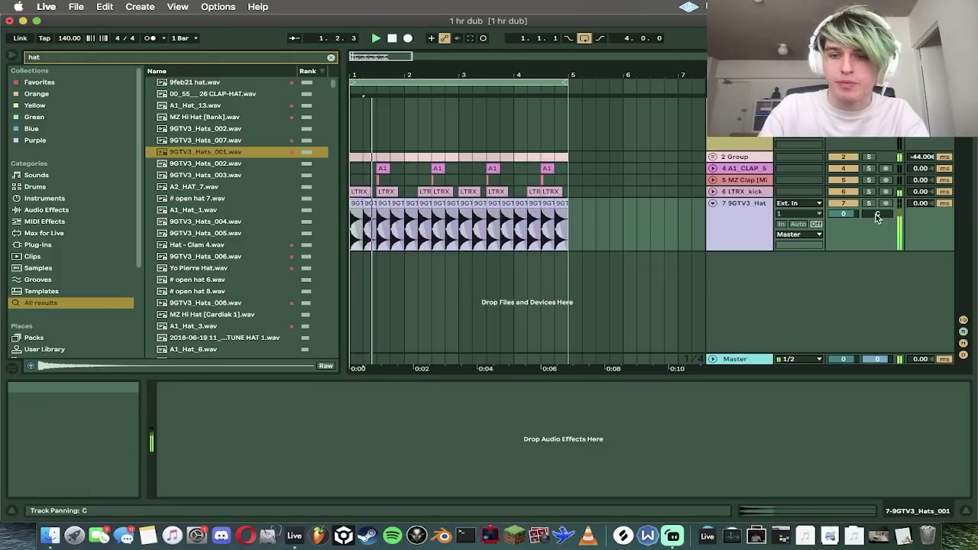
drag(843, 214, 843, 232)
key(super+s)
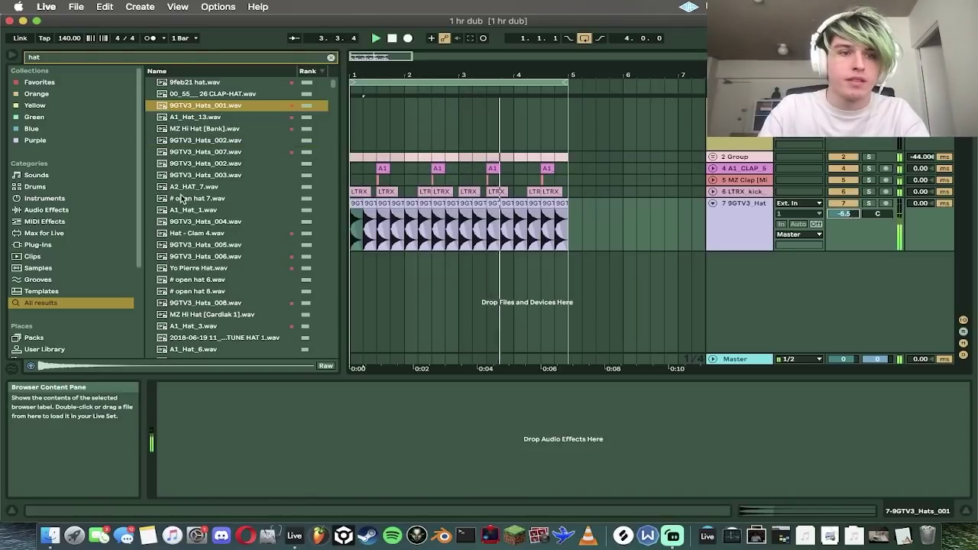
key(space)
Step: Search the plug-ins for "transien" and add the Kilohearts Transient Shaper to the hat track
click(35, 246)
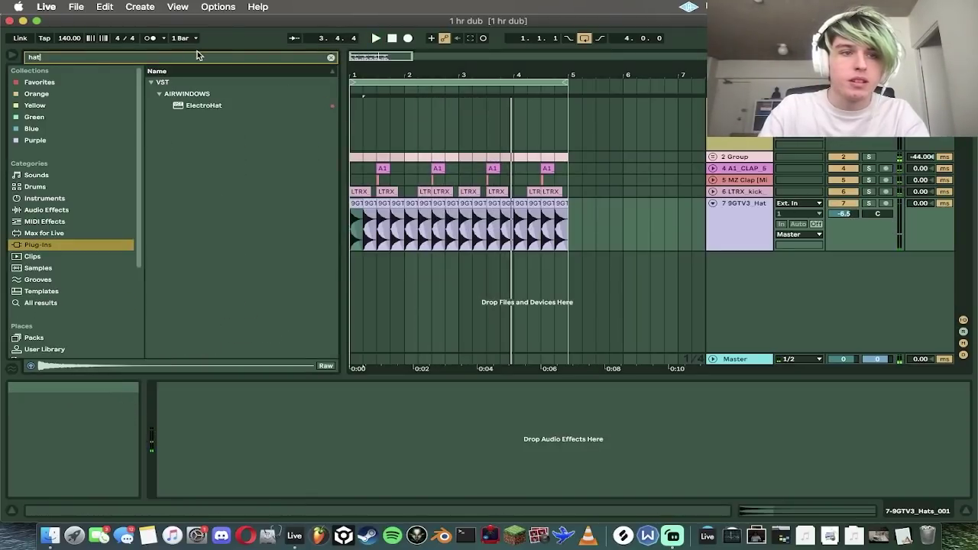
text(transien)
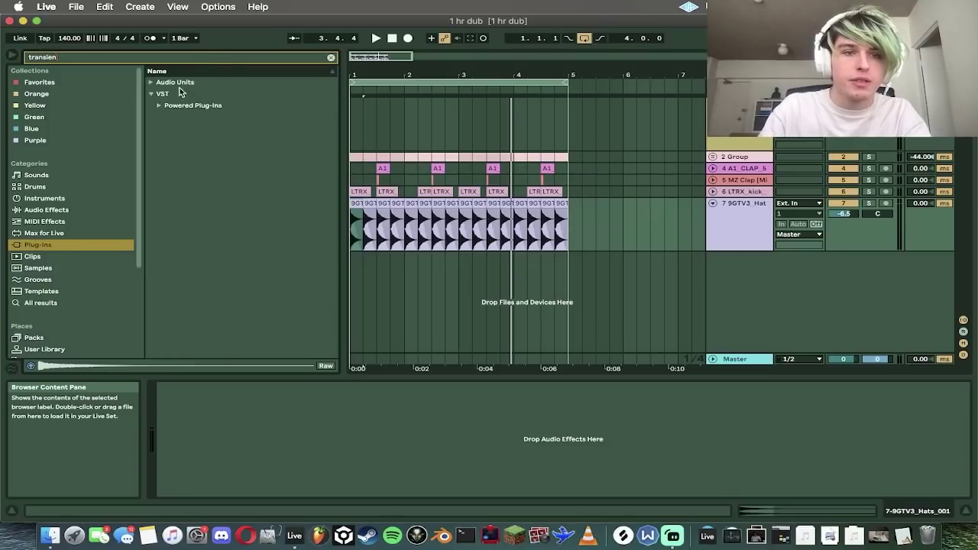
click(152, 83)
click(158, 94)
drag(190, 107, 390, 220)
drag(165, 80, 404, 71)
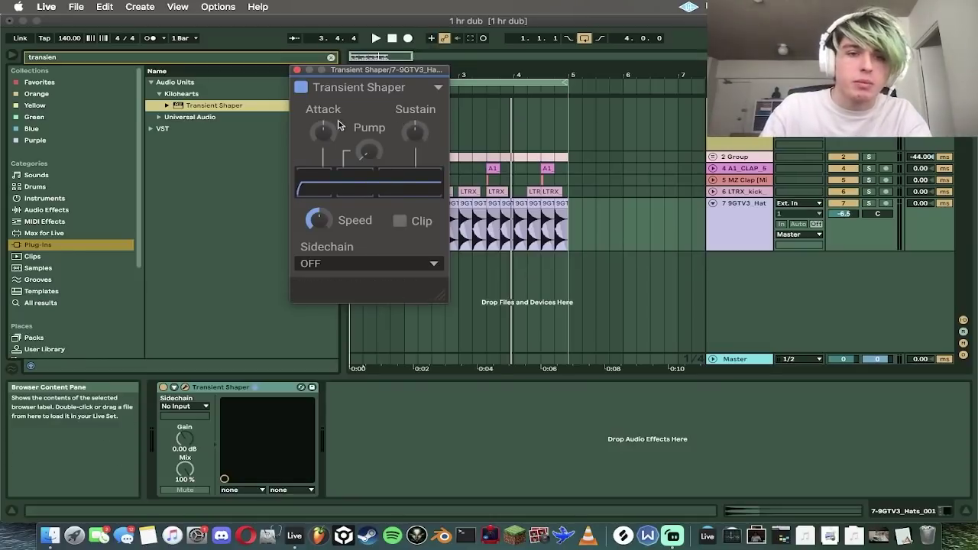
Step: Set the Transient Shaper's attack to -54 % and move its window off the start of the arrangement
drag(322, 131, 324, 144)
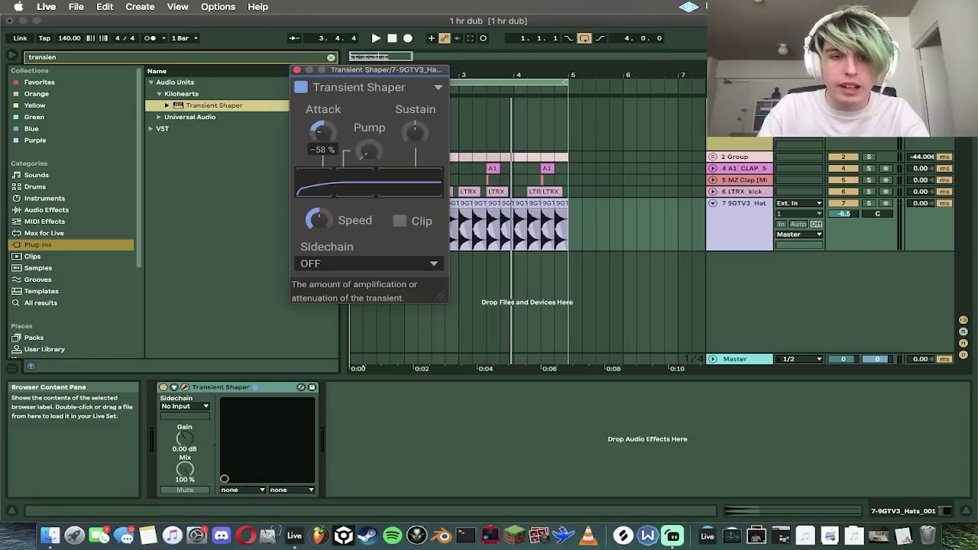
click(174, 387)
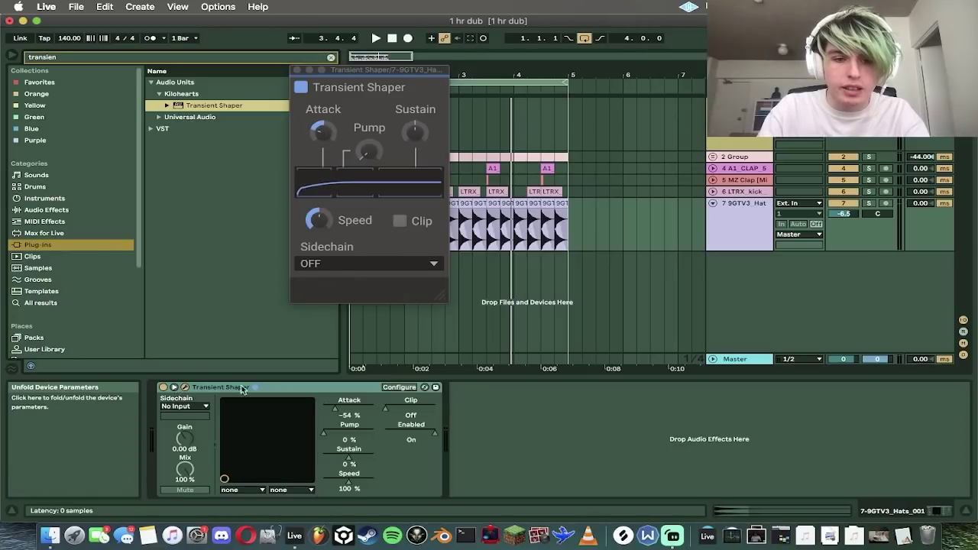
click(175, 388)
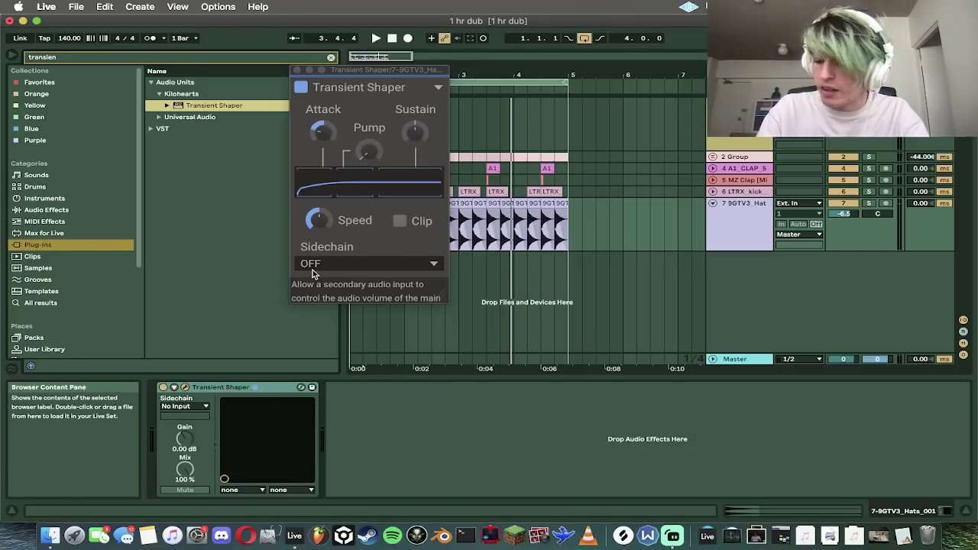
drag(336, 73, 494, 42)
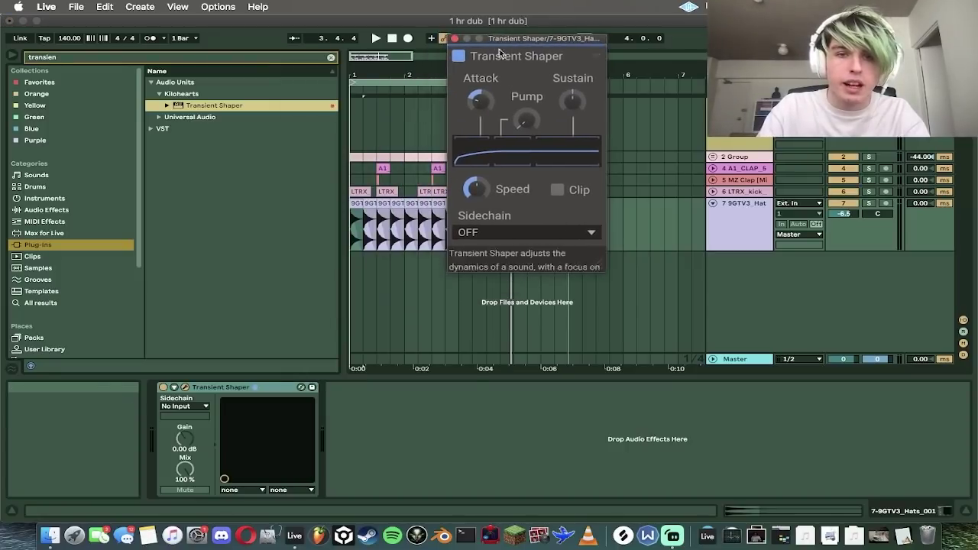
Step: Fine-tune the Transient Shaper's attack while listening to the hats, and close the plug-in window
click(359, 204)
key(space)
click(481, 102)
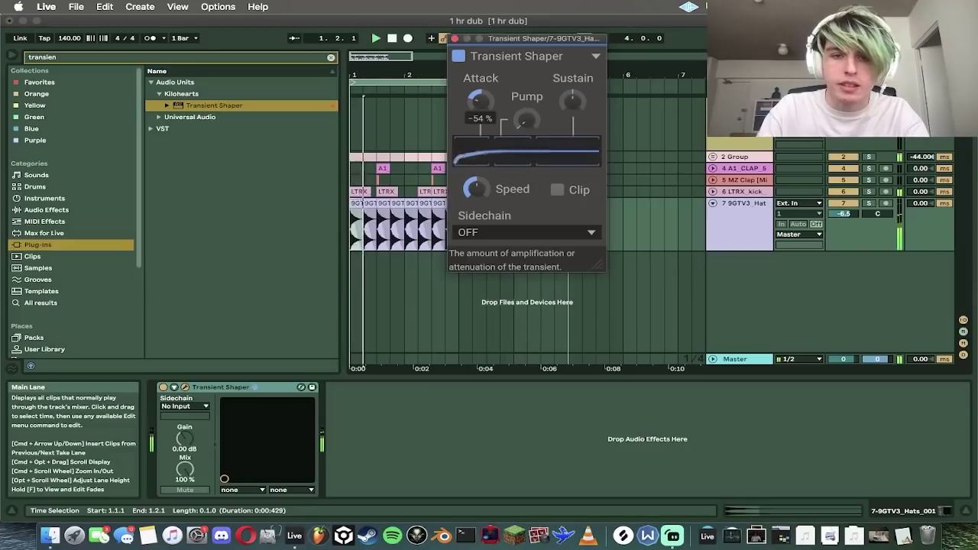
drag(480, 102, 481, 91)
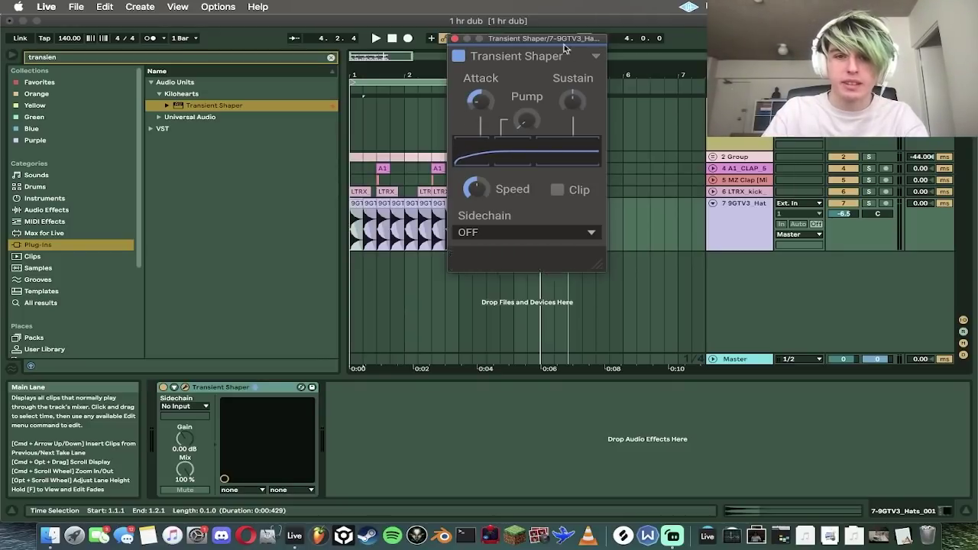
key(space)
drag(484, 101, 485, 97)
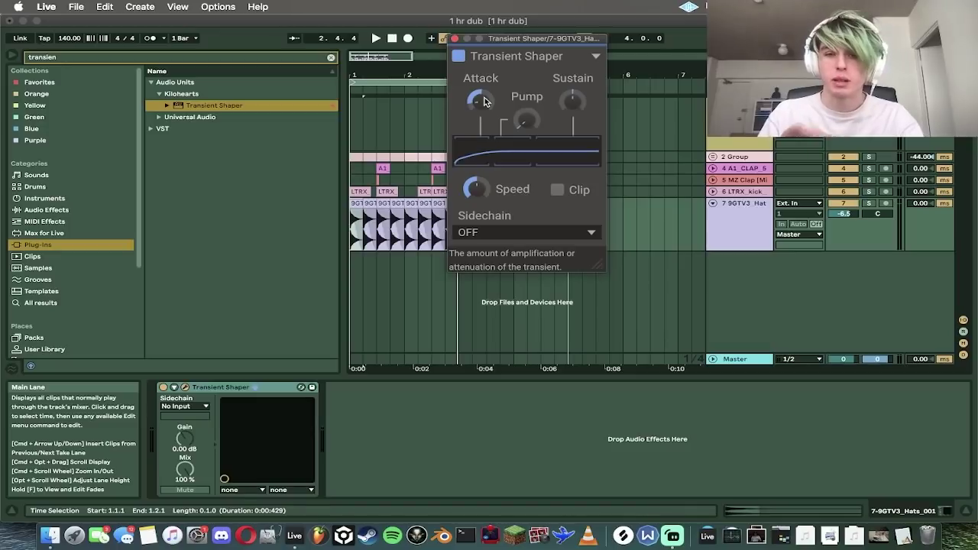
drag(484, 102, 483, 98)
click(454, 38)
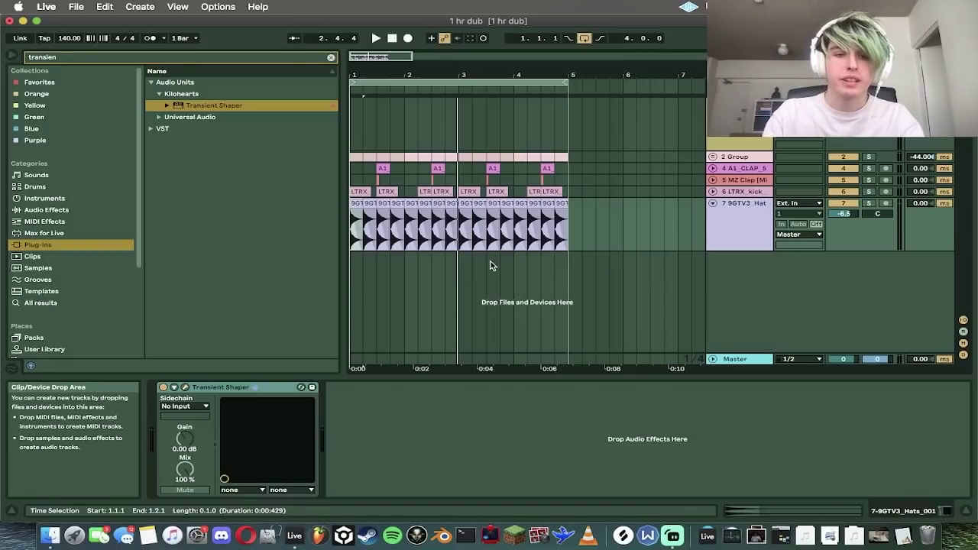
Step: Clear the browser search and group the two clap tracks, the kick and the hat into one group track
key(space)
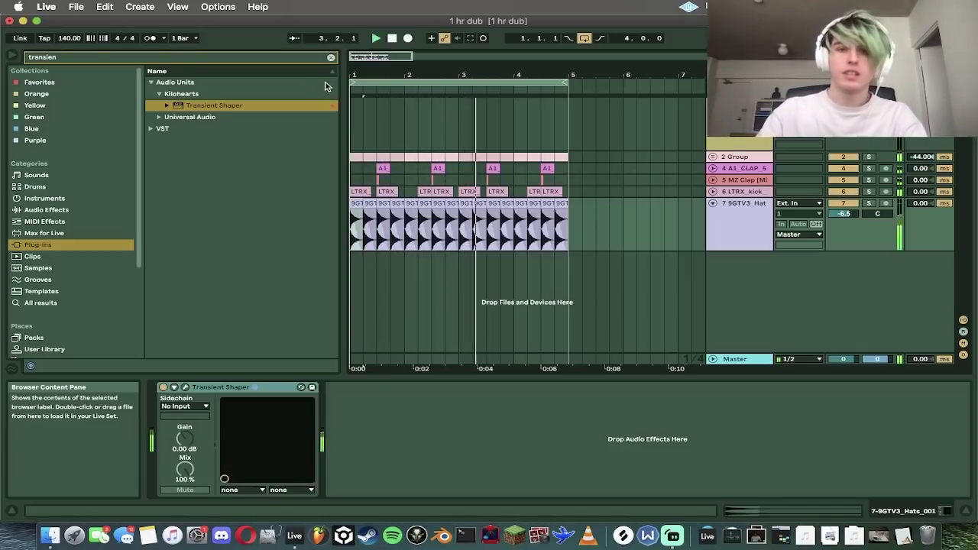
click(330, 57)
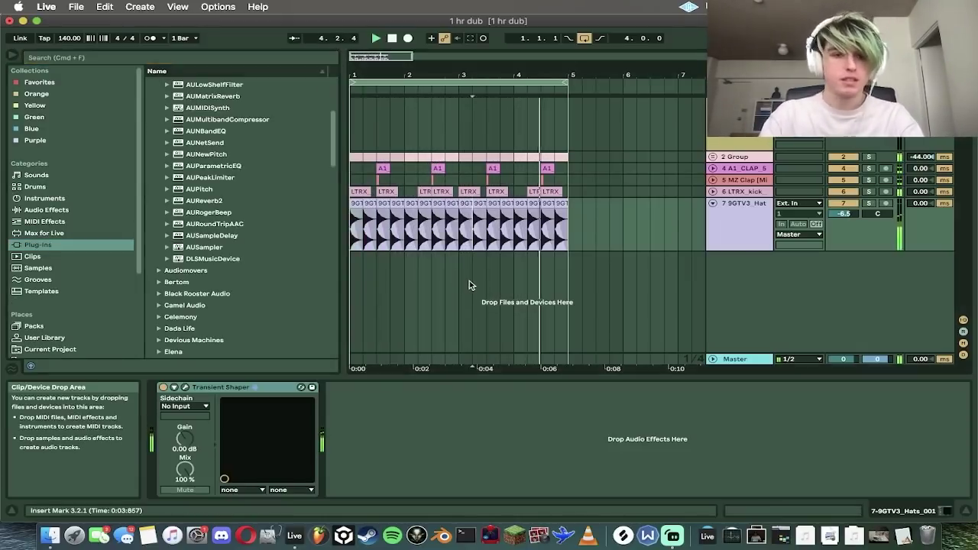
key(space)
click(771, 228)
shift+click(745, 168)
key(super+g)
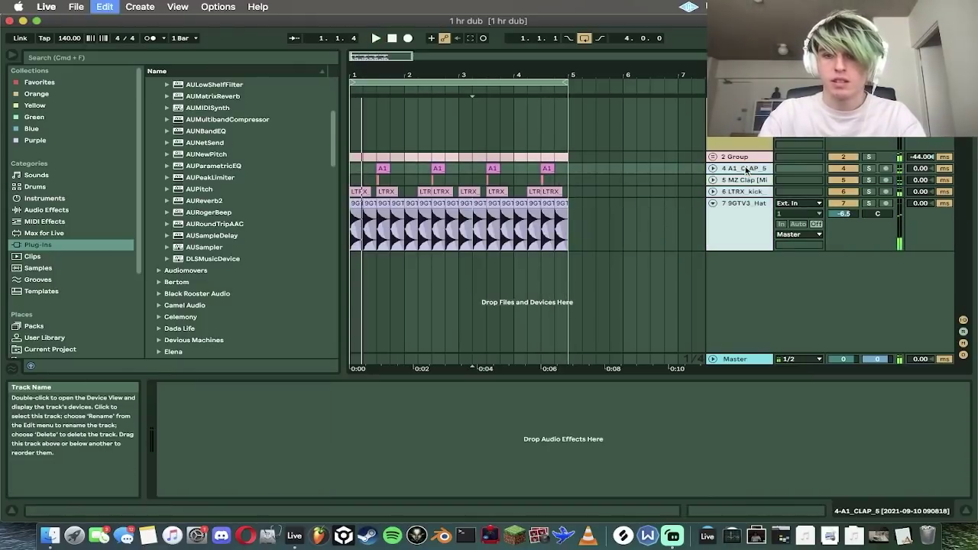
Step: Solo the new percussion group track and rename it "drums"
click(871, 168)
click(762, 174)
key(super+r)
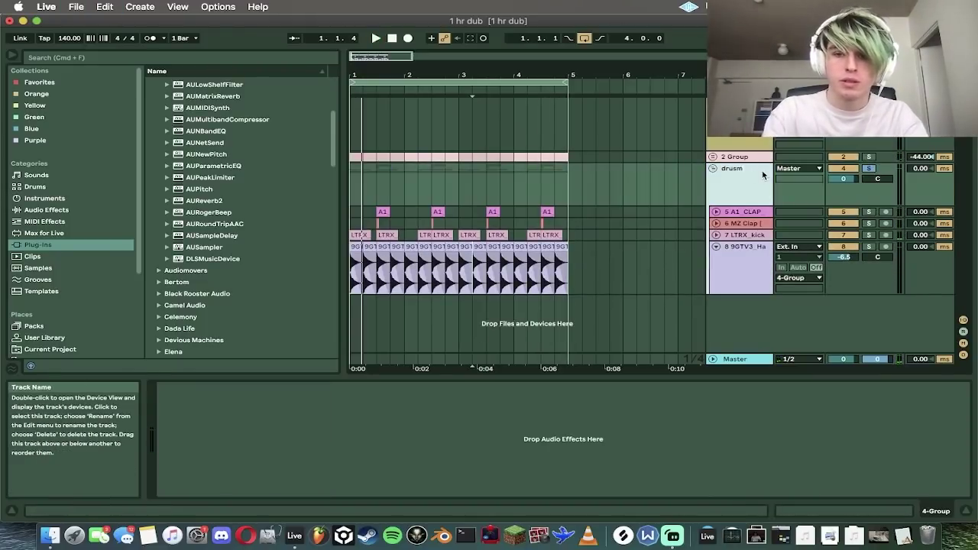
Step: Search the plug-ins for "carve" while playing the drums, and load Carve EQ onto the LTRX_kick track
click(472, 187)
key(space)
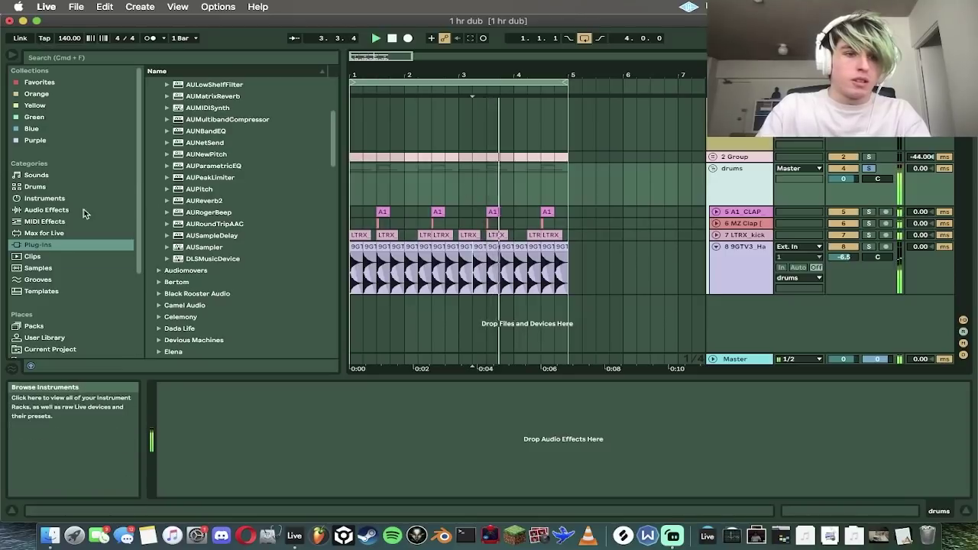
click(46, 210)
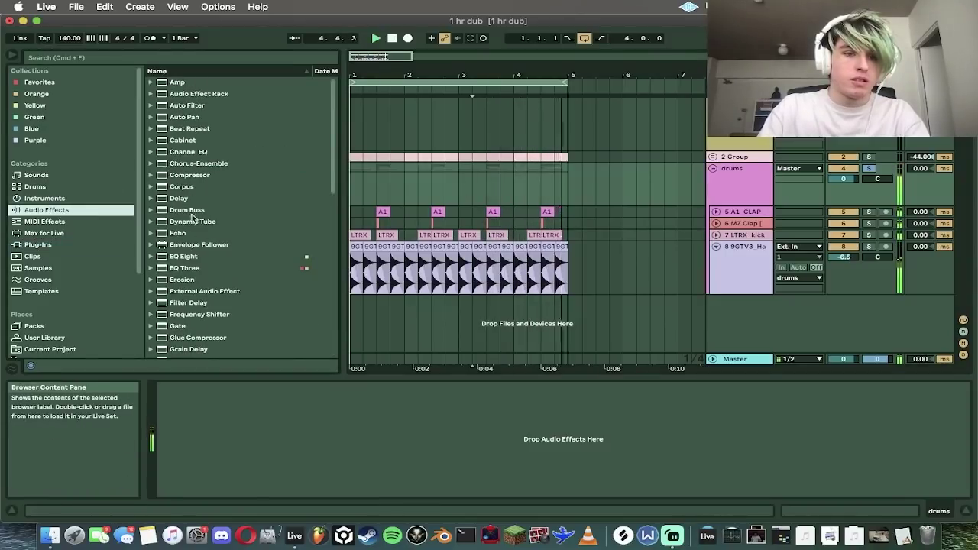
click(37, 244)
click(229, 55)
text(carve)
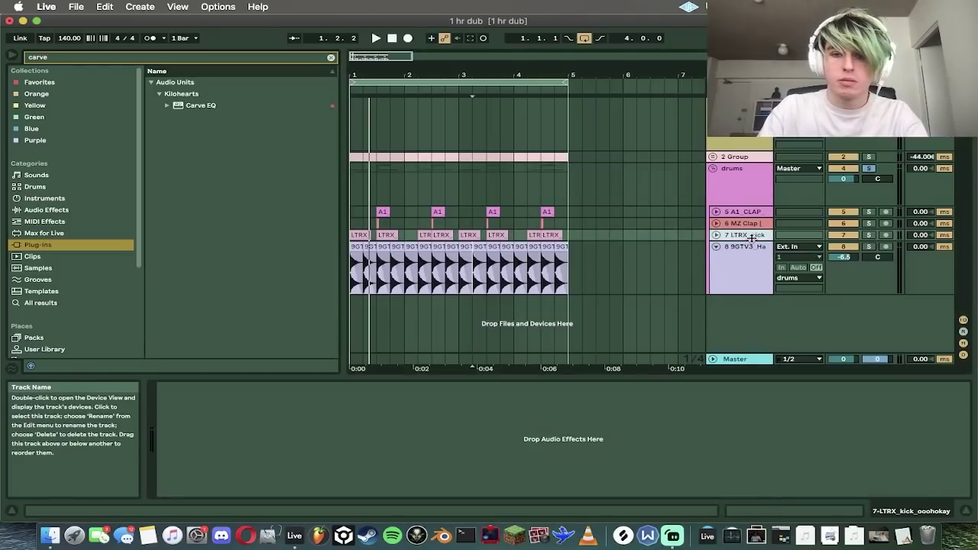
key(space)
double_click(200, 105)
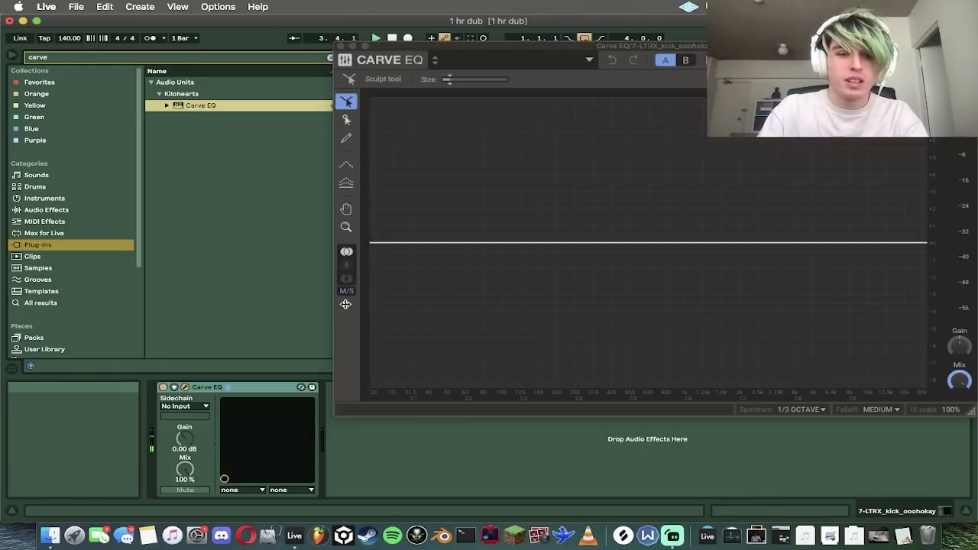
Step: Sculpt the kick's Carve EQ curve with a boost near 40 Hz and cuts near 80 and 200 Hz, and close its window
drag(467, 243, 469, 149)
mouse_move(439, 195)
mouse_down()
mouse_move(500, 324)
mouse_move(427, 256)
mouse_move(436, 291)
mouse_move(500, 322)
mouse_move(486, 286)
mouse_move(560, 299)
mouse_move(488, 244)
mouse_move(483, 303)
mouse_move(450, 313)
mouse_move(481, 268)
mouse_move(483, 316)
mouse_move(524, 263)
mouse_up()
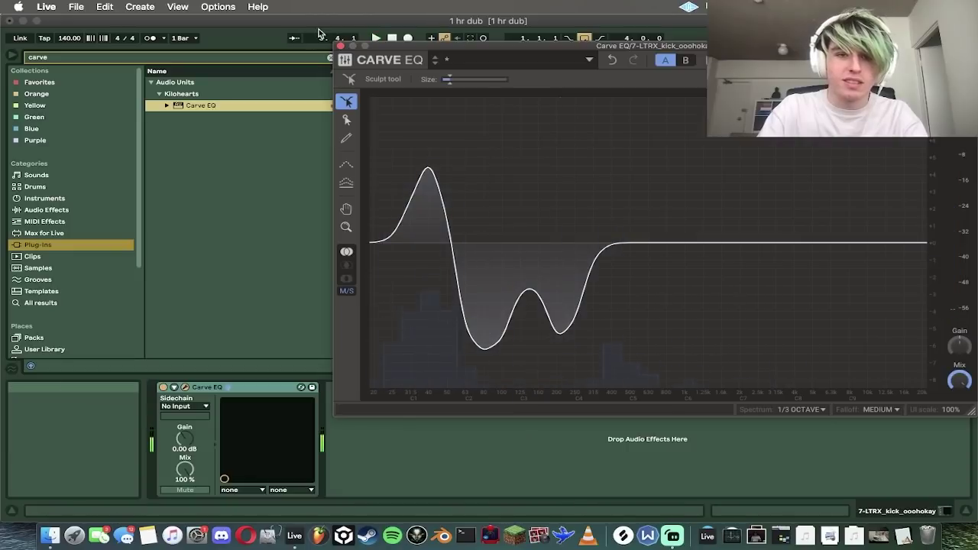
click(341, 46)
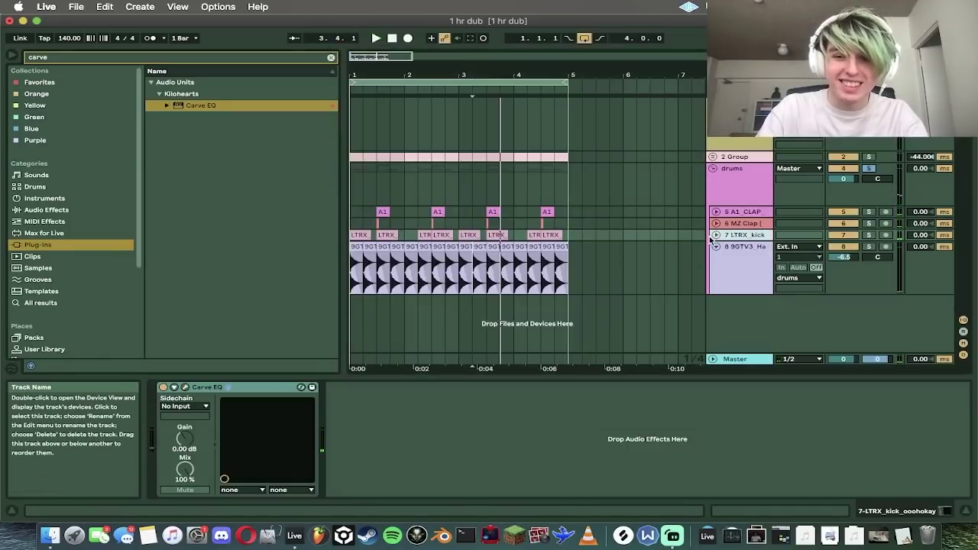
Step: Unfold the kick track, shorten its first clip to about 54 ms, and listen to it
click(716, 235)
drag(358, 56, 366, 153)
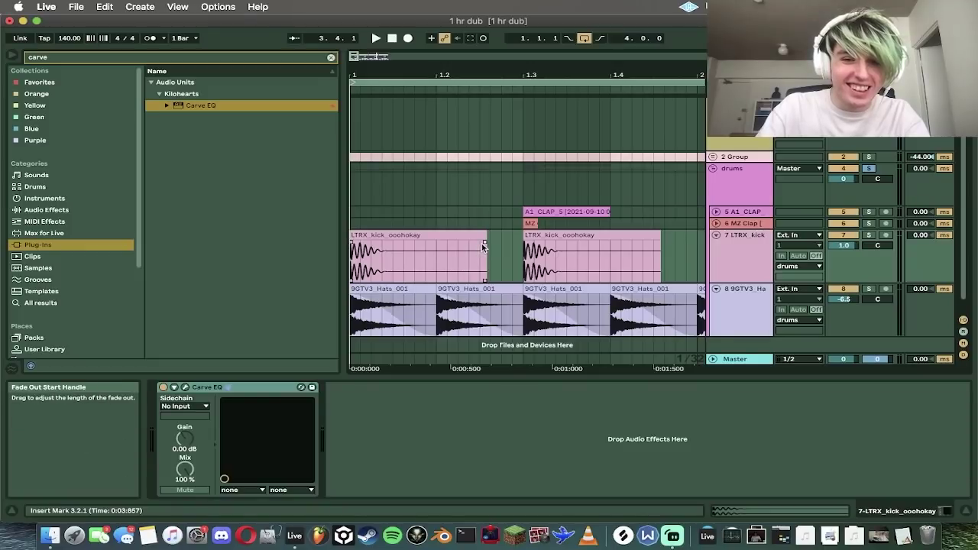
drag(472, 245, 365, 227)
key(space)
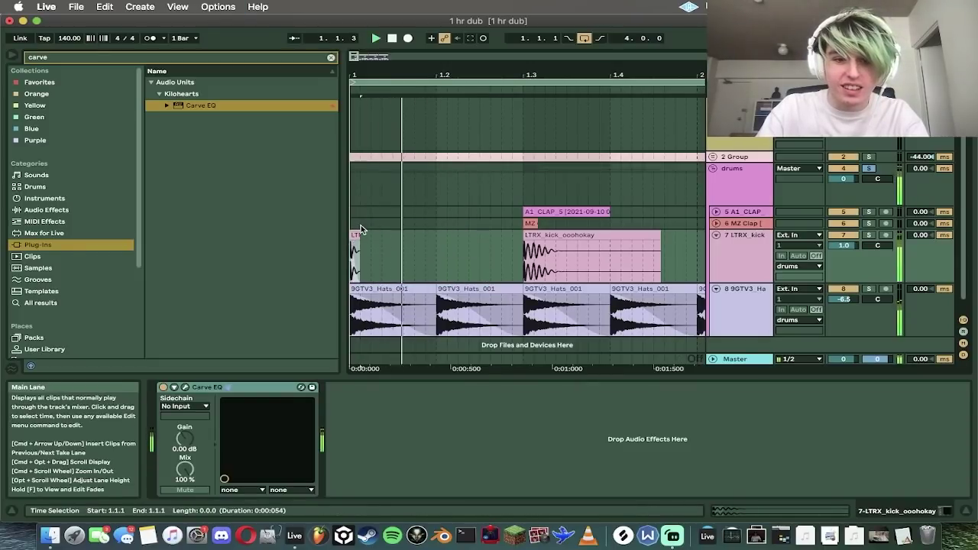
Step: Freeze the LTRX_kick track and insert a new audio track below it
click(750, 256)
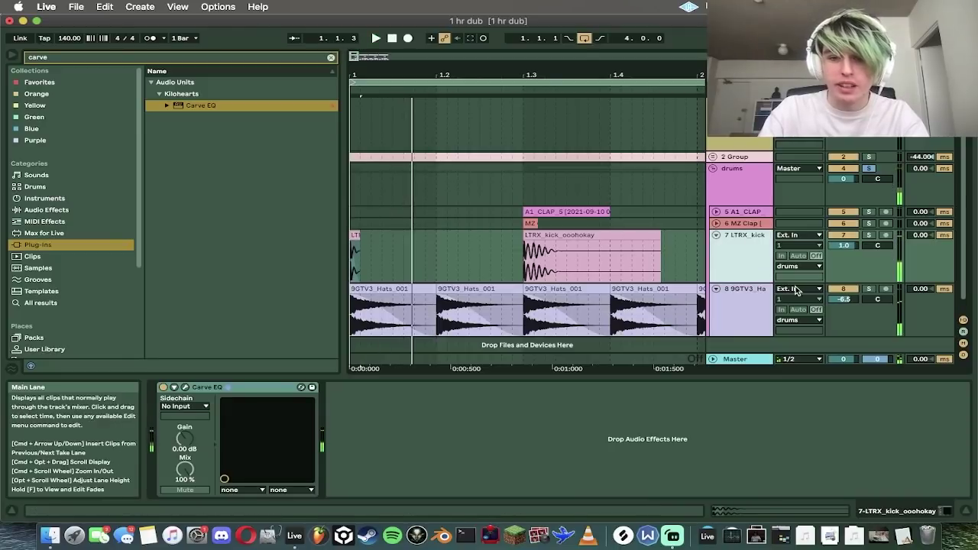
right_click(759, 251)
click(799, 324)
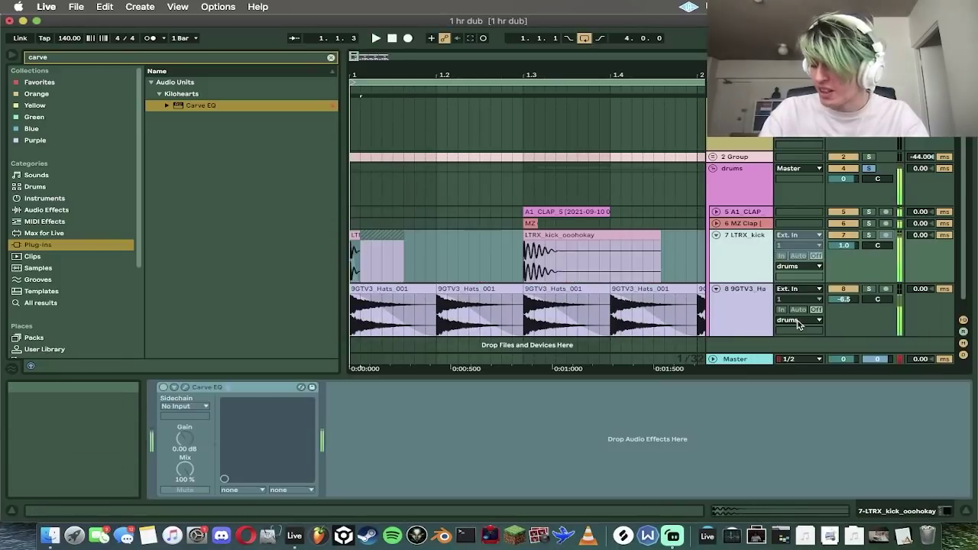
right_click(754, 252)
click(799, 339)
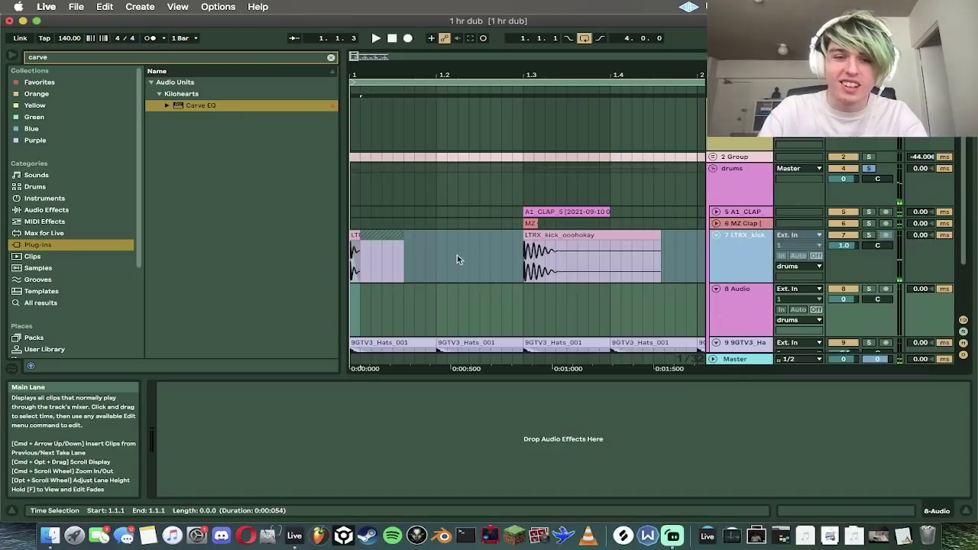
Step: Paste the frozen kick clip at the start of the new audio track and extend its end to 1.3.2
click(353, 290)
key(super+v)
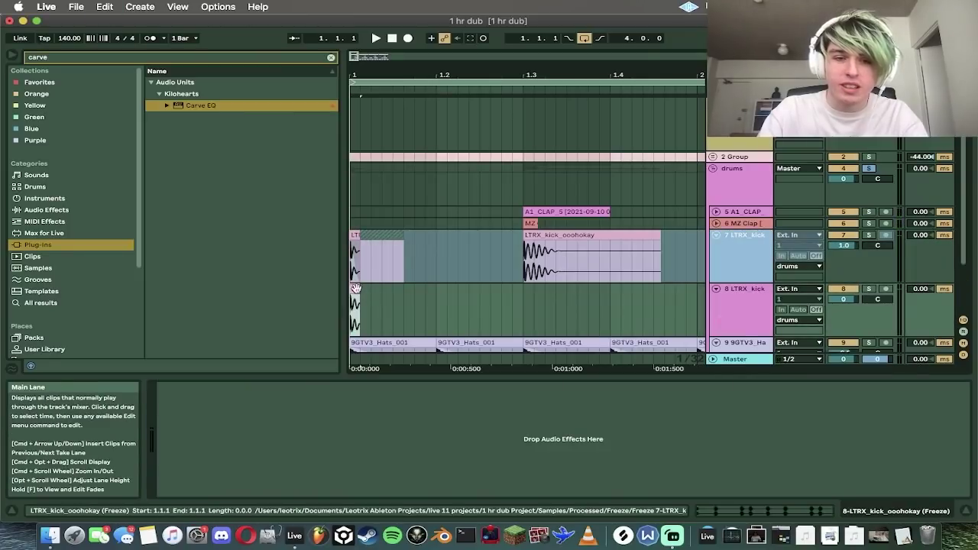
drag(359, 290, 545, 291)
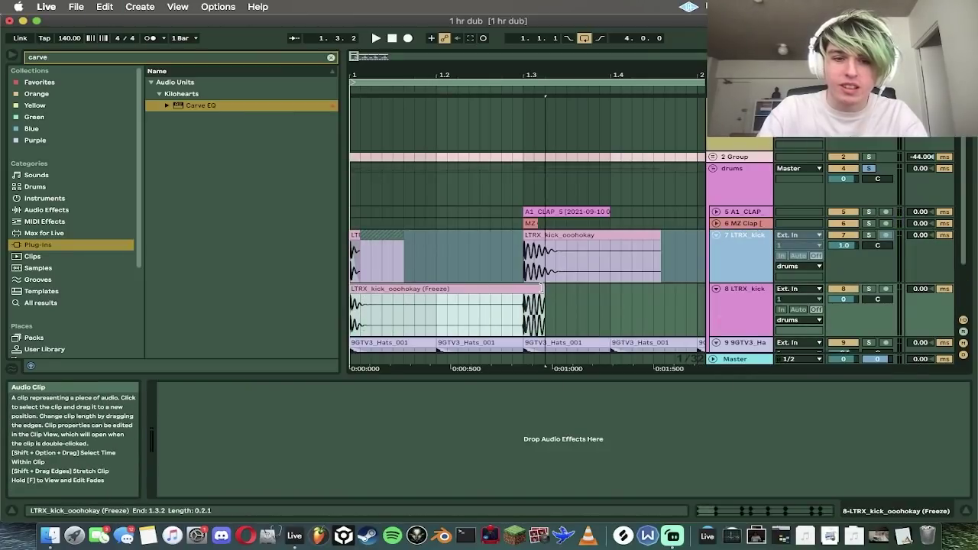
Step: Mute the frozen kick track and trim the pasted kick clip to end at 1.1.3
click(852, 235)
key(space)
key(space)
drag(540, 290, 406, 290)
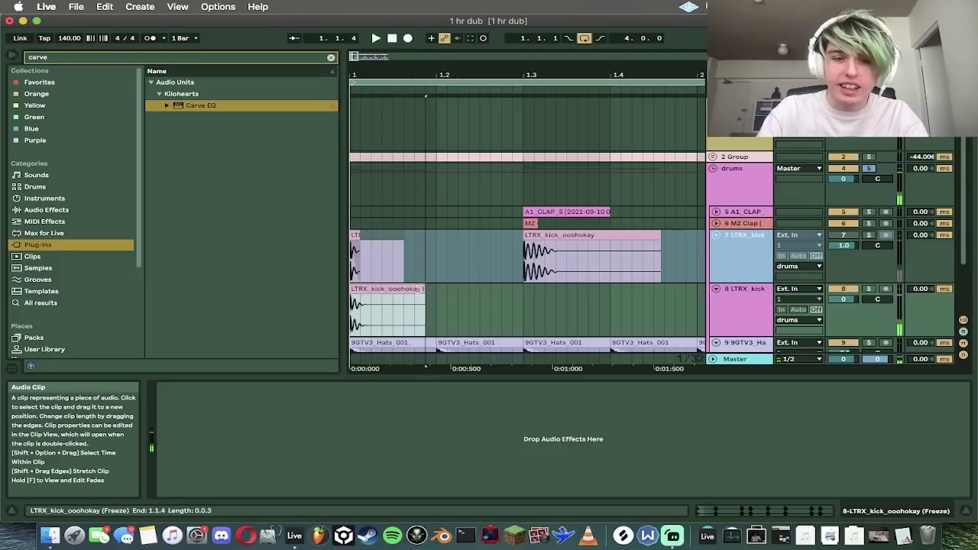
Step: Open the pasted kick clip's details and turn off its warping
double_click(394, 290)
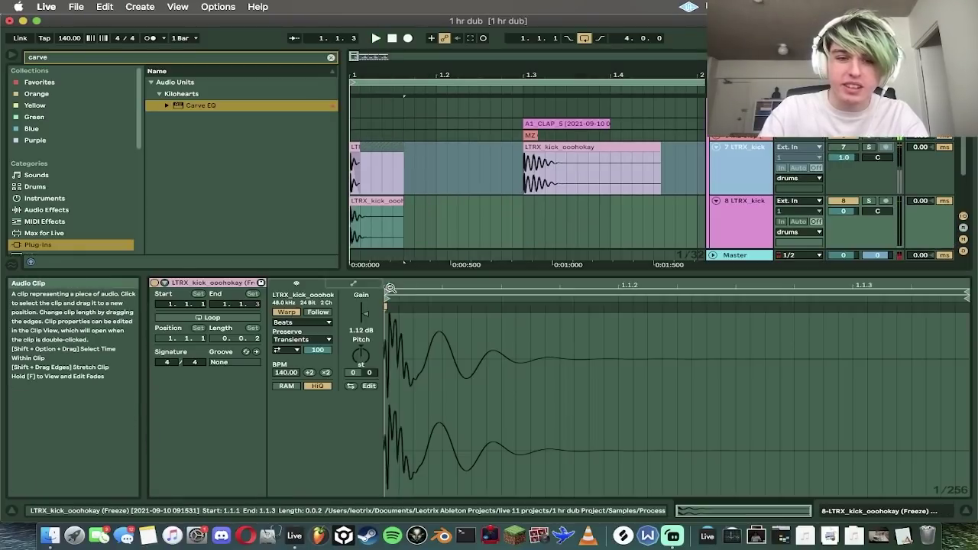
click(286, 313)
drag(450, 327, 409, 326)
Step: Audition the unwarped kick several times and switch from its clip details back to the track's devices
key(space)
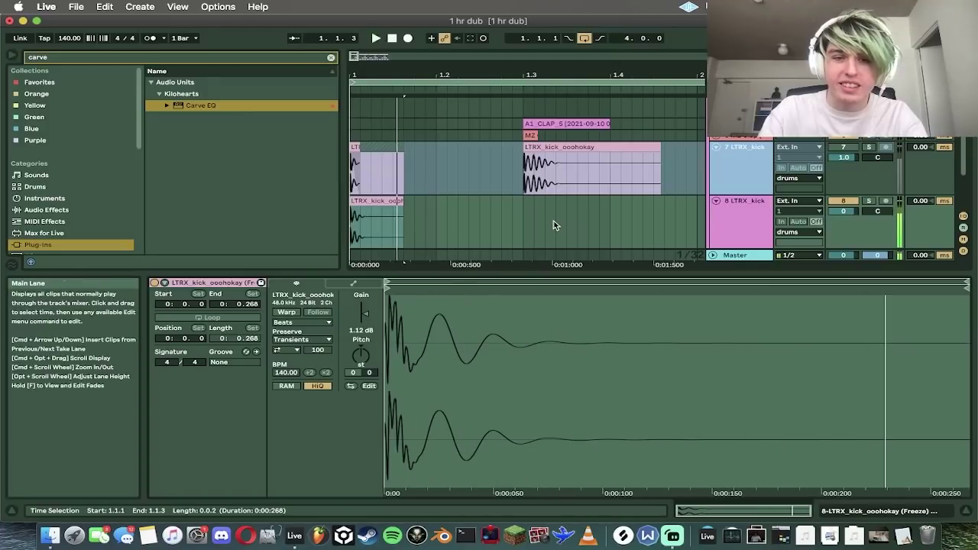
key(space)
key(space)
key(space)
key(space)
key(space)
key(space)
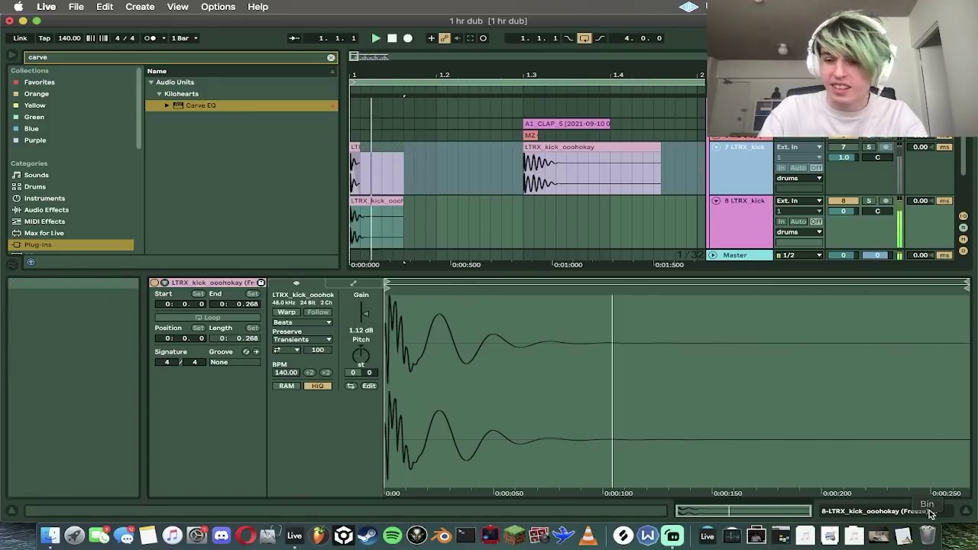
click(929, 512)
key(space)
key(space)
key(space)
key(space)
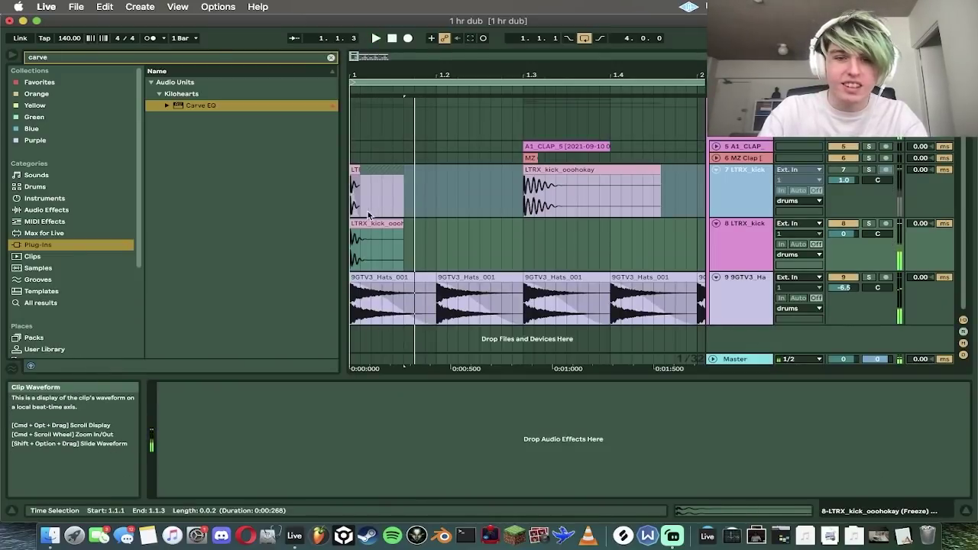
Step: Duplicate the new kick clip with its half-bar spacing across the four-bar loop
click(372, 223)
key(space)
shift+click(526, 234)
key(super+d)
key(super+d)
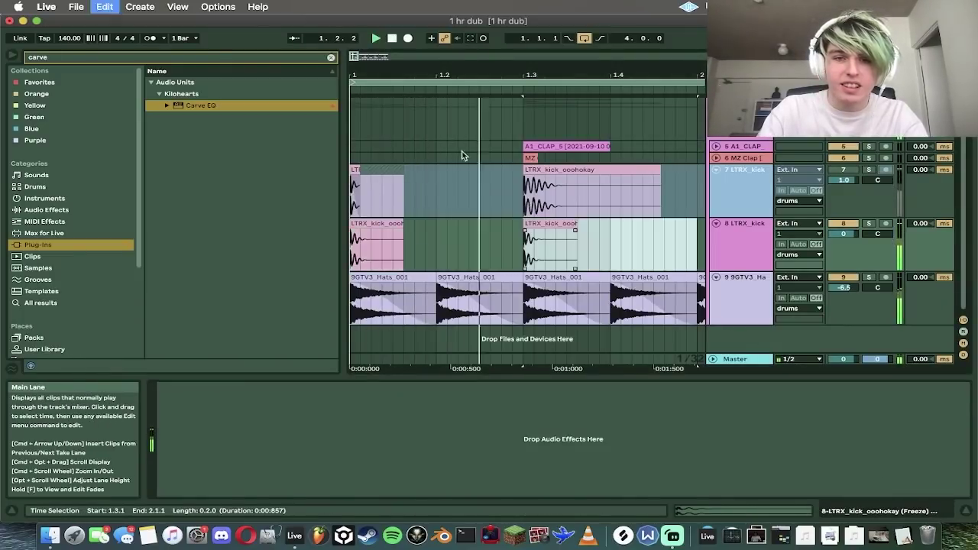
drag(359, 56, 445, 60)
key(super+d)
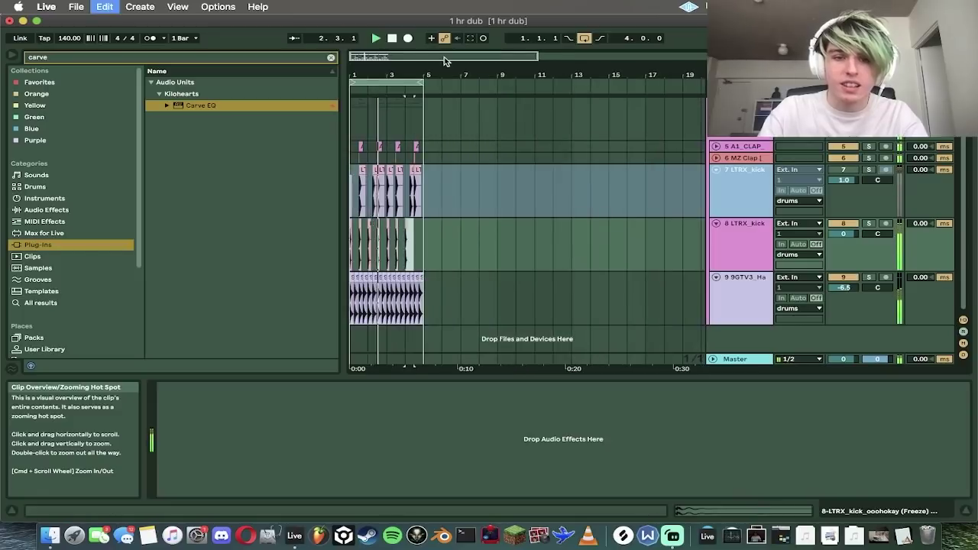
Step: Copy the kick clip at the start of bar 4 to beat 4.2
drag(386, 55, 388, 115)
key(space)
click(371, 223)
key(space)
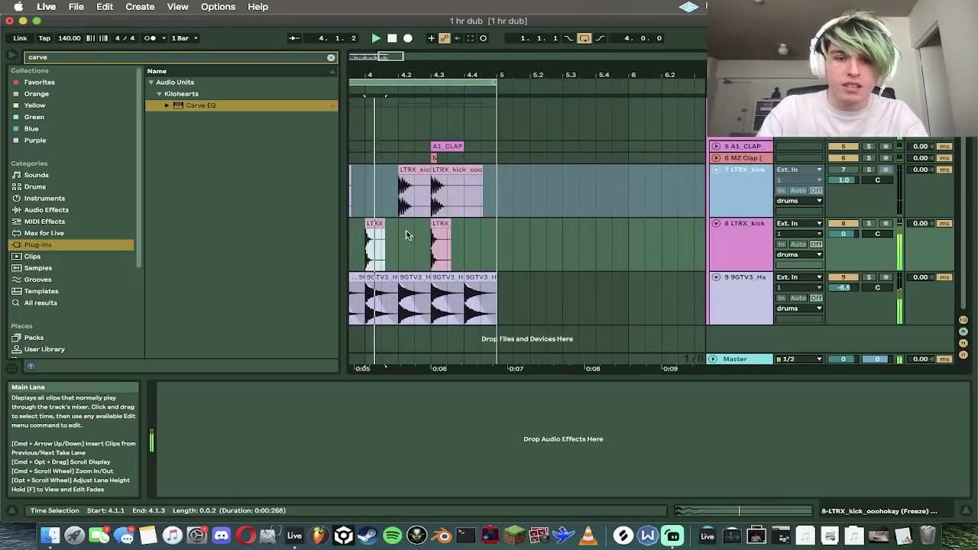
click(411, 234)
key(super+v)
key(space)
key(super+z)
click(403, 235)
key(super+v)
Step: Paste another kick clip at beat 4.4 and listen to the pattern from the start of bar 4
click(370, 223)
key(space)
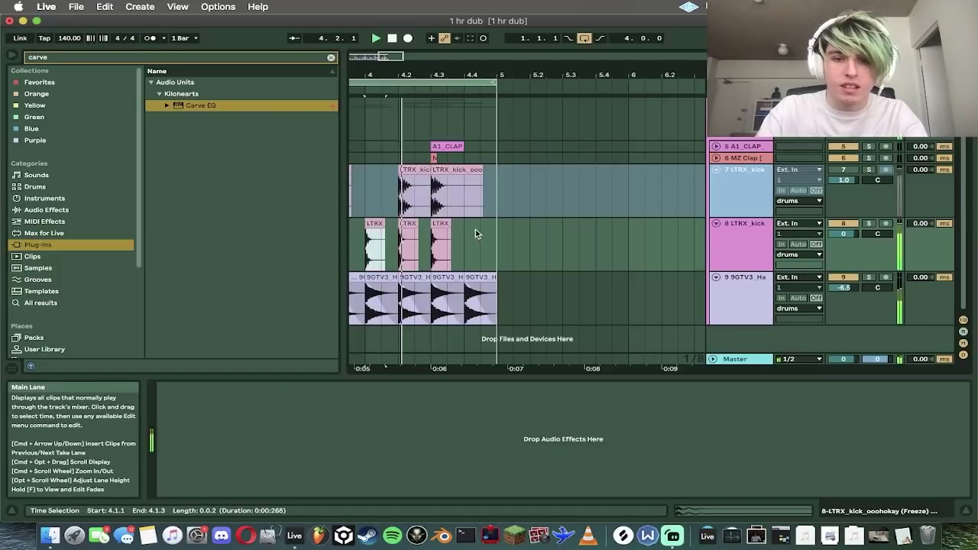
key(space)
click(468, 233)
key(super+v)
click(376, 224)
key(space)
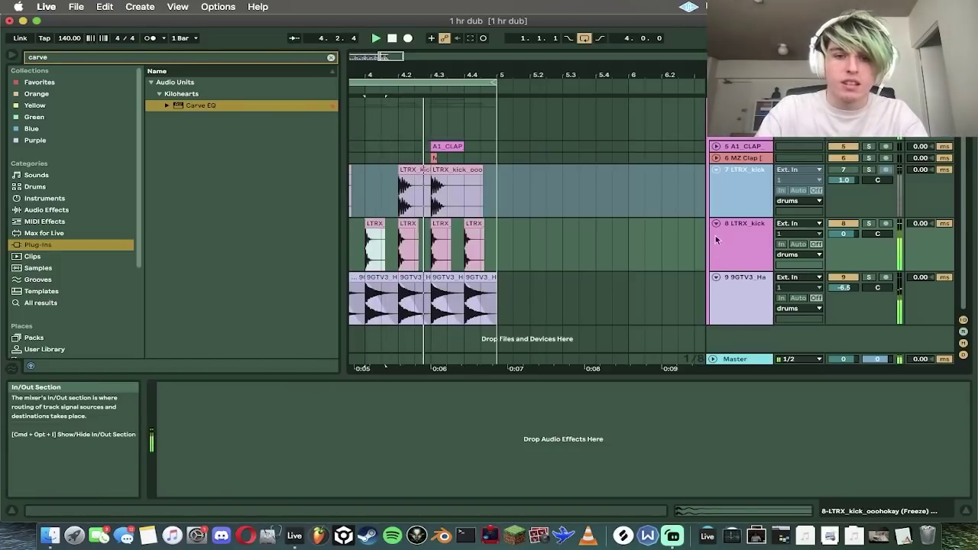
Step: Move the new kick track's first clip from the start of bar 1 to beat 1.2
scroll(611, 230, left, 6)
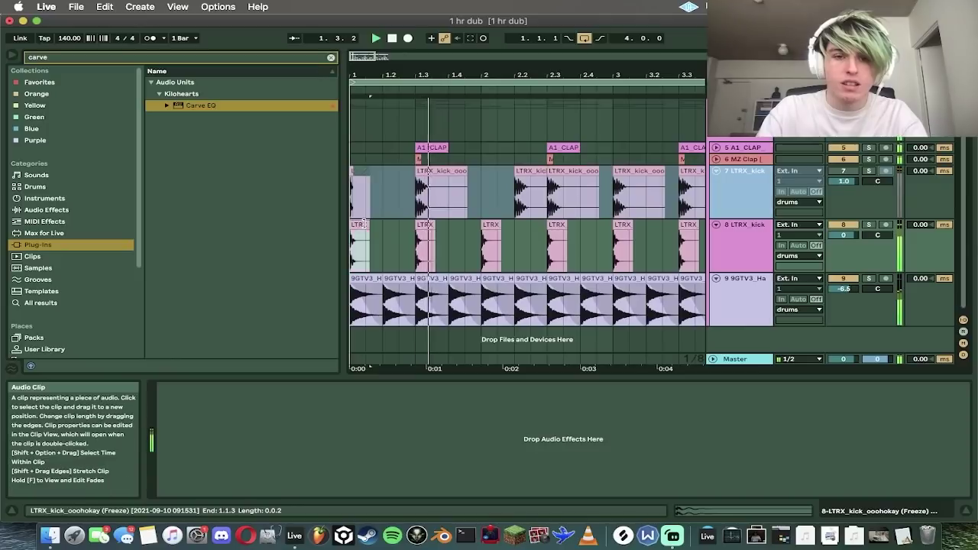
click(379, 226)
key(super+v)
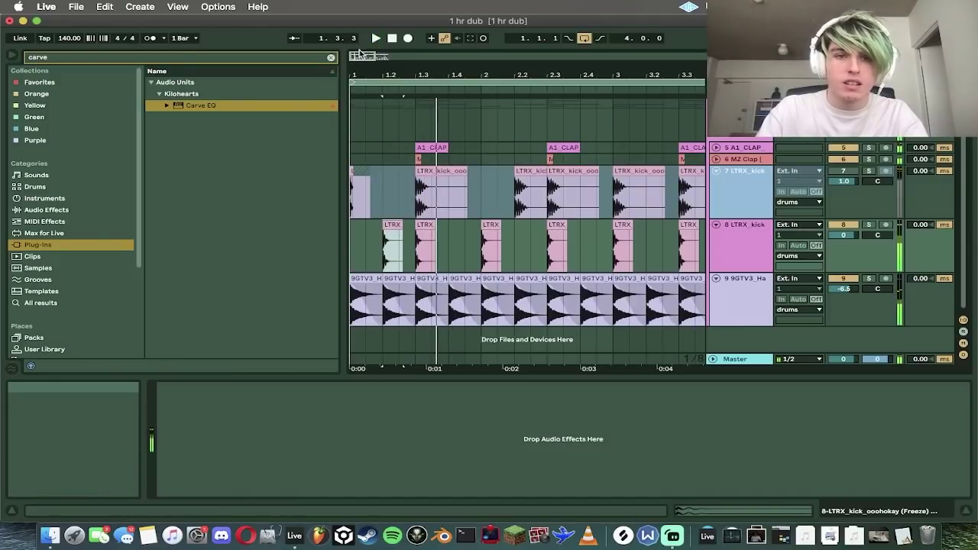
Step: Select the whole four-bar arrangement and duplicate the drum pattern into bars 5 to 8
drag(353, 55, 353, 15)
key(space)
key(super+a)
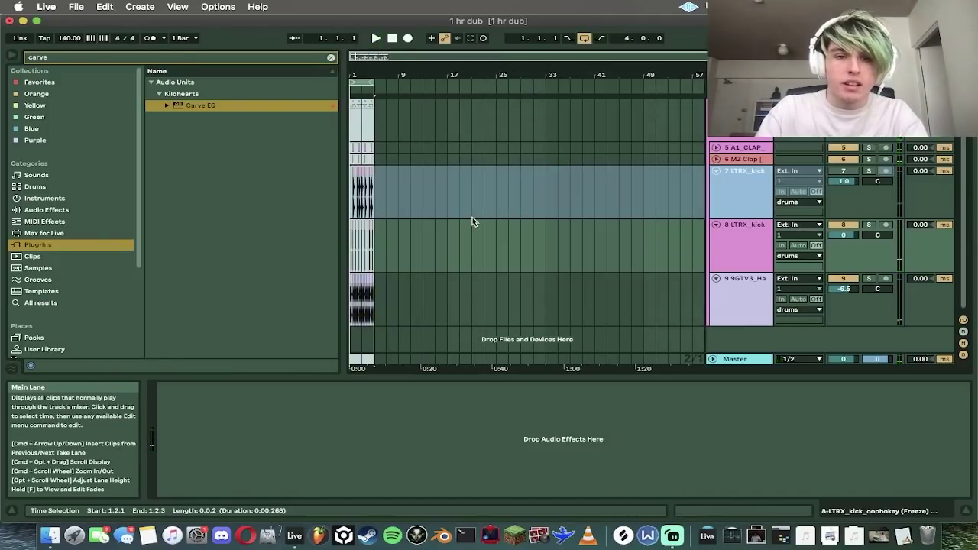
key(super+a)
key(z)
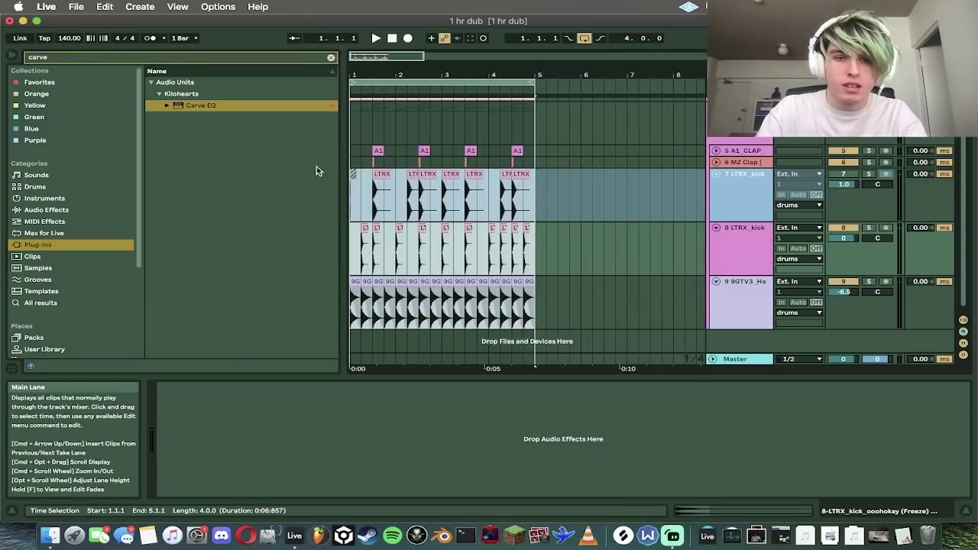
key(super+d)
Step: Loop the full eight-bar arrangement and play it from the beginning
click(452, 244)
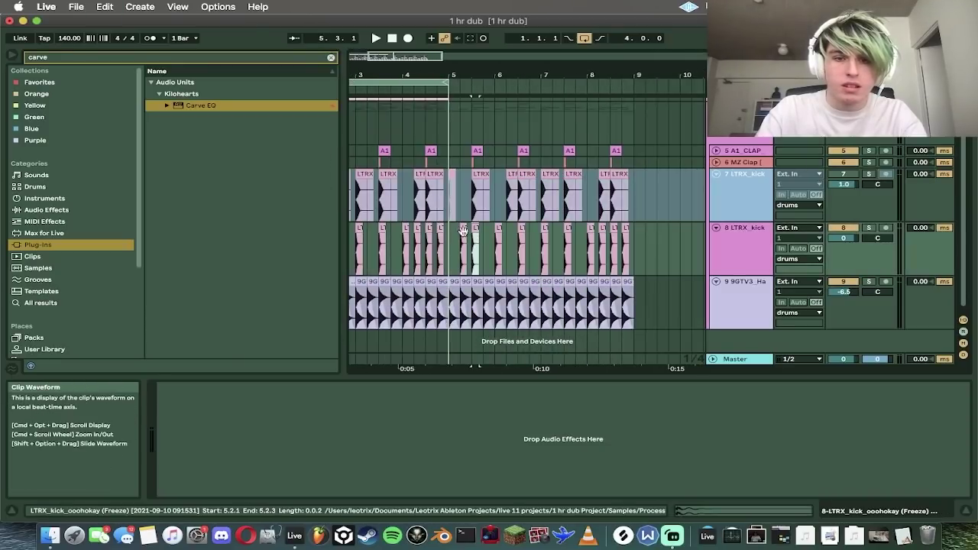
key(super+a)
key(super+l)
key(space)
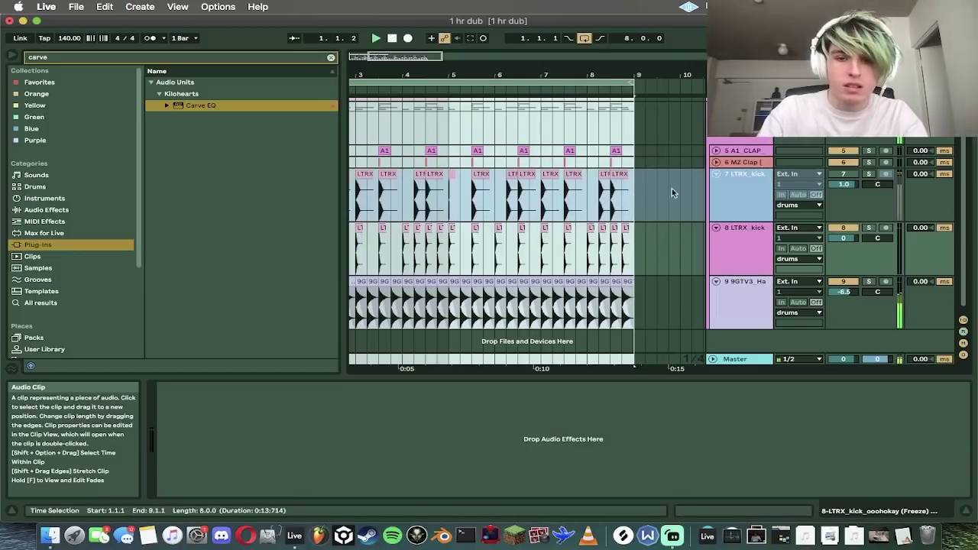
Step: Fold the drums group, turn off its solo, and unfold the 2 Group track
click(715, 105)
click(869, 169)
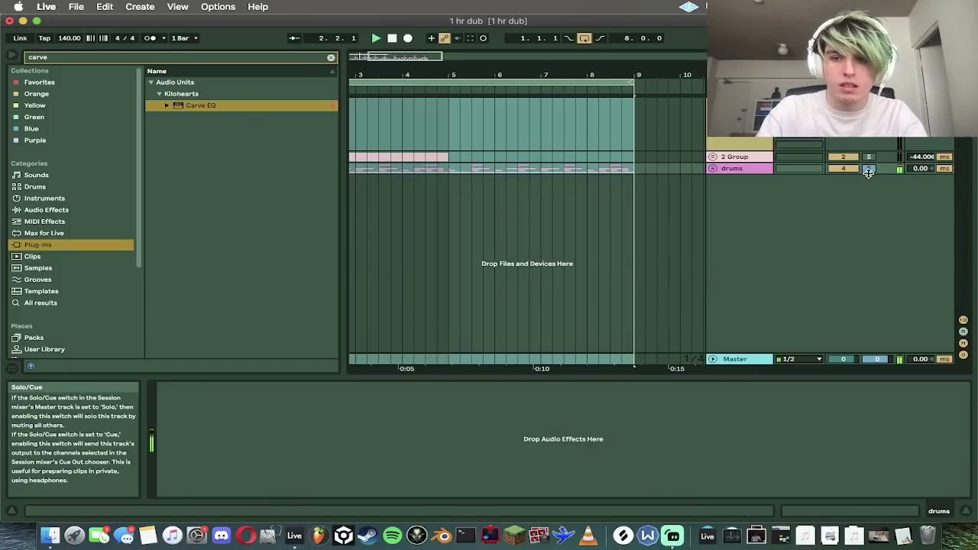
click(712, 156)
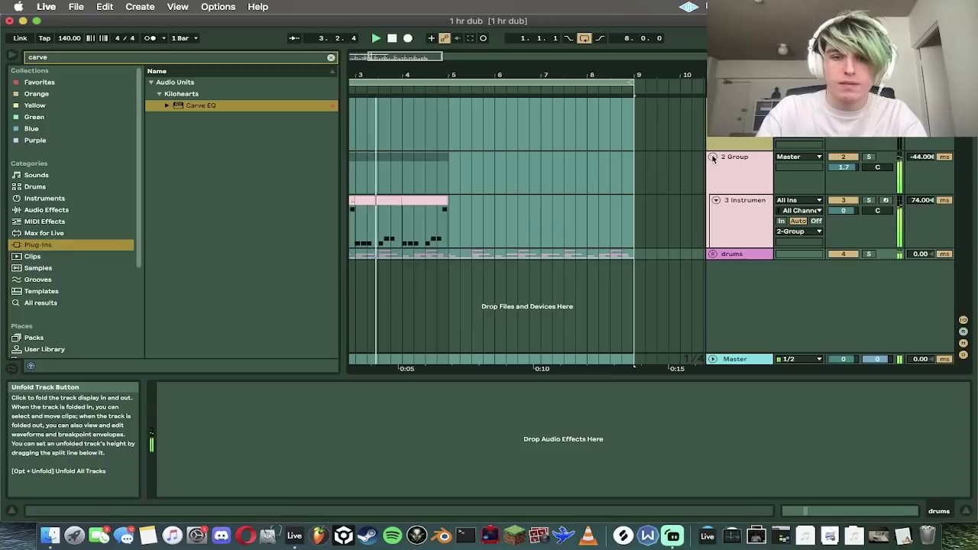
Step: Duplicate the Instrument Rack track's four-bar MIDI part into bars 5 to 8
click(459, 231)
scroll(456, 233, left, 3)
click(387, 201)
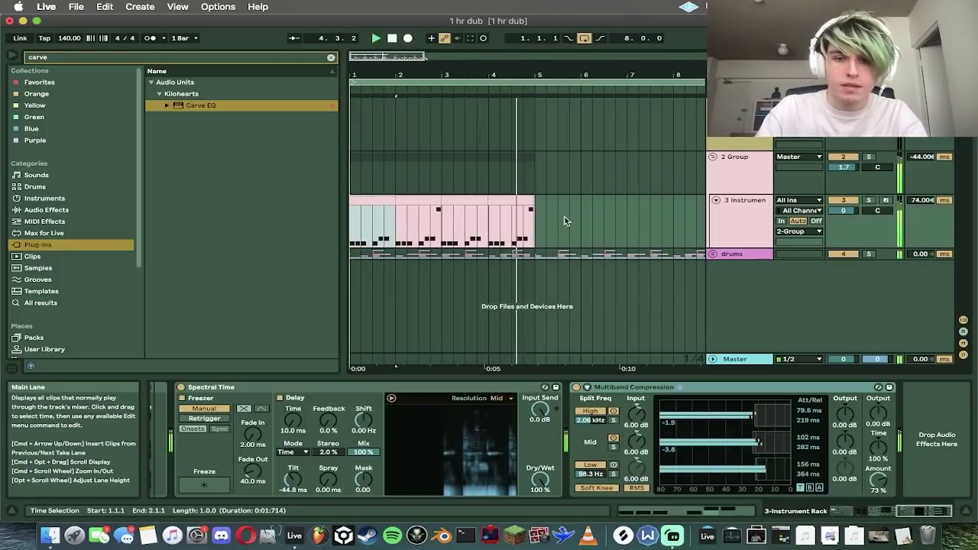
key(super+d)
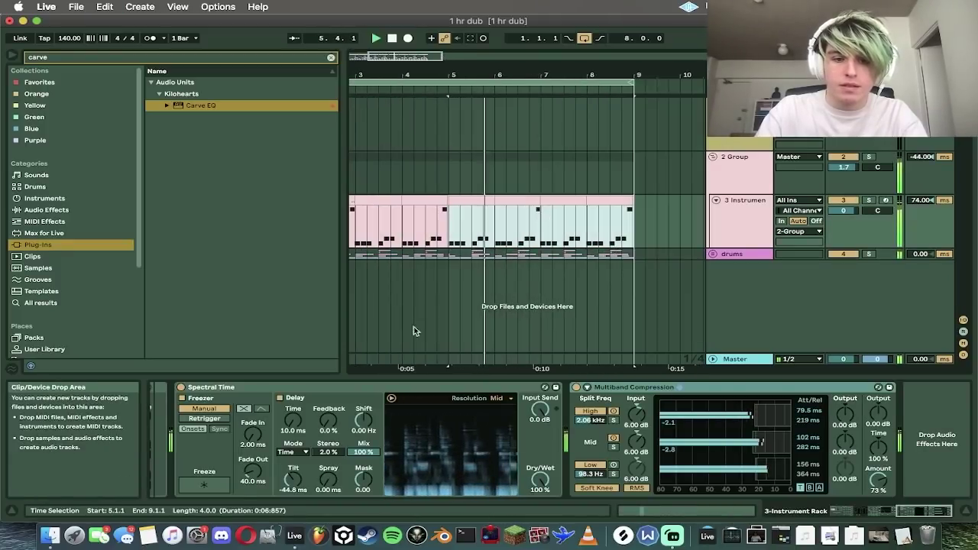
Step: Try the Spray setting on Spectral Time, then show its Delay Tilt automation on the Instrument Rack track
click(328, 479)
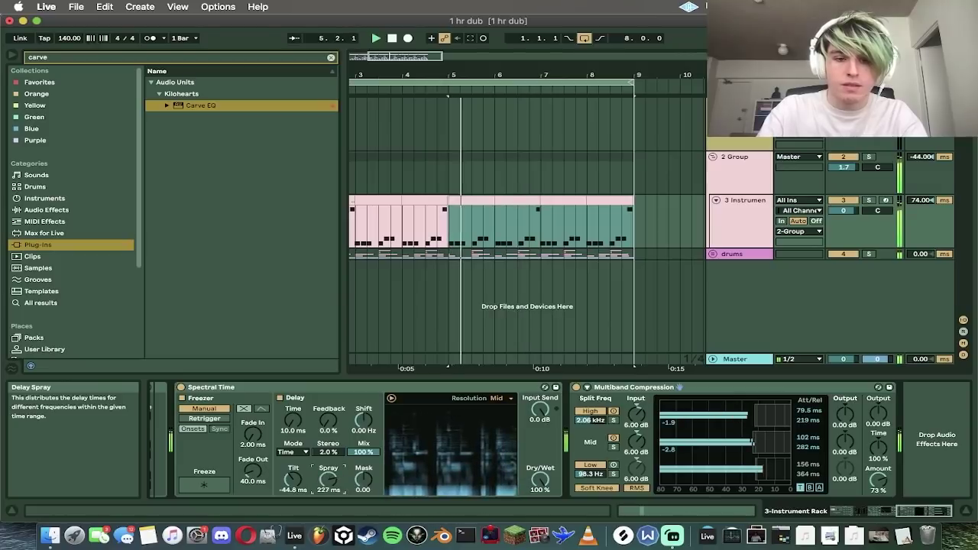
right_click(291, 480)
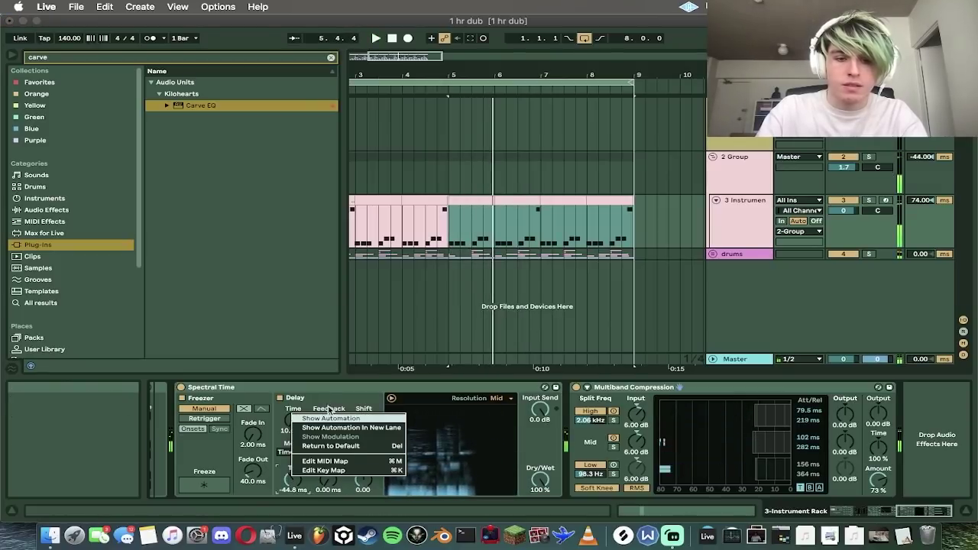
click(331, 419)
Step: Delete the drums from 5.1.1 to 5.3.1 and play the gap
click(449, 262)
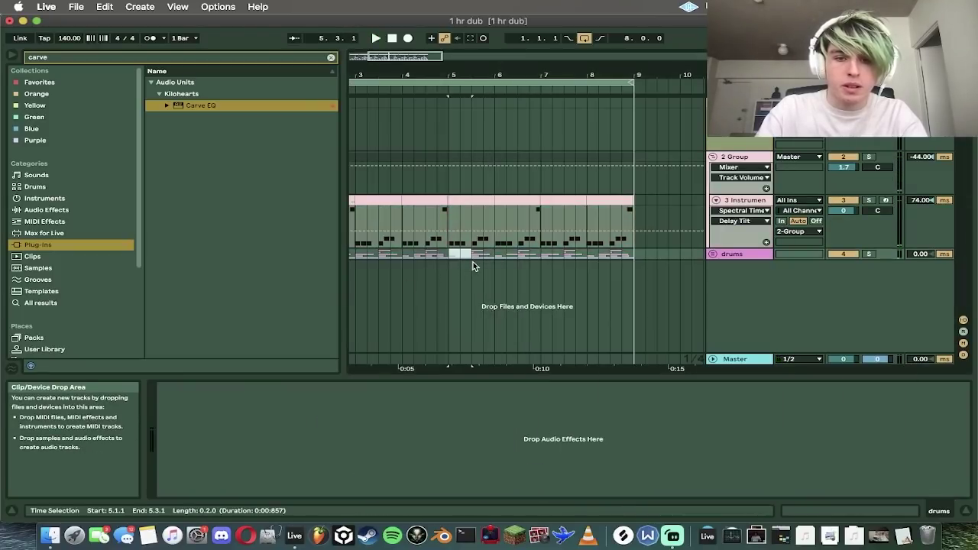
key(space)
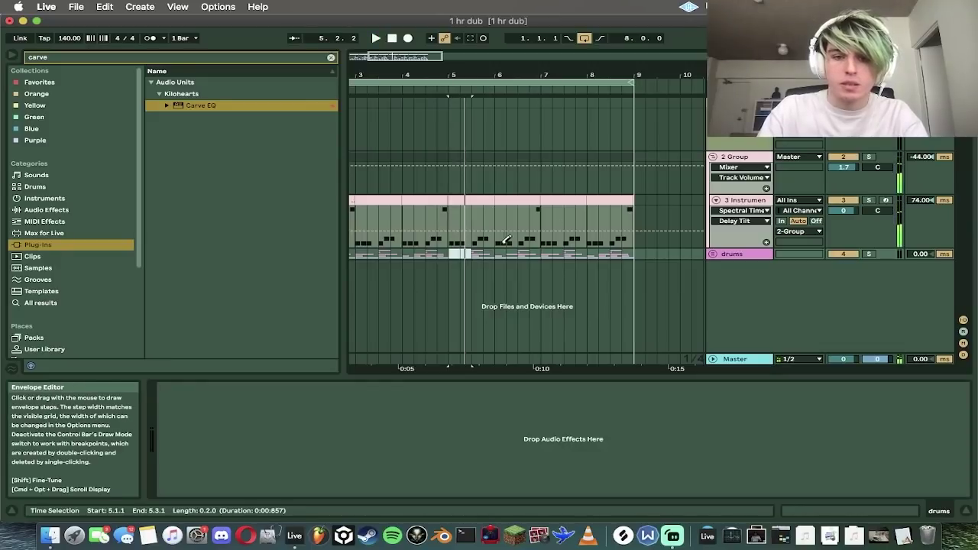
key(space)
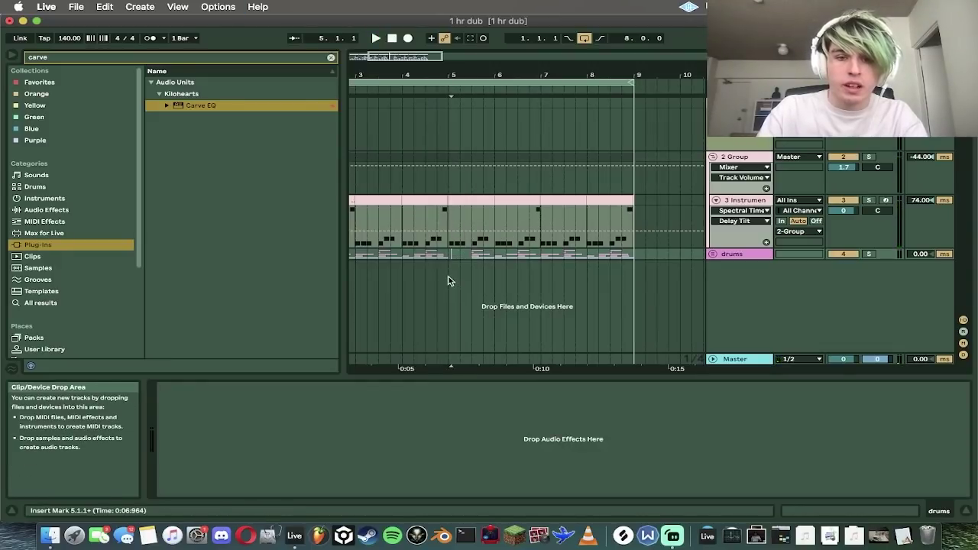
Step: Draw a jagged Delay Tilt automation curve over the first half of bar 5 and play it back
click(454, 231)
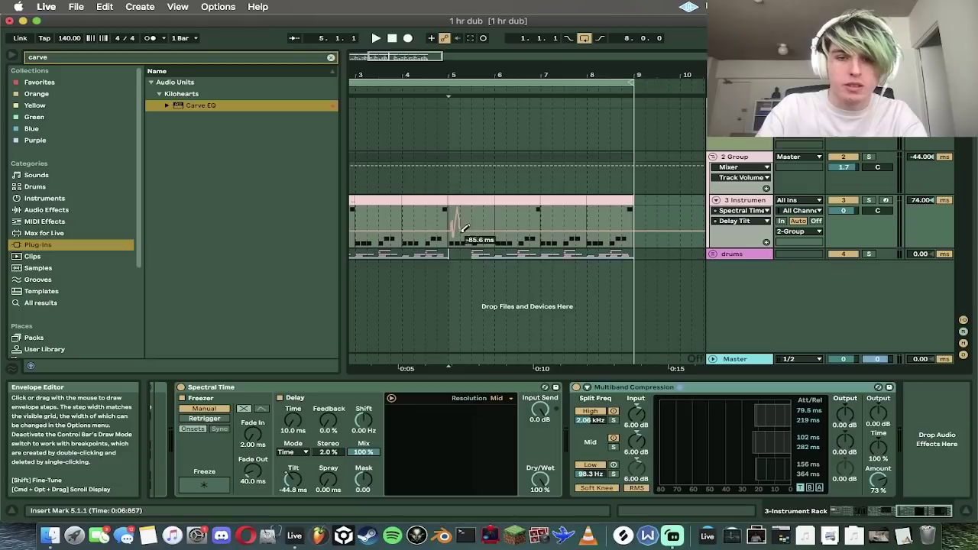
key(space)
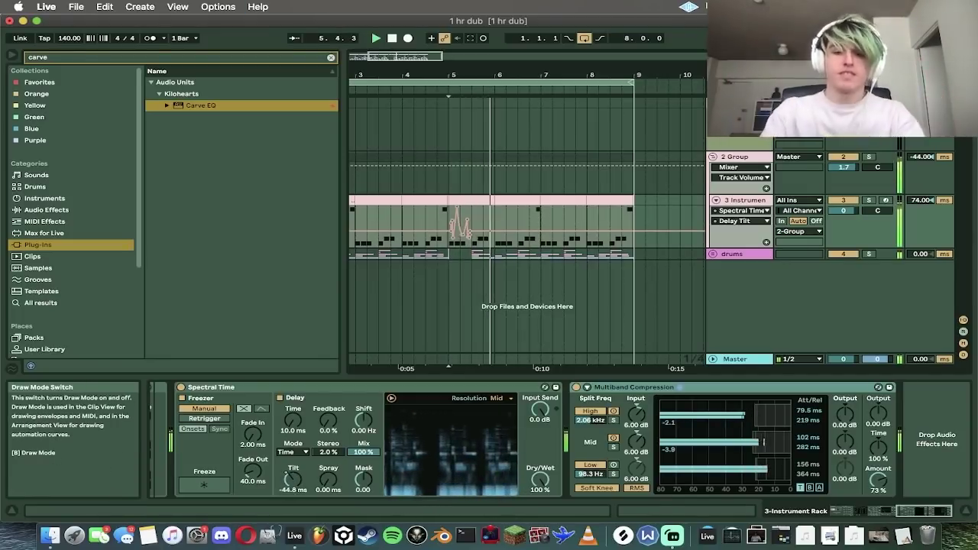
key(space)
Step: Lower the Delay Tilt envelope between 5.2.1 and 5.3.1, skew its end upward, and play the result
drag(459, 225, 473, 226)
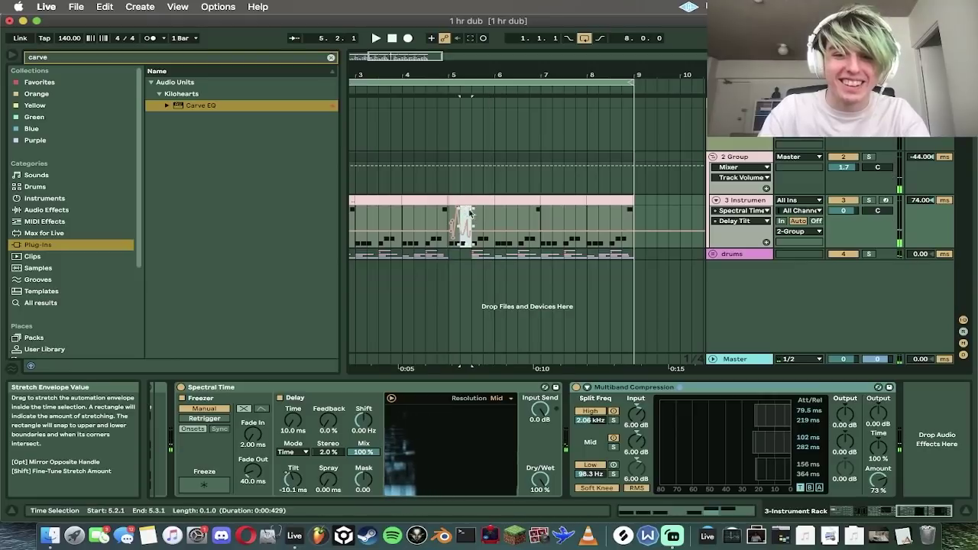
click(448, 283)
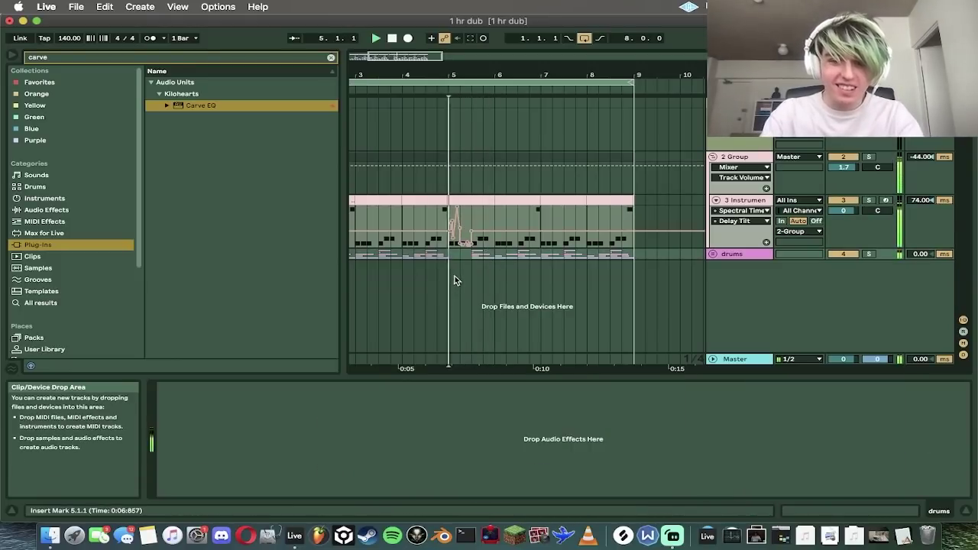
click(469, 221)
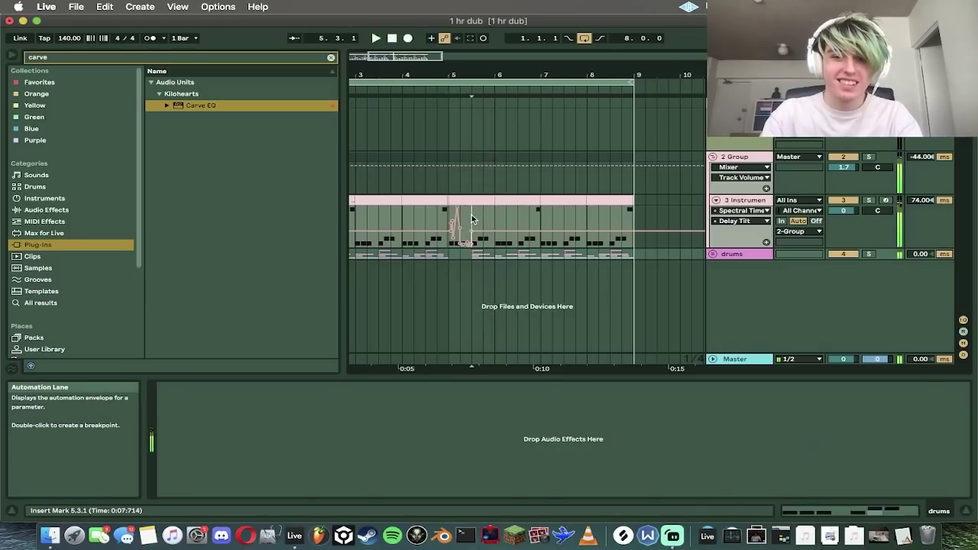
drag(470, 219, 466, 217)
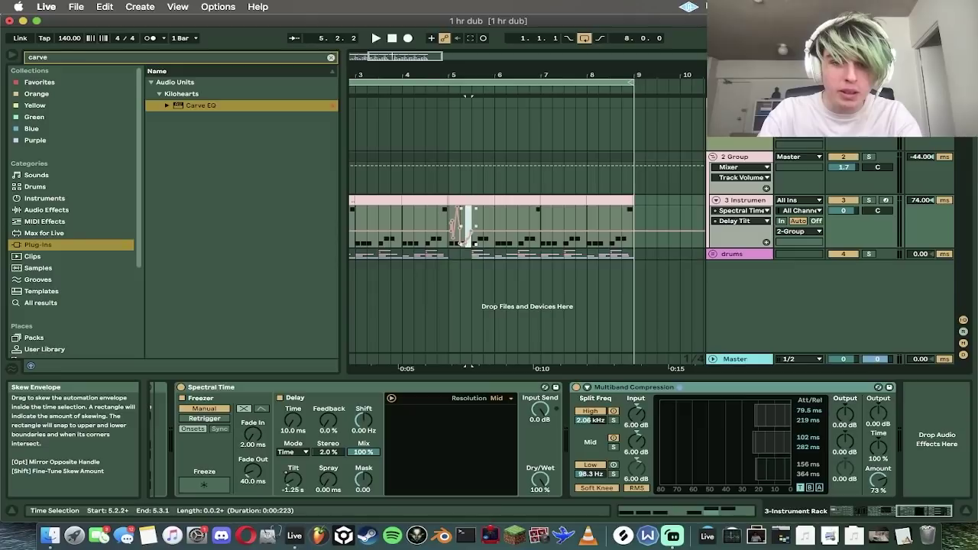
click(446, 273)
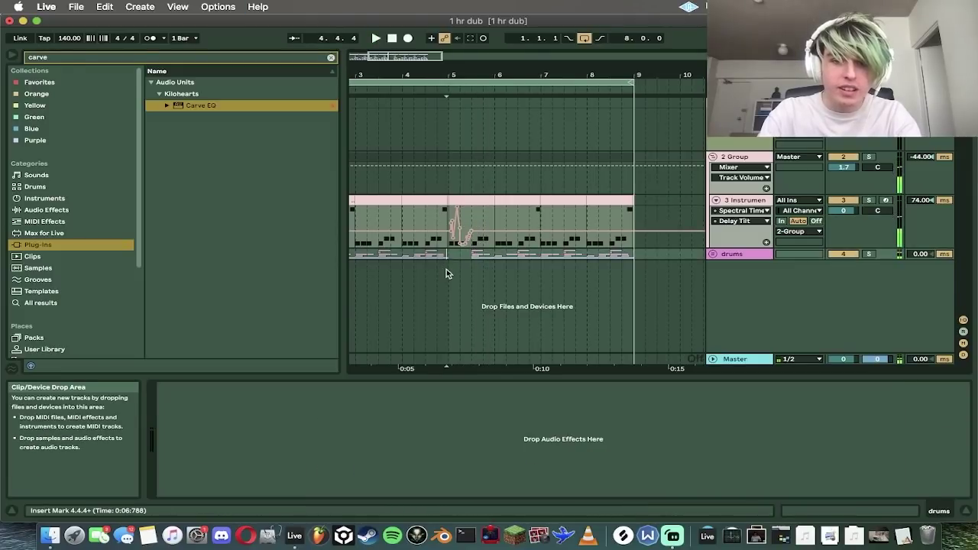
key(space)
key(space)
key(space)
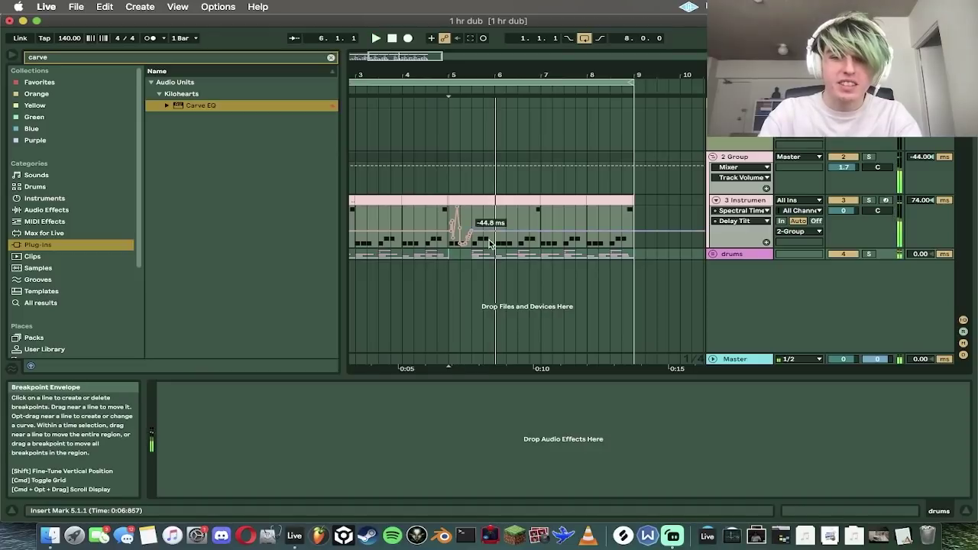
Step: Readjust the Delay Tilt envelope between 5.2.1 and 5.3.1 and listen from the start of bar 5
drag(474, 218, 466, 219)
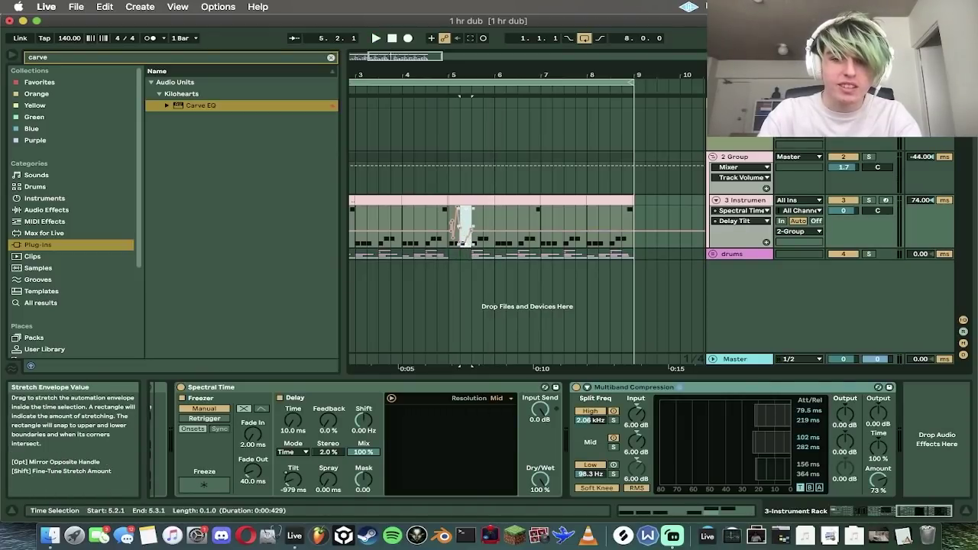
click(448, 259)
key(space)
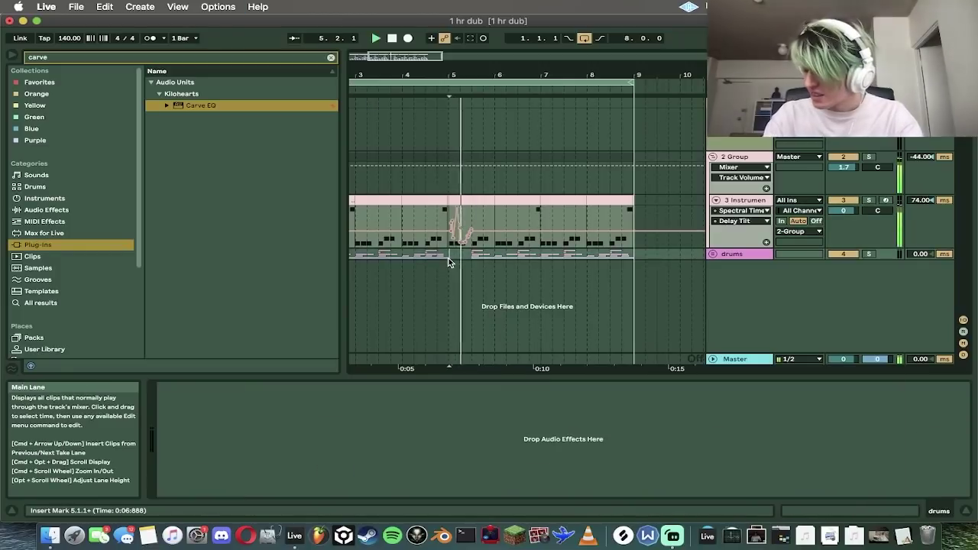
key(space)
key(space)
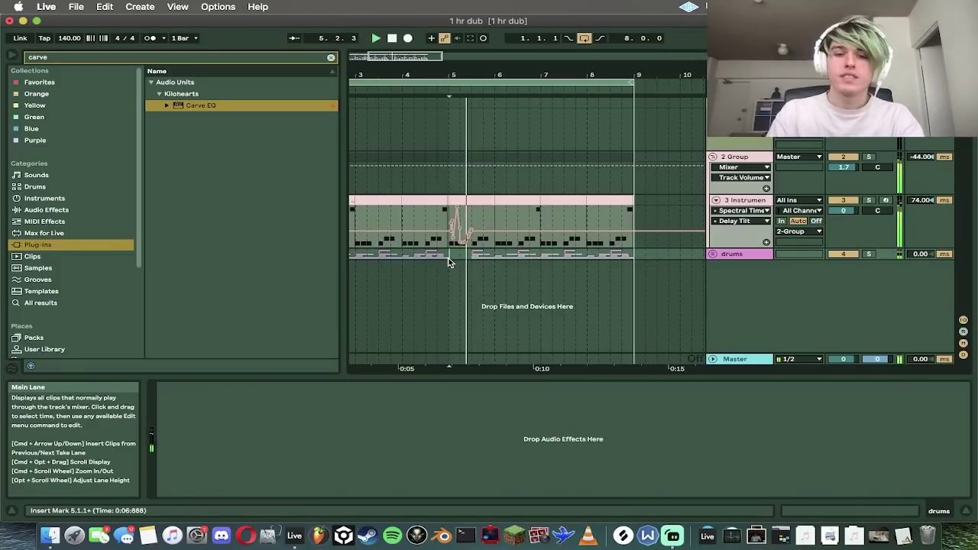
Step: Turn grid snapping back on and replay the bar 5 fill from 5.1.1
key(super+4)
click(449, 258)
key(space)
key(space)
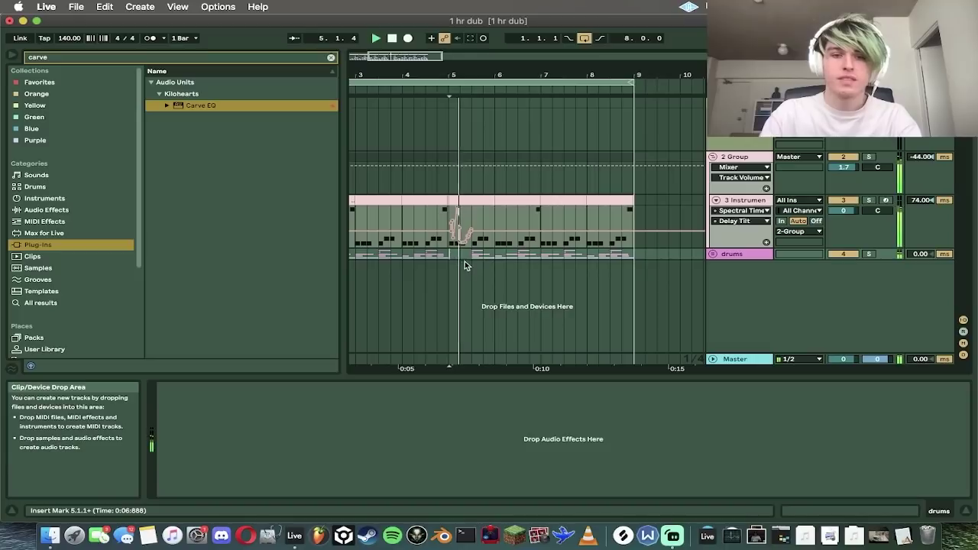
key(space)
key(space)
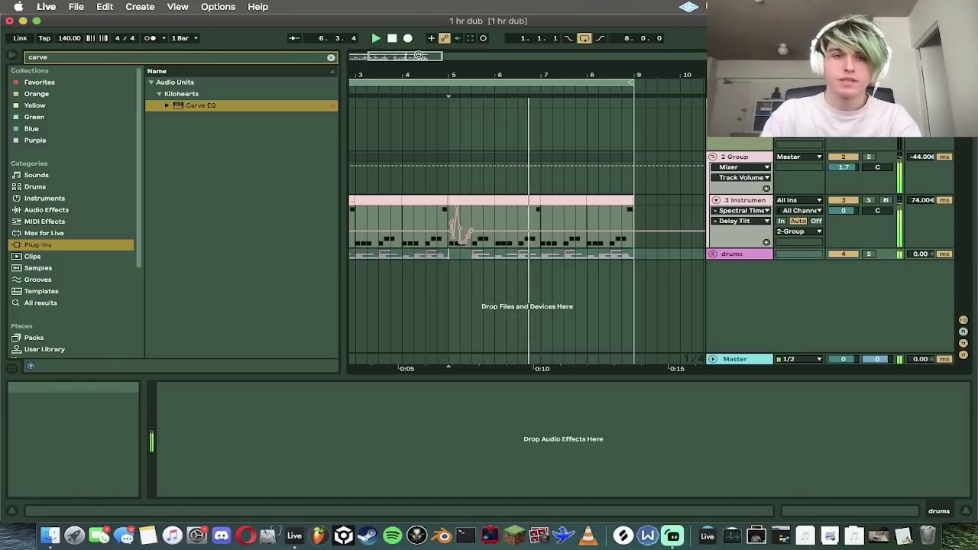
drag(507, 59, 508, 57)
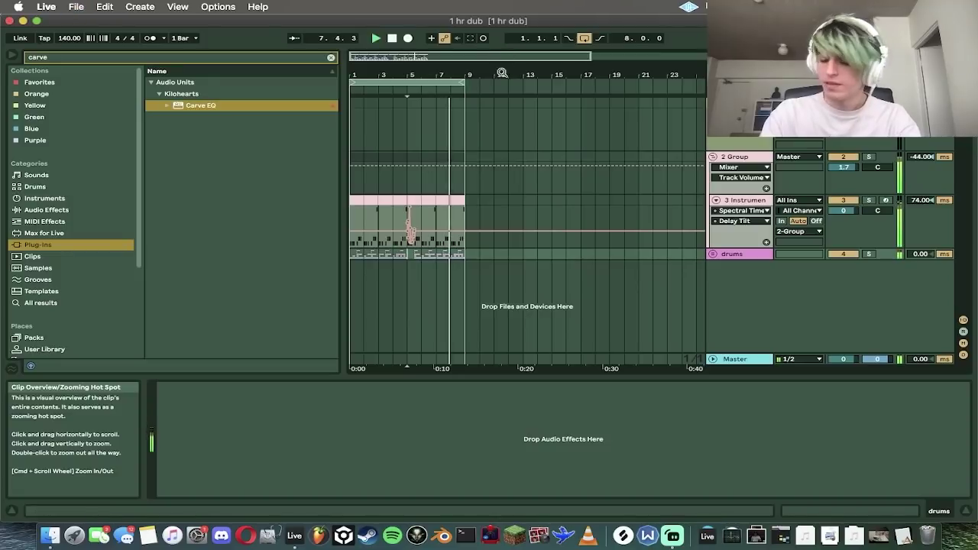
key(super+a)
key(super+d)
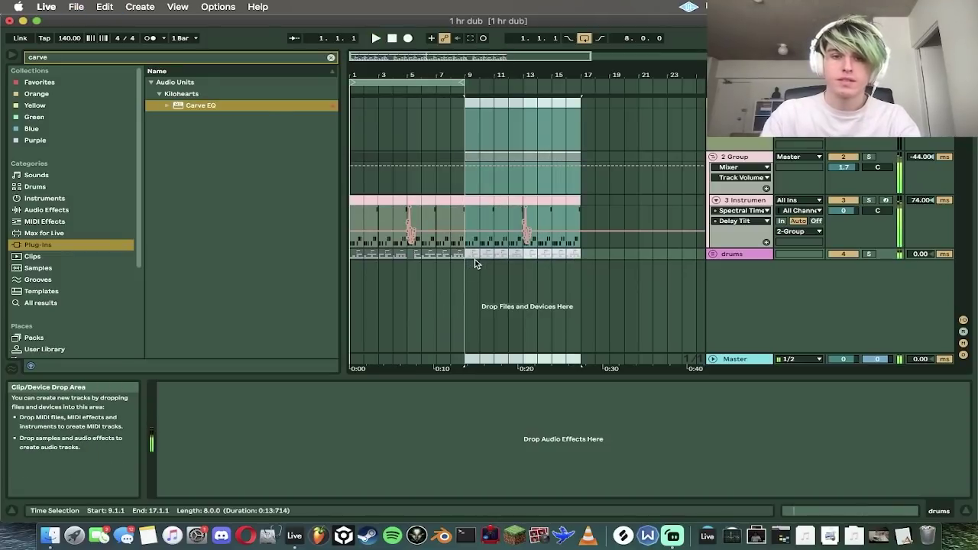
key(super+z)
Step: Select the whole eight-bar arrangement and duplicate it into bars 9 to 16
click(451, 260)
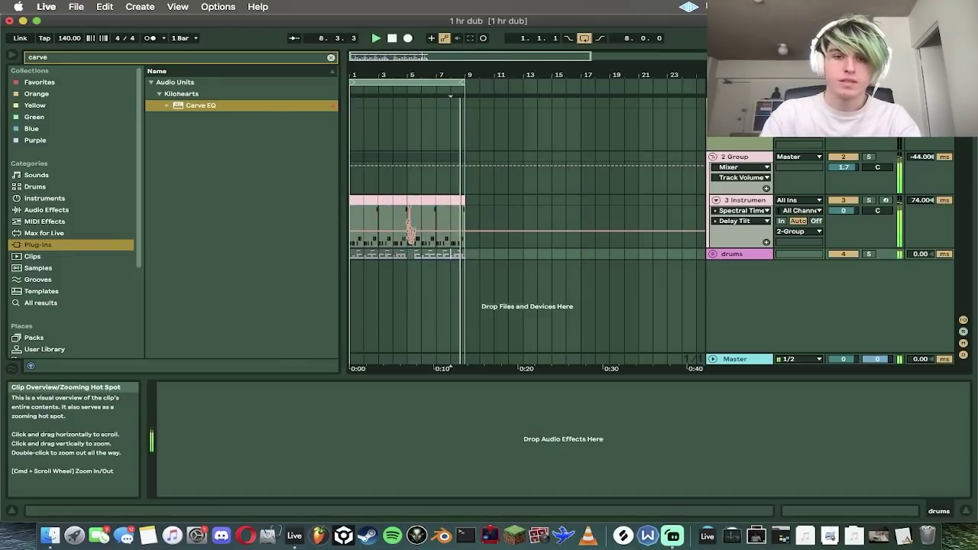
key(super+a)
key(super+d)
Step: Duplicate the Instrument Rack track, keeping only bars 1 to 8 on the original and bars 9 to 16 on the copy
click(740, 201)
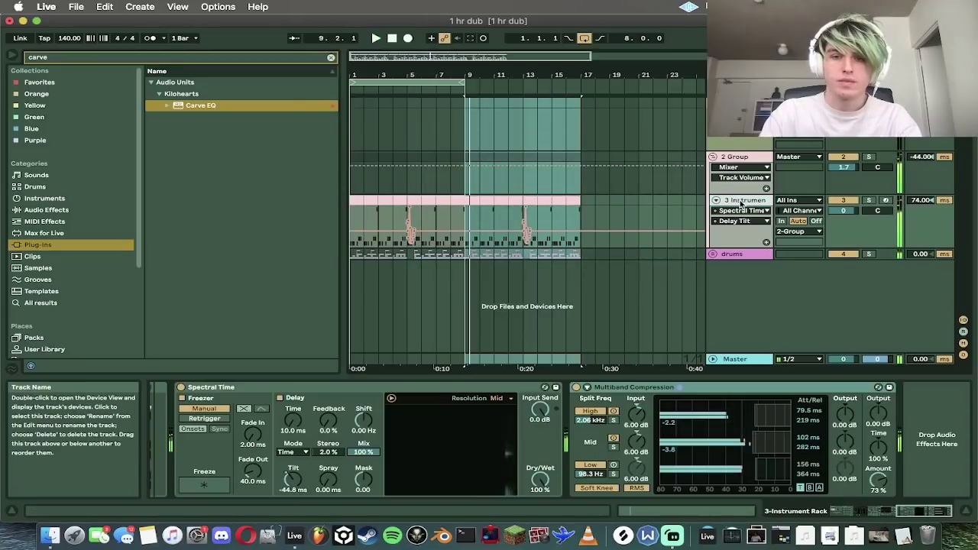
key(super+d)
click(444, 266)
click(456, 263)
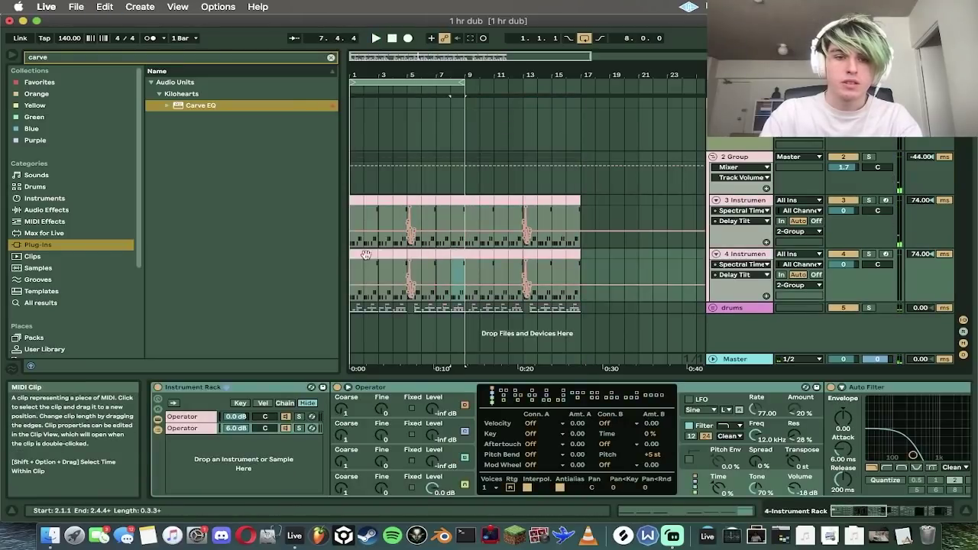
click(366, 255)
key(Delete)
drag(465, 217, 654, 217)
key(Delete)
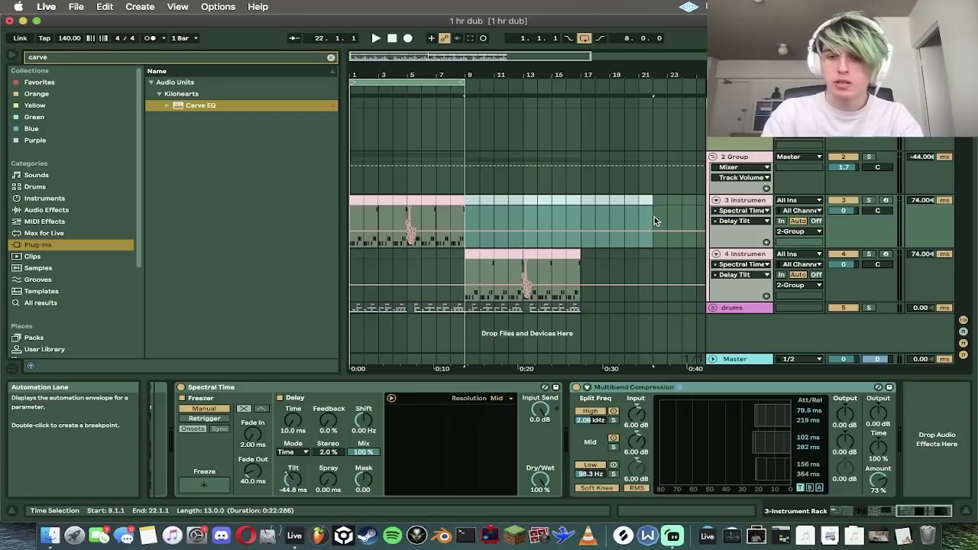
Step: Audition the first Operator chain of the copied Instrument Rack in solo, then unsolo it and display its devices
click(470, 255)
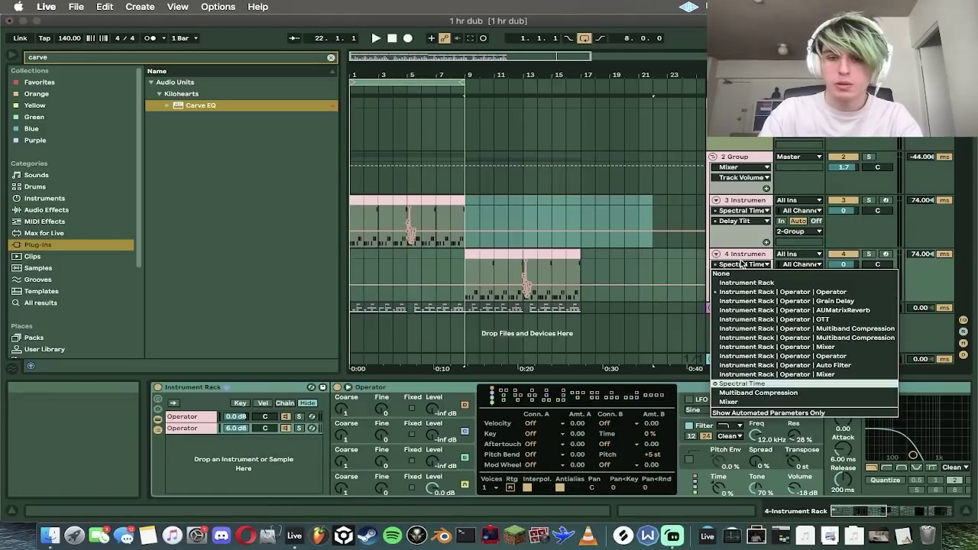
click(470, 255)
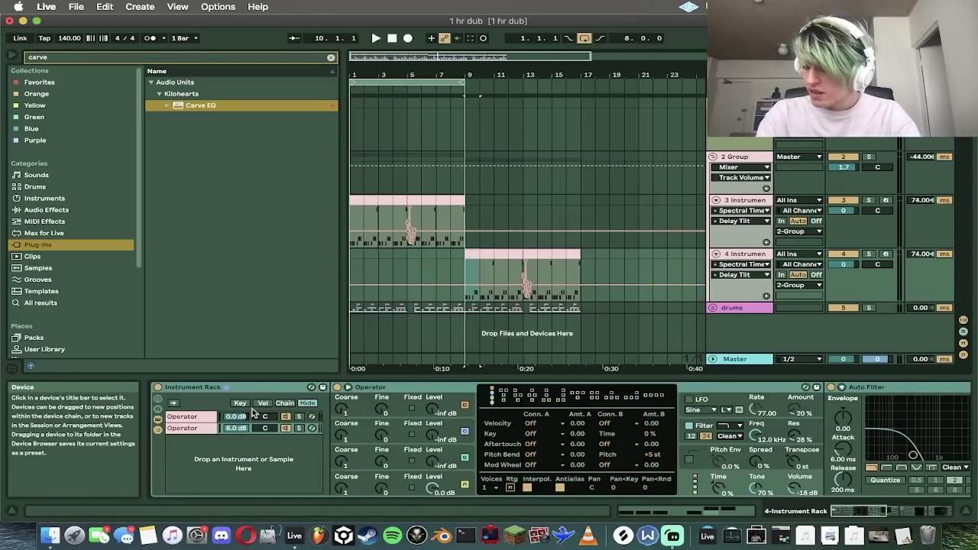
click(299, 428)
key(space)
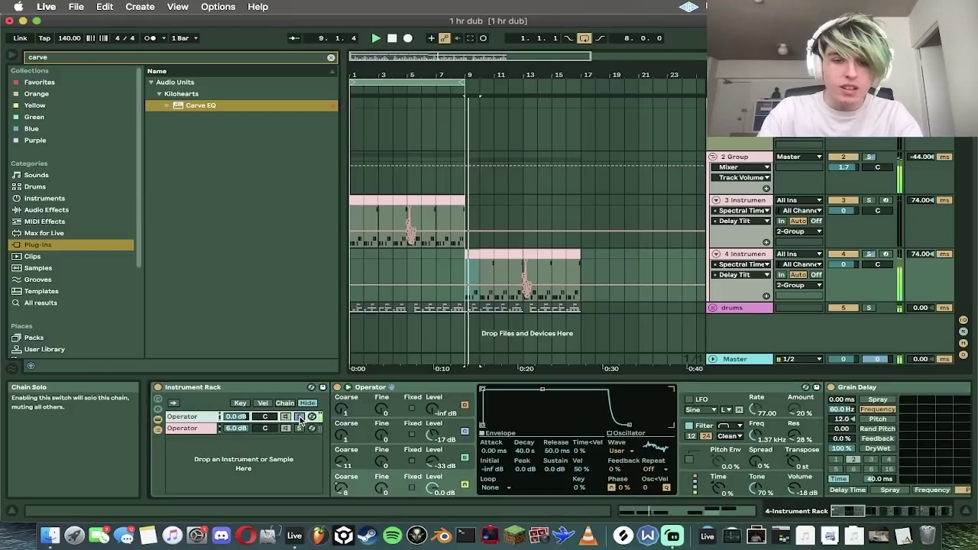
click(219, 417)
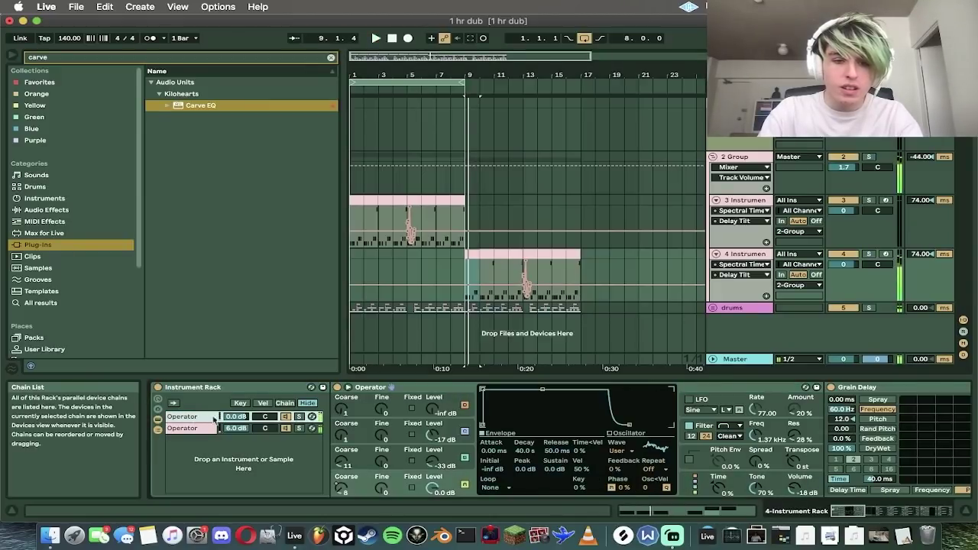
Step: Show oscillator A's waveform in the first chain's Operator, redraw its low and middle partials, and play the sound
click(344, 468)
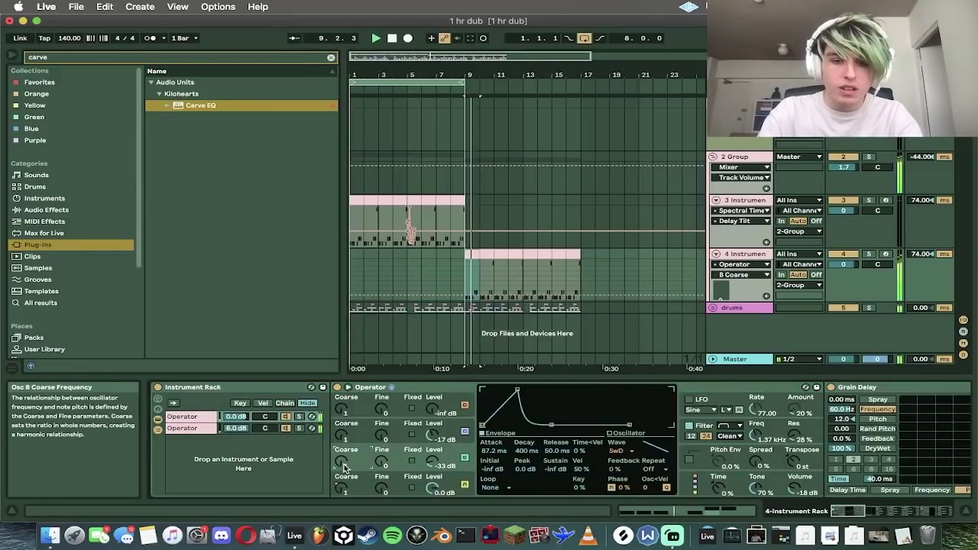
click(448, 479)
click(632, 434)
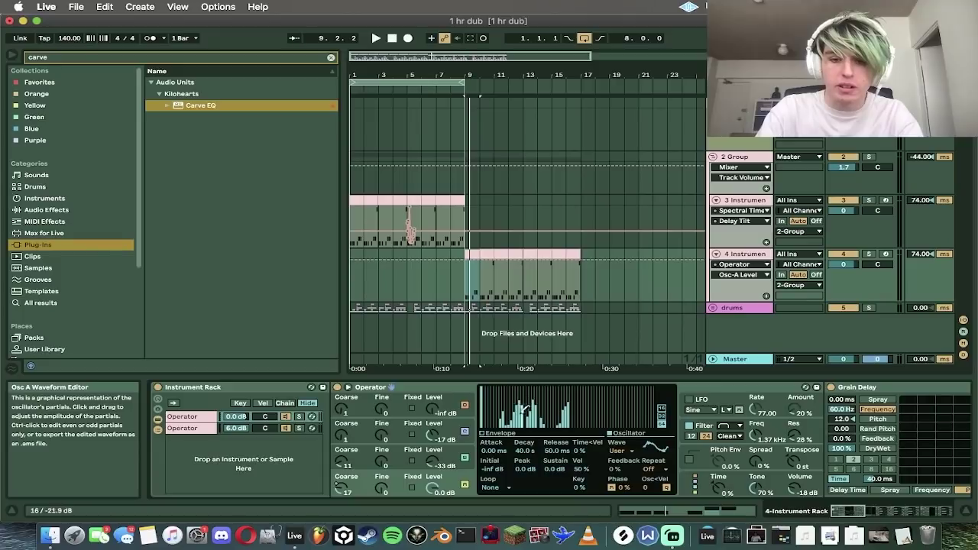
key(space)
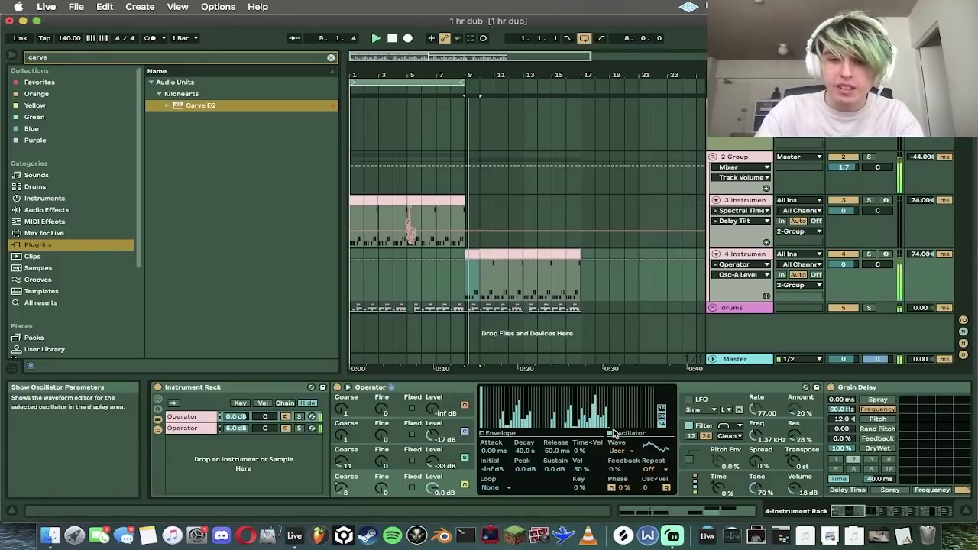
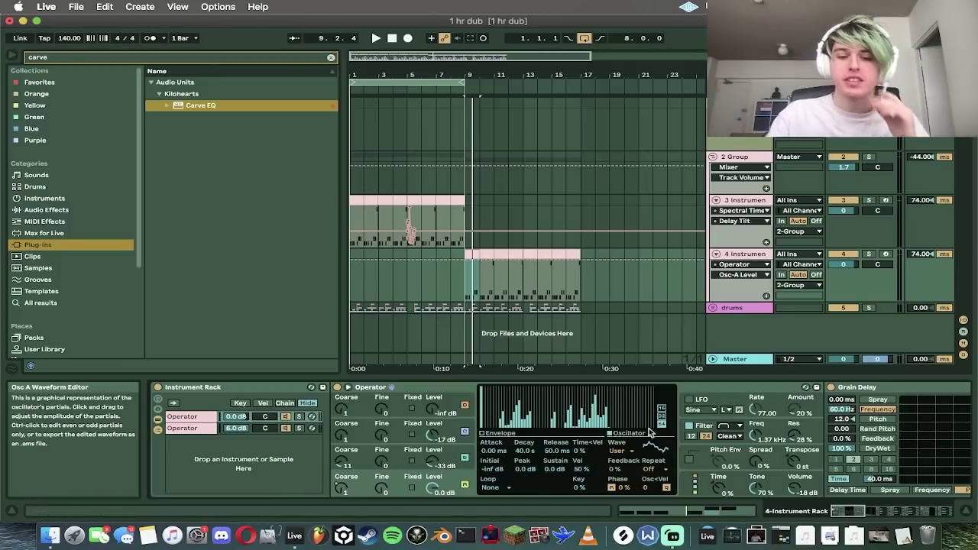
Step: Raise oscillator A's 49th partial to 0.00 dB, draw stronger low and middle partials, and play the sound
drag(615, 416, 616, 322)
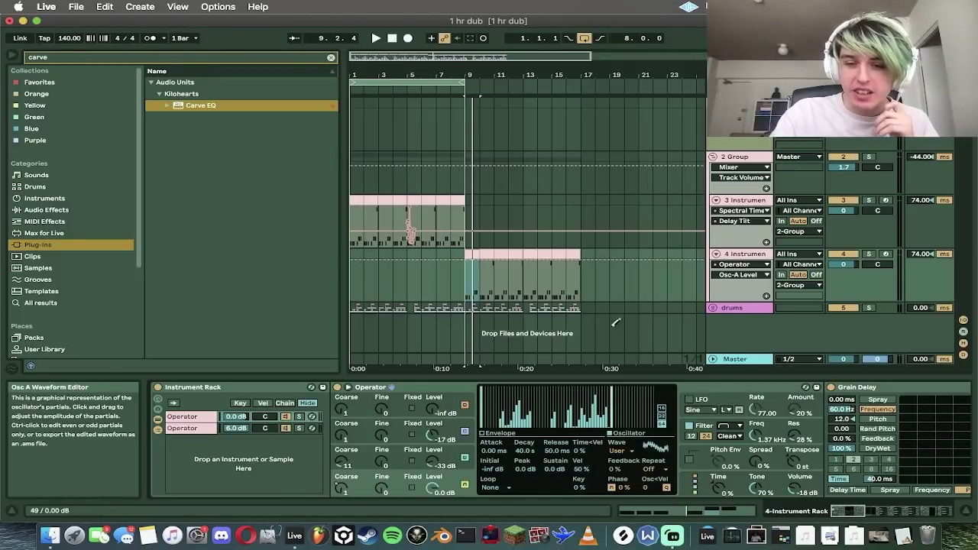
mouse_move(544, 406)
mouse_down()
mouse_move(591, 375)
mouse_move(518, 439)
mouse_move(560, 444)
mouse_move(501, 382)
mouse_move(562, 365)
mouse_up()
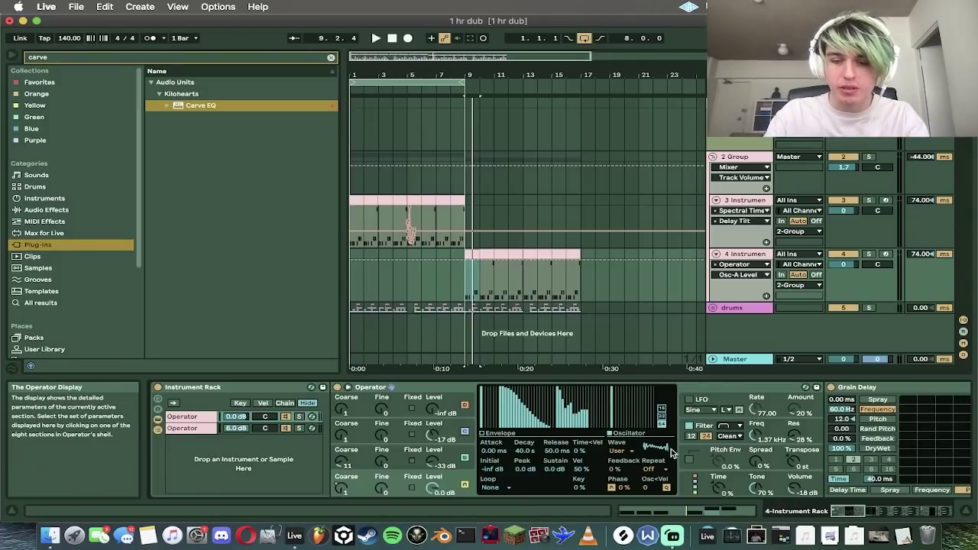
key(space)
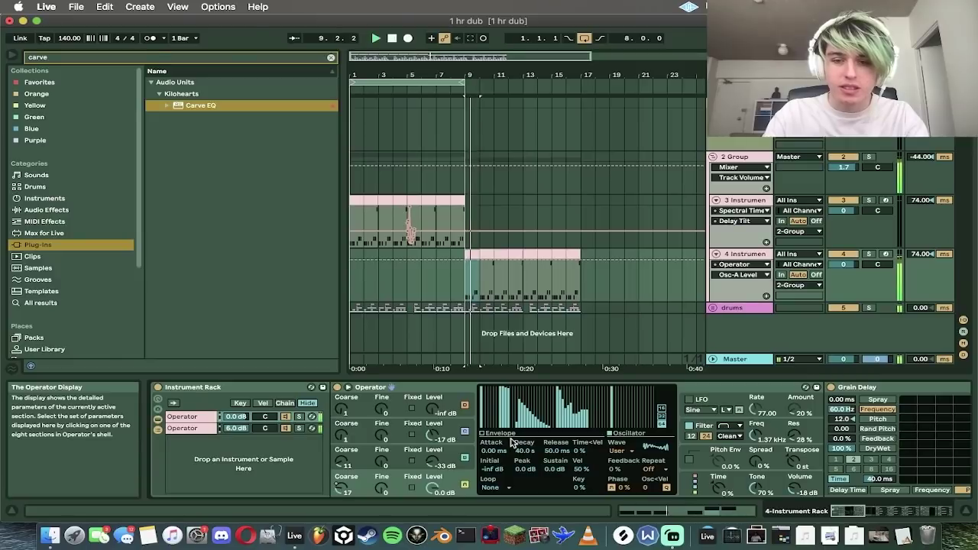
Step: Set oscillator B's coarse tuning to 5 and its envelope attack to 7.71 s in the first chain's Operator
click(343, 463)
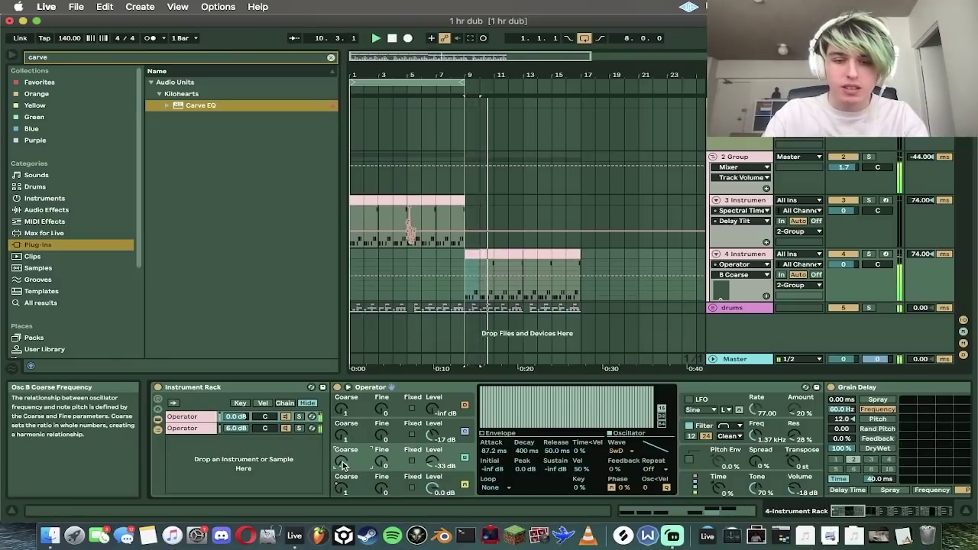
drag(493, 453, 493, 455)
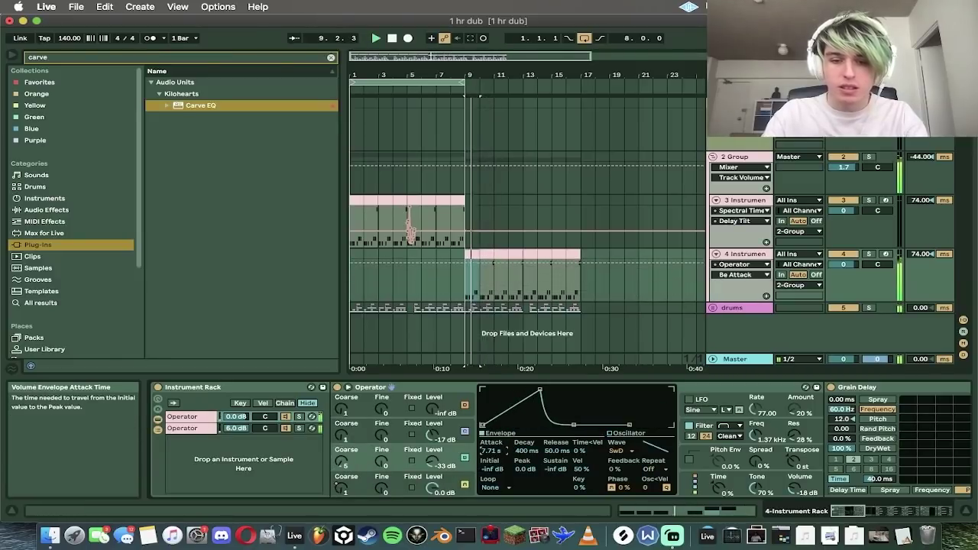
Step: Set the Grain Delay's pitch to 7.00, frequency to 150 Hz and feedback to 17%
click(843, 420)
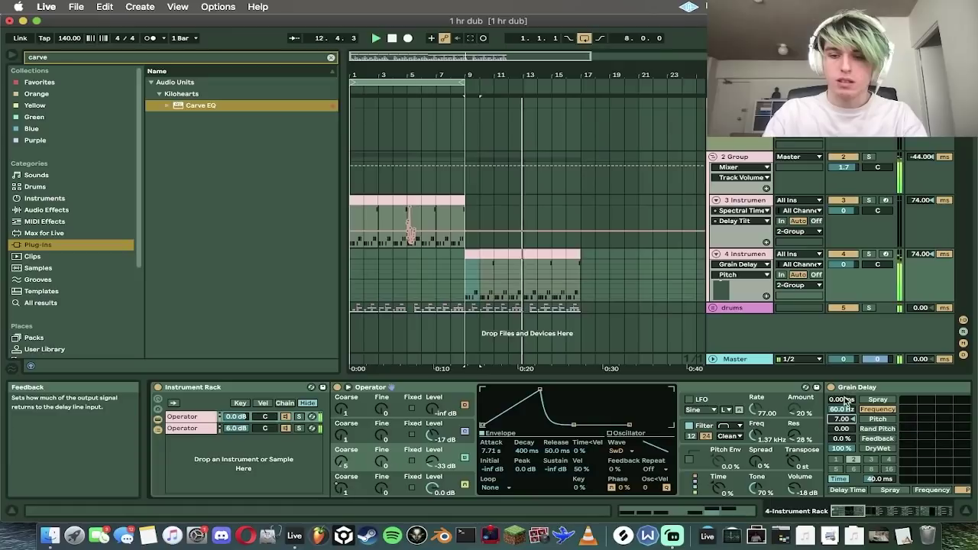
drag(841, 410, 841, 382)
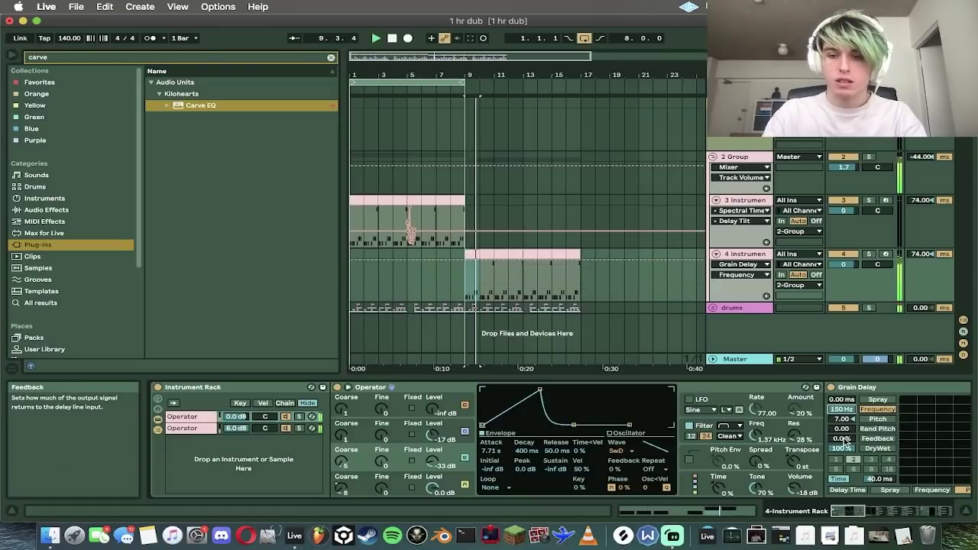
mouse_move(844, 441)
mouse_down()
mouse_move(844, 424)
mouse_move(844, 447)
mouse_up()
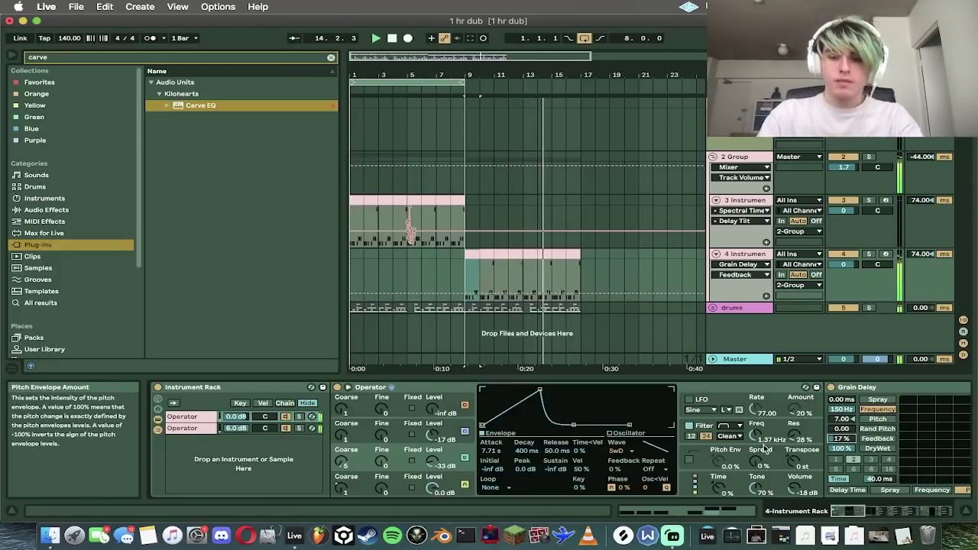
Step: Try transposing the Operator by -12 semitones, then restore it to 0 st and play the sound
click(800, 459)
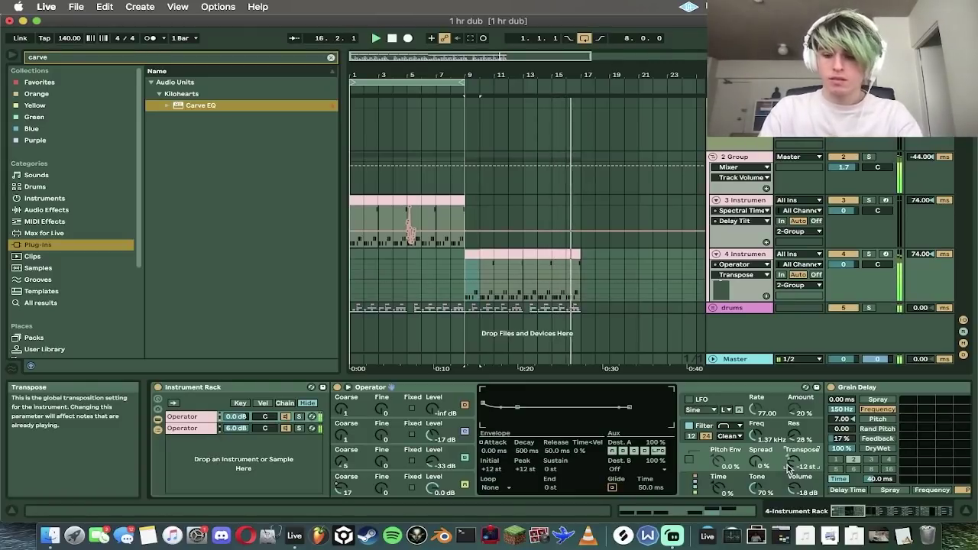
key(space)
key(space)
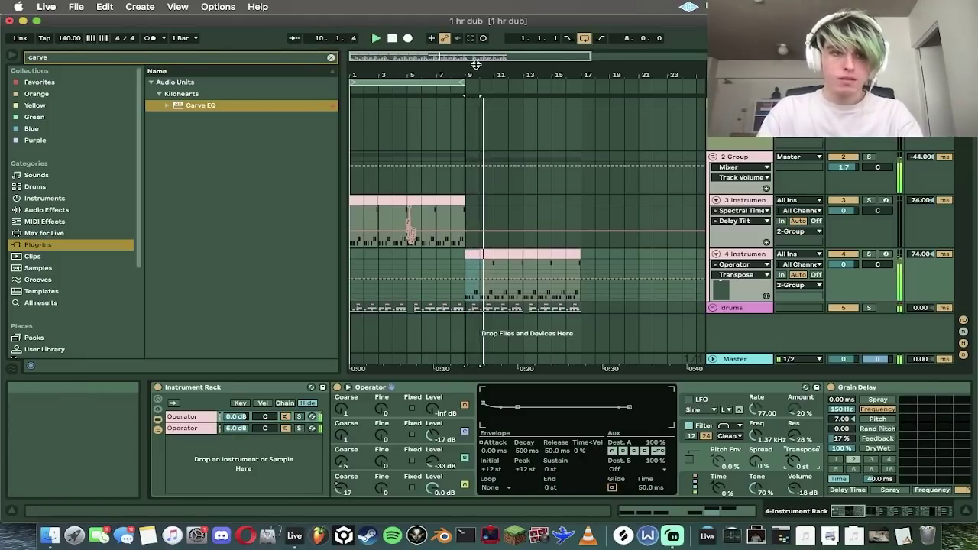
key(space)
Step: Load a Wavetable instrument from the browser onto a new MIDI track below the drums
click(52, 201)
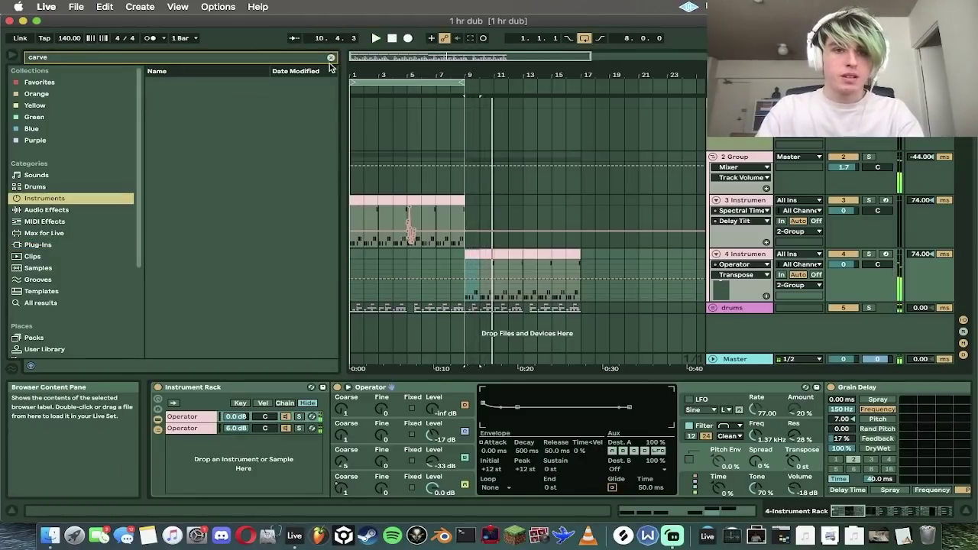
click(331, 58)
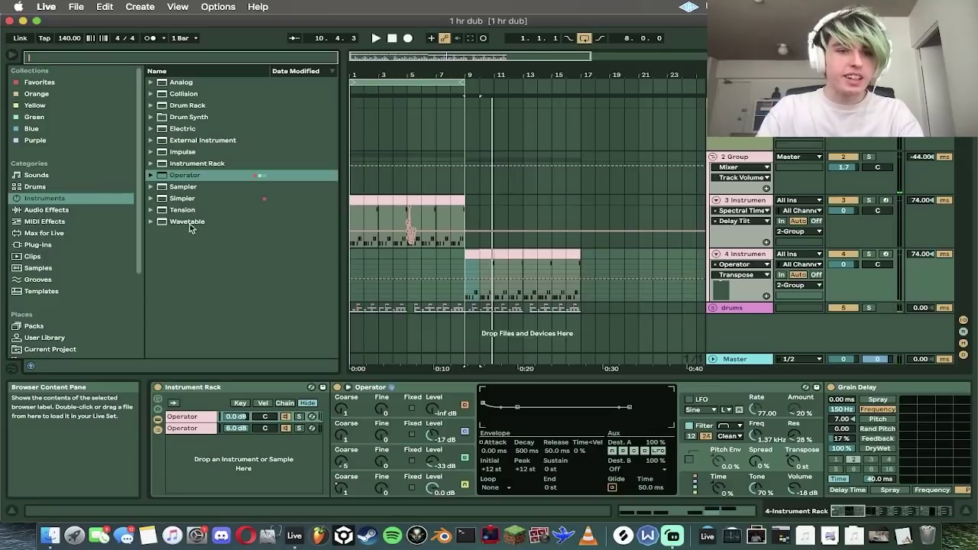
drag(189, 227, 631, 327)
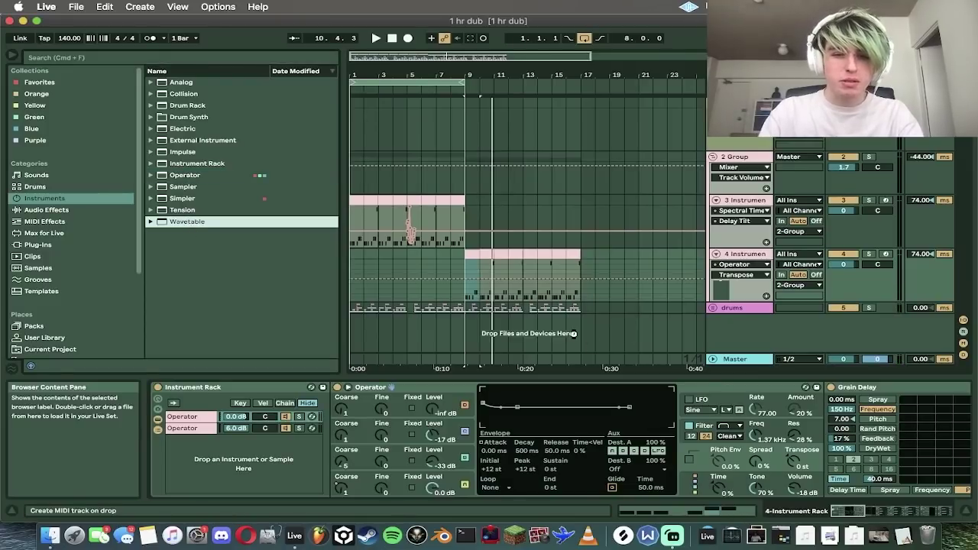
drag(573, 333, 575, 334)
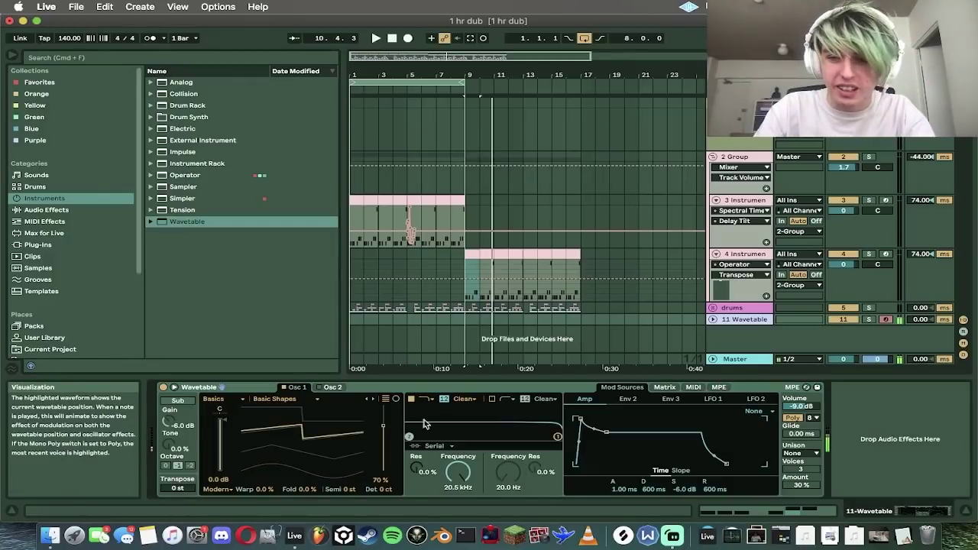
Step: Set Wavetable's unison to Noise with 8 voices and 100% amount, and the amp envelope's sustain to -2.5 dB
click(801, 453)
click(800, 423)
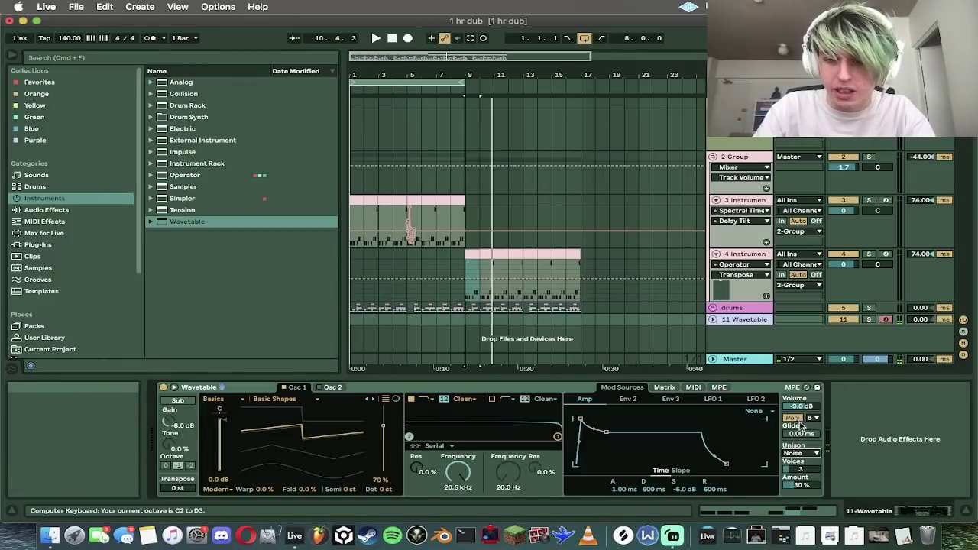
drag(806, 486, 807, 428)
key(x)
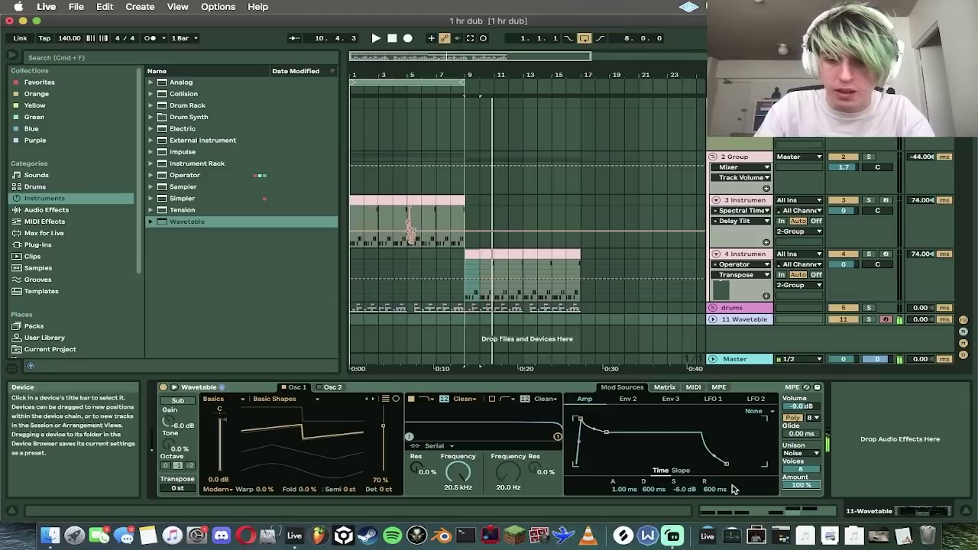
drag(679, 489, 679, 486)
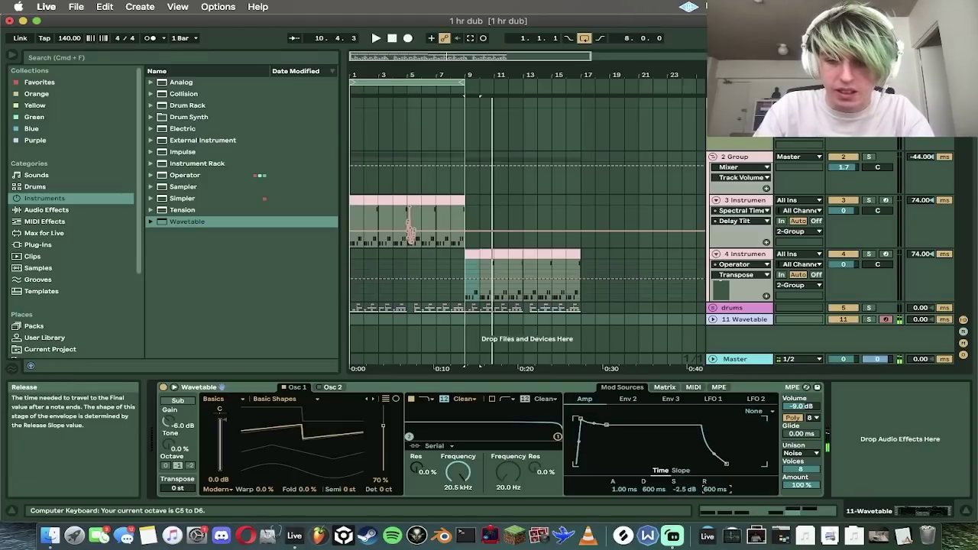
Step: Adjust Env 2's decay in Wavetable and modulate the pitch with Env 2 by 14.2
click(664, 387)
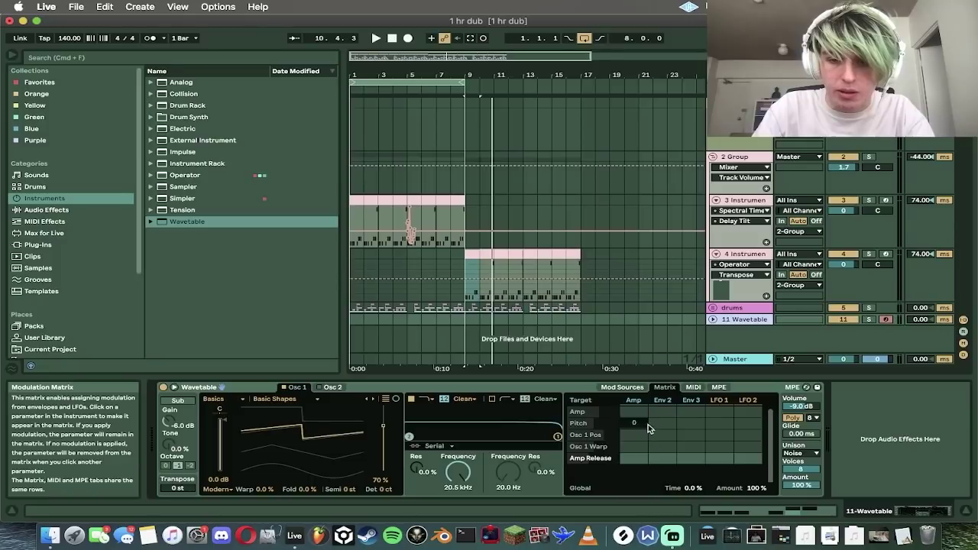
drag(662, 424, 662, 405)
click(662, 401)
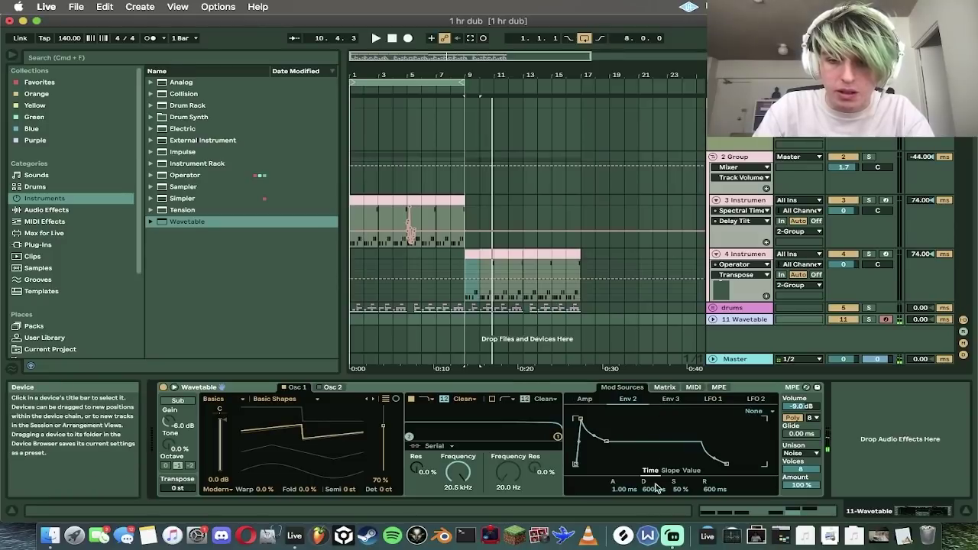
drag(656, 488, 656, 470)
click(664, 388)
drag(671, 422, 671, 436)
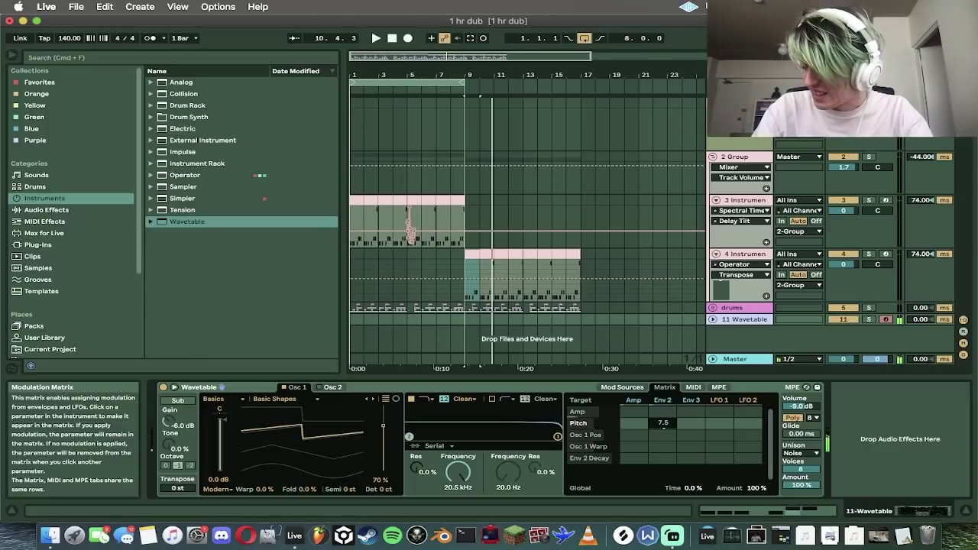
drag(662, 423, 662, 405)
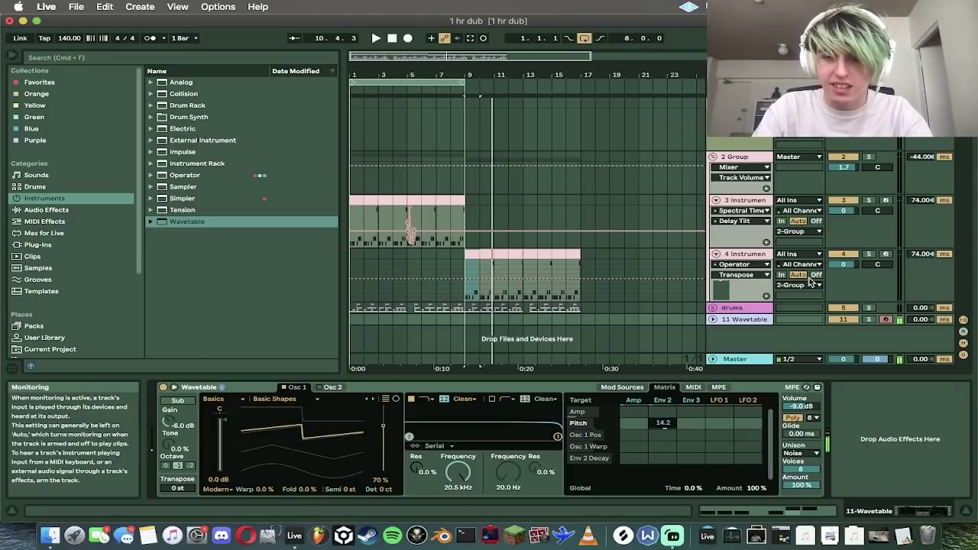
Step: Set the Wavetable track's volume to -12.1 dB during playback and lower its unison amount to 27%
key(space)
click(713, 319)
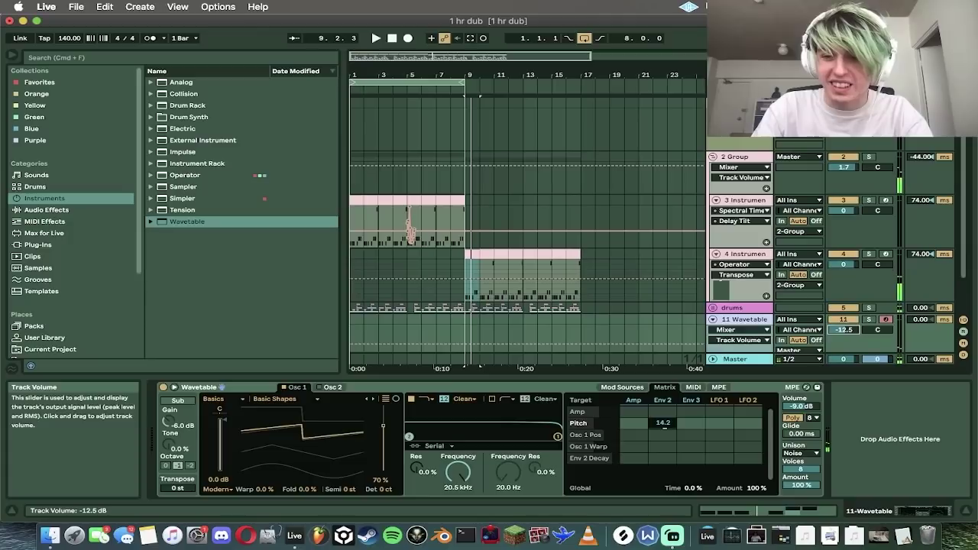
drag(844, 330, 843, 334)
key(space)
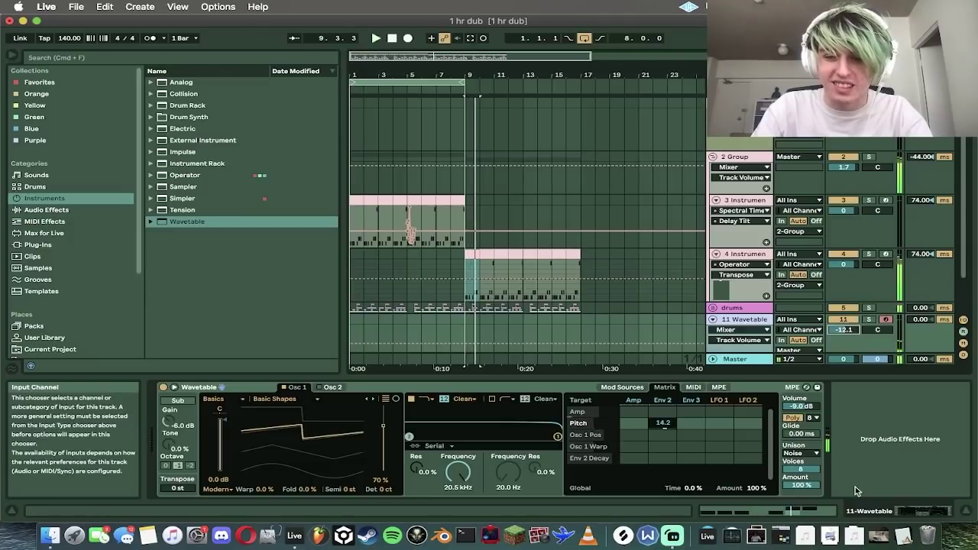
click(801, 485)
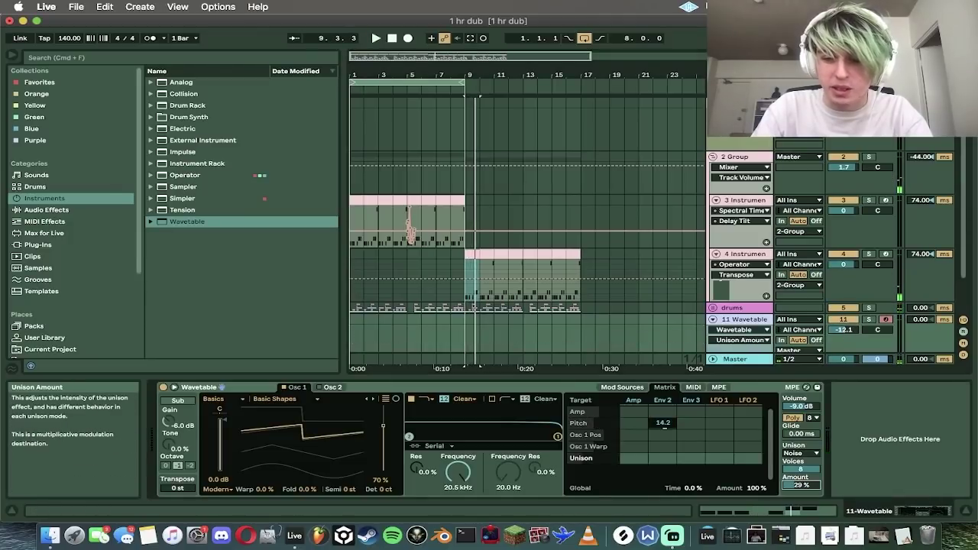
key(z)
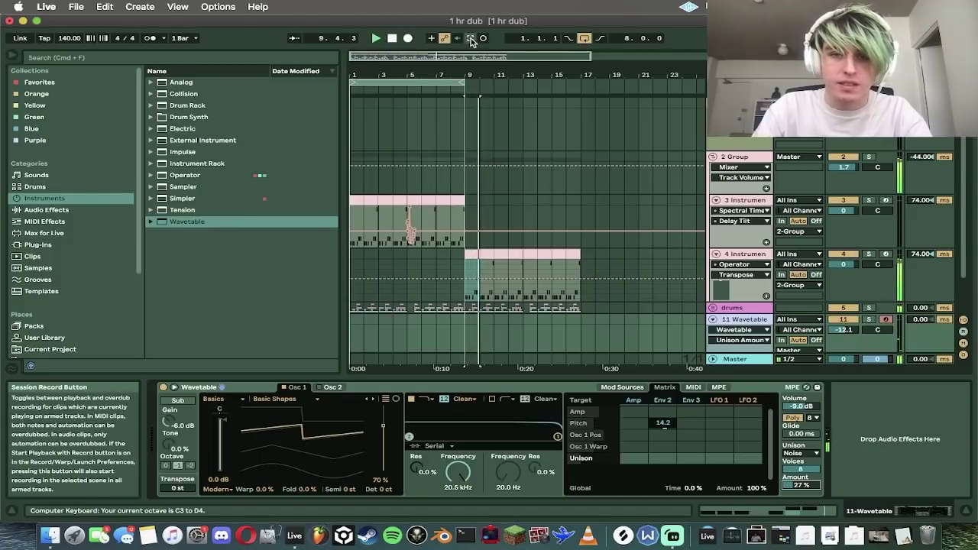
Step: Repeat the bar 9 Wavetable clip at bars 11, 13 and 15, and move its track into the group above the copied Instrument Rack
click(471, 324)
click(500, 325)
key(super+v)
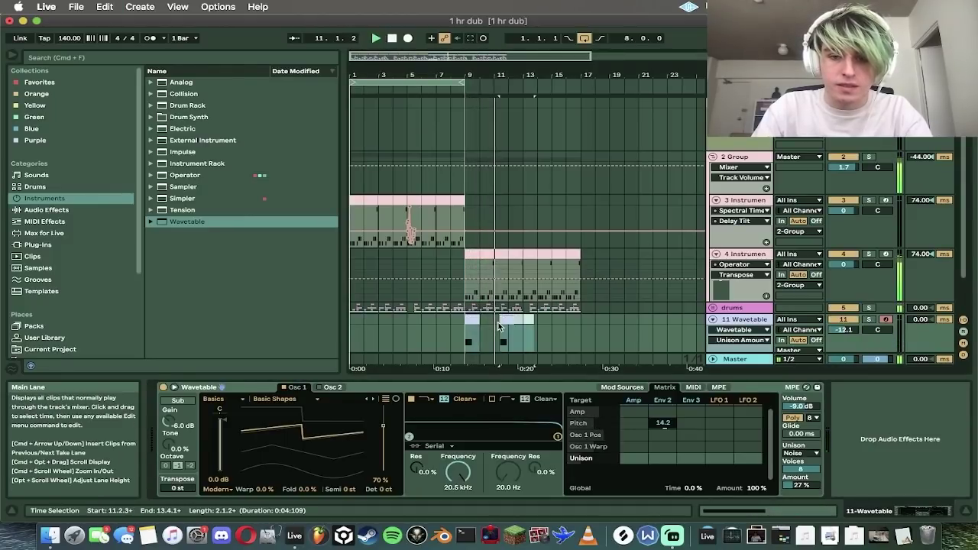
key(super+d)
key(super+d)
key(super+d)
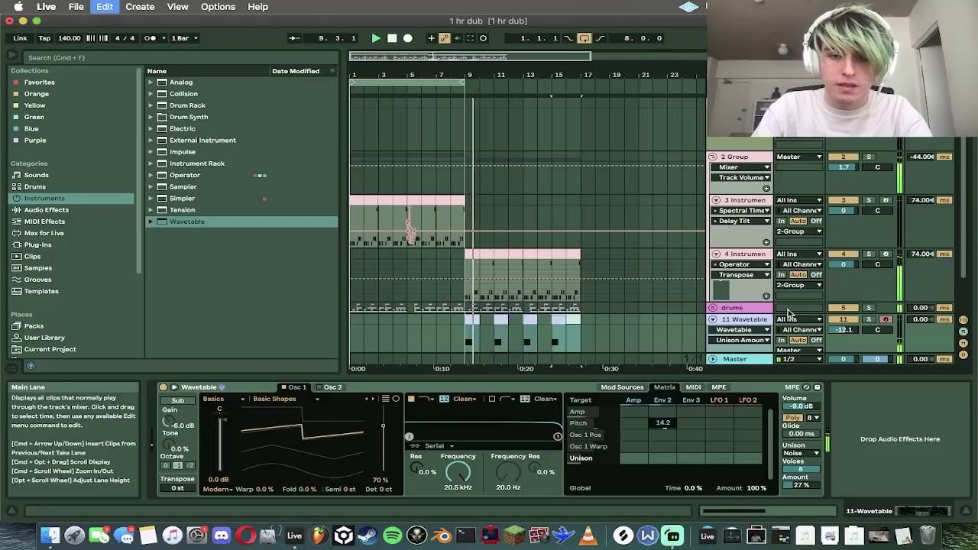
drag(768, 321, 745, 252)
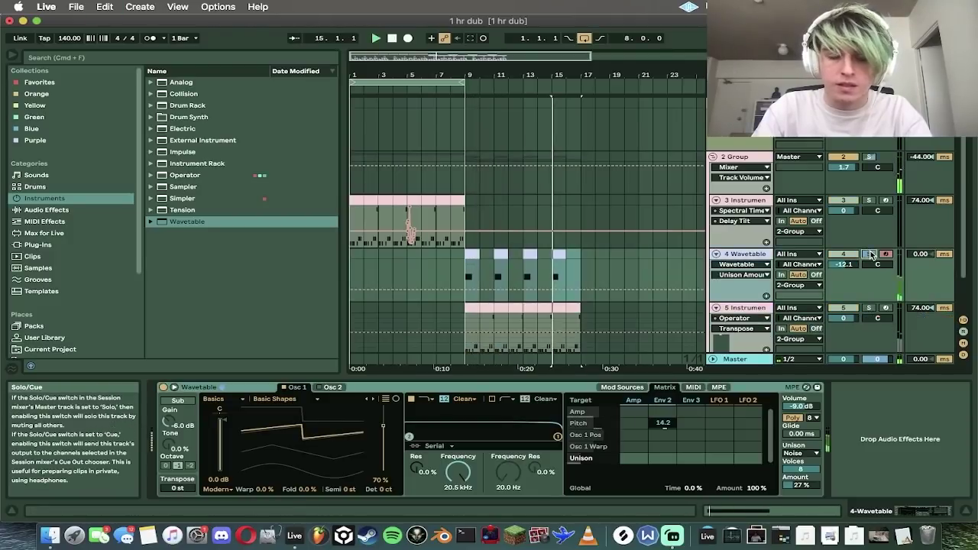
Step: Add a Reverb to the Wavetable track with 100% dry/wet and a size of 0.22, and play the sound
click(58, 211)
scroll(243, 276, down, 10)
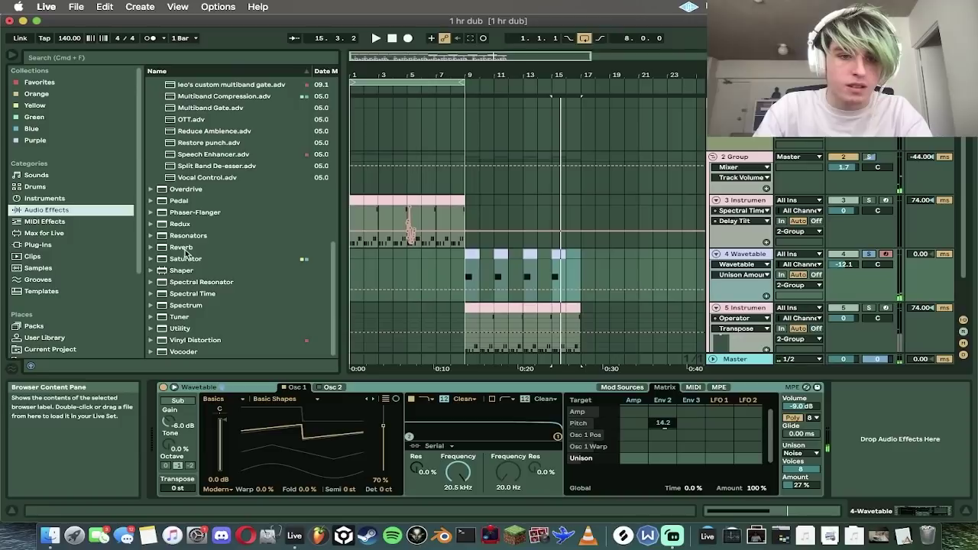
click(98, 245)
click(58, 209)
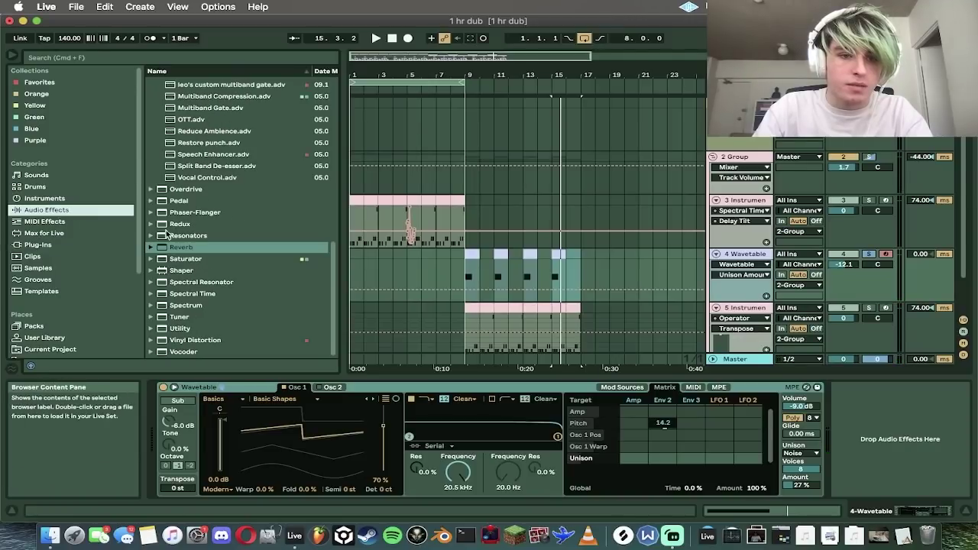
double_click(182, 247)
click(946, 483)
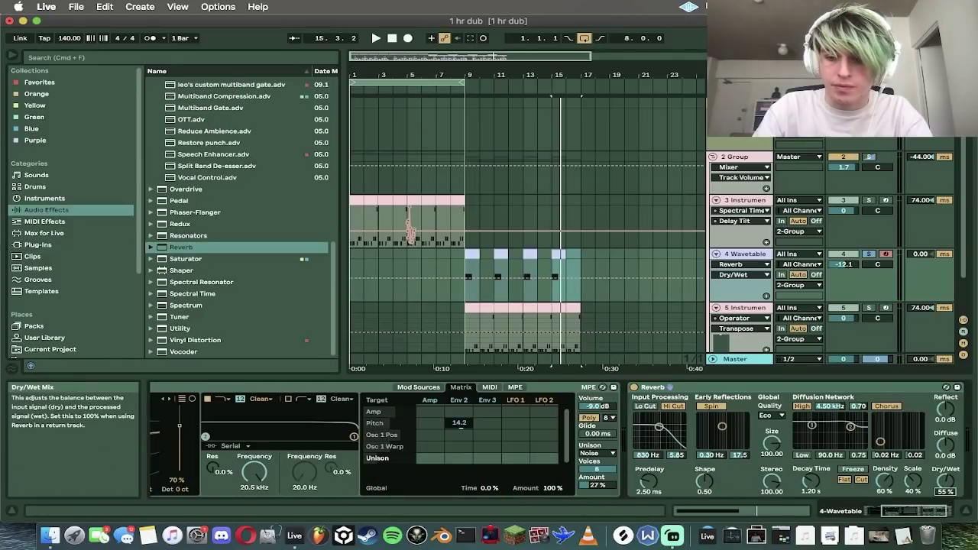
drag(772, 444, 771, 528)
key(space)
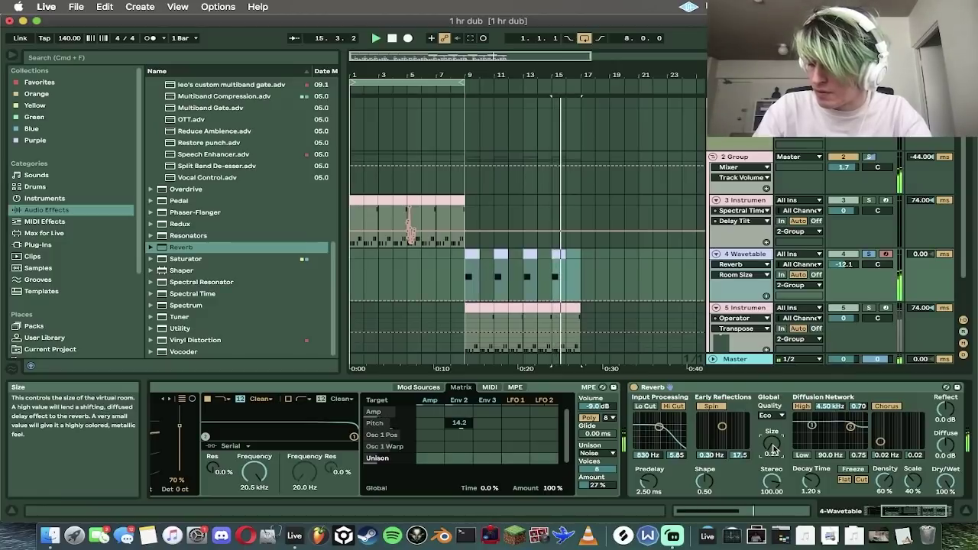
key(space)
Step: Add an Amp effect after the Reverb on the Wavetable track
click(231, 97)
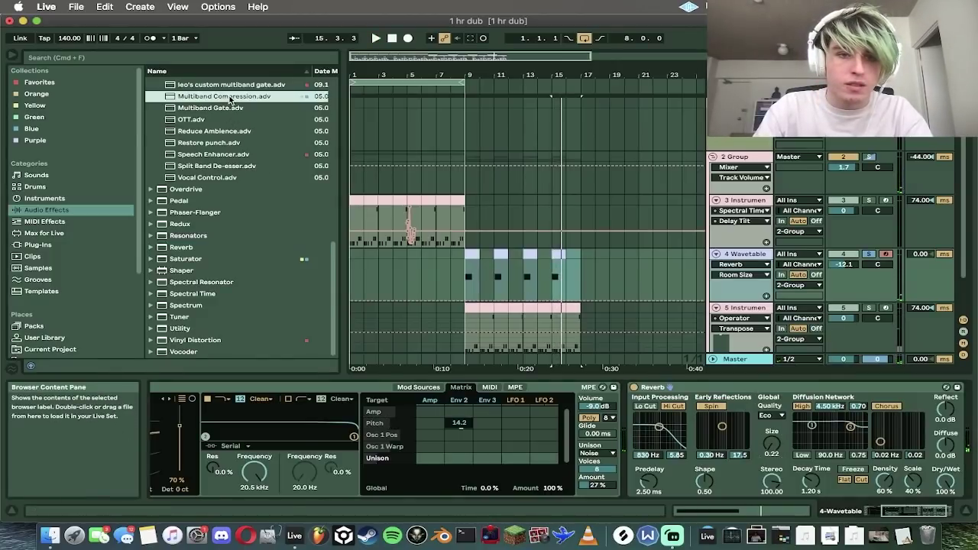
scroll(230, 99, up, 10)
double_click(214, 82)
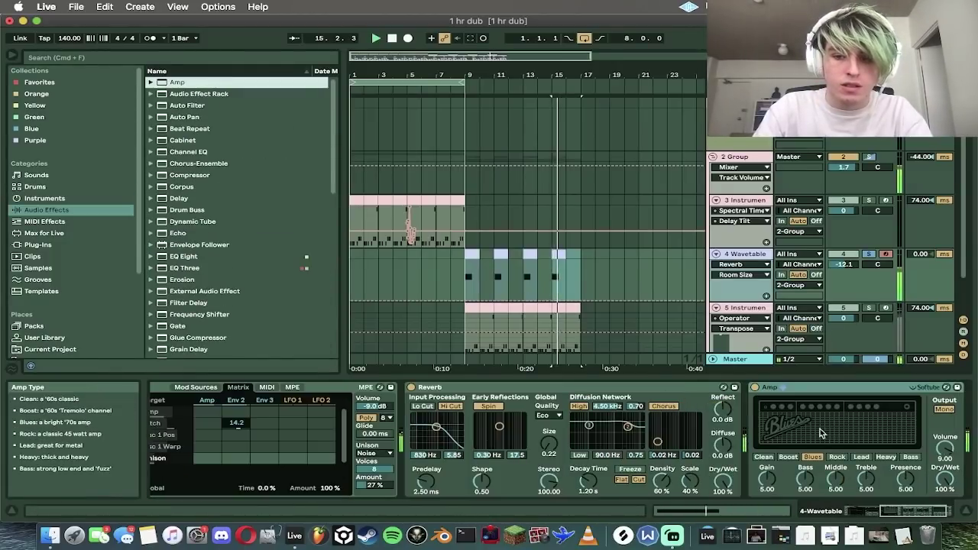
Step: Unsolo the Wavetable track, play from bar 9 and set the track's volume to -10.3 dB
click(869, 255)
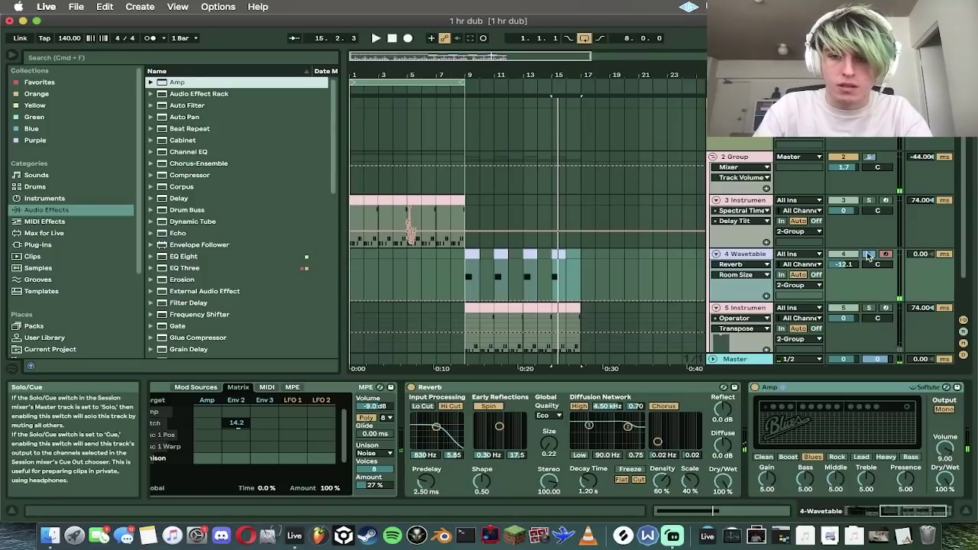
key(space)
click(465, 262)
key(space)
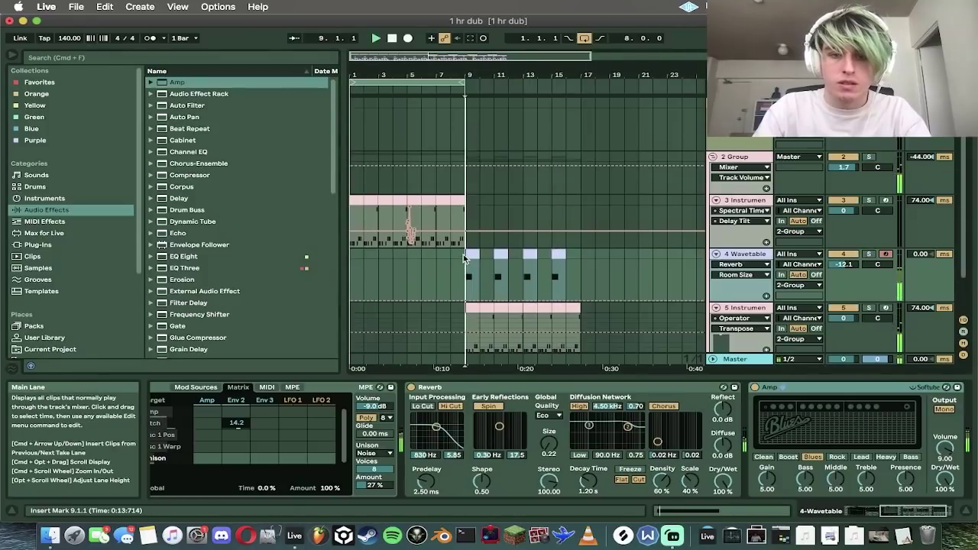
drag(845, 264, 845, 259)
scroll(690, 260, down, 2)
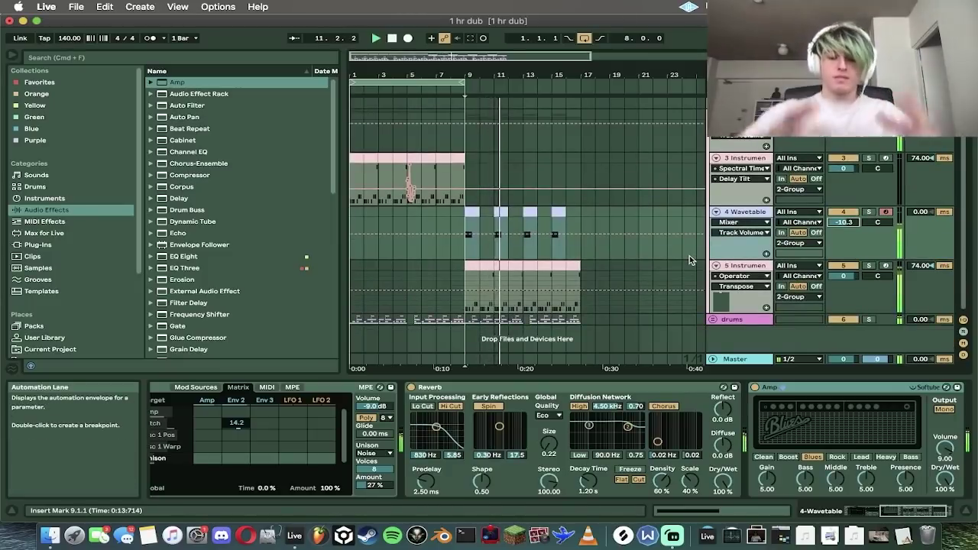
Step: Search the plug-ins for "side" and load the SideWidener VST after the Amp on the Wavetable track
click(35, 256)
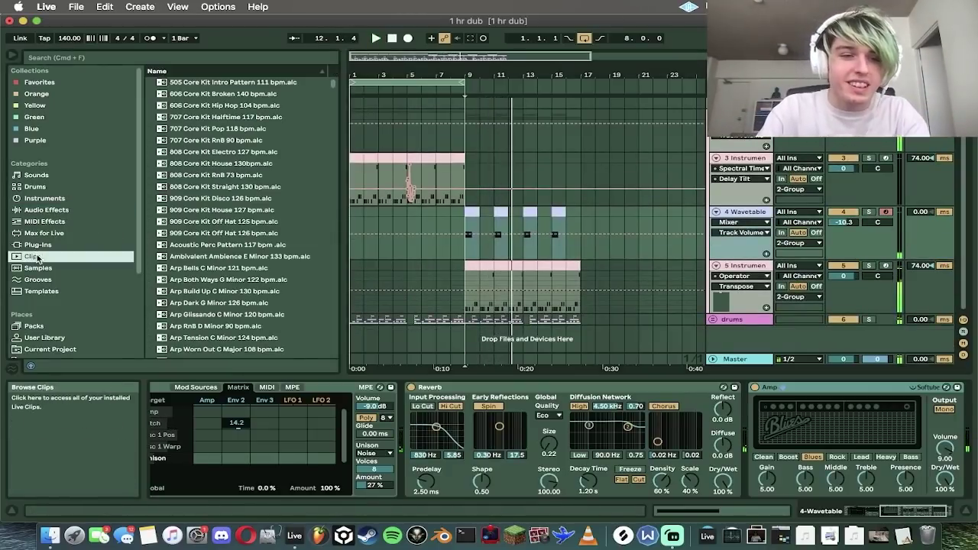
click(37, 245)
click(205, 58)
text(soid)
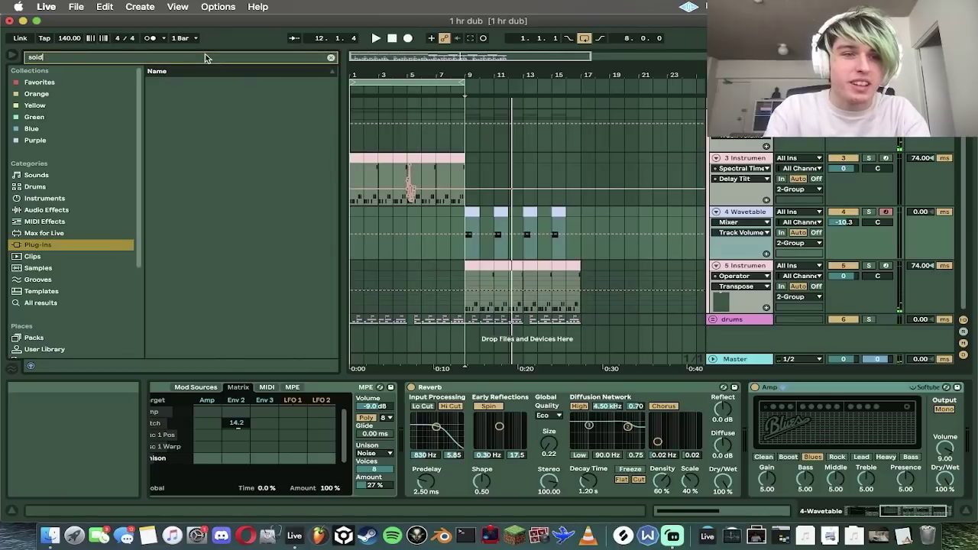
text(e)
click(150, 108)
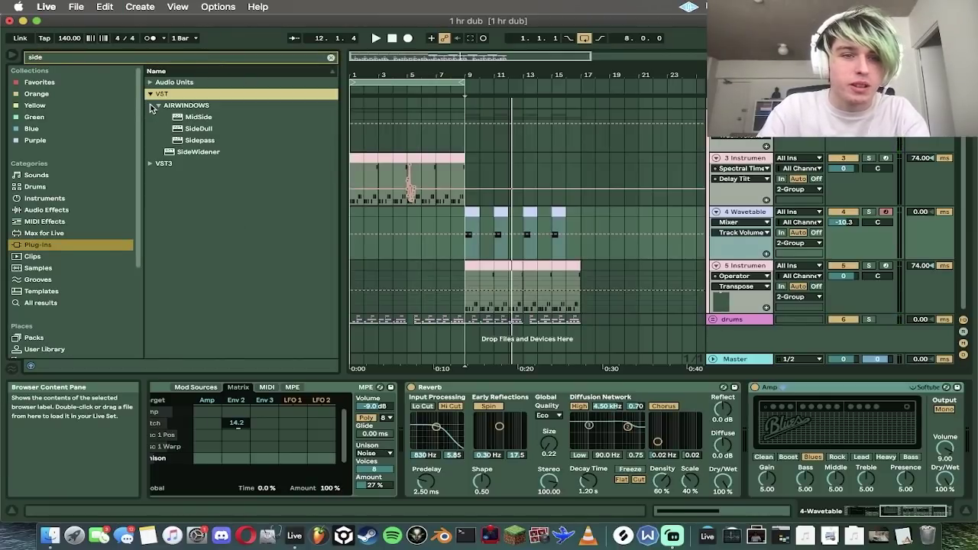
click(195, 152)
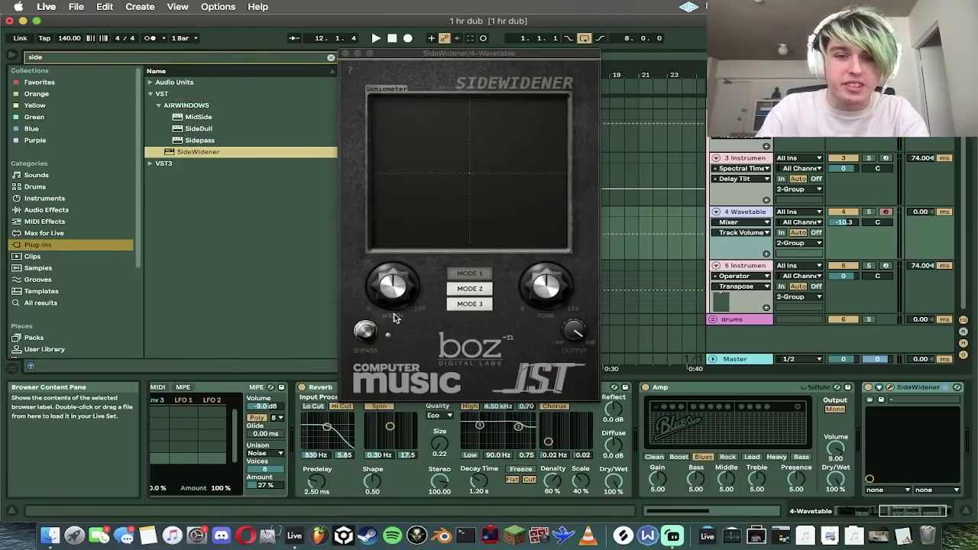
Step: Set SideWidener's width to 76 on the Wavetable track, lower the track volume to -14.4 dB and close the plug-in window
click(394, 298)
key(space)
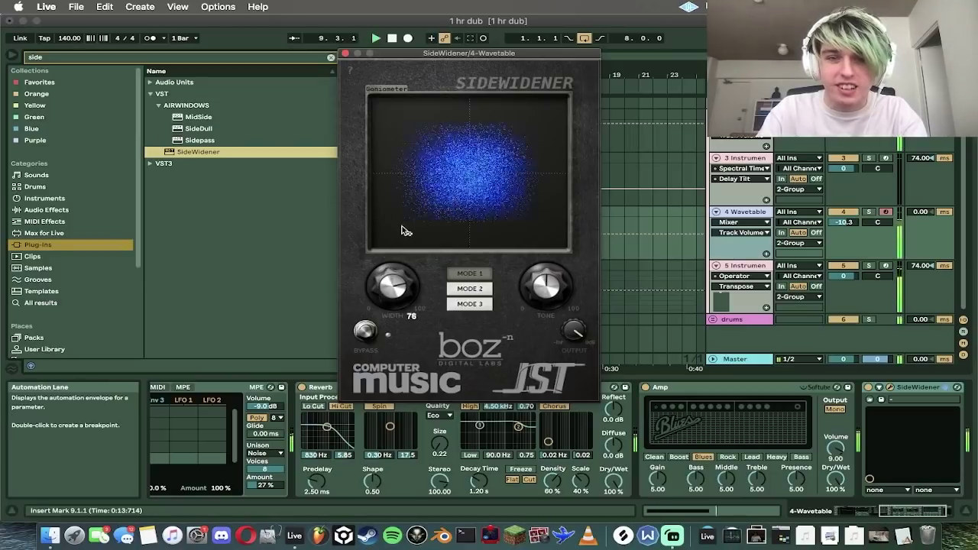
drag(844, 222, 844, 229)
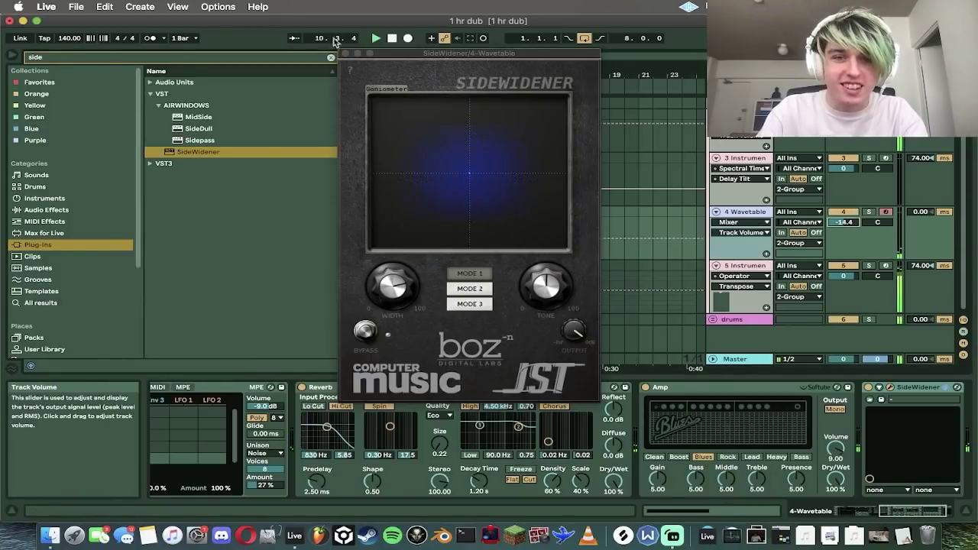
click(344, 53)
click(465, 216)
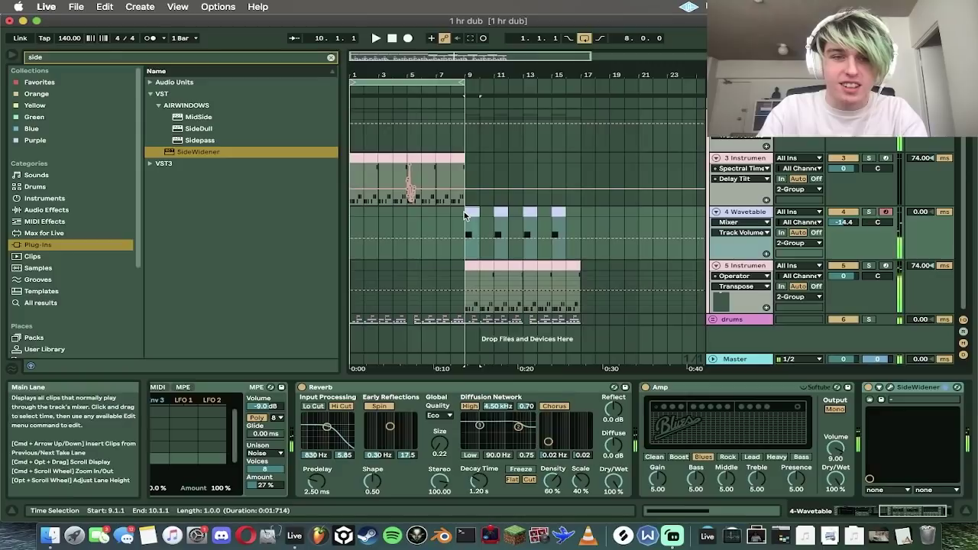
Step: Find Live's Delay audio effect in the browser and add it to the end of the Wavetable track's device chain
click(330, 57)
text(delay)
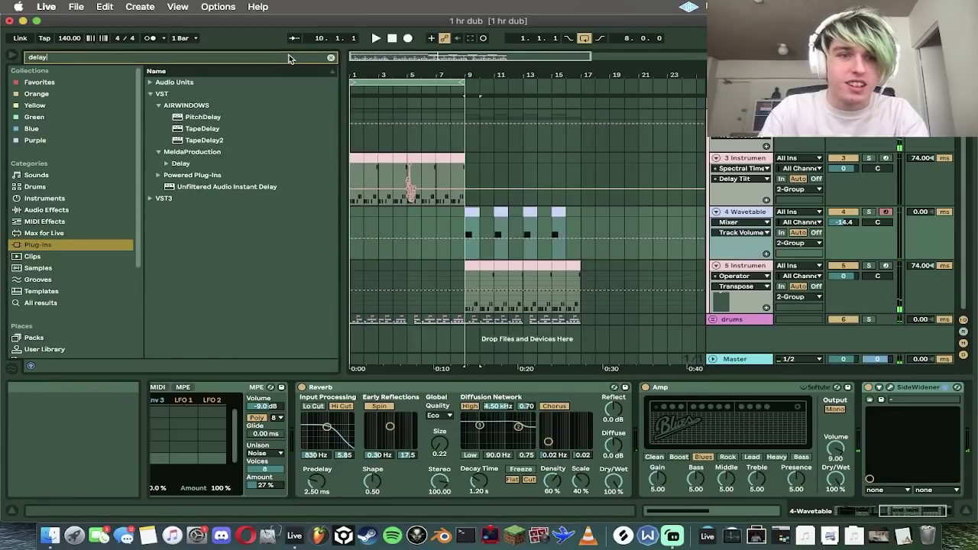
click(45, 211)
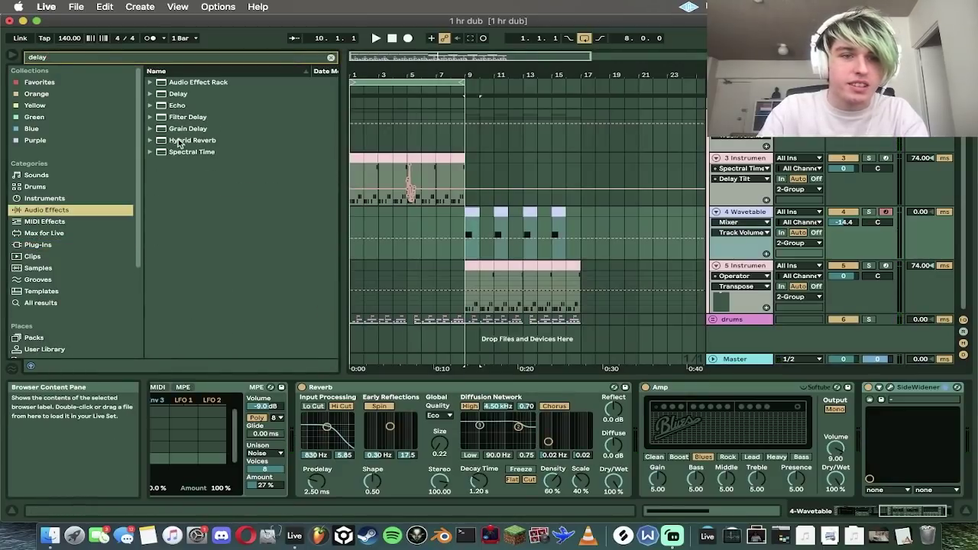
double_click(182, 94)
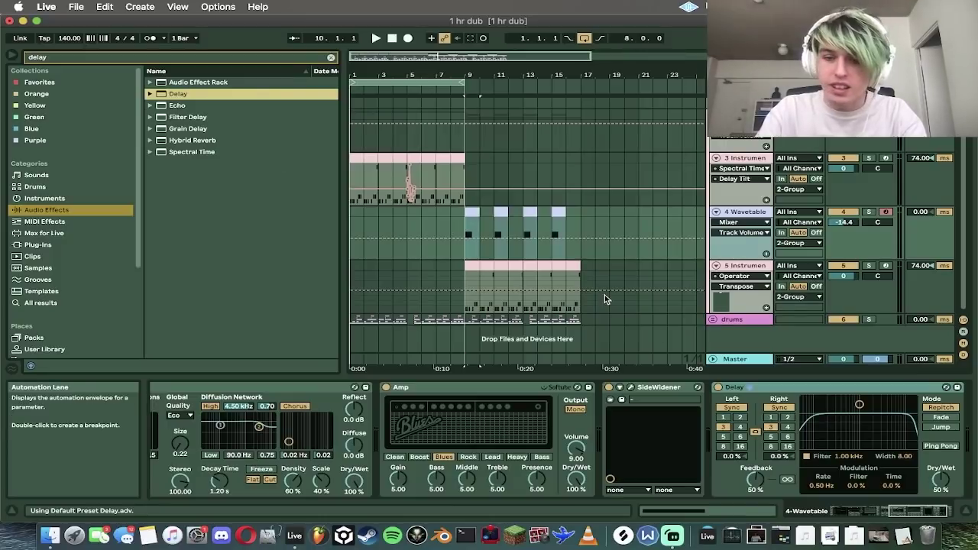
Step: Set the Delay to 4 sixteenths on both channels, with feedback at 67% and dry/wet at 39%
click(740, 426)
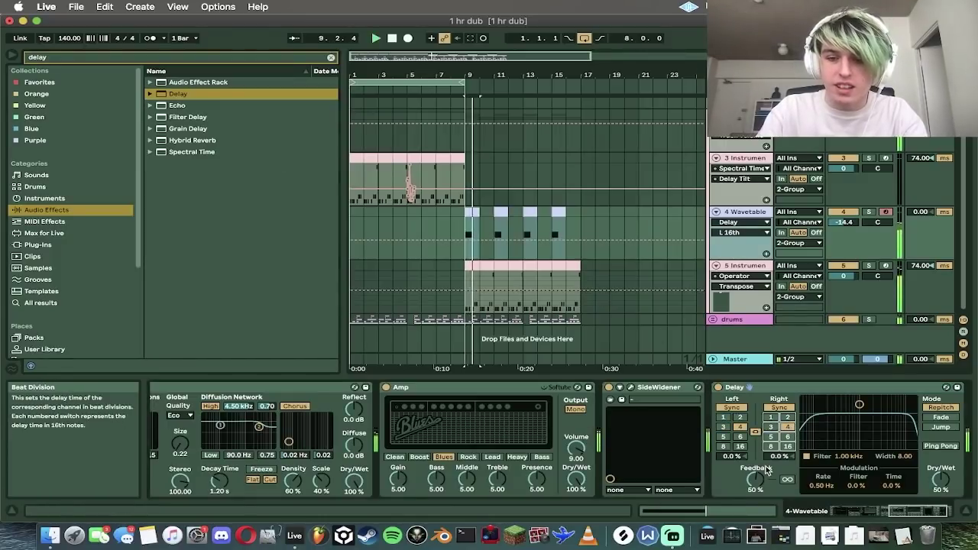
drag(755, 479, 780, 451)
drag(941, 479, 941, 491)
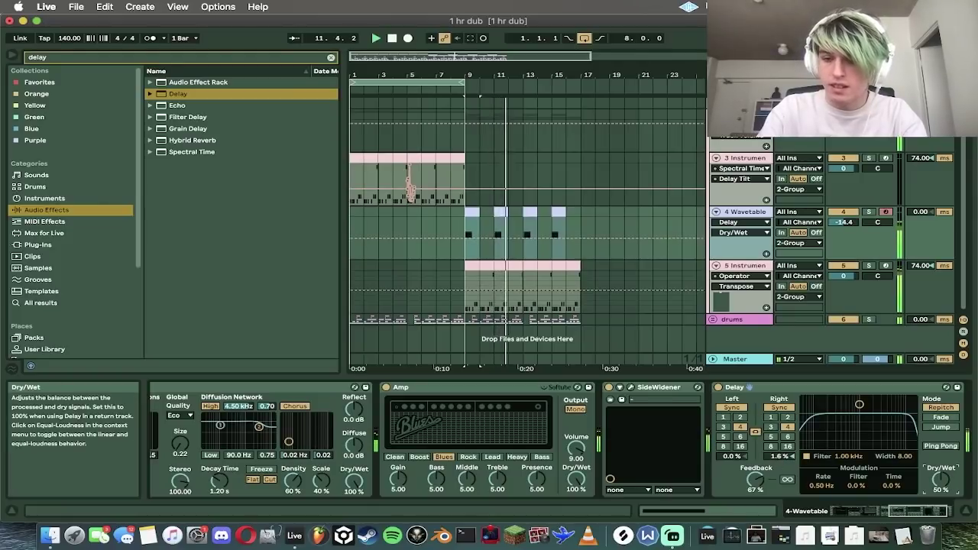
Step: Loop the full 16 bars from bar 1 to bar 17 and lower the Wavetable track volume to -17.8 dB
drag(578, 209, 394, 210)
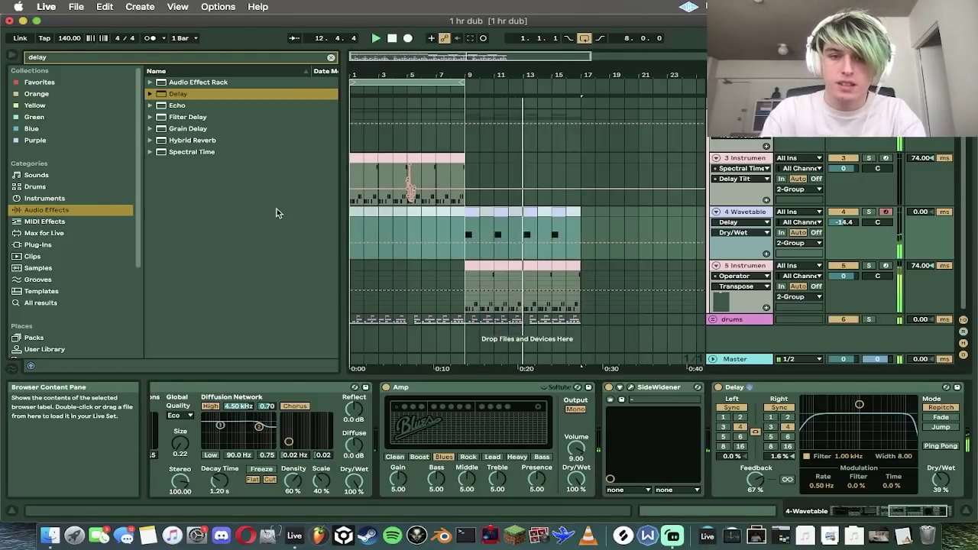
drag(844, 221, 856, 224)
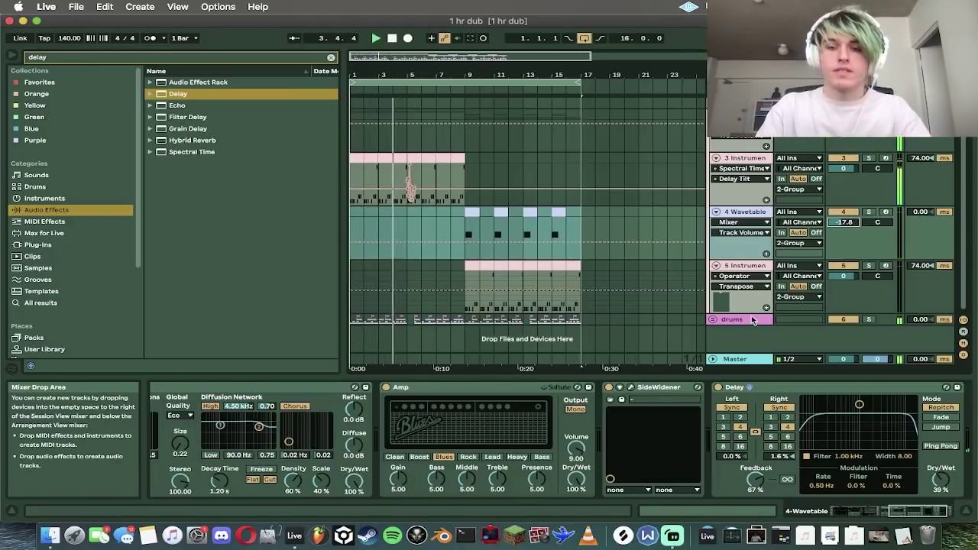
Step: Add the Drum Buss audio effect to the drums group
click(753, 319)
click(331, 57)
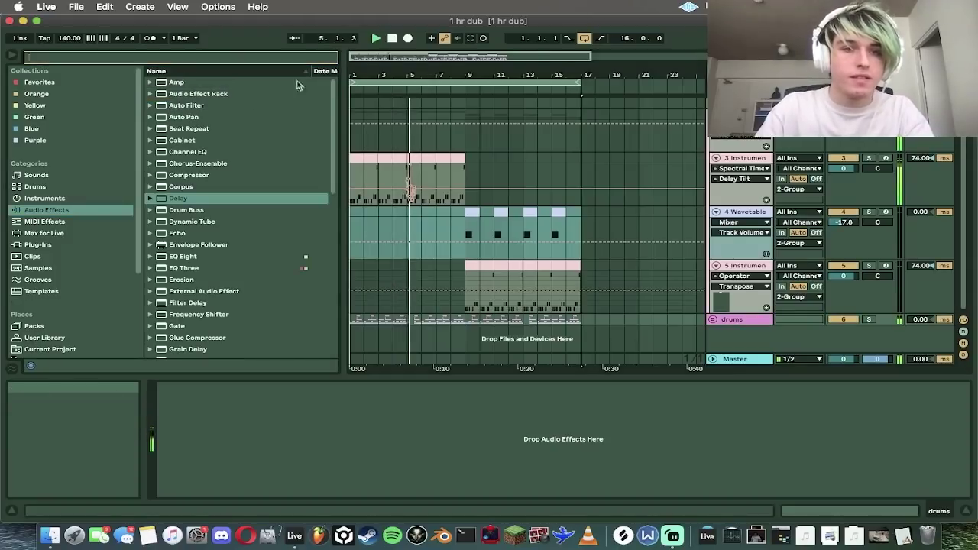
double_click(198, 210)
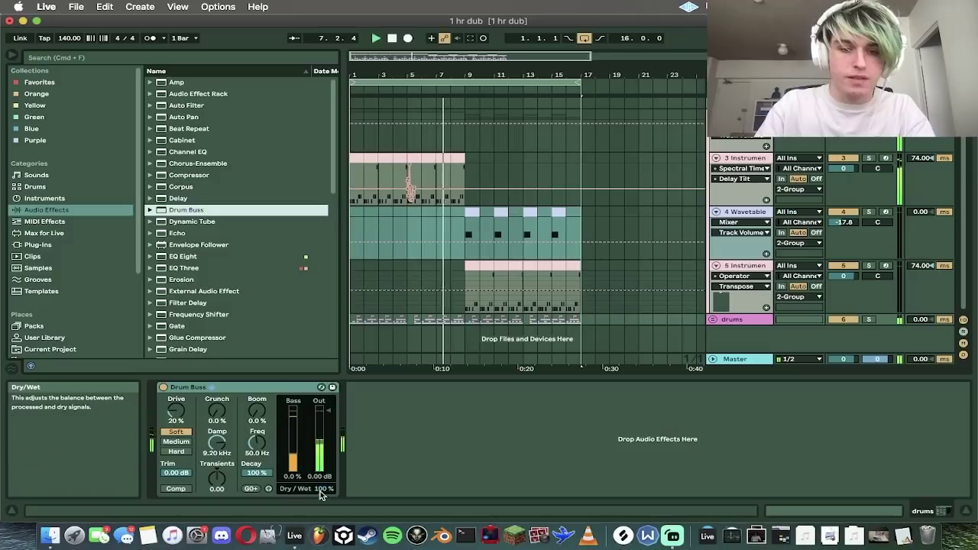
Step: Set Drum Buss transients to 0.14, crunch to 15% and dry/wet to 70%, and save the set
drag(314, 489, 314, 508)
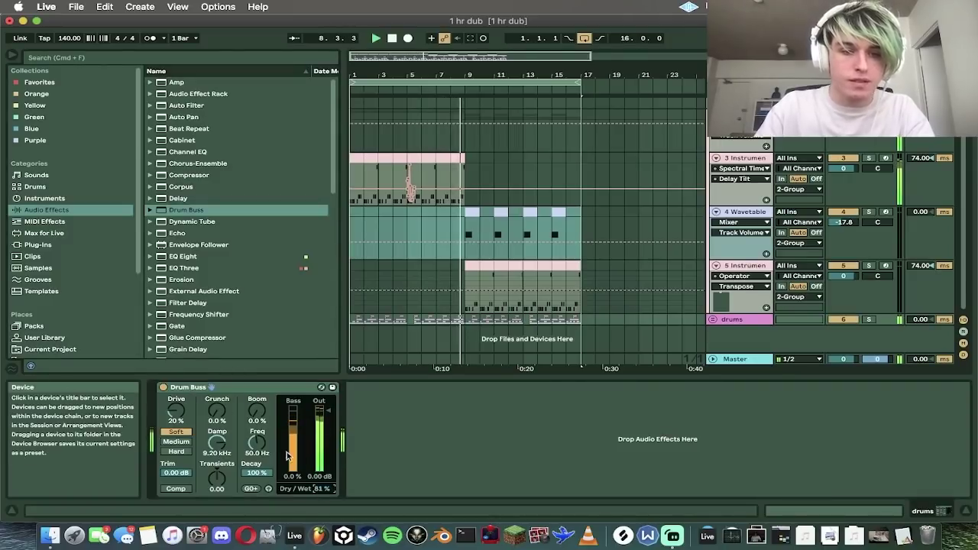
drag(217, 479, 223, 476)
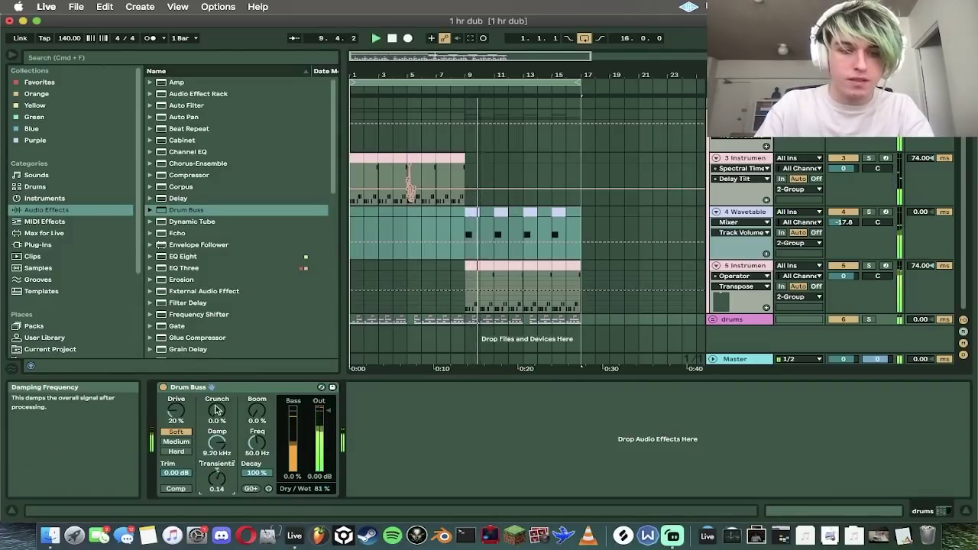
drag(217, 414, 237, 424)
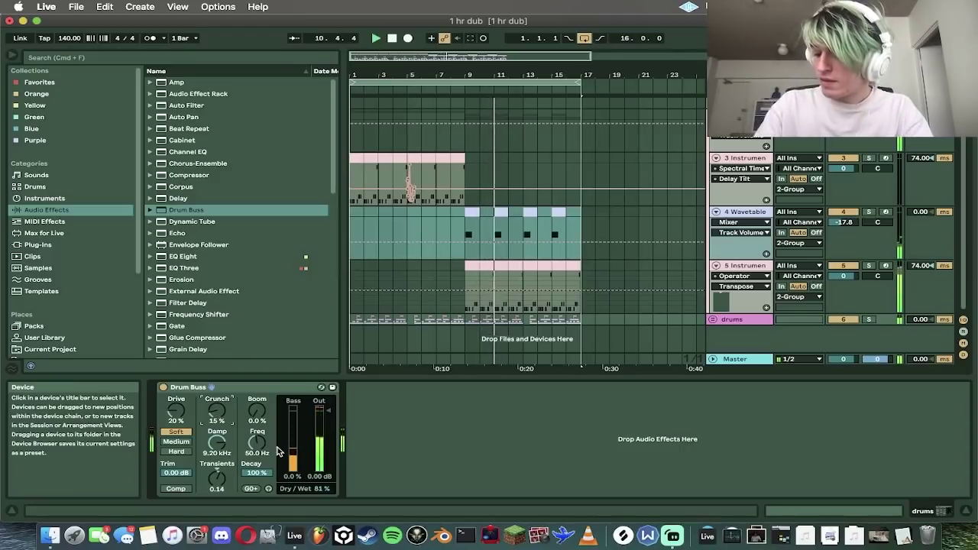
click(321, 489)
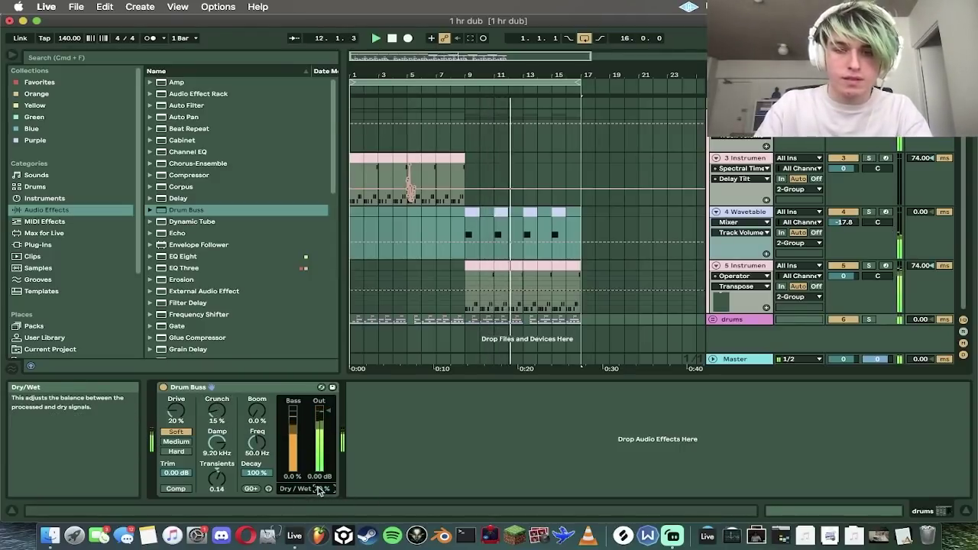
key(super+s)
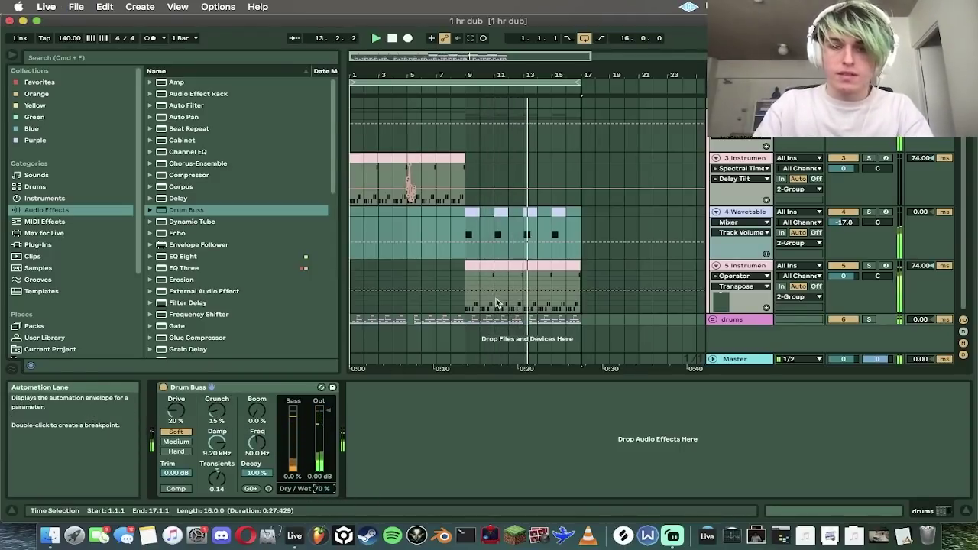
Step: Fold the Wavetable track, the instrument group and the audio track so the arrangement shows only compact lanes during playback
key(minus)
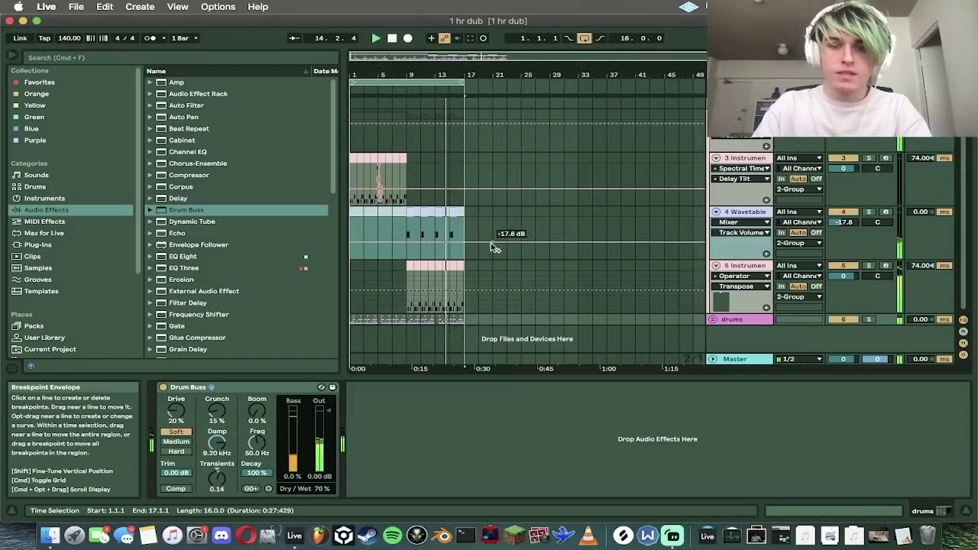
click(450, 334)
key(super+a)
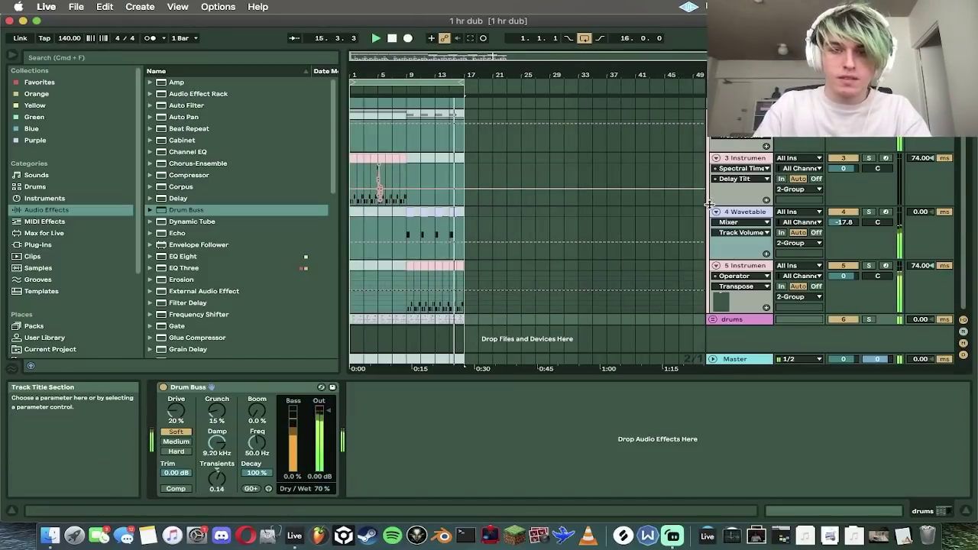
click(716, 212)
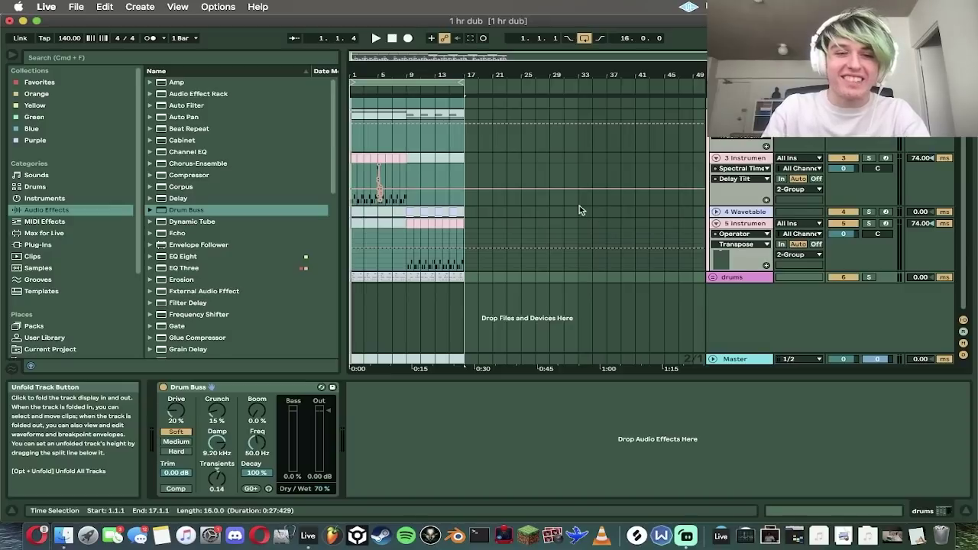
drag(460, 301, 351, 102)
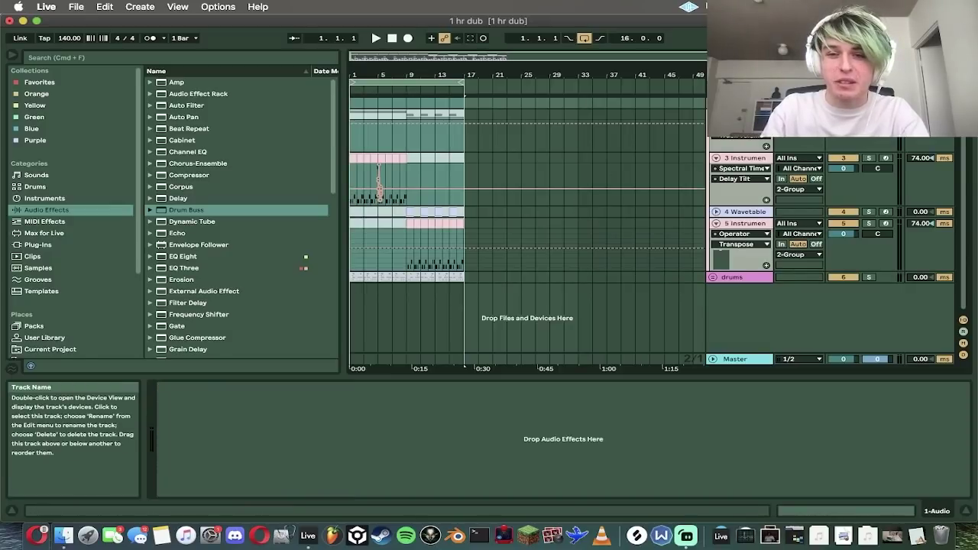
key(space)
click(716, 114)
click(730, 102)
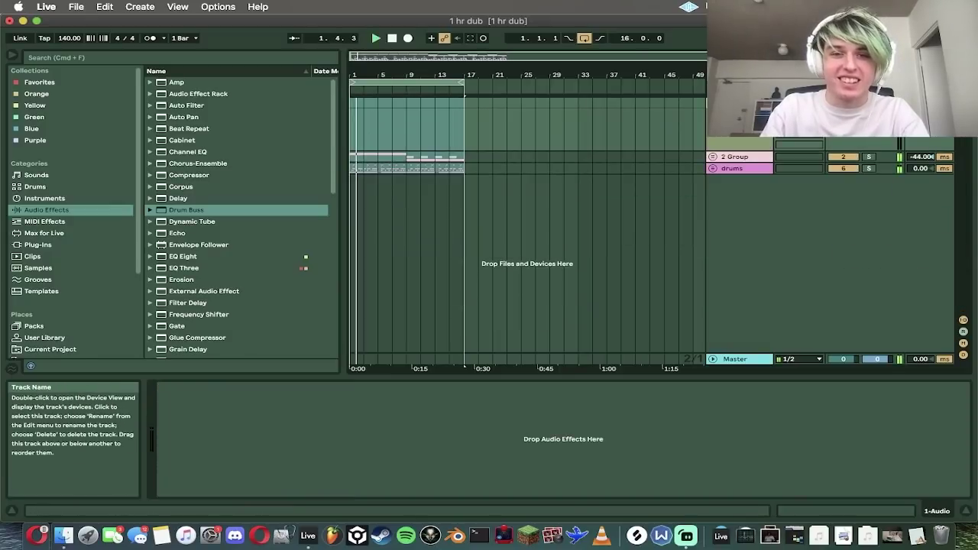
click(713, 103)
Step: Find the VST plug-in Pancz and load it after Drum Buss on the drums group, moving its window clear of the webcam area
click(729, 126)
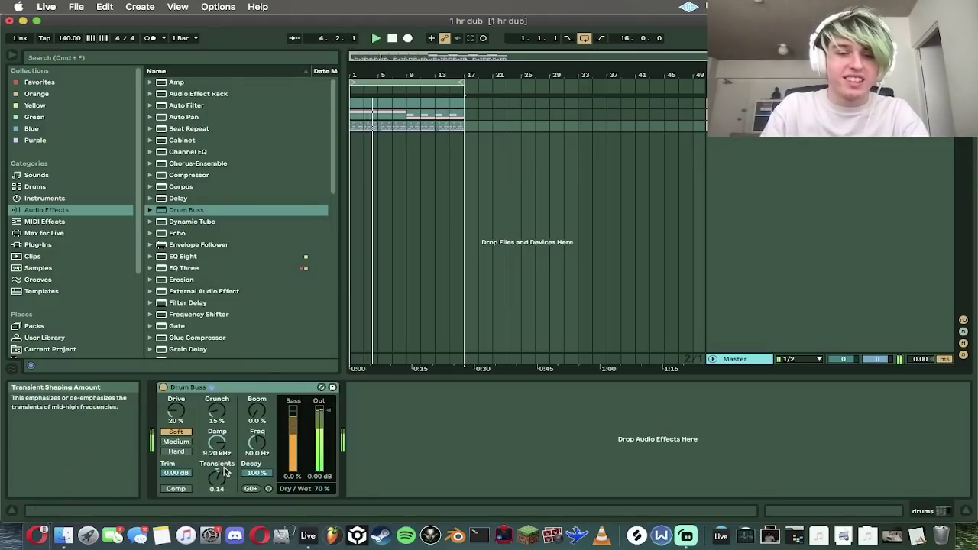
click(37, 244)
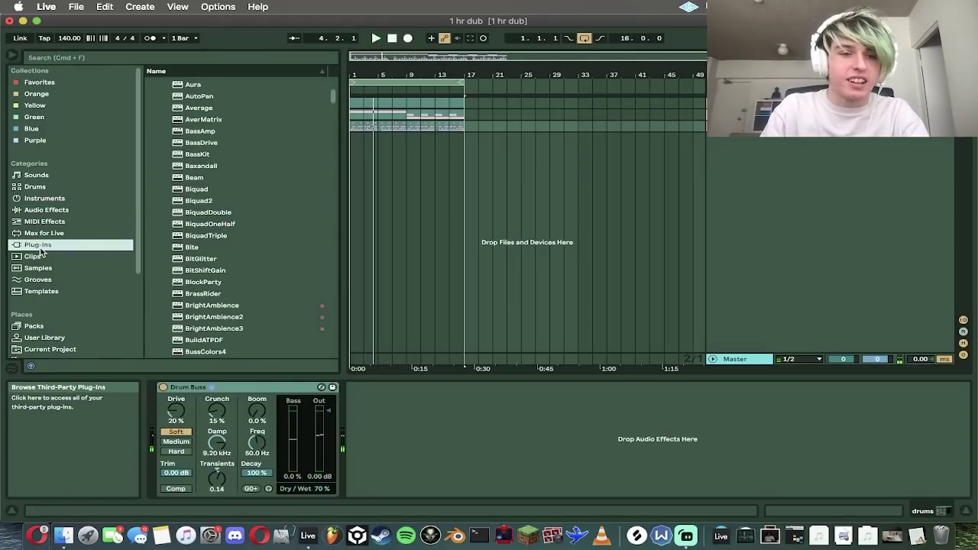
click(231, 61)
text(pancz)
click(203, 105)
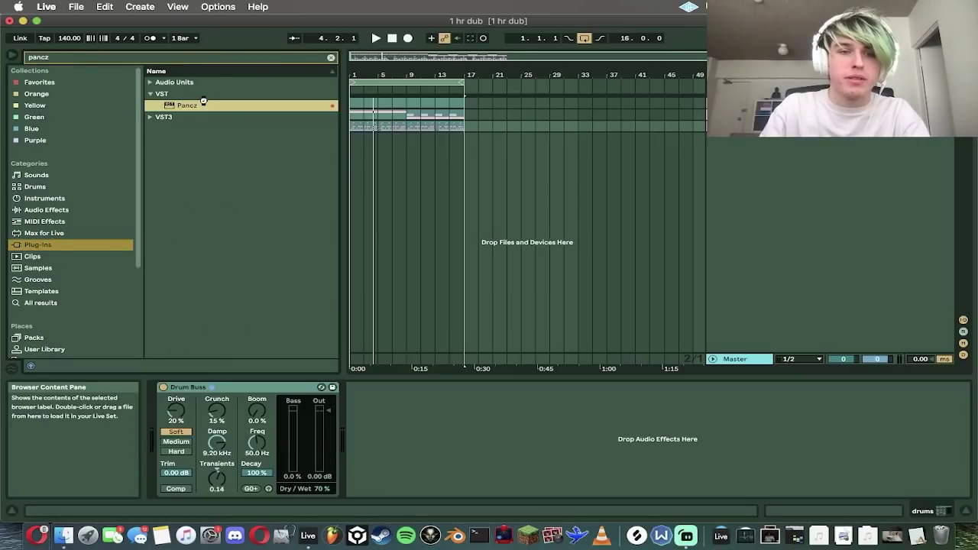
drag(477, 161, 478, 162)
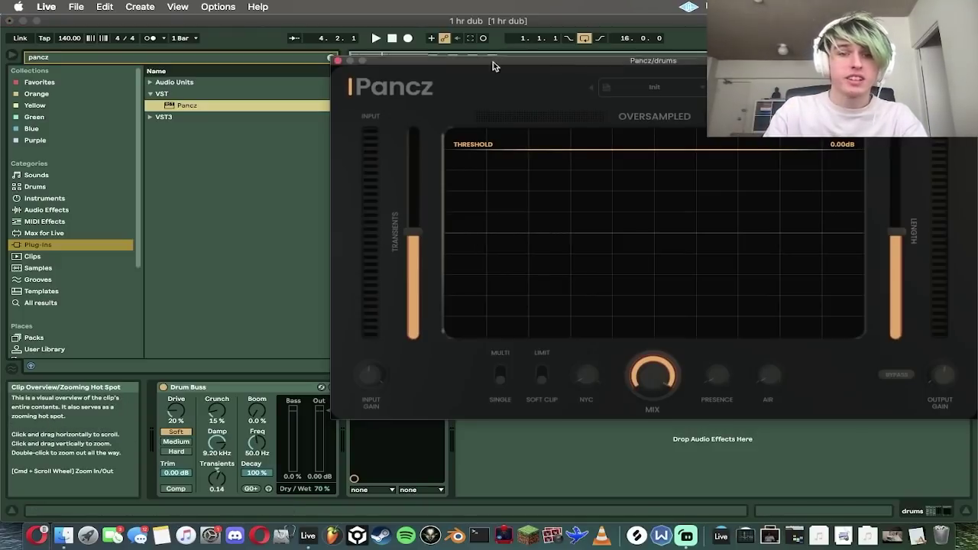
drag(497, 61, 293, 120)
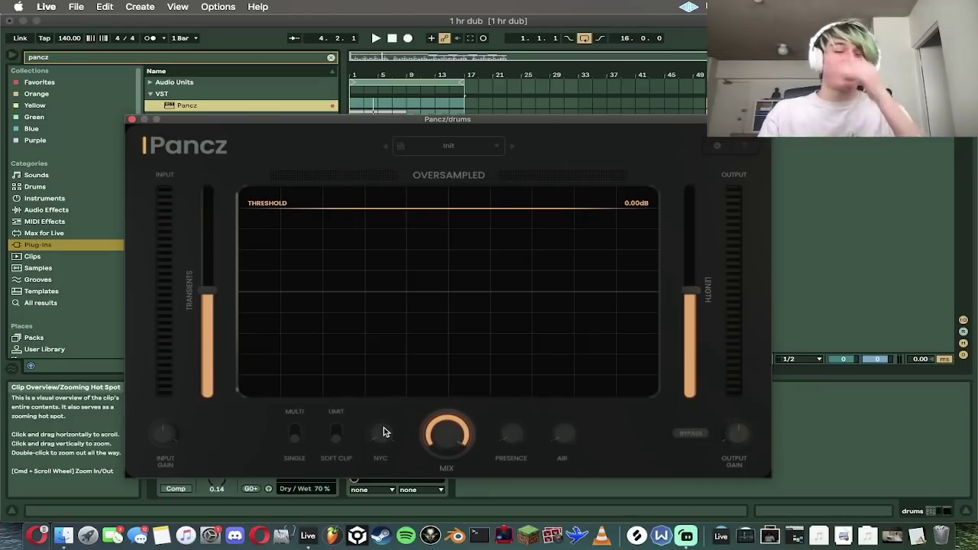
Step: During playback, raise Pancz's NYC amount slightly, set the threshold to -1.68 dB, lower the transients and set the length to 0.15
key(space)
drag(383, 432, 388, 399)
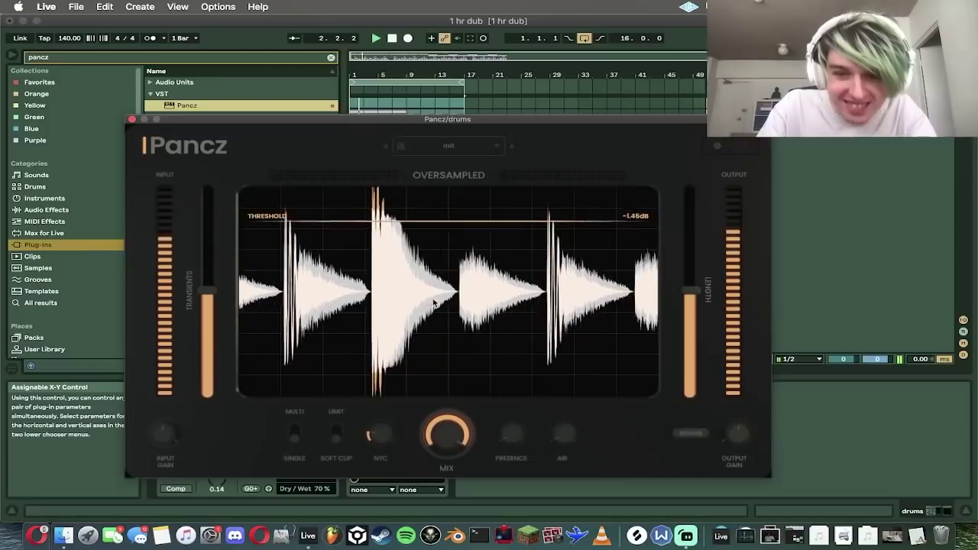
drag(207, 291, 206, 311)
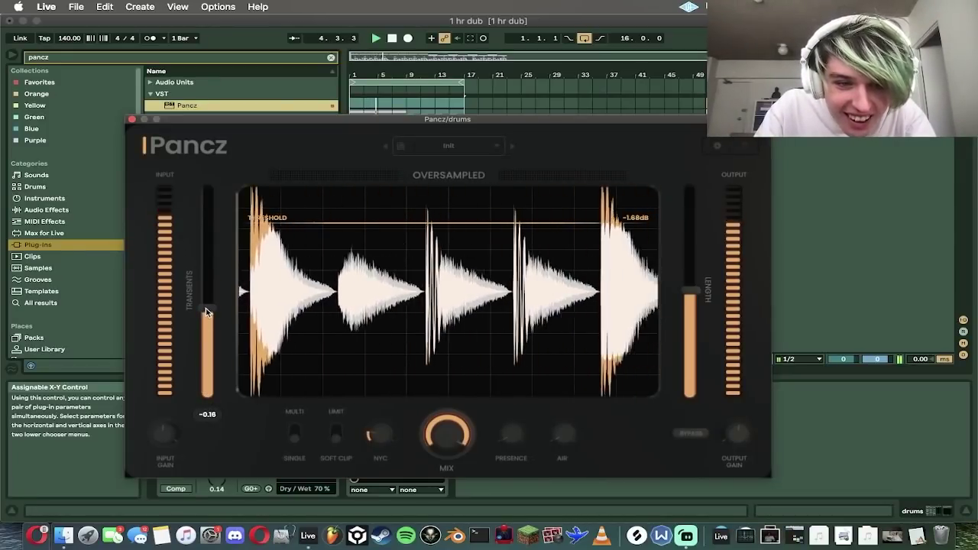
drag(697, 249, 697, 278)
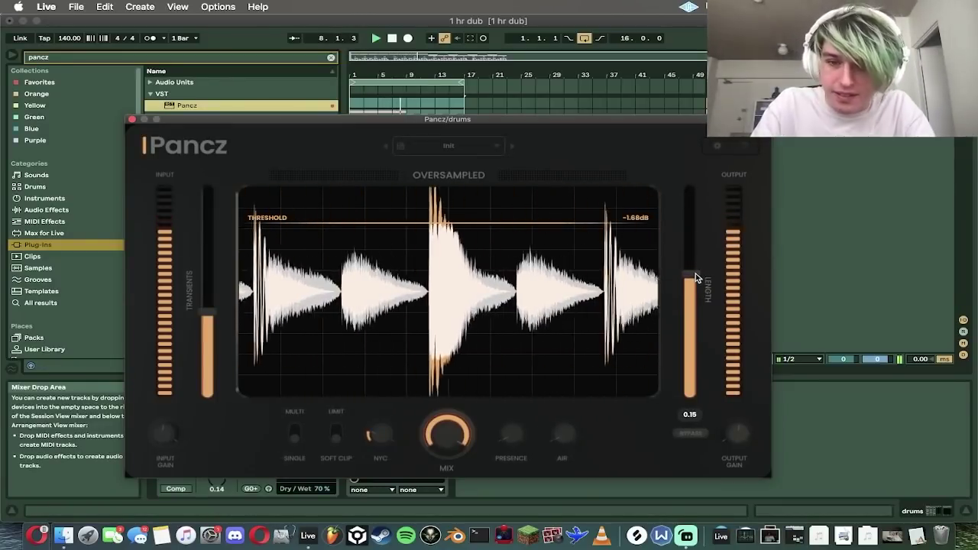
Step: Reduce Pancz's mix, add a little presence and air, set the threshold to -5.06 dB and close the plug-in window
drag(467, 440, 469, 468)
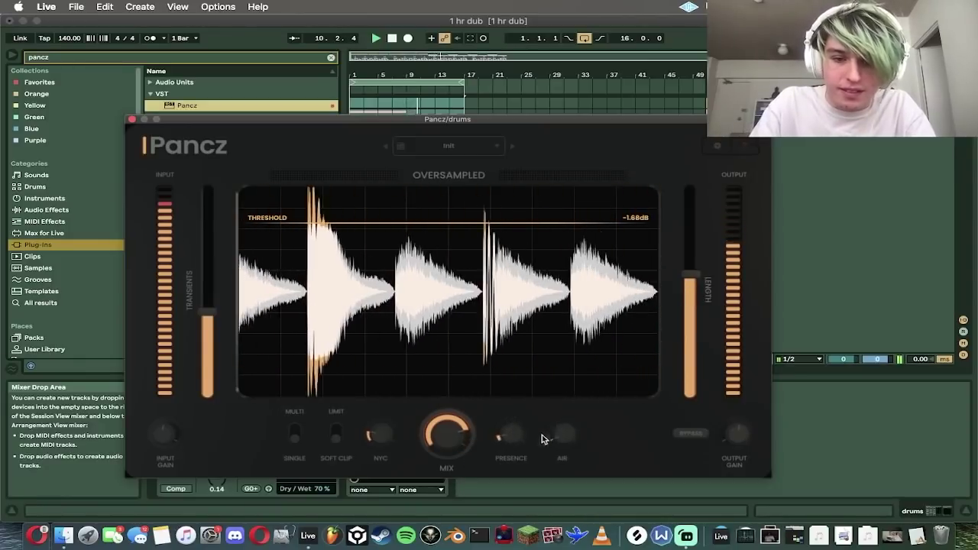
drag(567, 435, 568, 427)
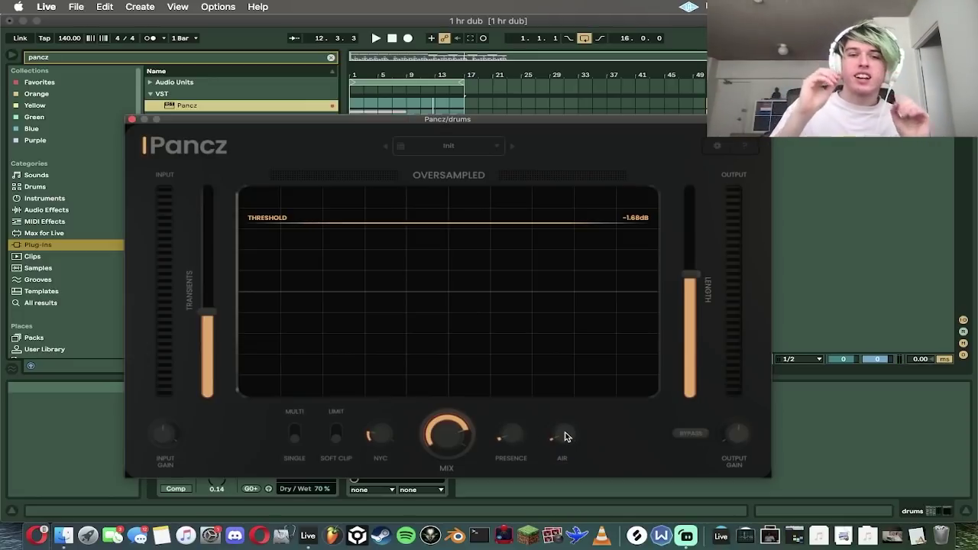
key(space)
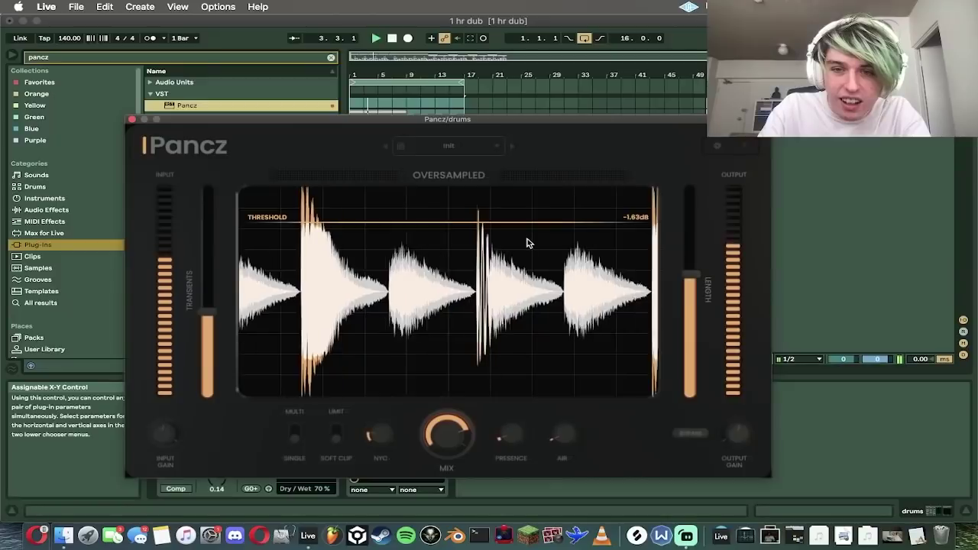
drag(530, 256, 541, 284)
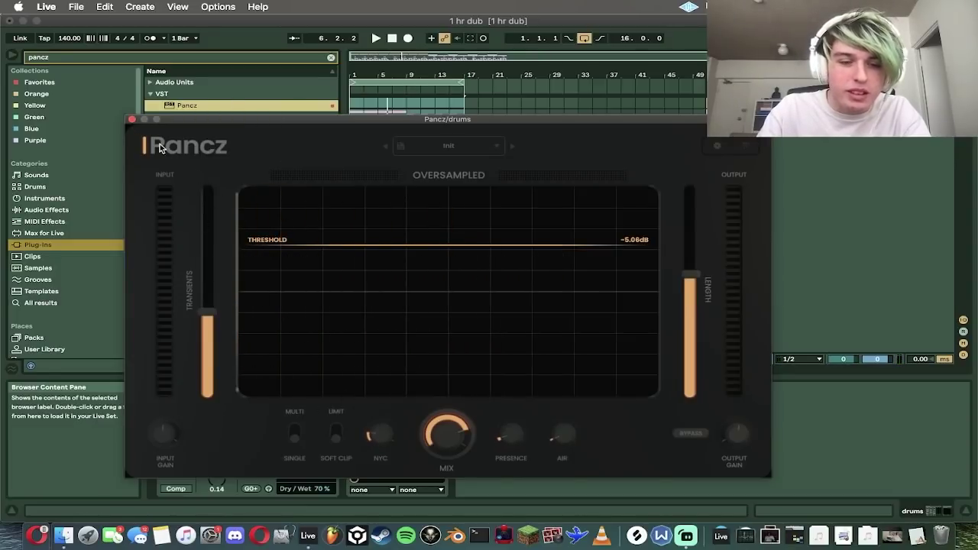
click(132, 120)
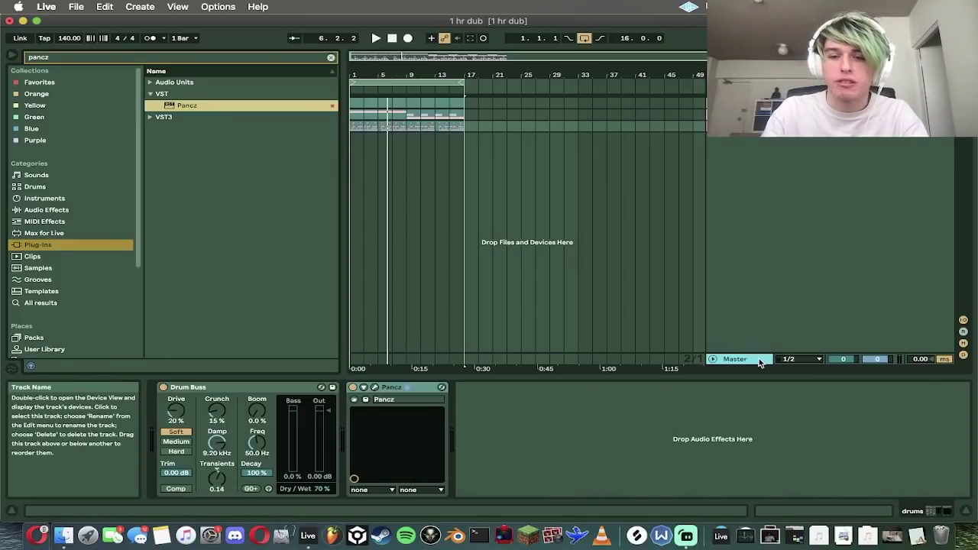
Step: Select bars 1 to 17 on the drums group's lane and play the arrangement from the start
click(730, 358)
click(505, 183)
drag(464, 173, 243, 164)
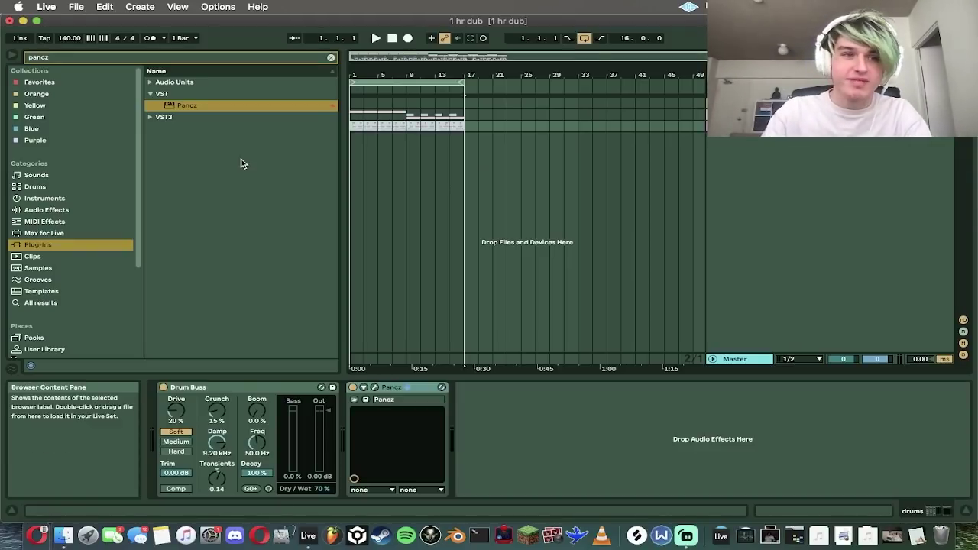
key(space)
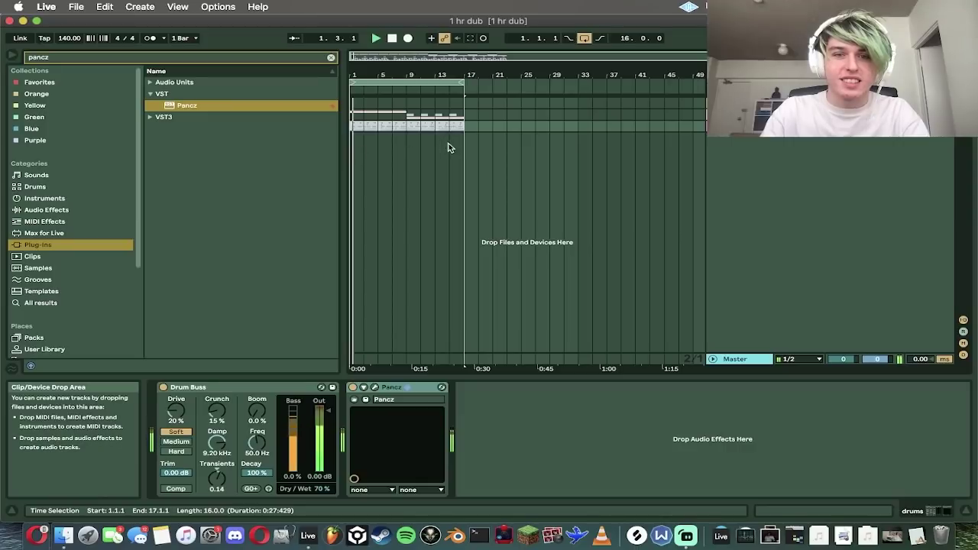
Step: Stop playback and move MBassador in the Master's effect chain so it sits between Pancz and Saturator
click(735, 115)
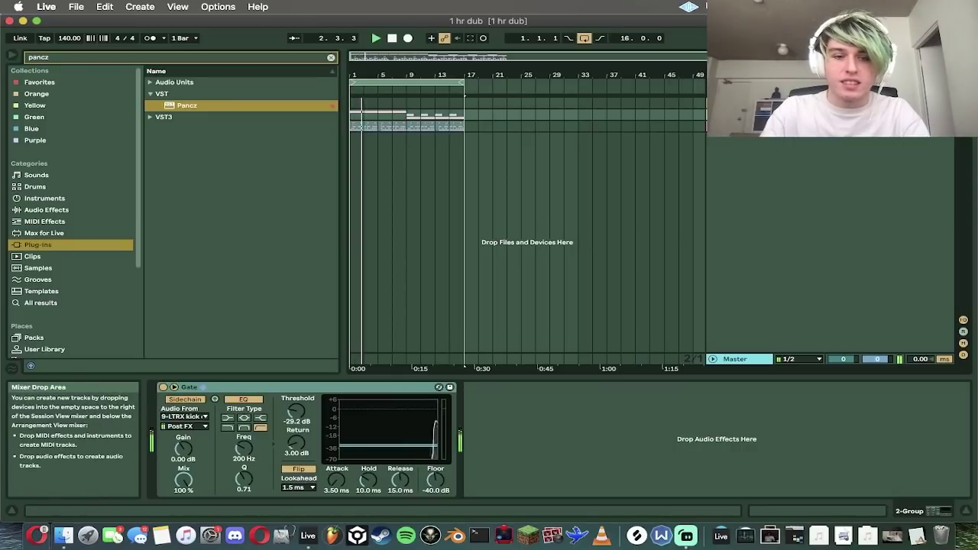
click(762, 359)
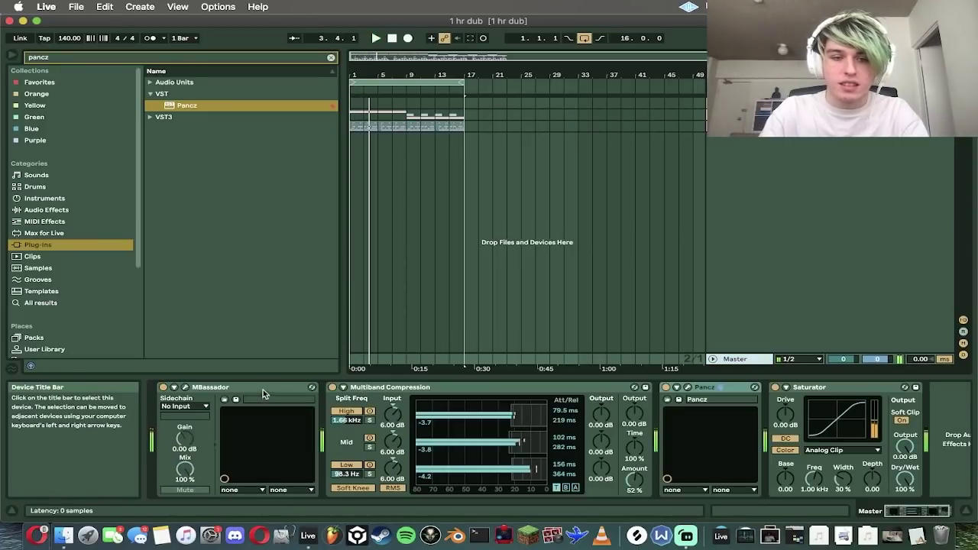
key(space)
drag(263, 390, 789, 416)
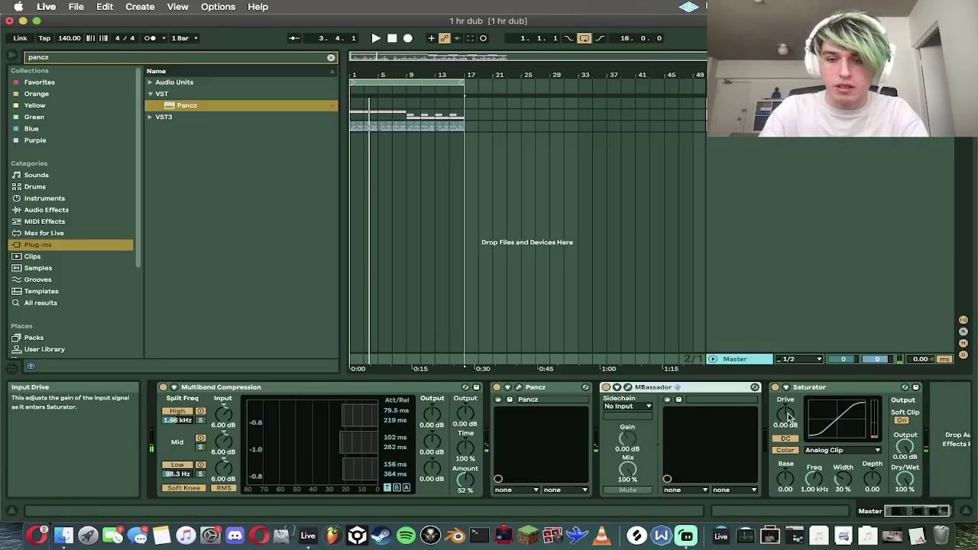
Step: Try steeper crossover separations in MBassador during playback, return the separation to 24dB/oct and close the plug-in window
click(628, 386)
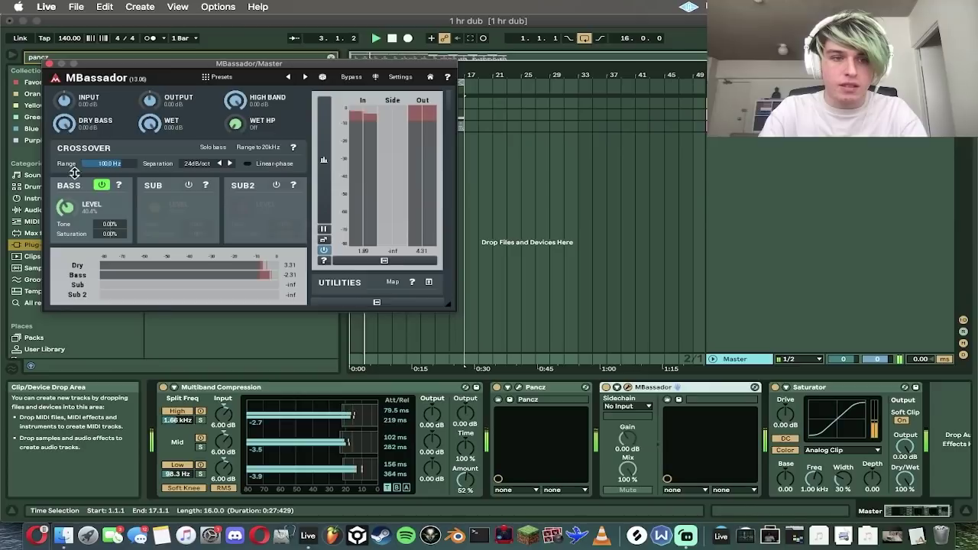
click(230, 164)
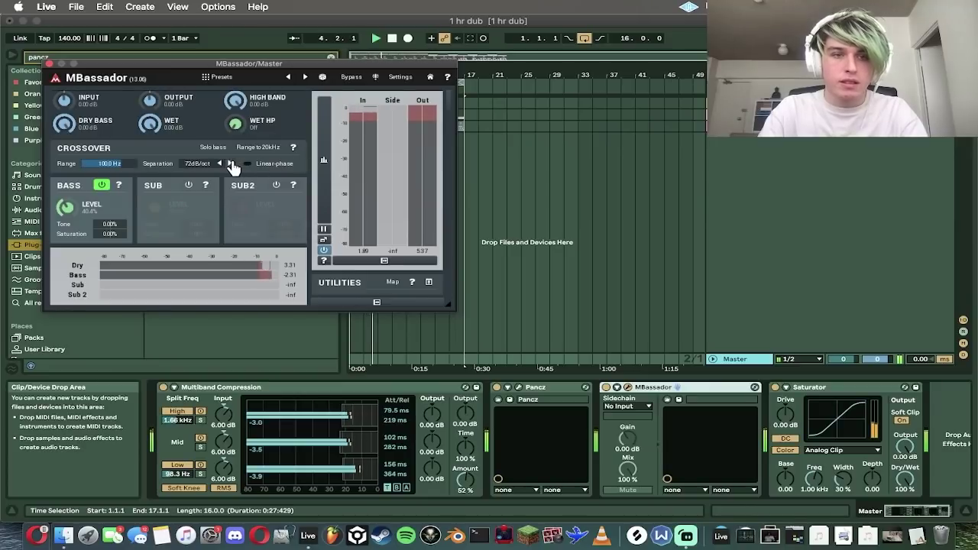
key(space)
click(230, 164)
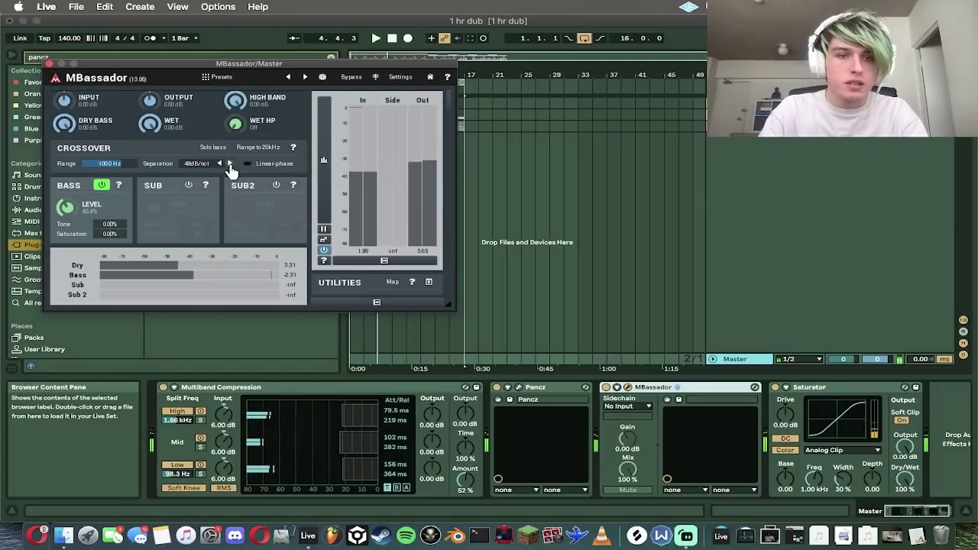
click(230, 164)
key(space)
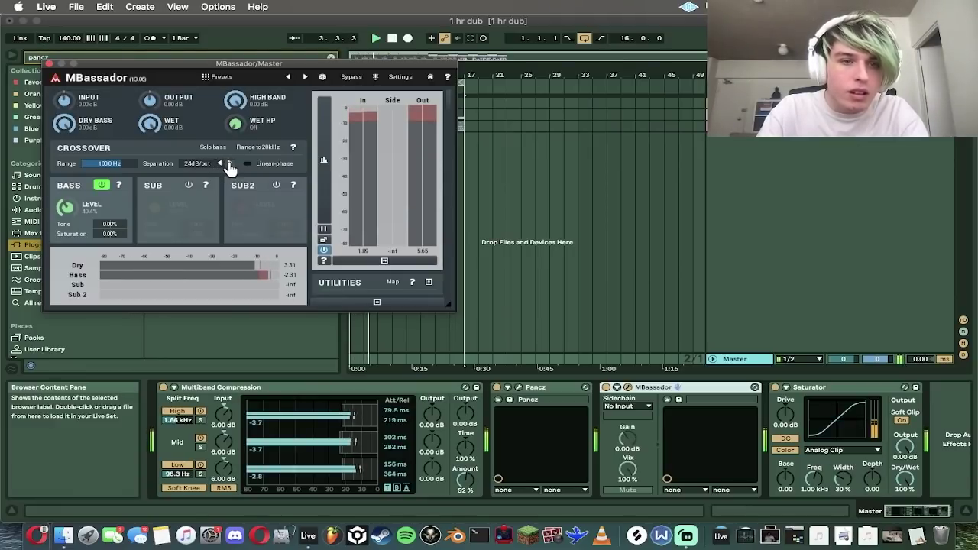
click(629, 388)
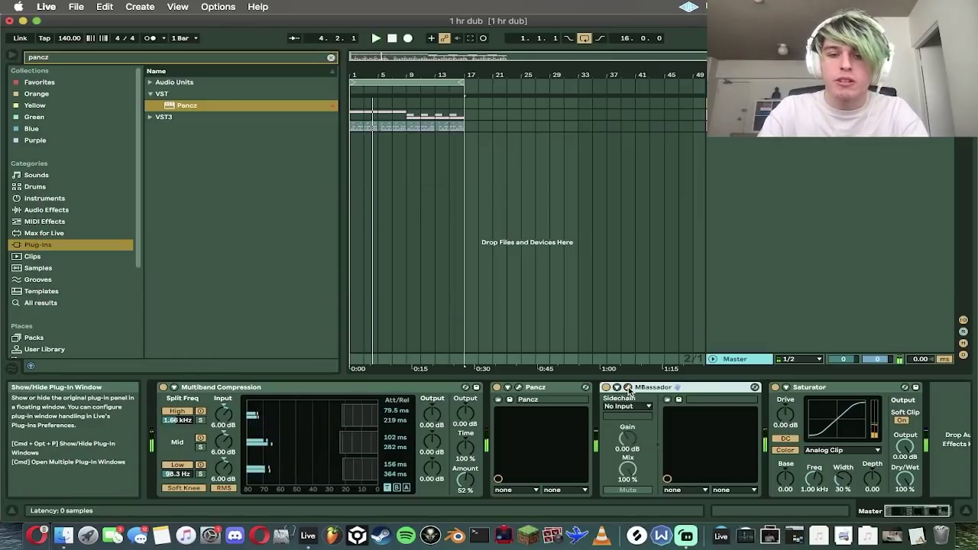
Step: Clear the browser's search for Pancz during playback and save the Set
key(space)
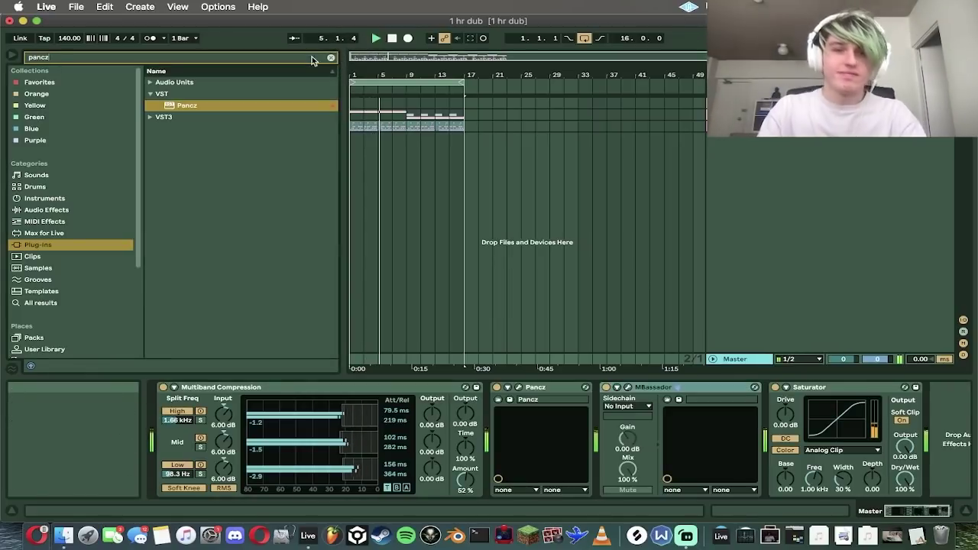
click(330, 58)
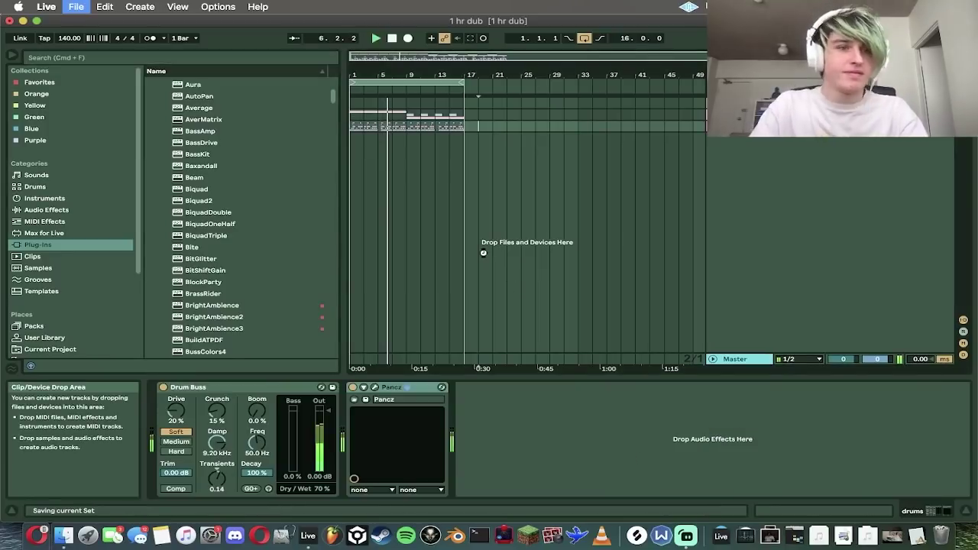
click(483, 256)
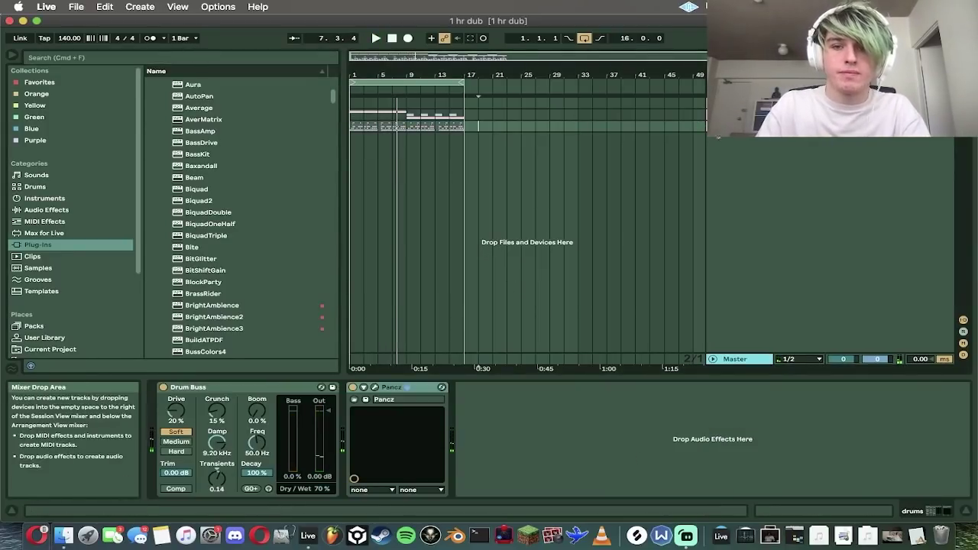
Step: Unfold the drums group and combine the A1_CLAP and MZ Clap tracks into their own nested group
click(716, 126)
click(737, 182)
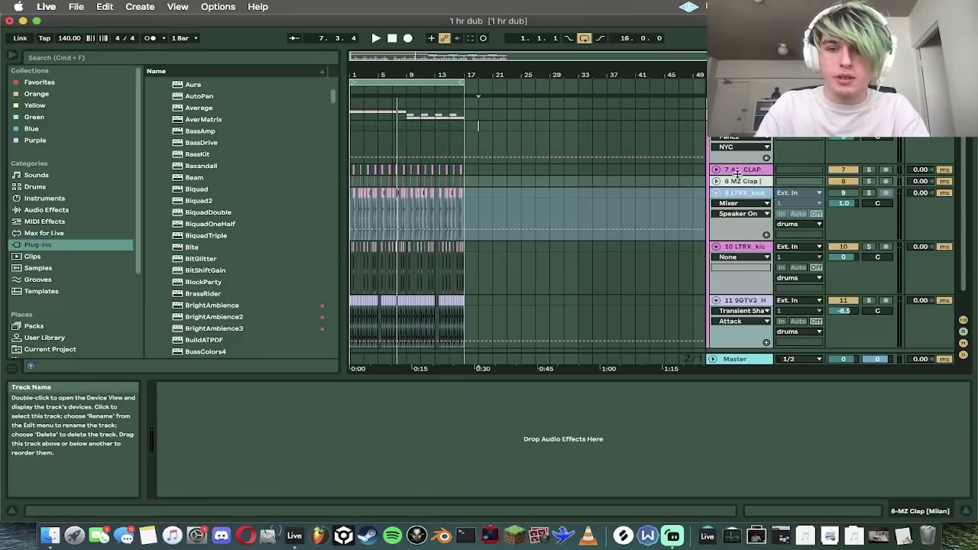
shift+click(737, 170)
key(super+g)
Step: Solo the new clap group, play its first eight bars and keep the group selected for effects
click(868, 170)
drag(411, 186, 349, 182)
key(space)
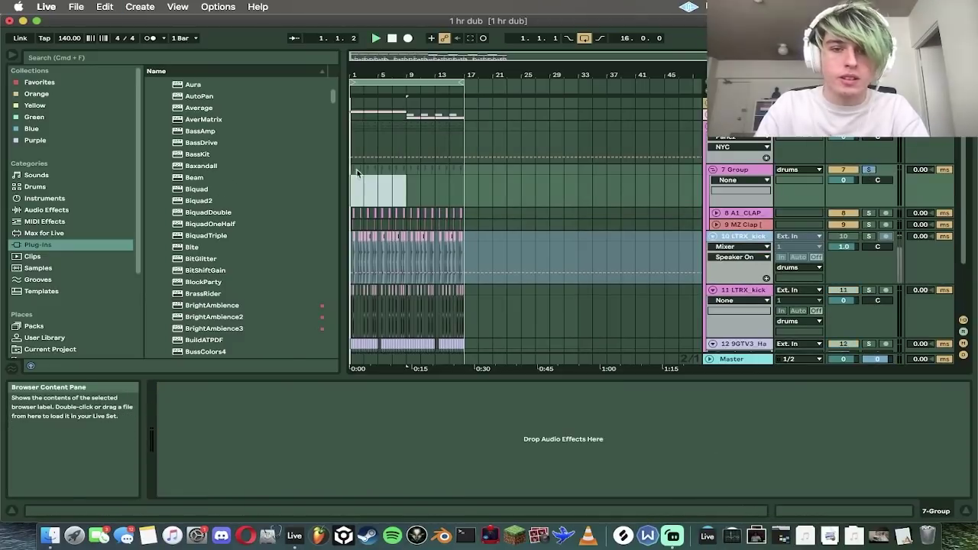
click(736, 171)
Step: Search the browser's audio effects and plug-ins for "carve" and clear the search
click(87, 213)
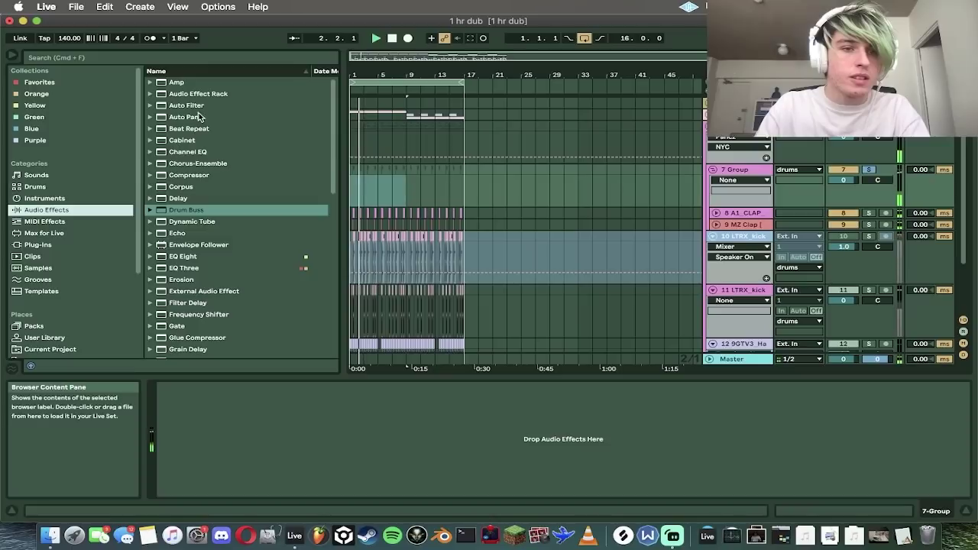
text(arve)
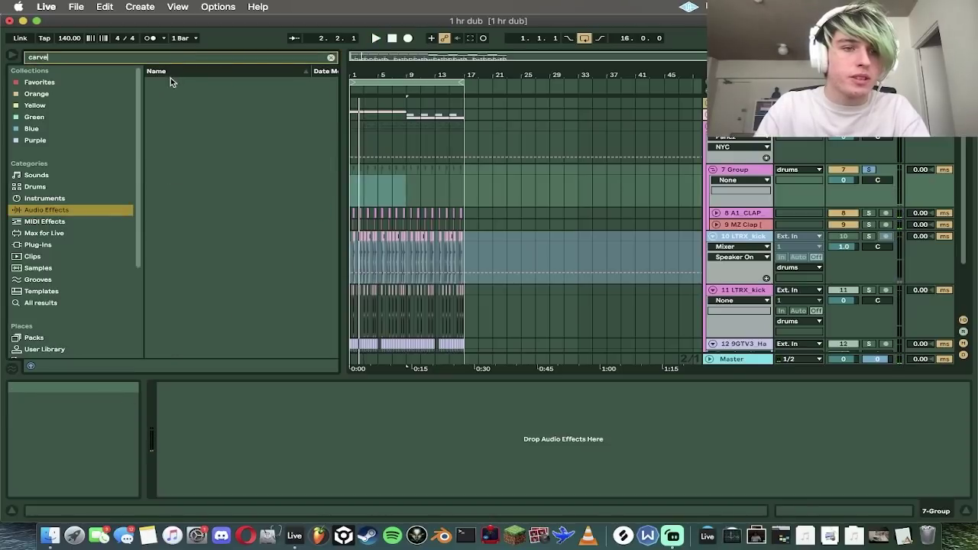
click(73, 247)
click(52, 215)
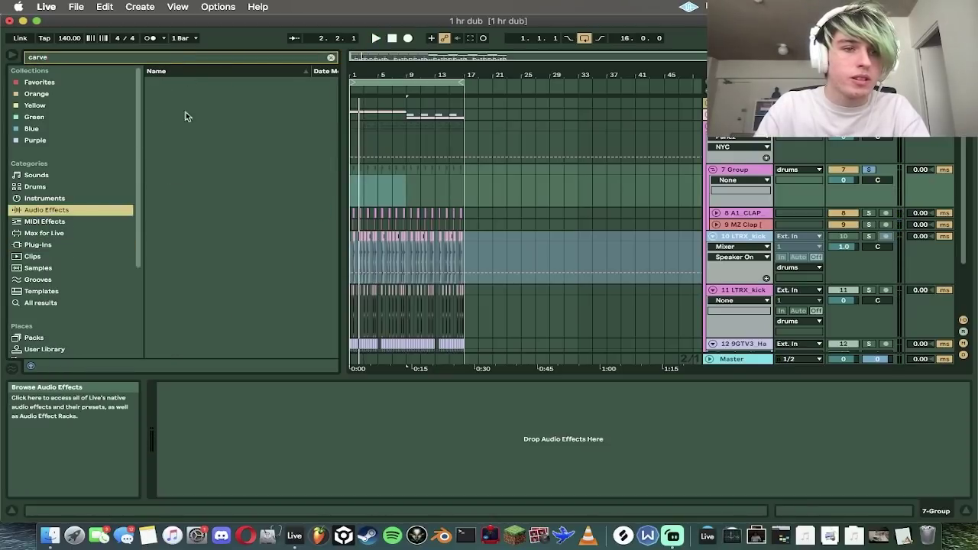
click(331, 58)
Step: Load EQ Eight on the clap group, make band 2 a low cut at 484 Hz with Q 0.24, and slightly lower the mid and high bands
click(191, 257)
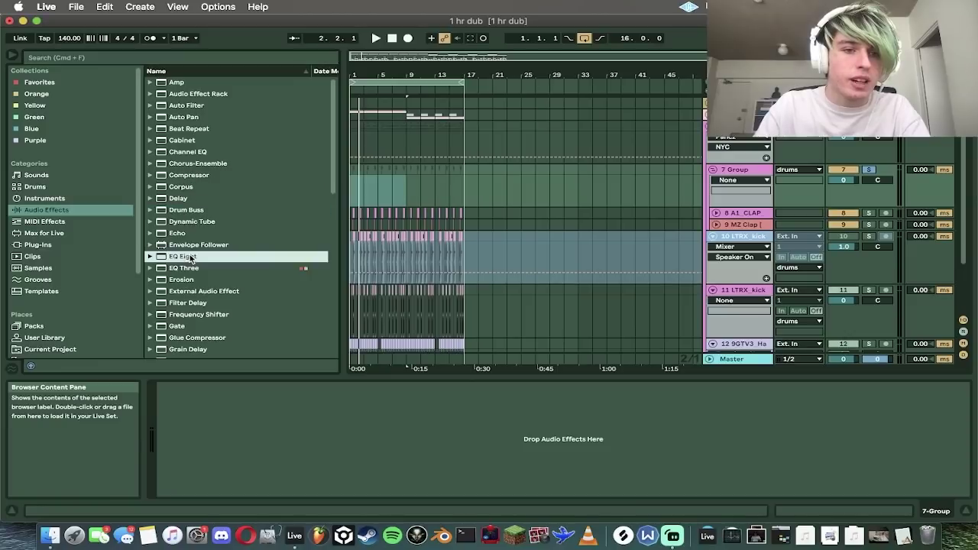
key(space)
click(247, 481)
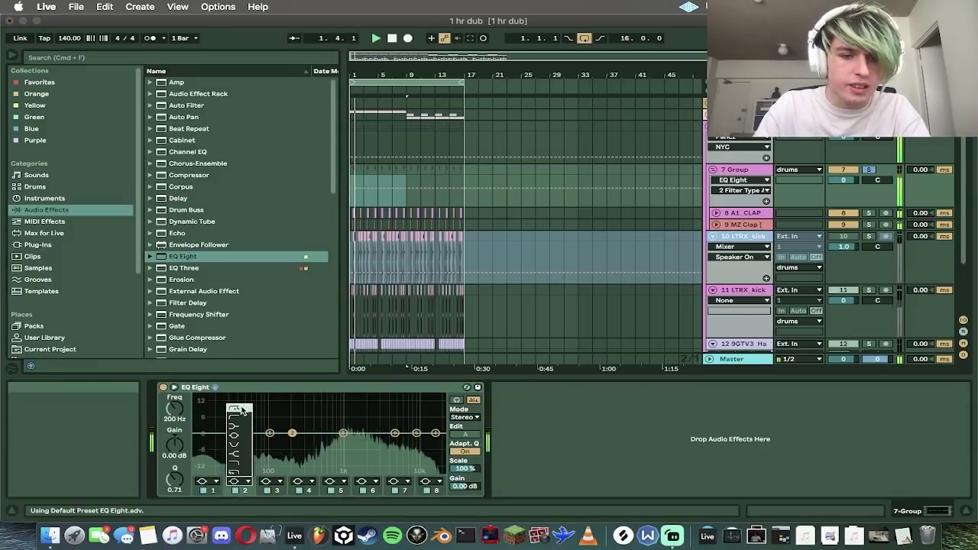
click(241, 407)
drag(292, 442, 422, 437)
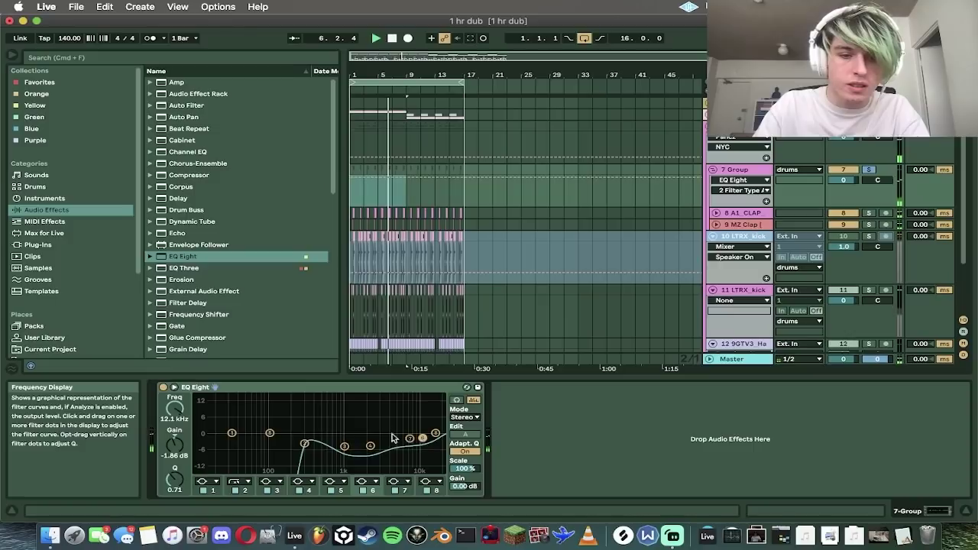
drag(304, 443, 320, 458)
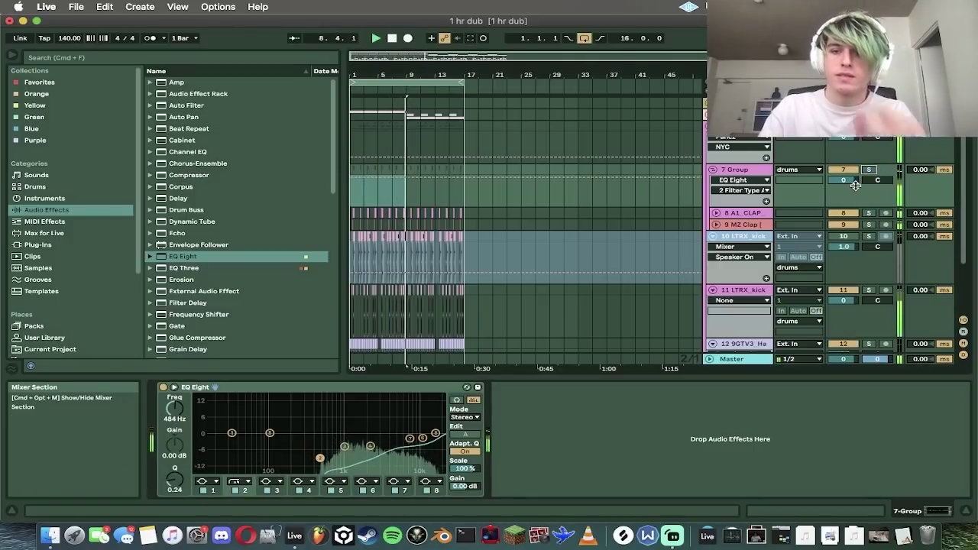
Step: Unsolo the clap group and set its track volume to 2.4 dB
drag(855, 184, 855, 168)
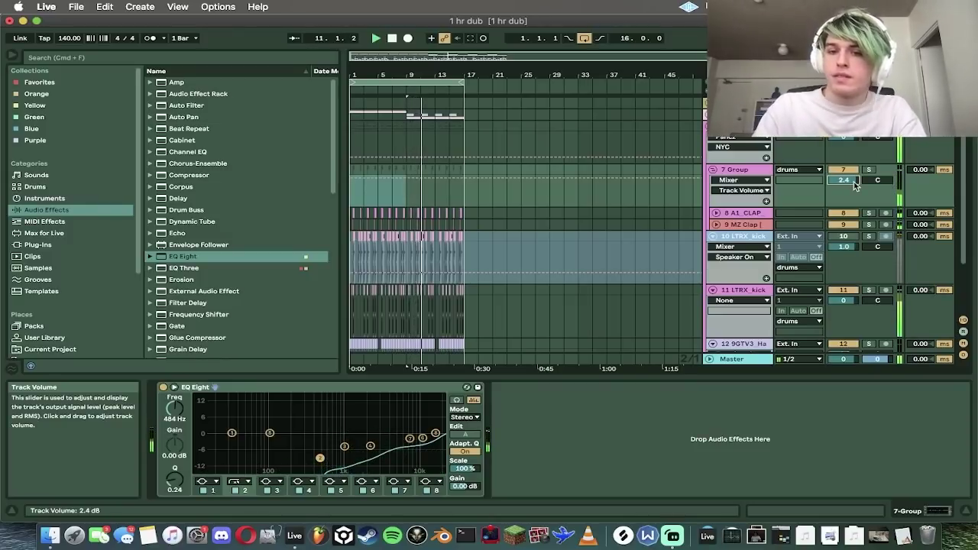
scroll(829, 267, down, 3)
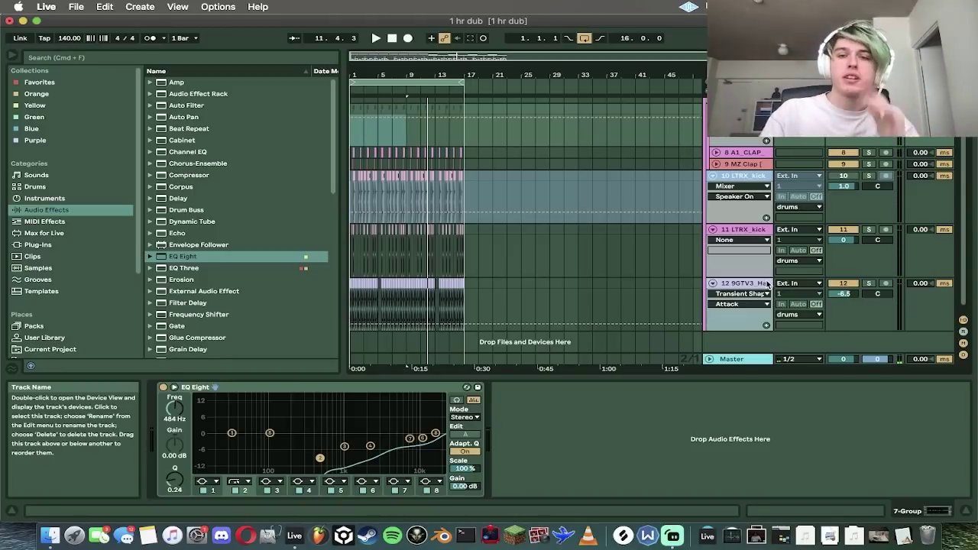
scroll(781, 174, up, 3)
Step: Fold the drums group and play the arrangement from the start
click(734, 169)
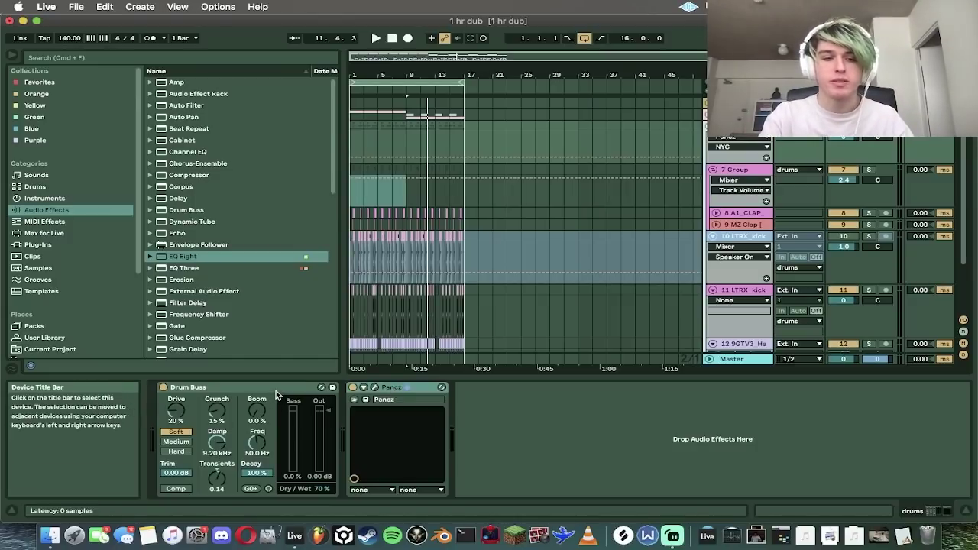
click(711, 125)
key(space)
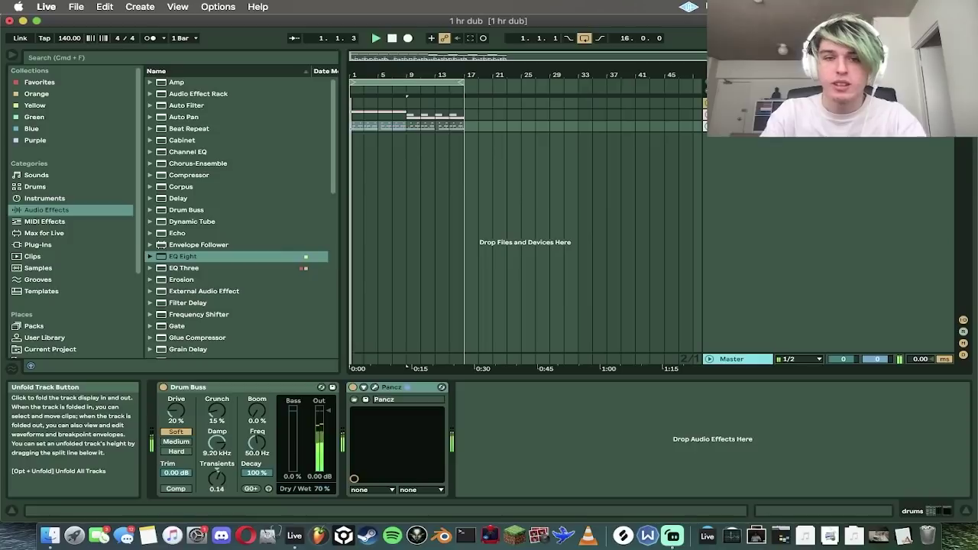
Step: Play the arrangement from bar 9, stop it and select bars 1 to 17 on the drums lane
key(space)
click(415, 142)
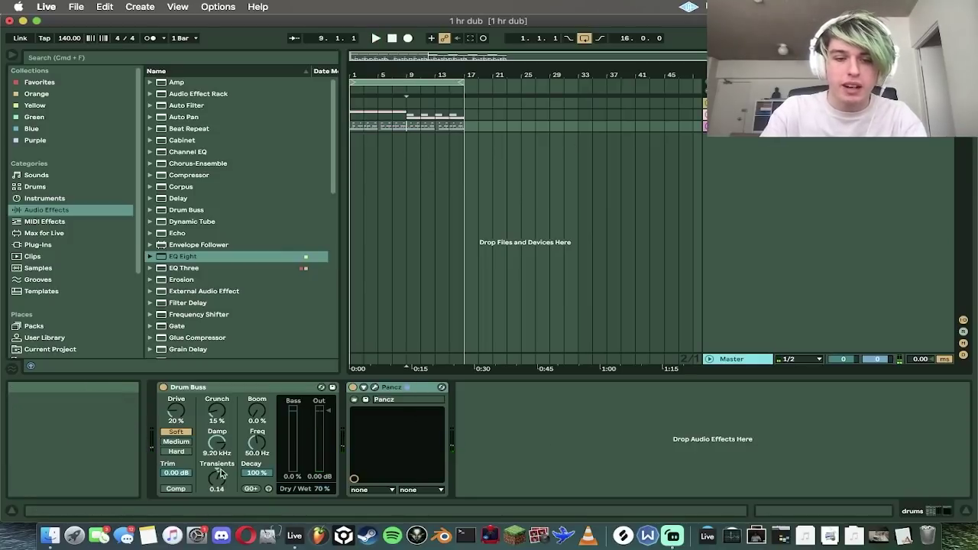
key(space)
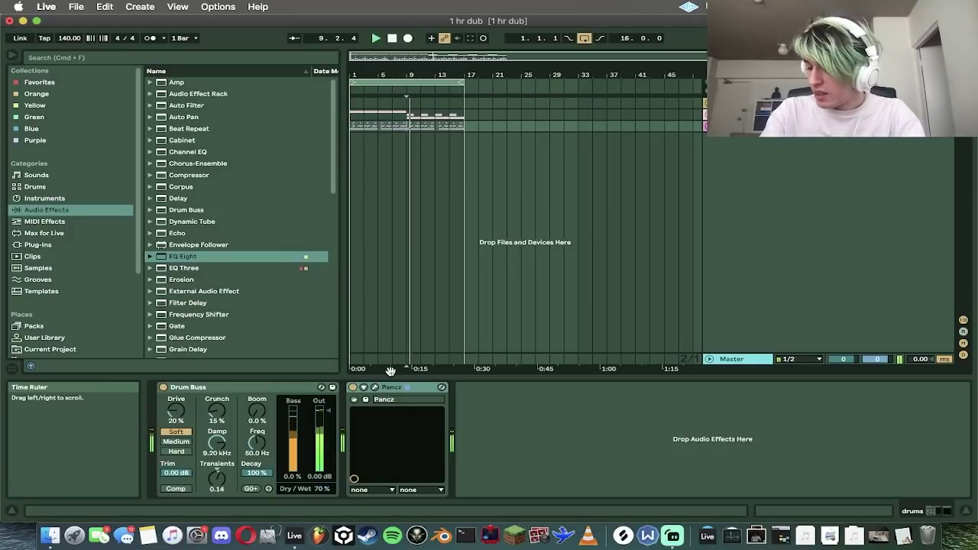
key(space)
drag(490, 200, 241, 198)
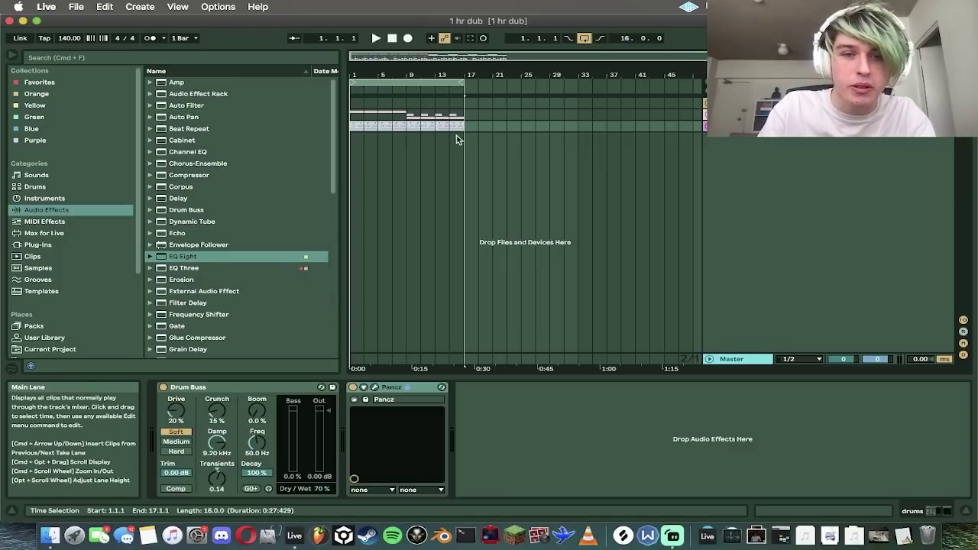
Step: Look through the effect chains of the Master, the audio track, the drums group and the instrument group
click(740, 362)
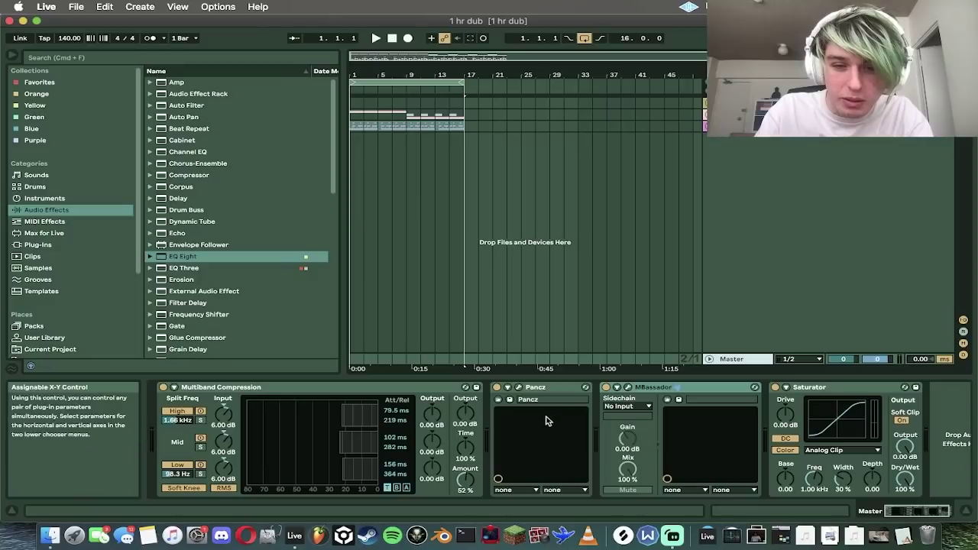
click(550, 388)
click(752, 103)
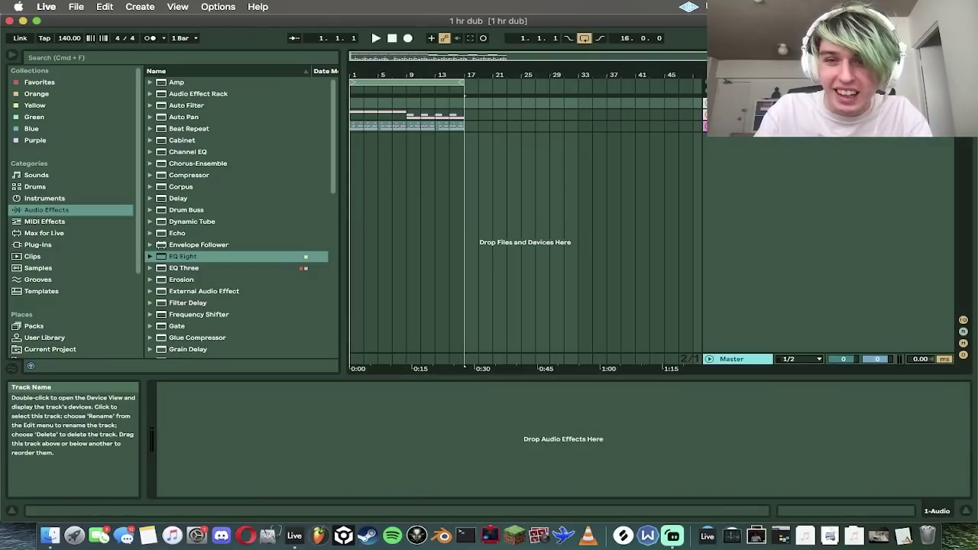
click(753, 126)
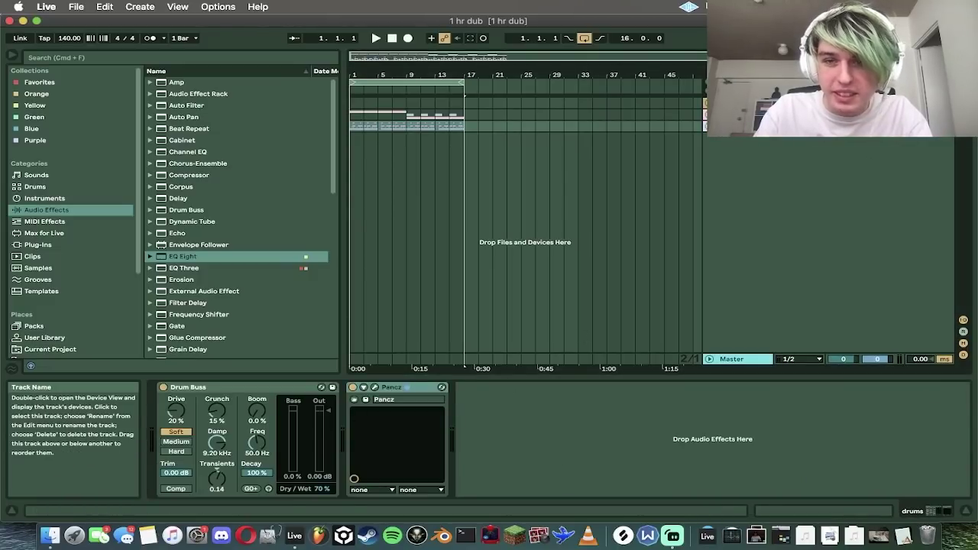
click(745, 115)
Step: Unfold the instrument group and examine the full device chain of its first instrument rack track
click(710, 115)
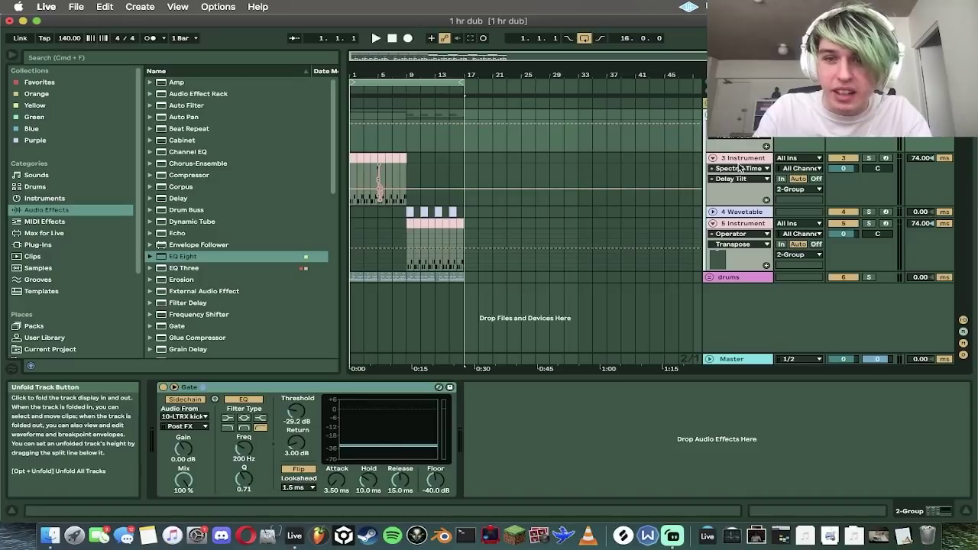
click(740, 159)
scroll(702, 397, left, 10)
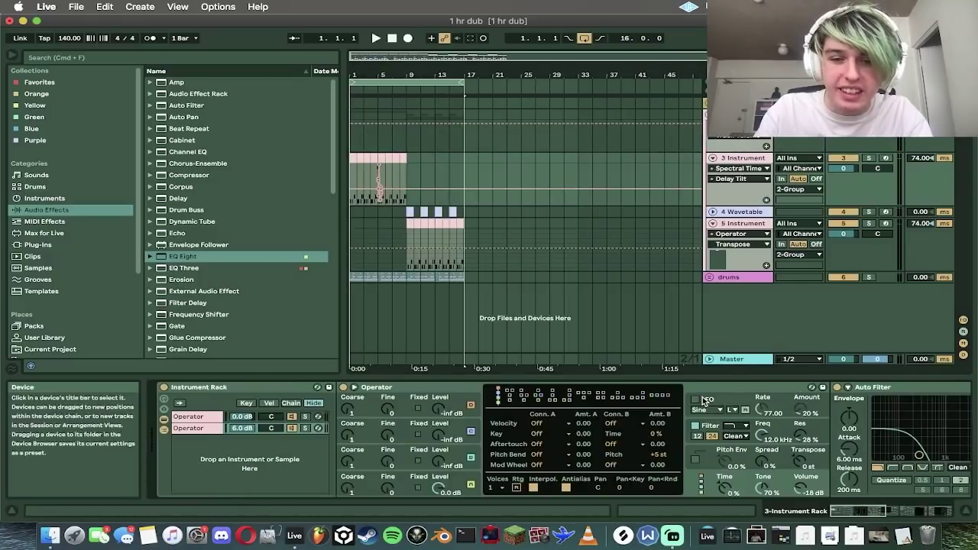
scroll(702, 396, right, 3)
scroll(702, 397, right, 5)
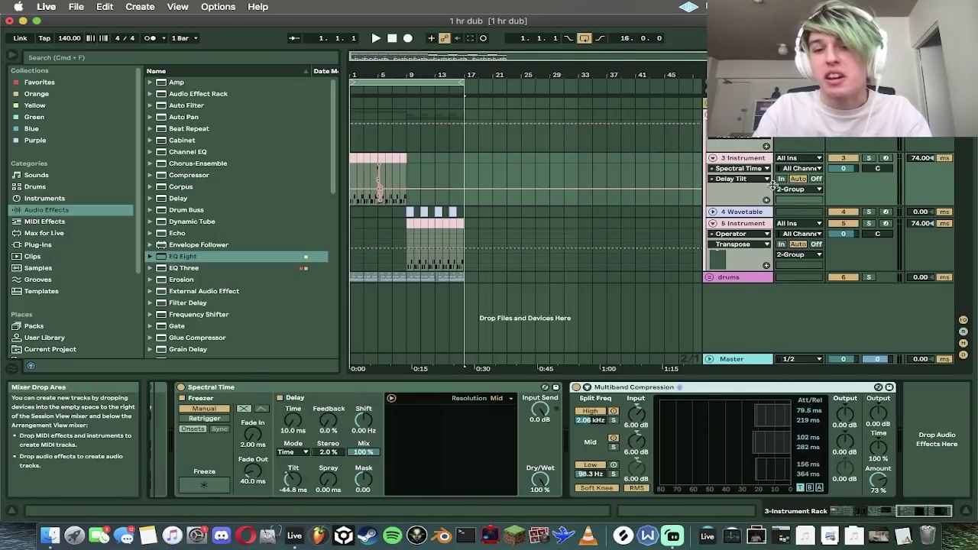
Step: Add the Multiband Compression preset before the Gate on the instrument group, duplicate it and play the arrangement
click(739, 115)
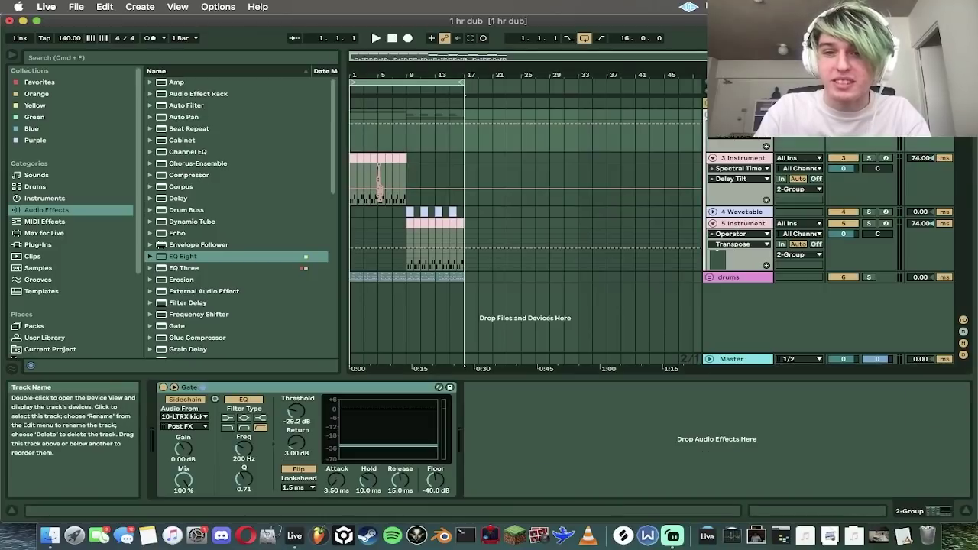
key(space)
scroll(287, 204, down, 5)
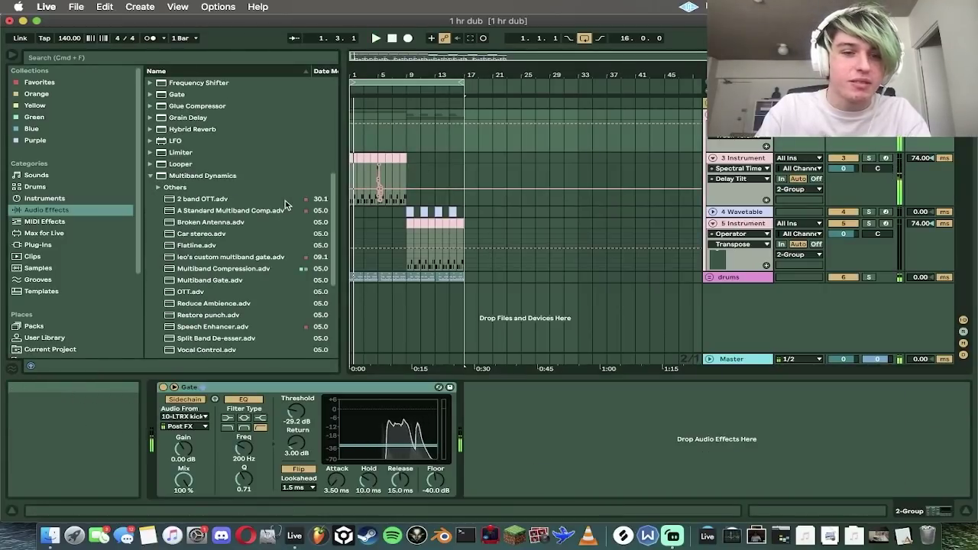
drag(238, 269, 219, 468)
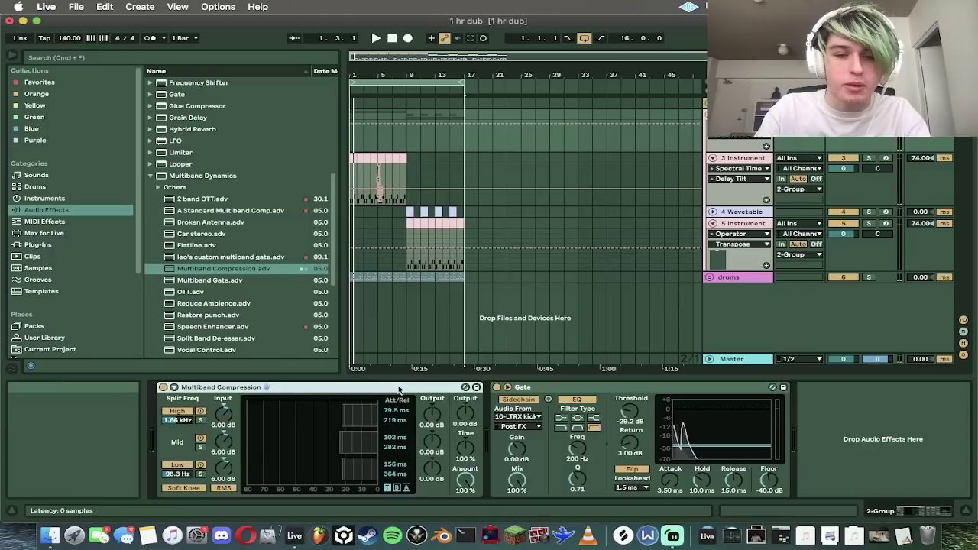
key(super+d)
key(space)
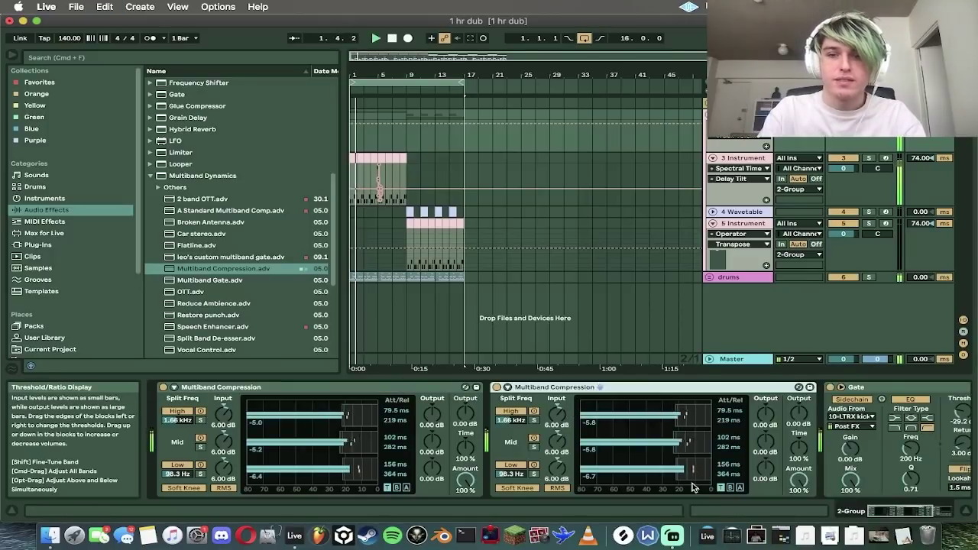
Step: Set the high split frequency to 2.06 kHz on the first Multiband Compression and 2.26 kHz on the second
drag(509, 421, 510, 411)
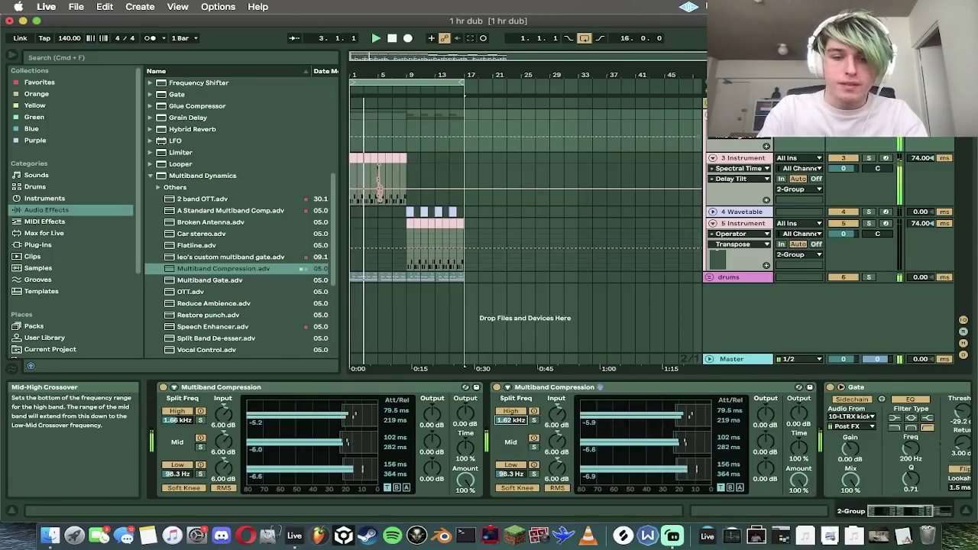
drag(175, 422, 175, 413)
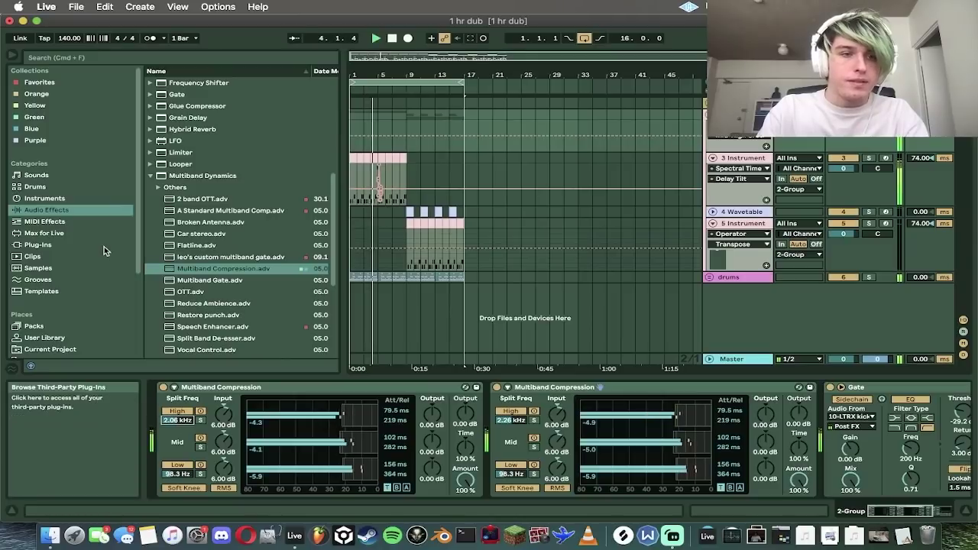
click(59, 246)
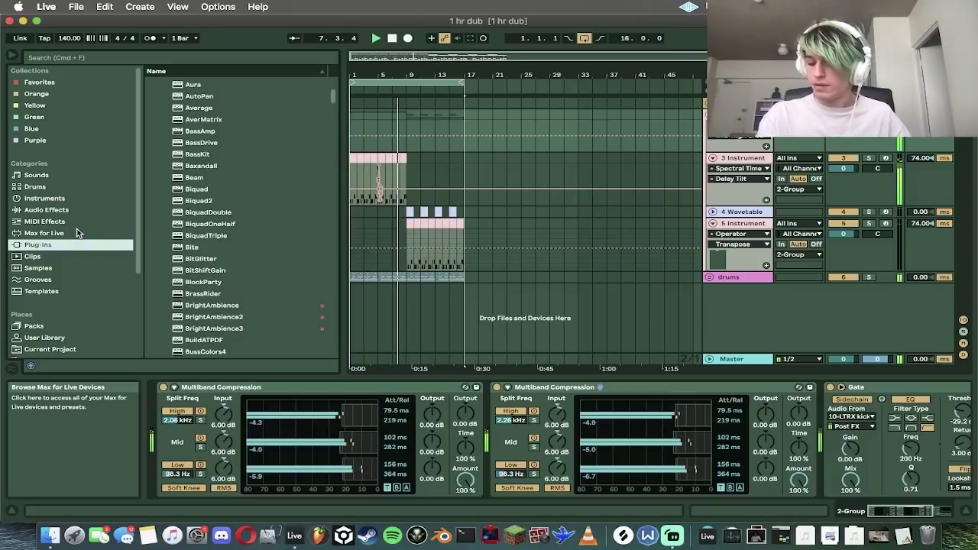
click(61, 210)
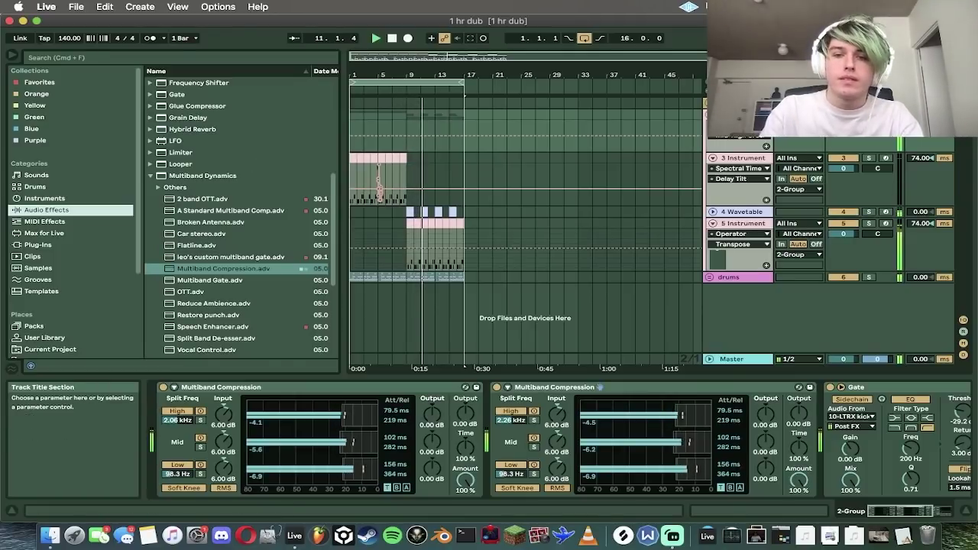
Step: With the instrument group folded, set the Amount to 57% on the first Multiband Compression and 49% on the second, and save the set
click(713, 115)
drag(798, 480, 798, 519)
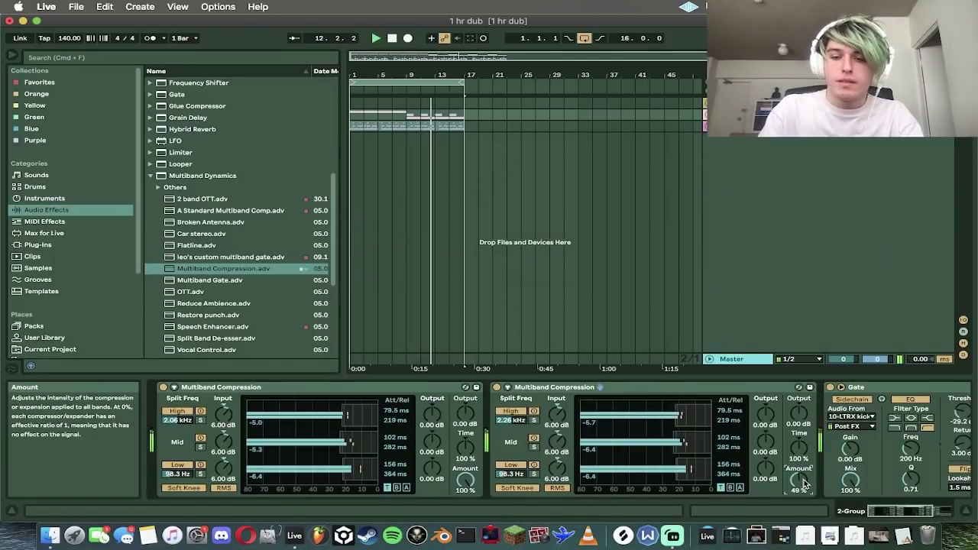
click(466, 480)
drag(465, 480, 465, 484)
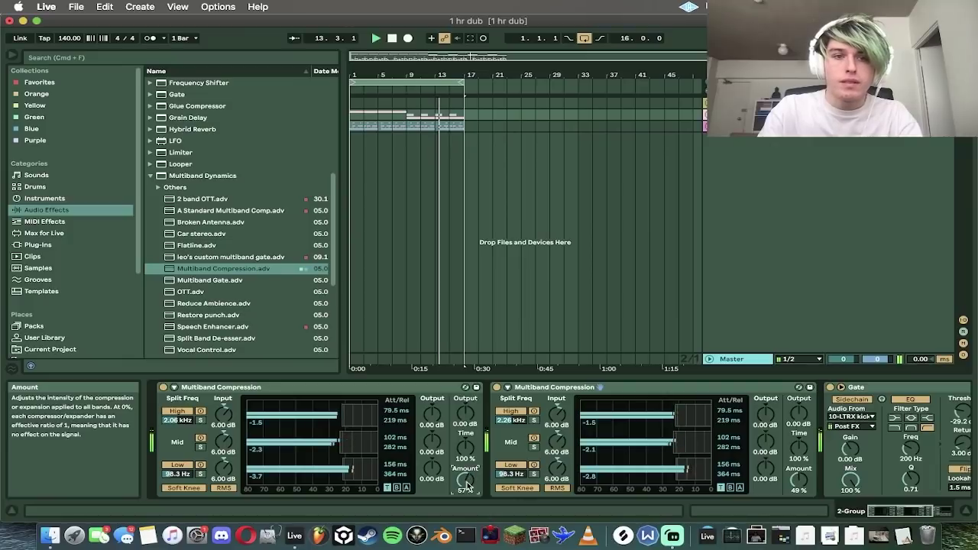
key(super+s)
Step: Select the whole arrangement and insert 16 bars of silence before it so the clips start at bar 17
click(413, 209)
key(super+a)
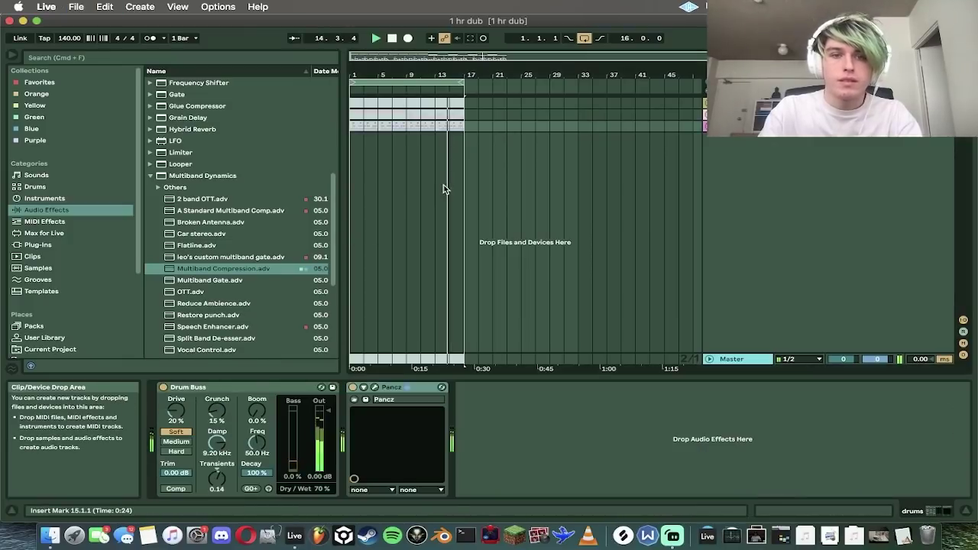
double_click(493, 56)
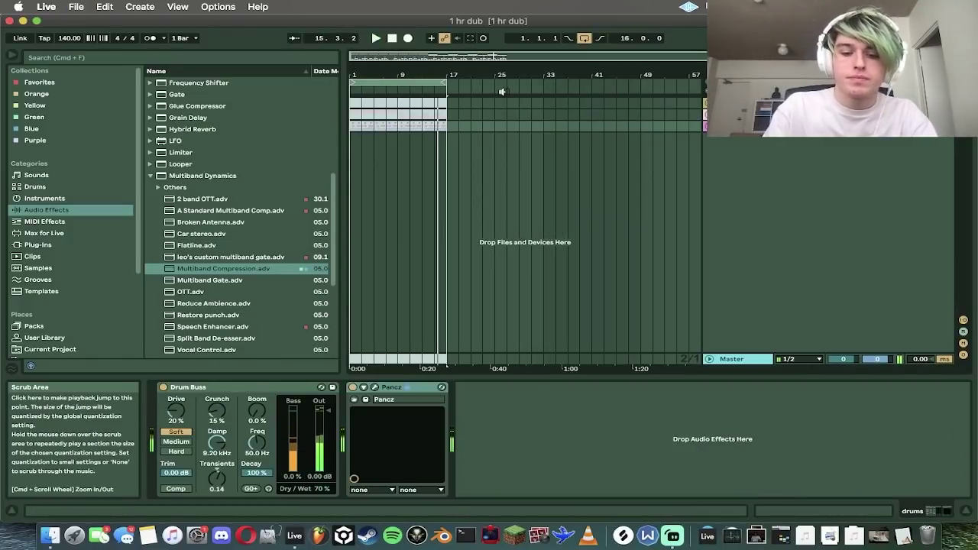
key(super+i)
Step: Copy the first eight bars of drums from bar 17 to bar 1 and play from the start
click(448, 104)
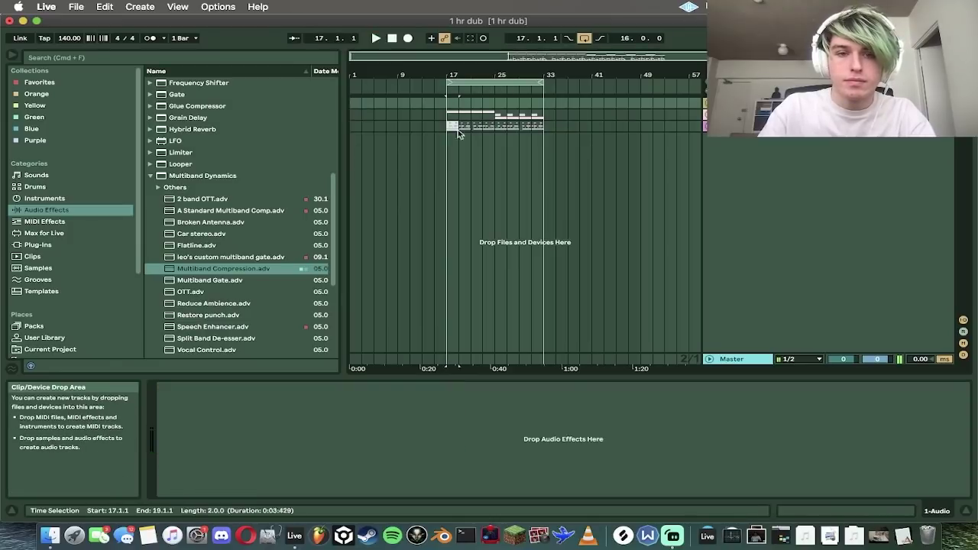
click(497, 130)
drag(397, 128, 353, 130)
key(space)
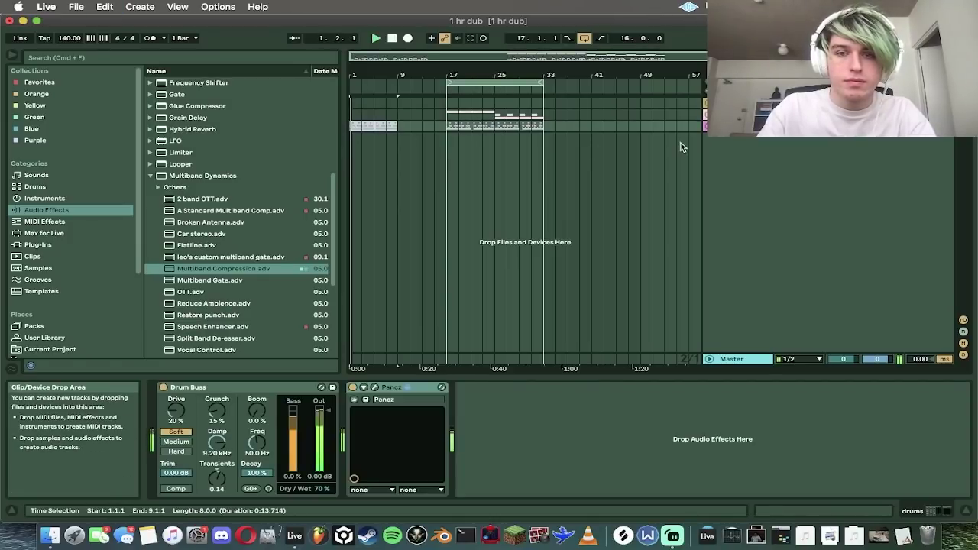
Step: Search the browser for "pad" across all results and preview a pad sample
click(71, 198)
scroll(88, 243, down, 5)
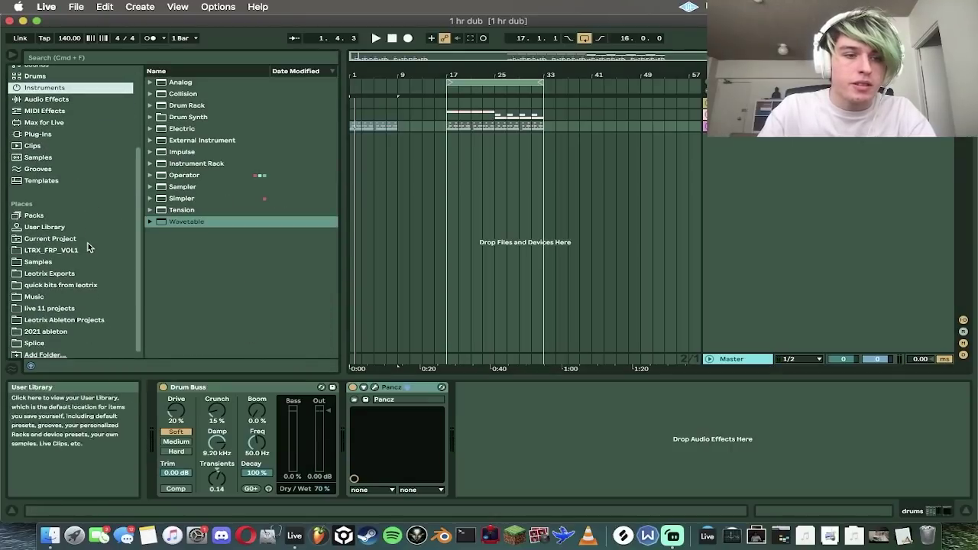
click(98, 59)
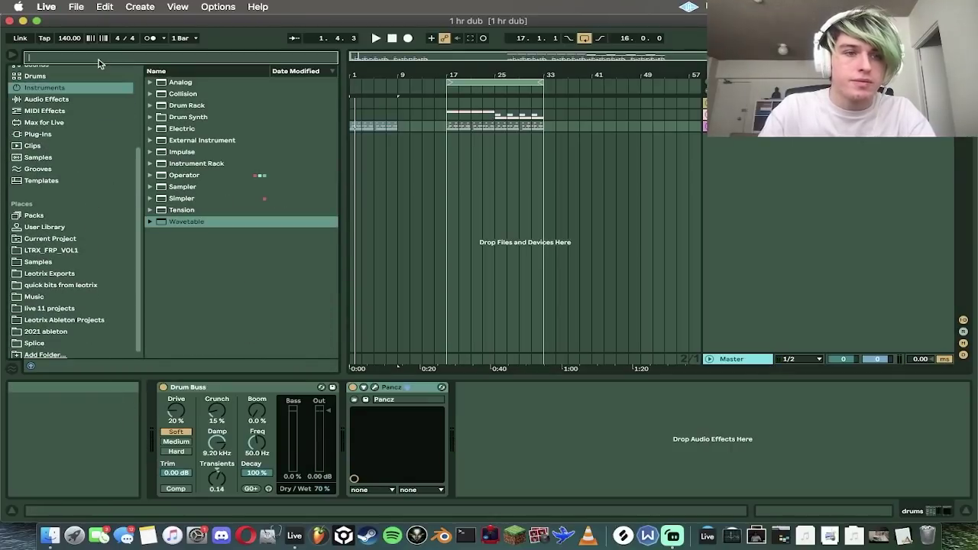
click(74, 264)
click(223, 58)
text(pad)
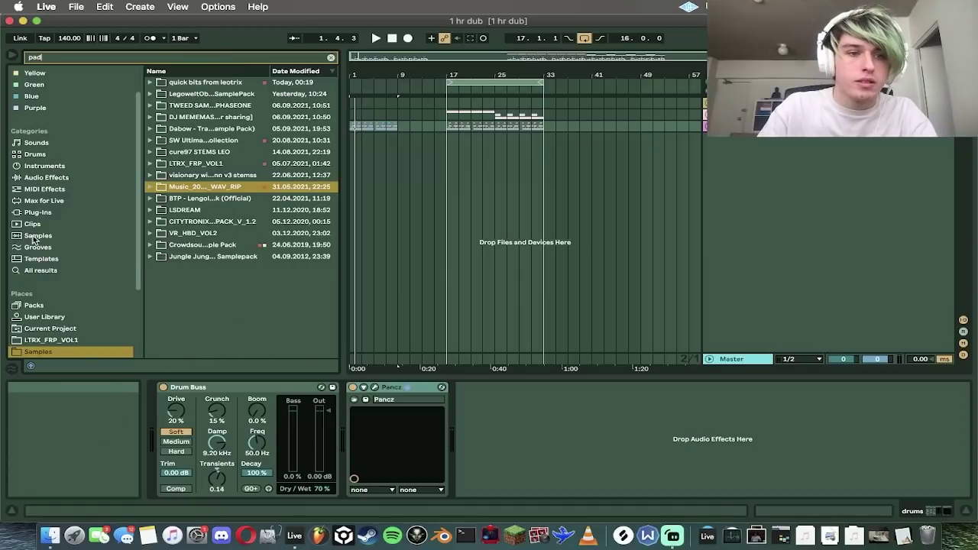
key(Return)
click(219, 232)
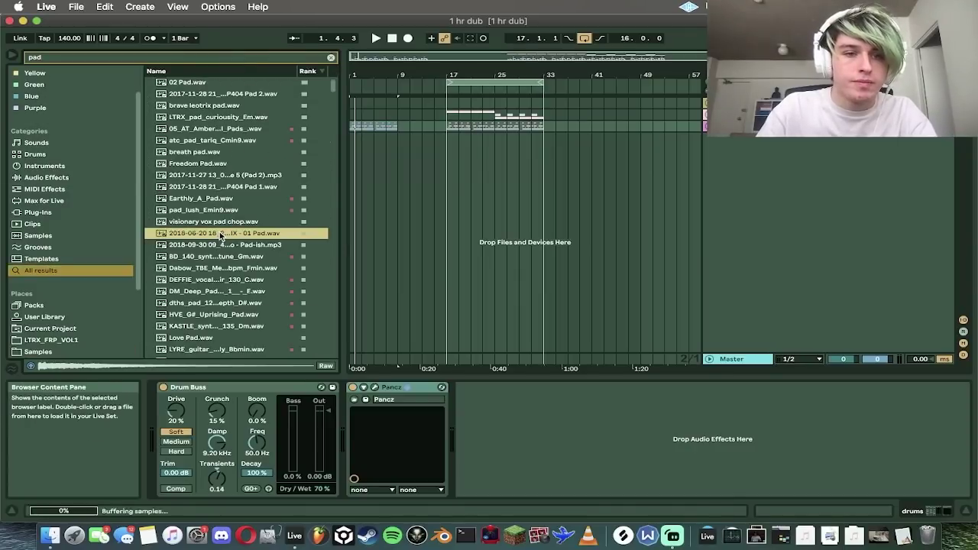
Step: Insert a new MIDI track and load the sample Bringing Me Pad.wav into it as a Simpler instrument
right_click(742, 154)
click(764, 173)
scroll(205, 334, down, 1)
scroll(205, 334, down, 5)
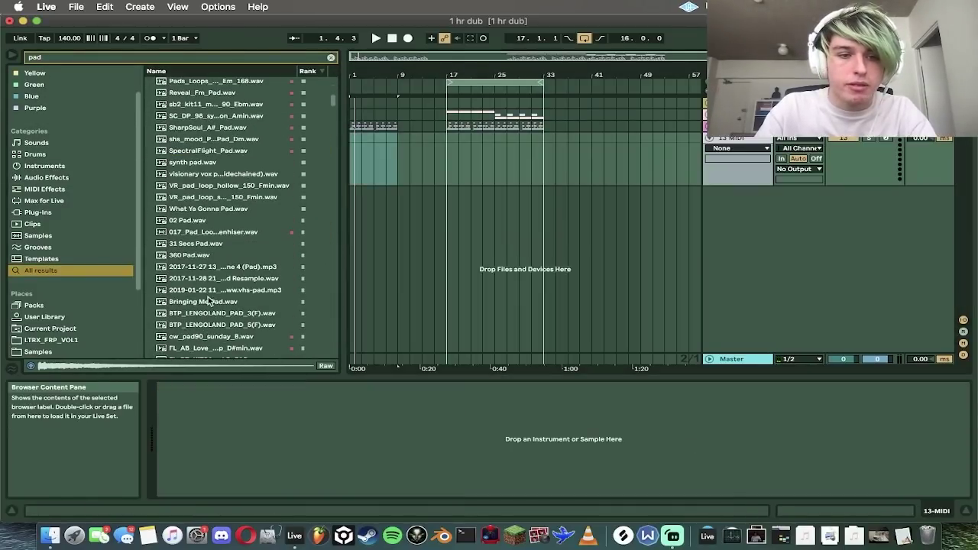
click(211, 301)
drag(254, 363, 252, 428)
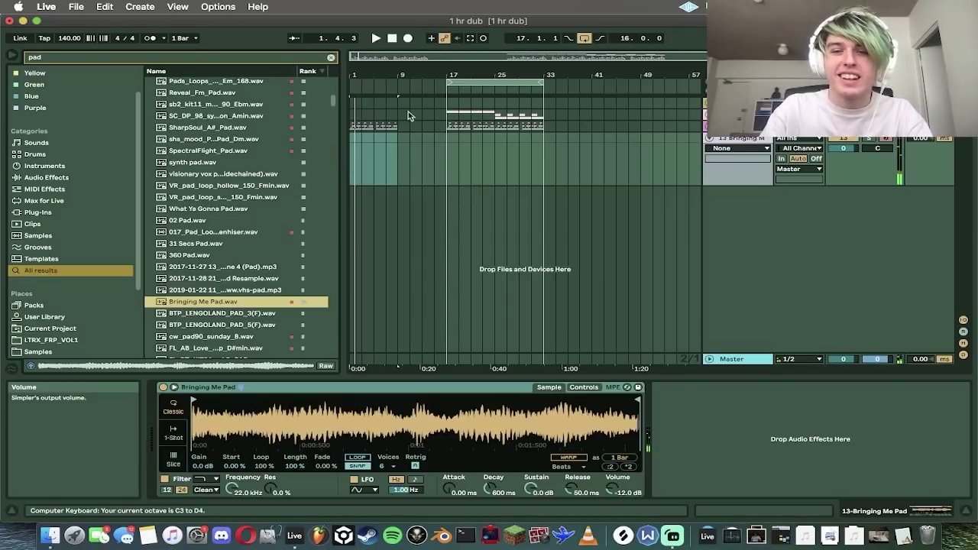
Step: Raise the pad Simpler's volume to -2.25 dB and lower the computer keyboard octave to C2–D3
click(611, 491)
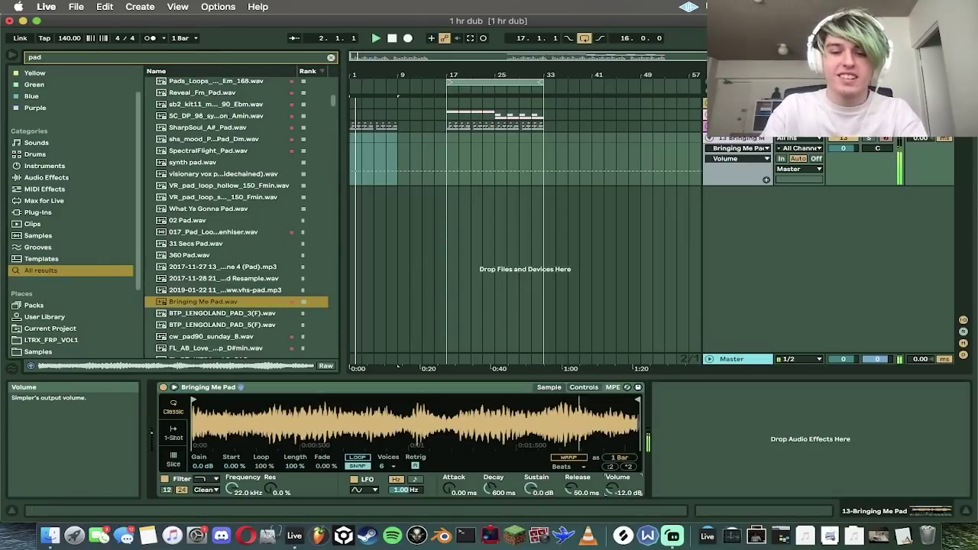
drag(616, 490, 616, 481)
key(z)
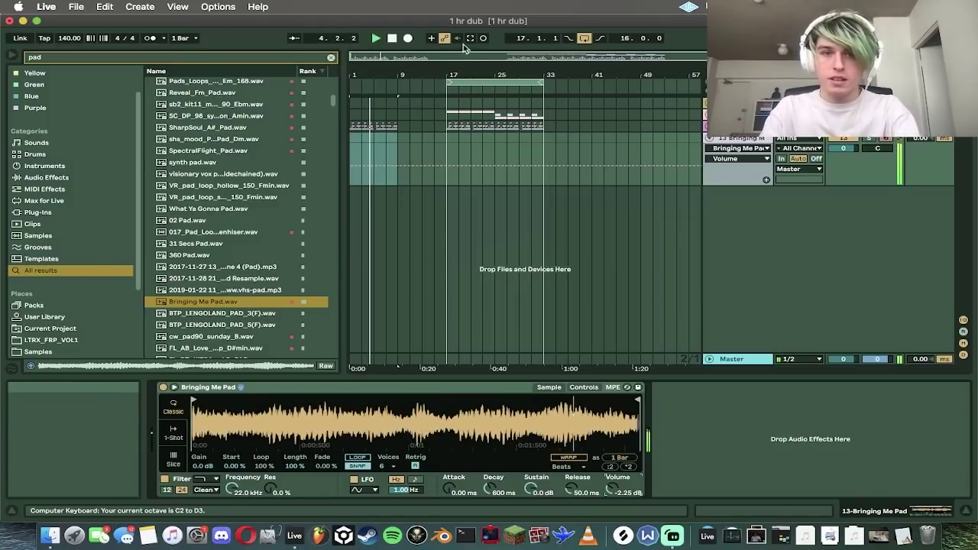
Step: Capture the played pad notes as a MIDI clip trimmed to four bars and quantize them
click(470, 39)
click(370, 139)
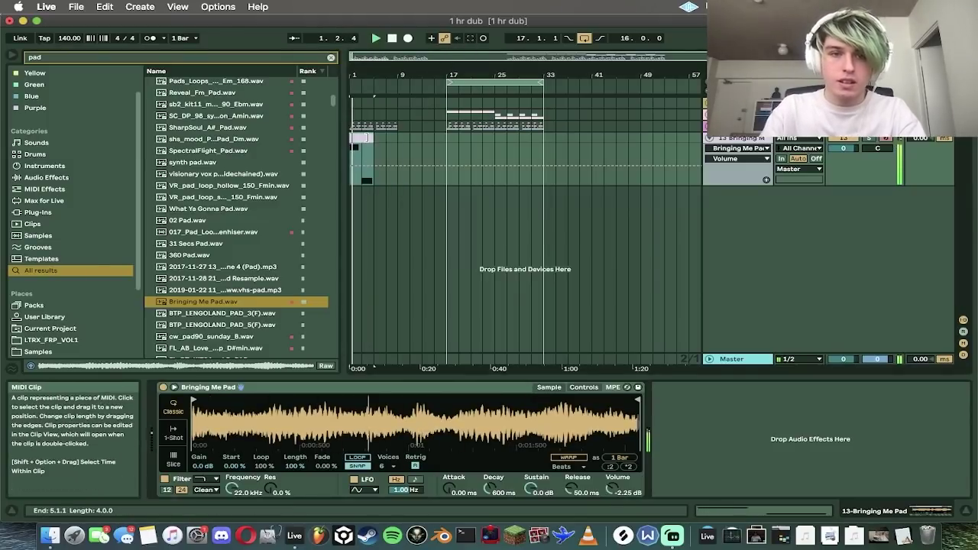
double_click(368, 138)
right_click(611, 348)
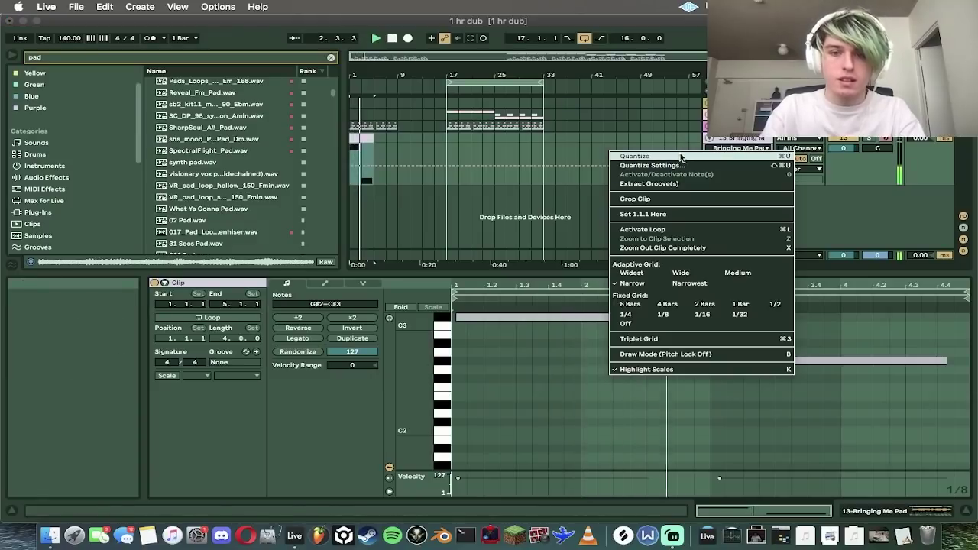
click(681, 156)
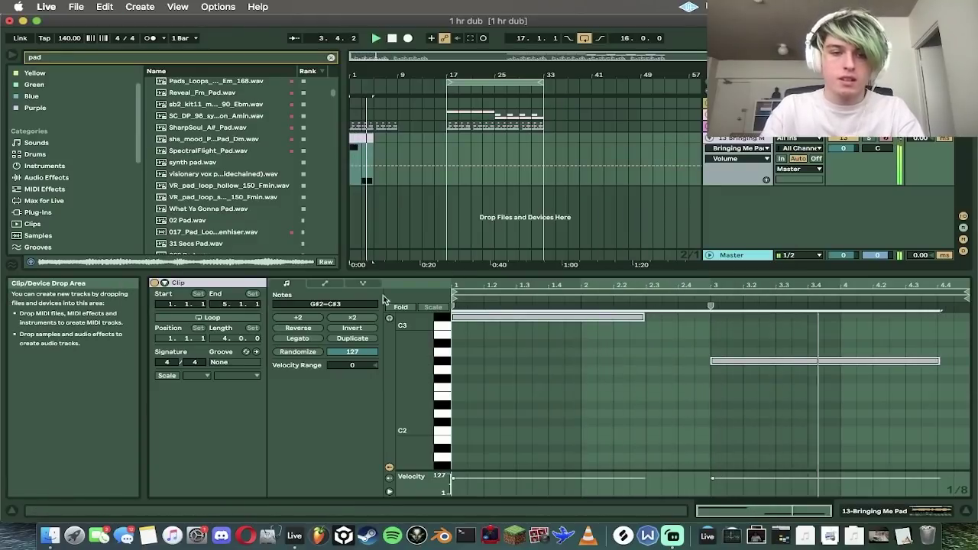
Step: Return to the pad's device view, restart playback and loop the arrangement over the four-bar pad clip
click(875, 511)
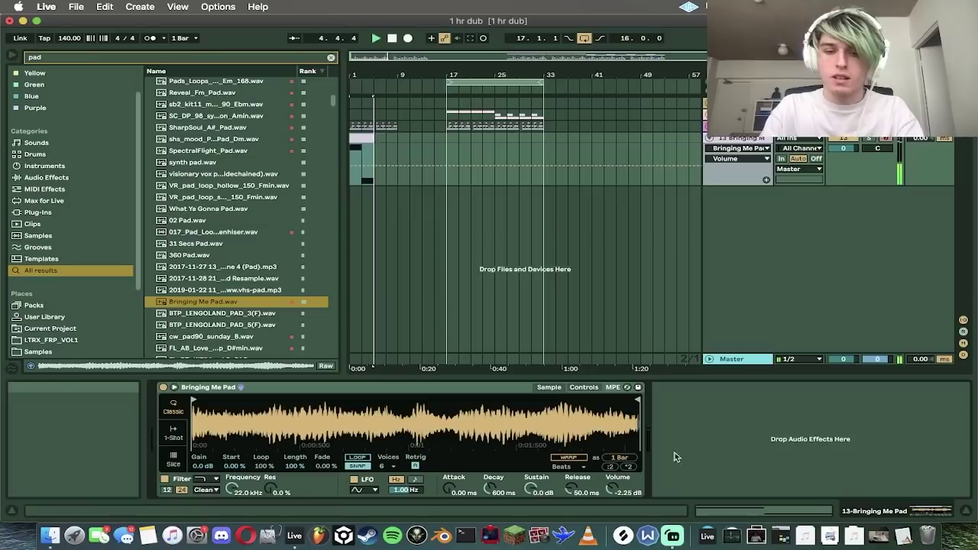
key(space)
key(space)
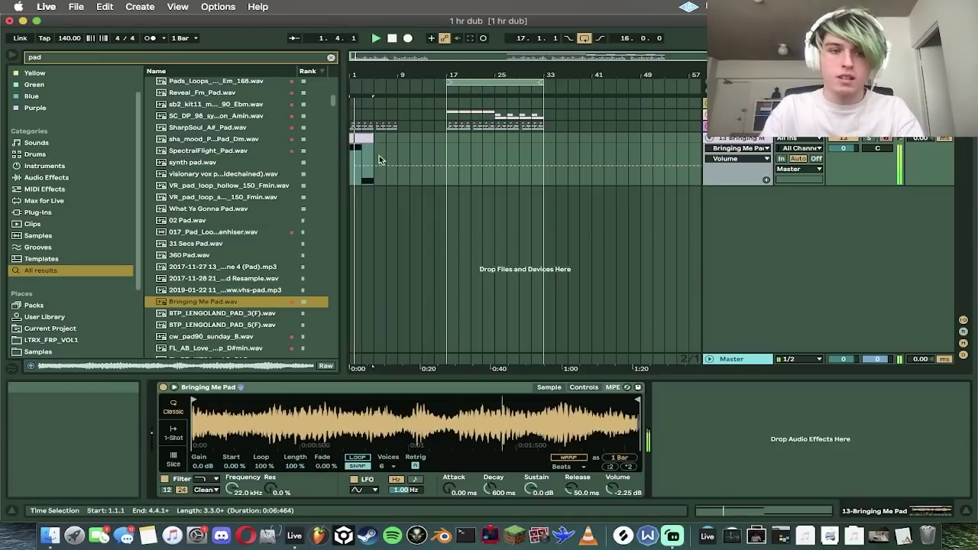
click(365, 136)
key(super+l)
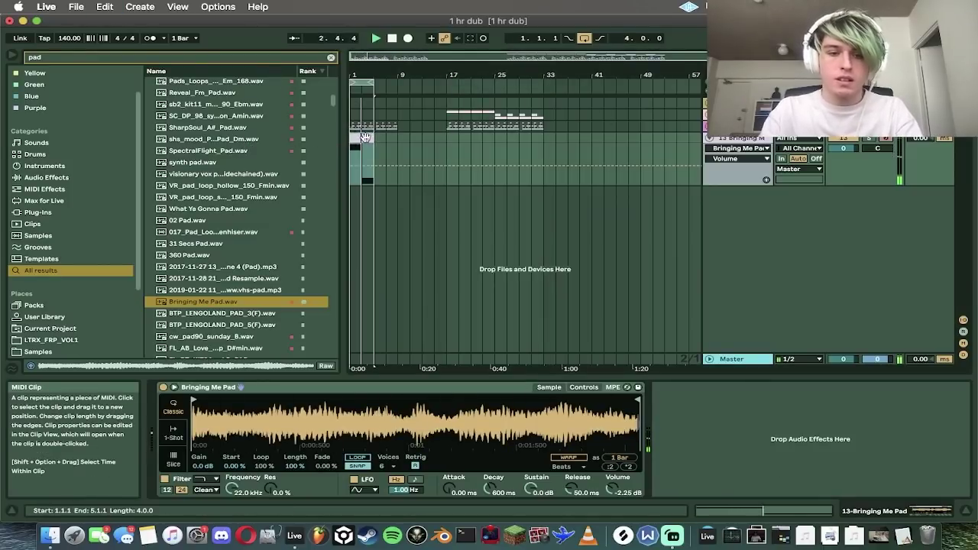
Step: Enable looping in the pad Simpler with Loop 55.5% and Fade 48.4%, and set the track volume to -2.5 dB
click(357, 457)
drag(324, 467, 269, 501)
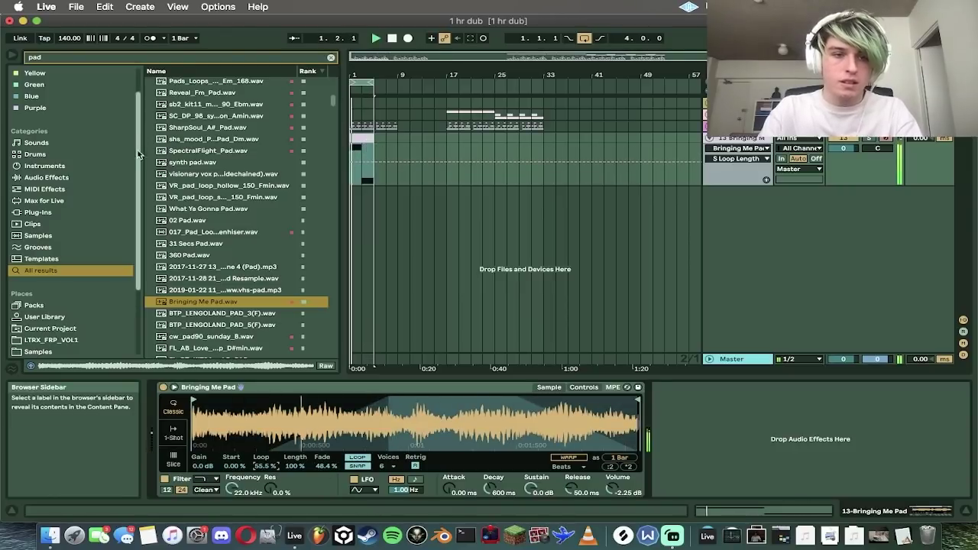
click(95, 178)
drag(850, 149, 850, 156)
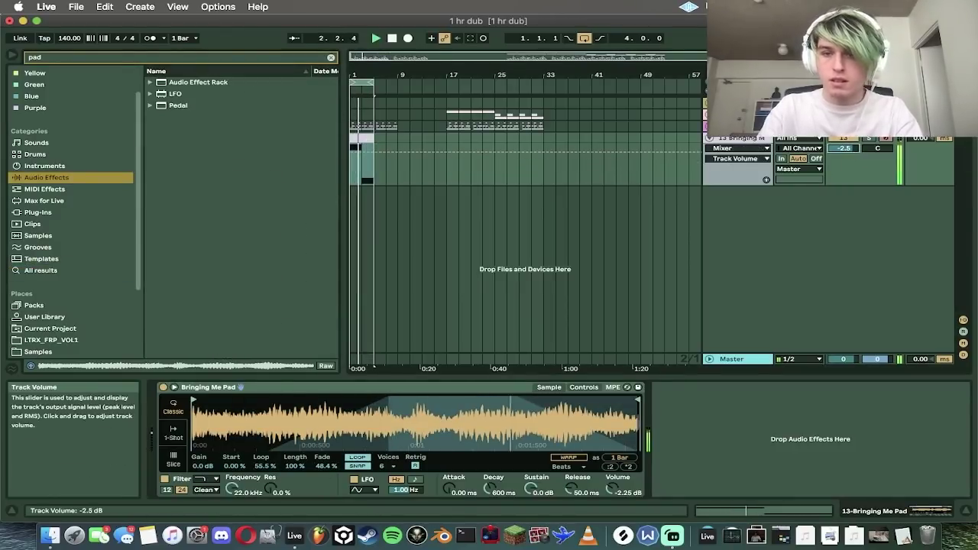
right_click(850, 149)
click(849, 149)
key(Return)
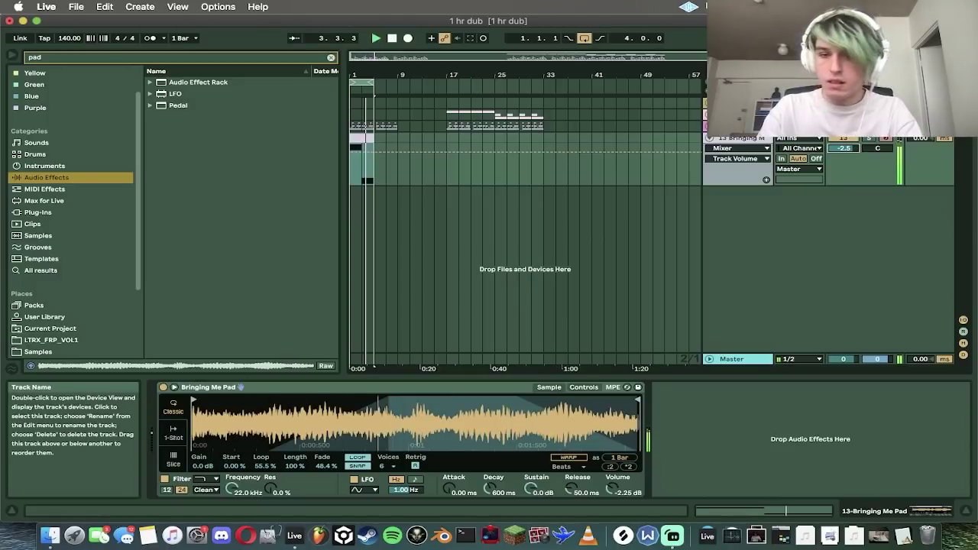
Step: Thin the LTRX_kick clips on track 11 across the first four bars, keeping only the hits at bars 1, 3 and just before bar 5
scroll(525, 237, up, 5)
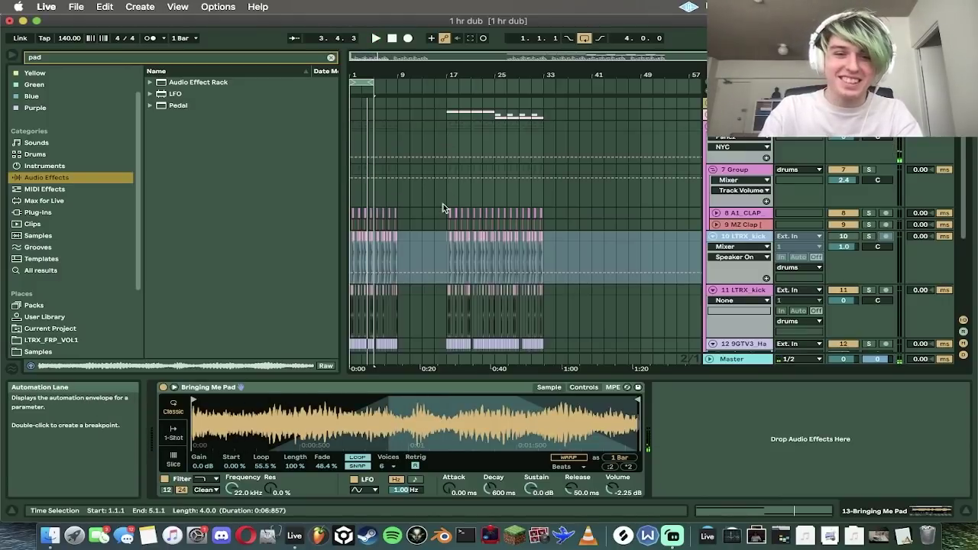
drag(359, 59, 359, 80)
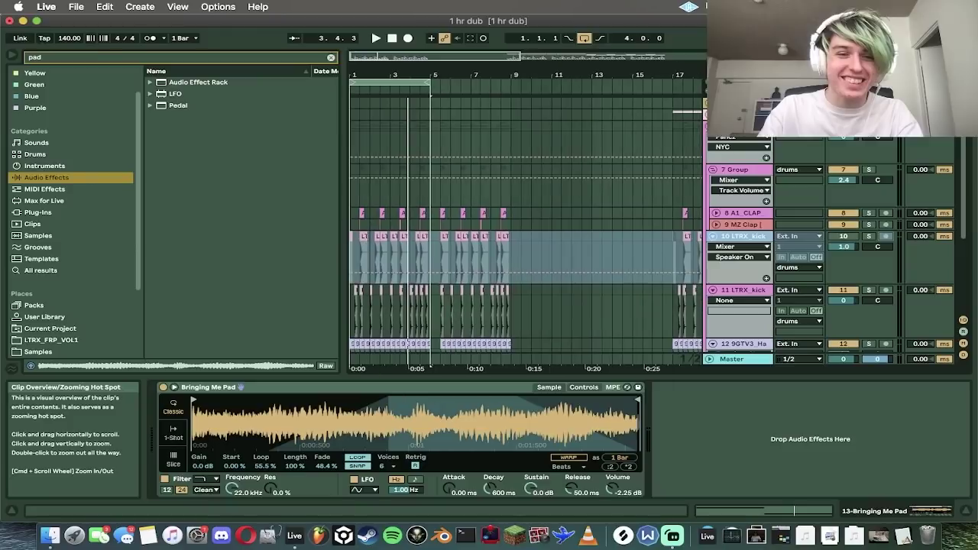
scroll(531, 352, down, 2)
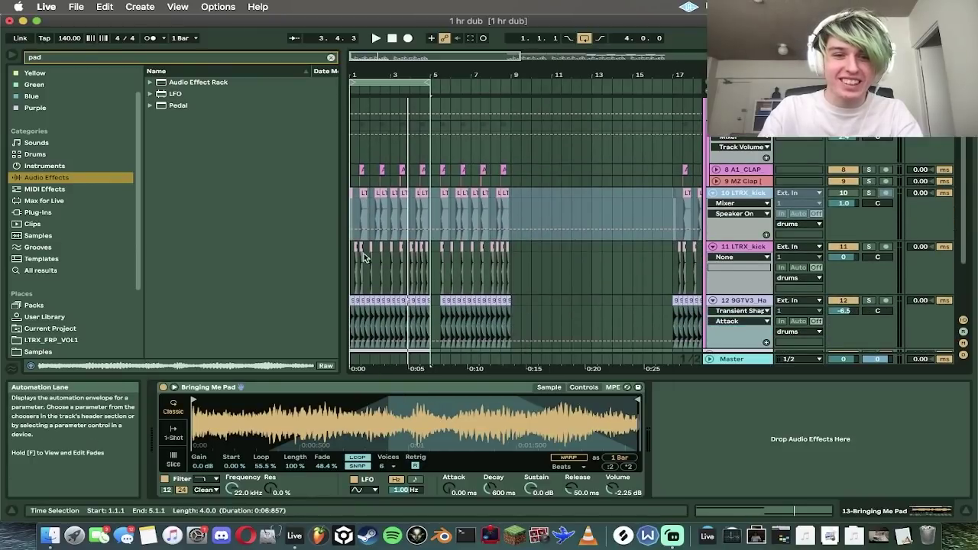
click(359, 252)
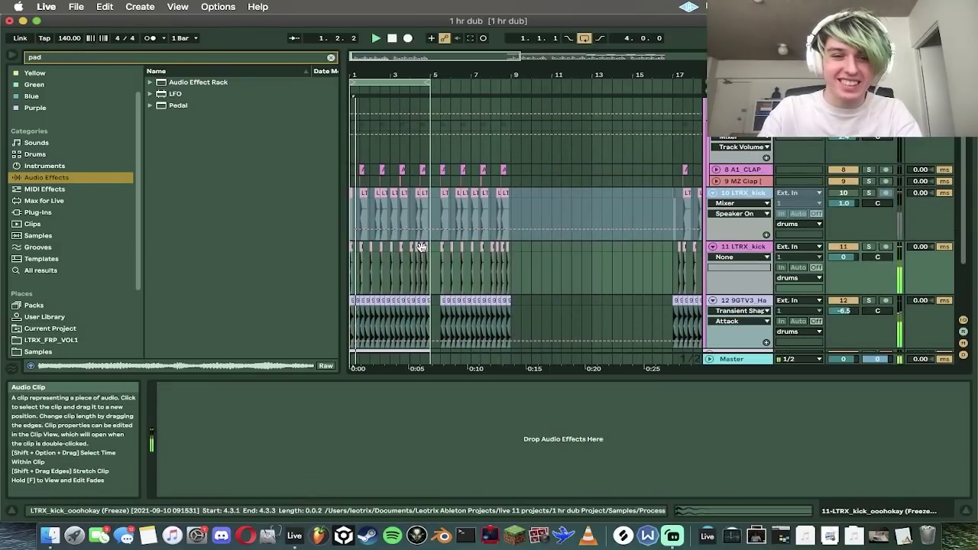
drag(359, 248, 372, 249)
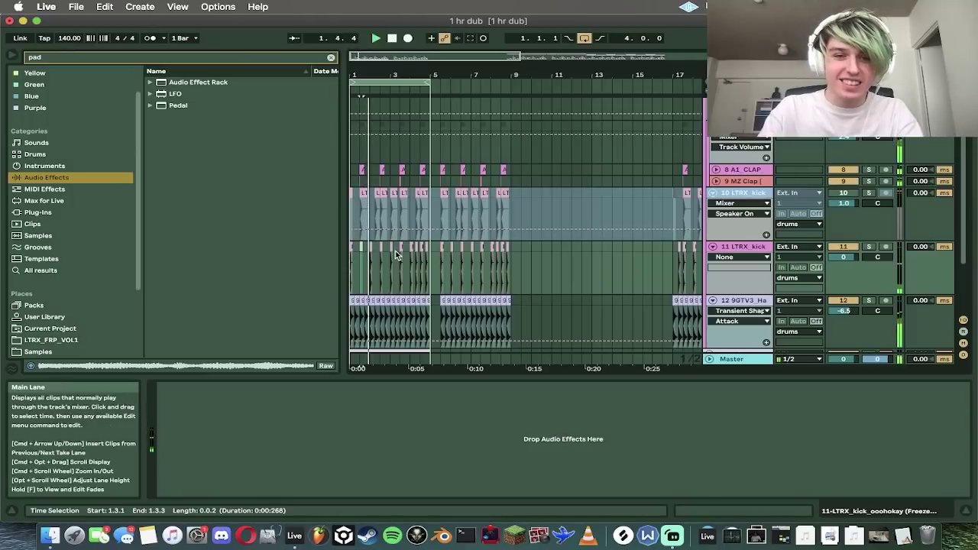
click(367, 250)
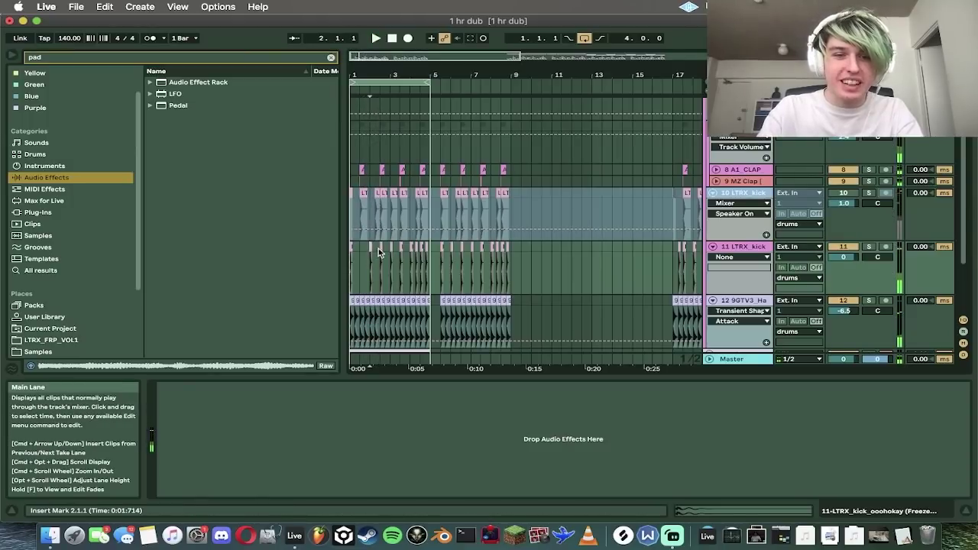
click(379, 248)
key(Delete)
click(390, 247)
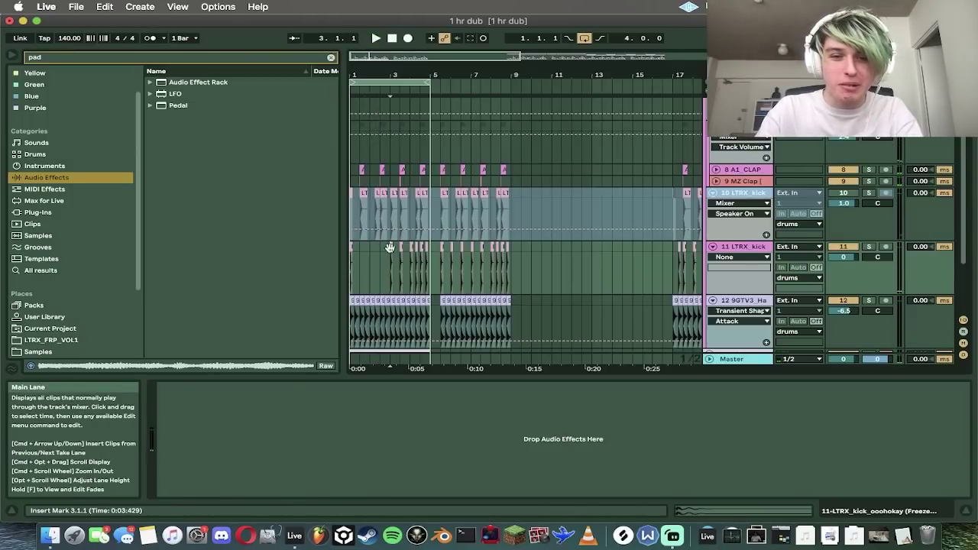
click(400, 248)
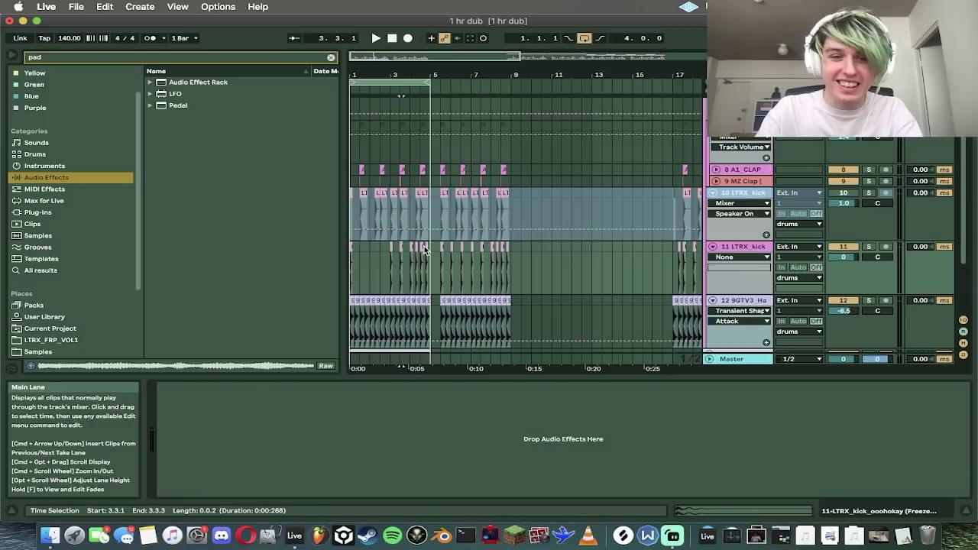
shift+click(422, 246)
key(Delete)
Step: Clear the track 11 kick clips from bar 5 to bar 9 and fill that range with a copy of the thinned four-bar pattern
drag(421, 245, 336, 250)
key(space)
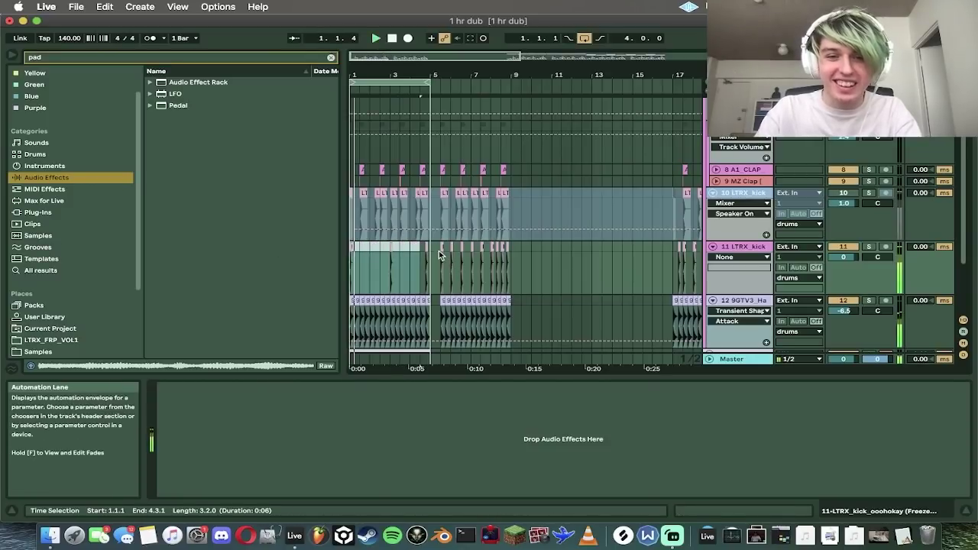
drag(430, 247, 516, 252)
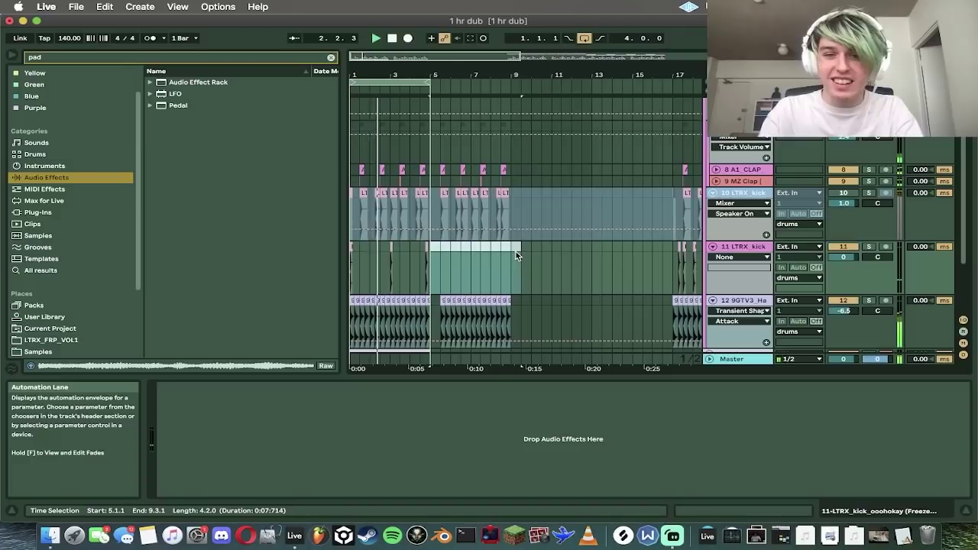
scroll(515, 251, down, 2)
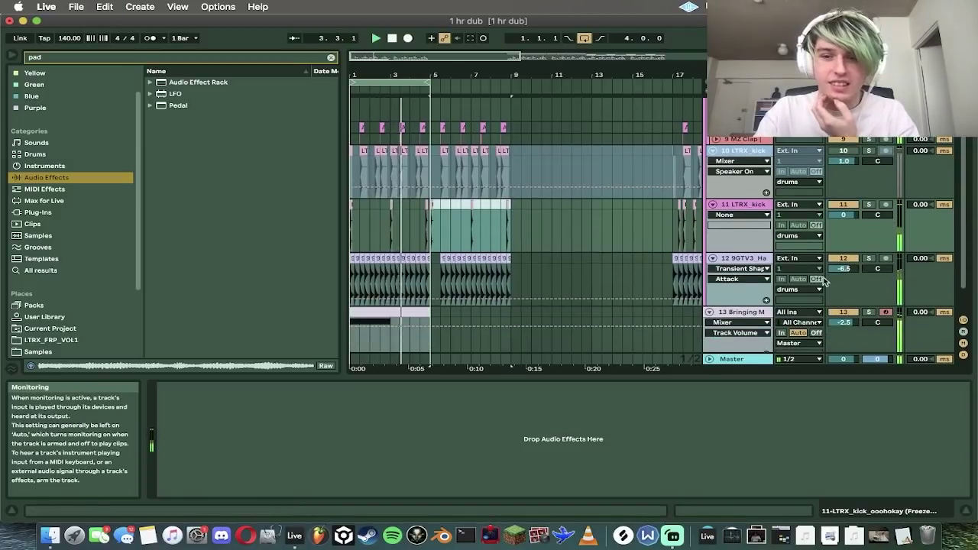
Step: Delete all intro hi-hat clips on track 12, from bar 1 to about bar 10, and restart playback
click(842, 270)
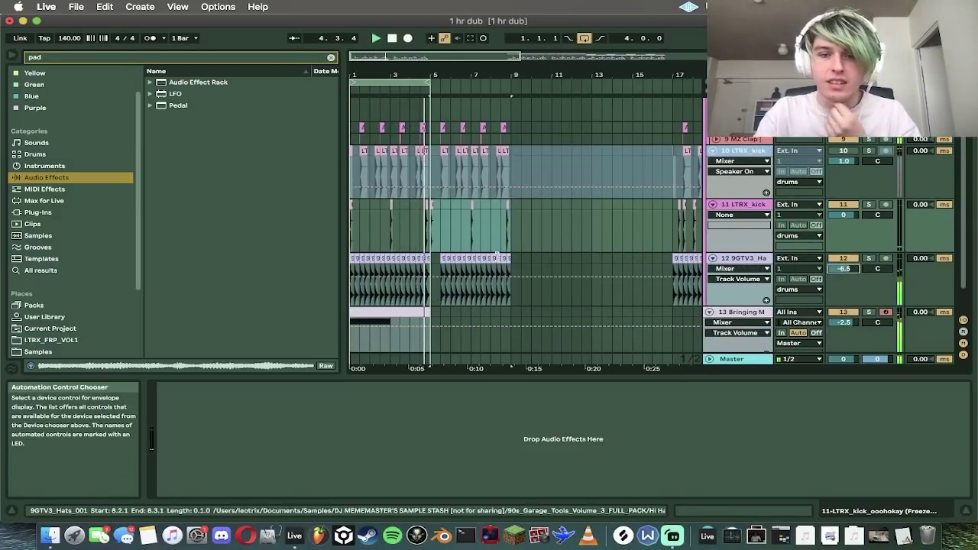
drag(519, 261, 355, 264)
key(space)
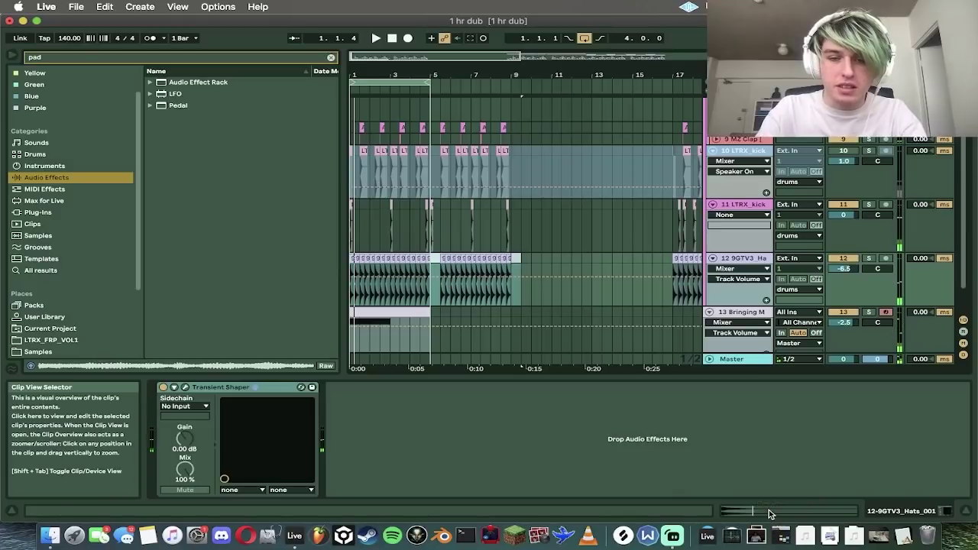
shift+click(542, 264)
key(Delete)
key(space)
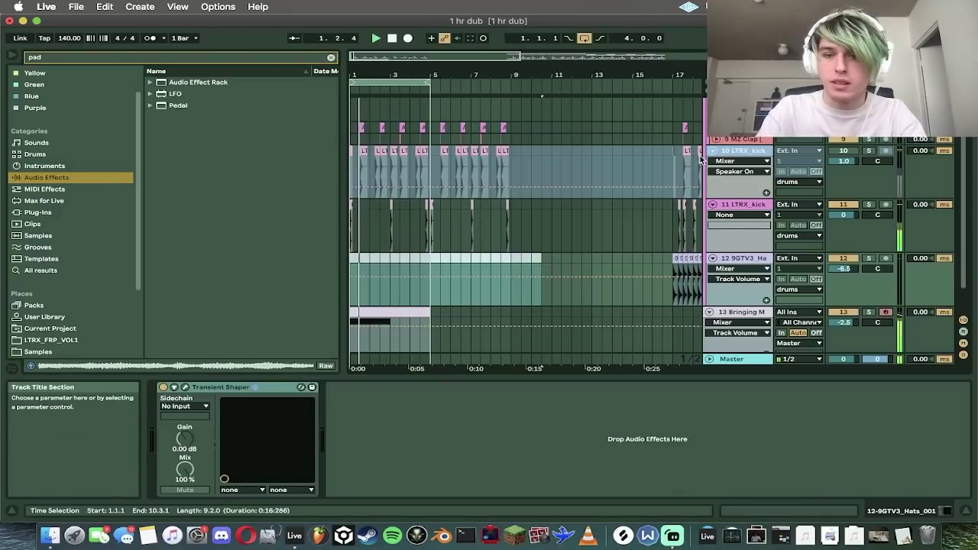
Step: Fold tracks 10 and 11 and duplicate the four-bar pad clip once so it fills bars 1 to 8
click(712, 152)
click(712, 162)
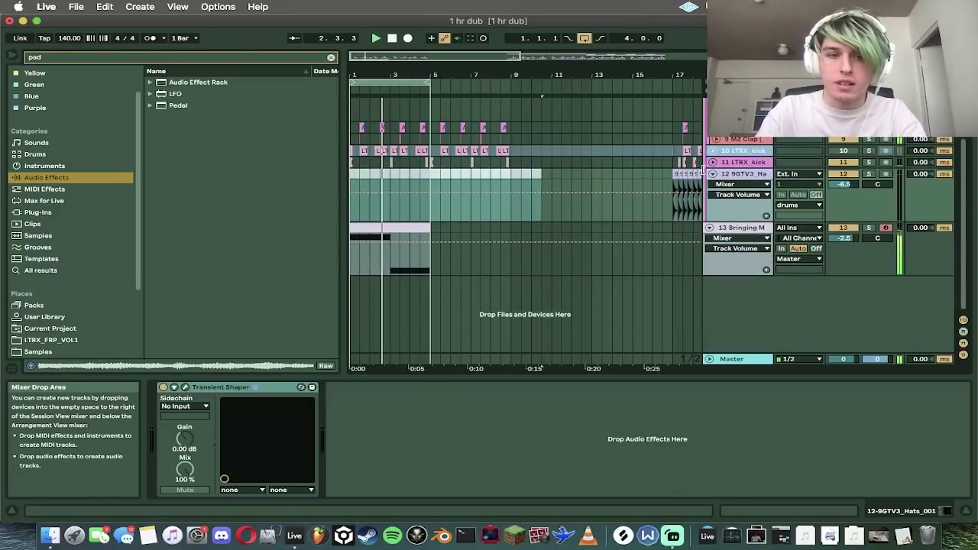
click(403, 224)
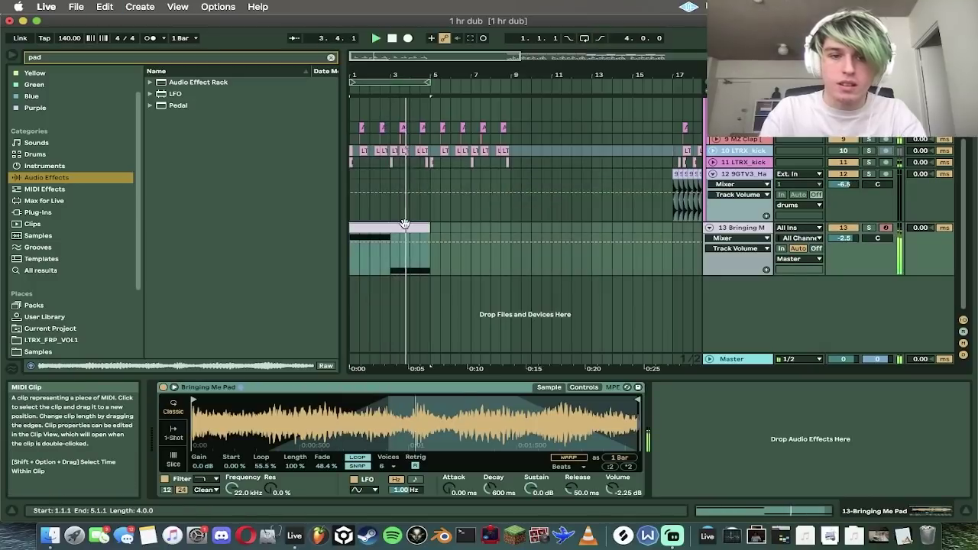
key(super+d)
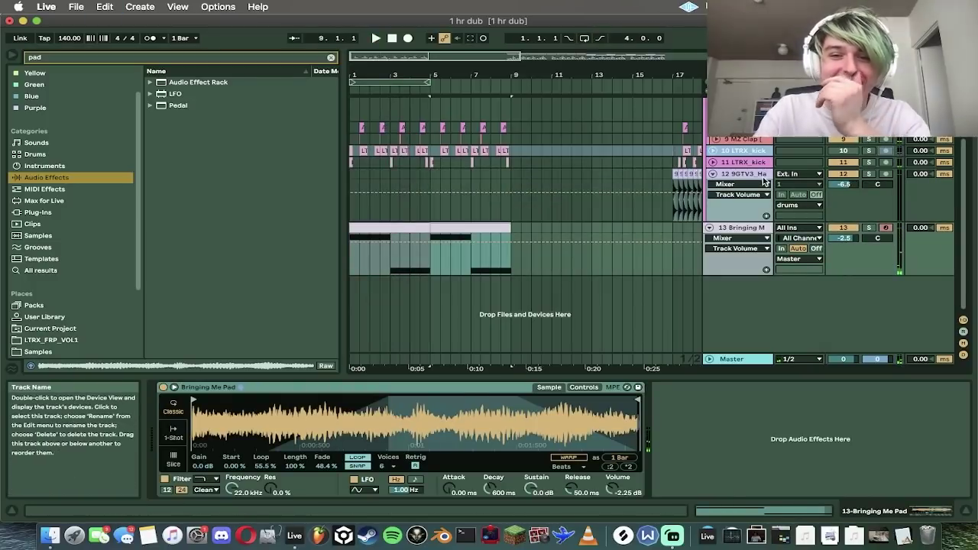
Step: Clear the browser search and add an Auto Filter with its default preset to kick track 11
click(752, 163)
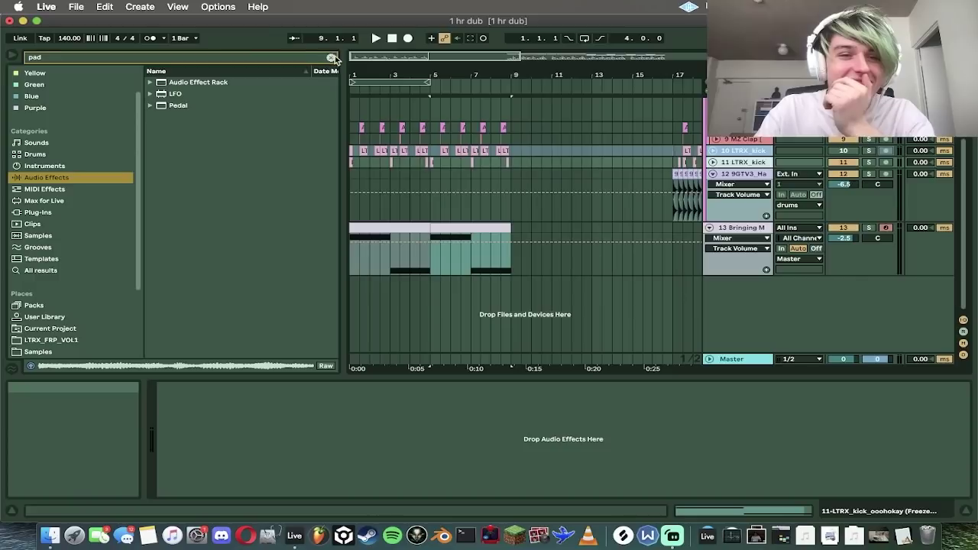
click(330, 57)
scroll(206, 92, up, 3)
drag(185, 104, 260, 455)
key(space)
Step: Automate the Auto Filter's Device On switch on track 11 to be on until bar 9 and off from there, and audition from bar 7
right_click(162, 387)
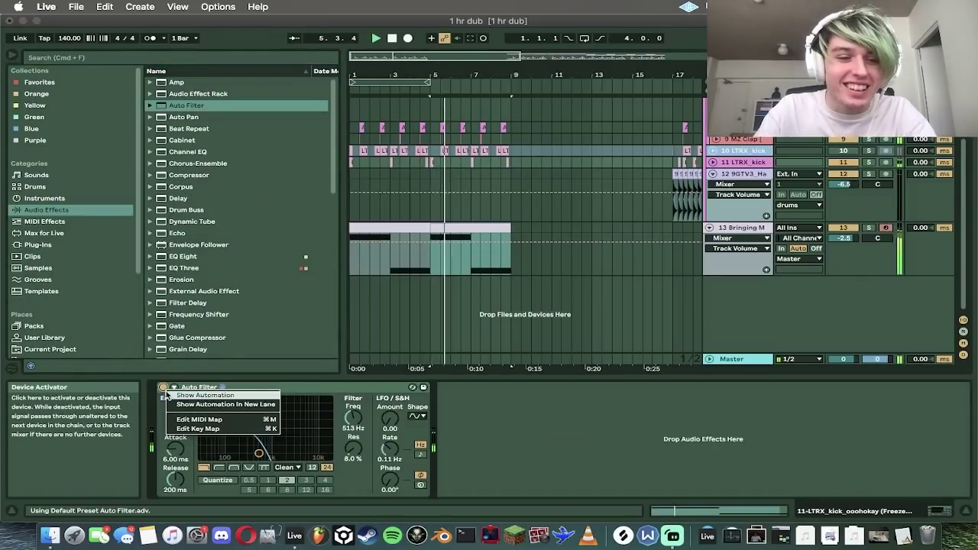
click(222, 396)
drag(512, 184, 514, 199)
key(space)
click(470, 201)
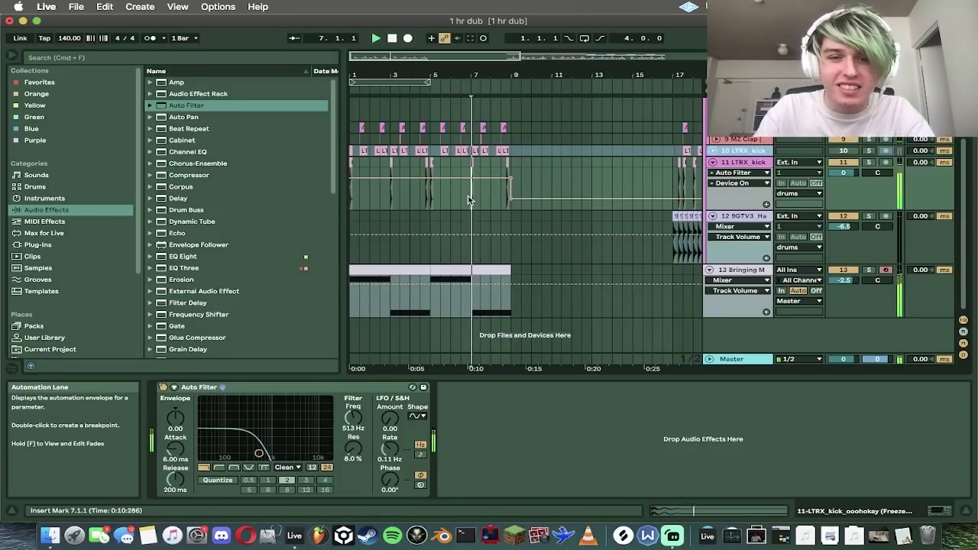
key(space)
scroll(470, 203, up, 5)
key(space)
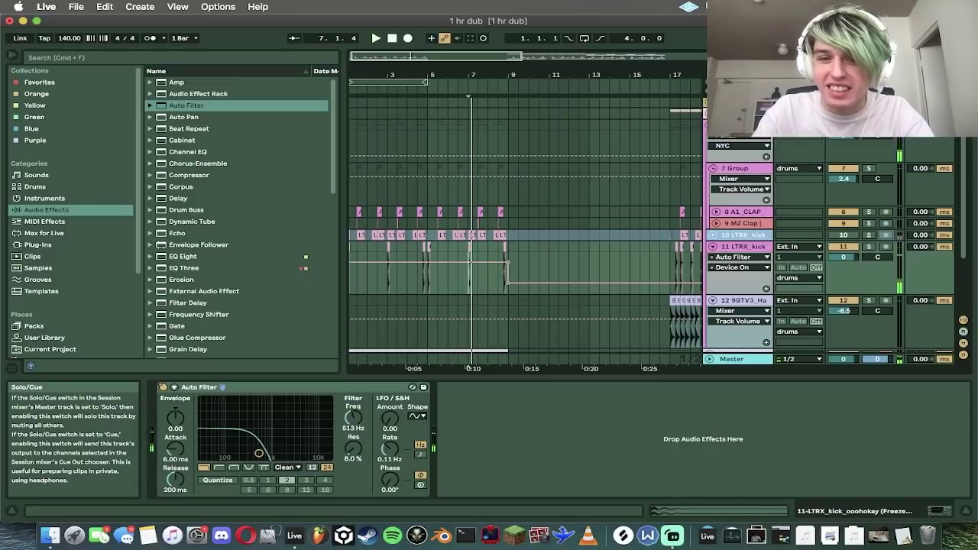
key(space)
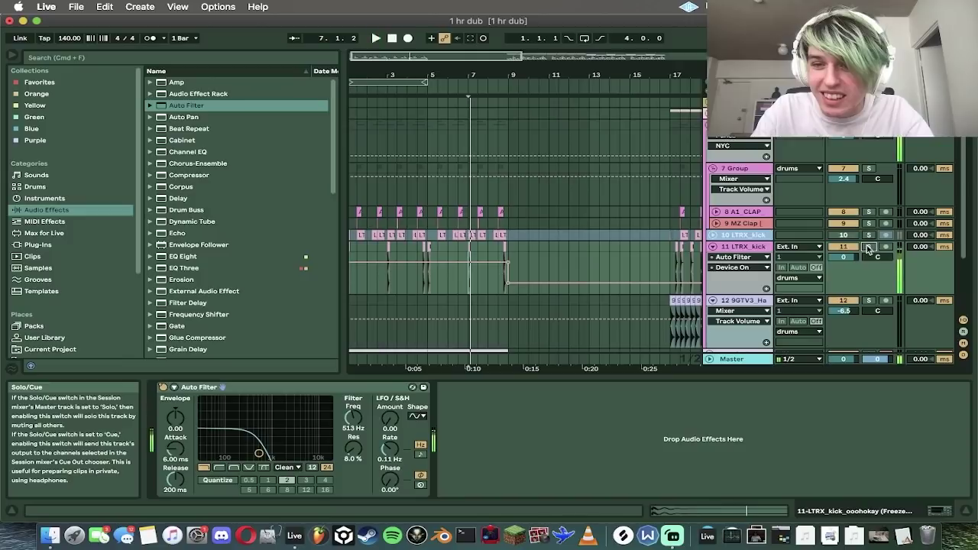
Step: Set the pad Simpler's Attack to 49.2 ms and audition the pad with the drums from bar 5
scroll(868, 248, down, 3)
click(483, 273)
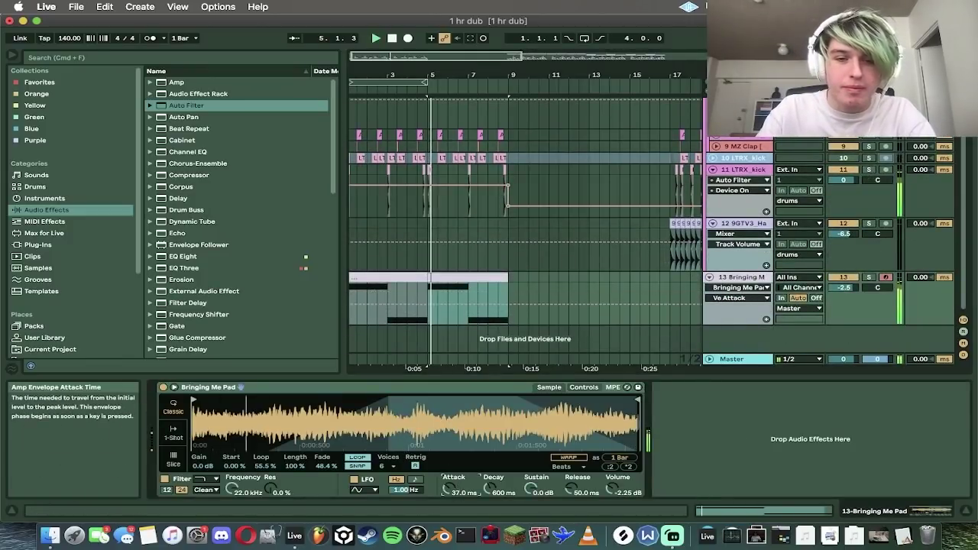
drag(450, 490, 449, 479)
key(space)
key(space)
key(space)
key(space)
click(843, 280)
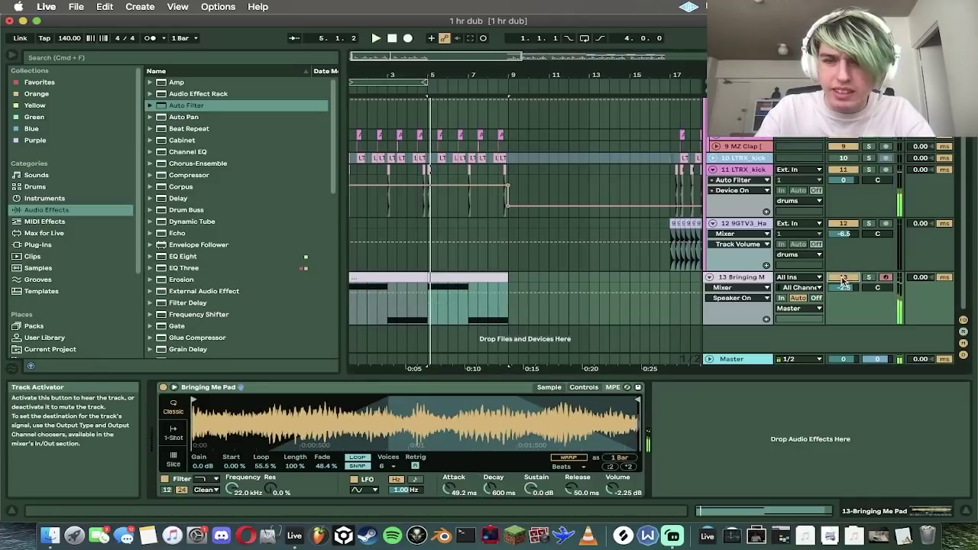
Step: Inspect the effect chains of the drums group and 7 Group during playback
scroll(842, 281, up, 3)
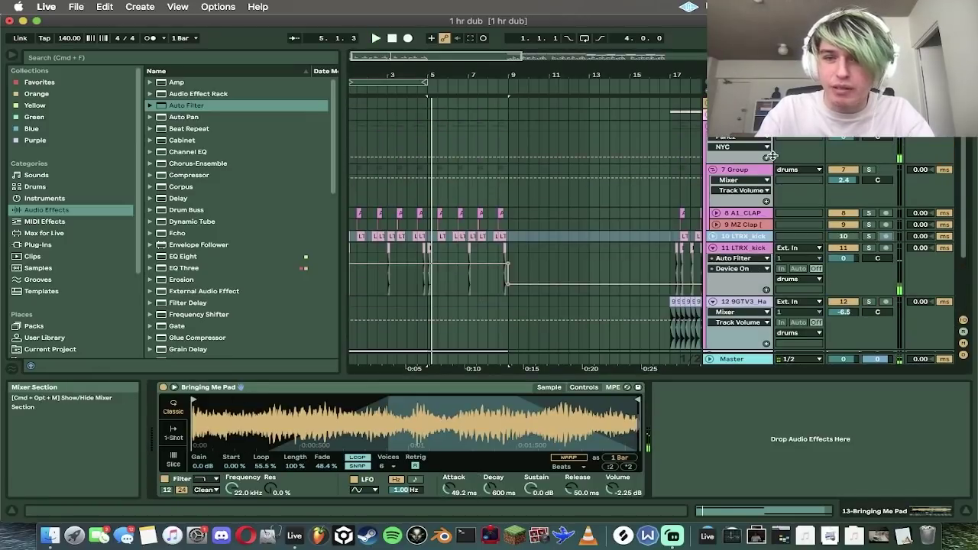
click(734, 139)
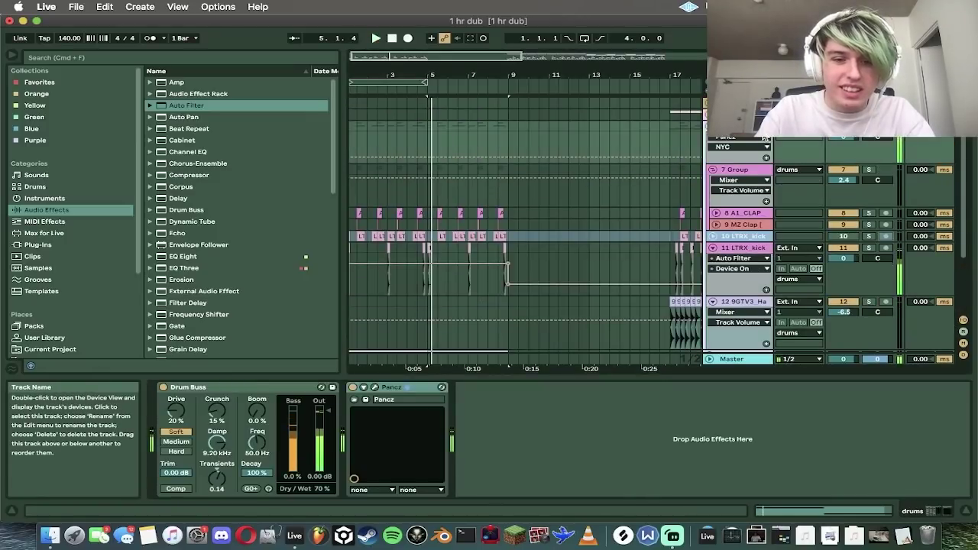
drag(396, 191, 310, 188)
key(space)
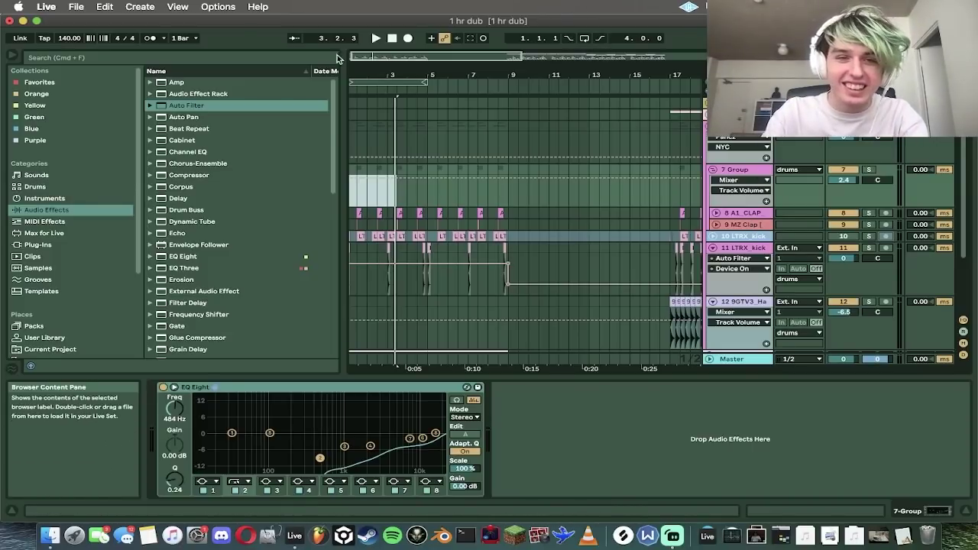
Step: Open the first LTRX_kick clip on track 11 and examine the very start of its waveform up close
mouse_move(372, 57)
mouse_down()
mouse_move(407, 56)
mouse_move(372, 56)
mouse_up()
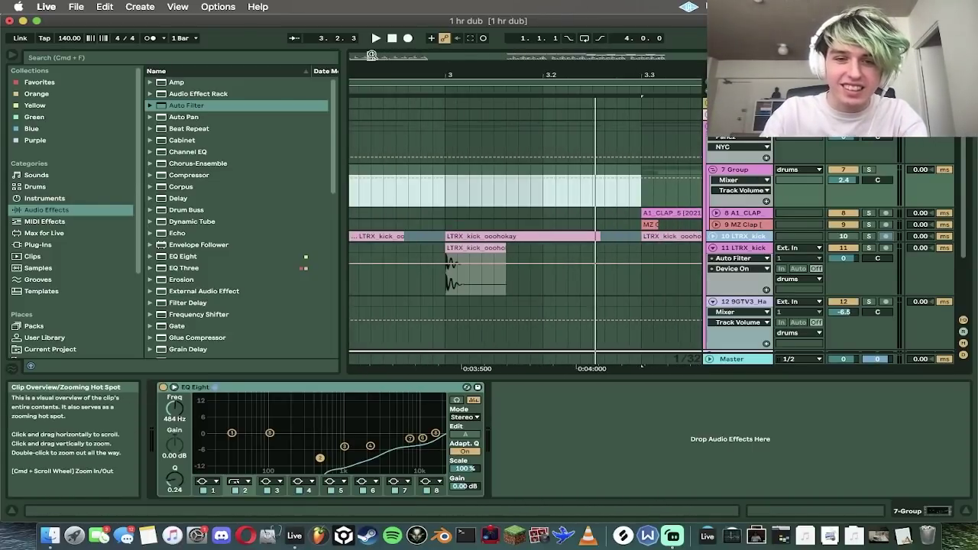
scroll(433, 319, left, 10)
double_click(380, 243)
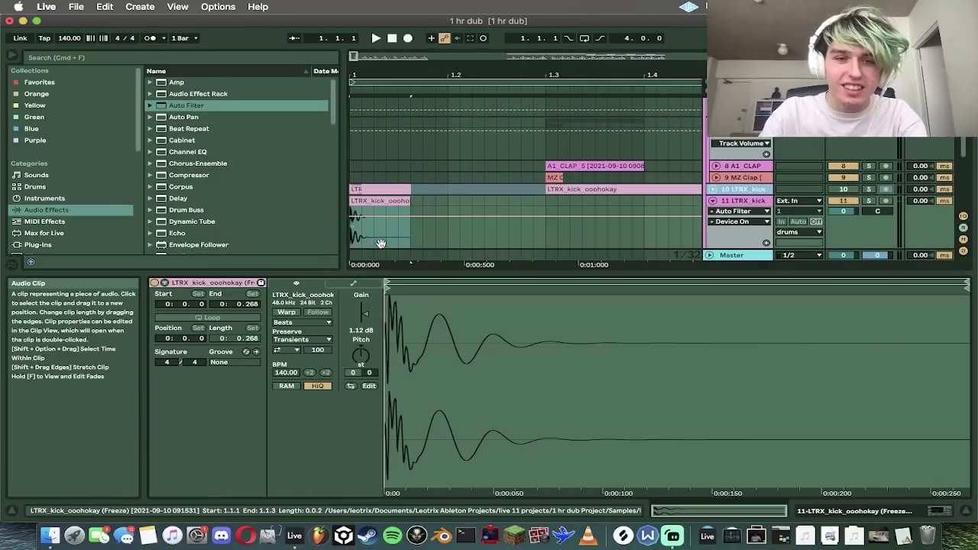
drag(407, 314, 407, 428)
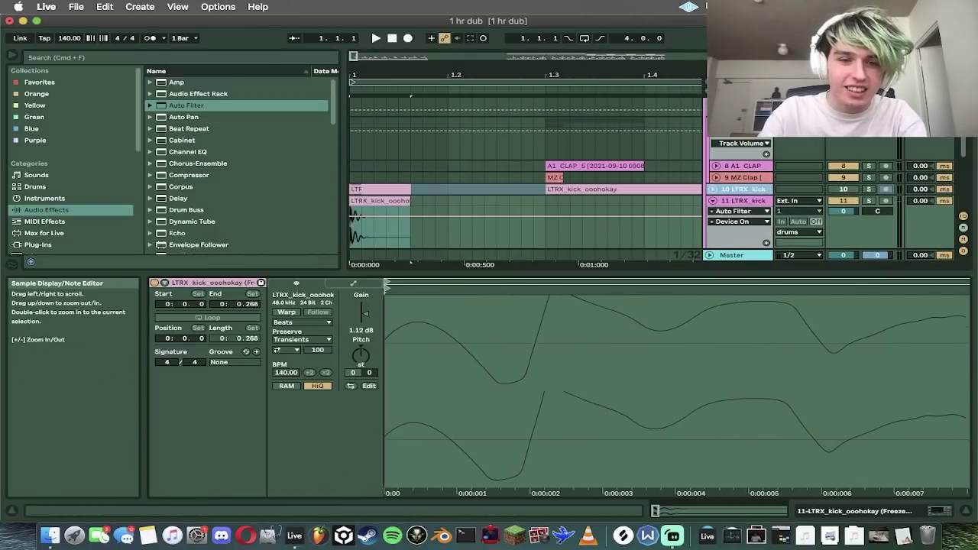
drag(406, 382, 407, 413)
drag(384, 314, 384, 344)
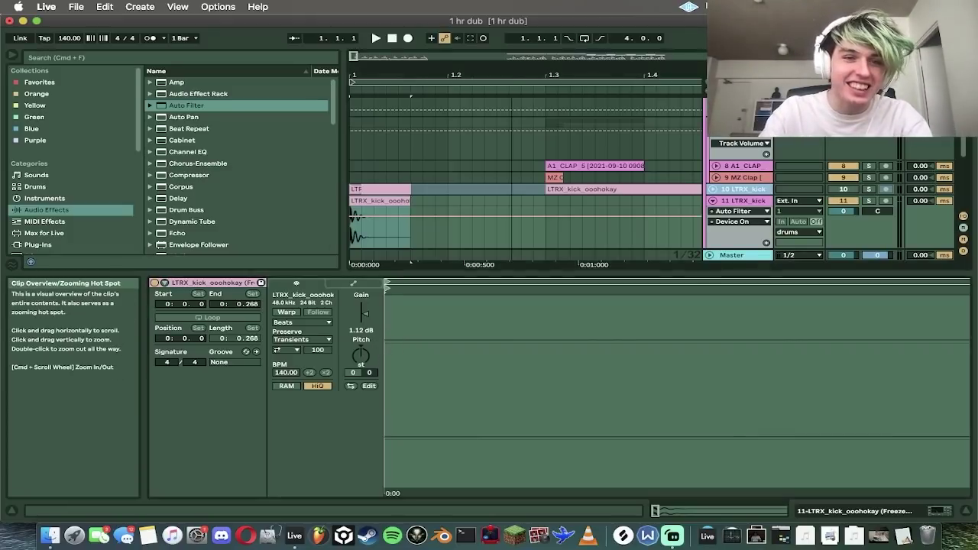
Step: Turn off the automation view to expose the first kick clip's fade handles and replay that clip repeatedly from bar 1
drag(356, 58, 356, 95)
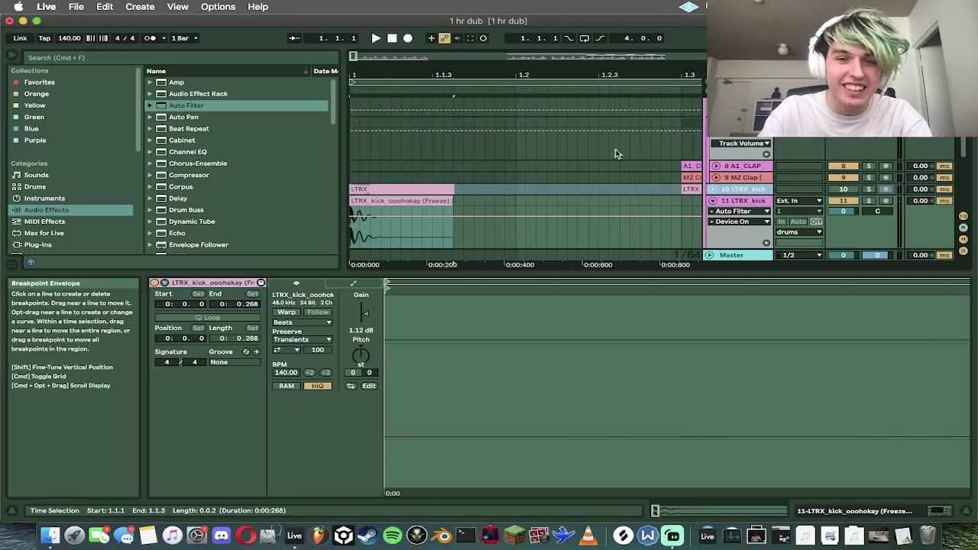
key(a)
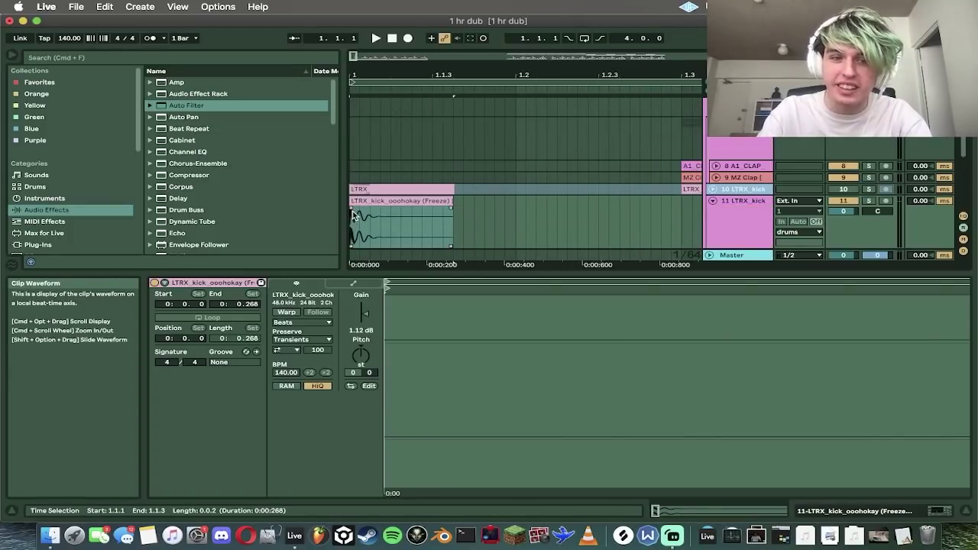
click(354, 215)
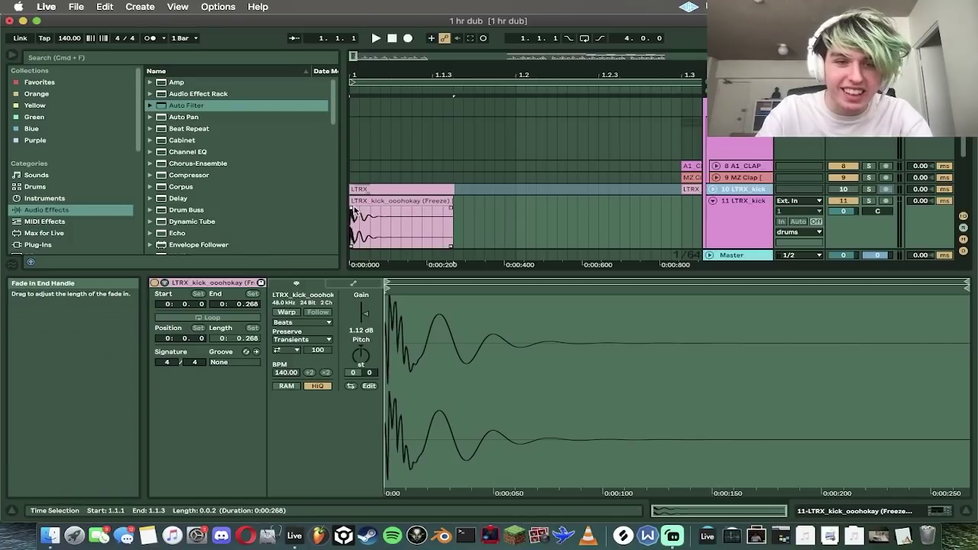
click(354, 201)
key(space)
key(space)
key(space)
key(space)
key(space)
key(space)
key(space)
key(space)
key(space)
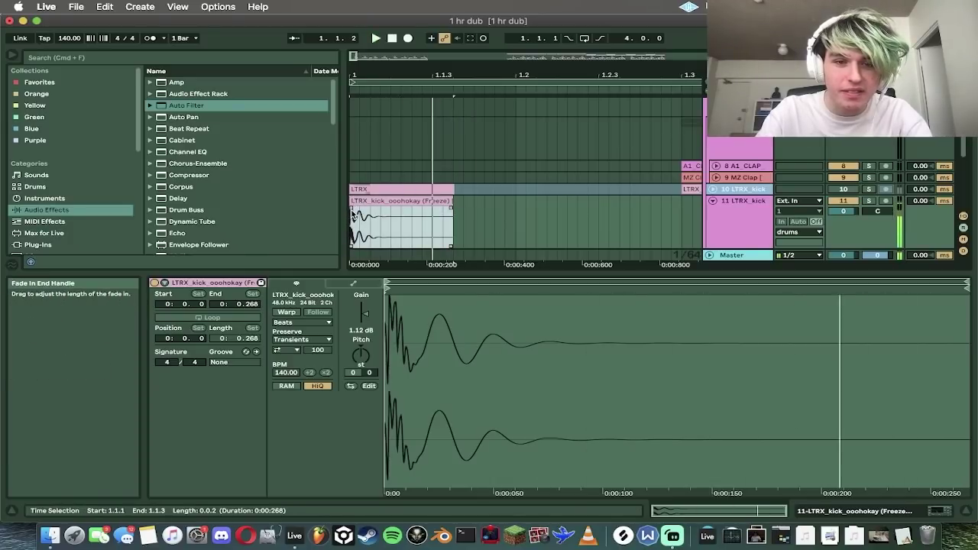
Step: Audition the attack of the first LTRX_kick clip repeatedly while checking the fade-in at its start
key(space)
key(space)
key(space)
key(space)
key(space)
key(space)
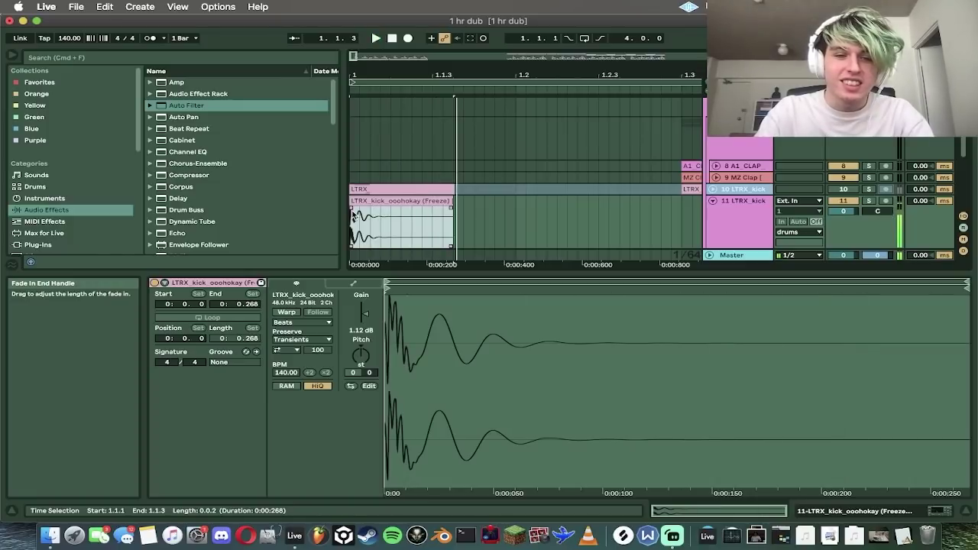
click(353, 209)
key(space)
key(space)
key(space)
key(space)
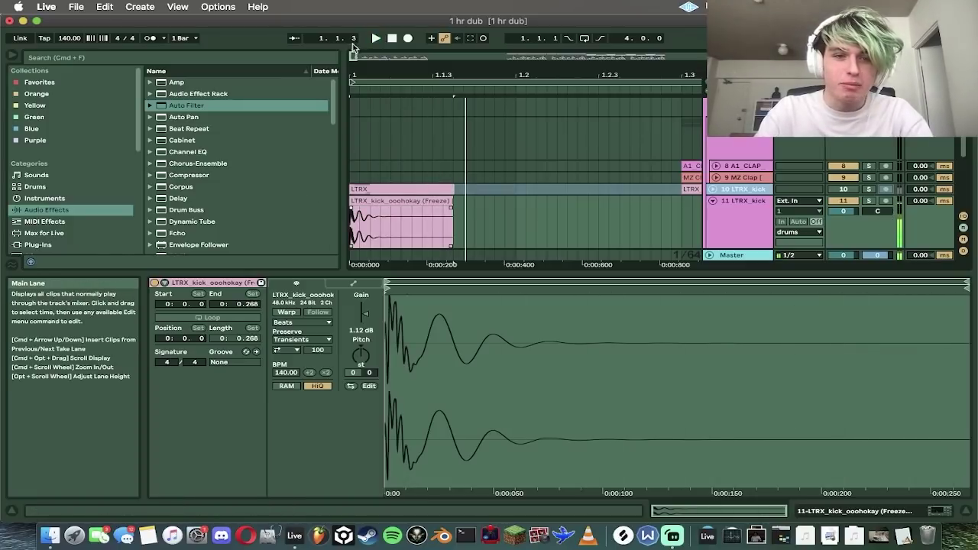
Step: Collapse the drums group and audition the intro from bar 1 together with the pad track
drag(353, 56, 430, 55)
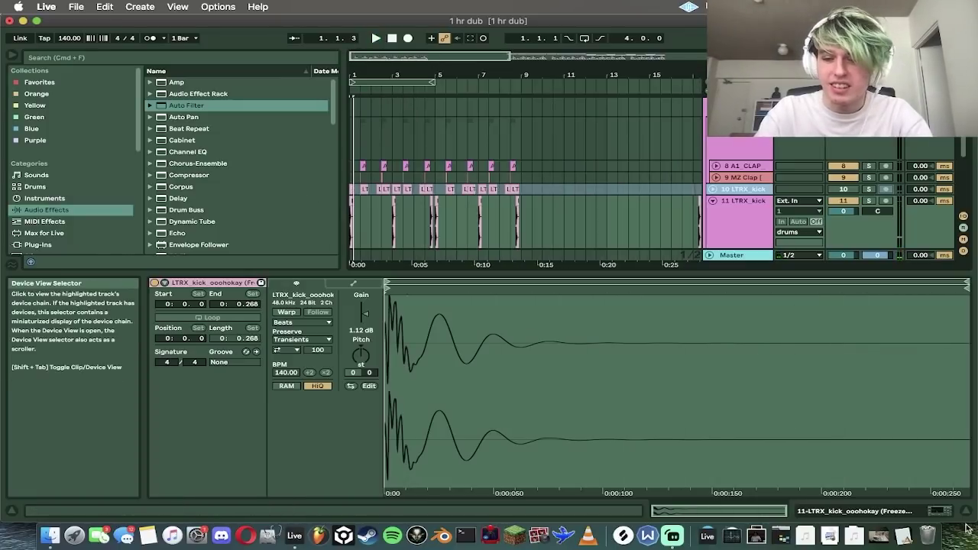
click(931, 508)
scroll(803, 227, up, 3)
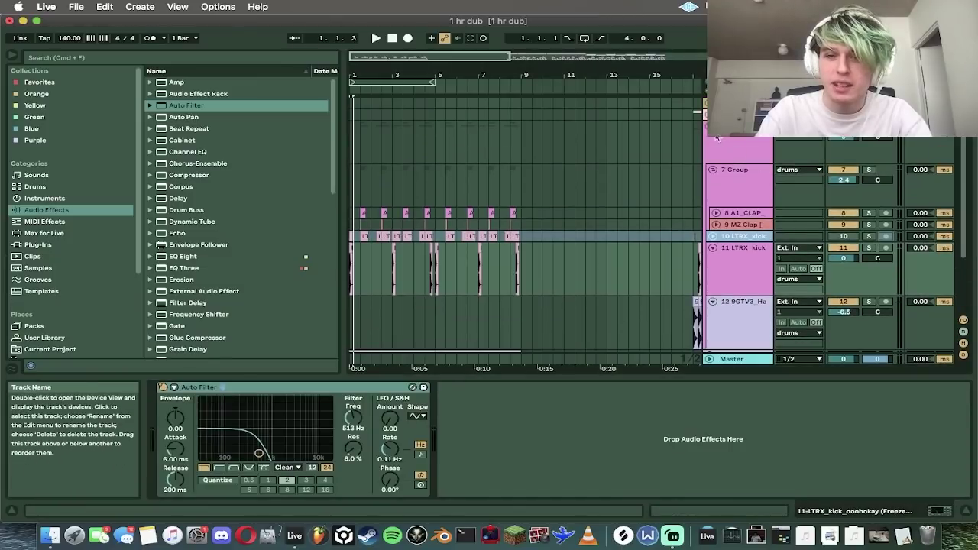
click(710, 127)
key(space)
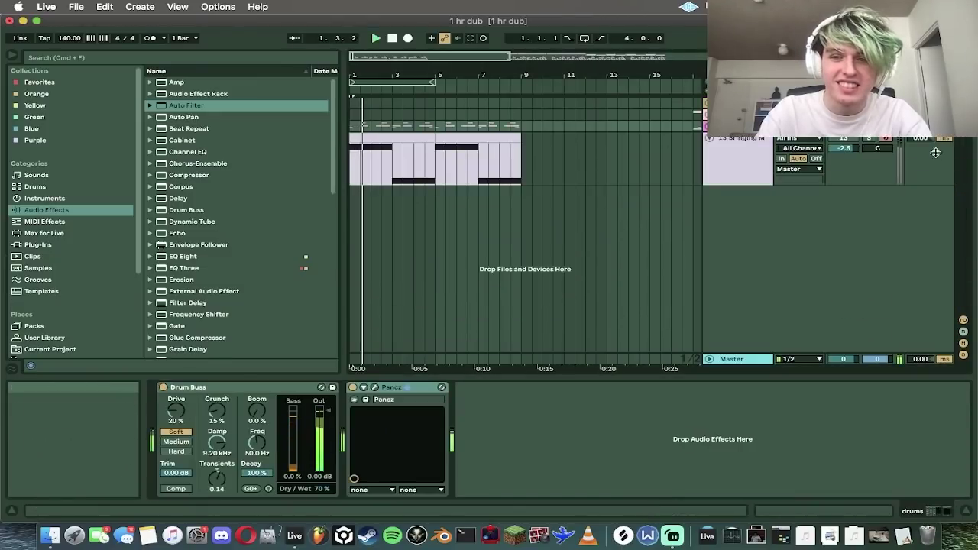
click(845, 139)
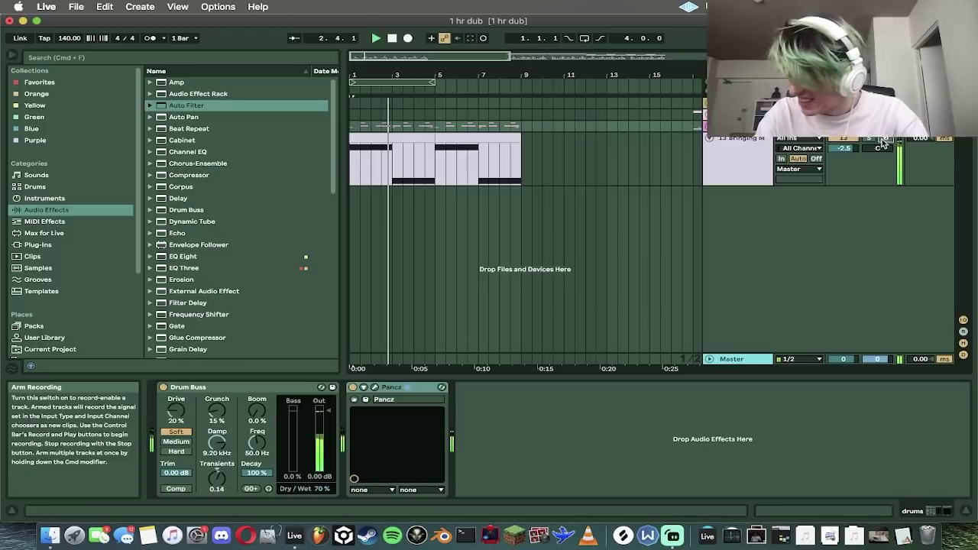
Step: Insert a MIDI track below the pad, load Operator on it and set oscillator A's waveform to SwD
right_click(832, 241)
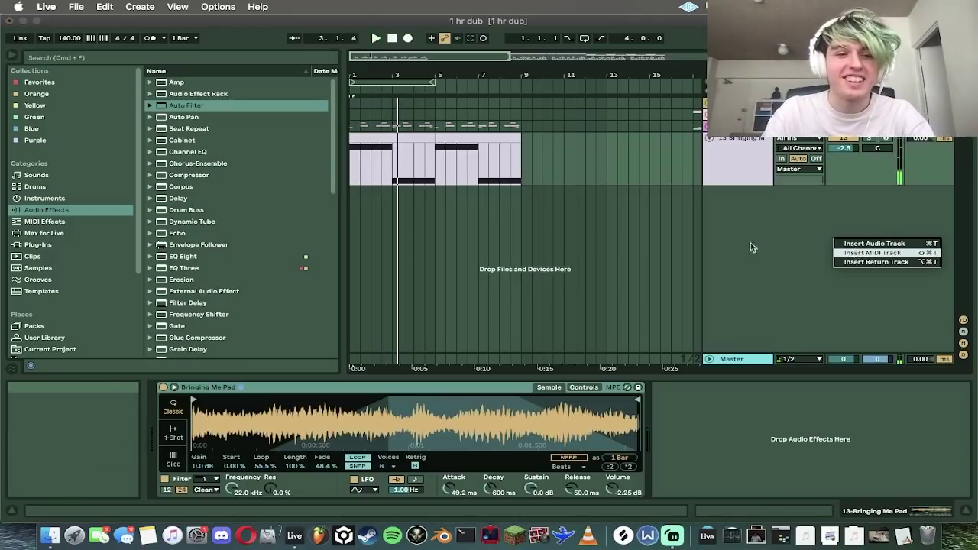
click(856, 251)
click(57, 200)
click(177, 176)
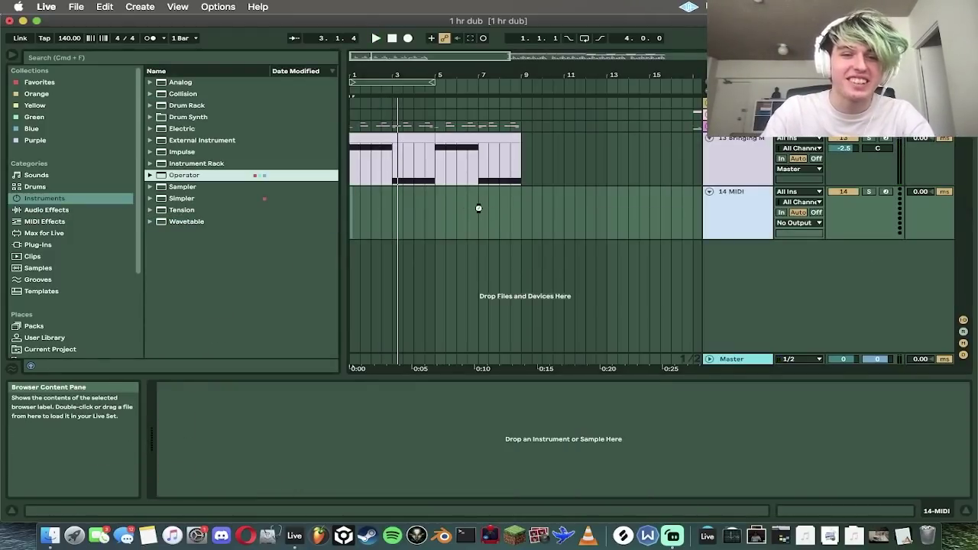
drag(478, 207, 479, 210)
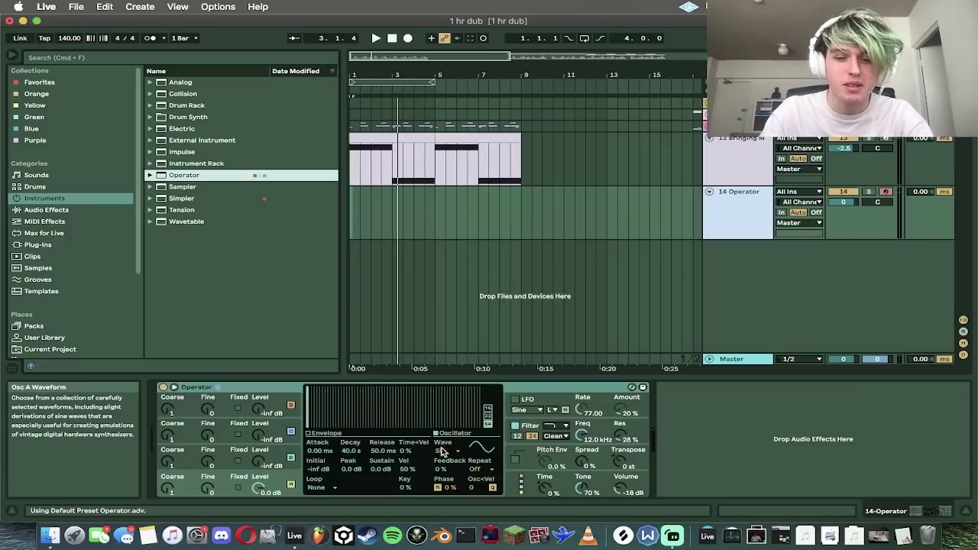
click(442, 452)
click(459, 334)
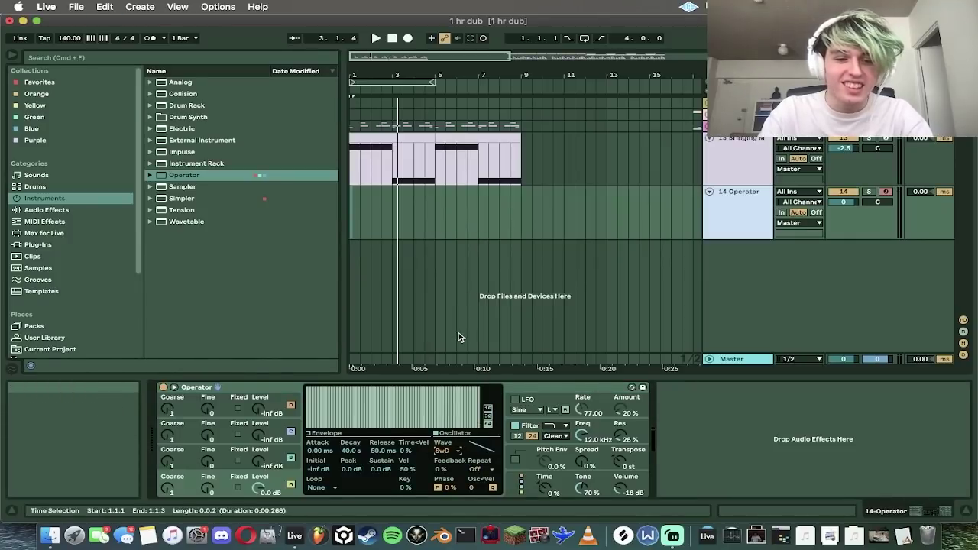
Step: Compare the pad's pitch with Operator, set the pad Simpler's Detune to -40 ct and audition it with the drums from bar 5
key(space)
click(431, 237)
key(space)
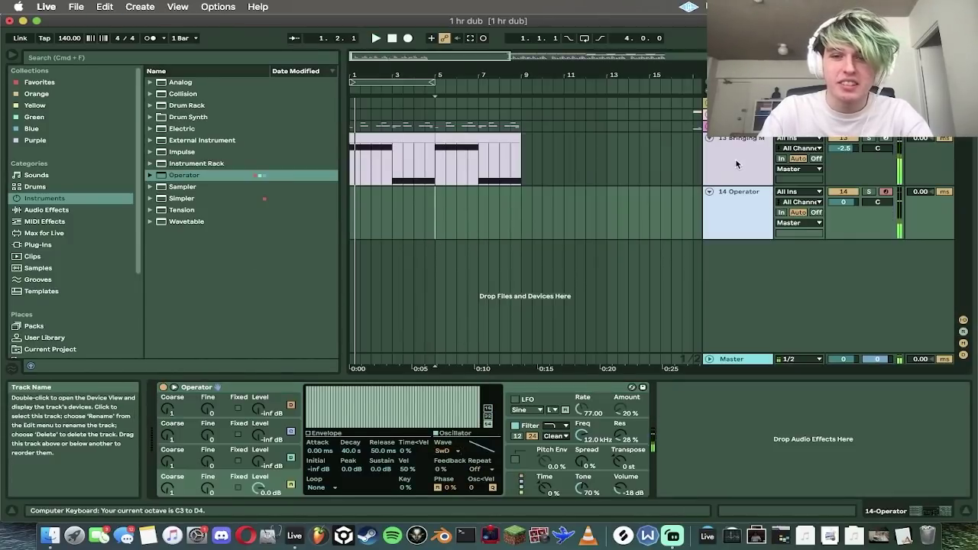
click(735, 162)
click(584, 387)
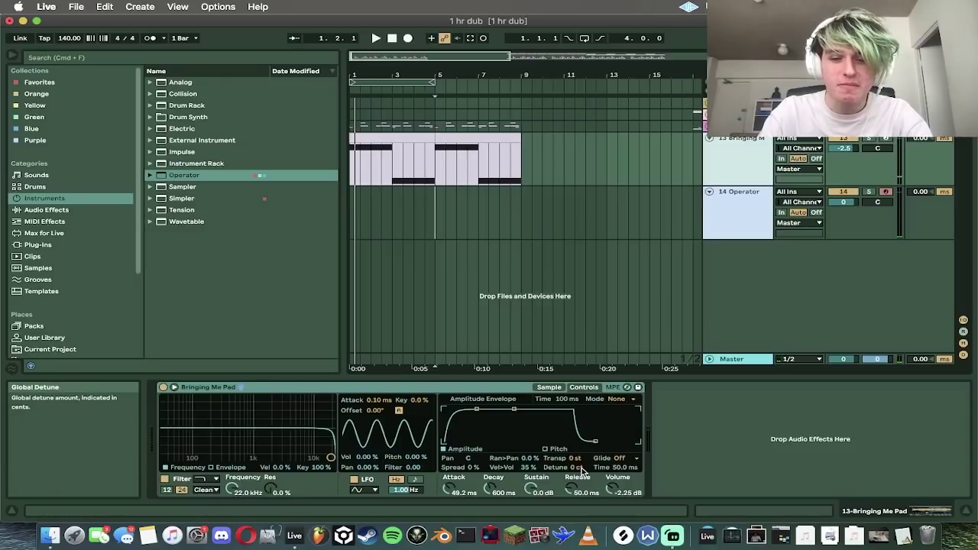
key(space)
drag(581, 468, 581, 462)
key(space)
scroll(730, 132, up, 6)
key(space)
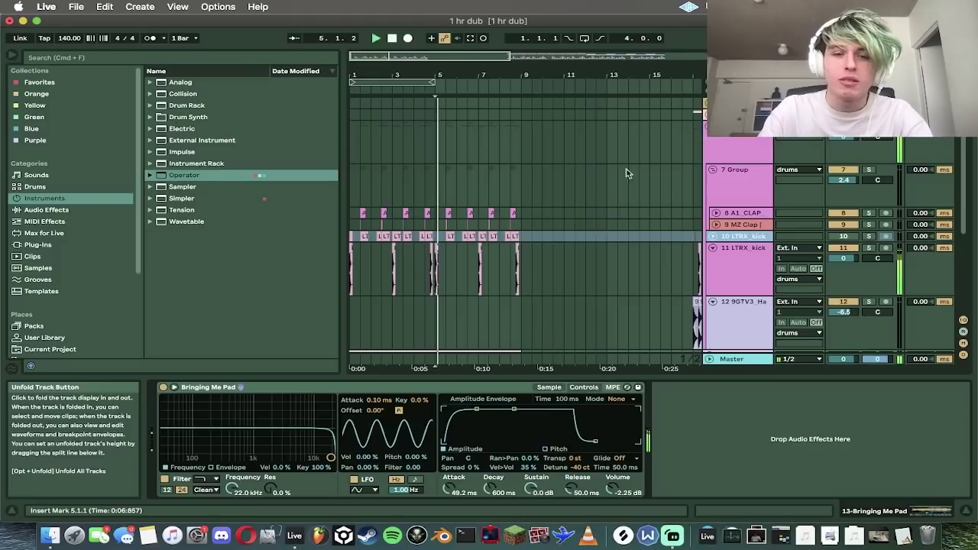
Step: Loop playback over the eight intro bars from 1 to 9 and fold the drums group away
key(space)
drag(523, 286, 197, 287)
key(space)
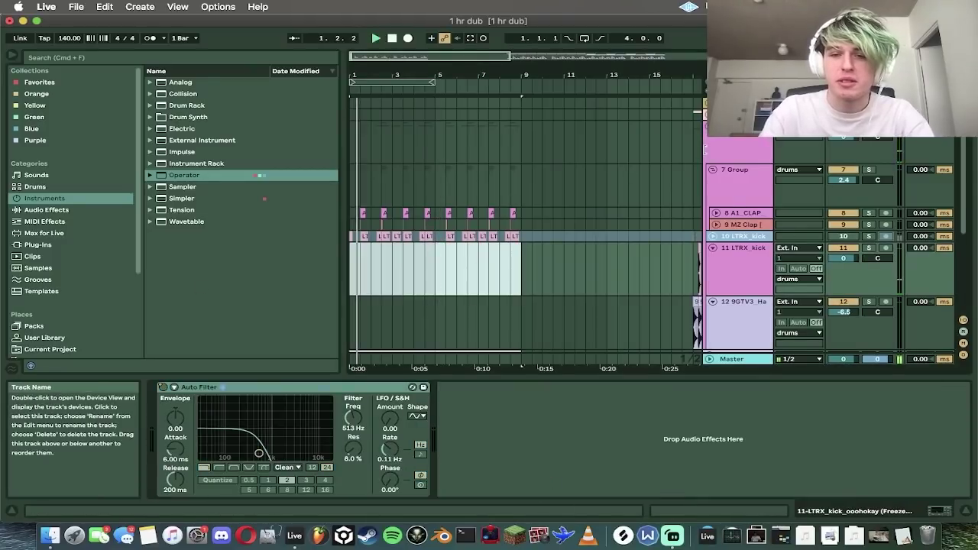
click(707, 127)
key(super+l)
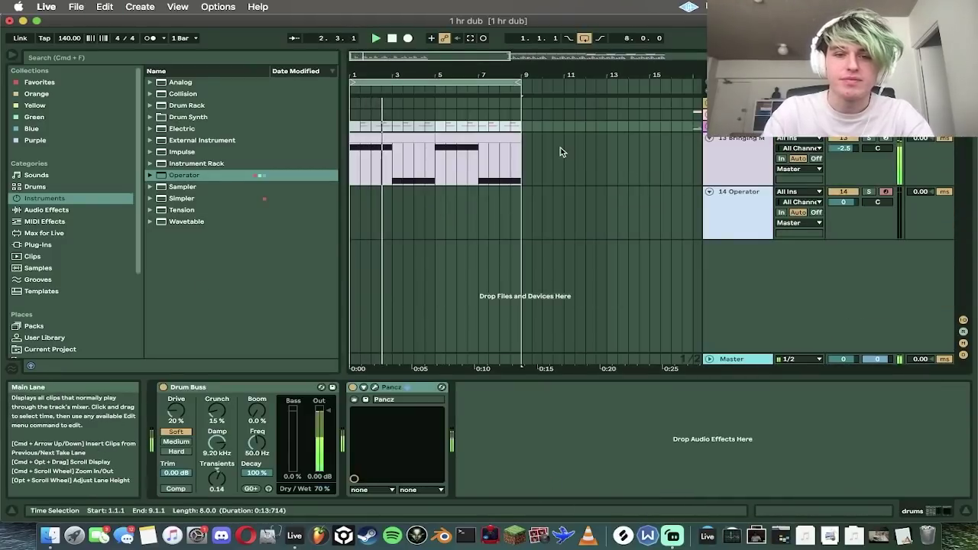
Step: Set Operator's Release to 1.62 s and add a Delay after it with both channels linked at beat division 4
click(751, 206)
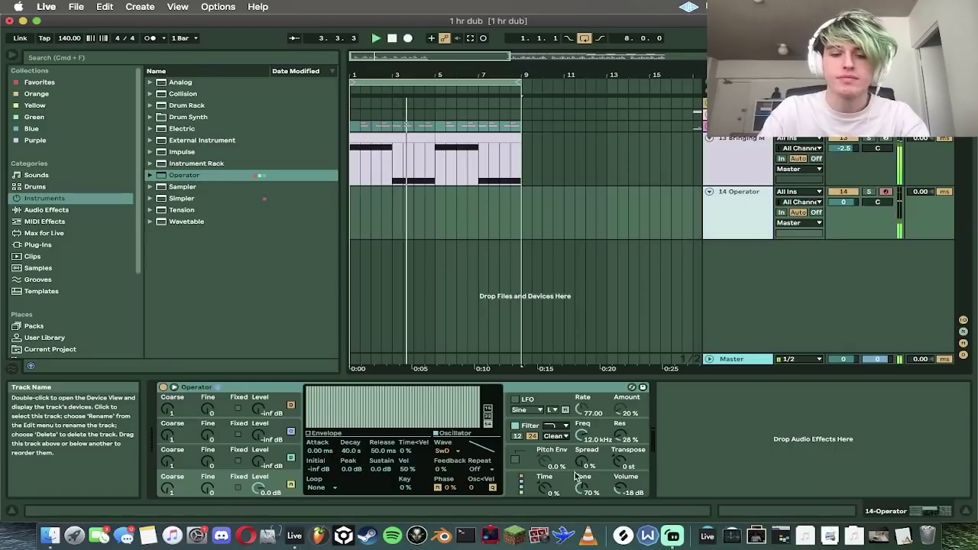
click(382, 450)
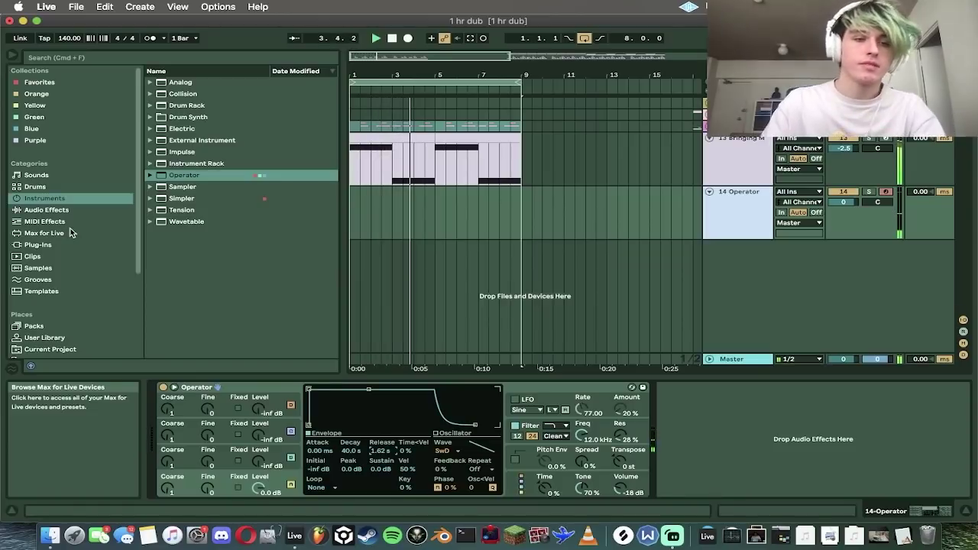
click(54, 210)
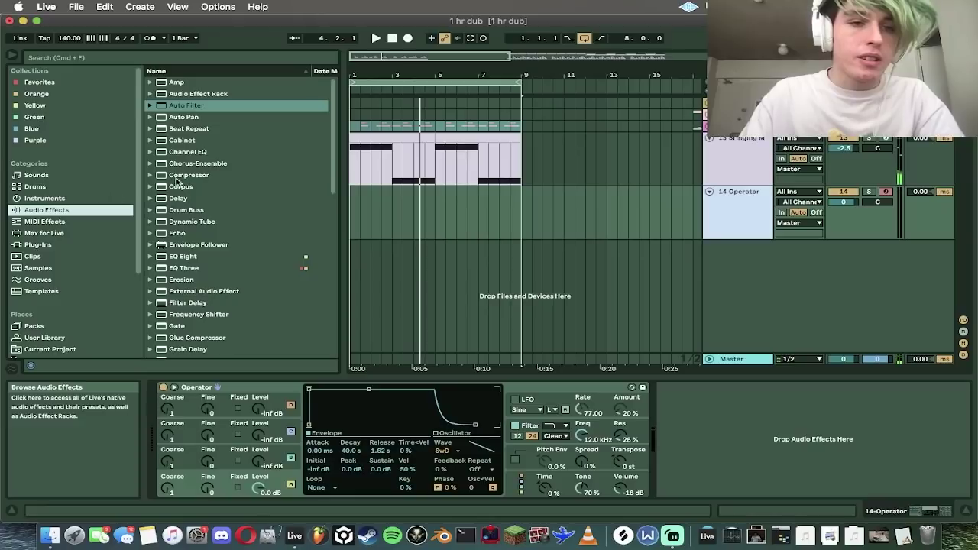
drag(197, 197, 733, 432)
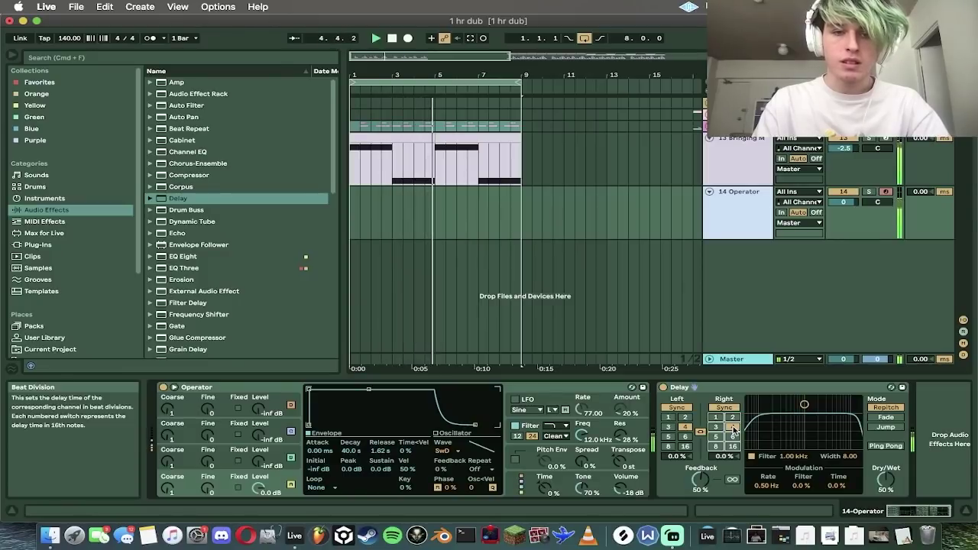
Step: Capture the played melody as a four-bar clip on the Operator track and quantize its notes
click(470, 39)
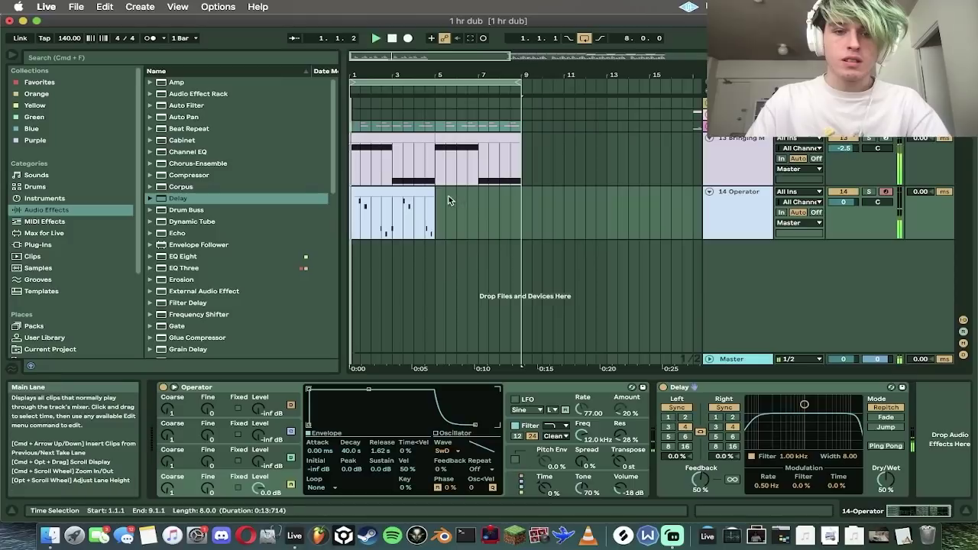
double_click(427, 192)
right_click(571, 386)
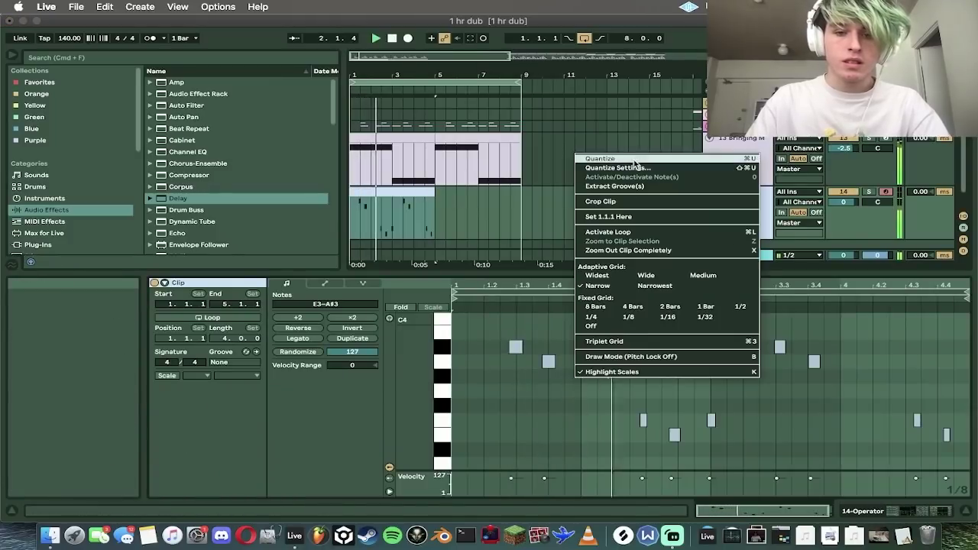
click(584, 156)
Step: Nudge the melody notes onto the beats, with F3 at 3.1.1 and the last two pairs starting at 3.3.1 and 4.3.1
drag(508, 413, 572, 416)
key(Right)
drag(646, 306, 957, 313)
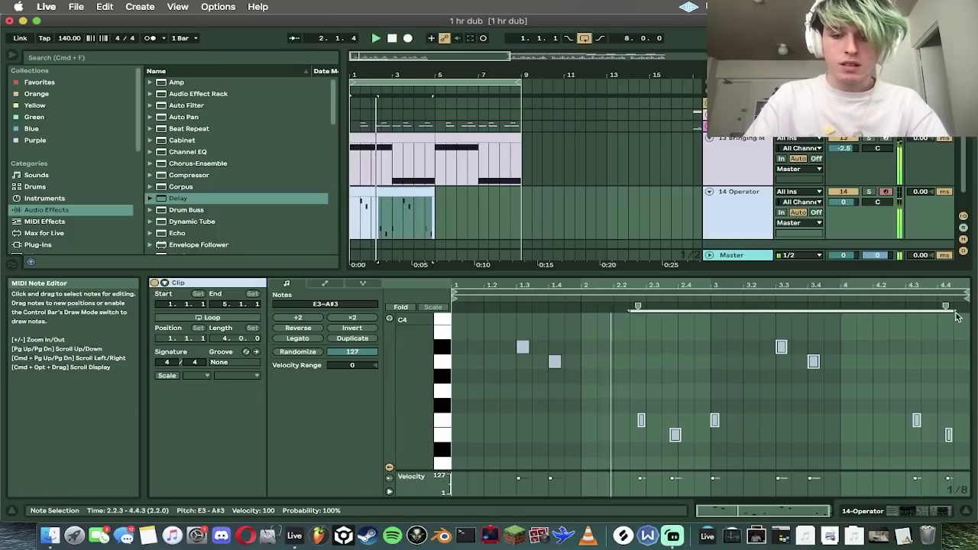
drag(751, 417, 699, 419)
key(Left)
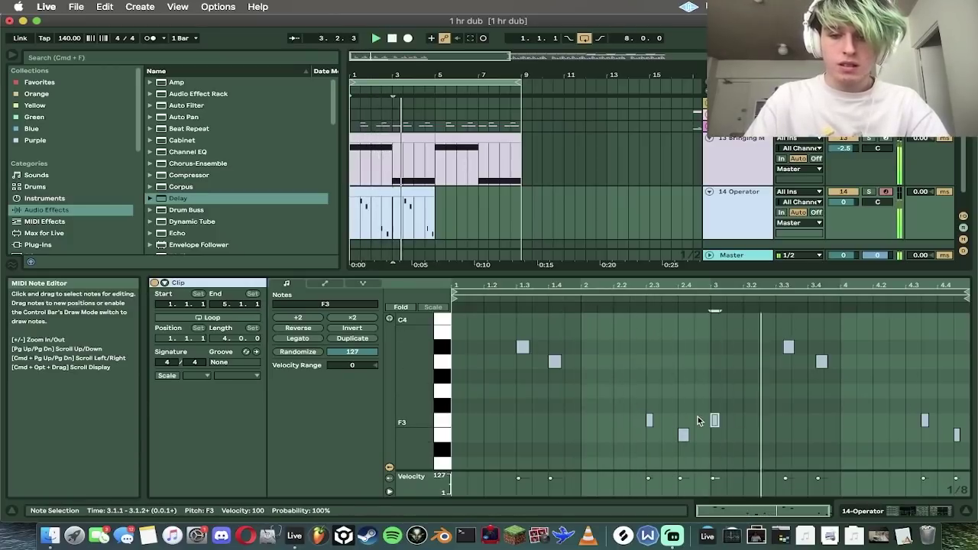
drag(775, 395, 977, 304)
key(Left)
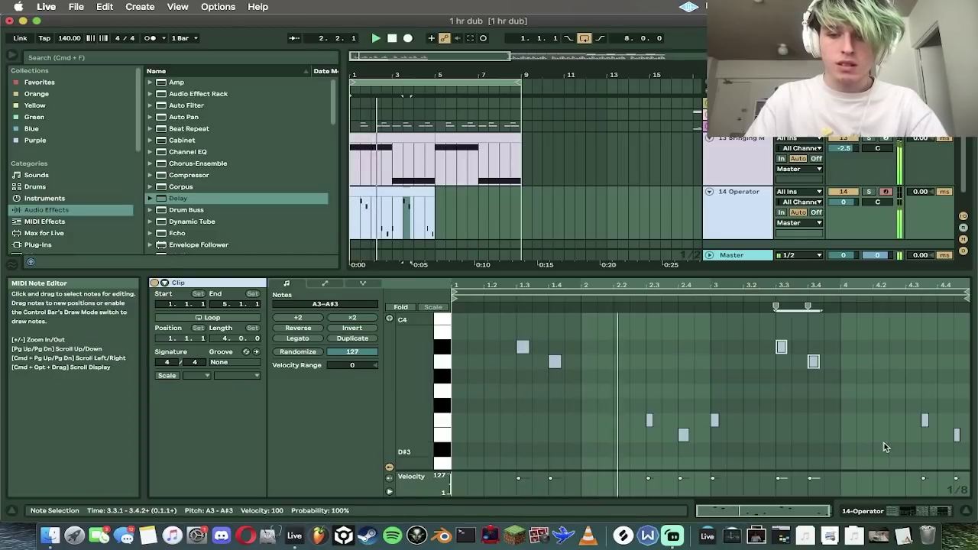
drag(886, 306, 976, 306)
key(Left)
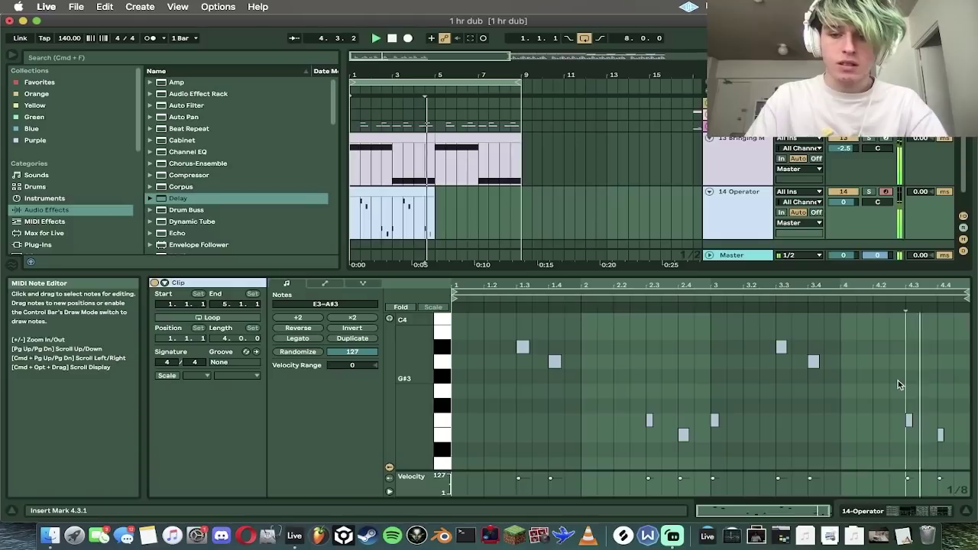
Step: Raise the melody's last note at 4.4.1 by three semitones to G3
drag(929, 429, 945, 434)
key(Up)
key(Up)
key(Up)
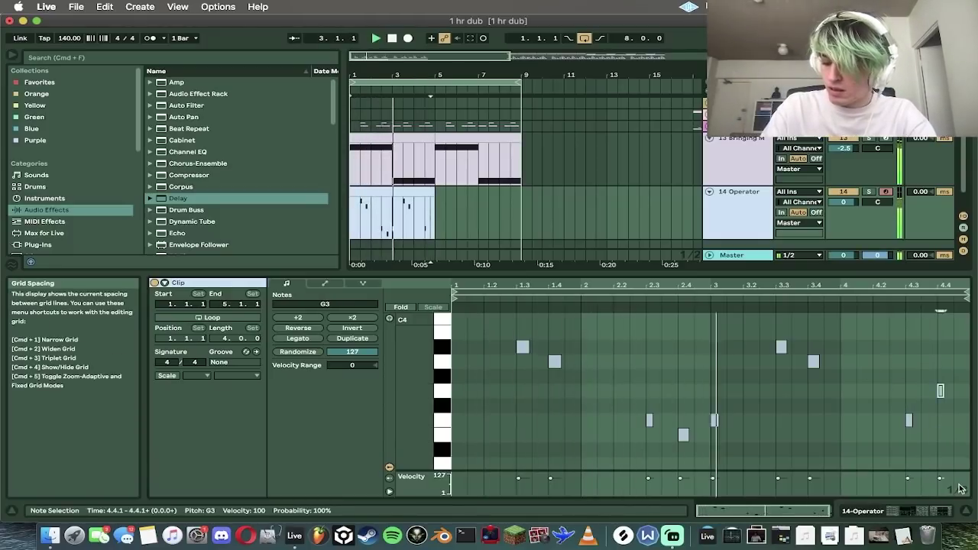
Step: Set the Delay to beat division 2, Dry/Wet 37%, Time modulation 21% and a right-channel offset of 4.7%
click(945, 512)
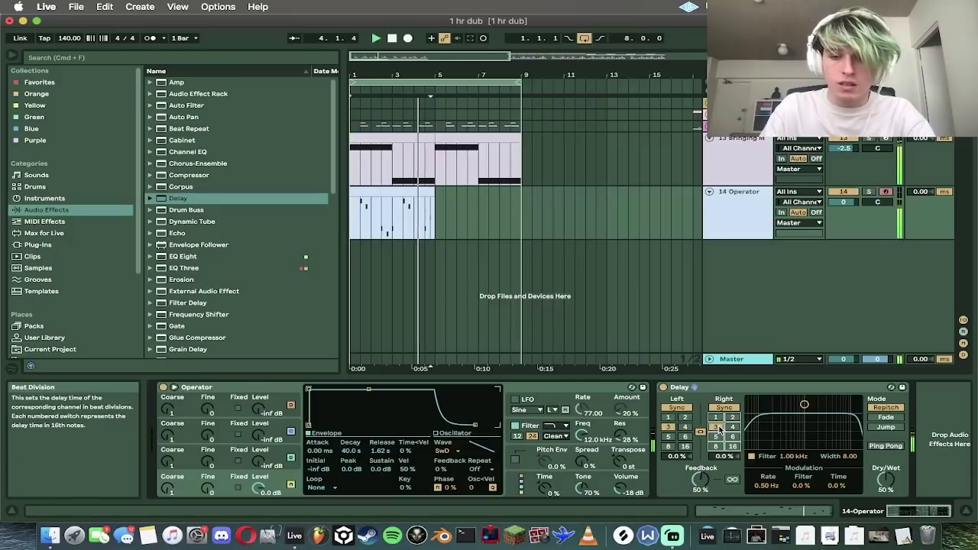
drag(885, 477, 838, 470)
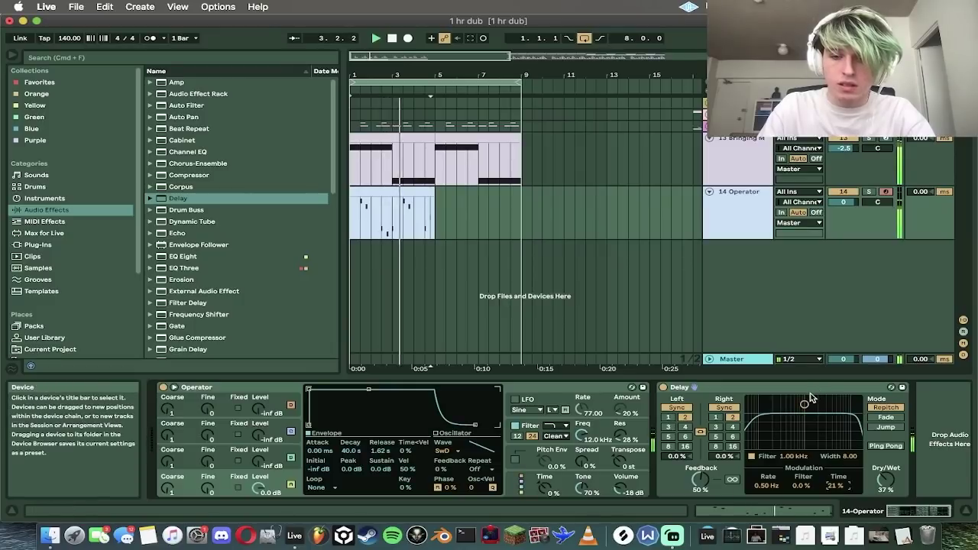
drag(729, 457, 725, 463)
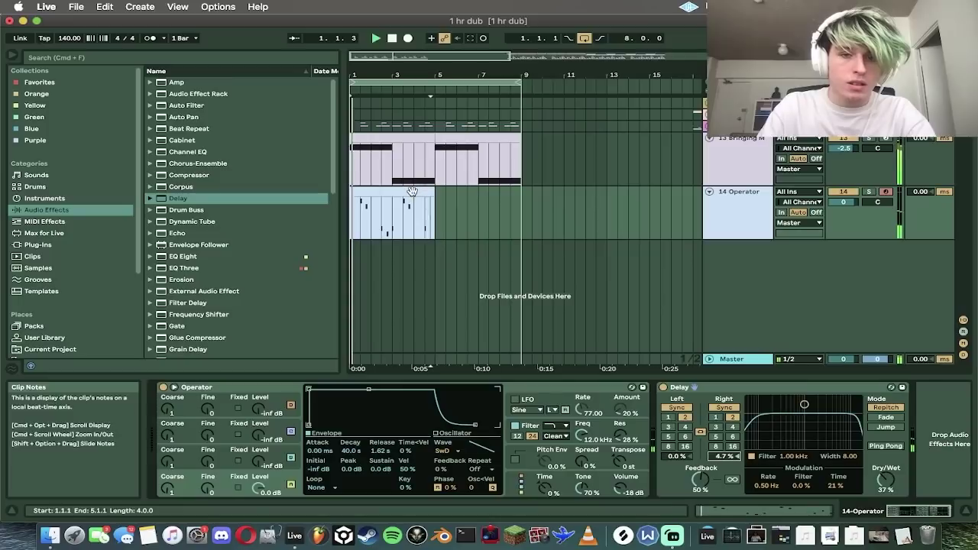
Step: Duplicate the melody clip from bar 5 and insert ChorusEnsemble before the Delay with Speed 0.630136, Range 0.739726 and Dry/Wet 0.589041
click(100, 245)
click(195, 58)
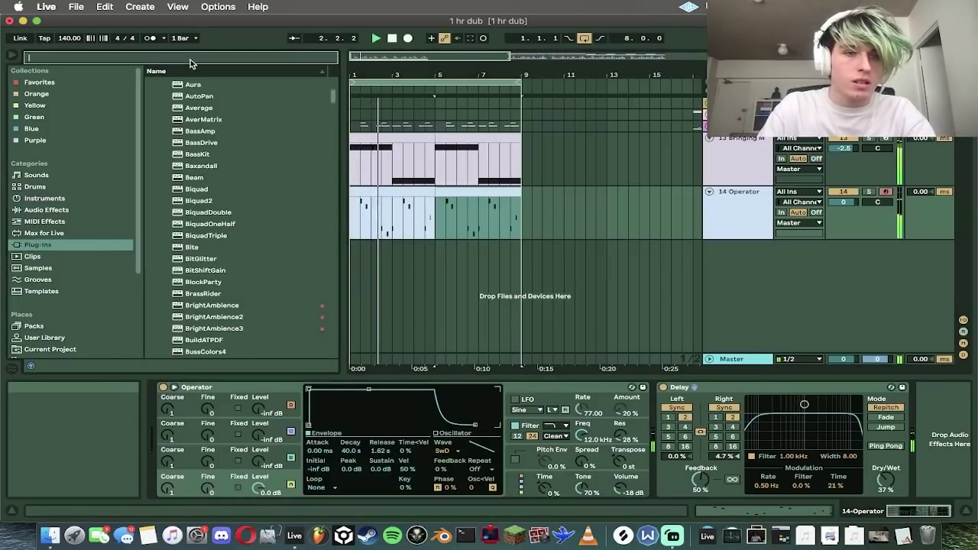
text(chor)
drag(210, 128, 684, 458)
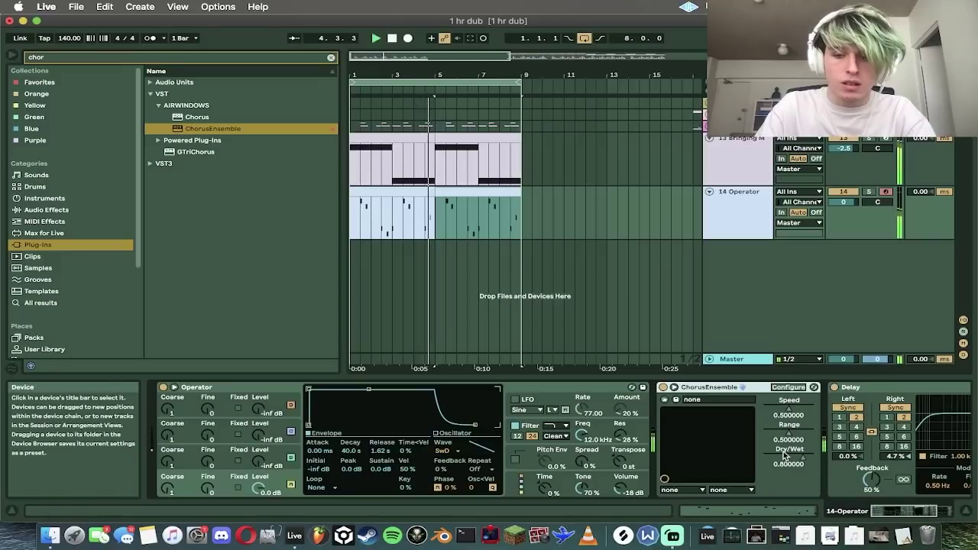
drag(800, 459, 784, 458)
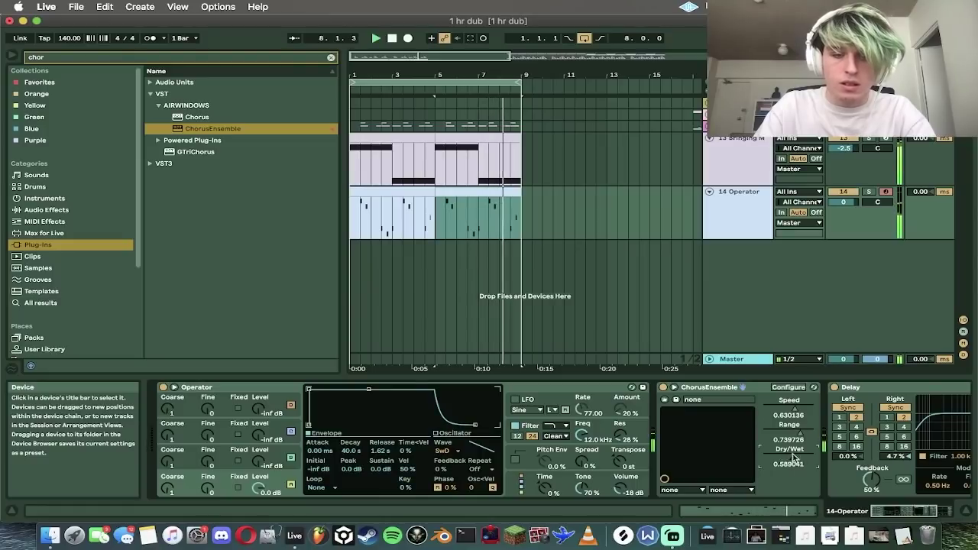
Step: Clear the plug-in search, show the audio effects list, and set the ChorusEnsemble Speed to 0.465753
click(46, 210)
click(331, 57)
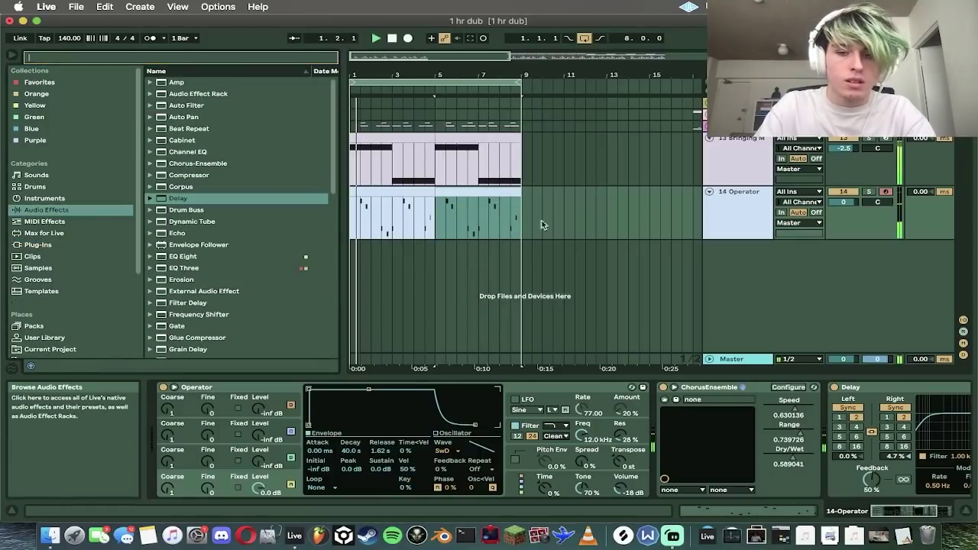
click(783, 409)
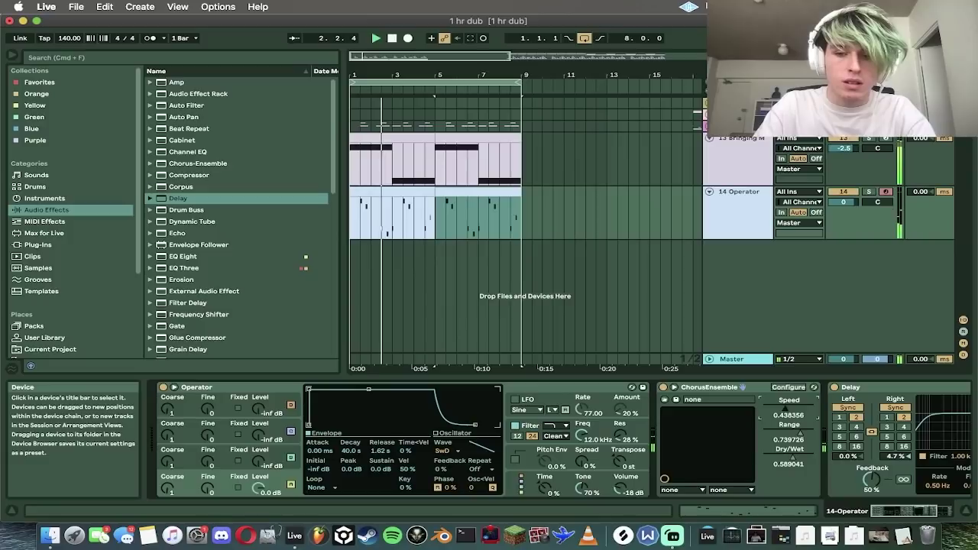
Step: Add the Multiband Compression preset after the Delay with its overall output at 4.60 dB, and set the Delay's Feedback to 73%
scroll(298, 214, down, 10)
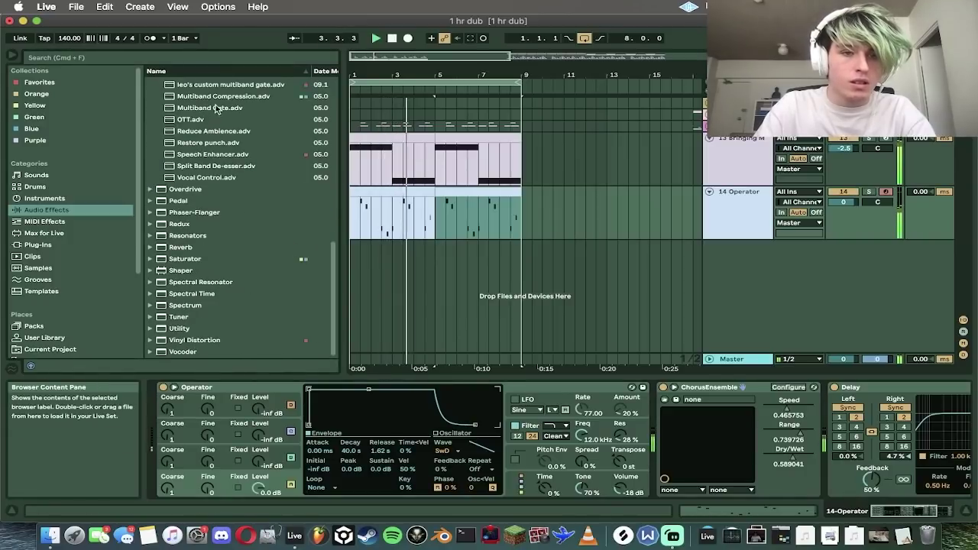
double_click(221, 96)
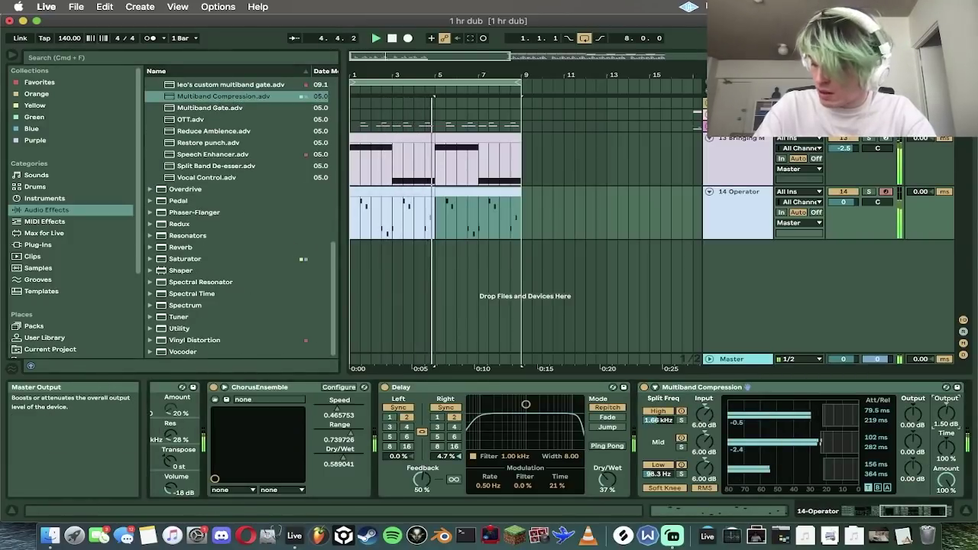
drag(946, 413, 946, 410)
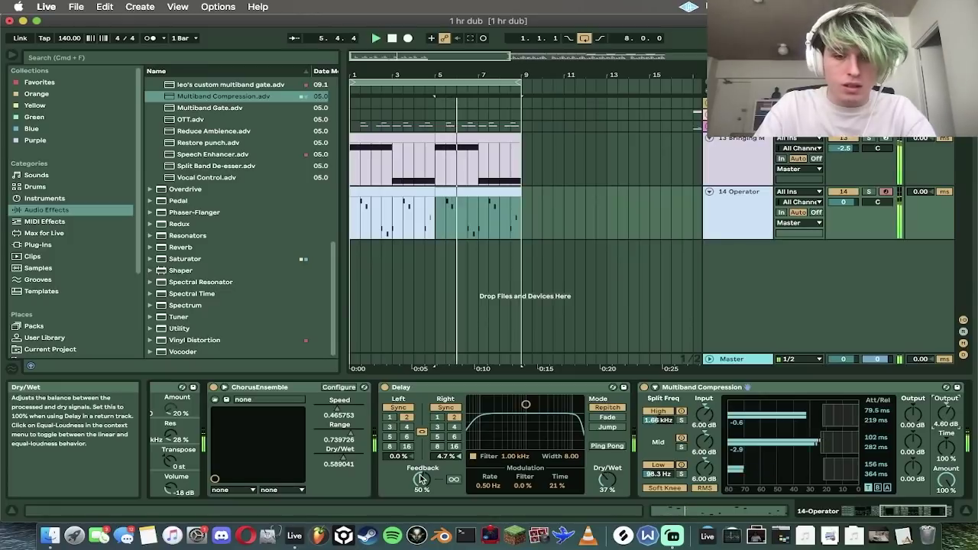
drag(422, 479, 421, 471)
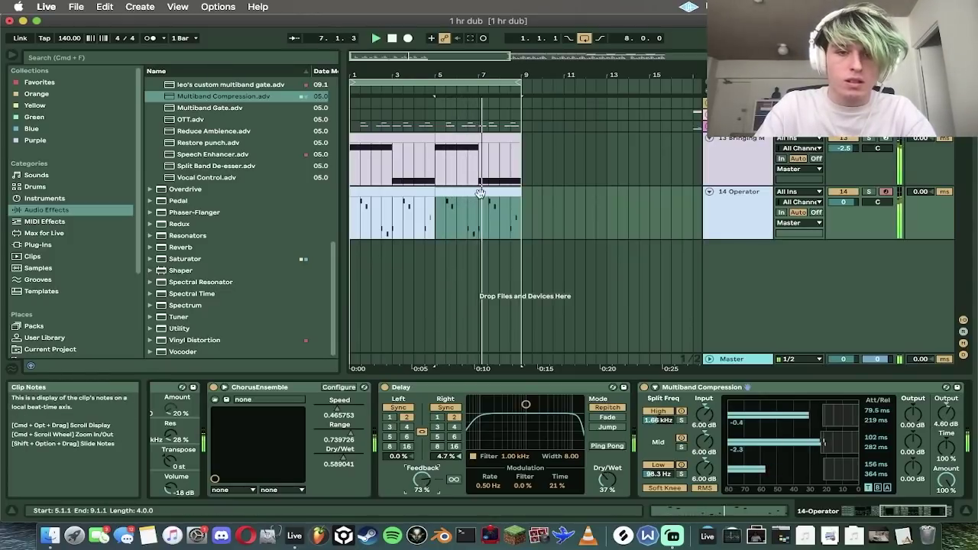
Step: Transpose all notes of the second melody clip, starting at bar 5, up one octave and return to the device chain
double_click(481, 192)
key(super+a)
key(shift+Up)
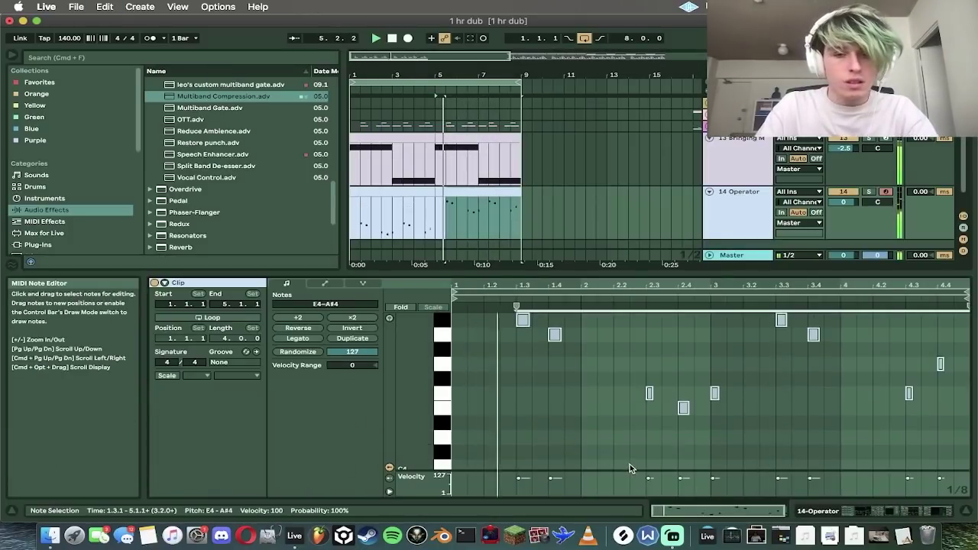
click(900, 512)
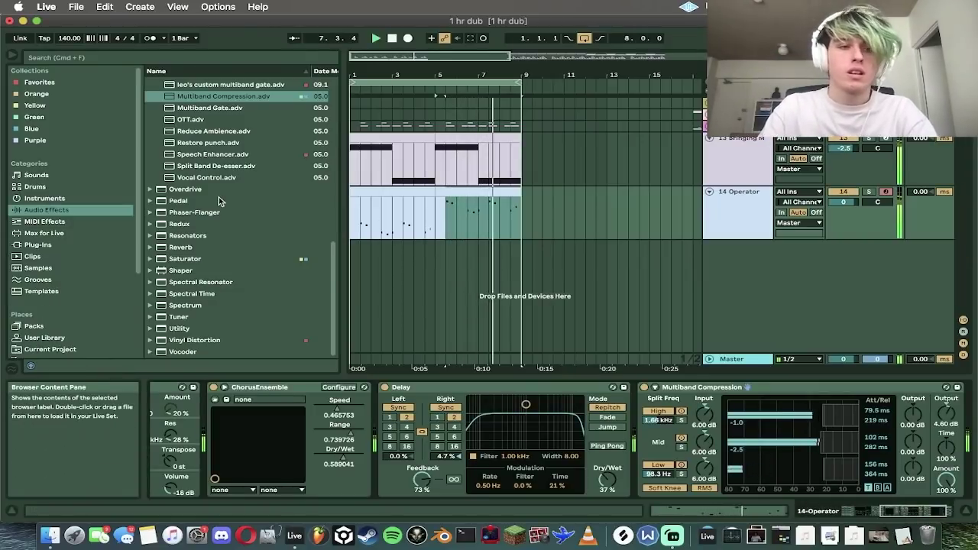
Step: Add Hybrid Reverb after the Multiband Compression with Decay 13.4 s and Blend 44/56
scroll(237, 214, up, 6)
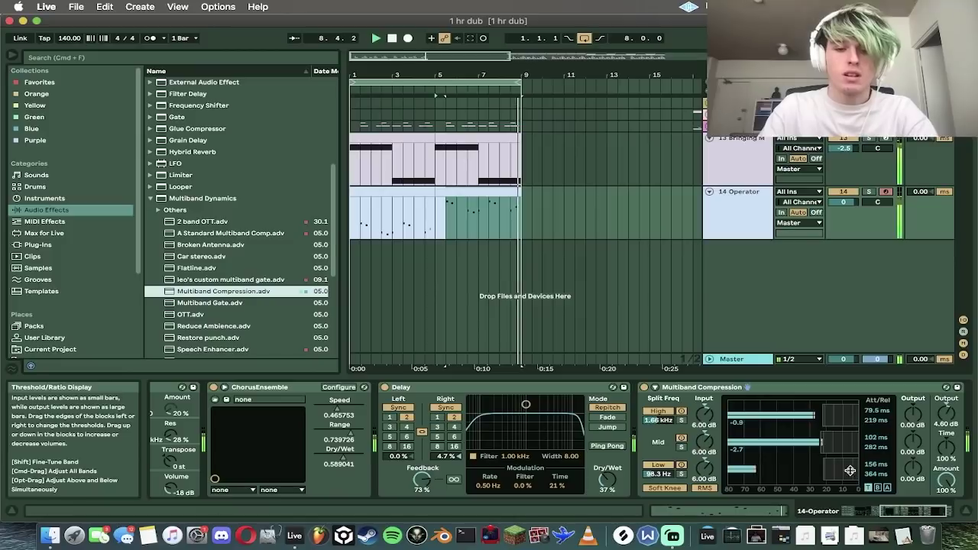
click(212, 151)
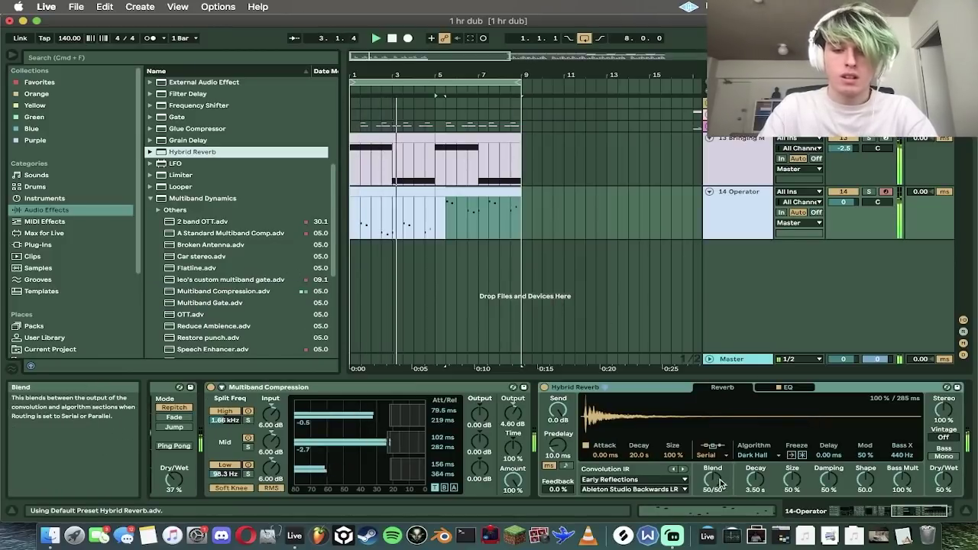
click(755, 480)
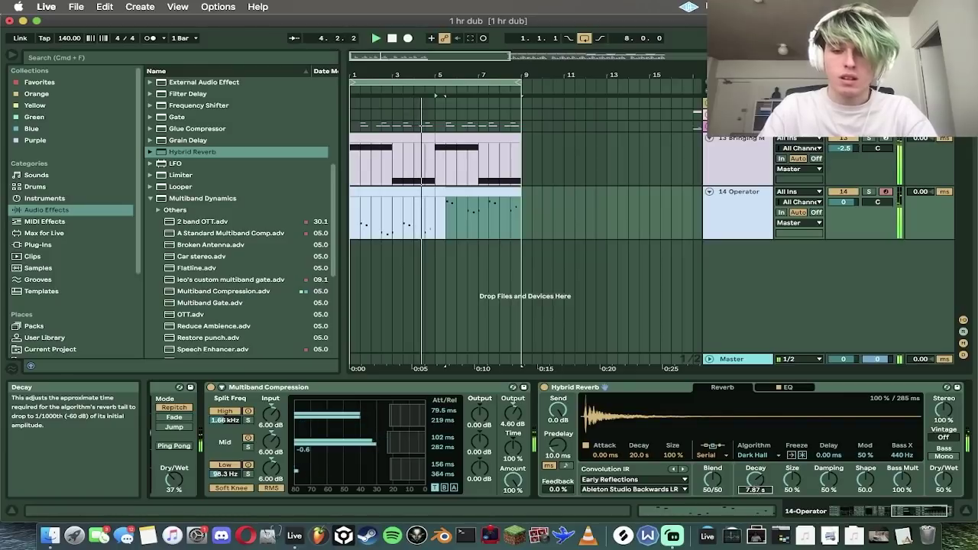
drag(755, 480, 755, 459)
scroll(220, 195, up, 6)
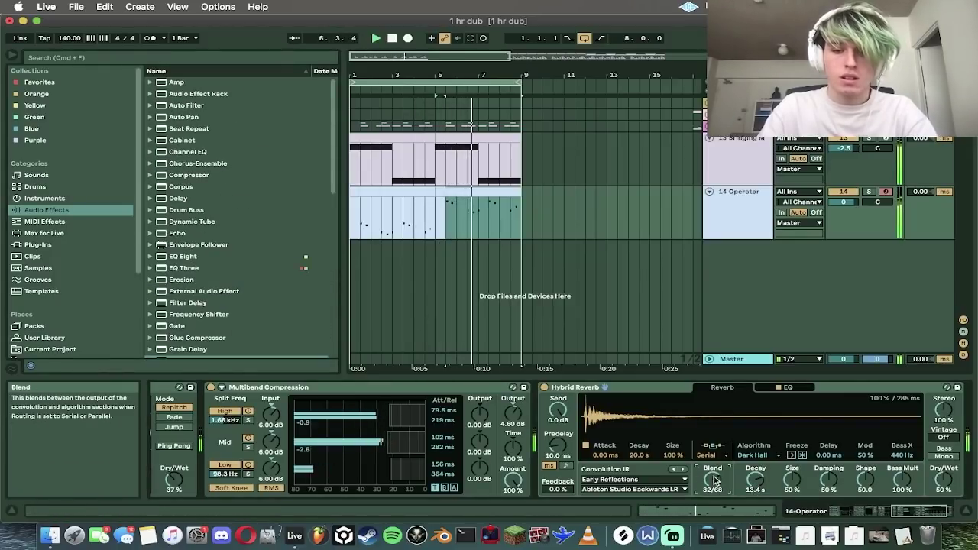
drag(714, 480, 714, 471)
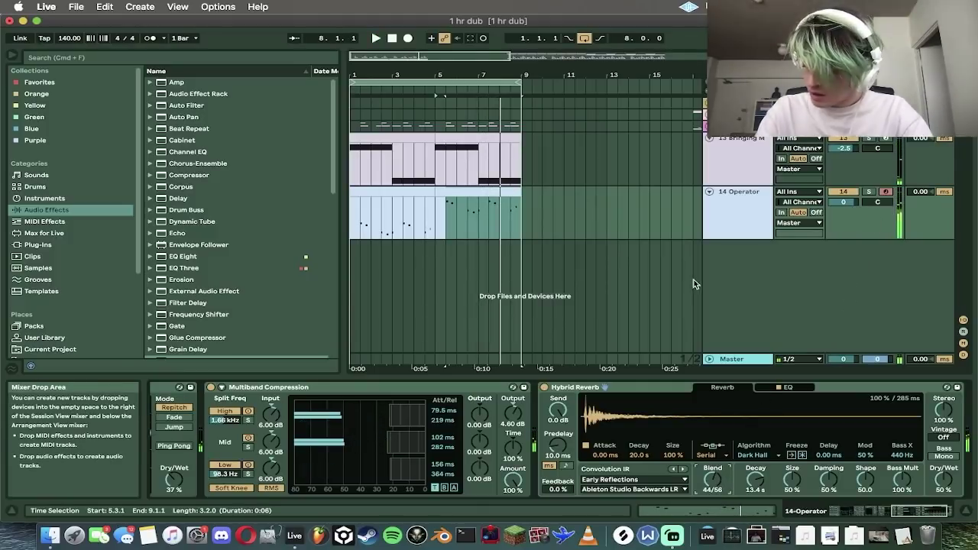
Step: Find the Carve EQ plug-in, add it after Hybrid Reverb, and sculpt a low-mid dip and an upper-mid boost in its curve
click(103, 242)
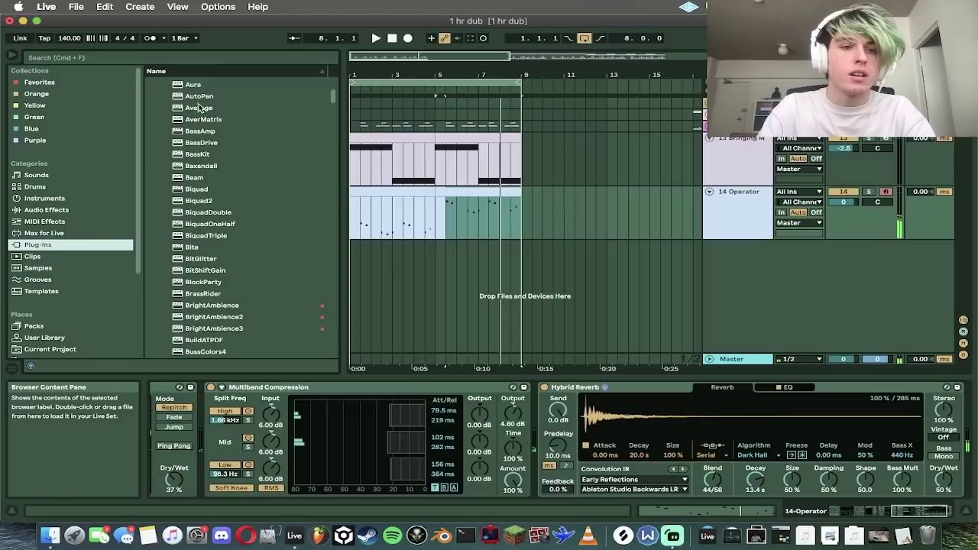
click(214, 58)
text(carve eq)
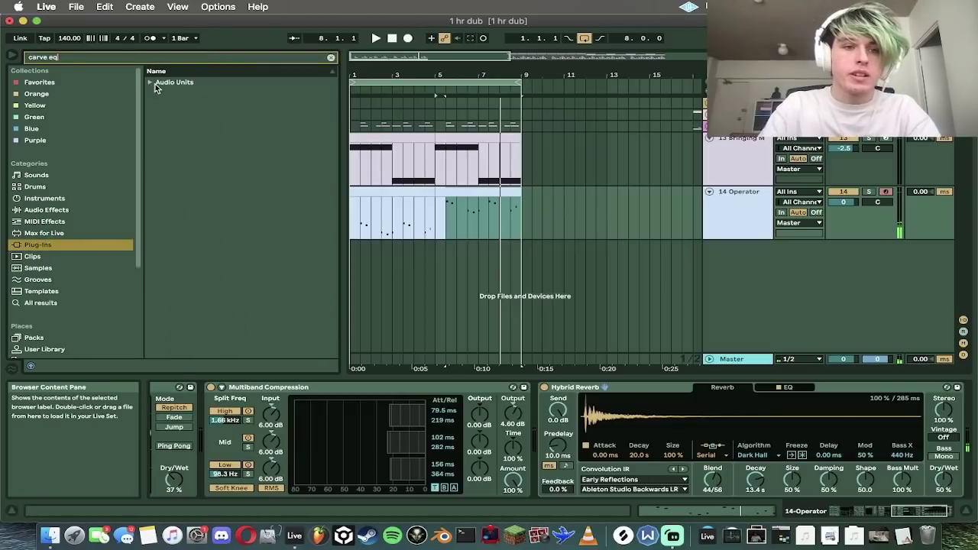
click(177, 104)
drag(388, 261, 345, 296)
key(space)
mouse_move(434, 258)
mouse_down()
mouse_move(450, 292)
mouse_move(428, 277)
mouse_move(426, 293)
mouse_move(378, 290)
mouse_move(378, 308)
mouse_move(535, 307)
mouse_move(579, 292)
mouse_move(609, 303)
mouse_move(539, 317)
mouse_move(535, 293)
mouse_move(502, 270)
mouse_move(474, 279)
mouse_move(448, 255)
mouse_move(452, 236)
mouse_move(457, 255)
mouse_up()
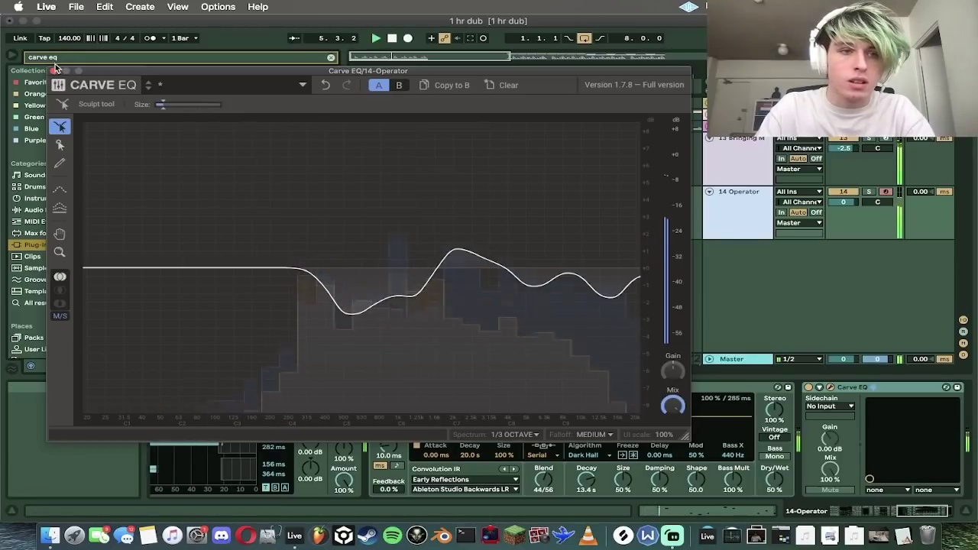
click(53, 71)
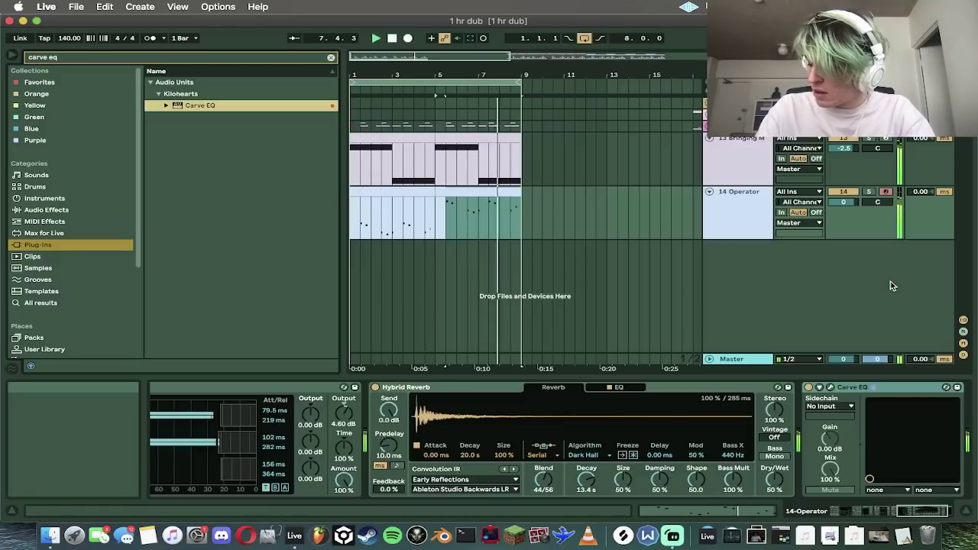
Step: Zoom out the arrangement, play the drop from 17.1.1, and select its range up to 33.1.1
click(515, 220)
key(super+a)
key(space)
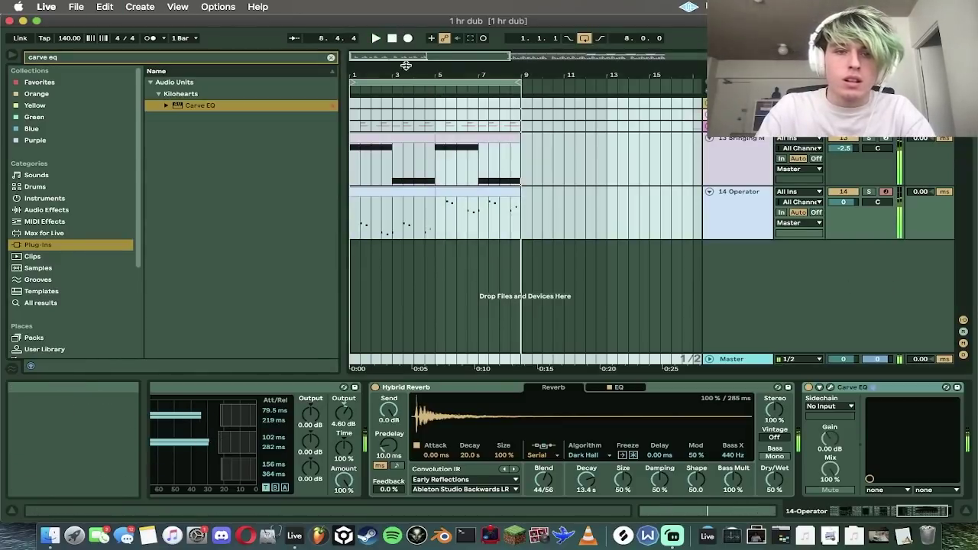
drag(406, 65, 446, 171)
click(464, 165)
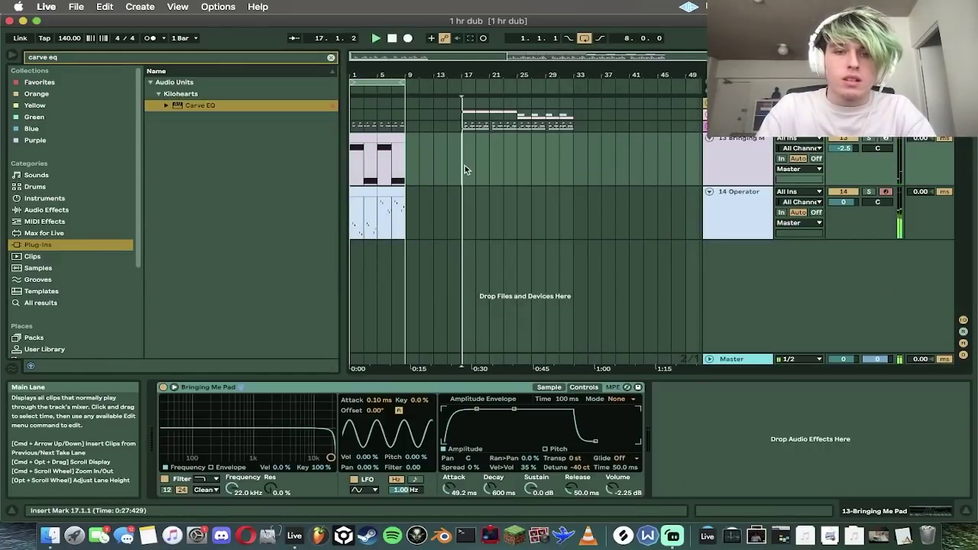
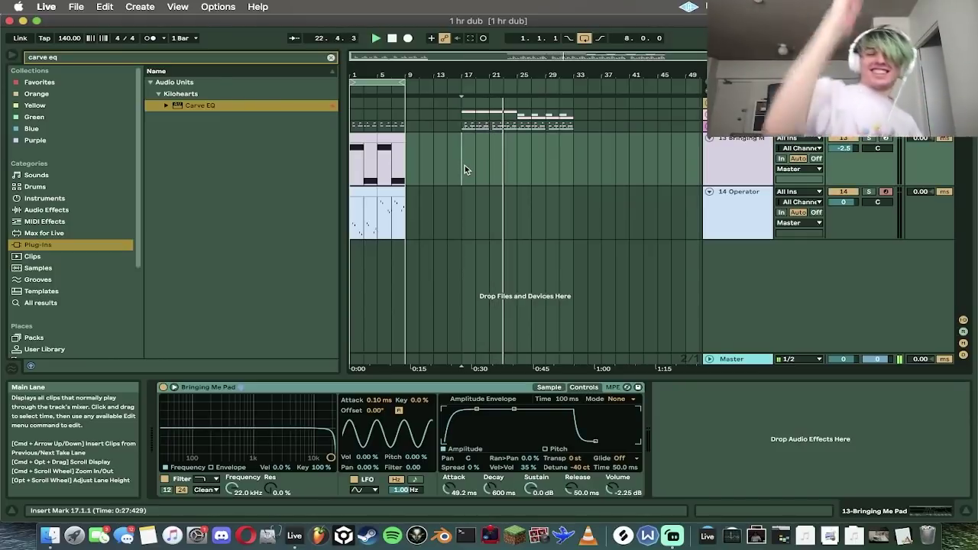
drag(464, 165, 575, 112)
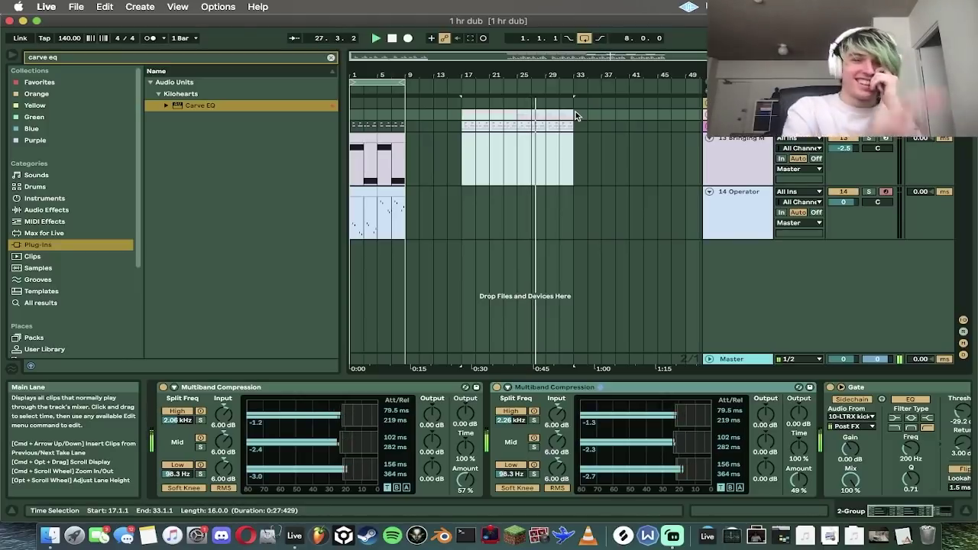
click(268, 57)
text(le)
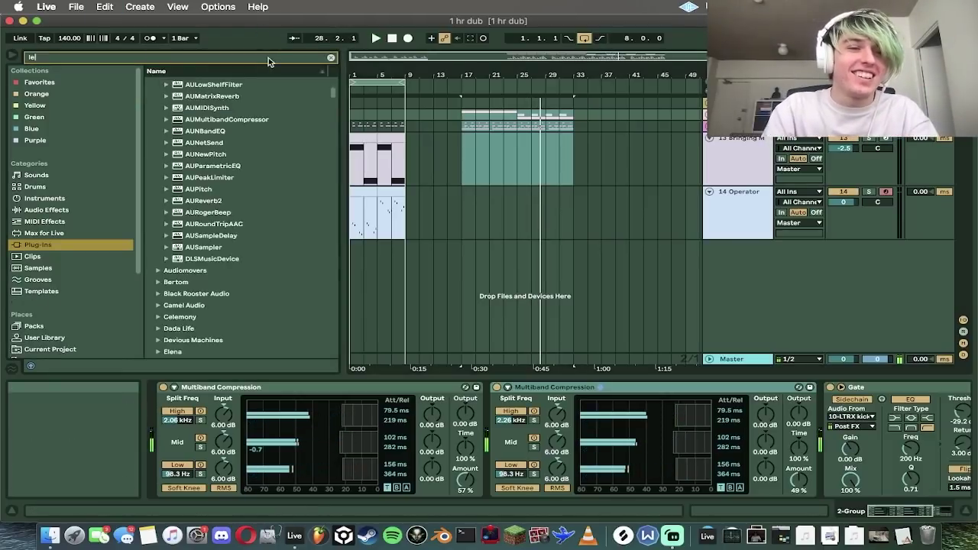
text(otrixxy)
scroll(46, 336, down, 2)
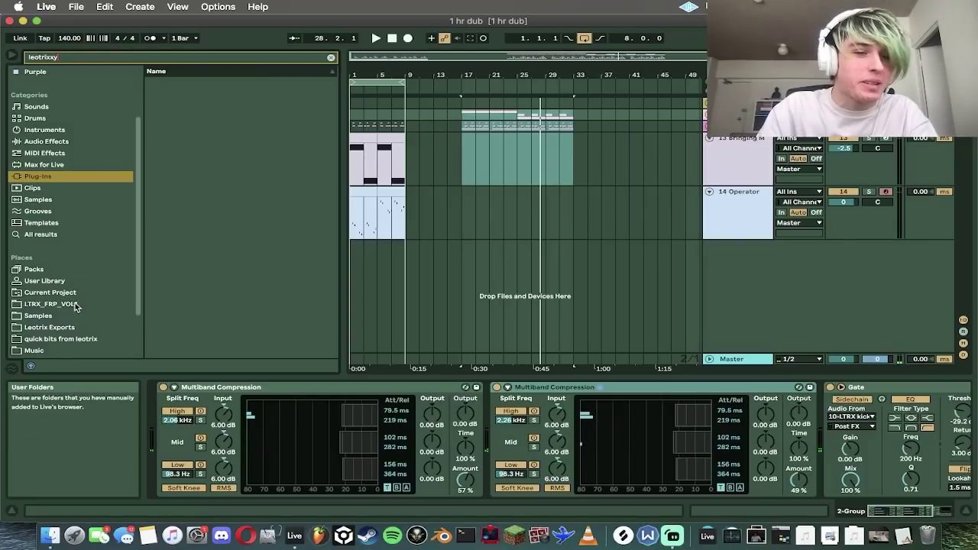
scroll(93, 128, up, 3)
key(BackSpace)
Step: Search Leotrix Exports for trip33 and place Leotrix - TRIP333 [v3].wav on a new audio track at 19.1.1
text(trip33)
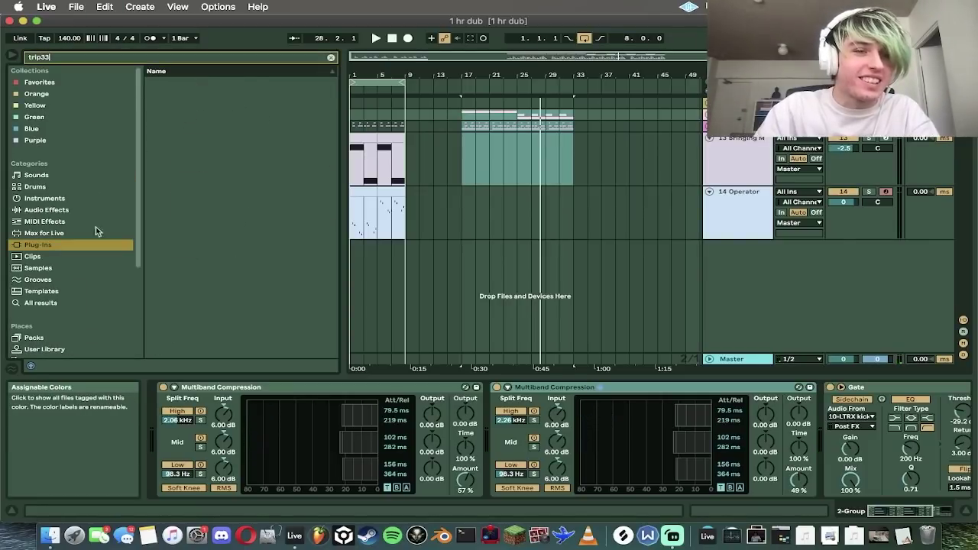
scroll(90, 273, down, 5)
click(71, 270)
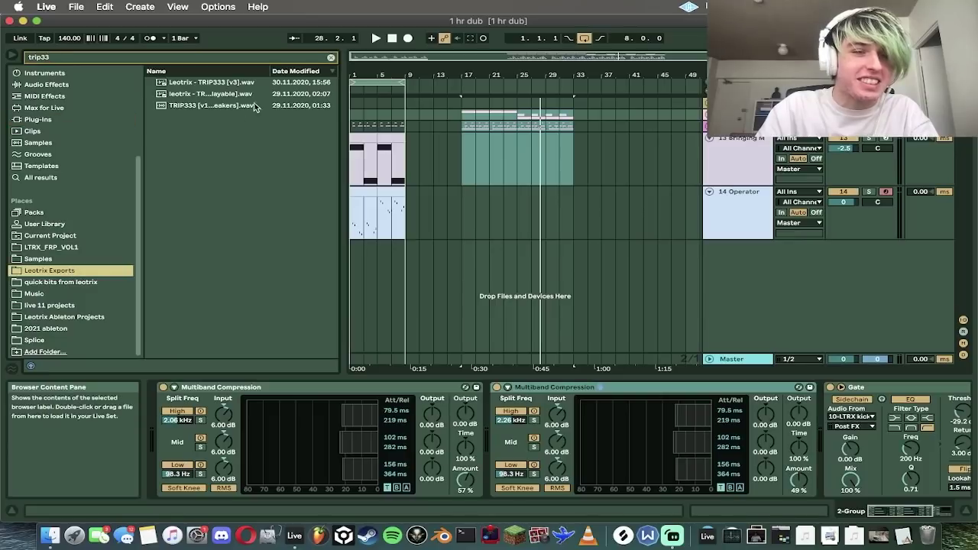
drag(203, 82, 519, 321)
drag(499, 260, 498, 260)
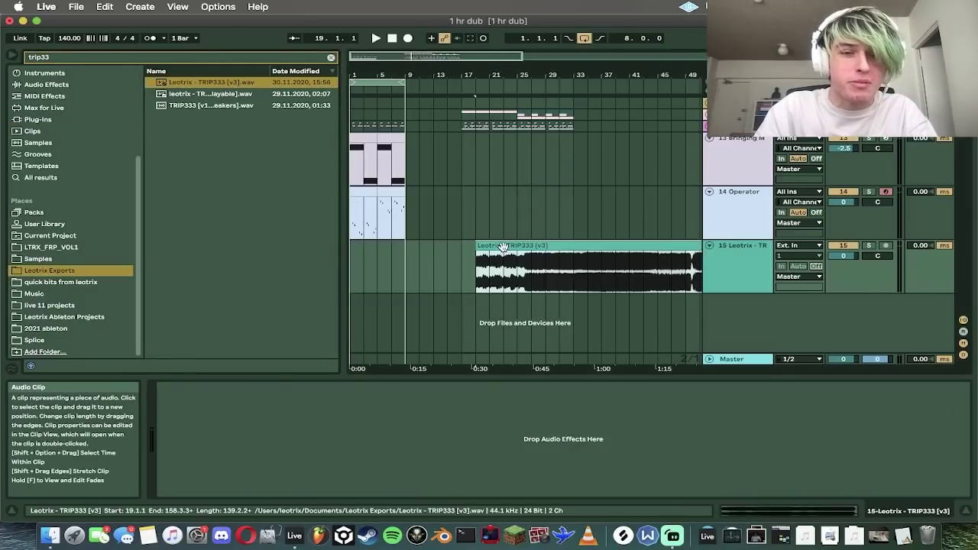
Step: Solo the TRIP333 track and, while auditioning it, move the clip's start marker to 0:58.463
double_click(501, 264)
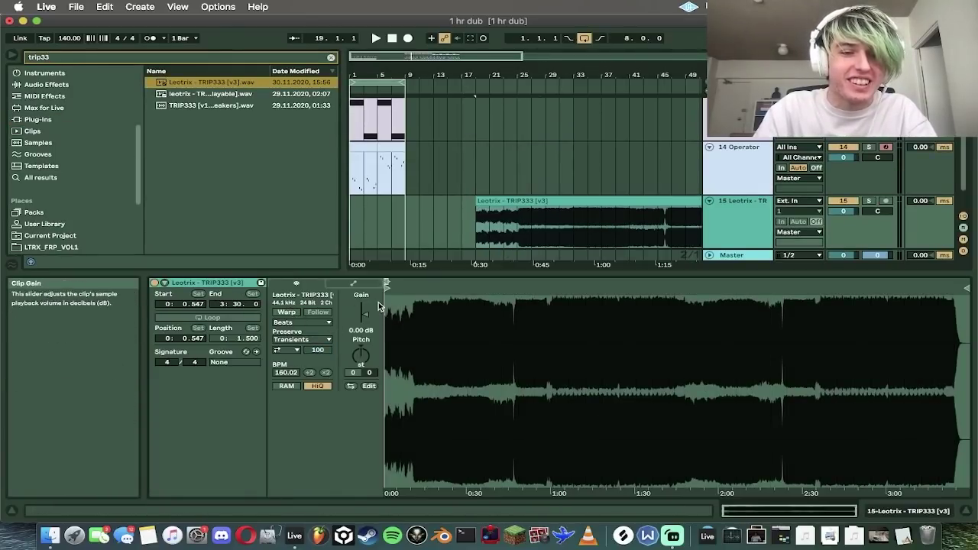
mouse_move(386, 285)
mouse_down()
mouse_move(518, 286)
mouse_move(518, 360)
mouse_up()
click(870, 202)
key(space)
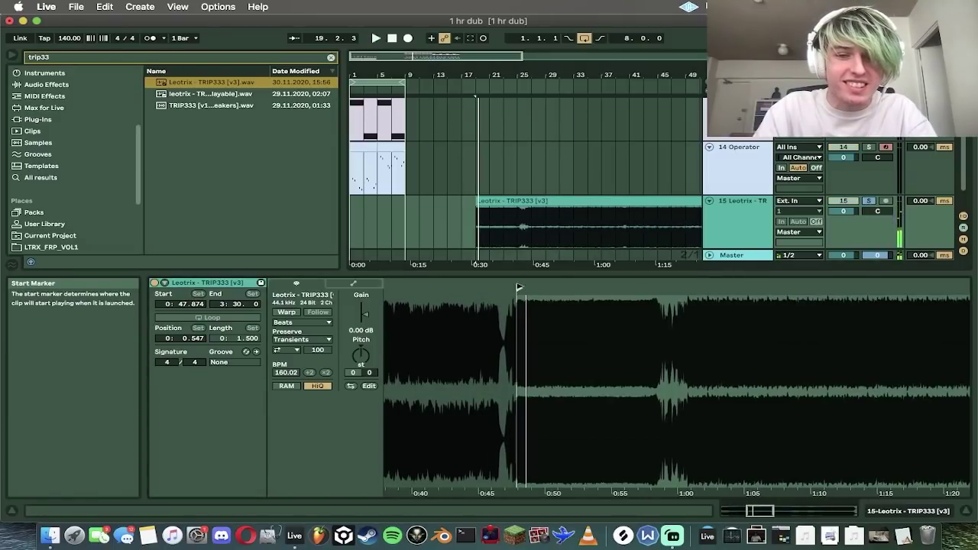
mouse_move(519, 289)
mouse_down()
mouse_move(649, 289)
mouse_move(669, 367)
mouse_up()
key(space)
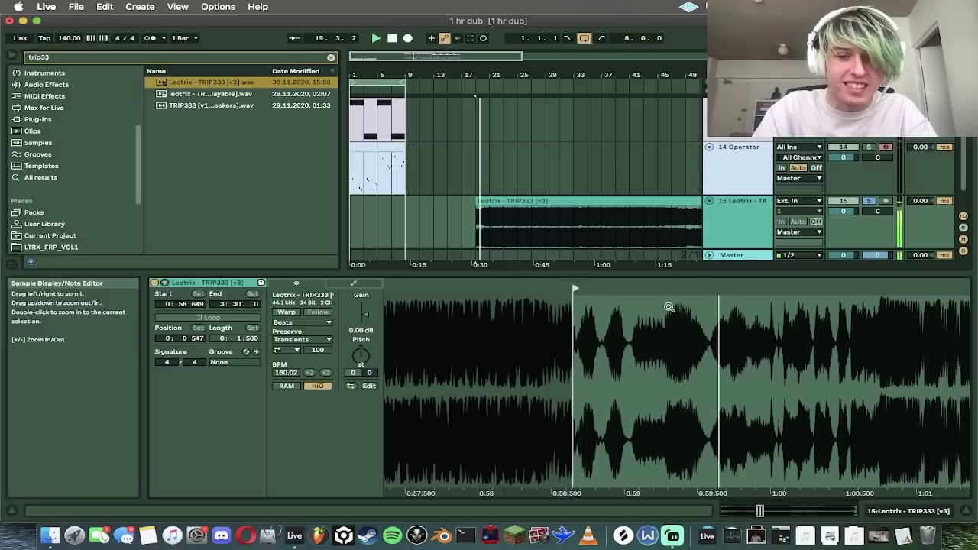
drag(577, 289, 546, 284)
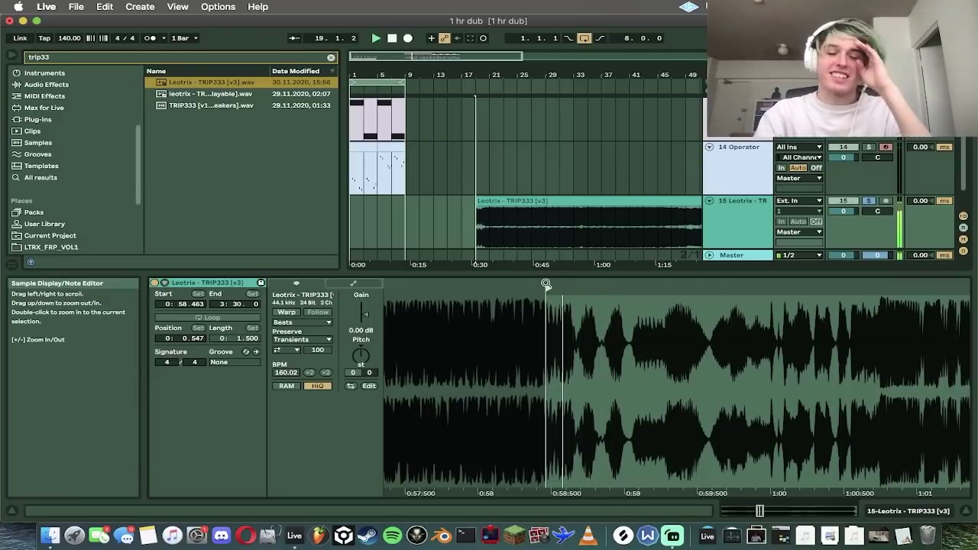
Step: Warp the TRIP333 clip in Complex mode and set its pitch to -1 semitone with a detune of 50
click(287, 311)
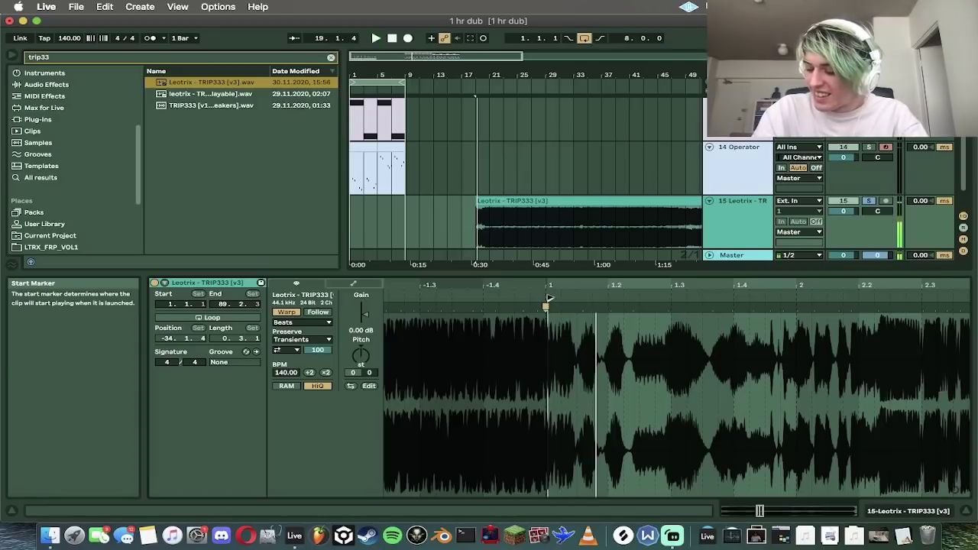
click(302, 322)
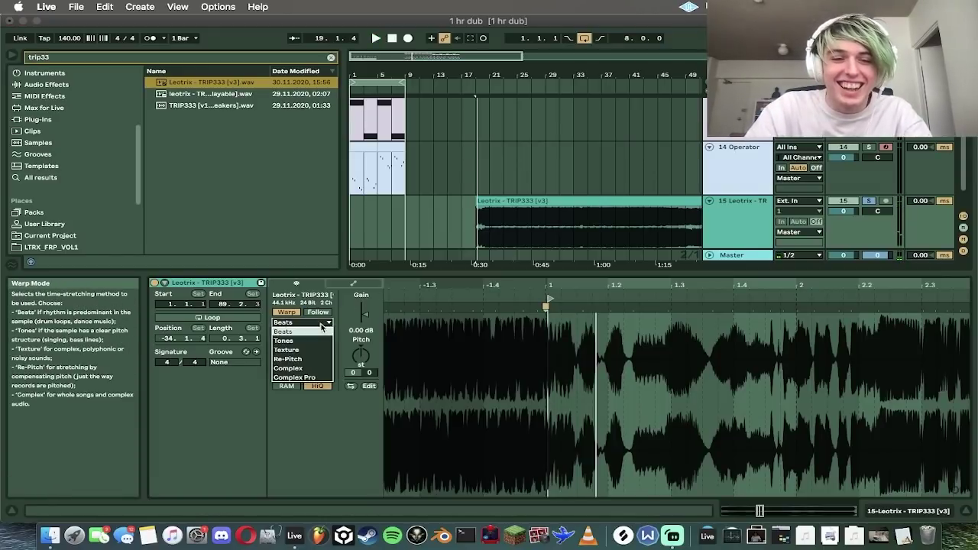
click(320, 371)
key(space)
key(space)
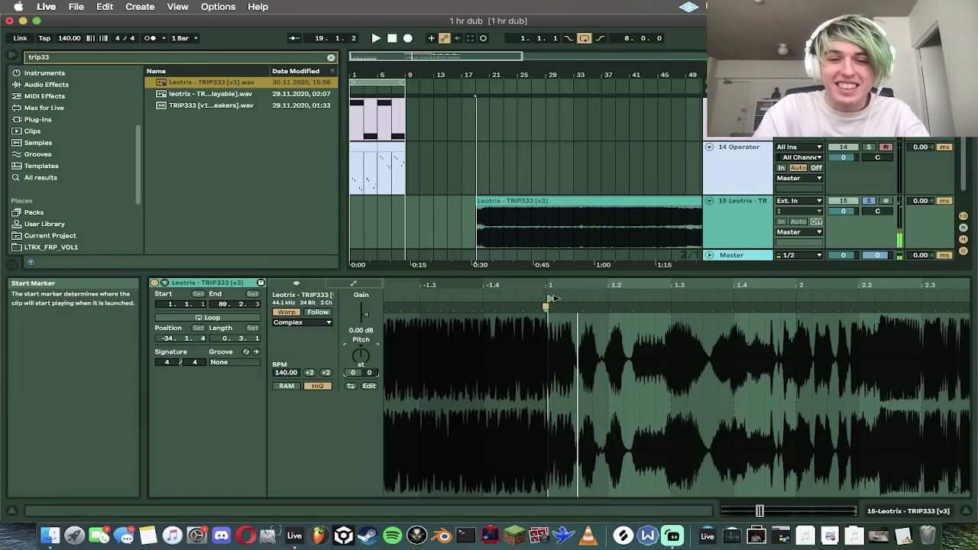
drag(549, 300, 556, 299)
click(549, 298)
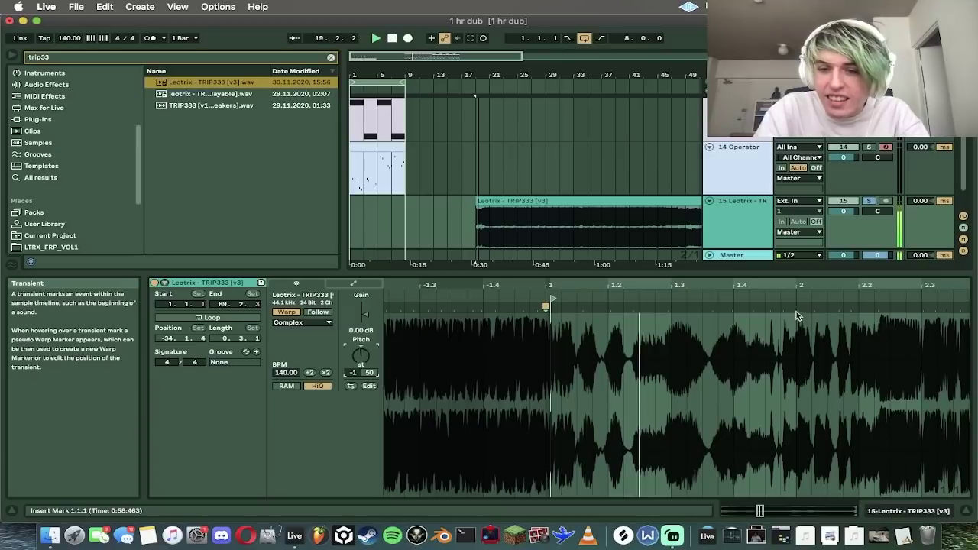
Step: Stretch the TRIP333 clip so the transient just before bar 2 lands on 2.1, at 155.90 BPM, and audition bar 1
key(space)
mouse_move(771, 308)
mouse_down()
mouse_move(796, 308)
mouse_move(538, 336)
mouse_move(545, 334)
mouse_up()
key(space)
key(space)
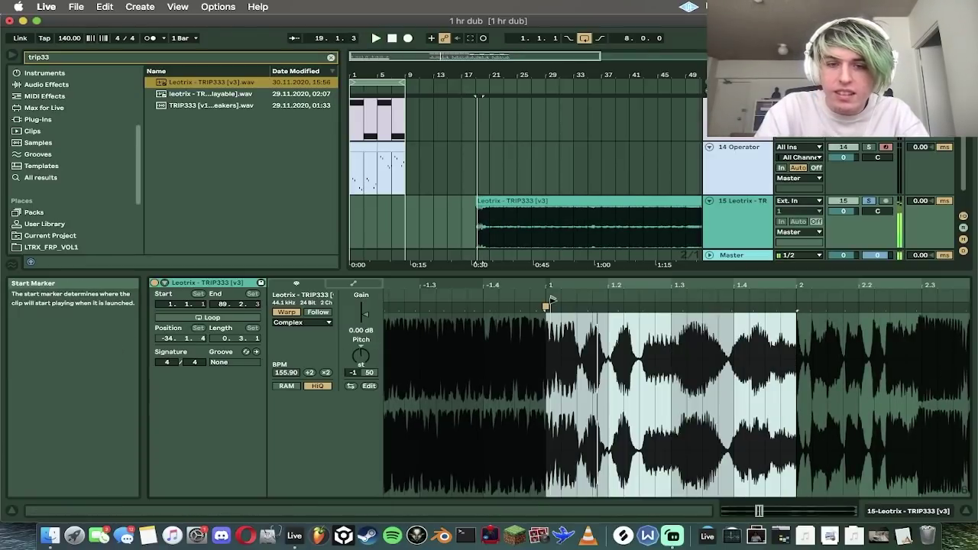
Step: Align the TRIP333 clip's start marker with 1.1.1, audition the clip from there, and unsolo its track
drag(552, 299, 547, 299)
key(space)
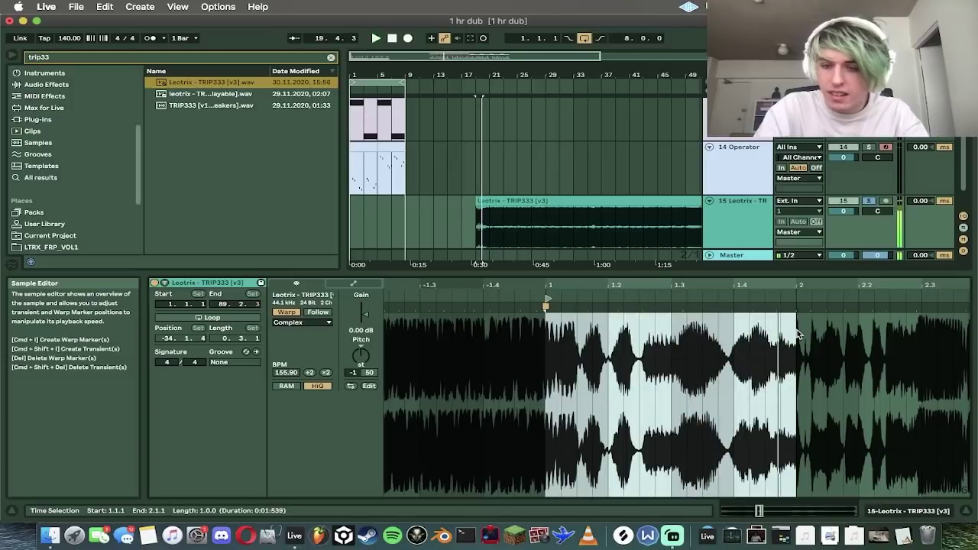
key(super+l)
key(space)
click(941, 515)
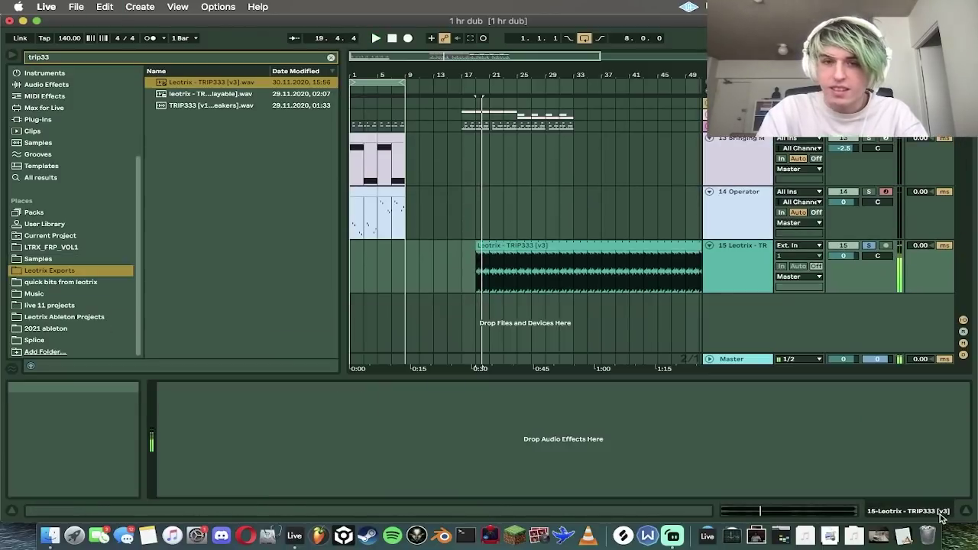
click(867, 248)
Step: Move the TRIP333 clip so it starts at 16.1.1 and audition it with the full mix
click(532, 246)
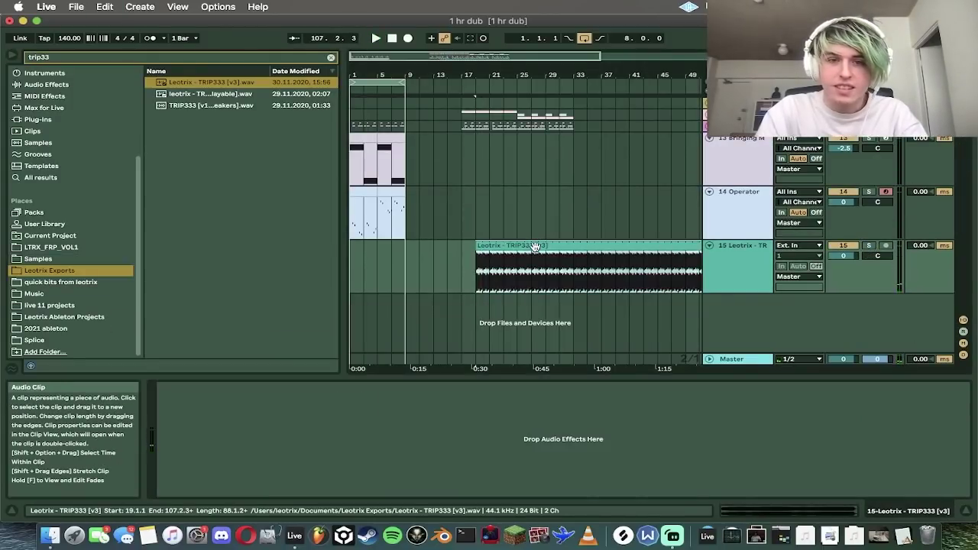
key(Delete)
drag(455, 57, 456, 59)
click(401, 261)
key(super+v)
key(space)
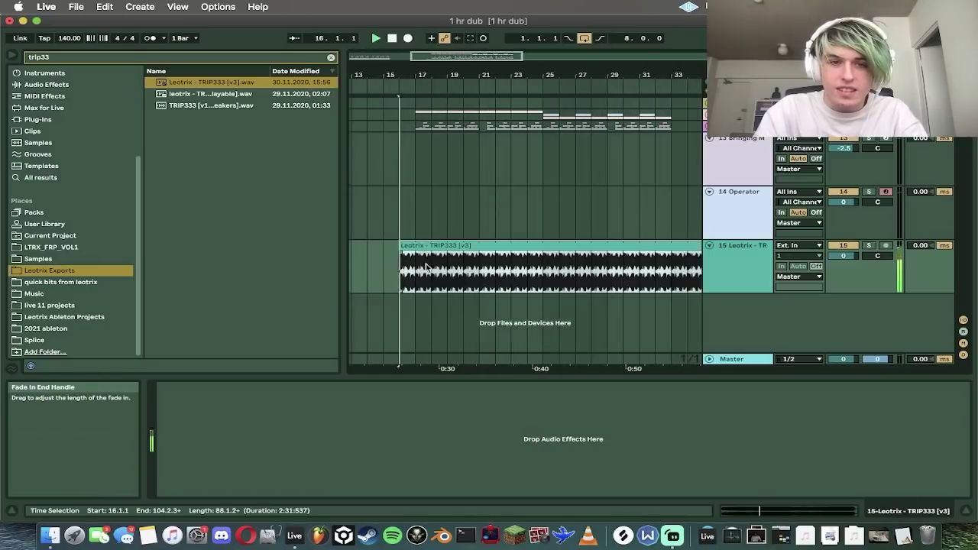
Step: Delete everything in the TRIP333 clip from 17.1.1 onward, keeping only bar 16
drag(416, 268, 480, 275)
key(Delete)
click(492, 246)
key(Delete)
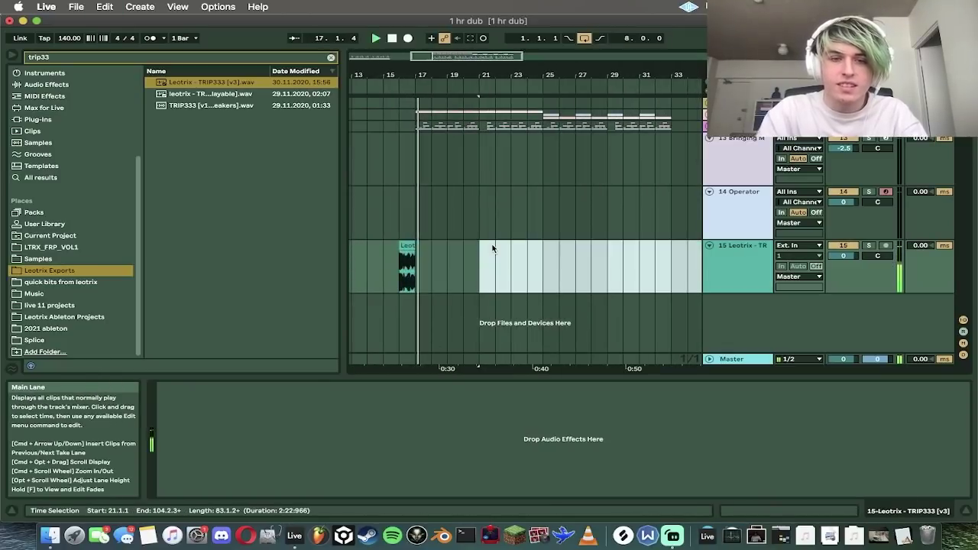
Step: Trim the TRIP333 excerpt to start just after 16.2.2 and end just after 16.4.4, auditioning the lead-in to bar 17
click(405, 245)
key(space)
key(space)
drag(475, 58, 475, 84)
key(space)
drag(450, 247, 465, 249)
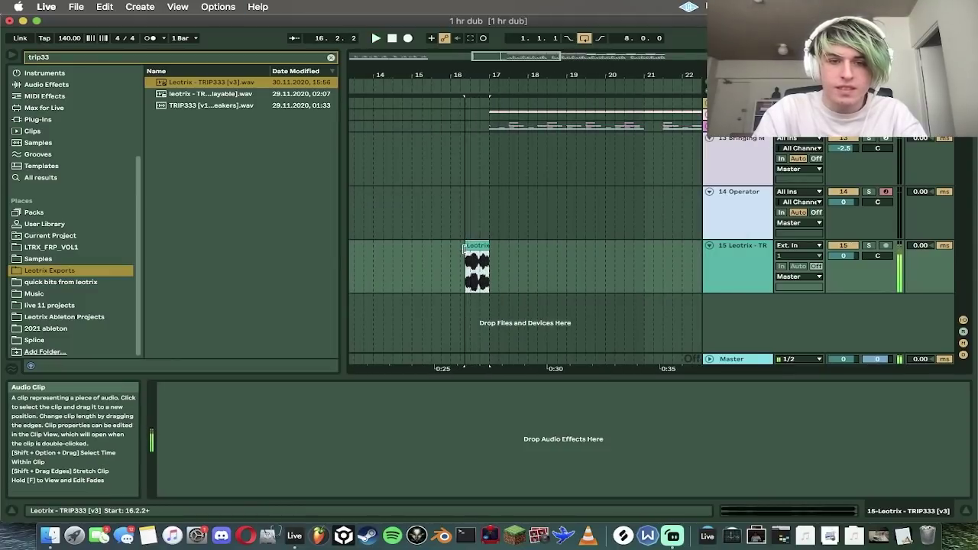
key(space)
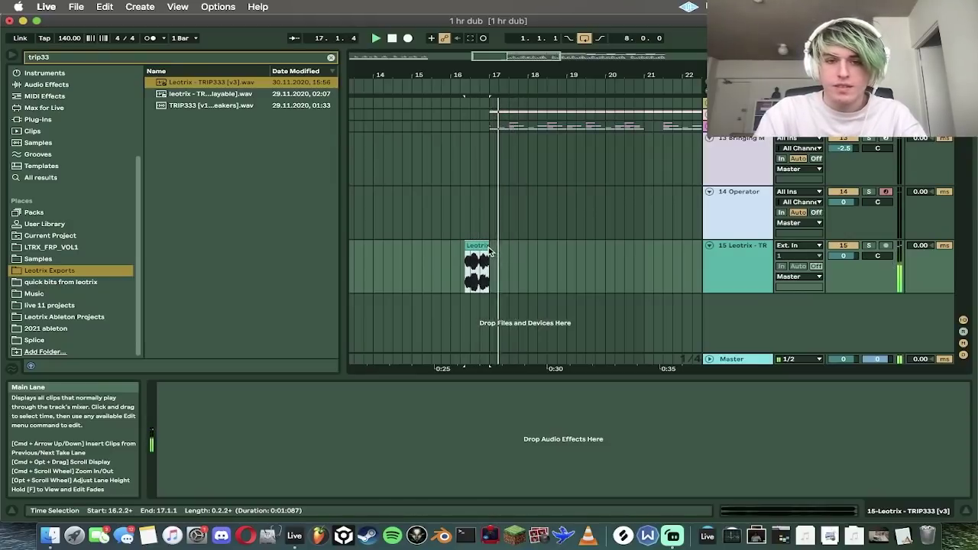
drag(489, 251, 486, 245)
key(space)
key(space)
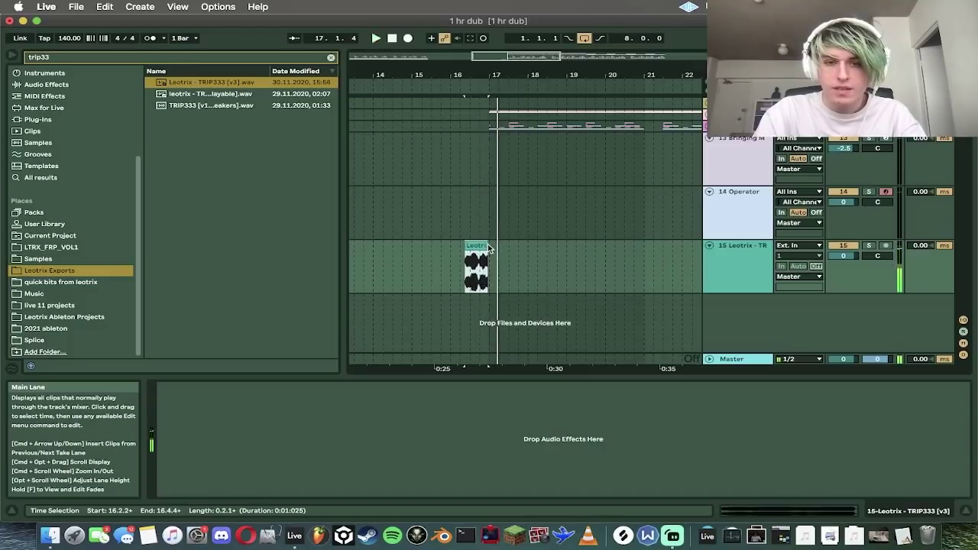
Step: Clear the drums group from 17.1.1 to 17.3.1 and audition the transition from 16.3.1
drag(491, 125, 509, 125)
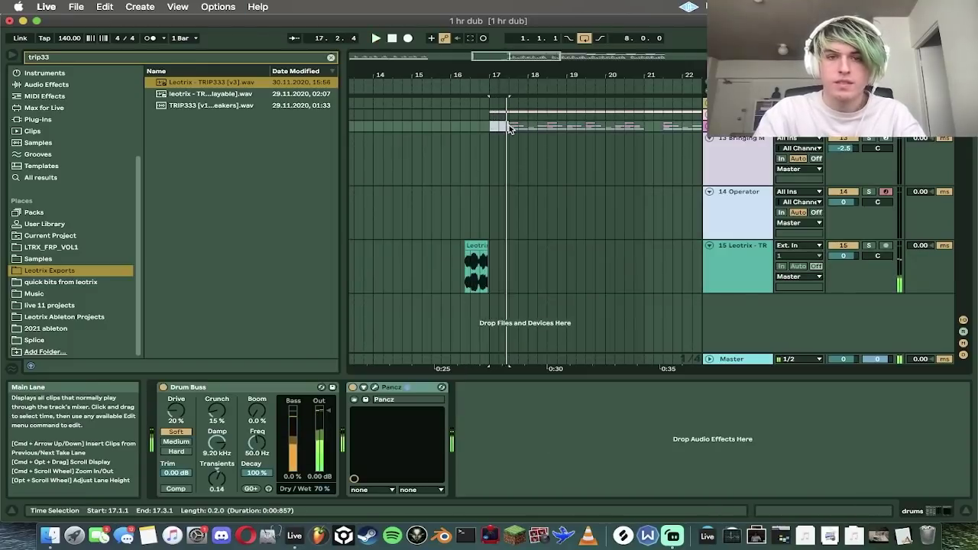
click(471, 125)
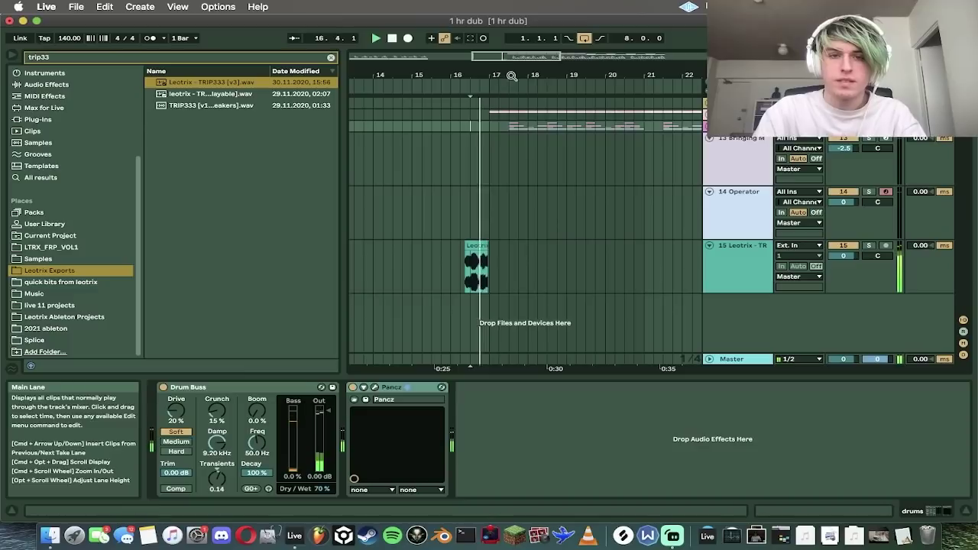
drag(506, 58, 506, 37)
key(space)
key(space)
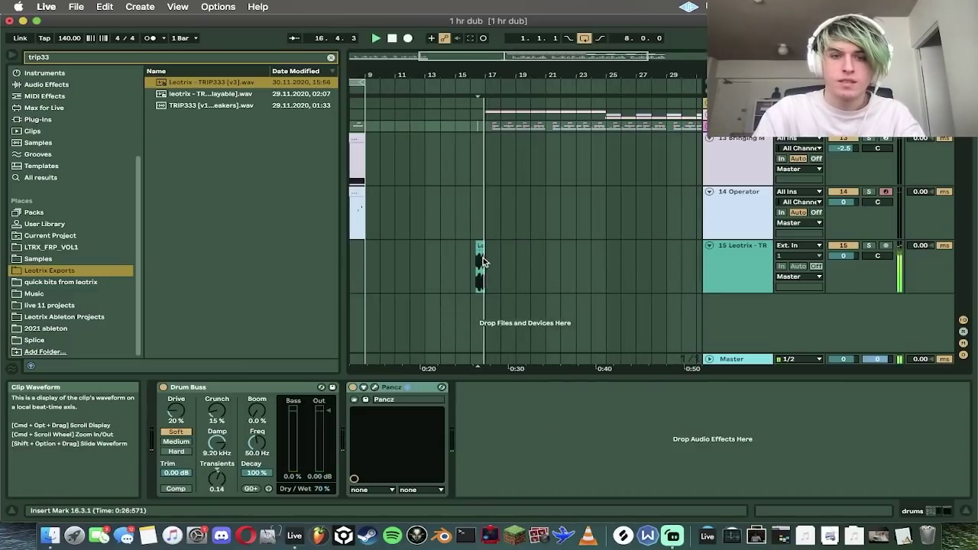
Step: Fold the tracks and duplicate the bars 17 to 33 section of the instrument group and drums to 33.1.1
click(711, 141)
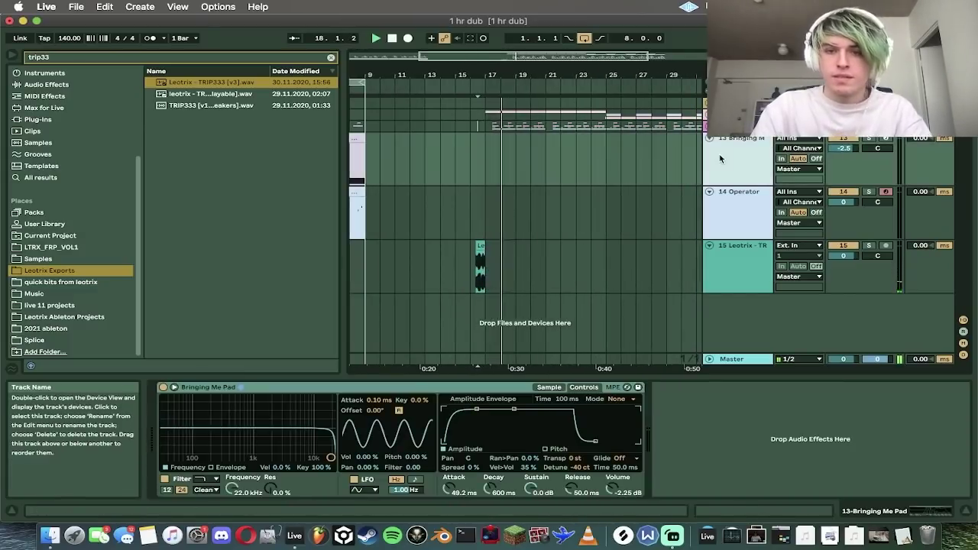
click(709, 139)
drag(596, 57, 596, 34)
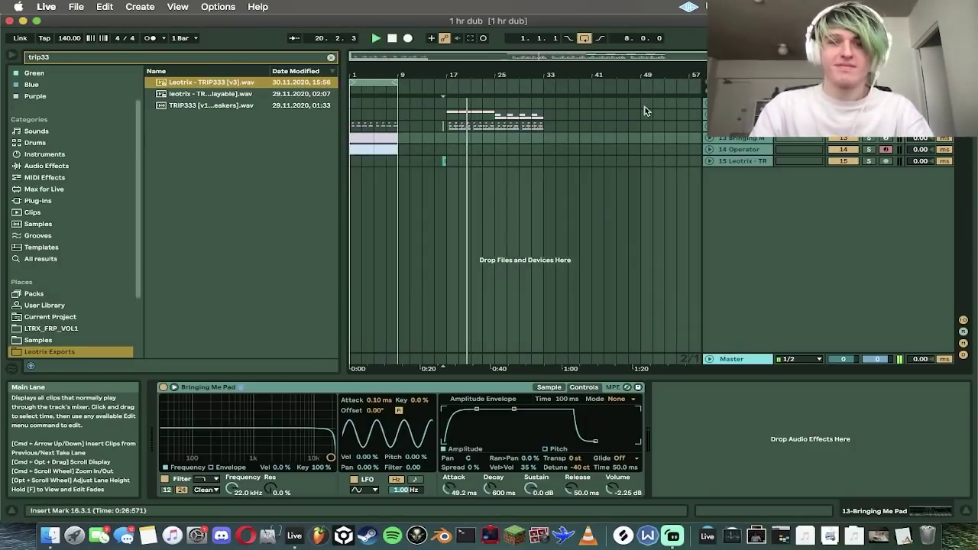
alt+click(711, 138)
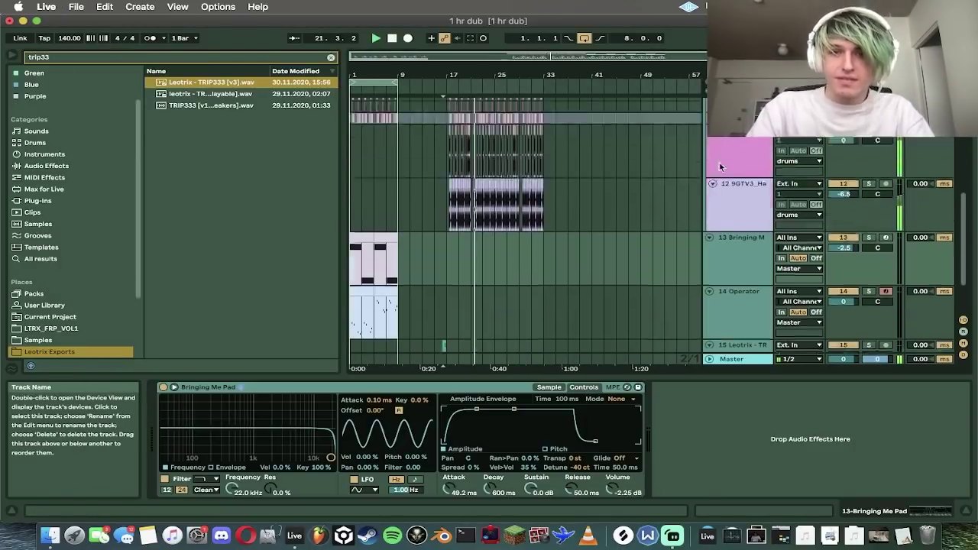
alt+click(712, 155)
mouse_move(454, 120)
mouse_down()
mouse_move(541, 132)
mouse_move(448, 118)
mouse_up()
key(super+d)
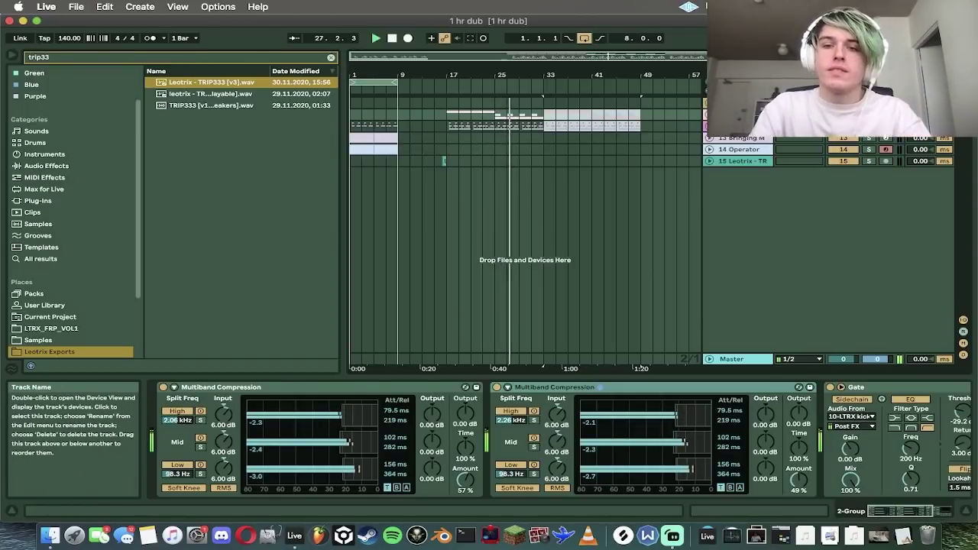
Step: Unfold the instrument group and duplicate the track 3 Instrument Rack with its clips
click(710, 115)
click(733, 186)
key(super+d)
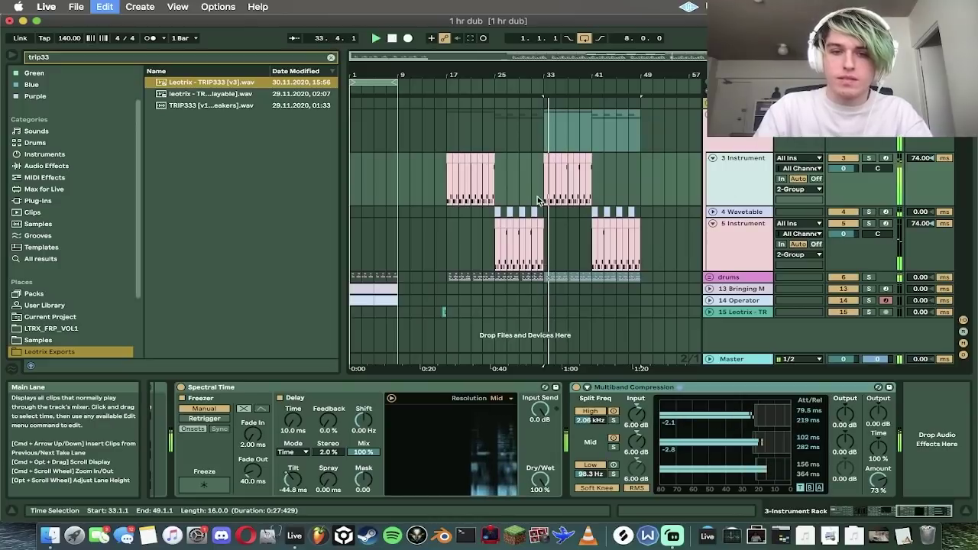
Step: Clear the duplicated track's clips from 17.1.1 to 27.1.1 and the original track's clips from 33.1.1 onward
drag(514, 214, 443, 214)
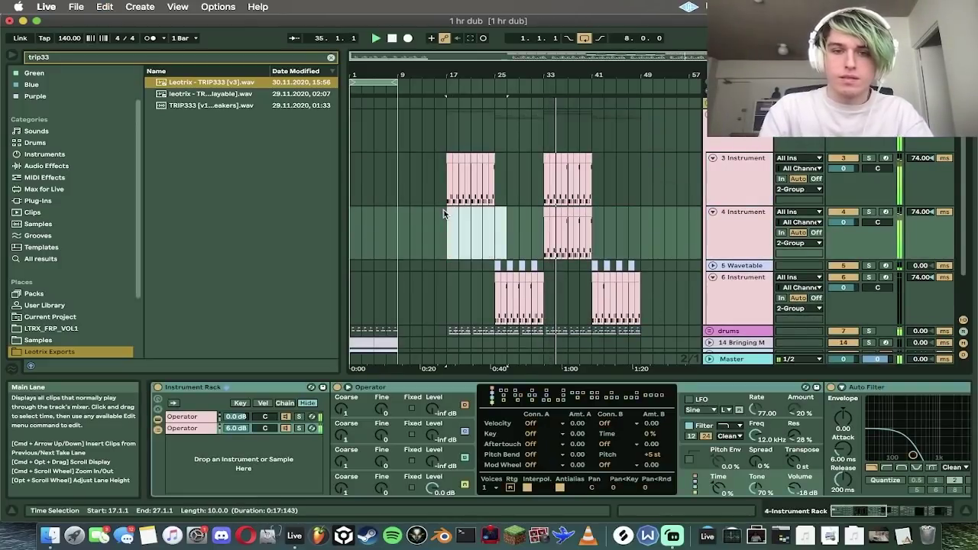
key(Delete)
drag(544, 179, 736, 192)
key(Delete)
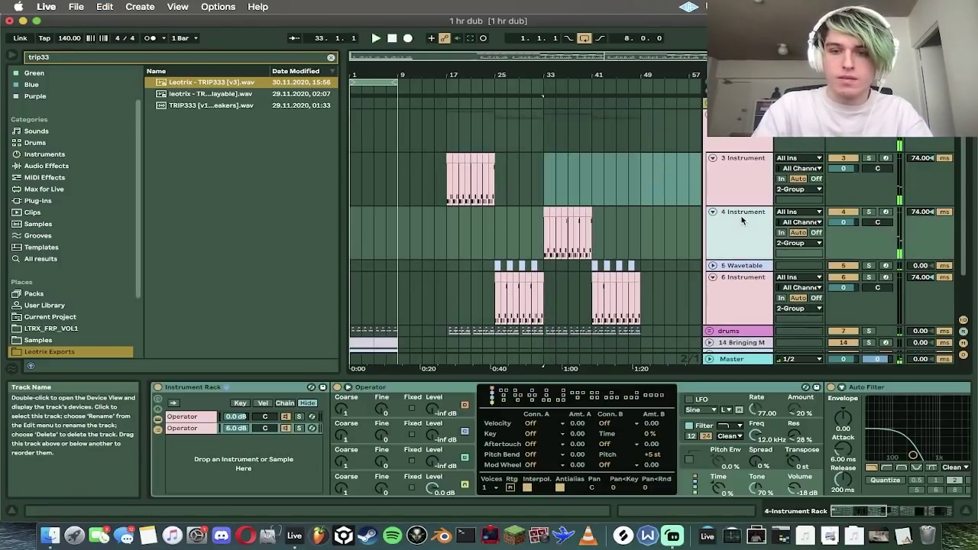
Step: In track 4's first Operator chain, turn off the filter and set oscillator B to coarse 6, level -24 dB and sustain -inf
click(425, 457)
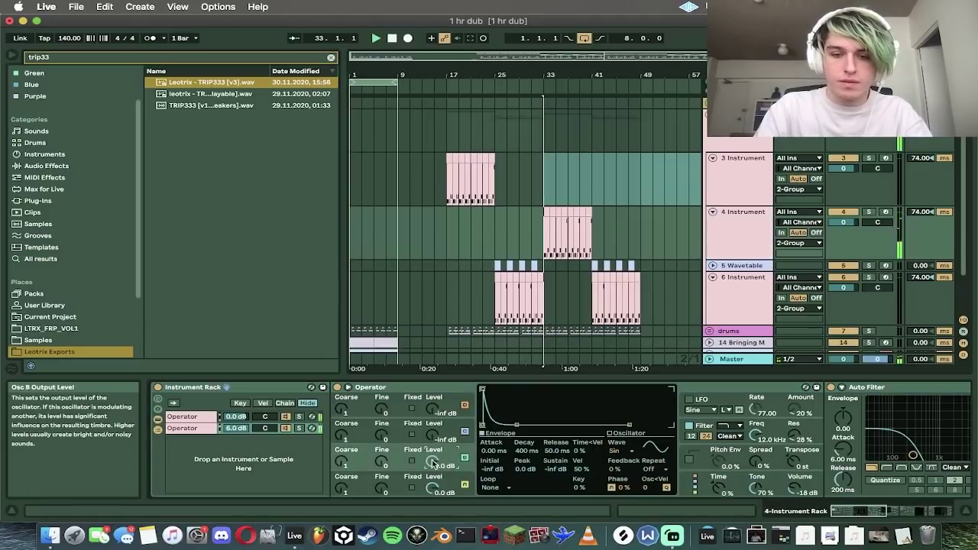
click(229, 416)
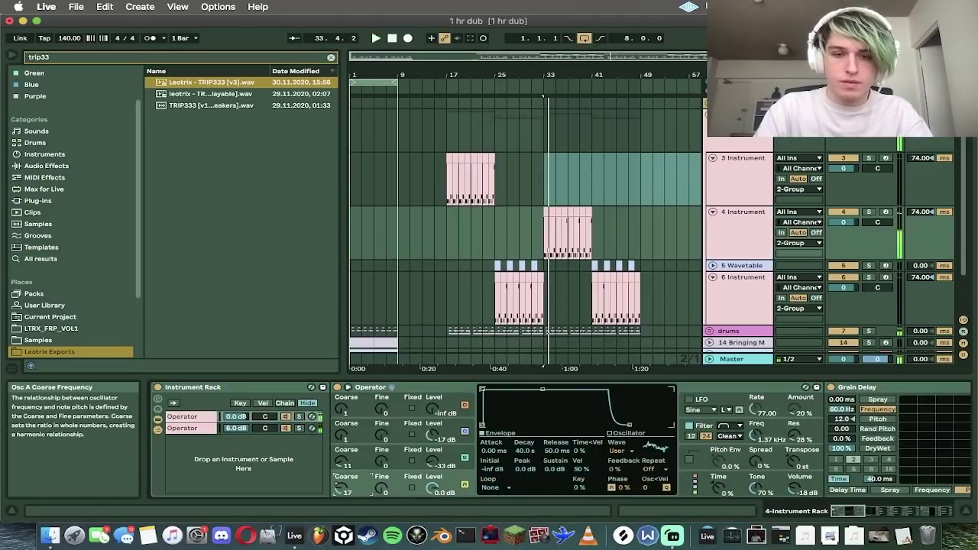
click(439, 476)
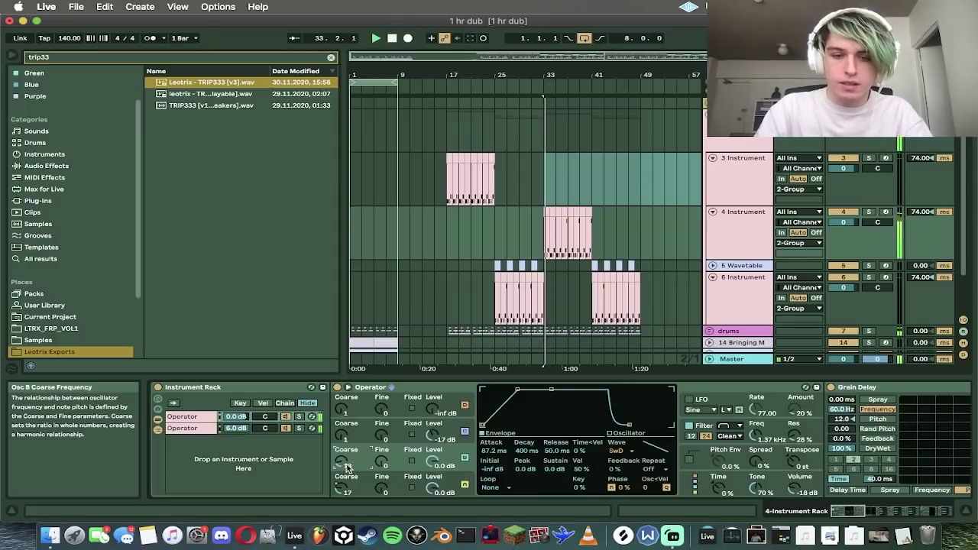
click(689, 427)
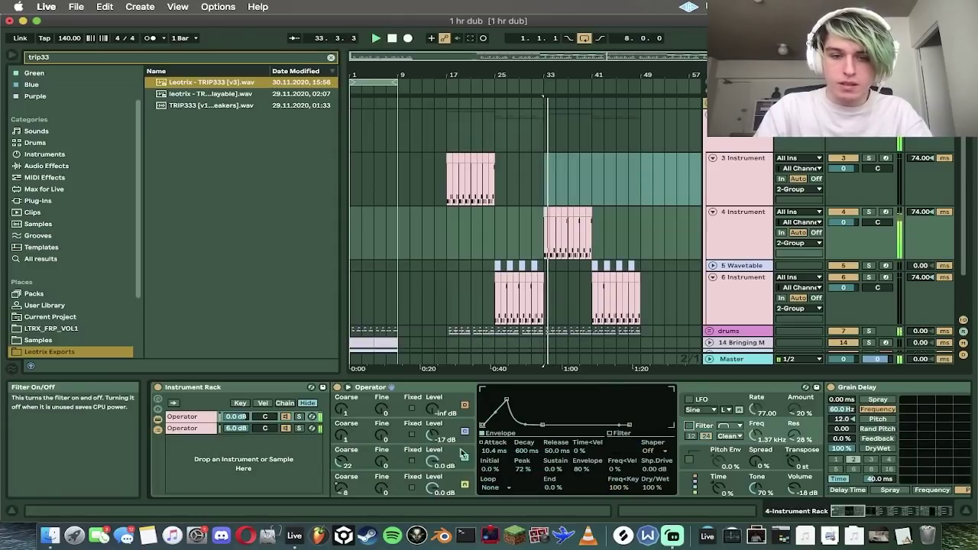
click(344, 463)
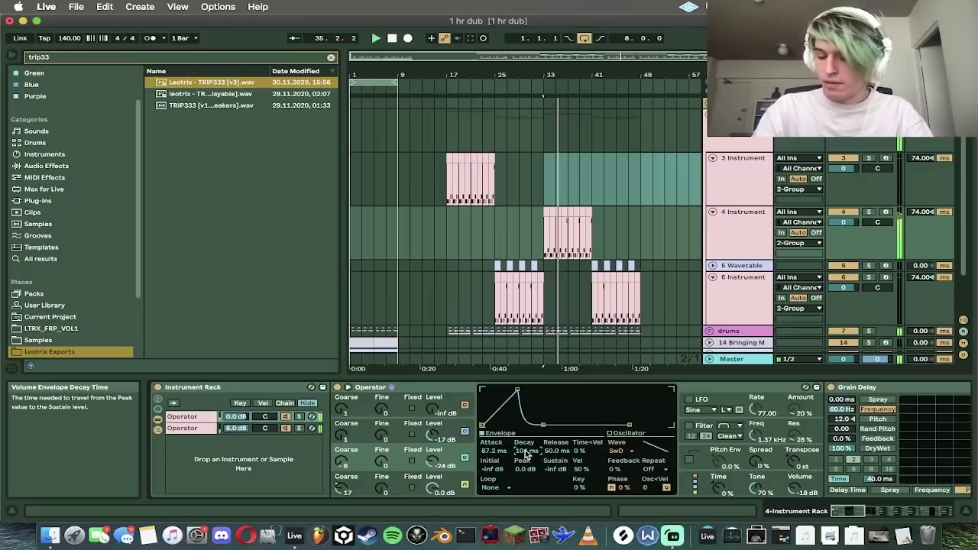
Step: Enable that Operator's pitch envelope at 100%, with 171 ms decay, +48 st peak and -48 st sustain
click(689, 460)
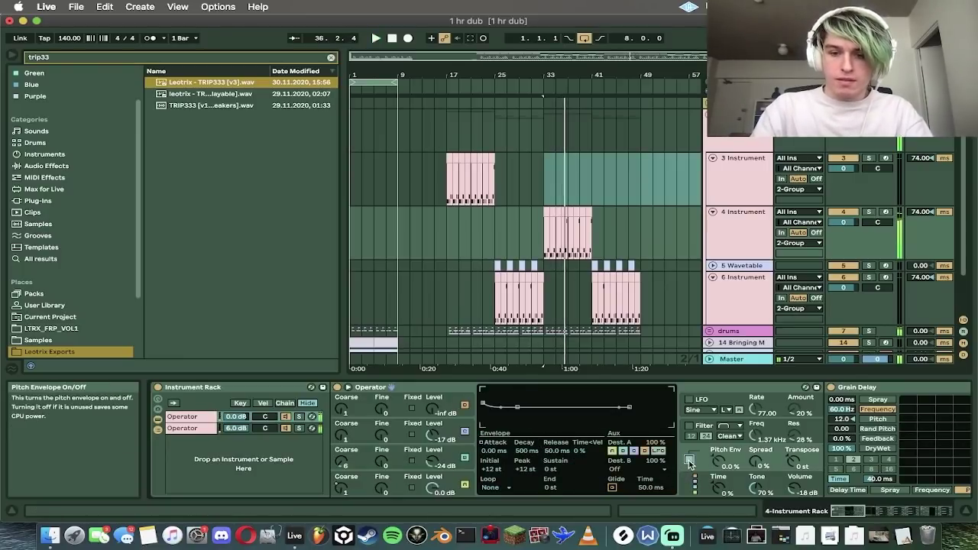
key(space)
key(space)
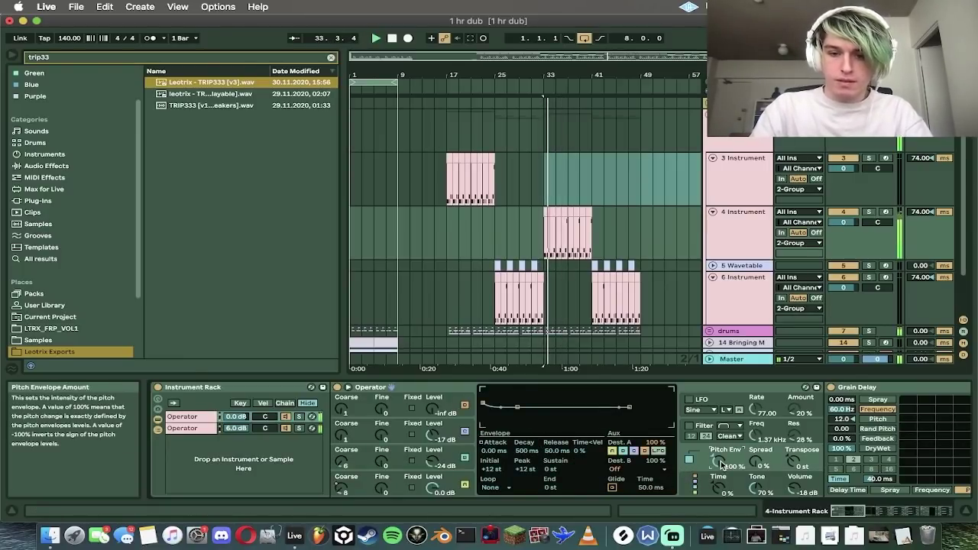
drag(532, 473, 516, 432)
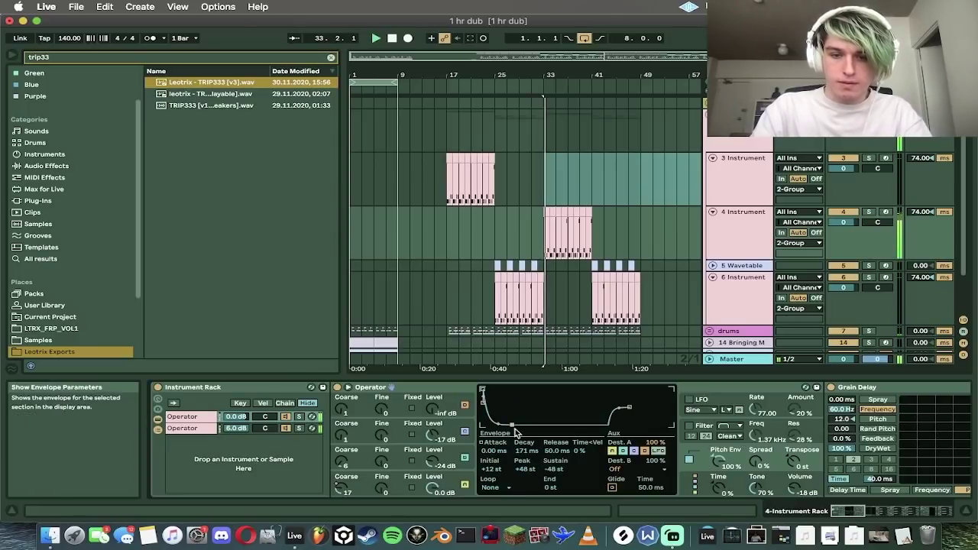
Step: Automate track 4's Operator pitch envelope switch (Pe On) off from 33.2.1 to 33.3.1, and audition it
right_click(688, 460)
click(764, 251)
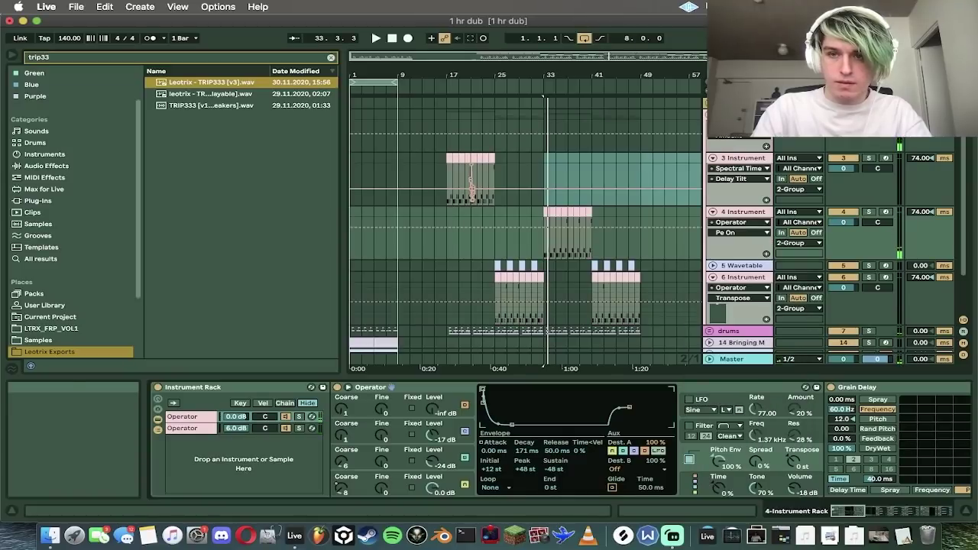
key(super+shift+m)
drag(588, 59, 609, 56)
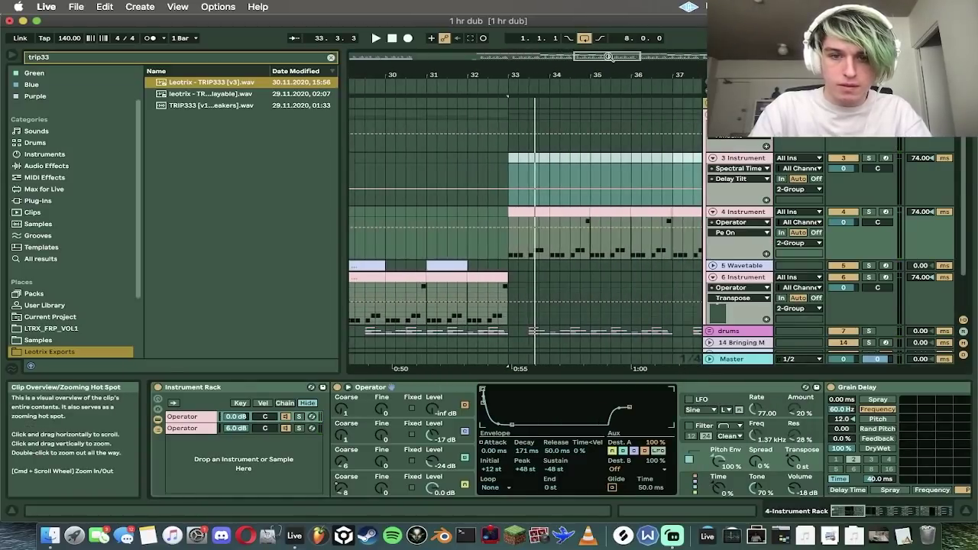
key(space)
drag(532, 243, 527, 243)
key(space)
key(space)
key(space)
key(space)
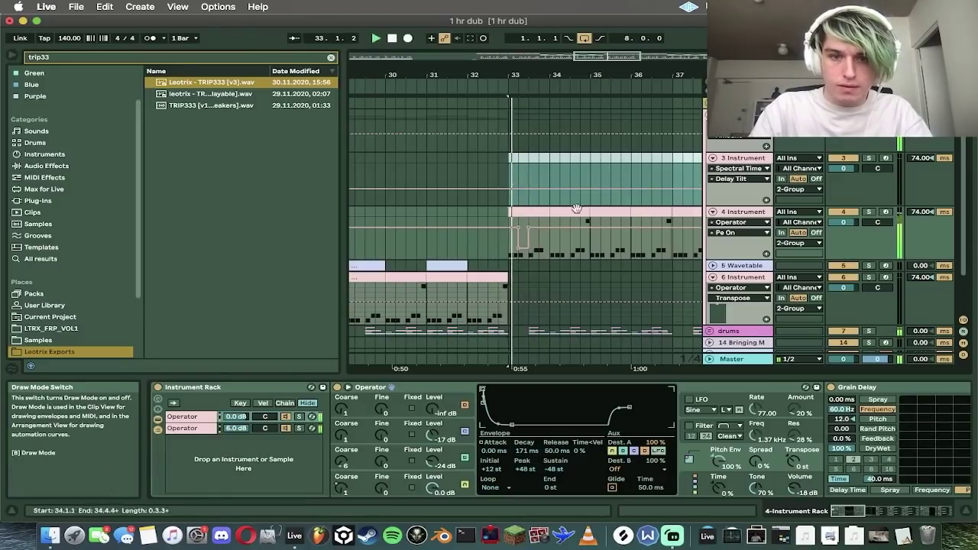
key(space)
Step: Repeat the two-beat Pe On automation pattern starting at 33.1.1 across track 4's clips up to bar 41
key(Delete)
drag(510, 255, 525, 255)
key(super+d)
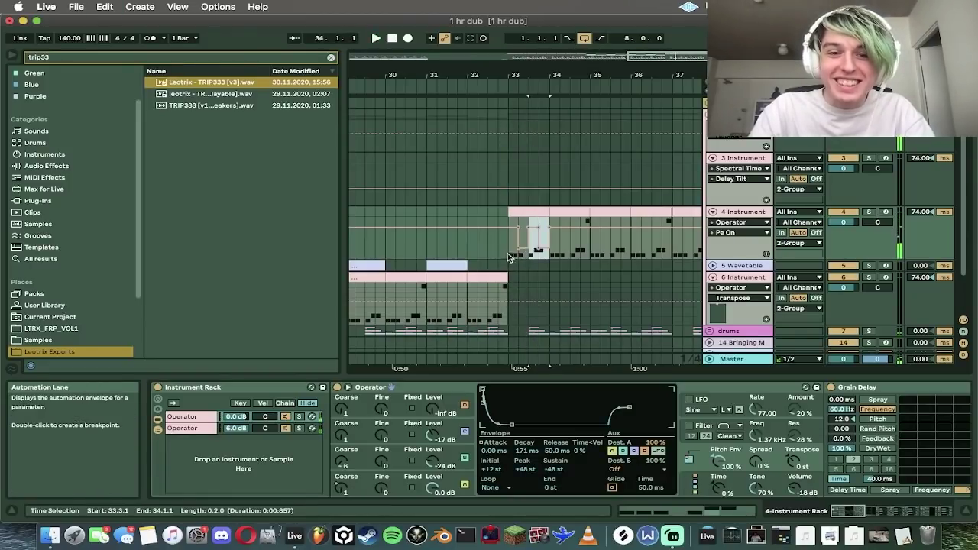
key(super+d)
key(super+d)
key(super+d)
key(super+d)
key(super+d)
key(super+d)
key(super+d)
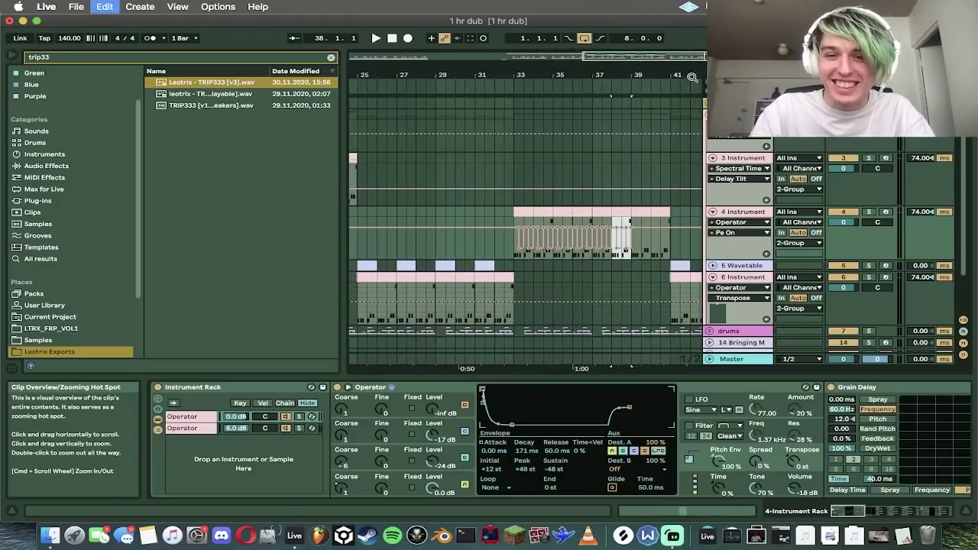
Step: Audition track 4's new section from 33.1.1 and save the Live set
click(525, 211)
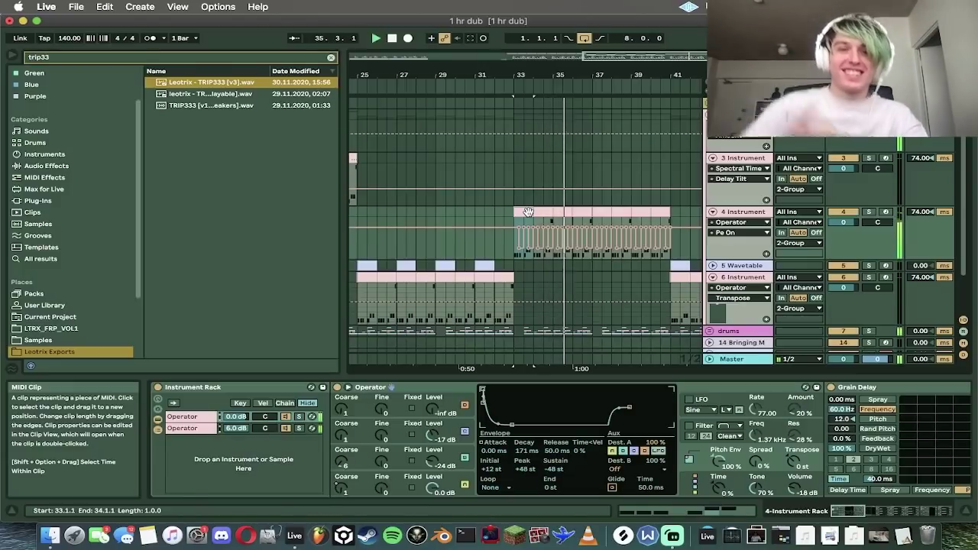
key(super+s)
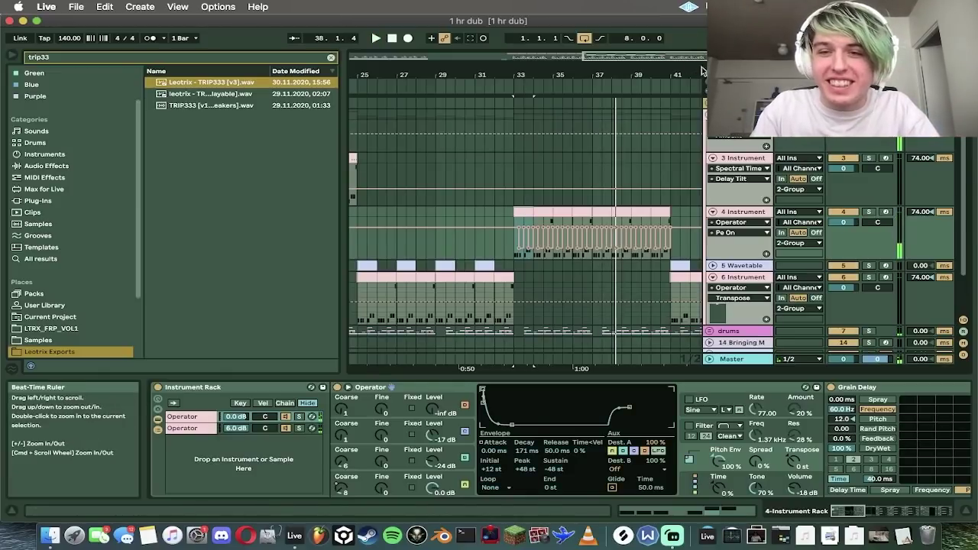
click(527, 215)
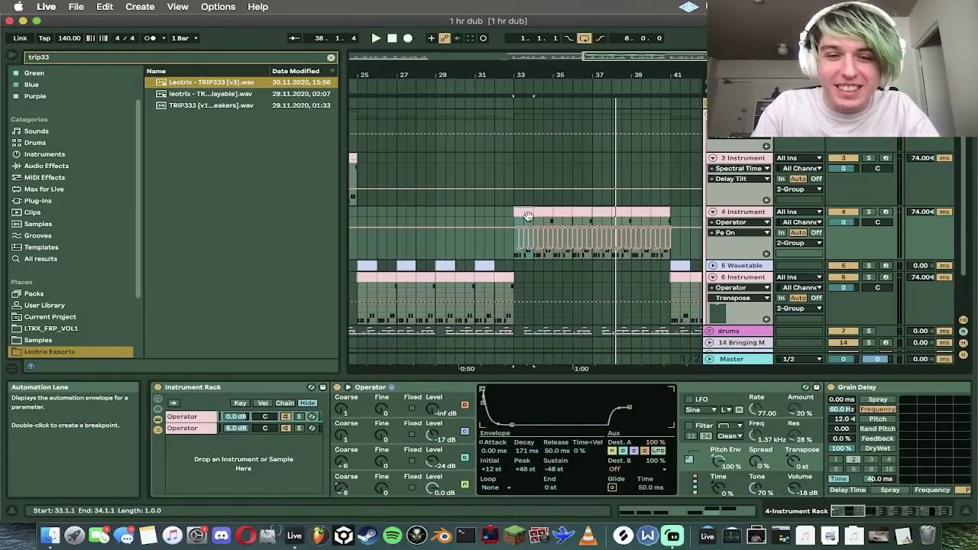
key(space)
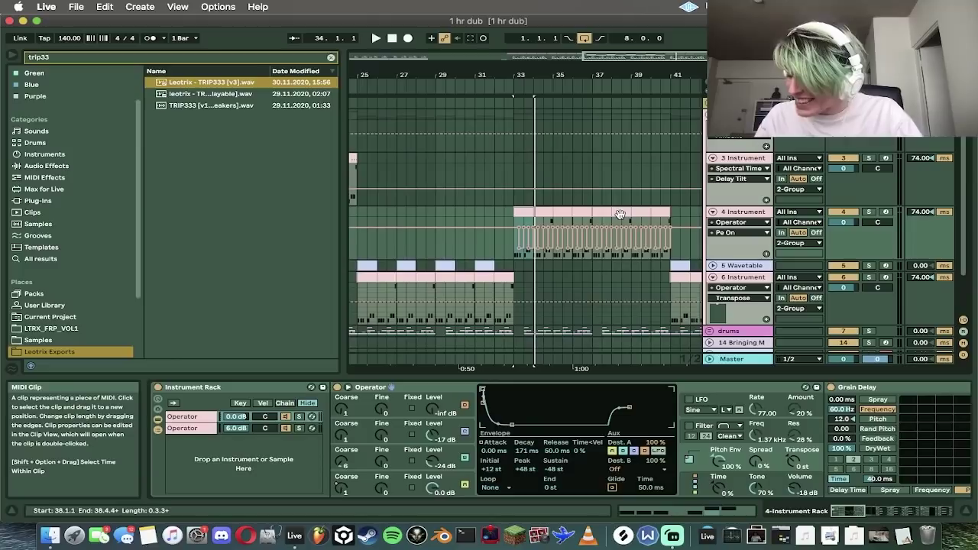
Step: Audition the second drop from 33.1.1 into bar 41 with track 4 folded
key(space)
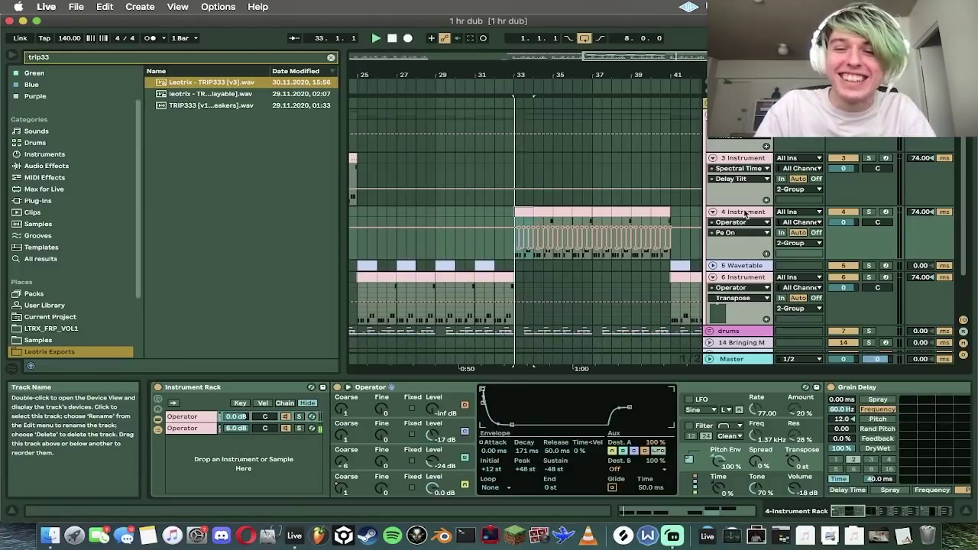
click(713, 212)
click(713, 114)
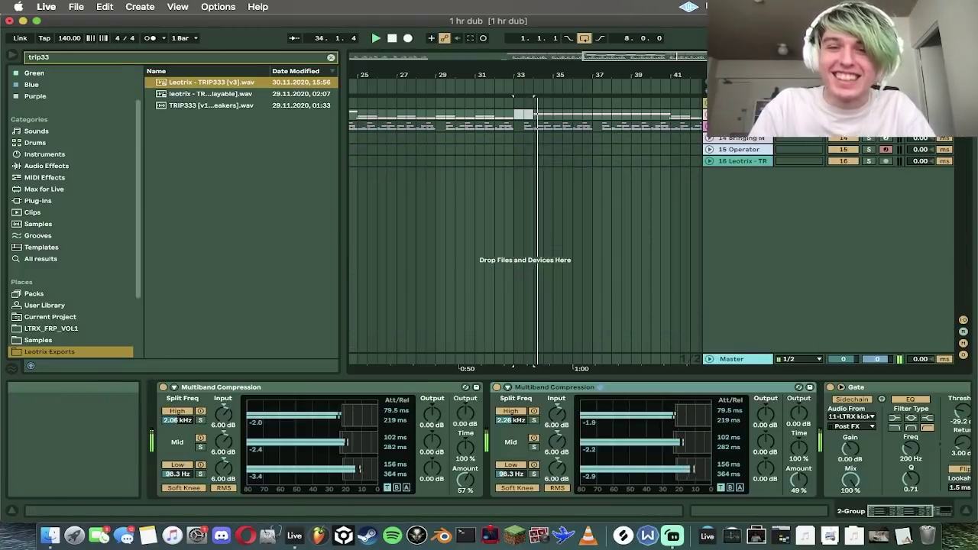
mouse_move(654, 57)
mouse_down()
mouse_move(651, 41)
mouse_move(654, 49)
mouse_up()
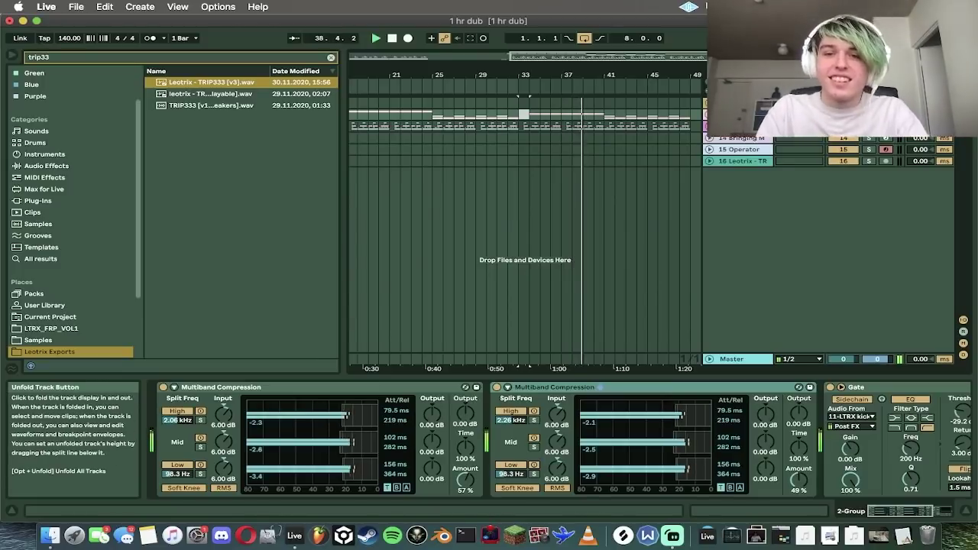
click(709, 114)
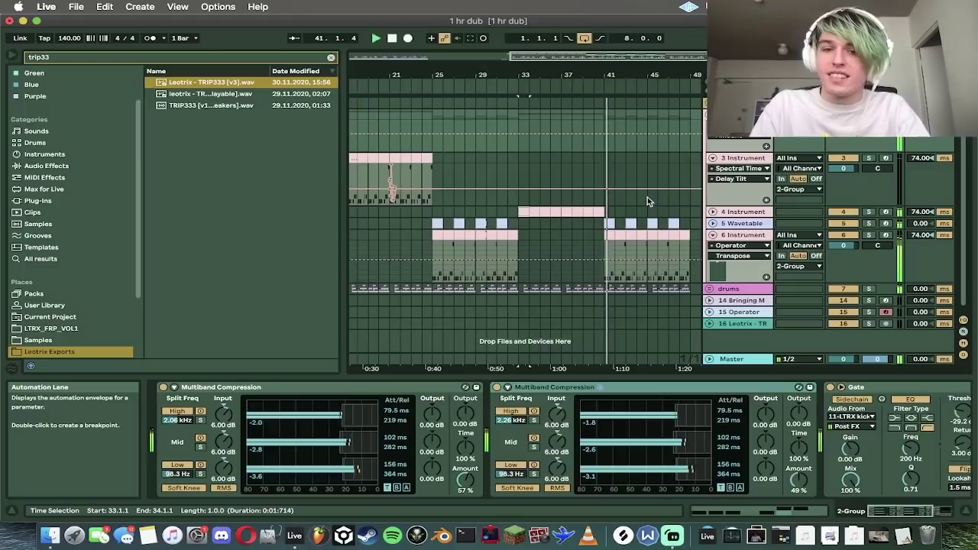
Step: Compare the Operator and Grain Delay settings of tracks 4 and 6
click(614, 234)
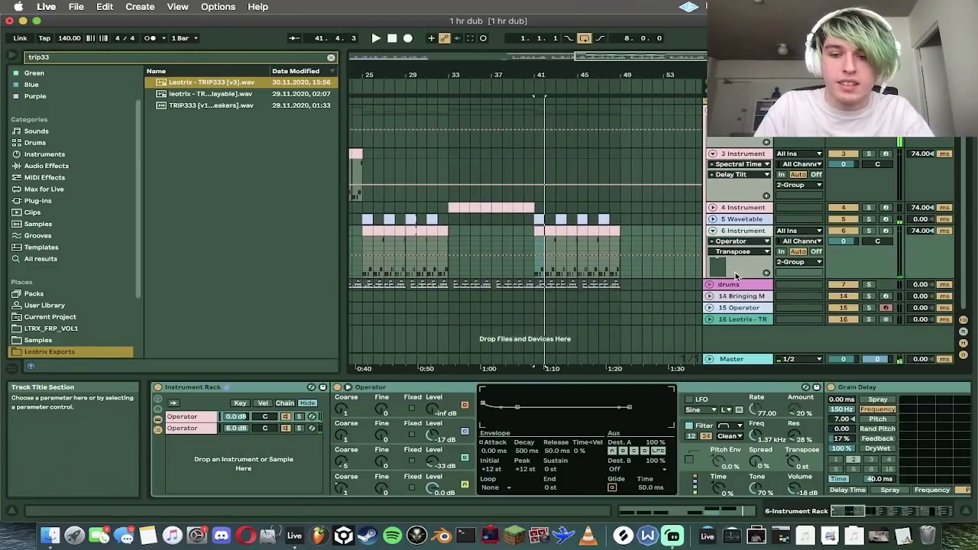
click(760, 208)
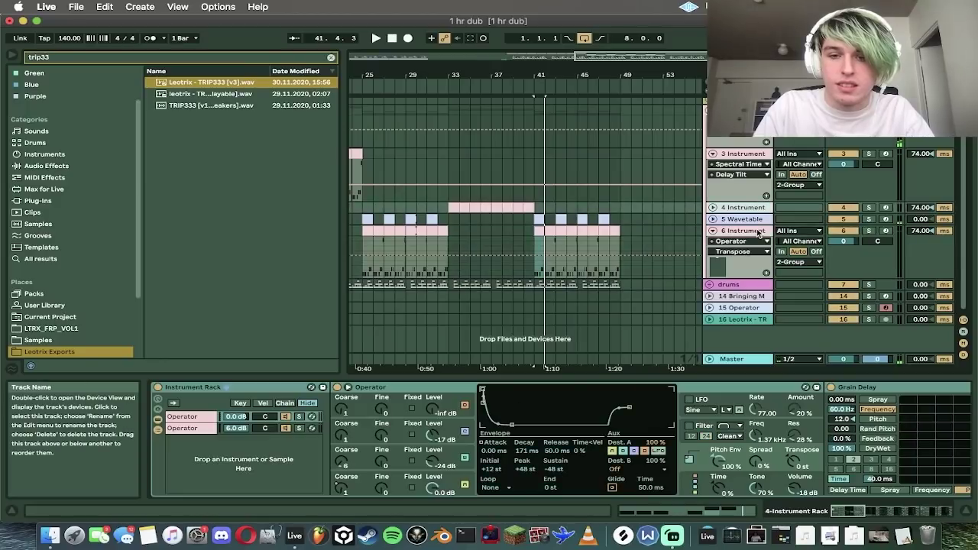
click(759, 232)
click(754, 208)
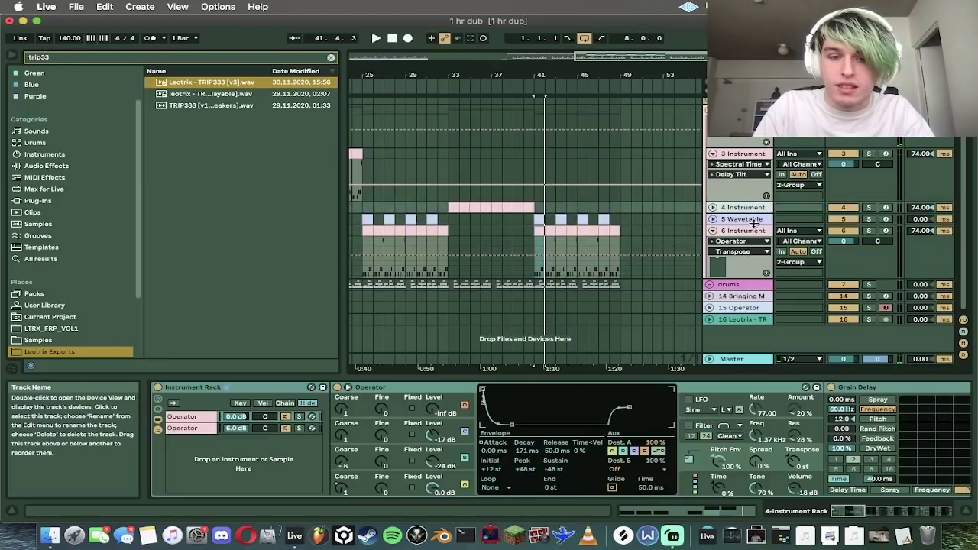
click(755, 233)
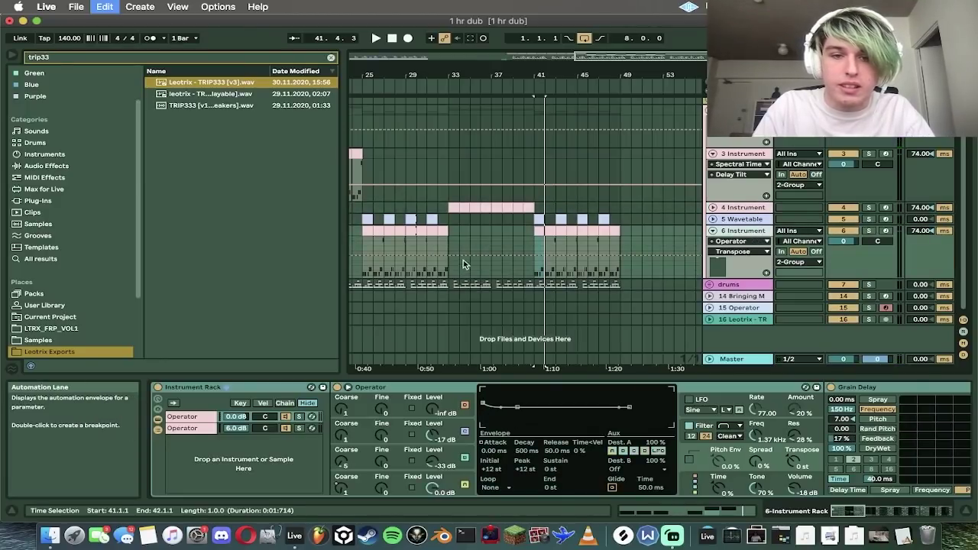
Step: Duplicate track 6, deleting the copy's clips from 25.1.1 to 34.1.1 and the original's clips from 41.1.1 to 53.1.1
key(super+d)
drag(459, 283, 381, 295)
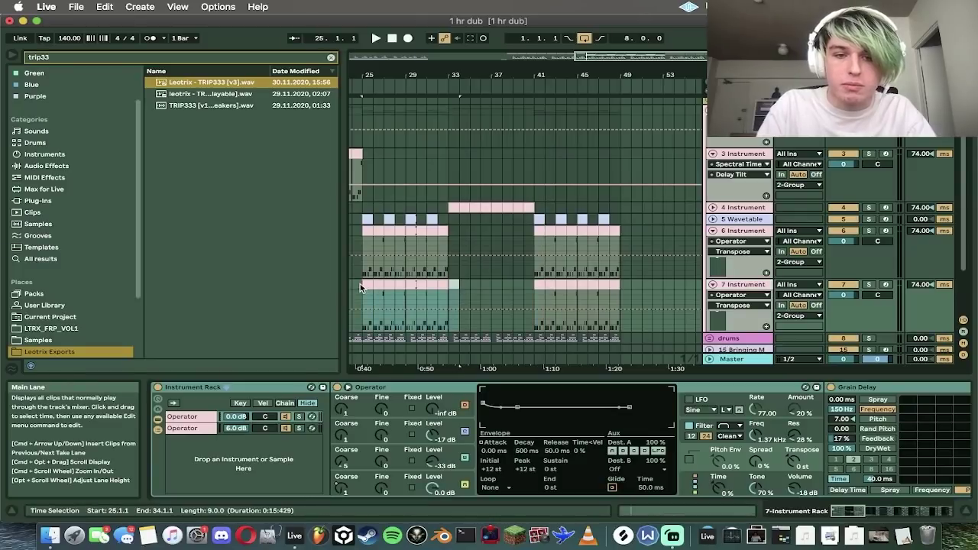
key(Delete)
drag(534, 268, 665, 233)
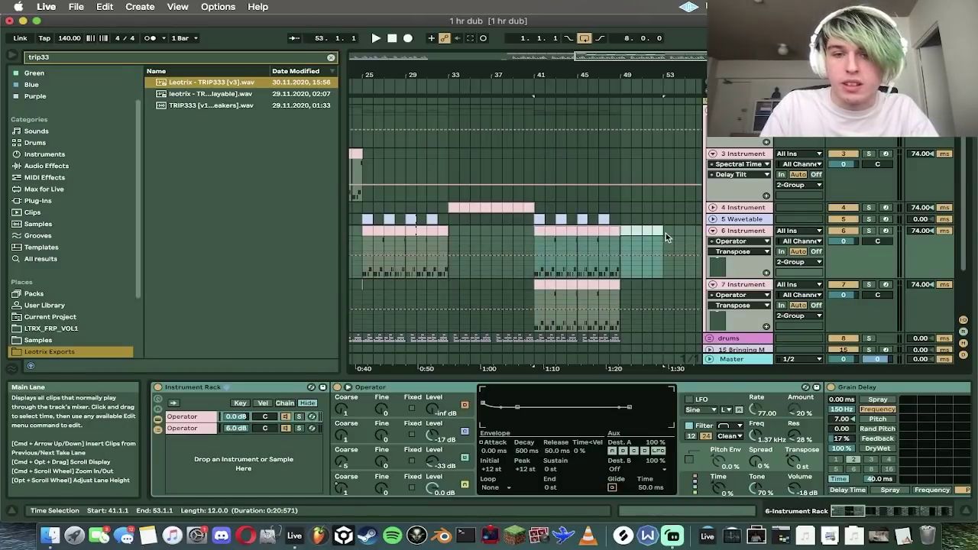
key(Delete)
Step: On track 7's Operator, set oscillator B's coarse frequency to 6 and level to -24 dB, and audition the result
click(741, 291)
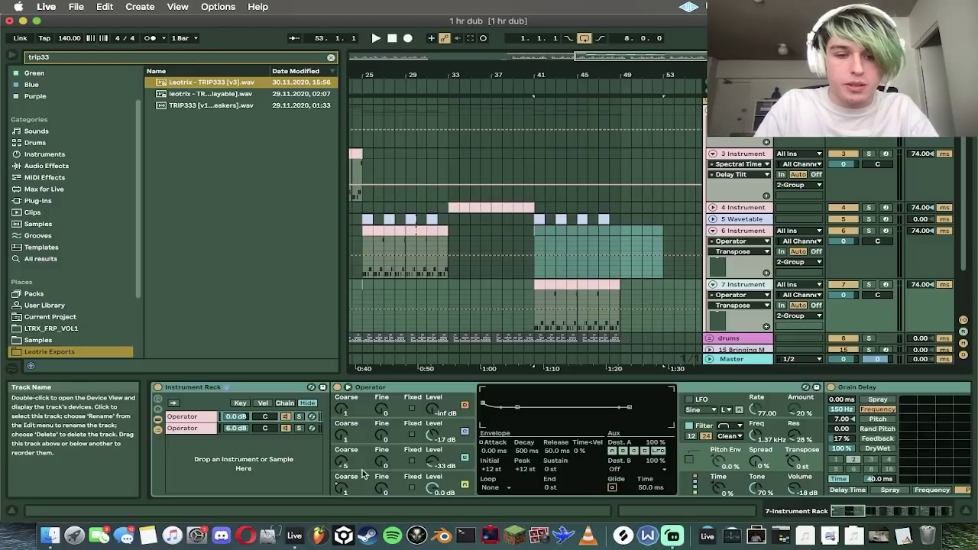
click(343, 463)
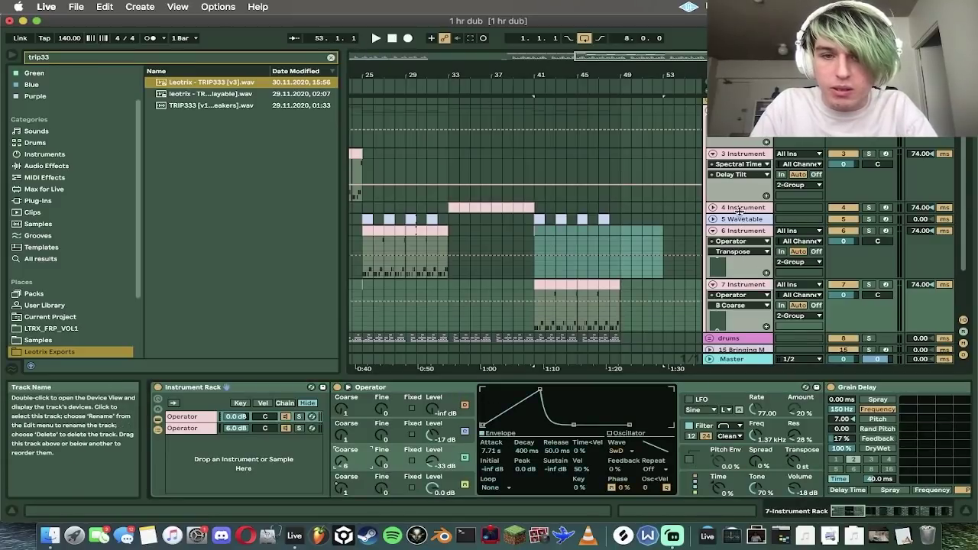
click(740, 252)
click(741, 288)
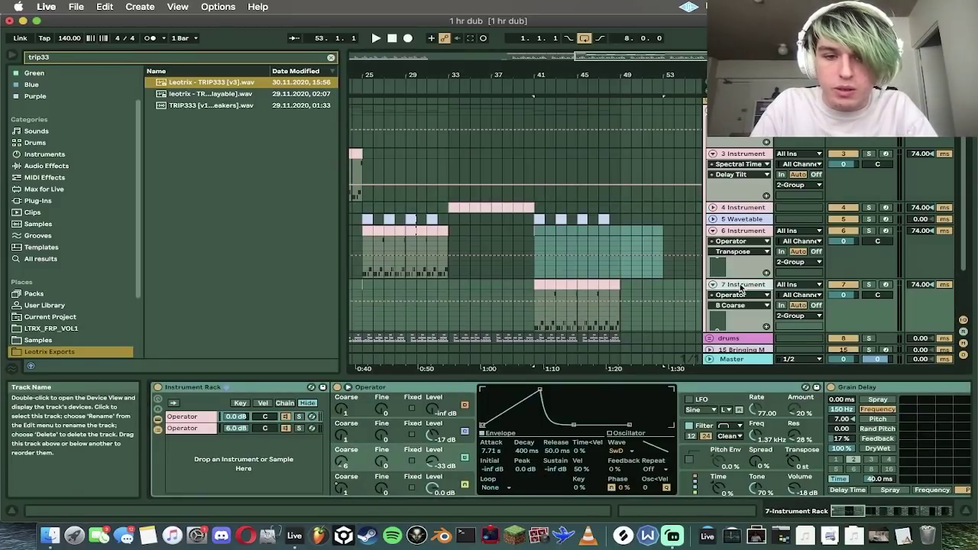
click(435, 464)
key(space)
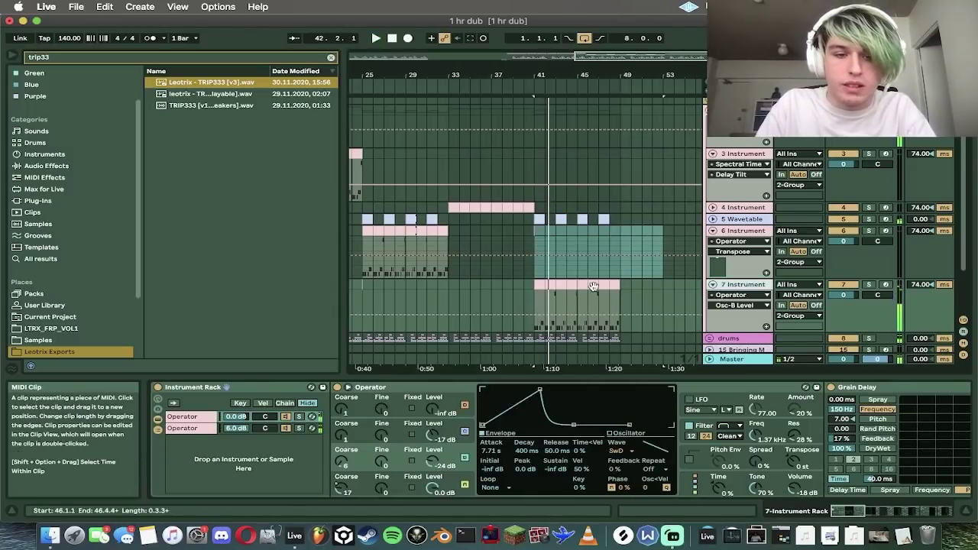
Step: Set oscillator B's envelope attack to 87.2 ms and sustain to 0.0 dB, auditioning track 7 from 41.1.1
click(538, 285)
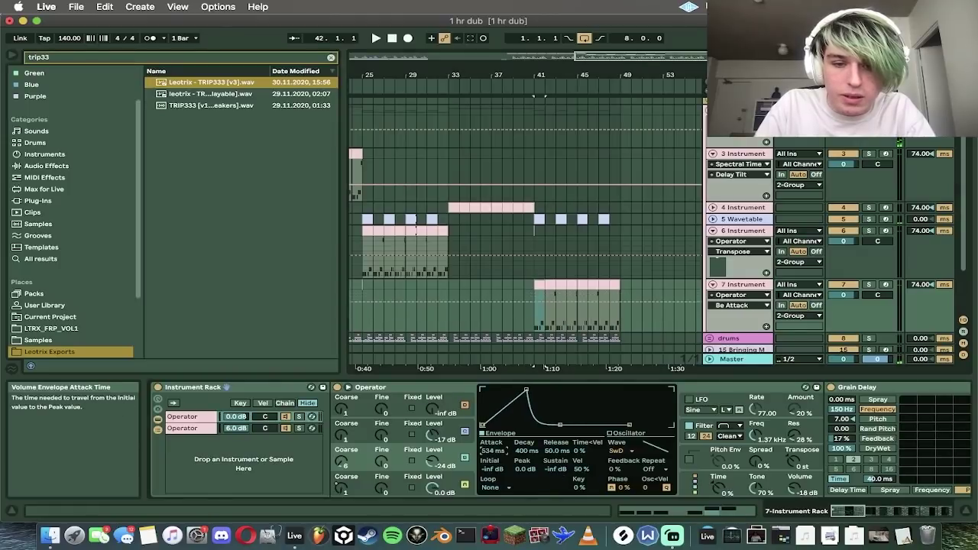
drag(492, 451, 492, 468)
key(space)
drag(556, 469, 556, 428)
key(space)
key(space)
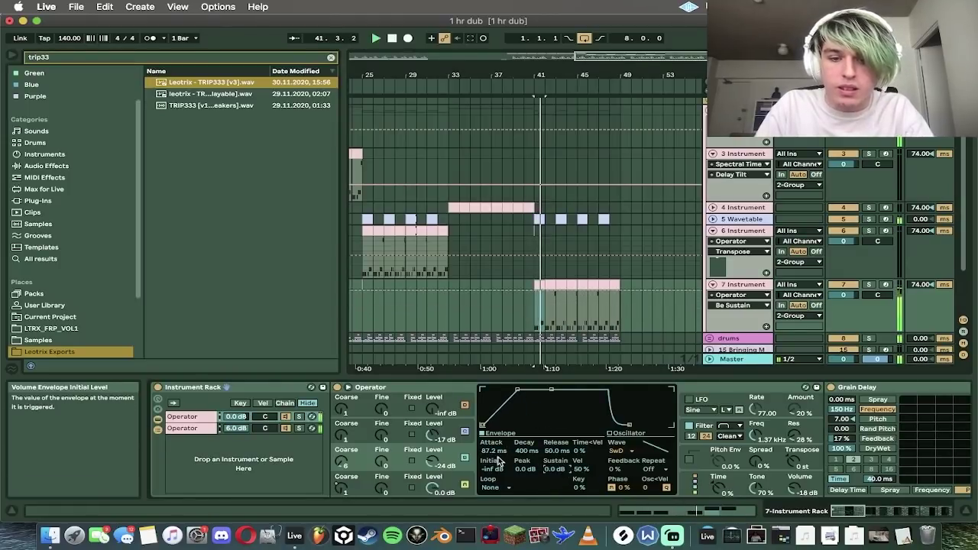
Step: Set oscillator B's sustain to -inf dB and audition it with the oscillator level at -24 dB
drag(553, 470, 553, 508)
key(space)
key(space)
drag(439, 462, 429, 464)
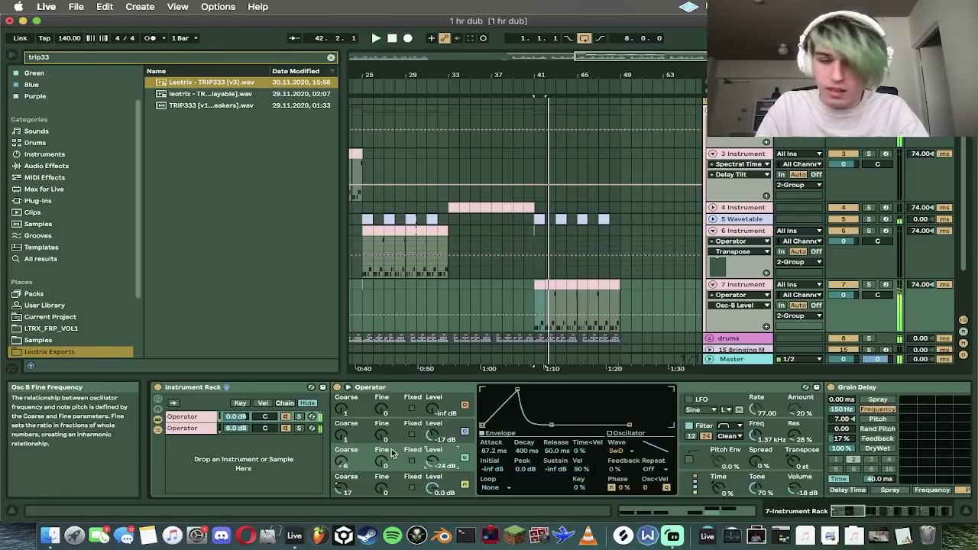
Step: Redraw oscillator A's waveform with lower partials sloping down to zero and a block of full-level upper partials
click(352, 483)
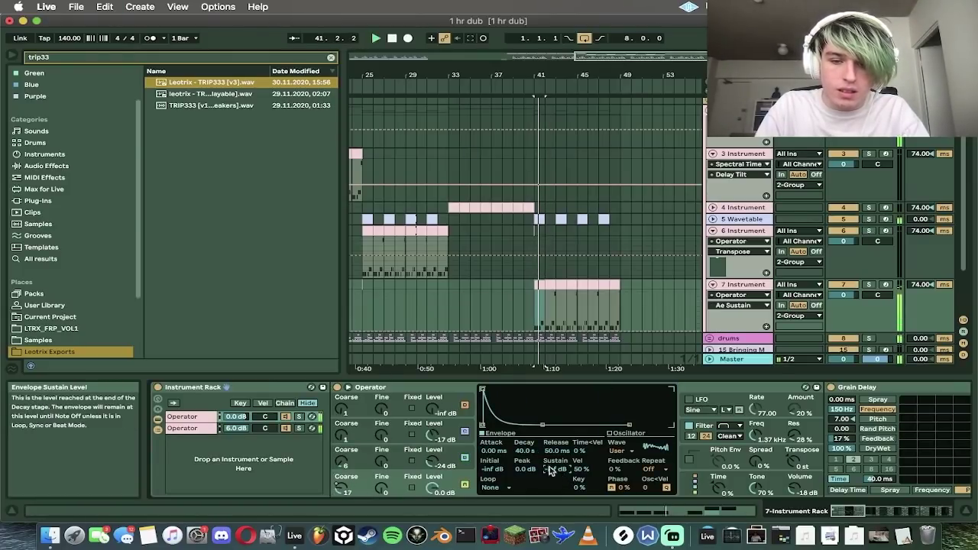
click(610, 433)
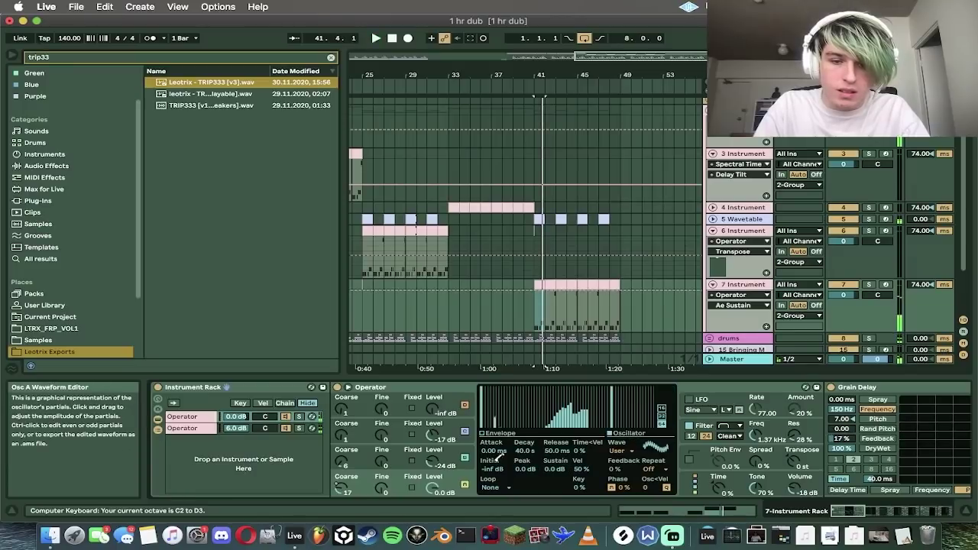
drag(493, 391, 652, 334)
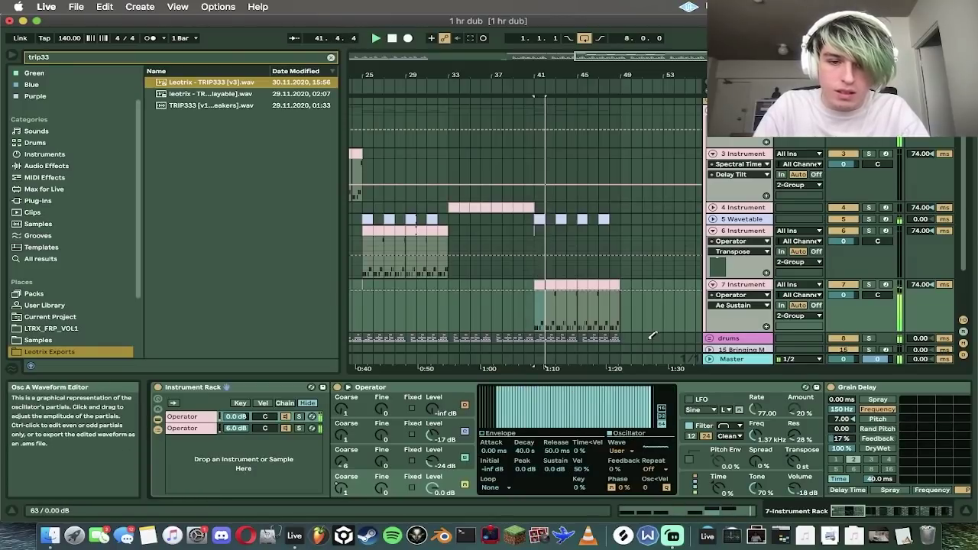
mouse_move(498, 382)
mouse_down()
mouse_move(606, 414)
mouse_move(602, 436)
mouse_move(513, 399)
mouse_up()
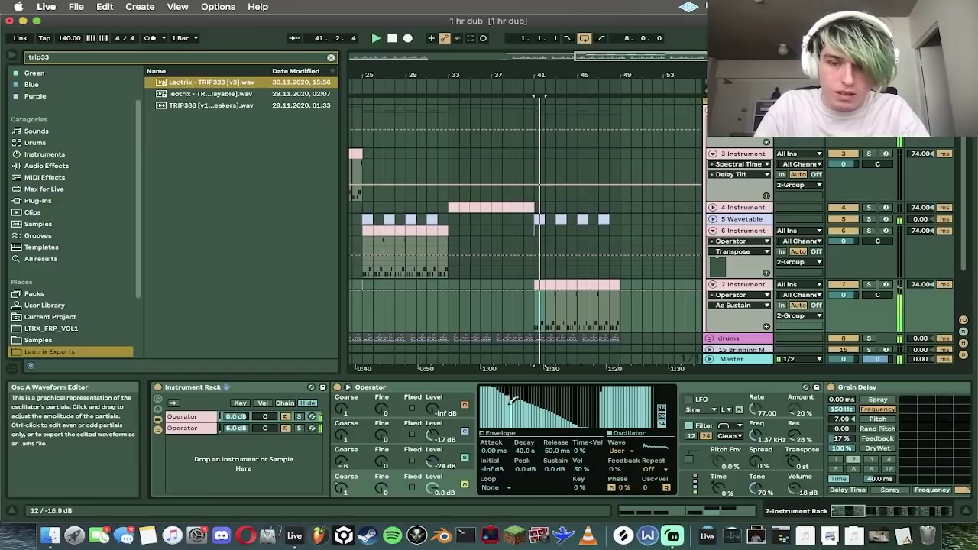
Step: Turn off track 7's Operator filter and set oscillator A's envelope to 245 ms decay and -inf dB sustain
click(689, 425)
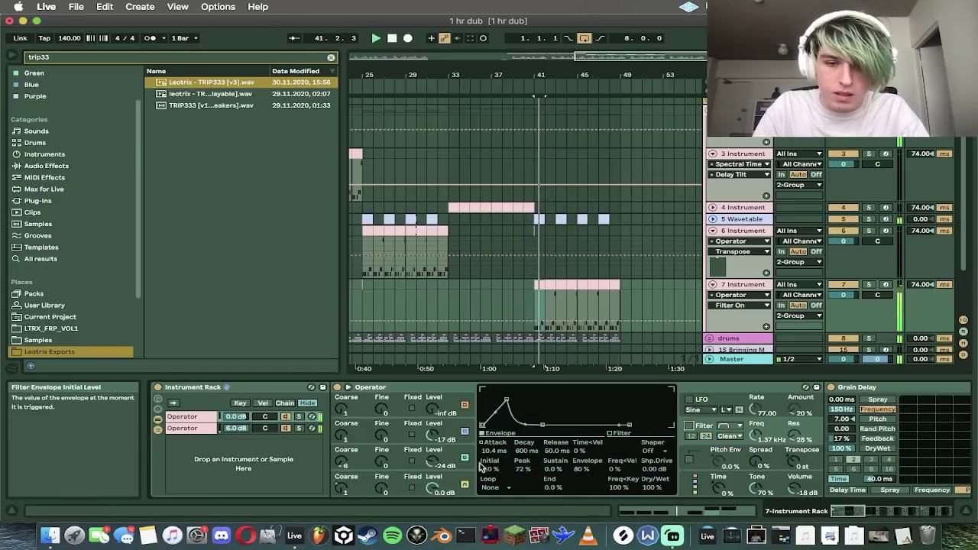
click(450, 481)
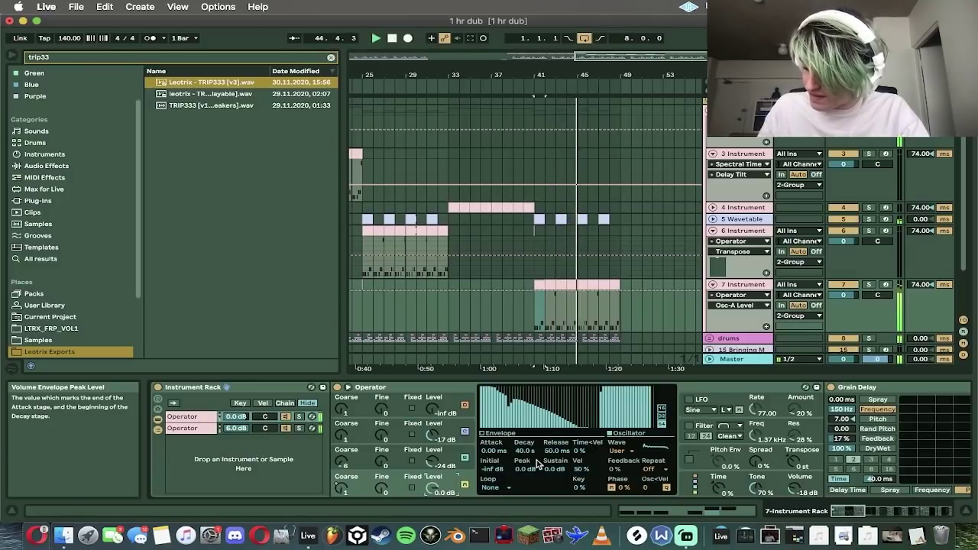
drag(555, 469, 541, 451)
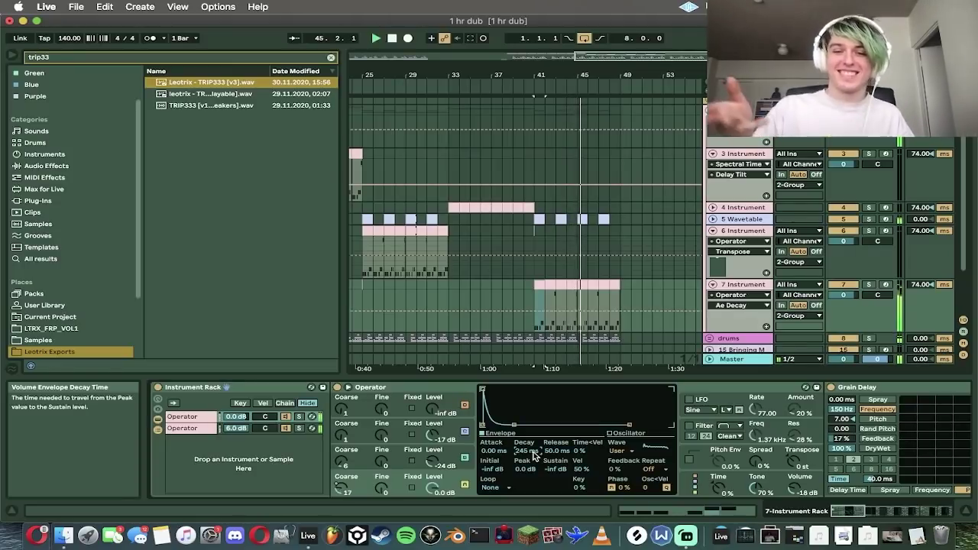
Step: Try transposing track 7's Operator to -12 st, show its Transpose automation, and undo the transposition
drag(796, 463, 799, 468)
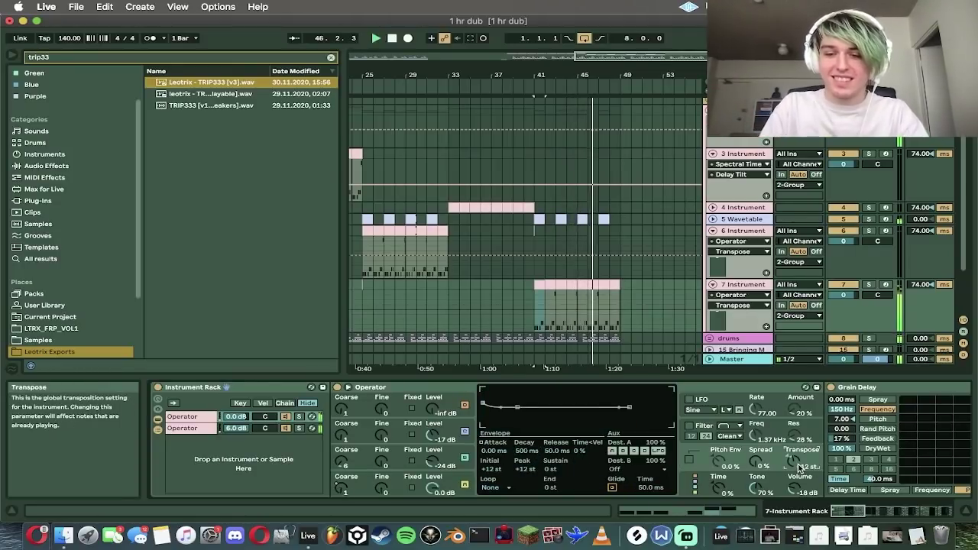
right_click(798, 468)
click(853, 235)
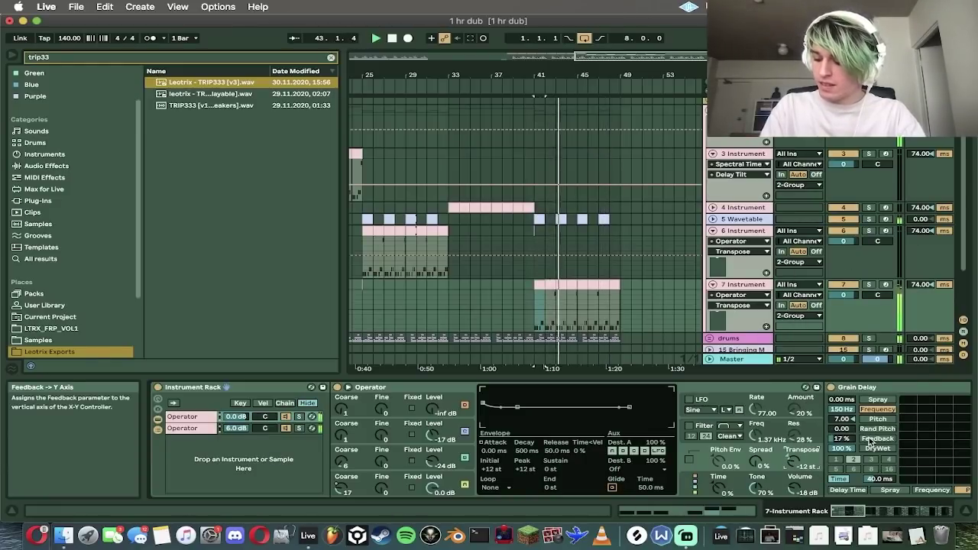
key(super+z)
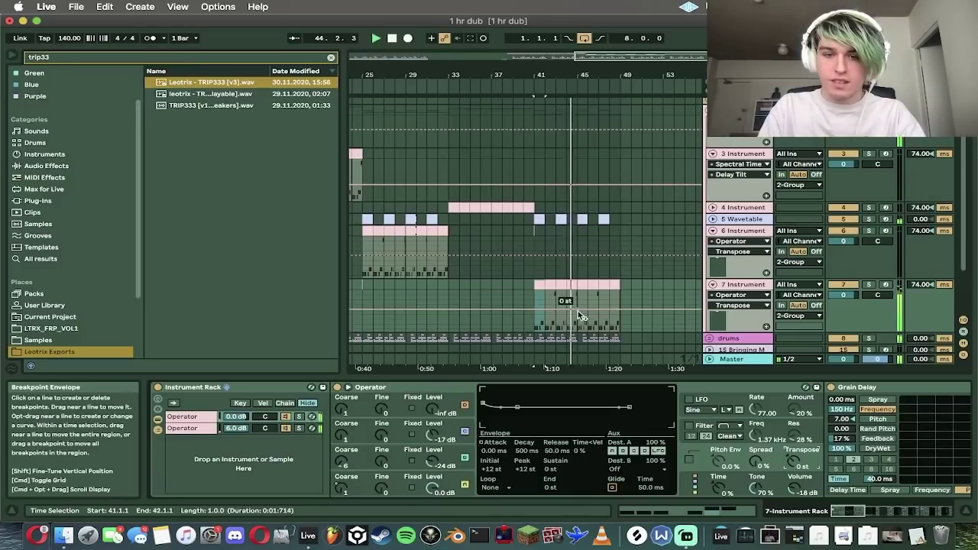
Step: Raise track 7's A Coarse automation peaks from 45.1.1 to 49.1.1, audition them, and fold the track
click(343, 488)
drag(621, 290, 579, 290)
key(space)
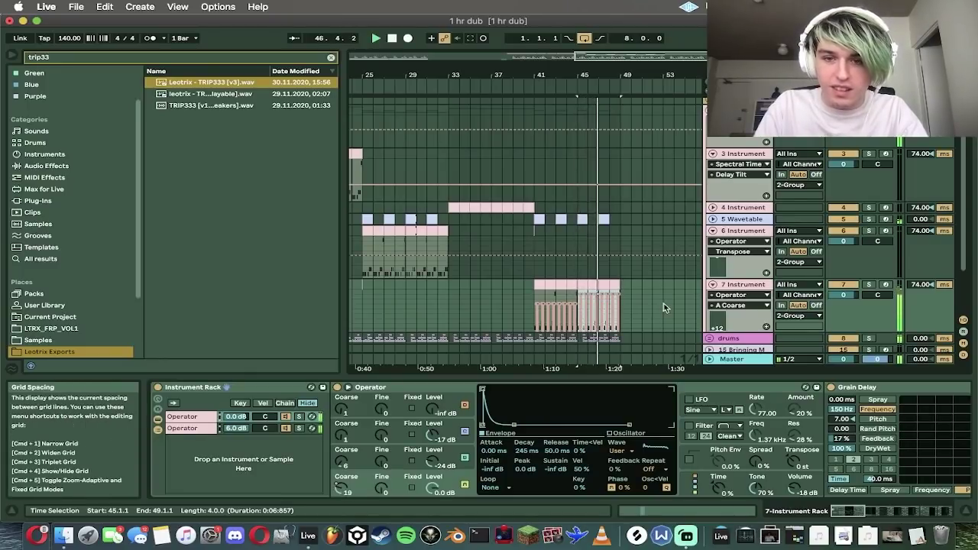
click(706, 284)
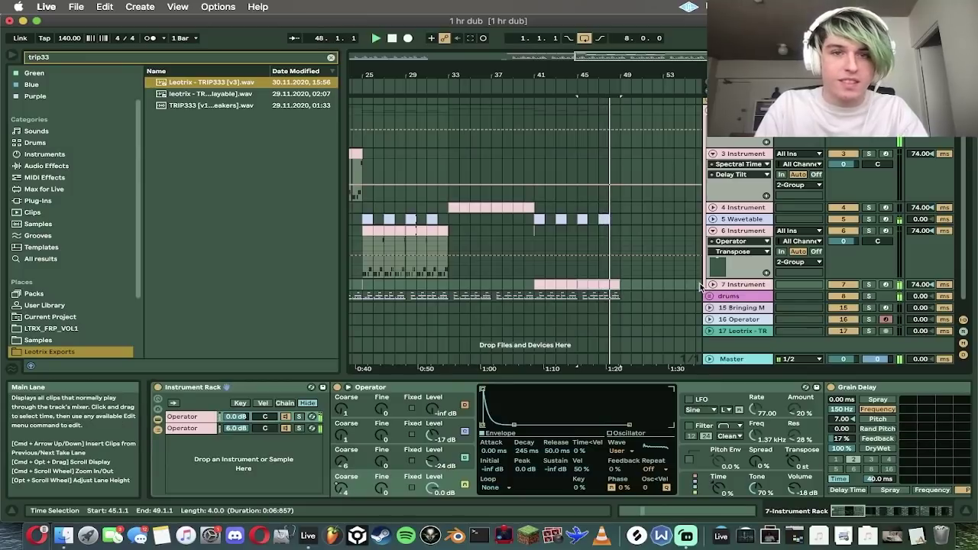
Step: Raise track 4's A Coarse automation peaks from 37.1.1 to 41.1.1 and audition them
click(480, 231)
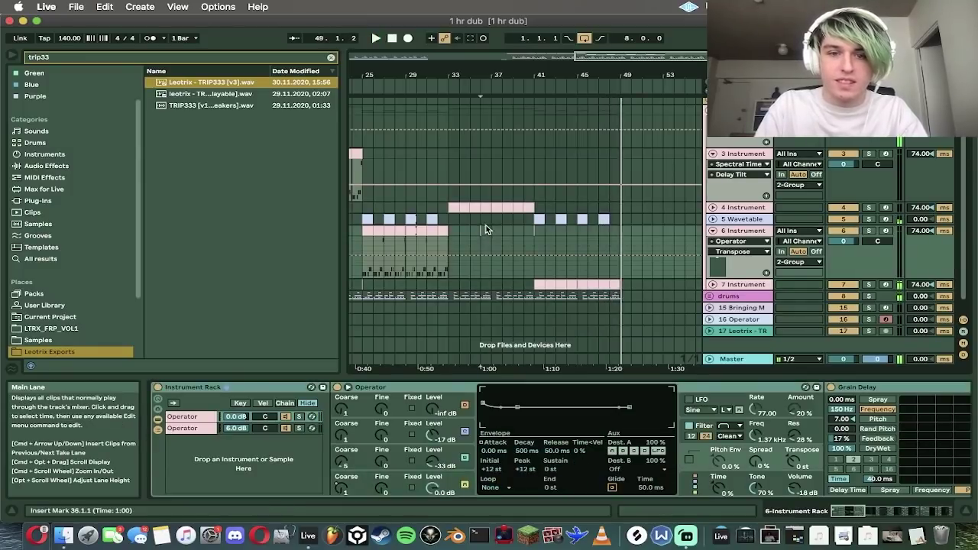
click(713, 208)
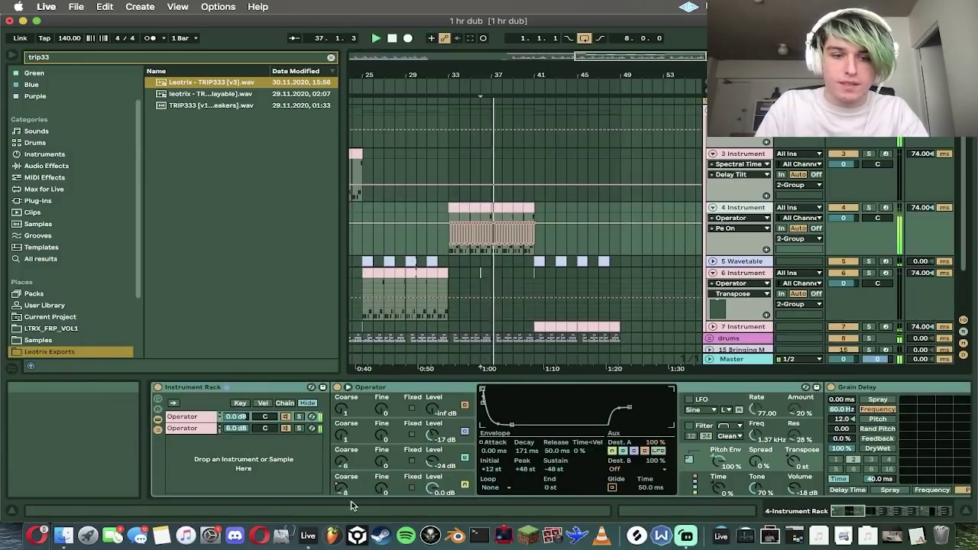
drag(537, 221, 496, 224)
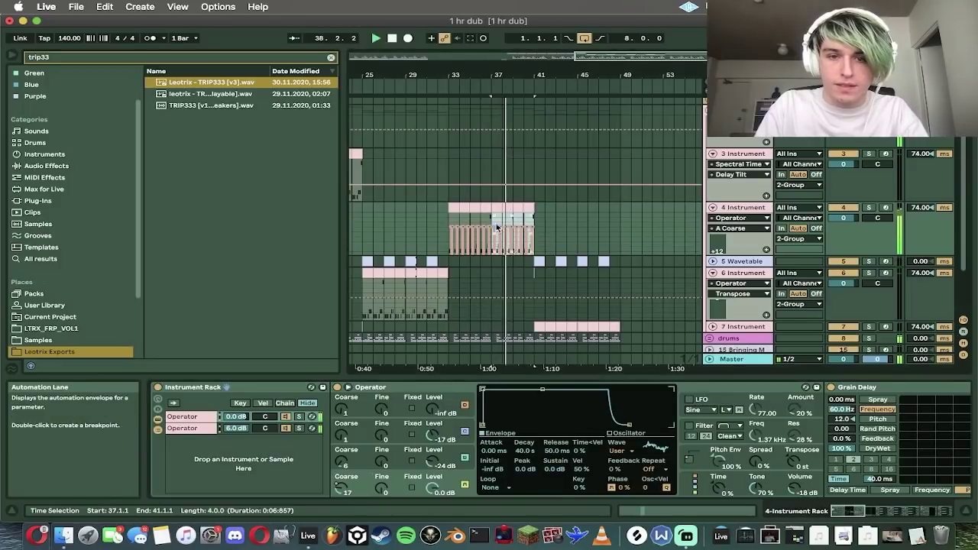
key(space)
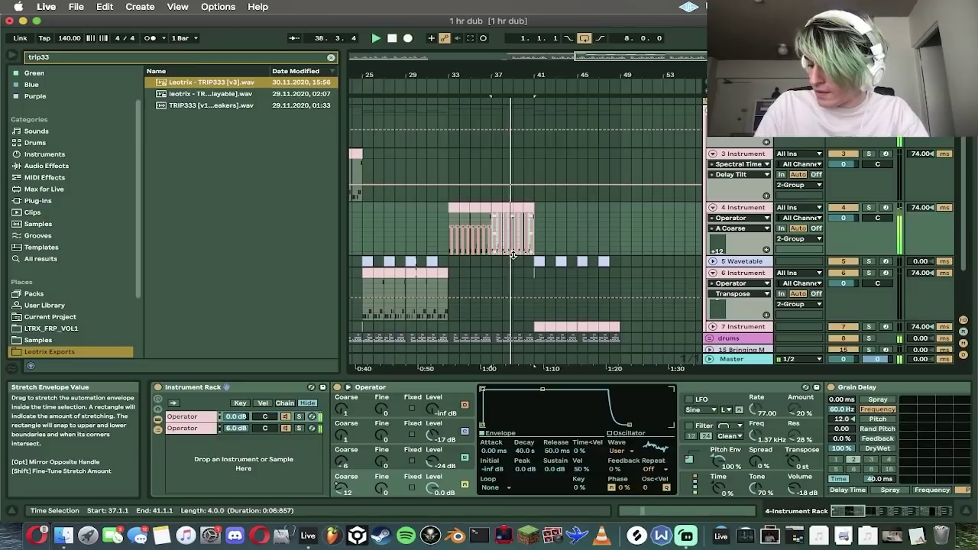
scroll(667, 419, right, 10)
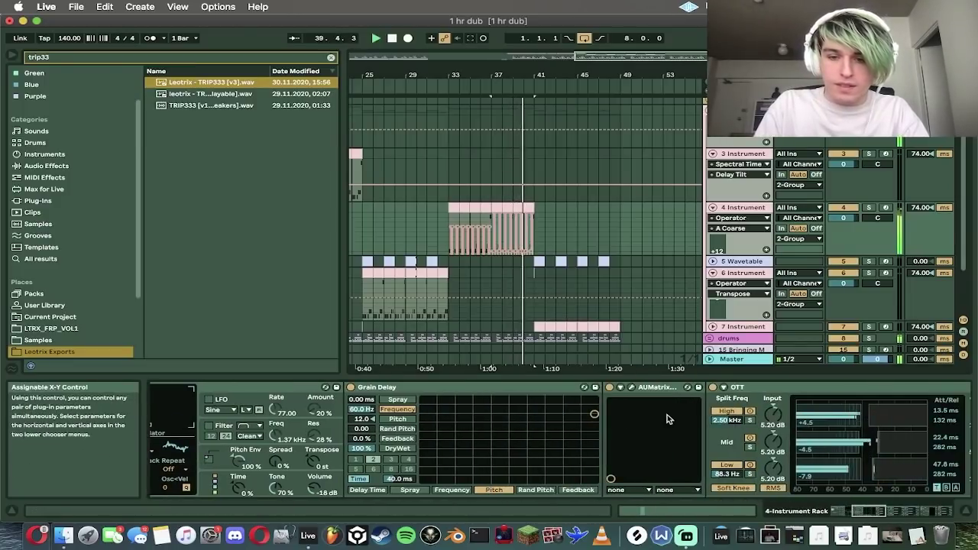
scroll(667, 419, left, 10)
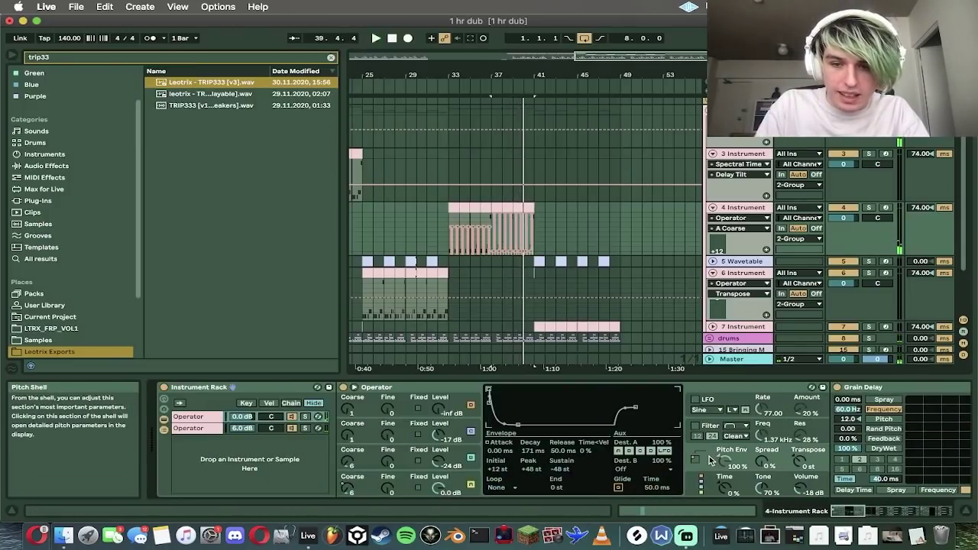
Step: Set the pitch envelope decay to 28.6 ms on track 4's Operator, and try an oscillator A sustain change before undoing it
drag(532, 451, 533, 481)
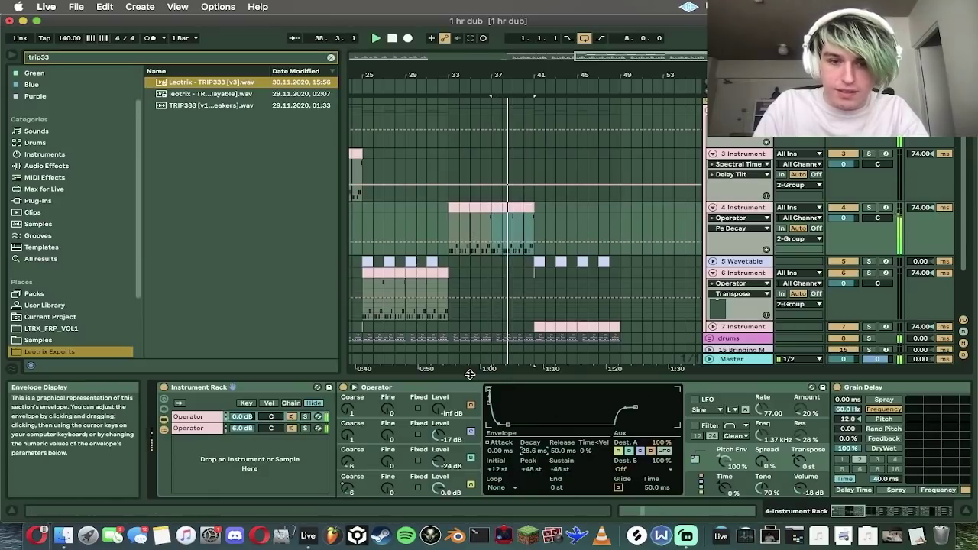
click(446, 478)
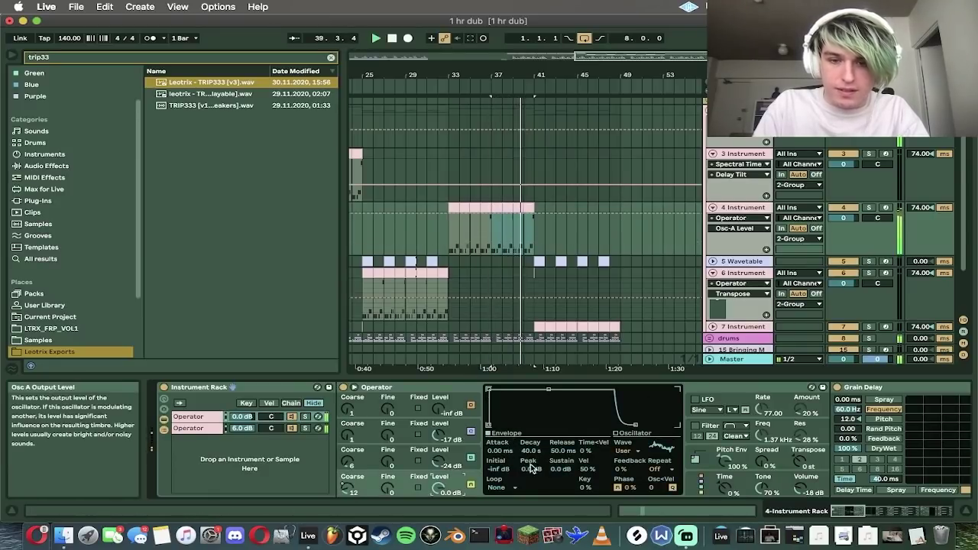
click(451, 208)
key(space)
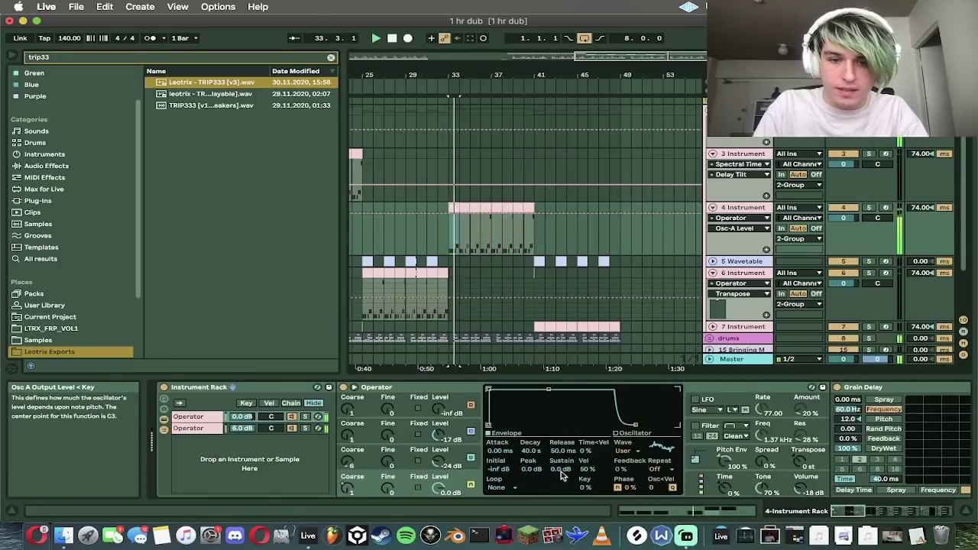
drag(560, 468, 559, 471)
key(super+z)
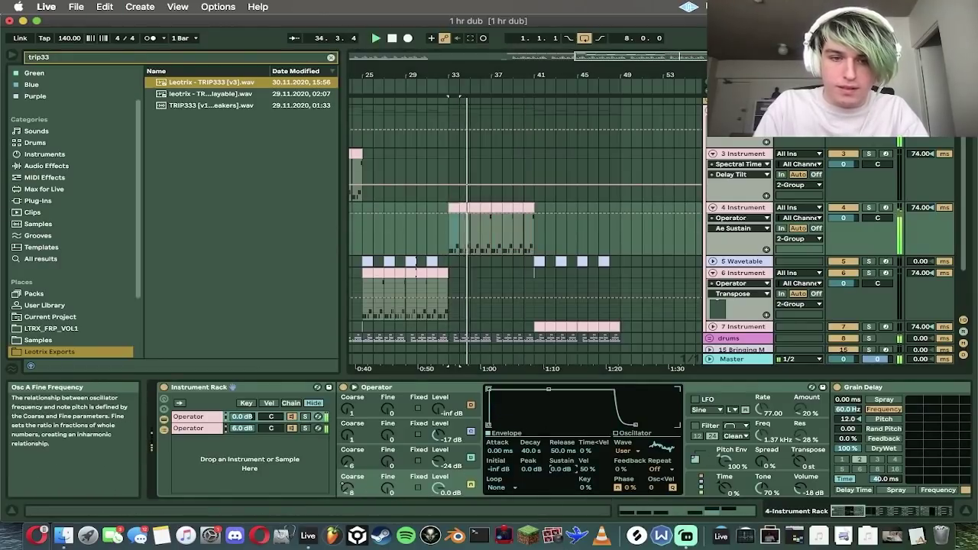
Step: Show track 4's A Coarse automation and raise its peaks between 37.1.1 and 41.1.1 further, comparing them with the bar 33 section
click(349, 487)
click(451, 221)
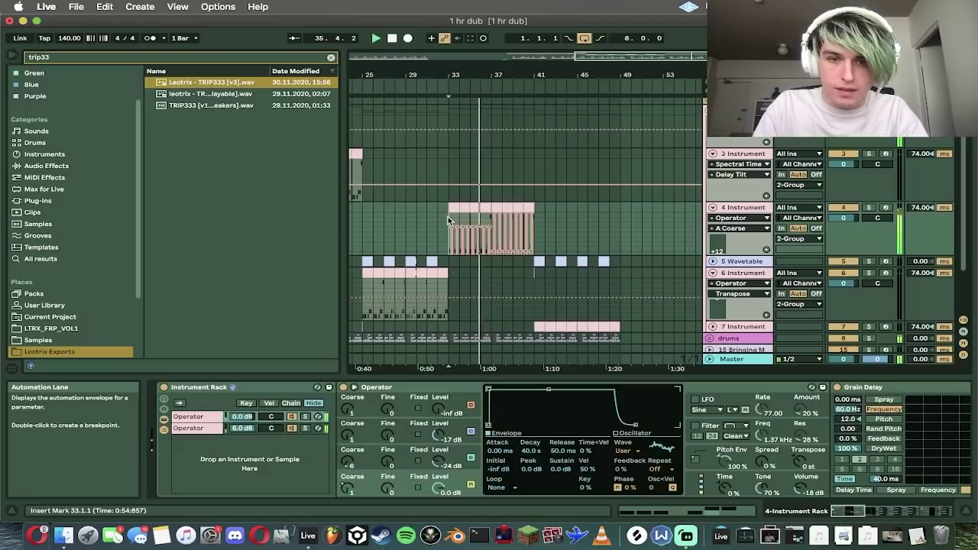
click(512, 216)
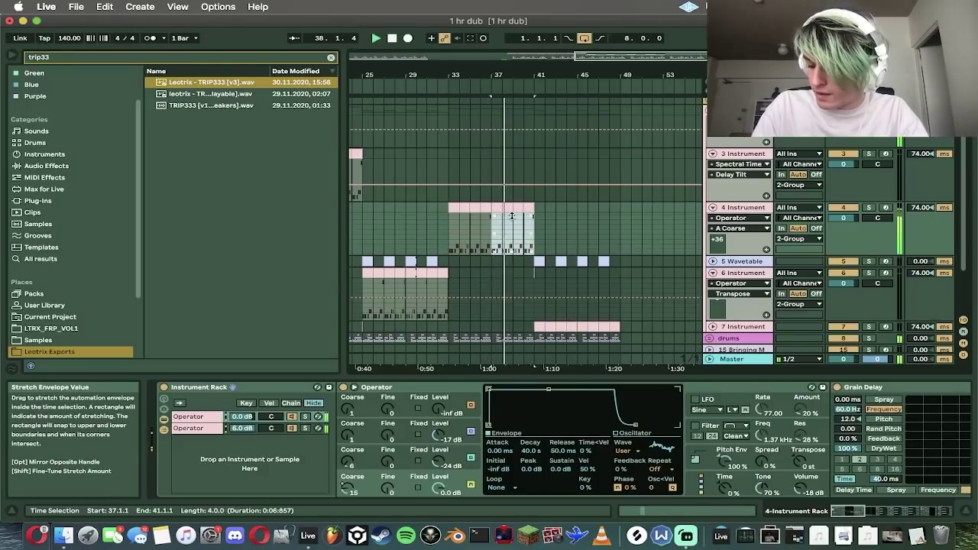
click(453, 207)
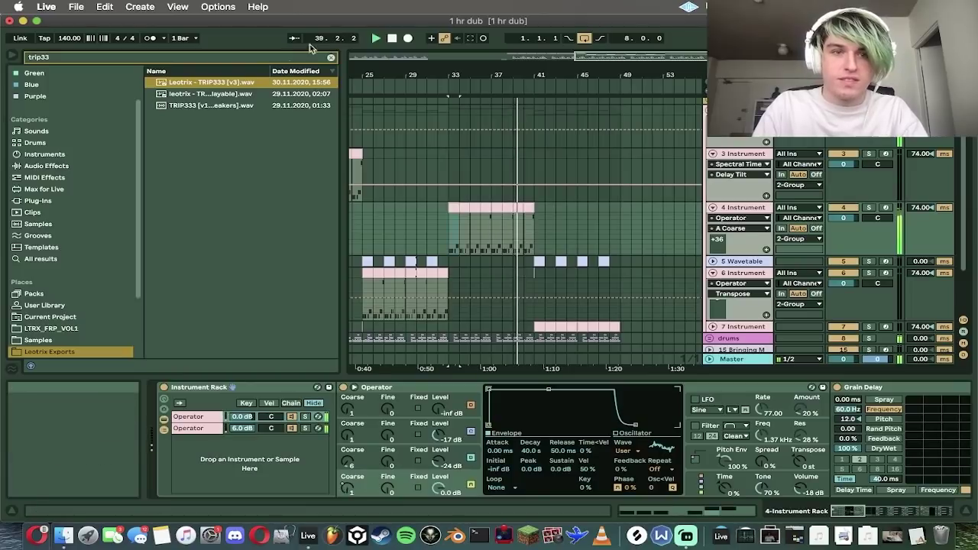
Step: Clear the browser search, fold the bass group, and play the arrangement from bar 39
click(331, 59)
double_click(519, 55)
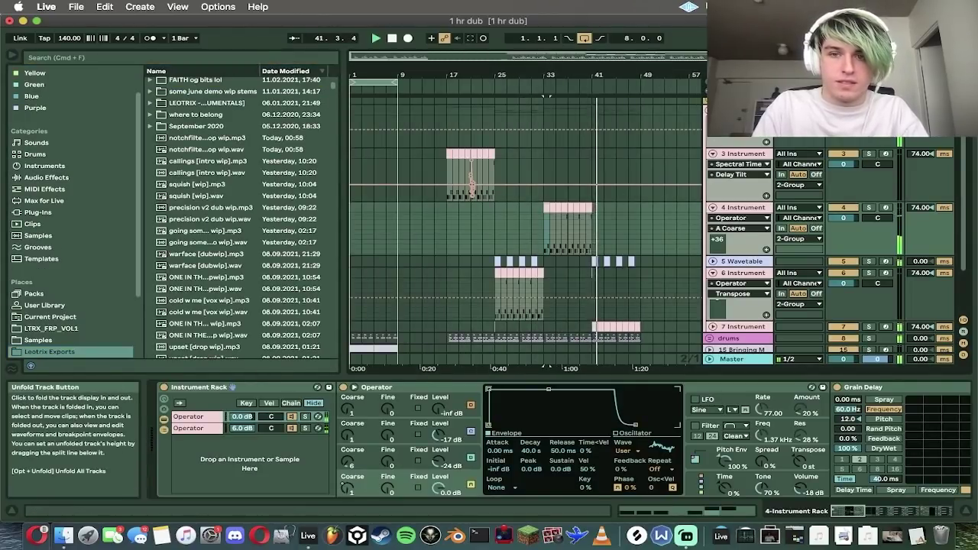
click(713, 111)
click(585, 162)
key(space)
key(space)
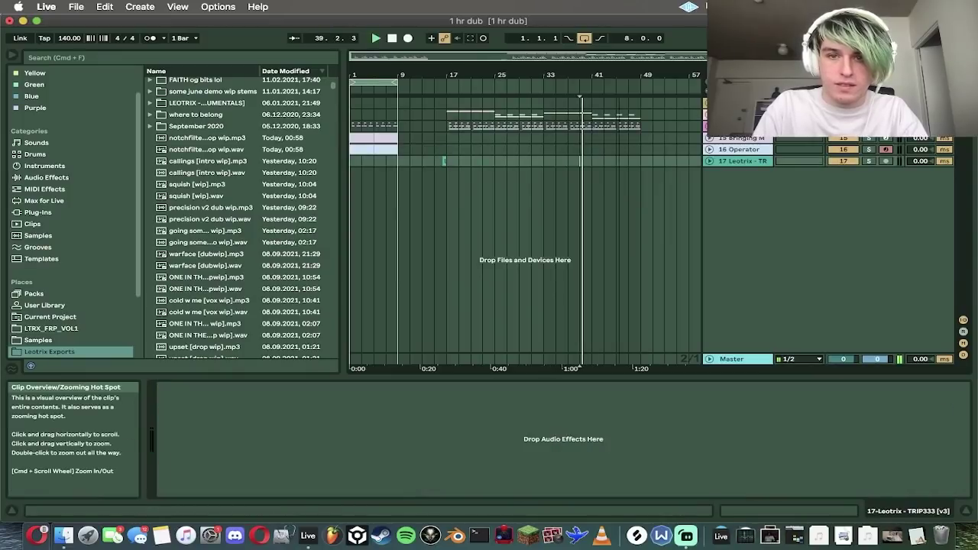
Step: Audition the transition into bar 41, starting playback from 40.3.1
drag(604, 75, 603, 126)
key(super+1)
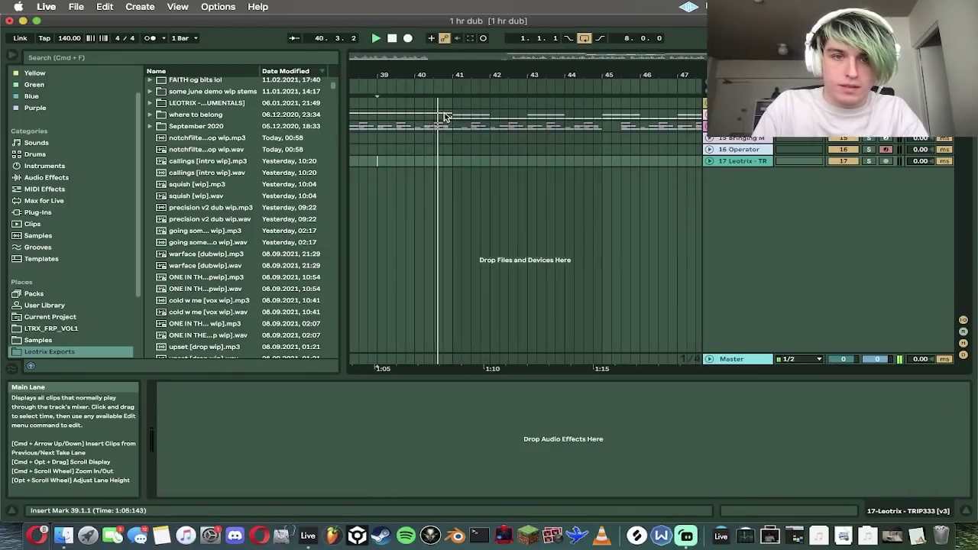
key(space)
drag(446, 116, 452, 130)
click(429, 122)
key(space)
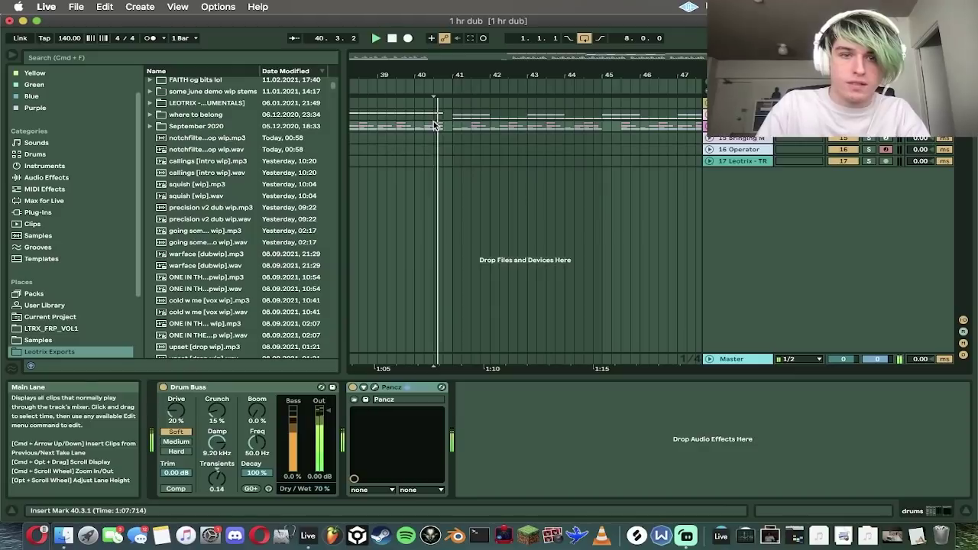
click(98, 282)
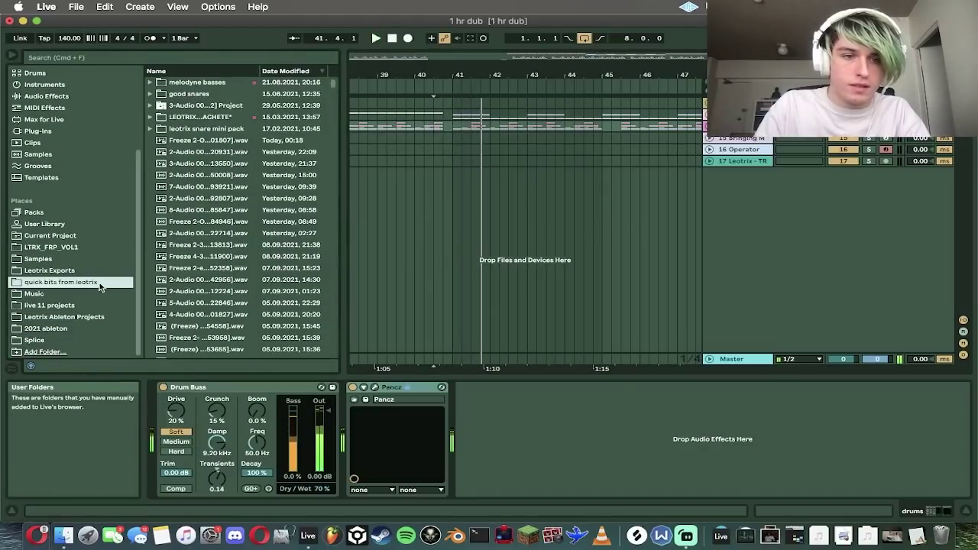
click(237, 235)
drag(232, 240, 518, 134)
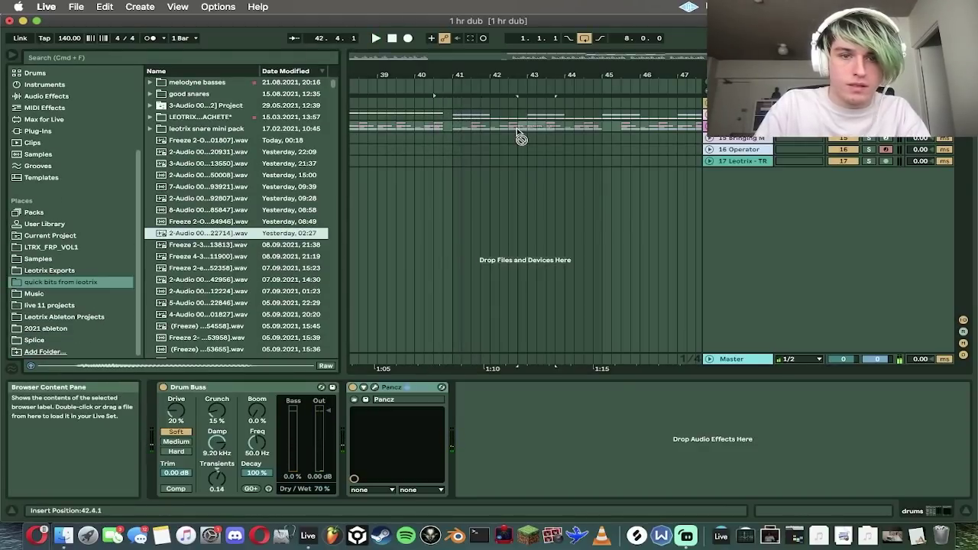
drag(442, 173, 444, 173)
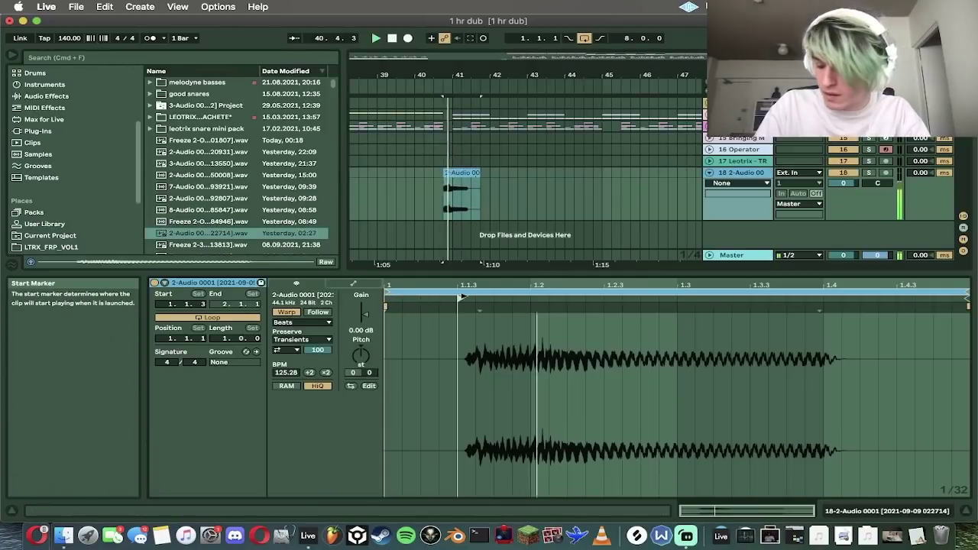
Step: Turn off Warp for the audio clip and trim its end to 41.1.1
click(291, 313)
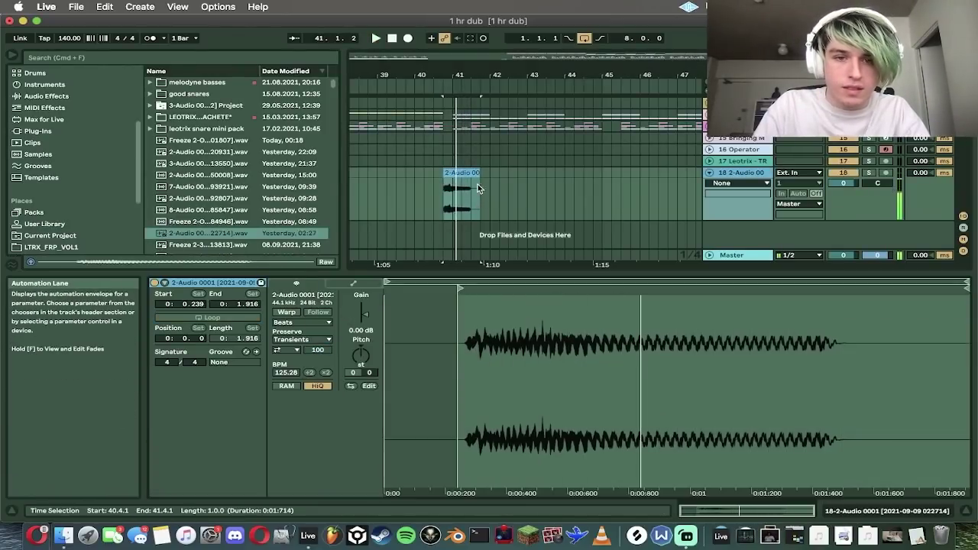
drag(480, 173, 452, 173)
key(space)
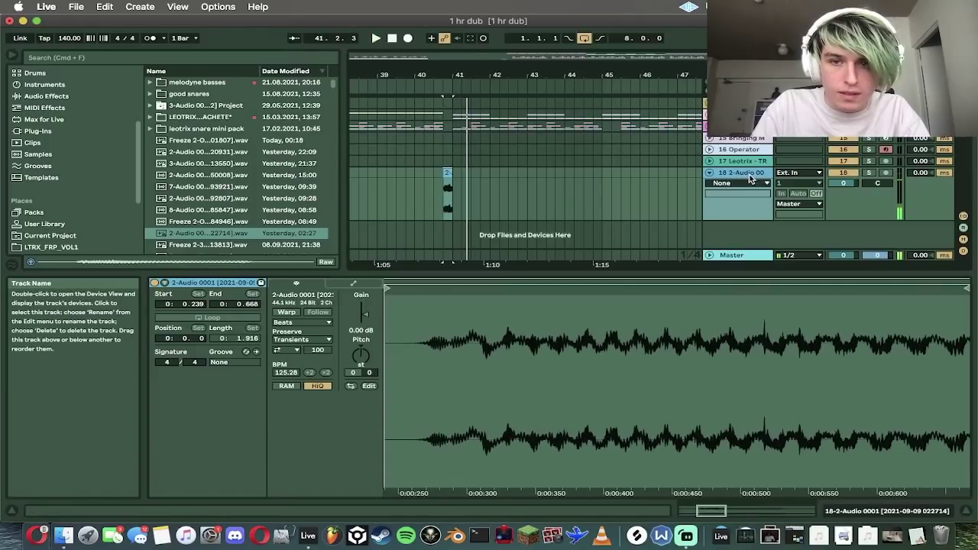
Step: Move the new audio track into the bass group, unfold the group, and audition the lead-in to bar 41
drag(752, 174, 751, 112)
key(space)
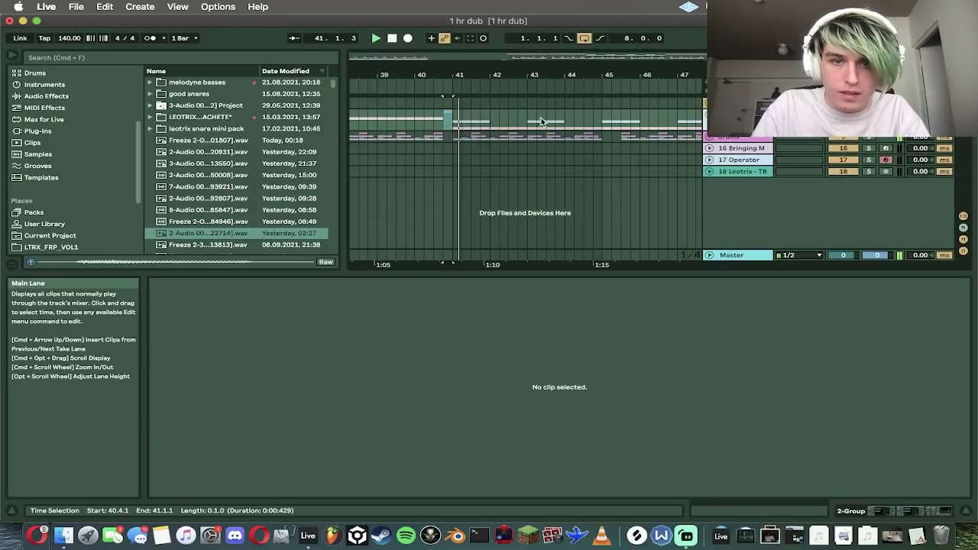
click(709, 115)
key(space)
key(space)
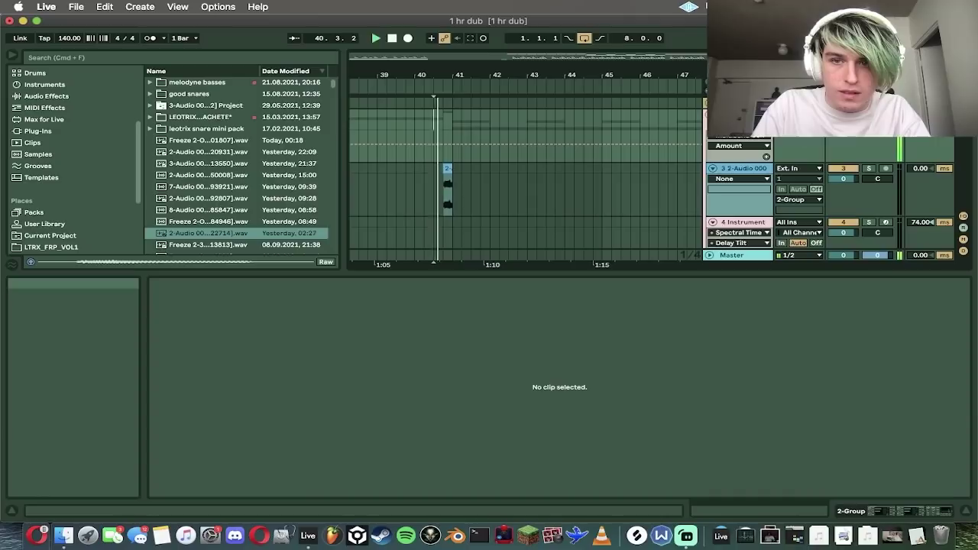
Step: Audition the audio clip, turn its Warp back on, and lower its pitch to -7 semitones
click(447, 169)
key(space)
key(space)
key(space)
key(space)
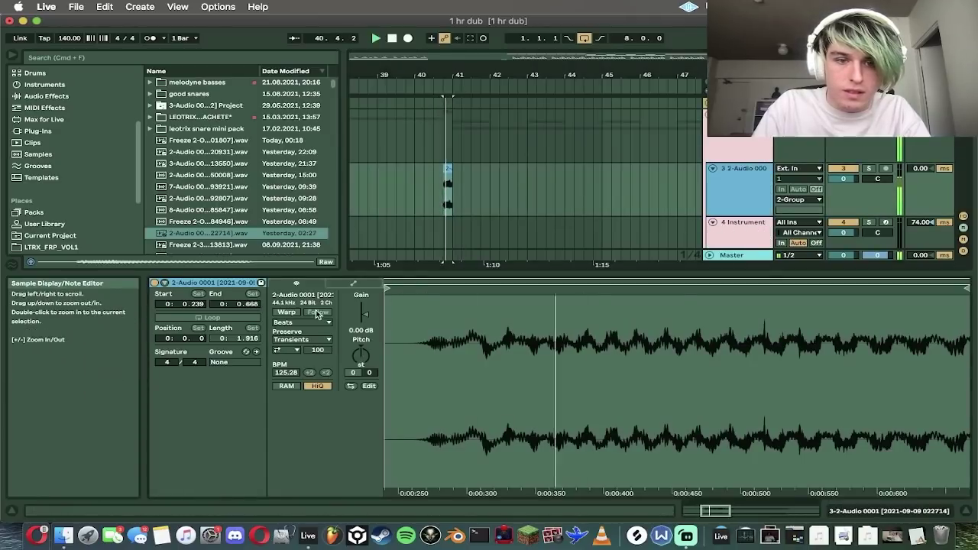
click(288, 312)
key(space)
key(space)
click(360, 356)
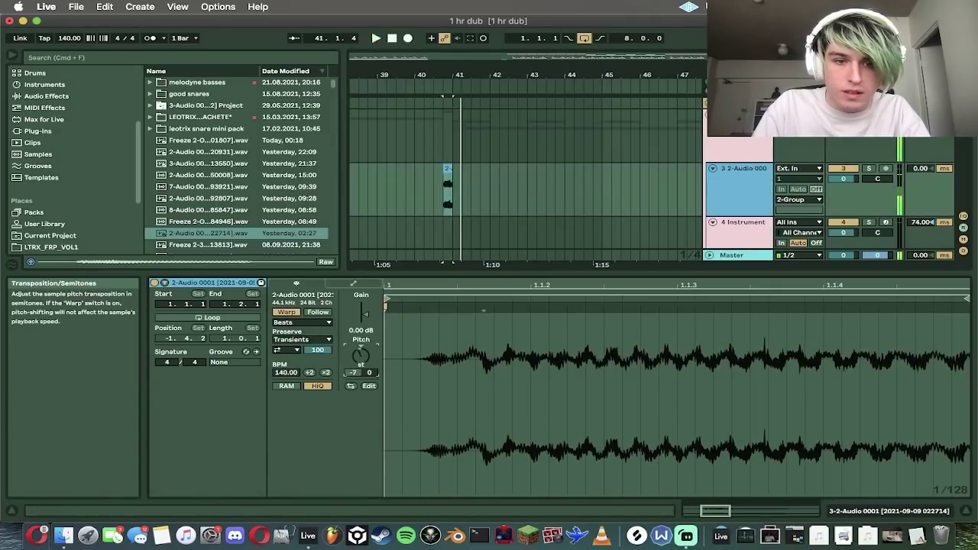
Step: Extend the audio clip's end to 41.2.1, reset its transposition to 0 semitones, and audition it
drag(452, 177, 464, 174)
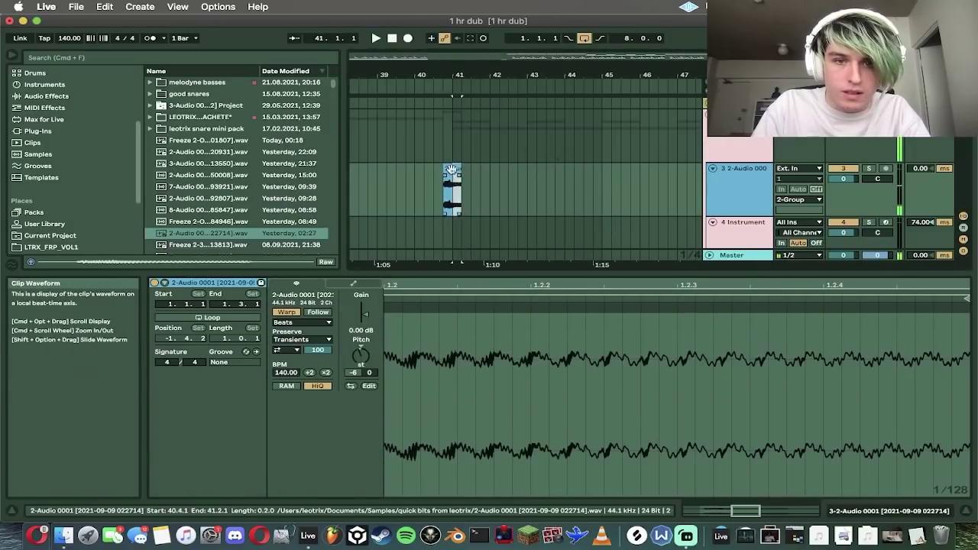
click(357, 362)
key(space)
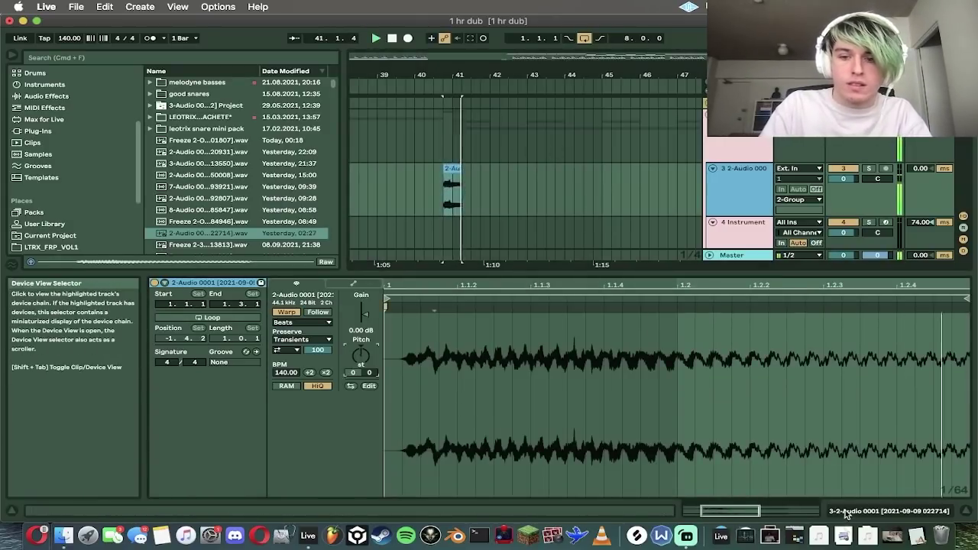
Step: Set the audio clip's warp mode to Complex and its transposition to +1 semitone
click(848, 513)
double_click(453, 187)
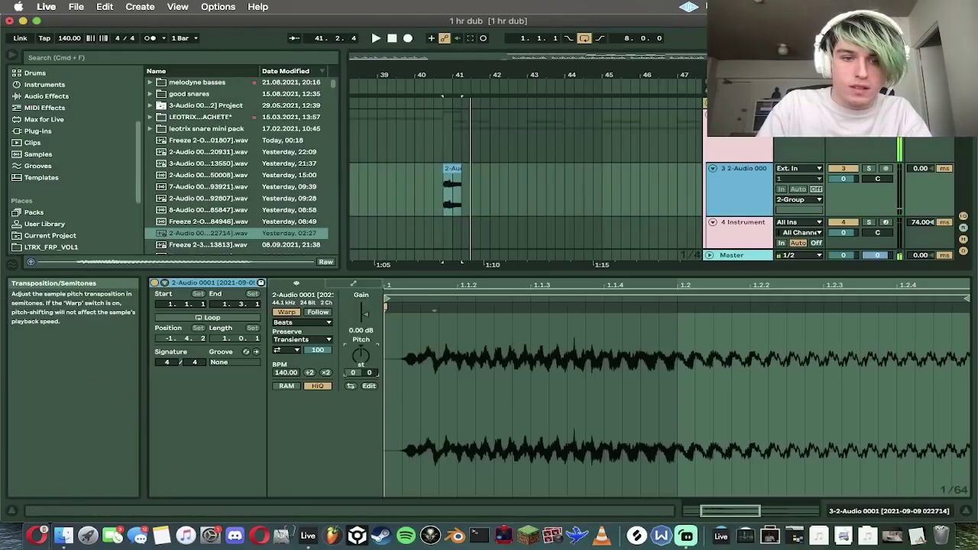
click(302, 322)
click(302, 368)
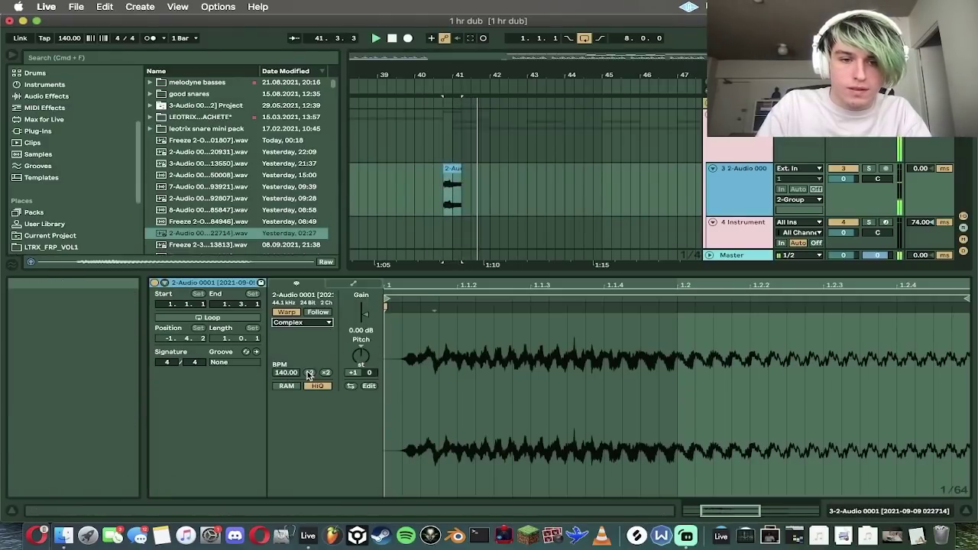
Step: Add Reverb to audio track 3 with a 5.45 s decay time and 100% dry/wet
click(896, 510)
click(45, 96)
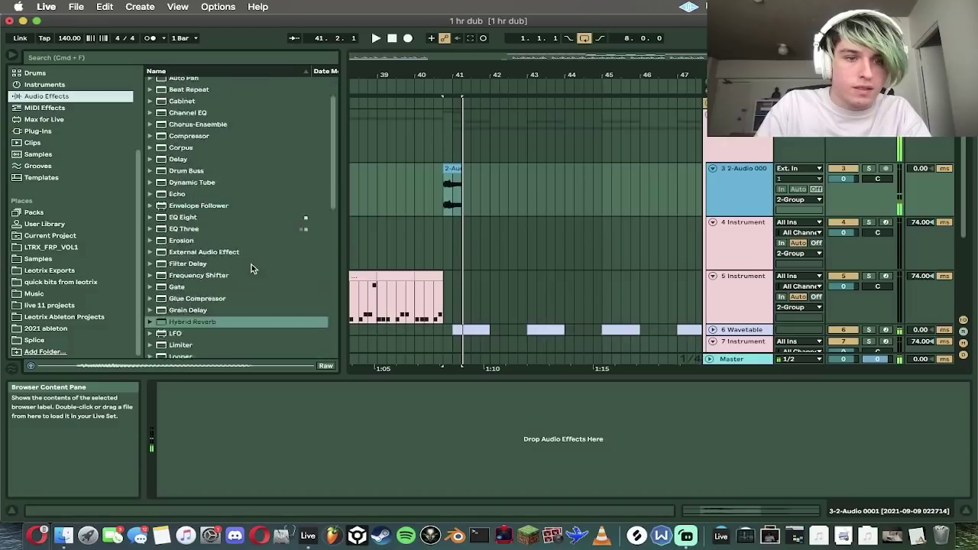
scroll(251, 264, down, 10)
drag(191, 248, 475, 479)
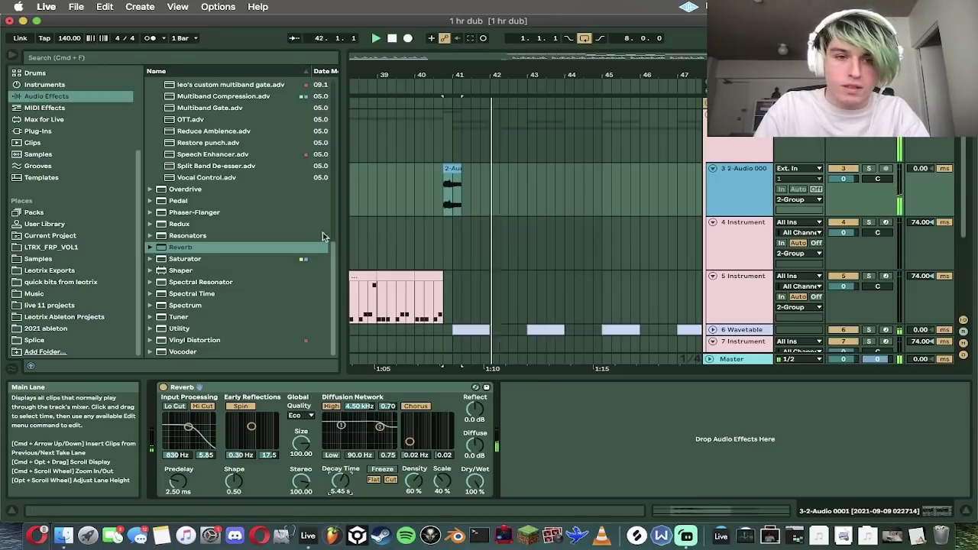
Step: Add EQ Three after the Reverb, turn off its low band, and audition the result from 40.1.1
scroll(252, 218, up, 15)
click(198, 267)
double_click(199, 264)
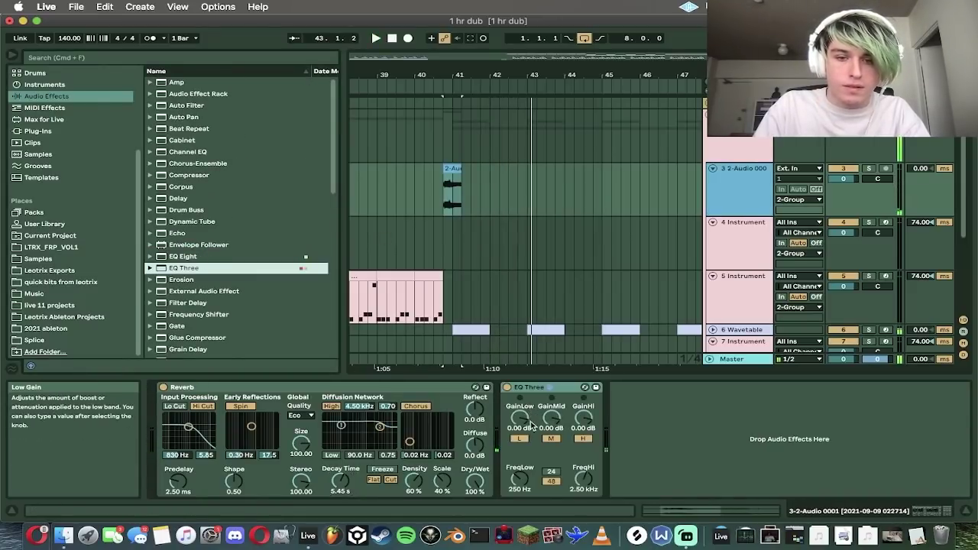
click(451, 197)
click(418, 213)
key(space)
key(space)
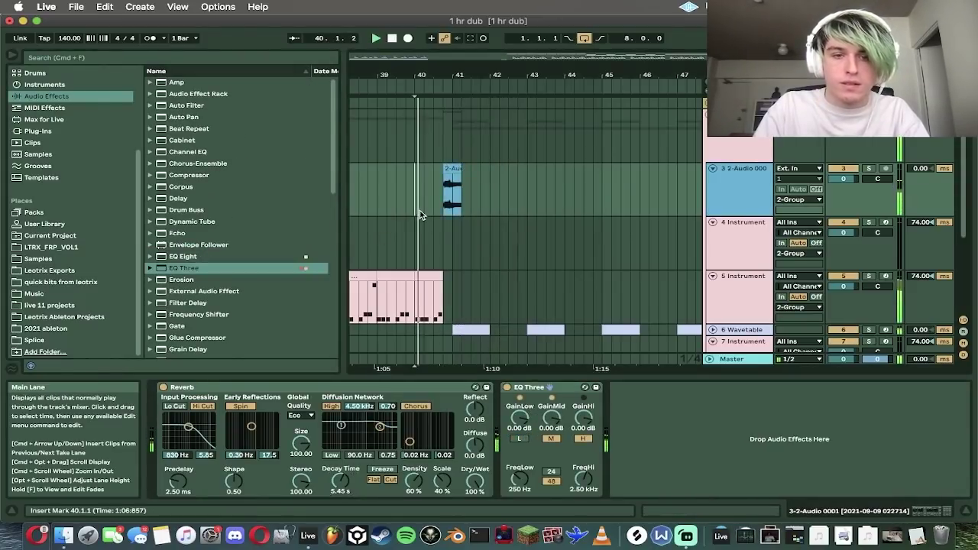
Step: Fold instrument tracks 4 and 5 and replay the transition into bar 41
click(735, 205)
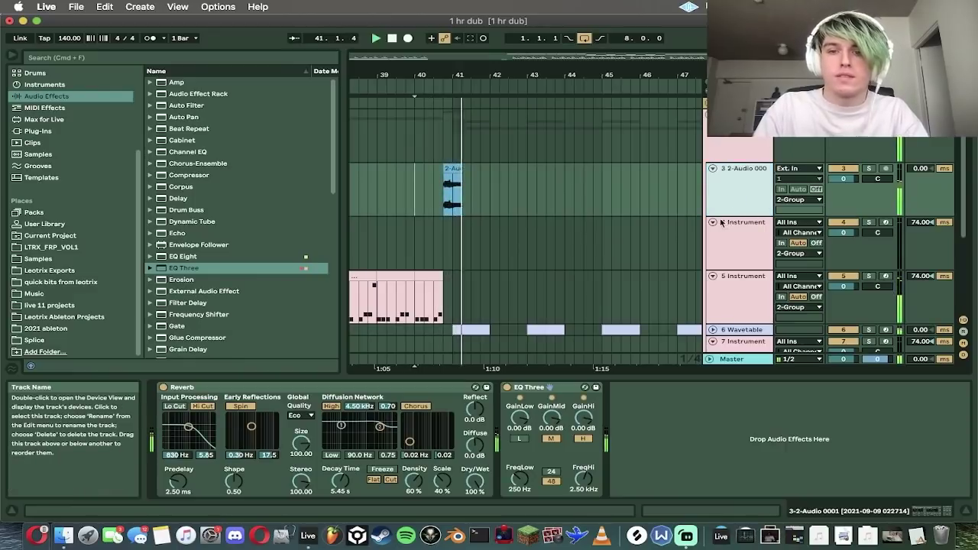
click(713, 222)
click(712, 234)
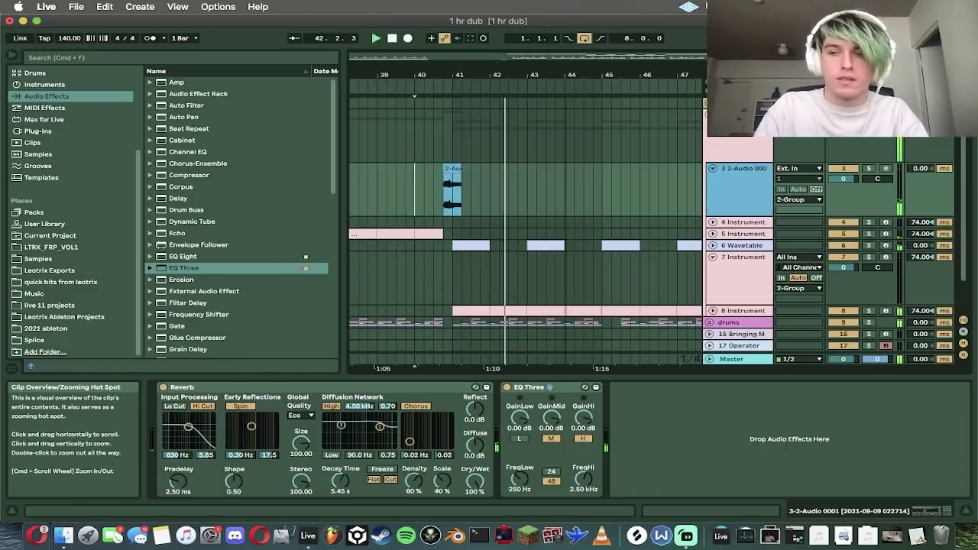
key(minus)
key(minus)
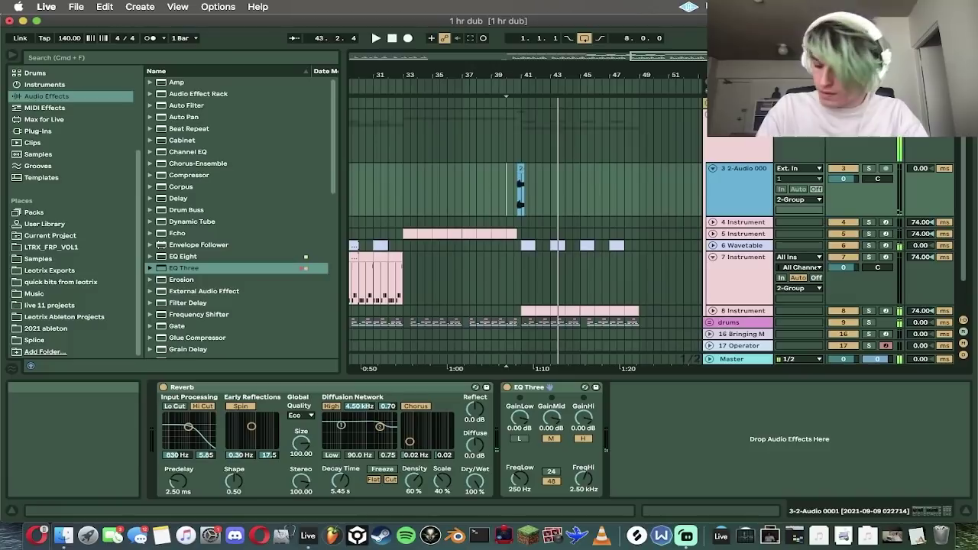
key(space)
key(space)
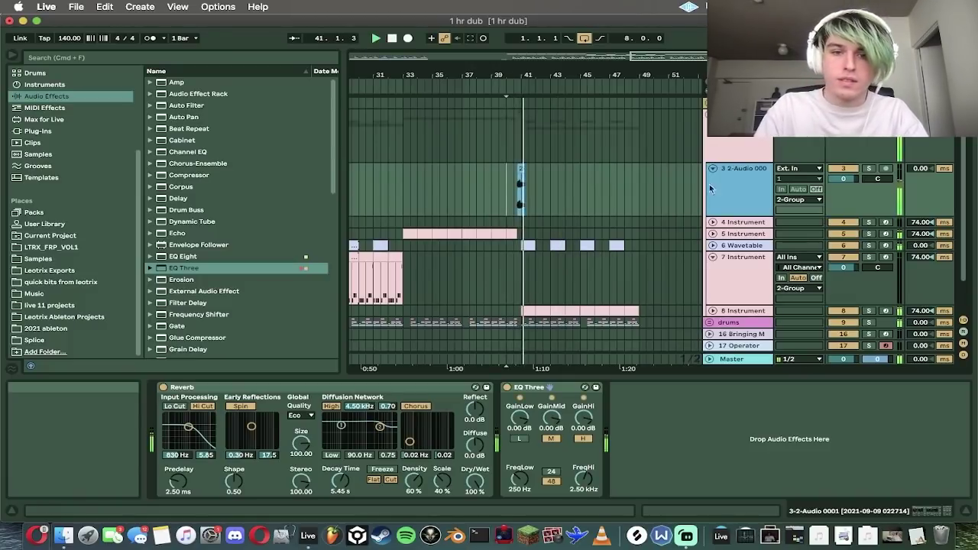
Step: Search the plug-ins for soothe, add soothe2 to the end of track 5's device chain, and close its window
click(743, 234)
key(space)
click(226, 58)
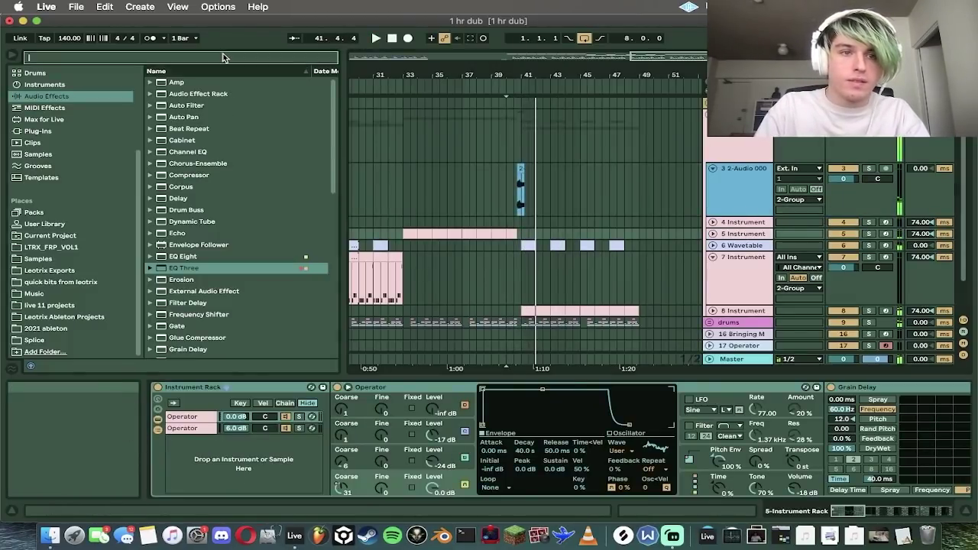
text(soothe)
click(54, 246)
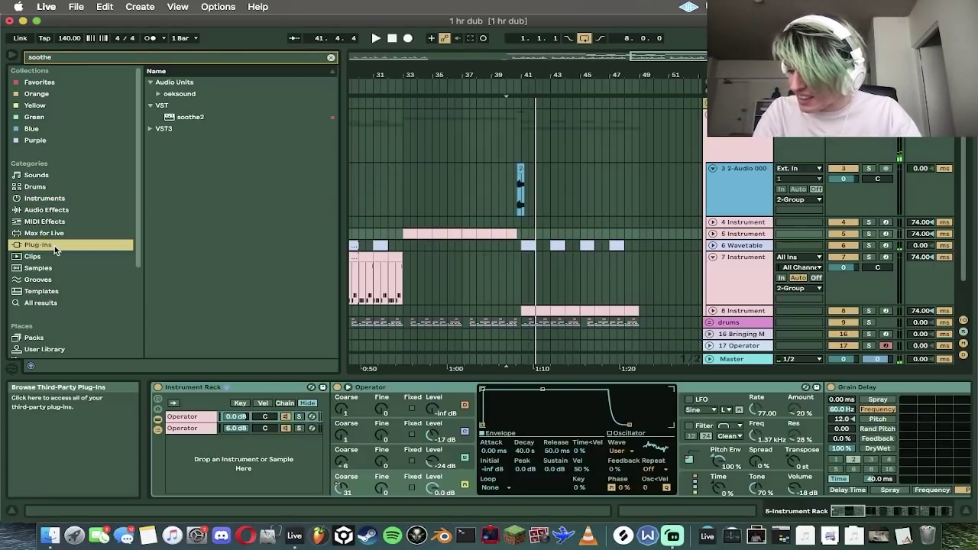
click(172, 117)
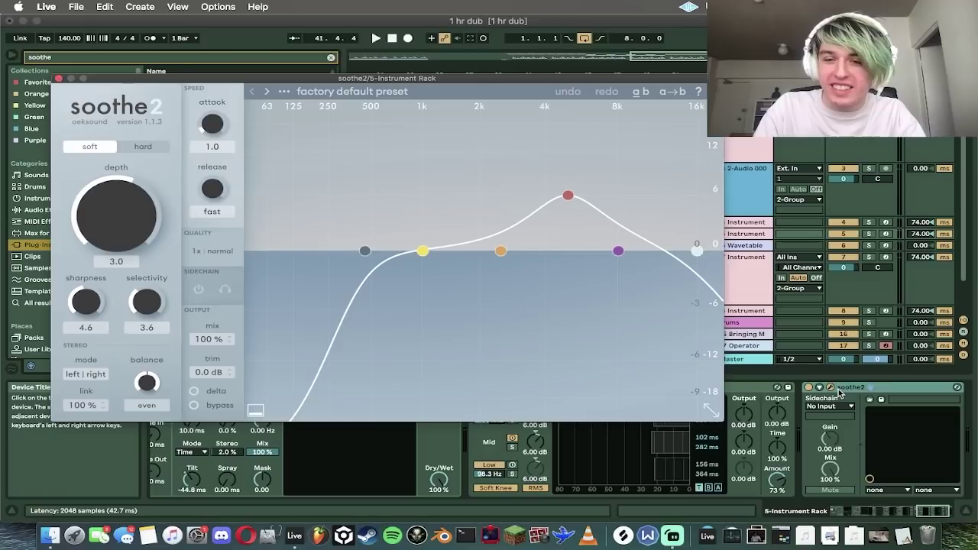
click(831, 388)
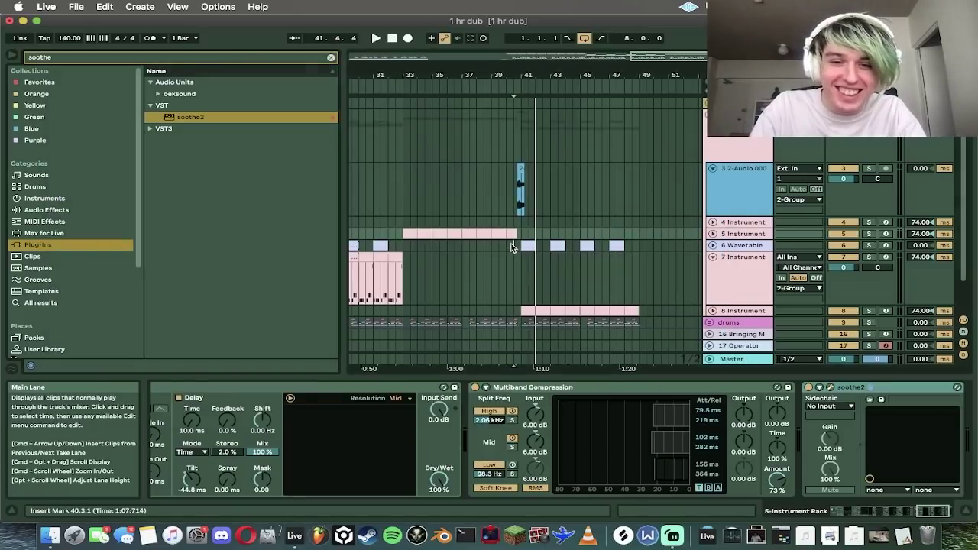
Step: Audition track 5 with soothe2 from bar 37, briefly viewing the plug-in's window
click(512, 247)
click(468, 234)
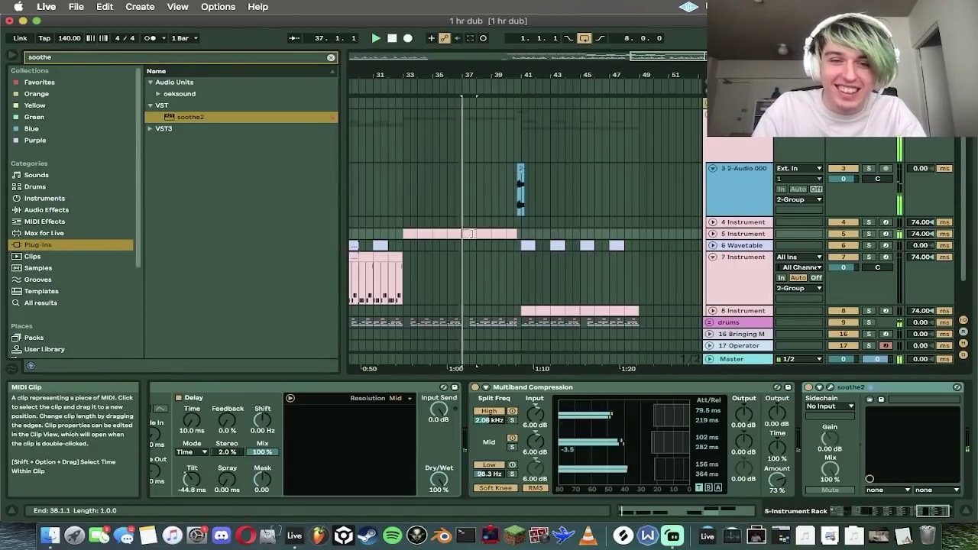
click(833, 388)
click(833, 388)
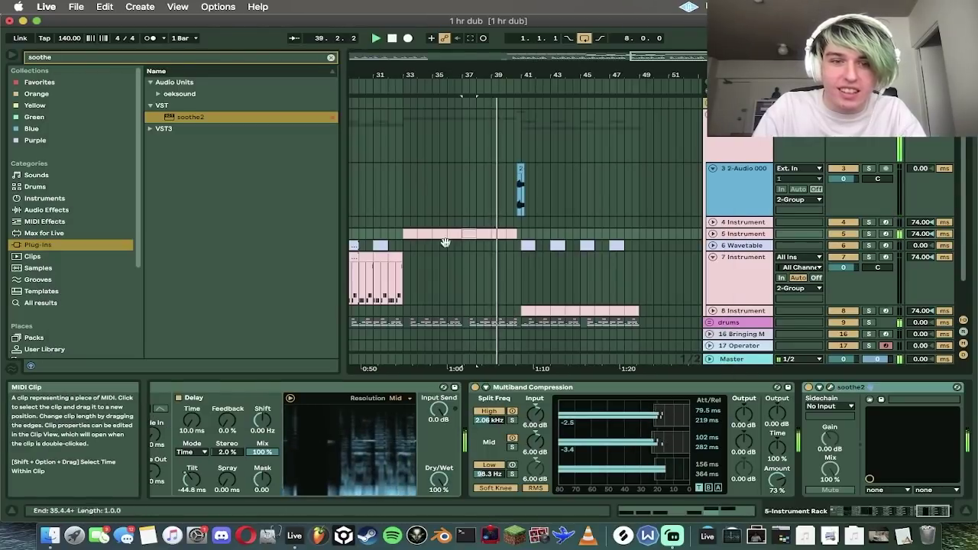
Step: Play the arrangement from the instrument clips at bar 33 and fold the group track above them
click(408, 234)
key(space)
key(space)
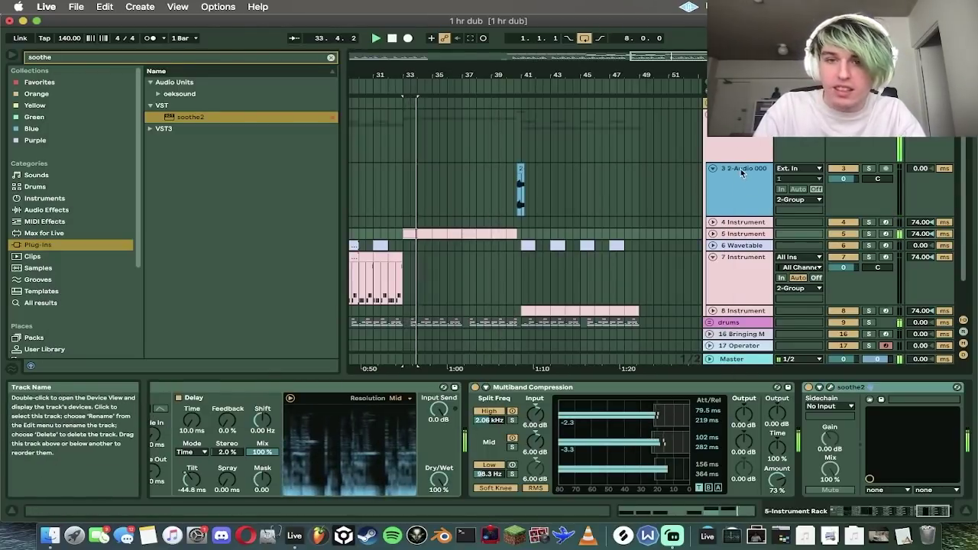
click(709, 114)
double_click(582, 57)
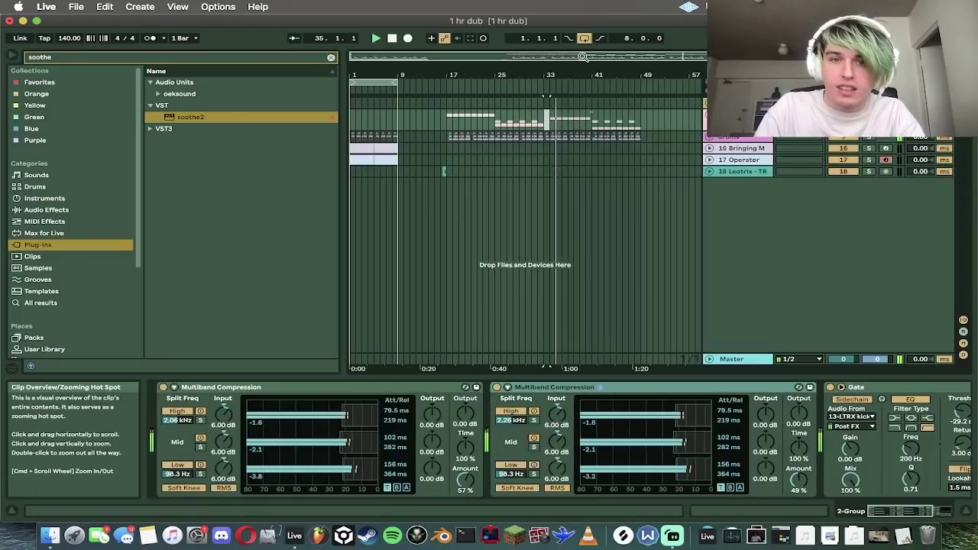
Step: Extend the start of the short TRIP333 audio clip back to bar 16 and play its lead-in to bar 17
click(443, 171)
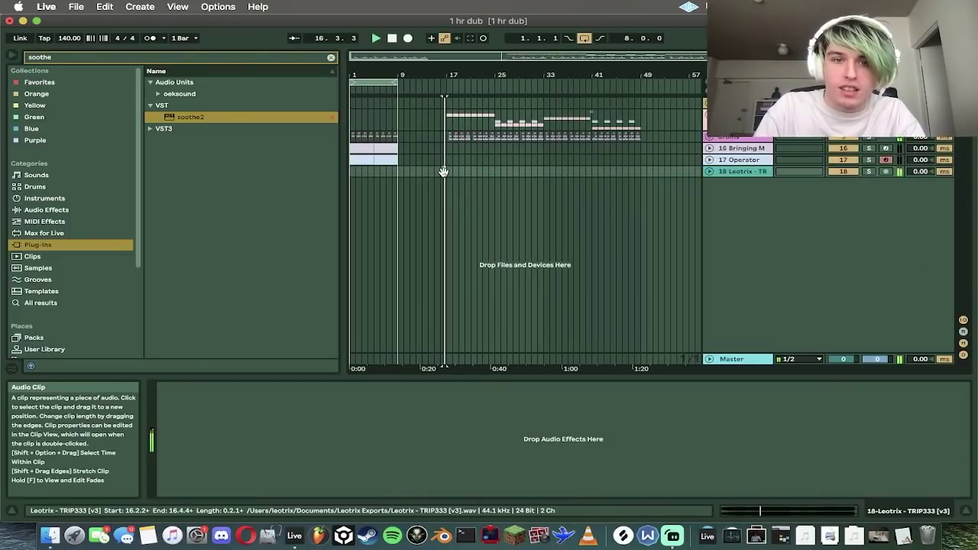
key(space)
key(space)
key(space)
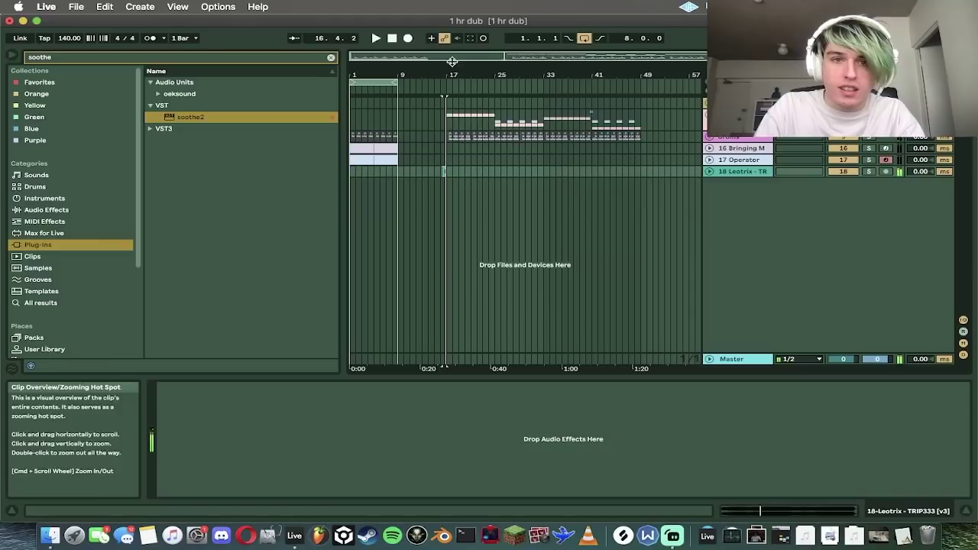
drag(452, 61, 453, 149)
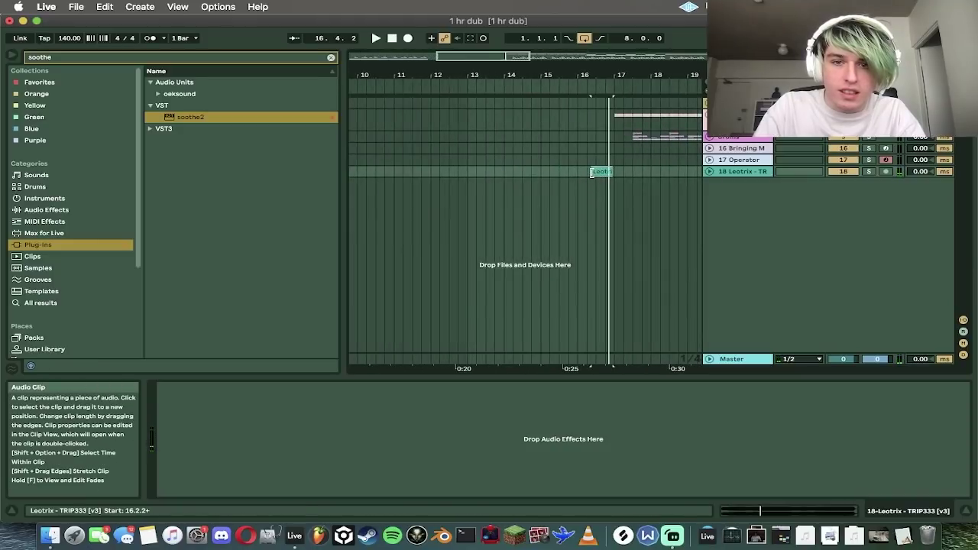
double_click(528, 57)
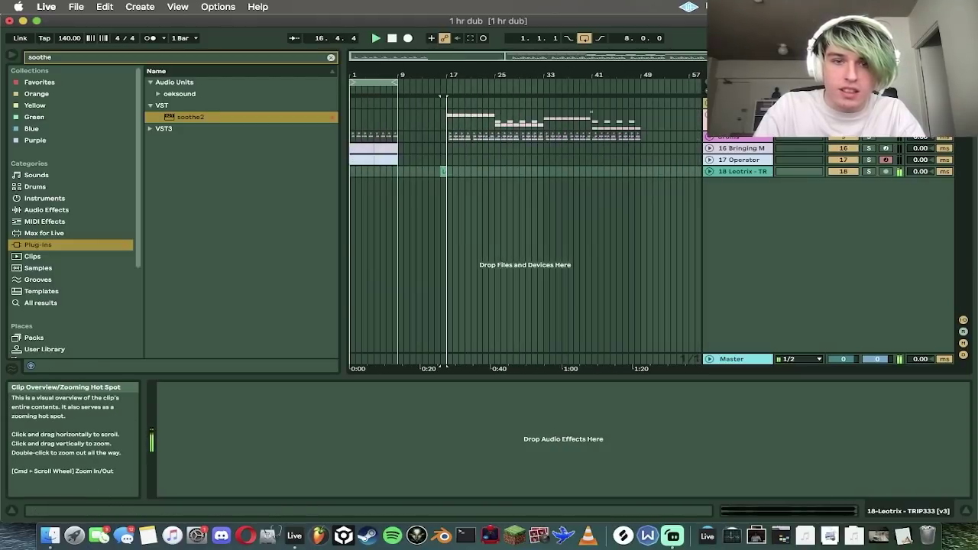
click(450, 171)
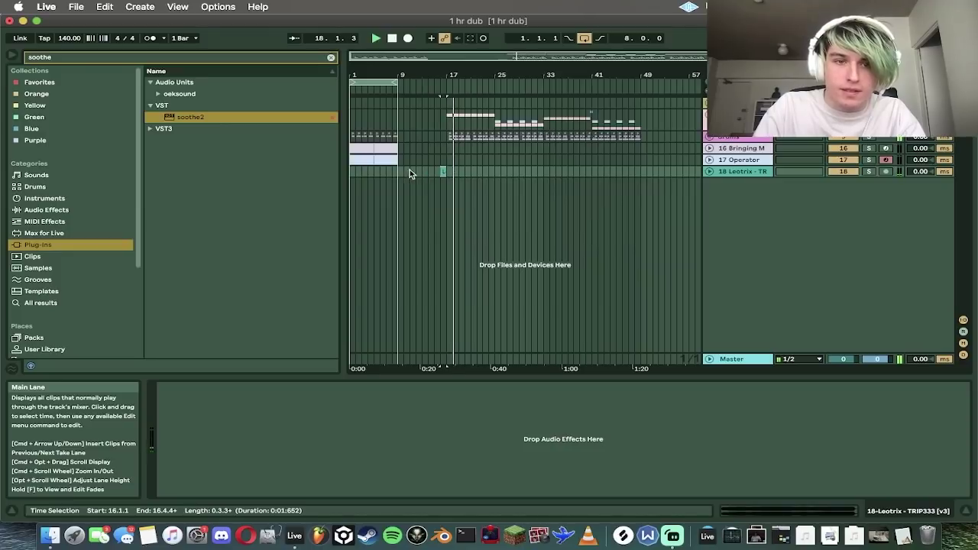
Step: Play the opening section from bar 1, selecting its first bars across the drums and the tracks below
drag(409, 173, 324, 135)
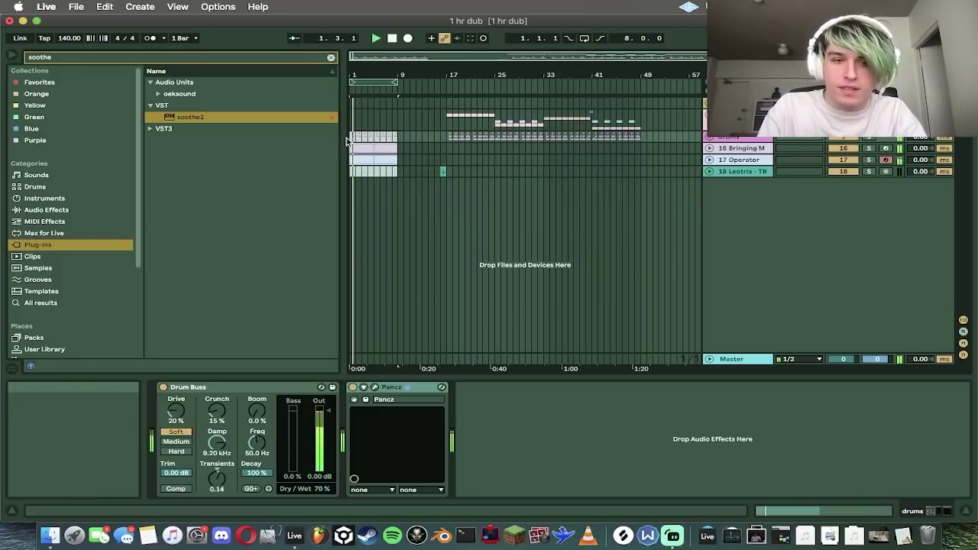
drag(368, 57, 368, 75)
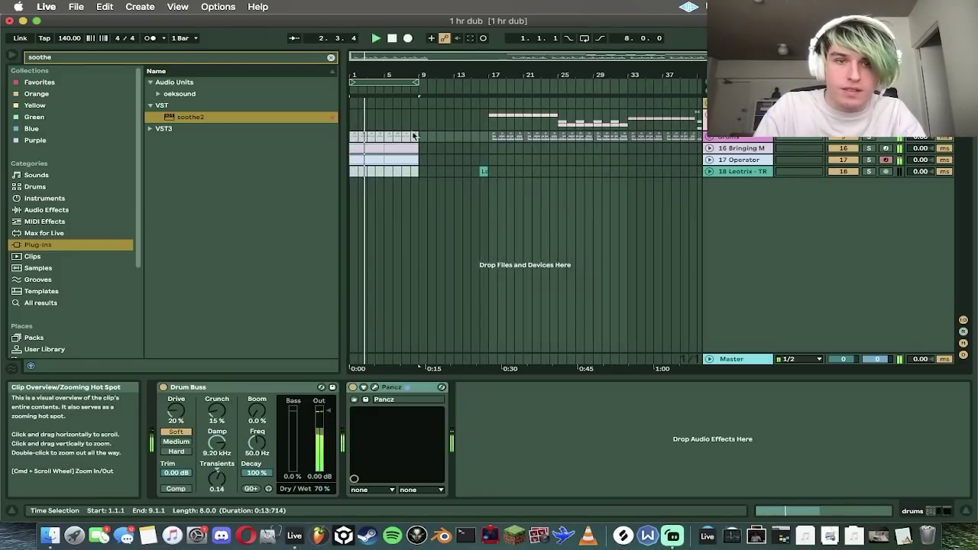
drag(387, 137, 334, 179)
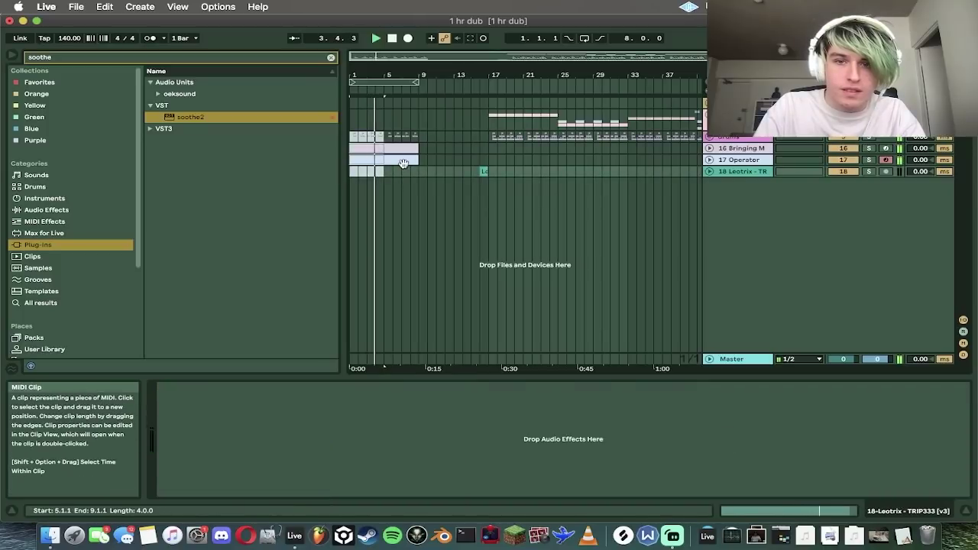
Step: Group the Bringing M and Operator tracks and solo the new group
click(750, 149)
shift+click(750, 160)
key(super+g)
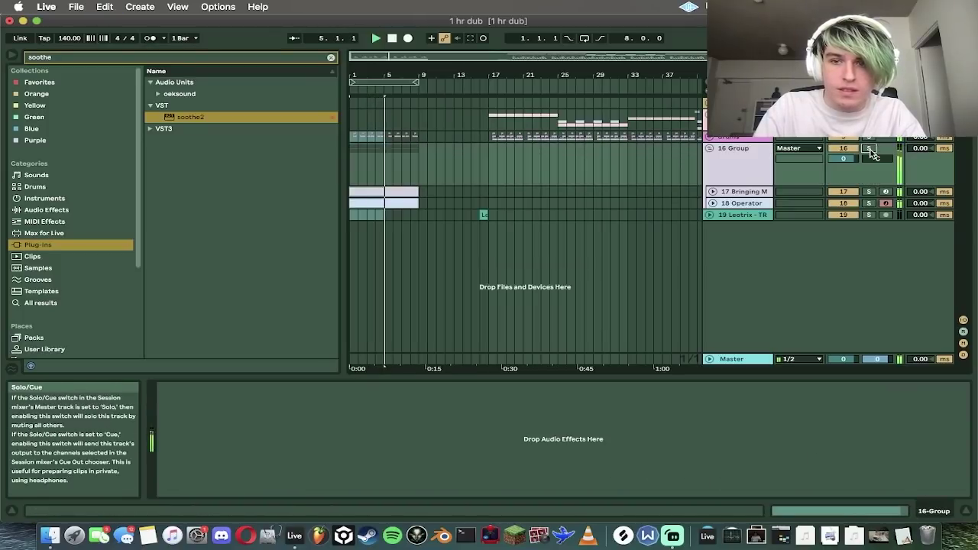
click(869, 150)
Step: Loop bars 1 to 9 of the new group and save the set
click(85, 209)
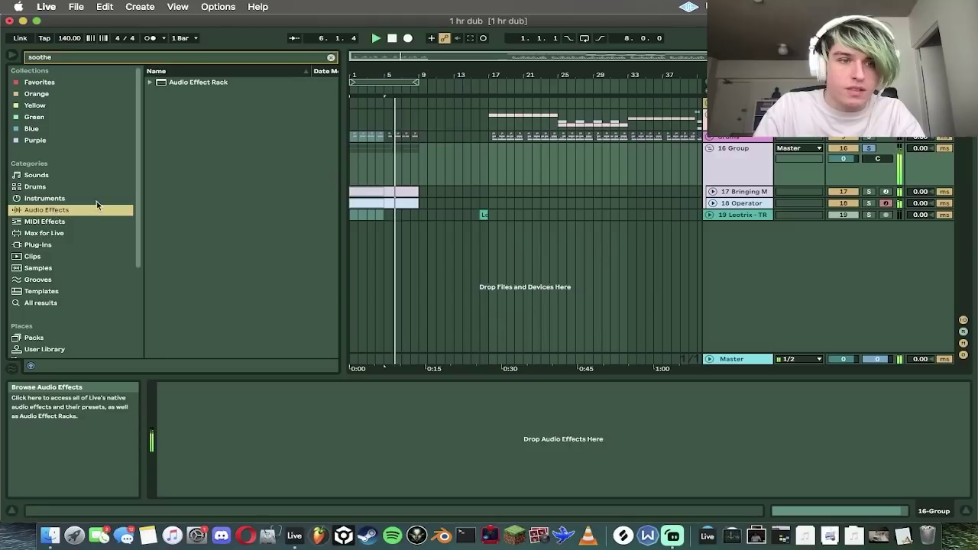
drag(416, 167, 126, 167)
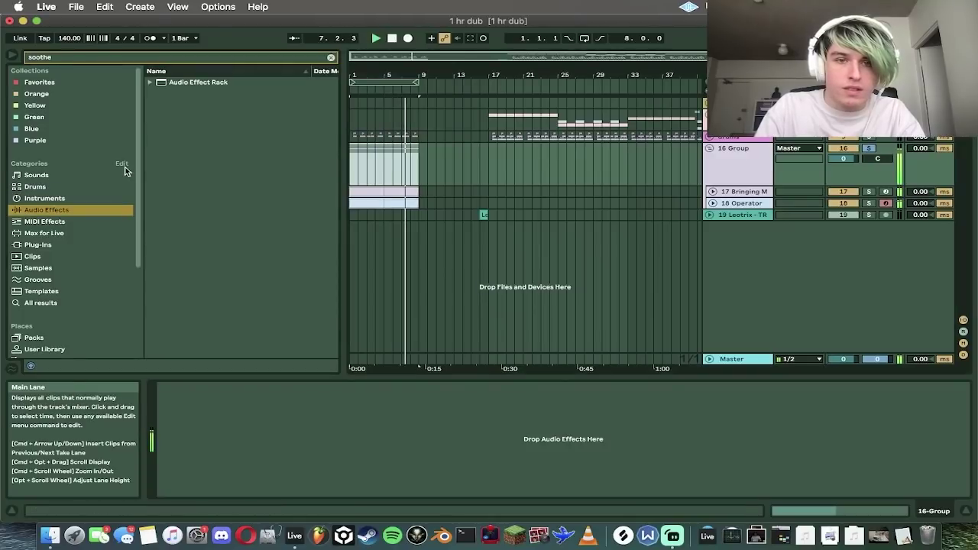
key(super+l)
key(super+s)
Step: Clear the browser search and add an EQ Eight audio effect to the new group
click(331, 58)
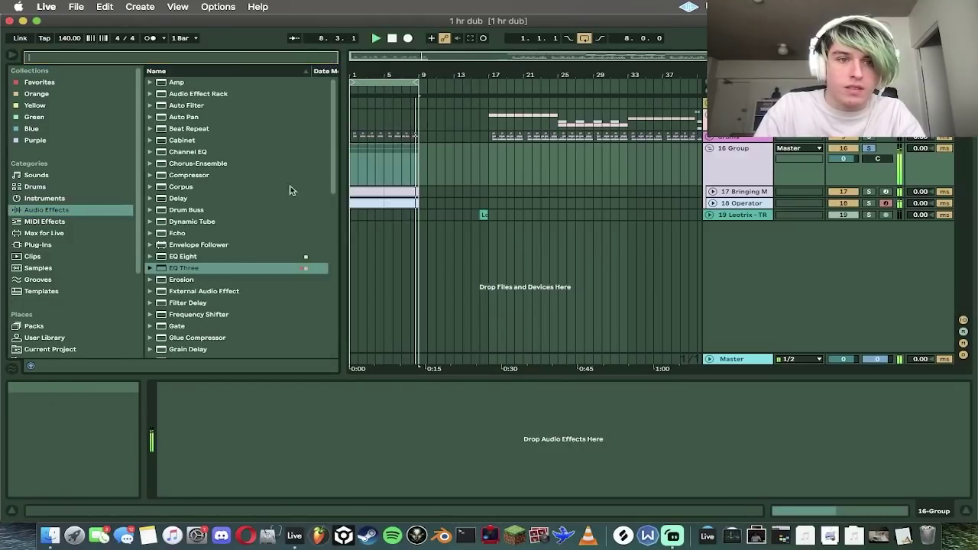
drag(208, 256, 534, 211)
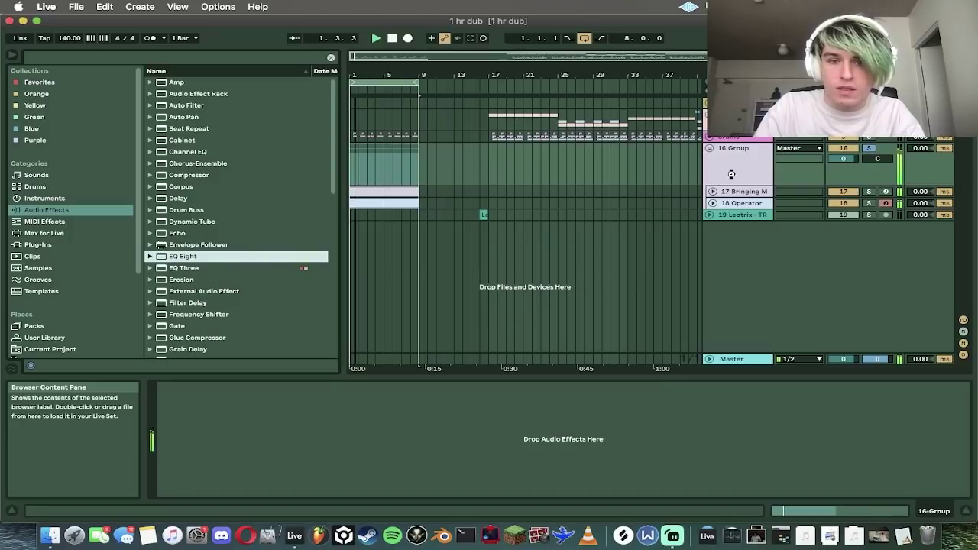
key(Return)
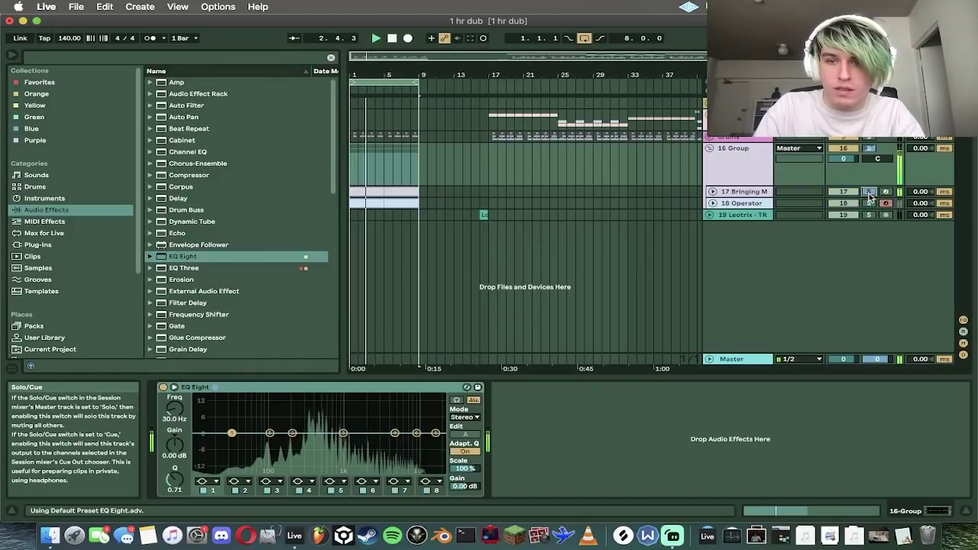
Step: Solo the Operator and Bringing M tracks in turn to compare their sound during playback
click(869, 204)
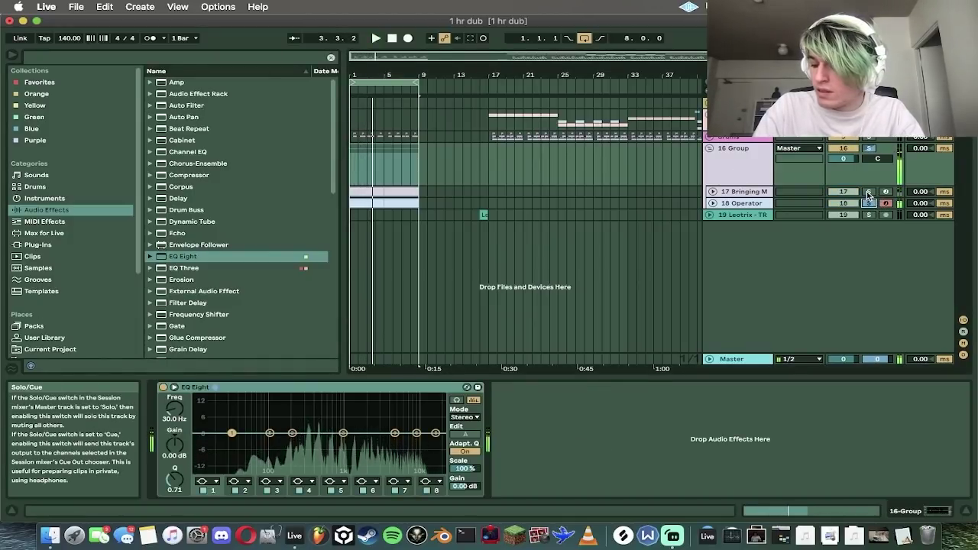
click(868, 191)
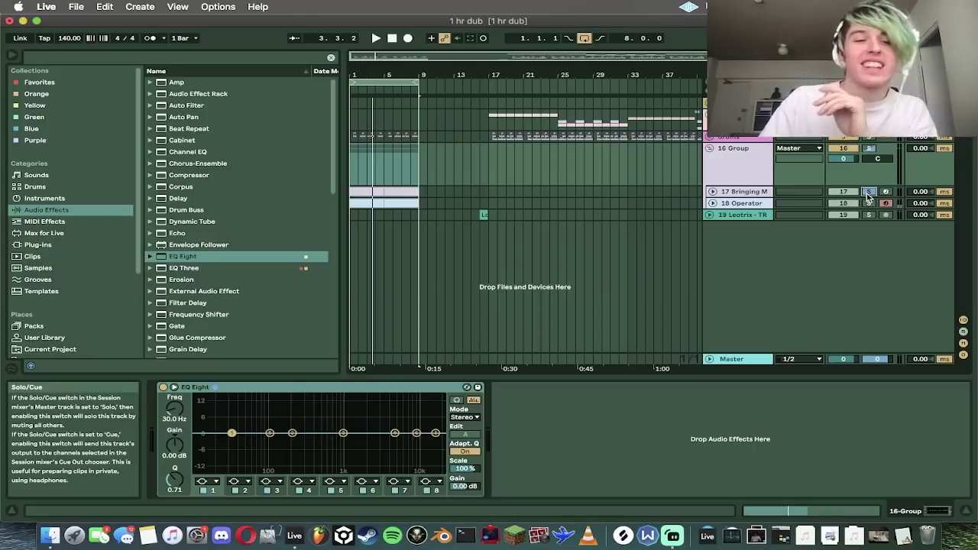
key(space)
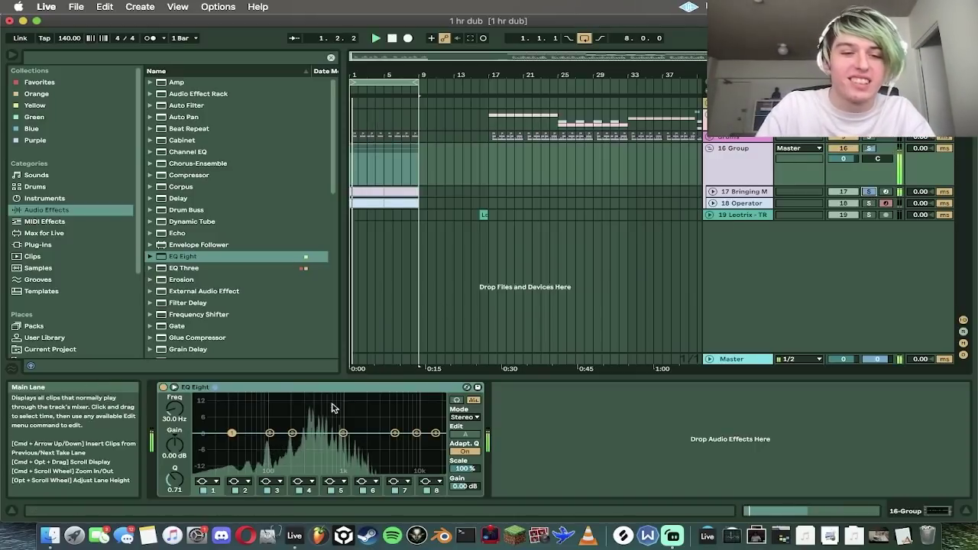
key(space)
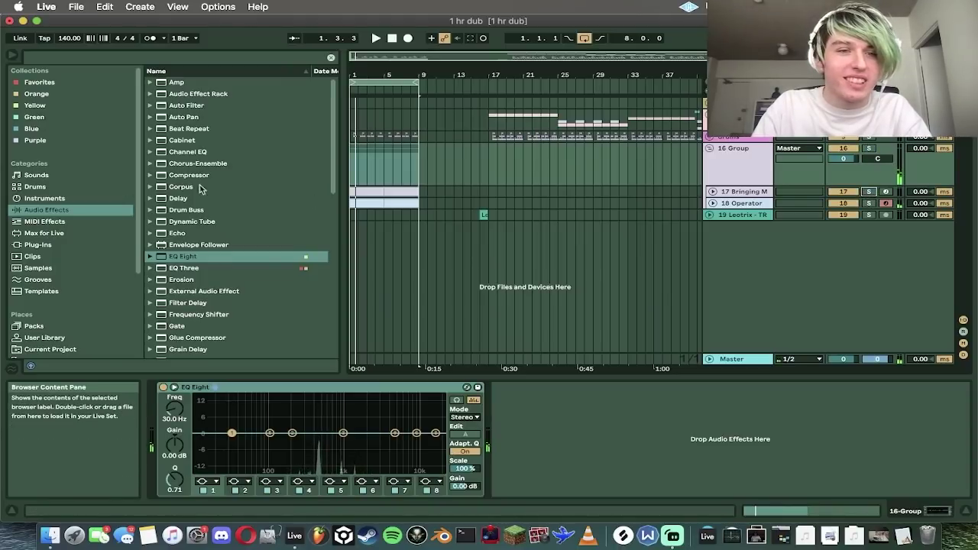
Step: Set band 2 of the group's EQ Eight to a low cut at 200 Hz
click(720, 177)
key(space)
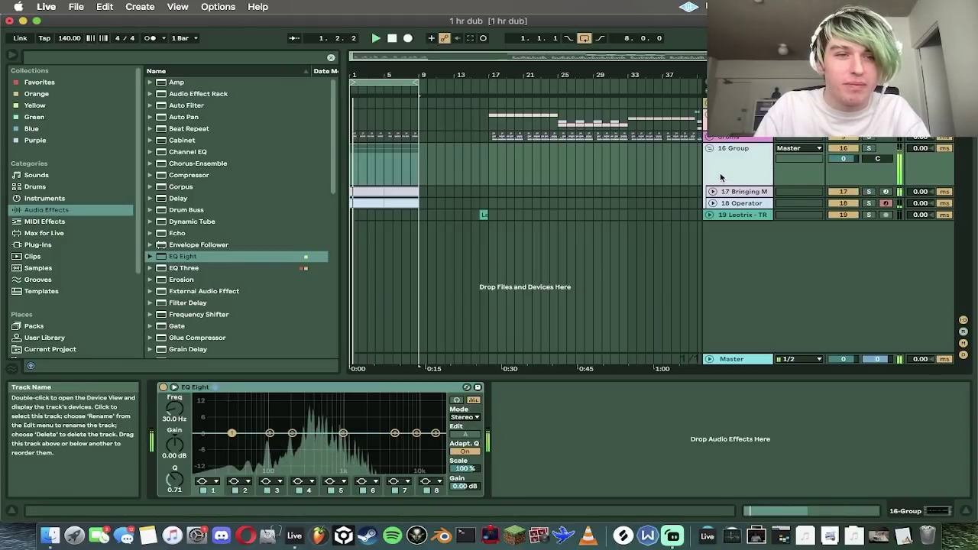
key(super+s)
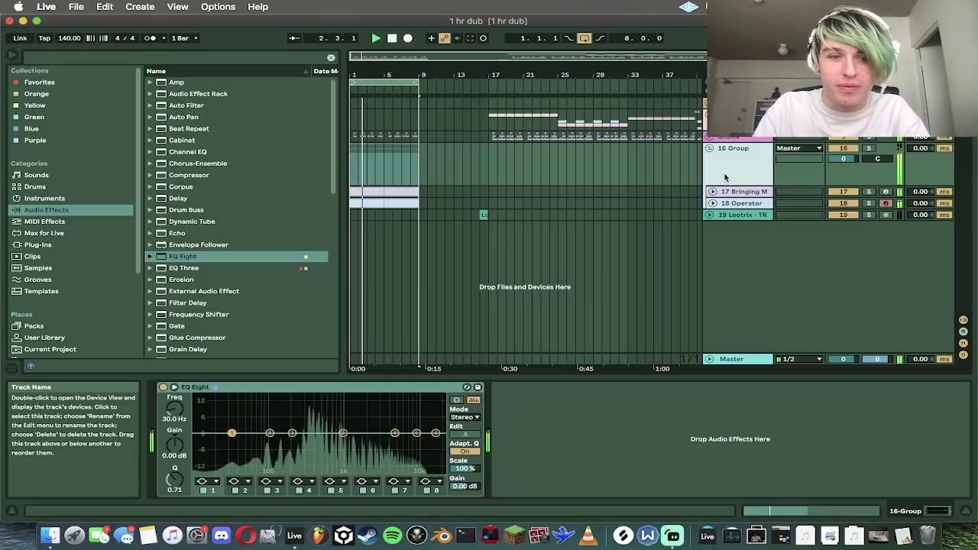
click(243, 482)
click(242, 415)
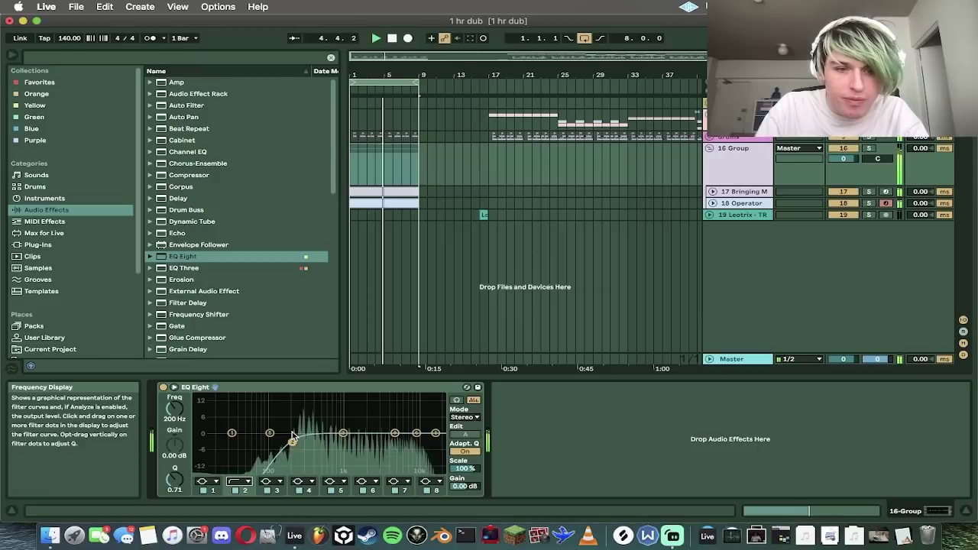
Step: Wrap the group in a soloed parent group and add the OTT Multiband Dynamics preset to the inner group
click(739, 168)
key(super+d)
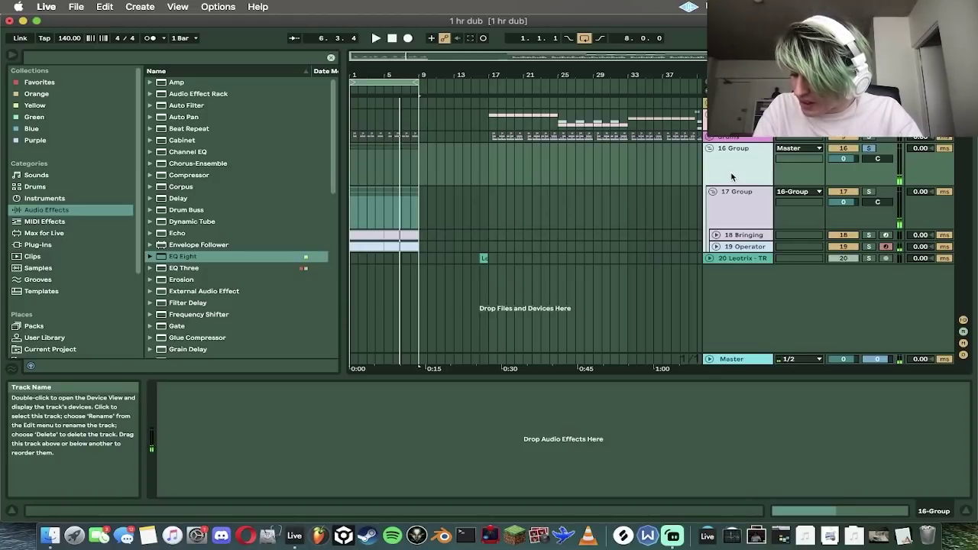
click(734, 207)
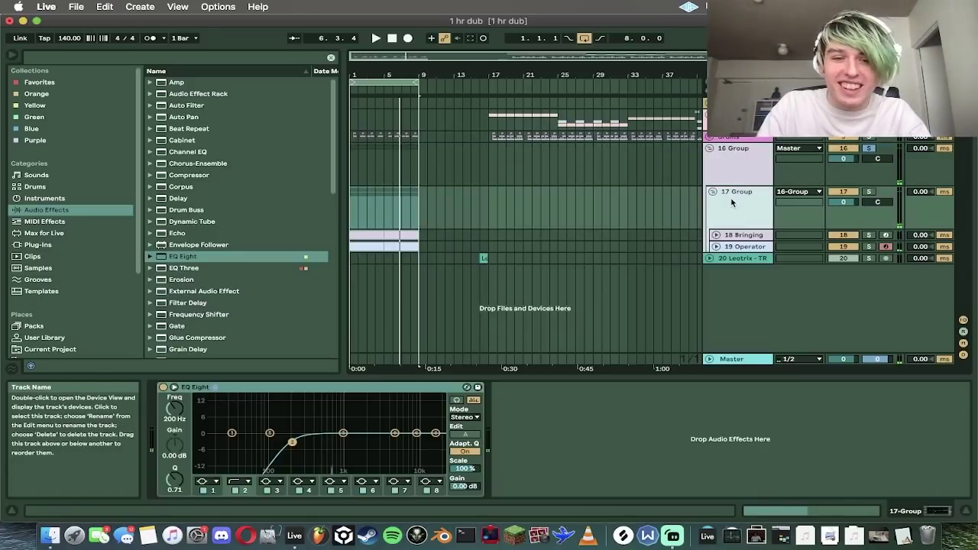
scroll(168, 273, down, 5)
click(184, 252)
scroll(203, 307, down, 2)
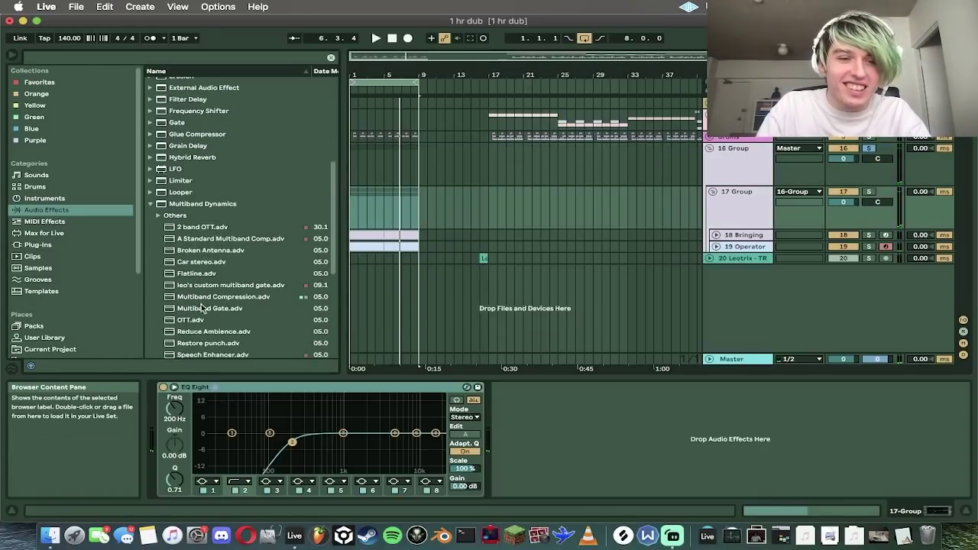
double_click(197, 321)
Step: Insert a Vocoder between EQ Eight and OTT, with Modulator as its carrier and a lower range limit of 20 Hz
scroll(248, 312, down, 5)
click(203, 350)
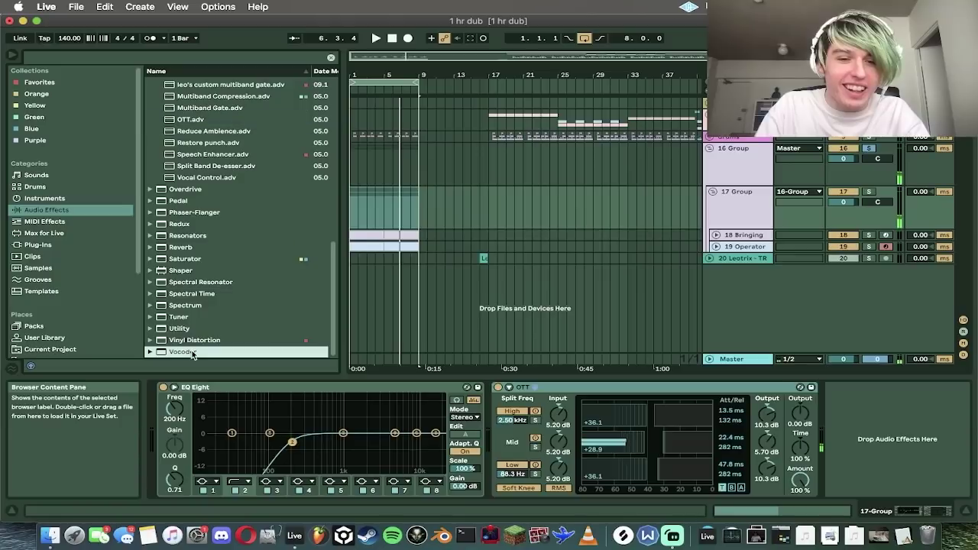
drag(578, 425, 574, 423)
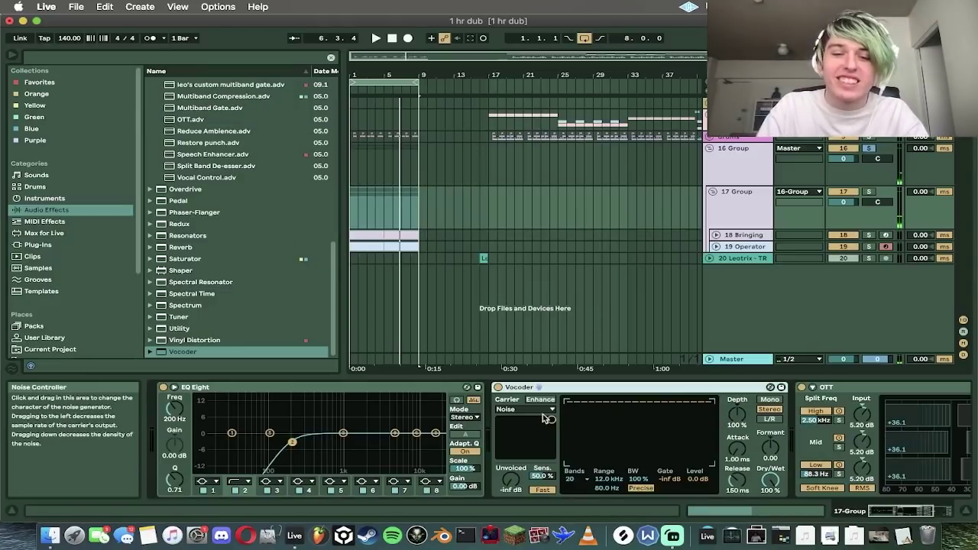
click(536, 410)
click(514, 436)
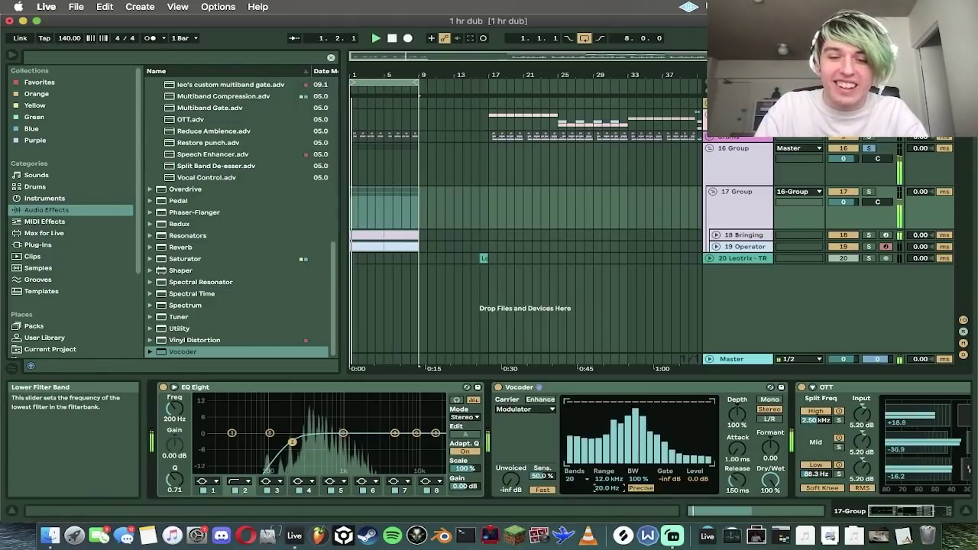
Step: Raise the Vocoder's formant shift to 10.0 and show its automation on the inner group
drag(770, 447, 770, 433)
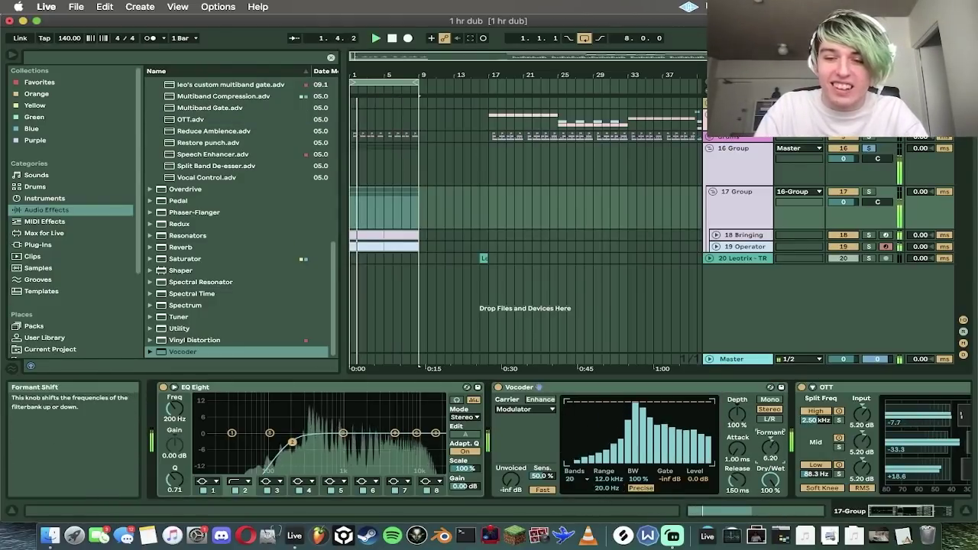
right_click(770, 453)
click(778, 456)
key(space)
Step: Draw a short Formant Shift automation ramp falling to 10.0 within the first beat of bar 1 and play it back
drag(356, 56, 356, 92)
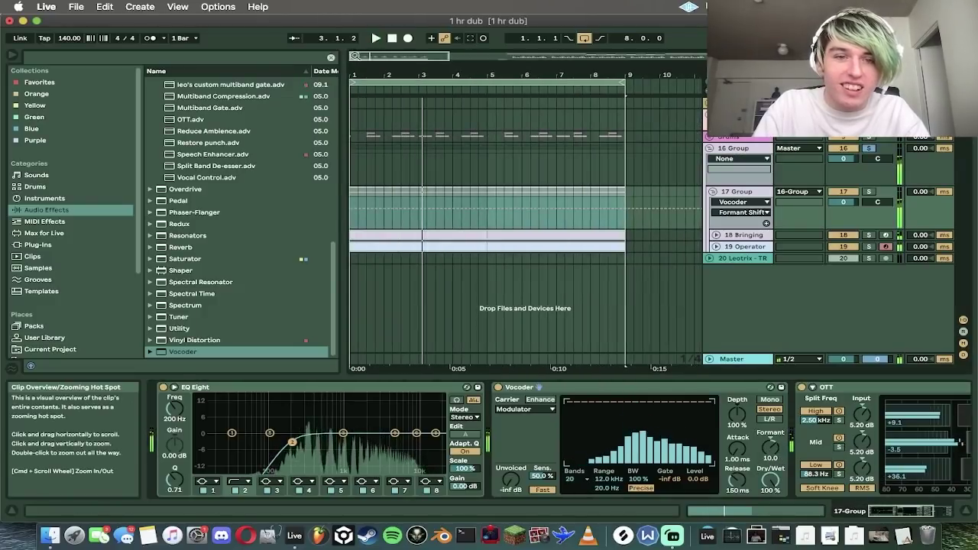
click(359, 211)
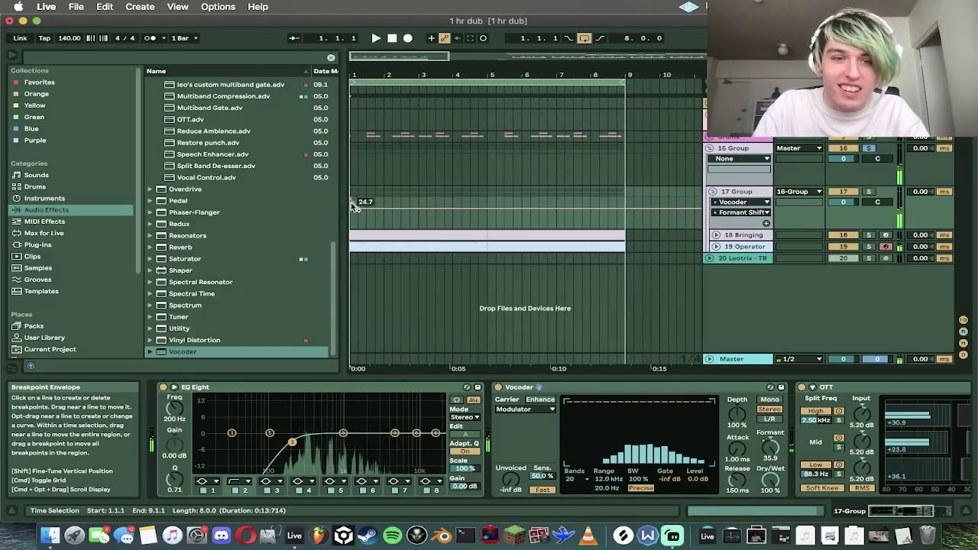
drag(353, 217, 360, 220)
key(space)
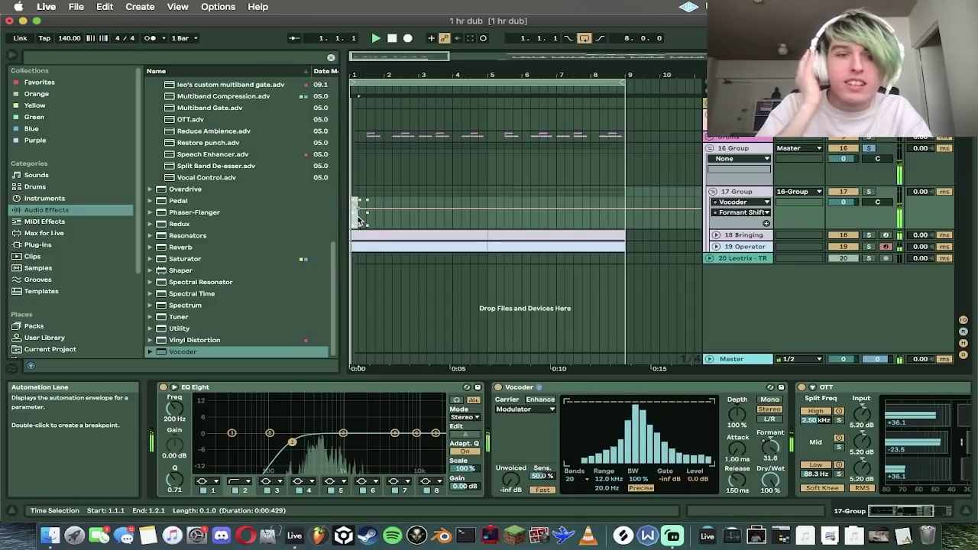
key(space)
key(space)
key(space)
key(space)
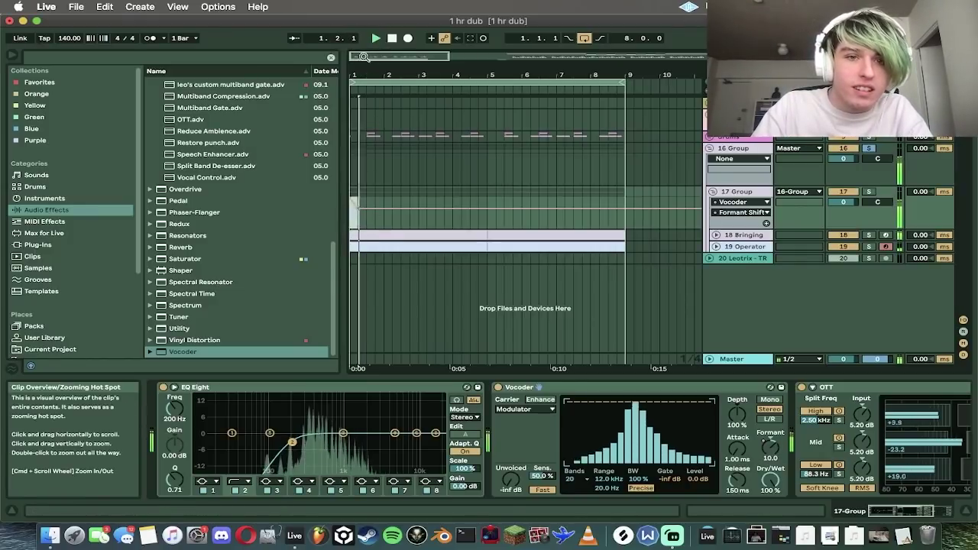
Step: Select the one-beat Formant Shift ramp at the start of bar 1 and duplicate it repeatedly through the following bars
drag(357, 56, 359, 58)
key(space)
key(space)
drag(368, 218, 333, 218)
key(space)
key(space)
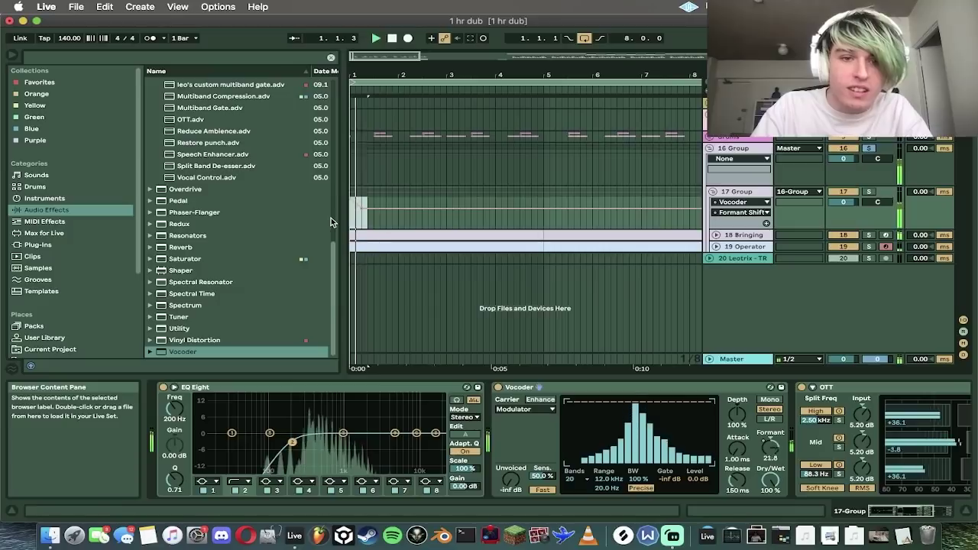
key(super+d)
key(super+d)
key(super+d)
key(super+d)
key(super+d)
key(super+d)
key(super+d)
key(super+d)
key(super+d)
key(super+d)
key(super+d)
key(super+d)
key(super+d)
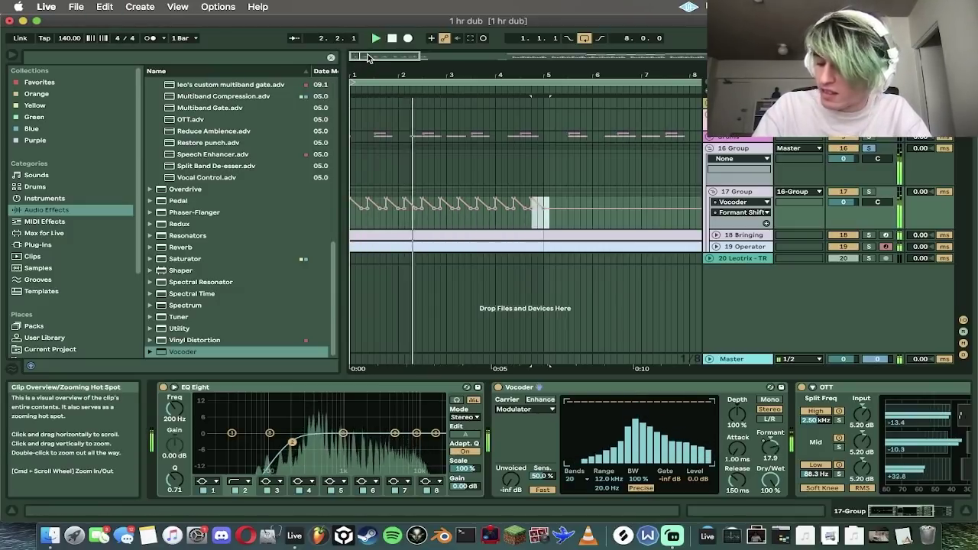
key(super+d)
drag(375, 62, 470, 58)
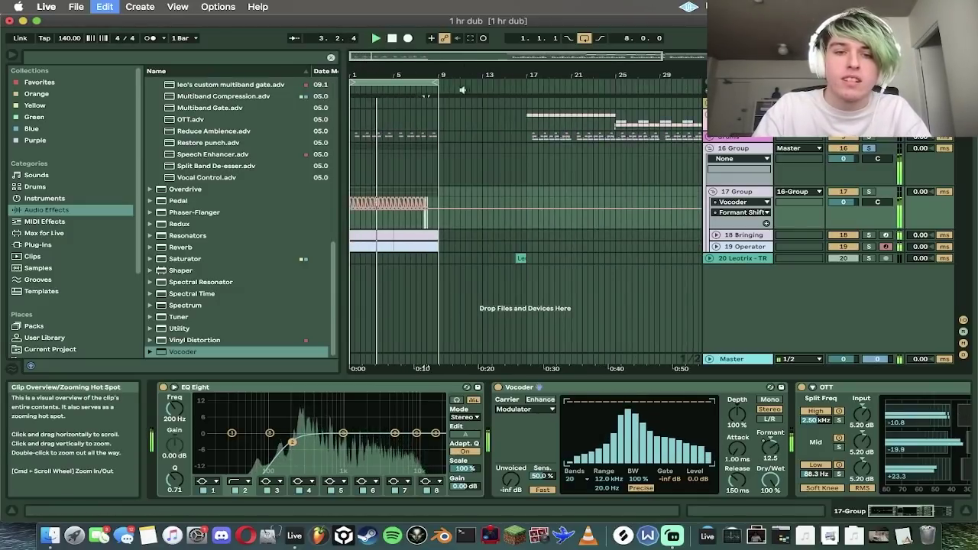
key(super+d)
key(super+d)
Step: Duplicate the first four bars of Formant Shift ramps onto bars 5 to 8 and shrink the envelope's range across all eight bars
drag(393, 225, 332, 225)
key(super+d)
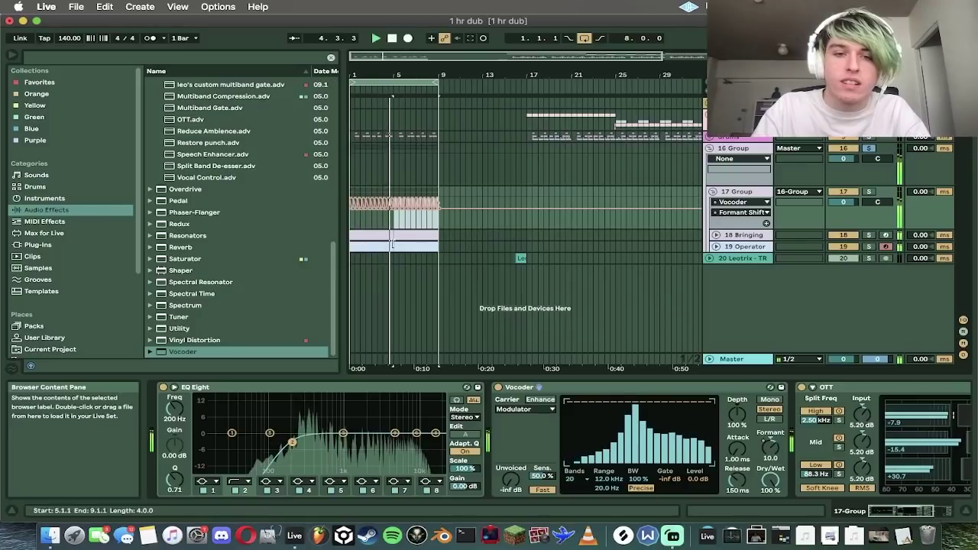
shift+click(353, 225)
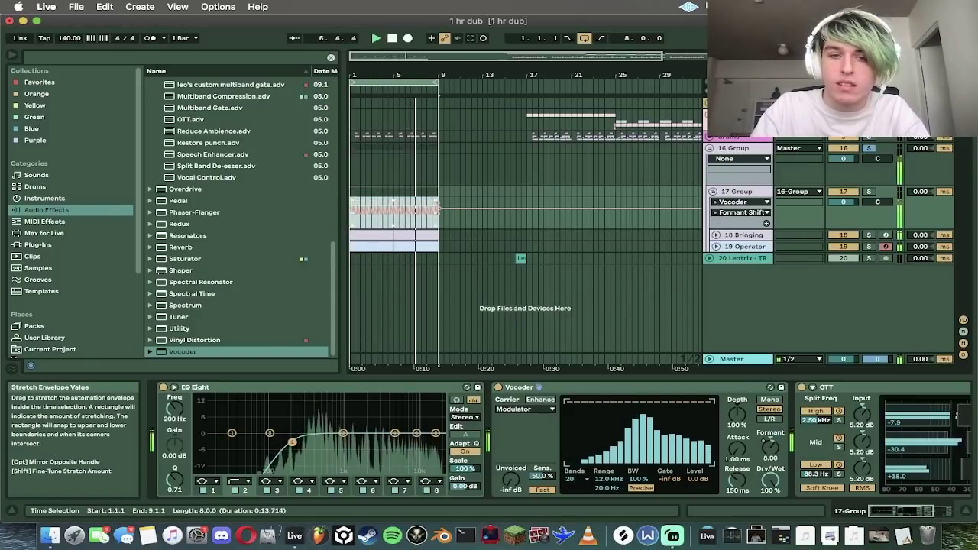
Step: Set the Vocoder to 40 bands and raise its envelope depth to 154%
click(582, 480)
click(570, 470)
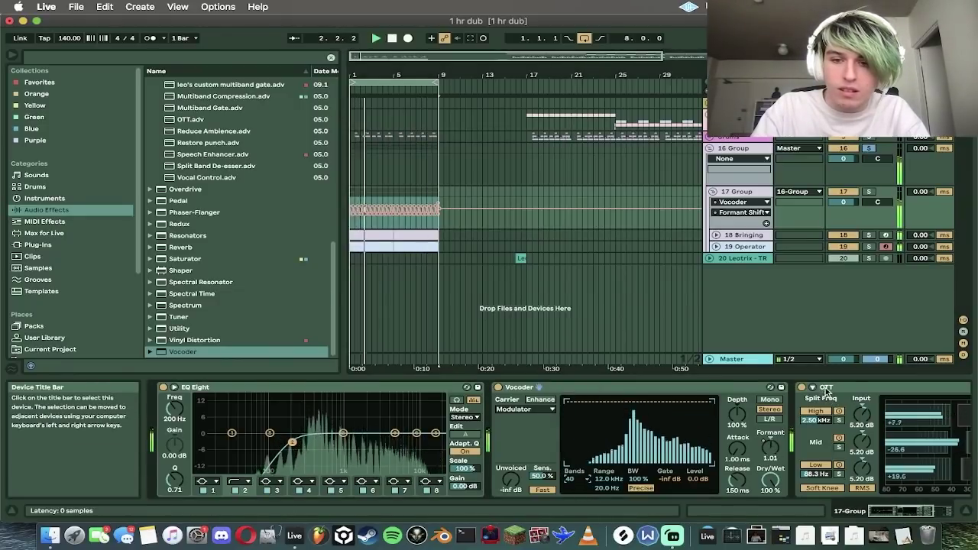
scroll(603, 428, right, 5)
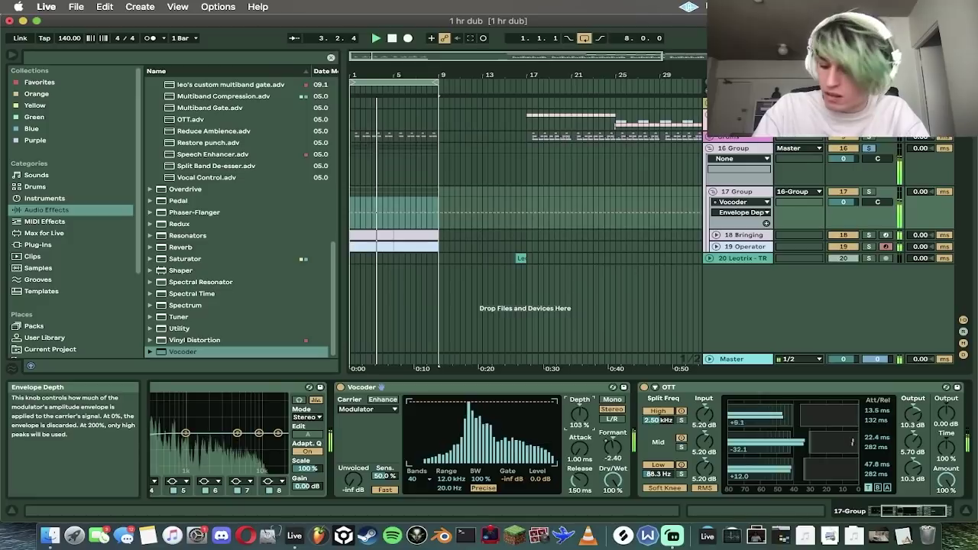
mouse_move(580, 415)
mouse_down()
mouse_move(580, 405)
mouse_move(580, 414)
mouse_up()
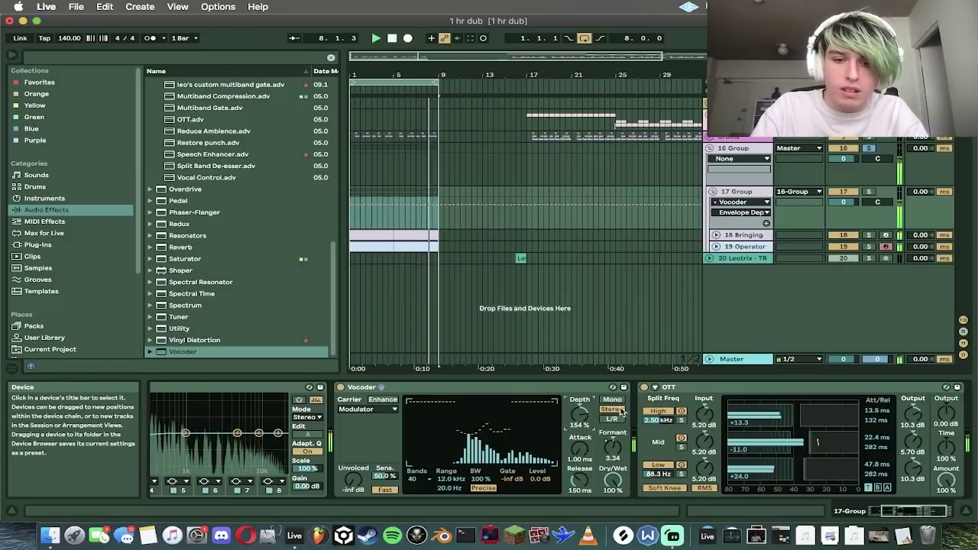
Step: Add a Delay after OTT on the inner group with dry/wet at 29%, and raise the group's volume to 2.0
scroll(275, 283, up, 15)
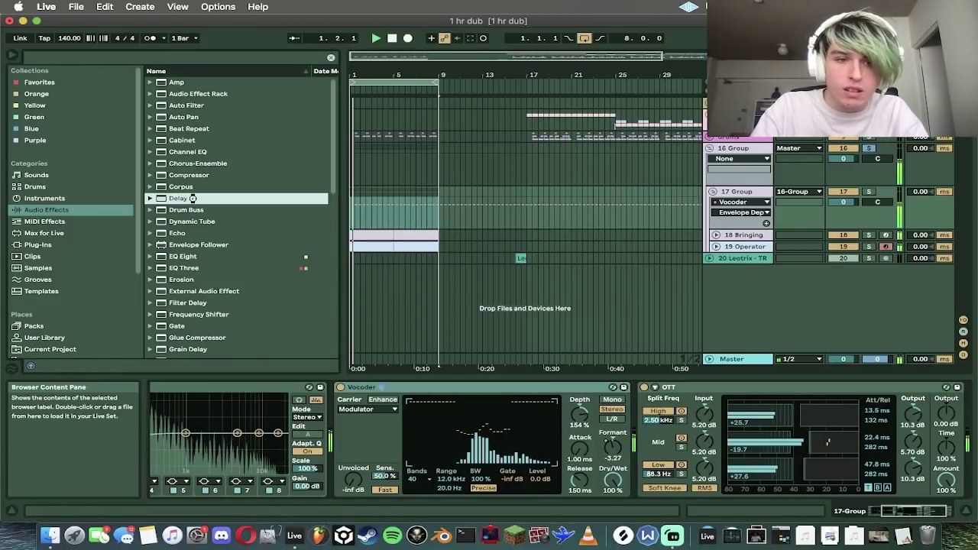
double_click(195, 198)
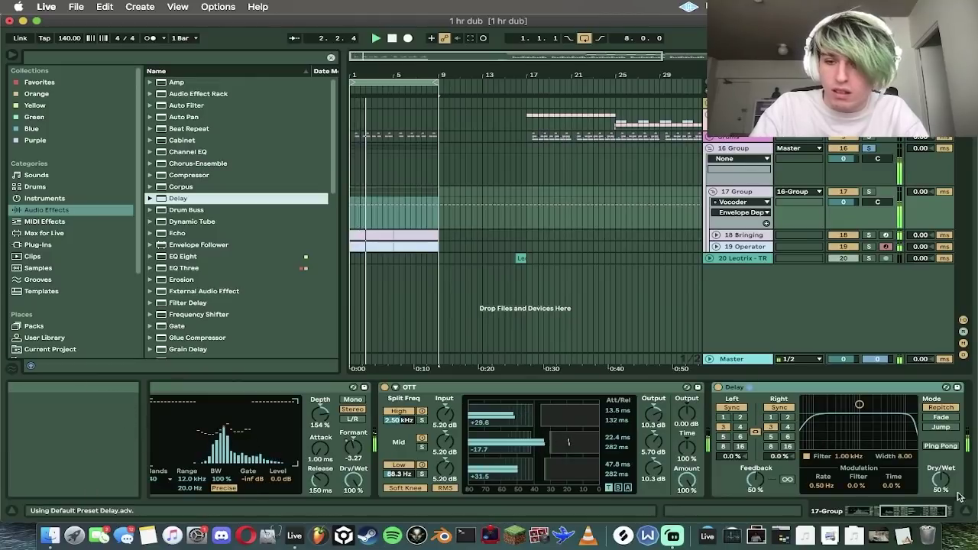
drag(941, 479, 941, 489)
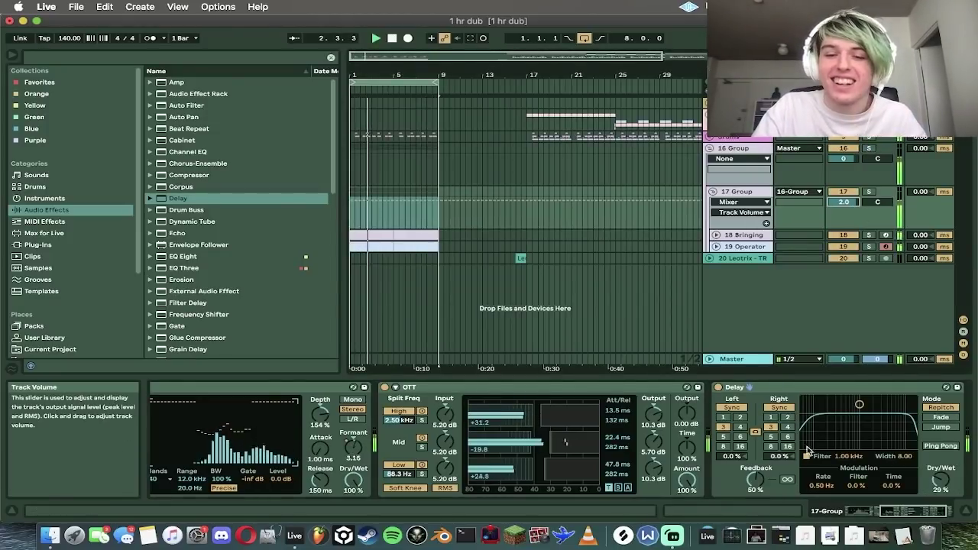
Step: Lower the Vocoder's dry/wet to 93.5% and collapse the inner group
drag(353, 480, 353, 489)
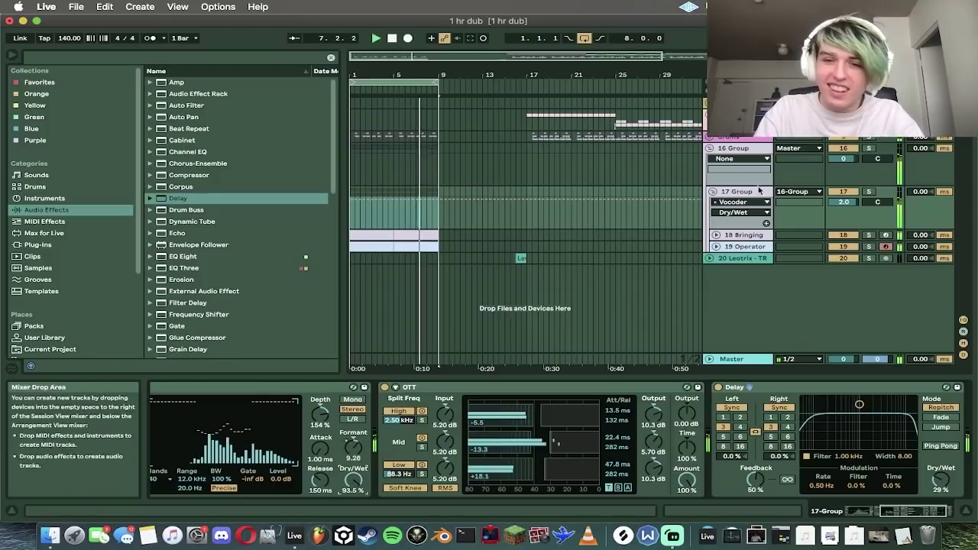
click(712, 191)
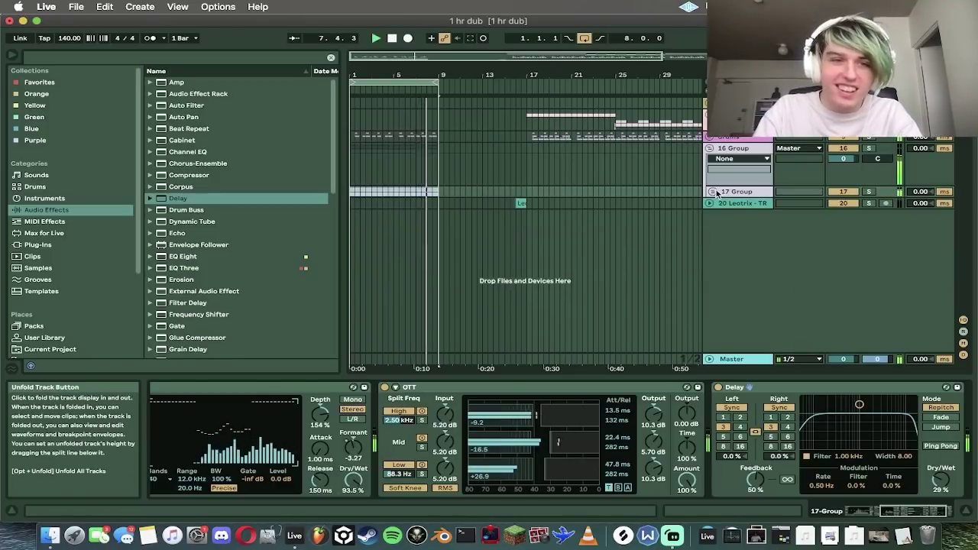
Step: Save the set and switch off the loop over bars 1 to 8
click(444, 263)
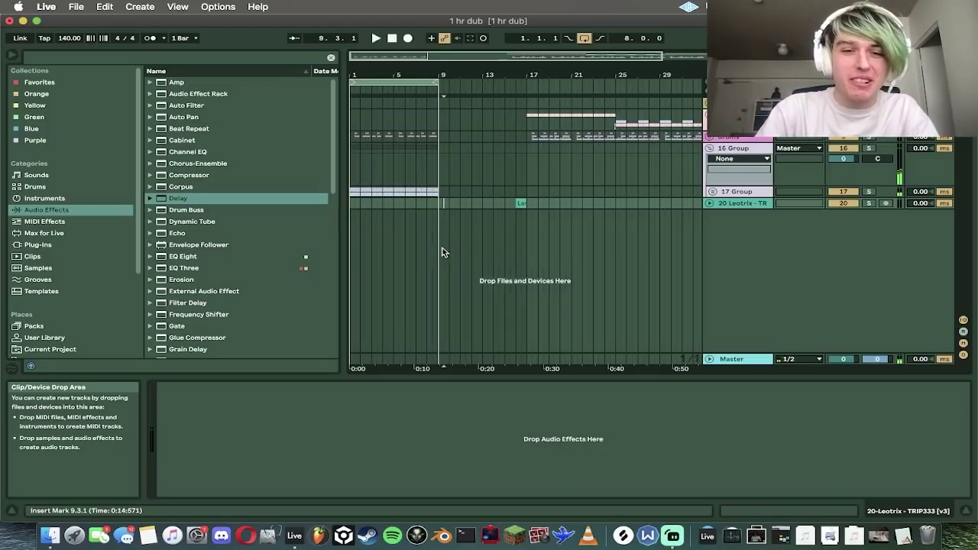
click(441, 239)
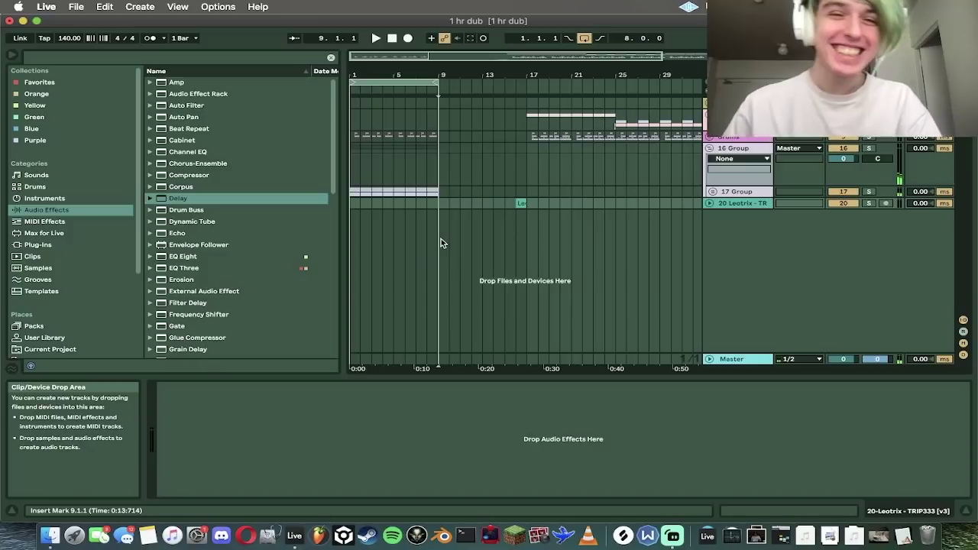
key(super+s)
drag(441, 238, 308, 201)
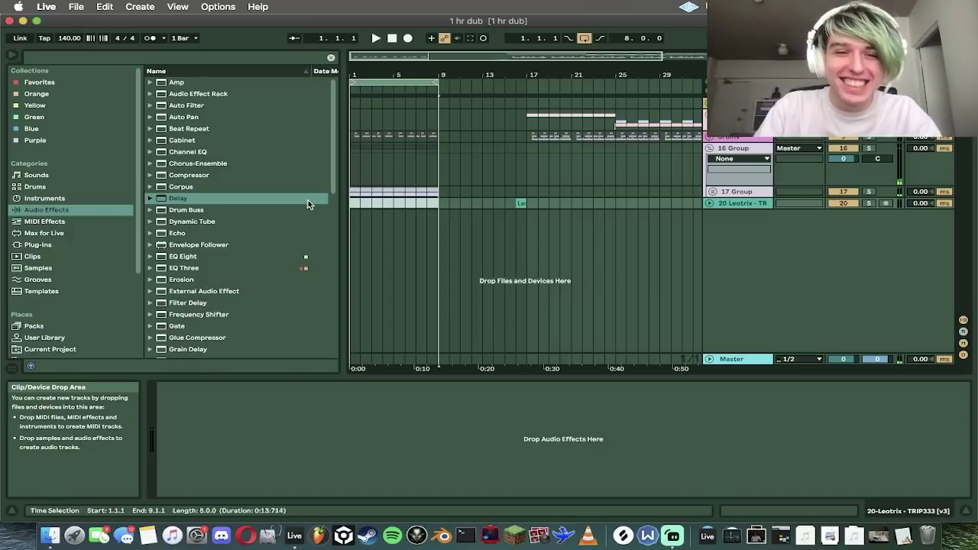
key(super+l)
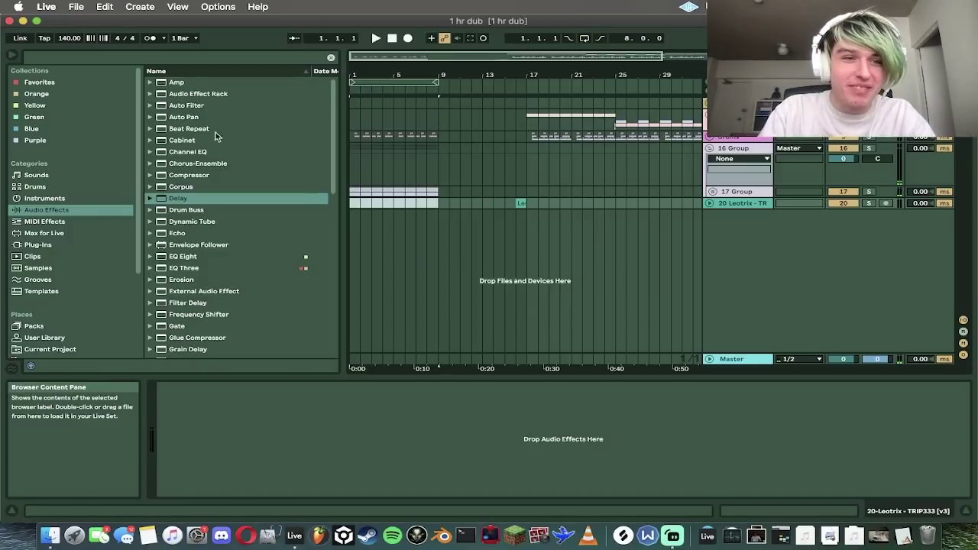
Step: Search the whole library for "impact", audition samples and place the one ending in "owdown_7.wav" on a new audio track at bar 9
click(163, 59)
text(impact)
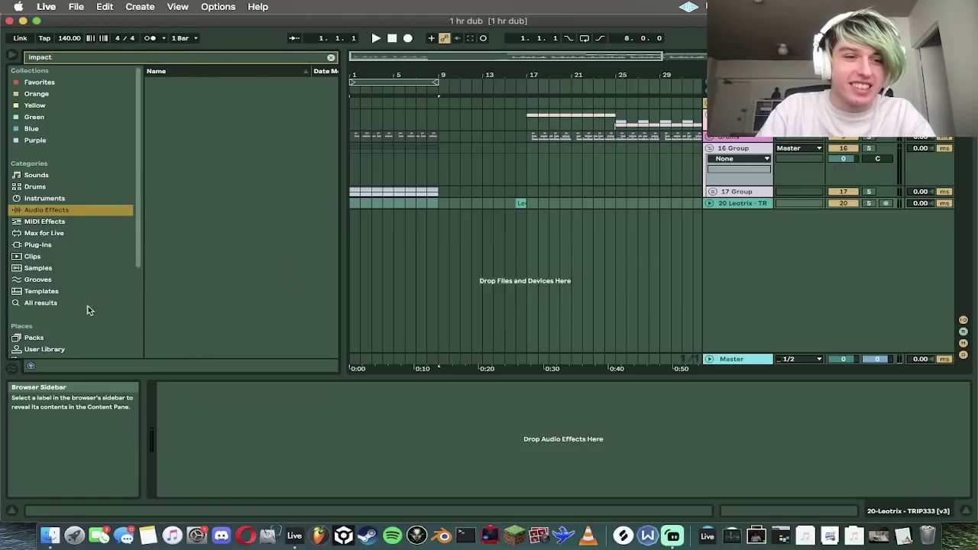
click(87, 305)
click(229, 280)
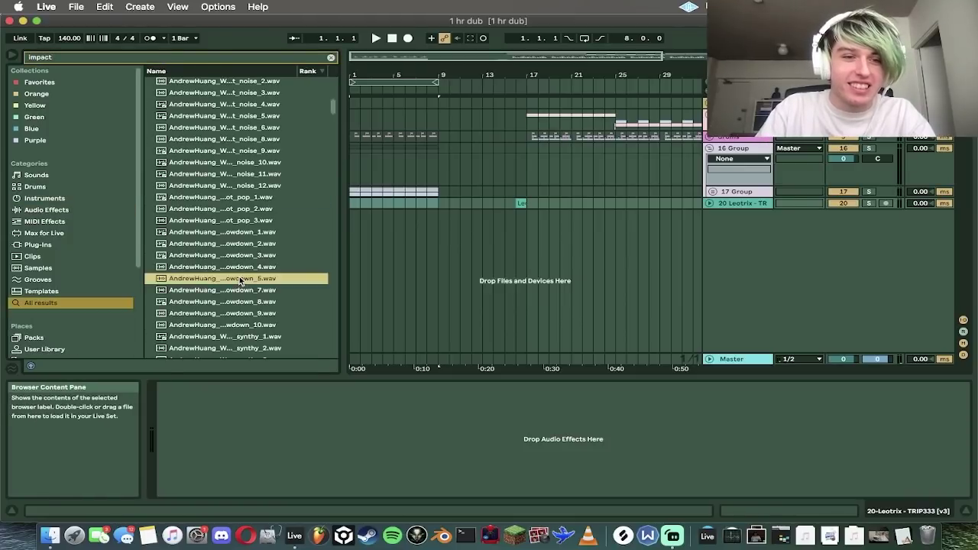
scroll(239, 277, down, 5)
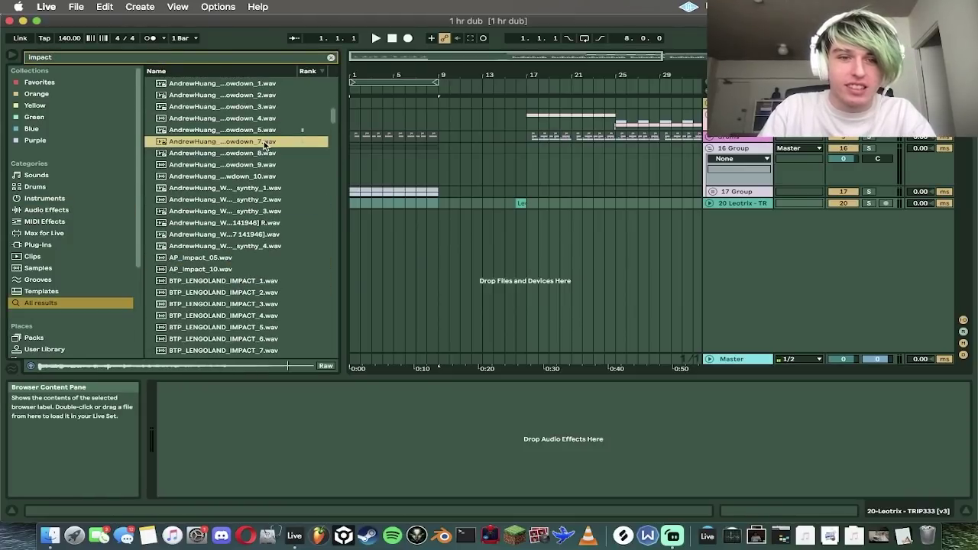
drag(440, 252, 441, 242)
Step: Turn off warping for the impact clip, transpose it to -8 semitones and lower its gain to -4.85 dB
double_click(444, 215)
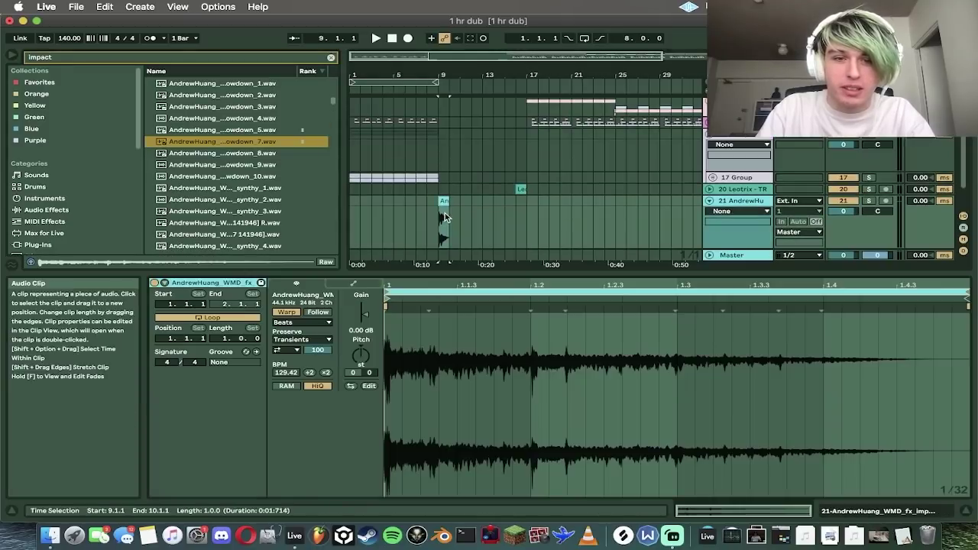
click(288, 313)
key(space)
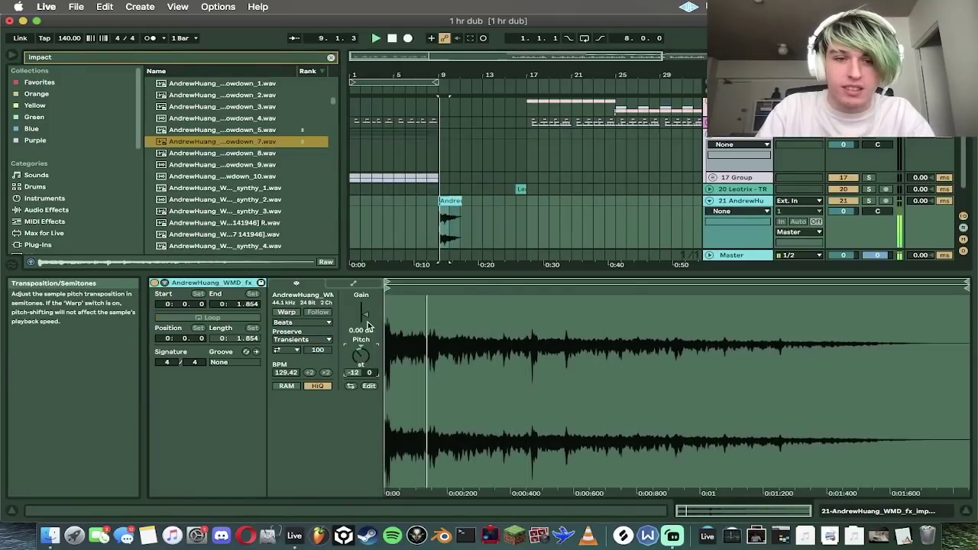
drag(365, 315, 366, 320)
key(space)
drag(361, 356, 361, 349)
key(space)
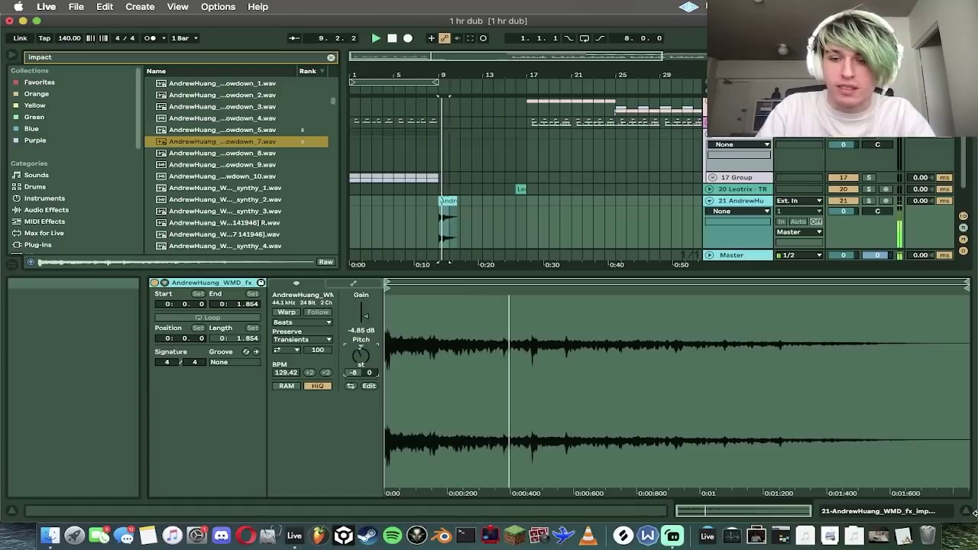
Step: Add an Operator instrument on a new MIDI track below the impact track
click(917, 513)
click(46, 198)
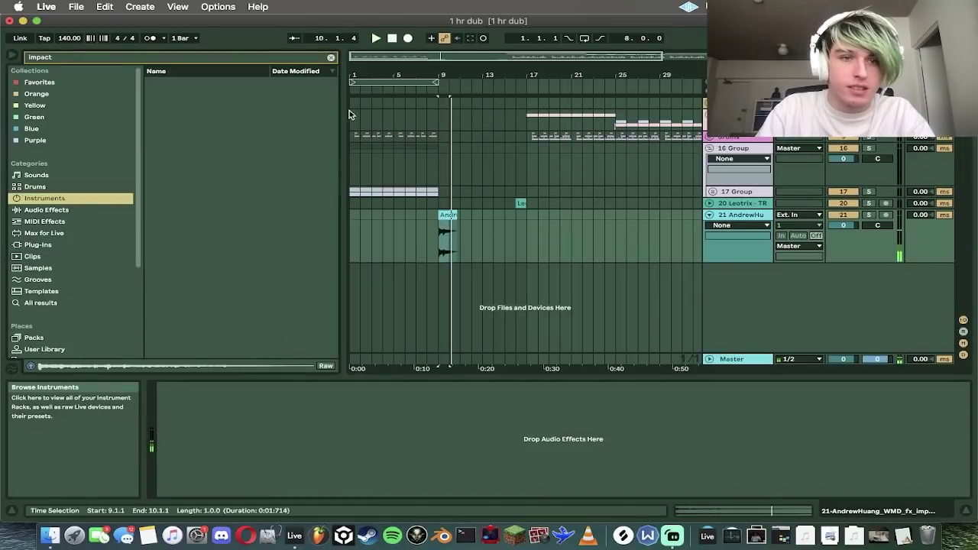
click(180, 176)
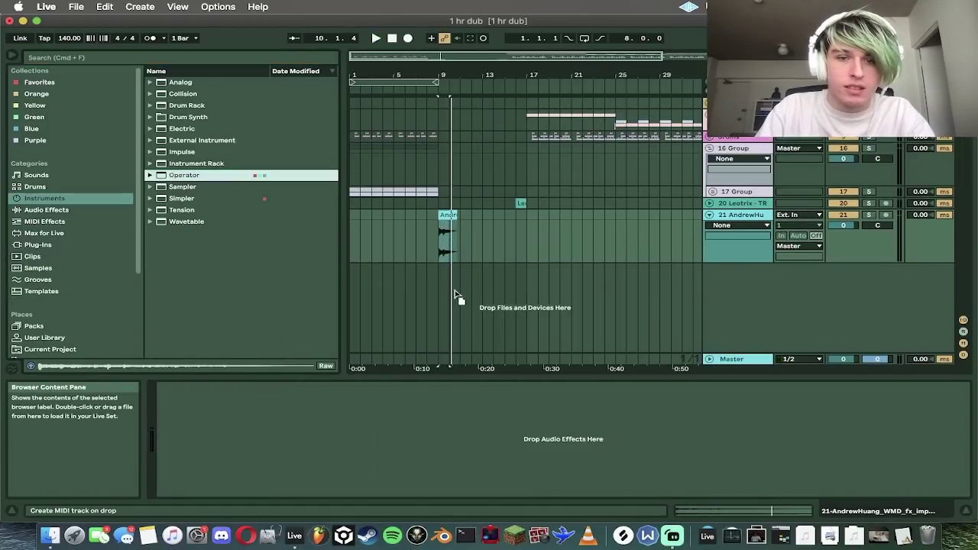
drag(432, 412, 433, 413)
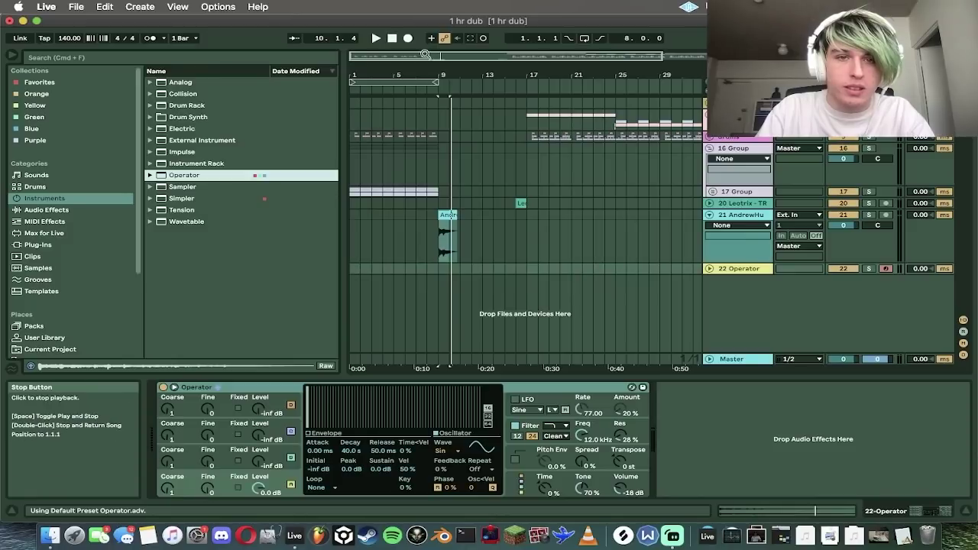
Step: Lower the computer keyboard octave and record a held bass note from bar 9 on the Operator track while varying oscillator A's fine tuning
key(z)
drag(208, 487, 208, 413)
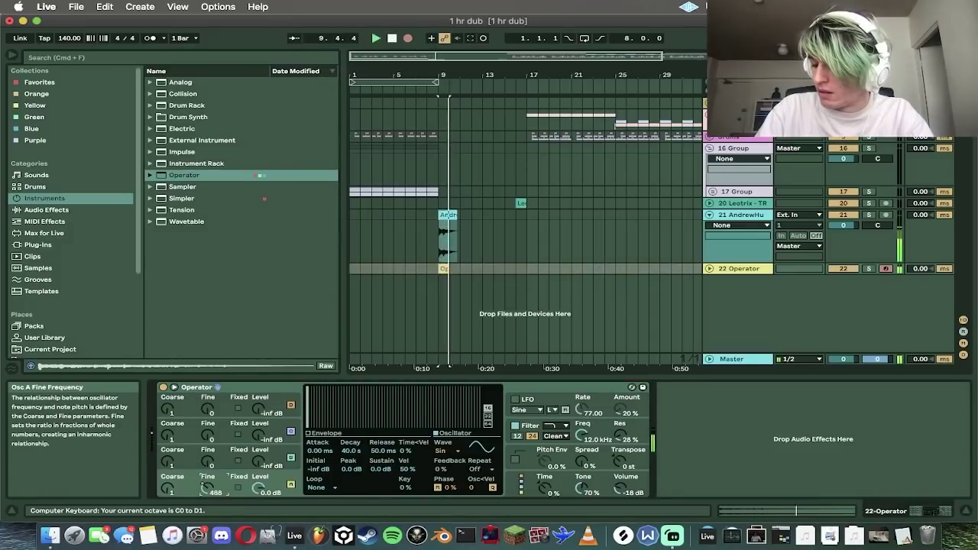
drag(207, 487, 207, 493)
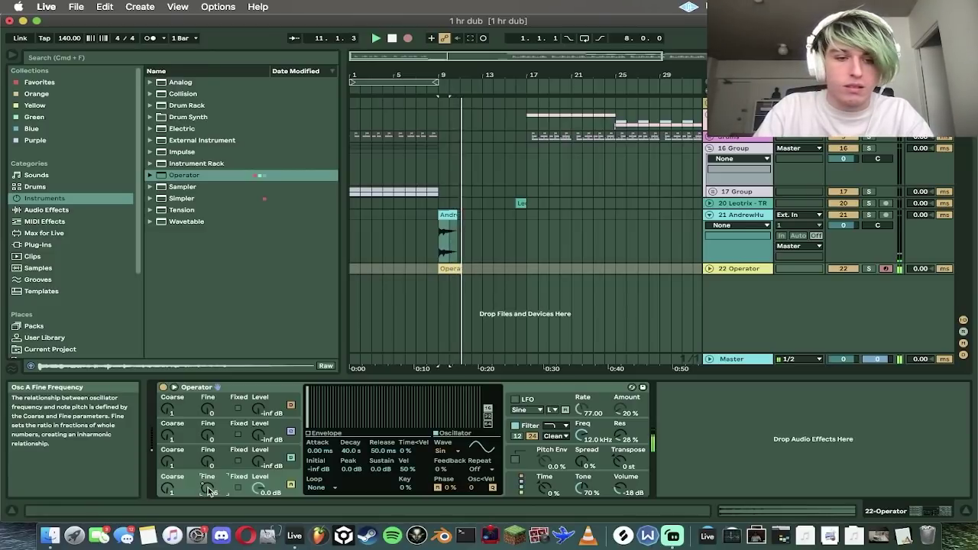
Step: Open the recorded Operator clip and quantize its held note to the grid
click(455, 269)
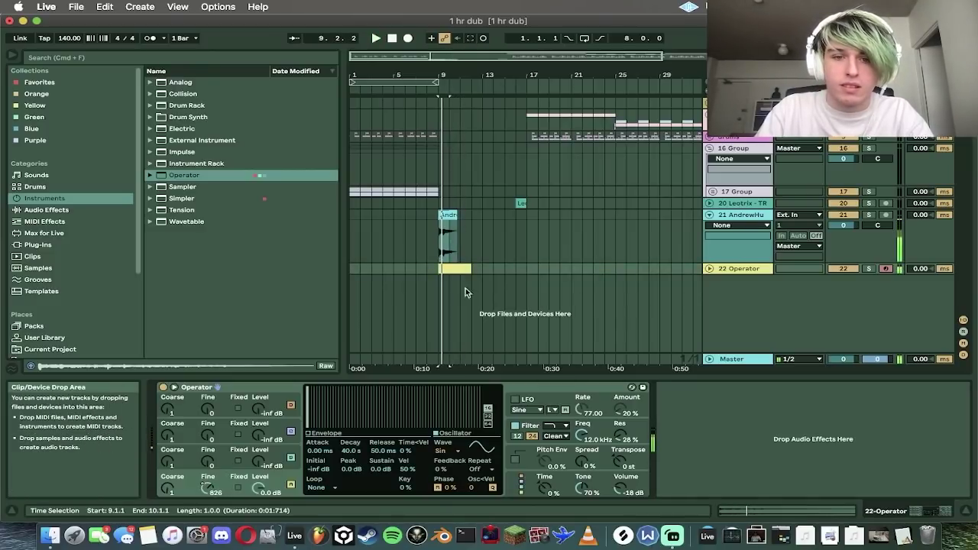
double_click(463, 269)
key(space)
right_click(578, 395)
click(572, 421)
right_click(572, 421)
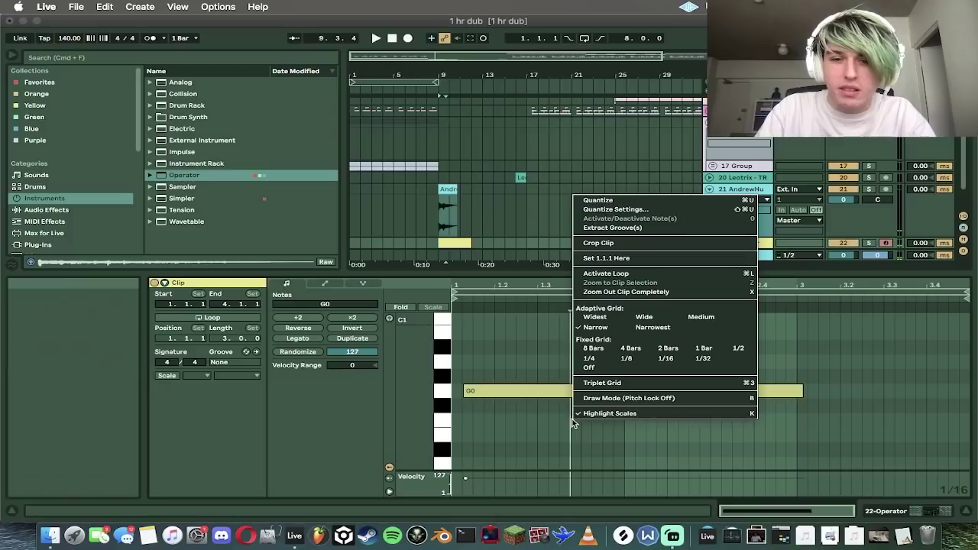
click(611, 200)
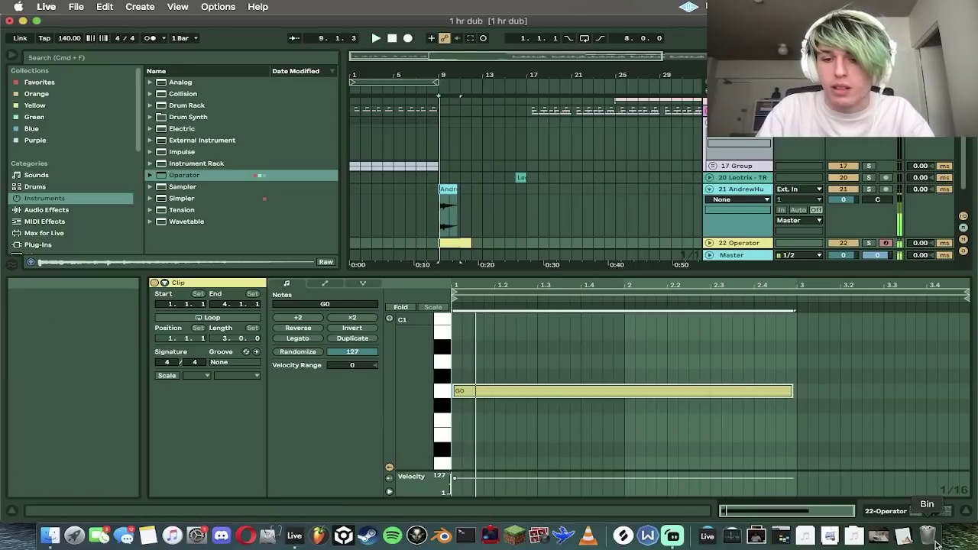
Step: Delete the recorded automation of oscillator A's fine tuning in Operator and set that tuning to 0
click(902, 511)
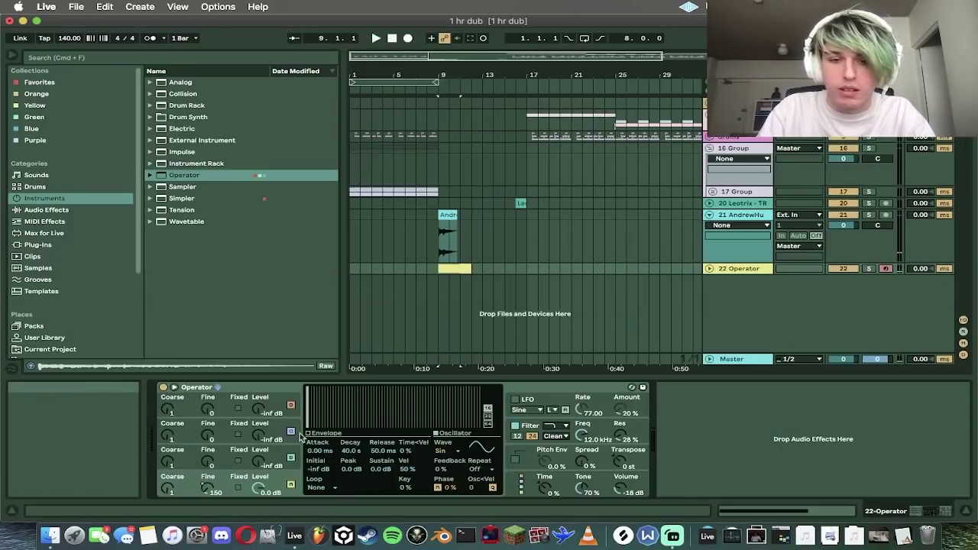
right_click(213, 493)
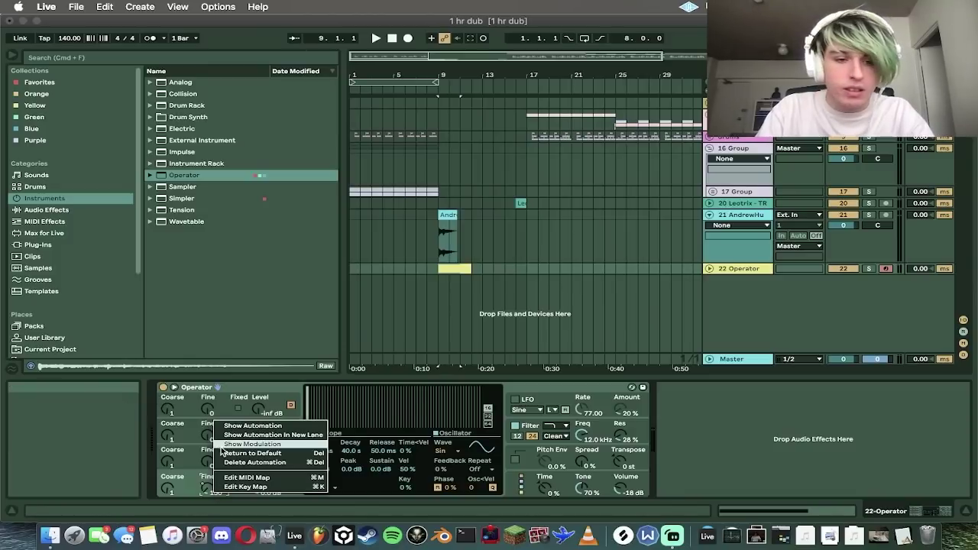
click(231, 463)
drag(222, 489, 213, 498)
Step: Enable Operator's pitch envelope with an amount of 100% and a decay of 60.0 s
click(516, 460)
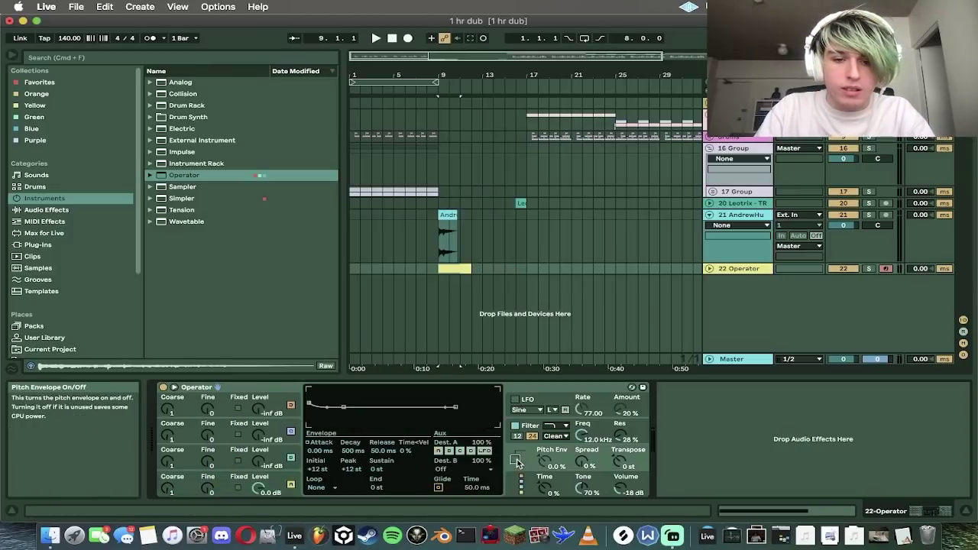
drag(545, 461, 545, 412)
drag(353, 451, 352, 412)
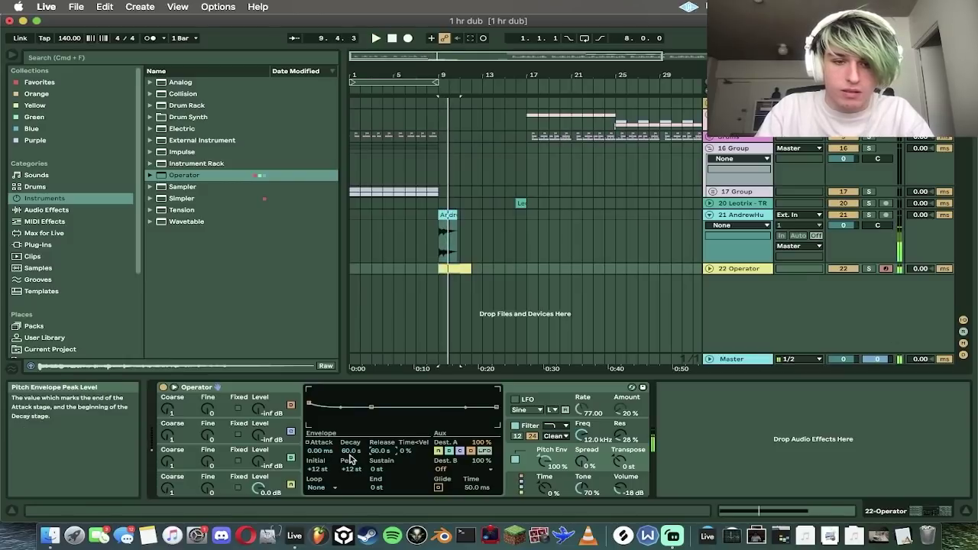
Step: Set Operator's pitch envelope decay to 18.1 s and sustain to -31 st, auditioning the sub drop from bar 9
drag(351, 451, 351, 456)
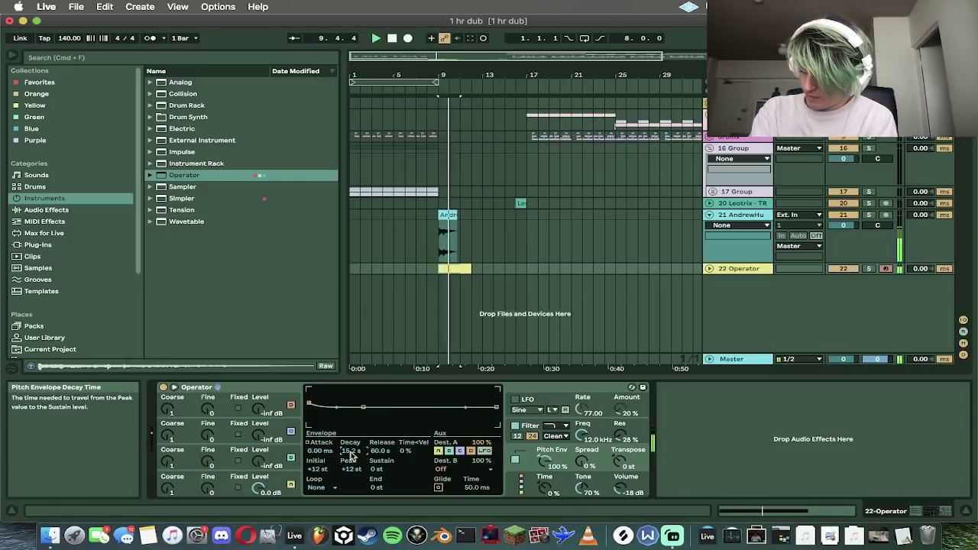
key(space)
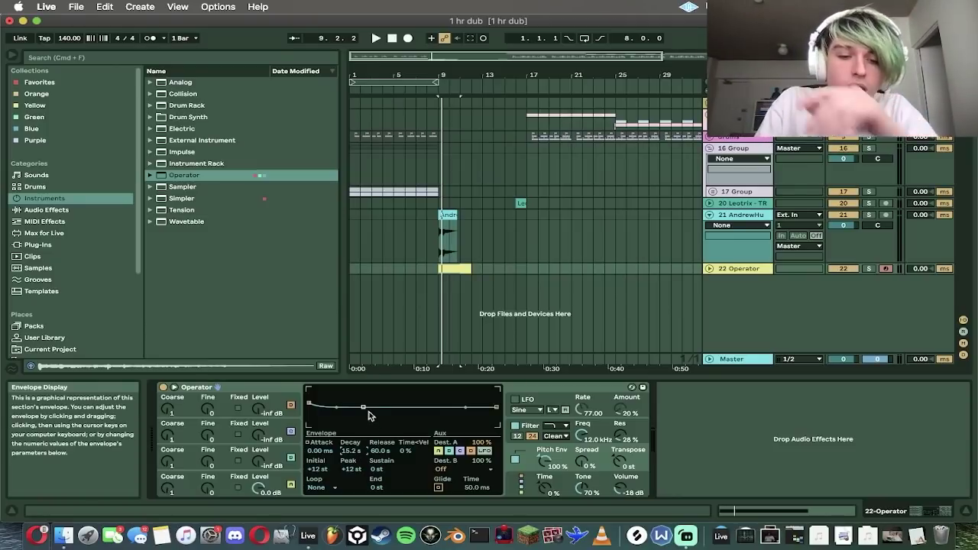
key(space)
drag(366, 411, 369, 421)
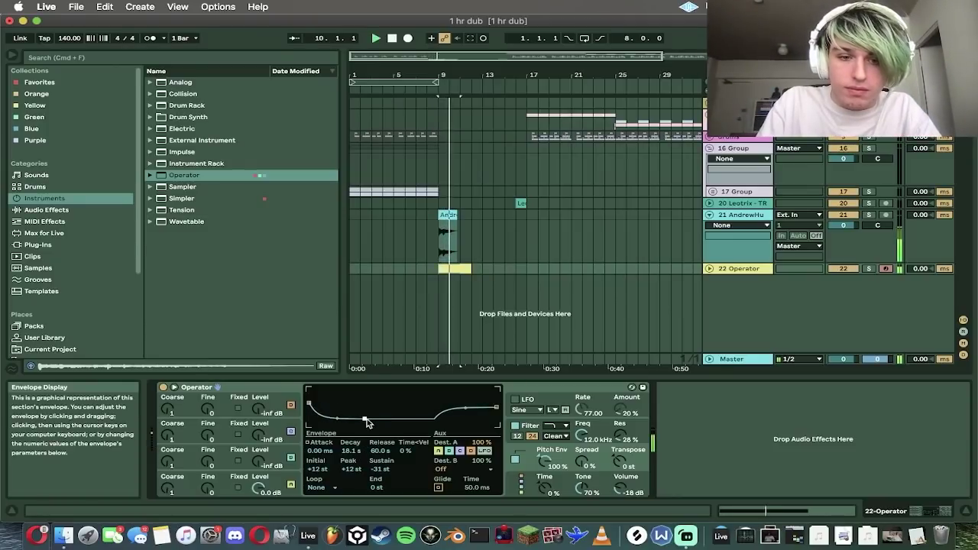
key(space)
key(space)
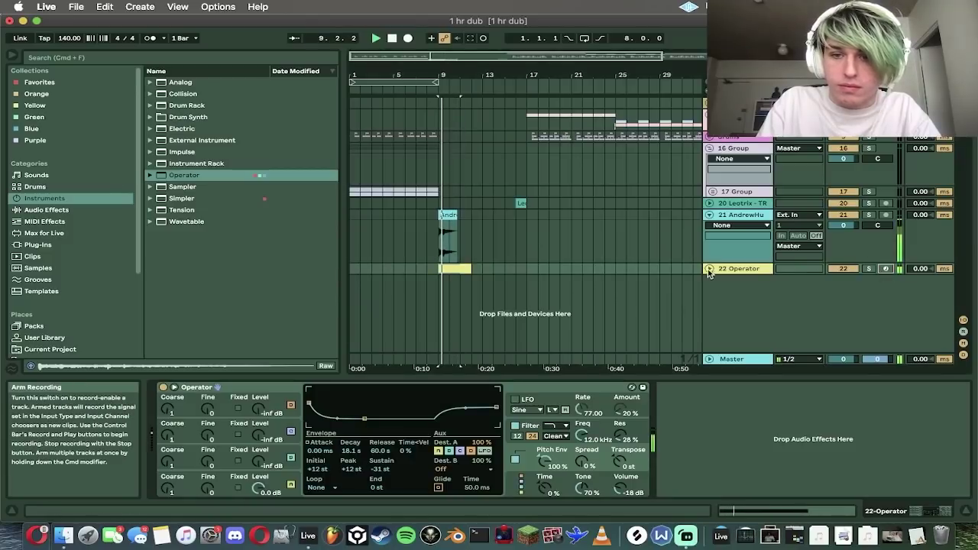
Step: Fold the impact track and group it with the Operator track
click(710, 215)
key(space)
click(725, 216)
shift+click(734, 226)
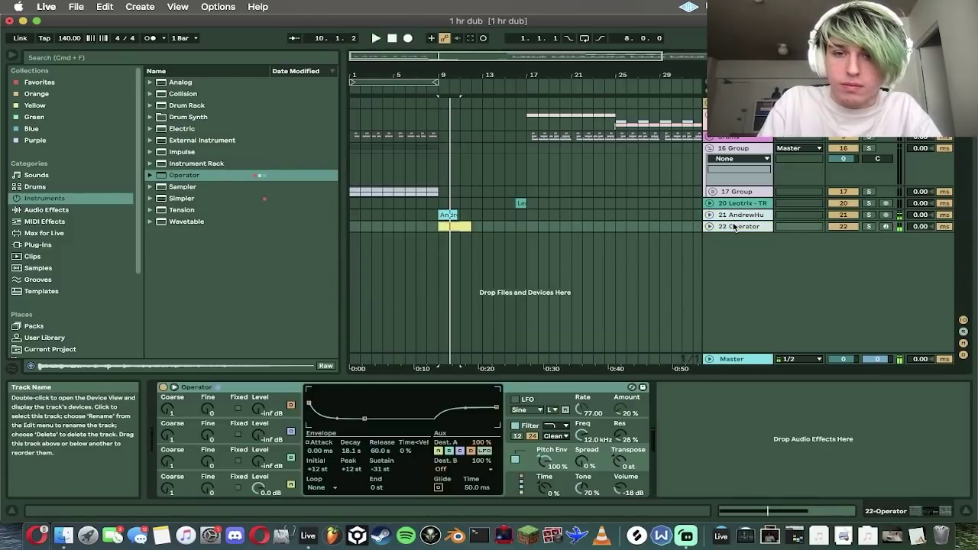
key(super+g)
Step: Add a Reverb to the new group with size 0.22, decay time 3.31 s and dry/wet 100%
click(108, 209)
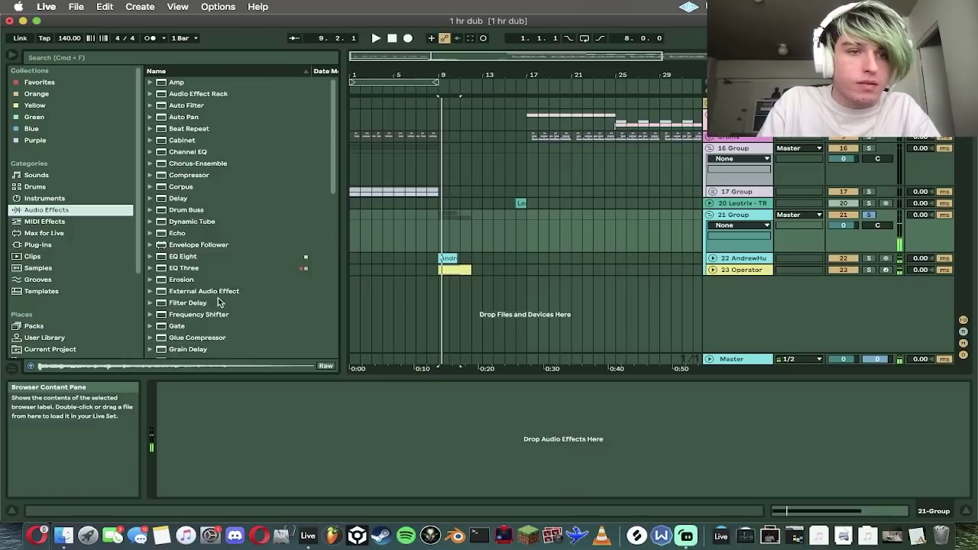
scroll(218, 303, down, 10)
click(185, 249)
key(Return)
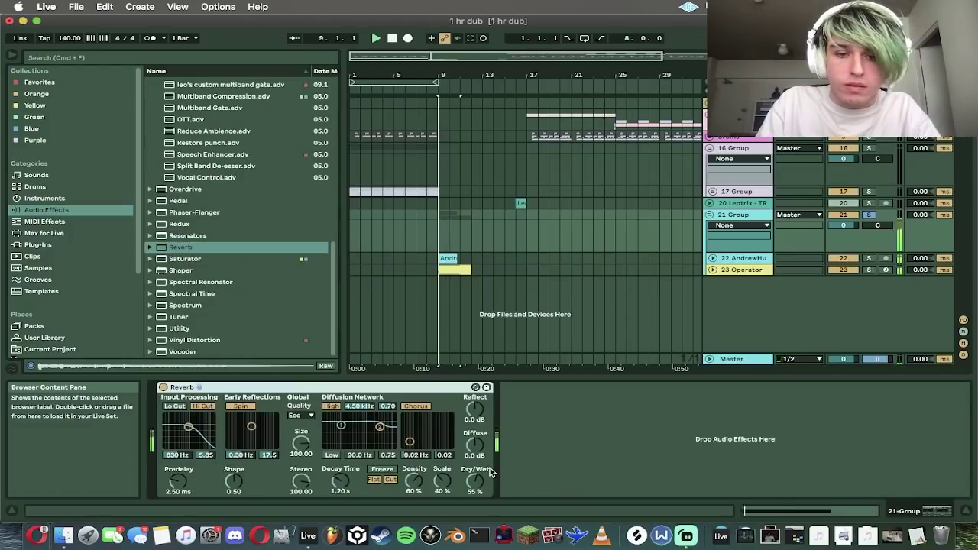
drag(302, 443, 301, 520)
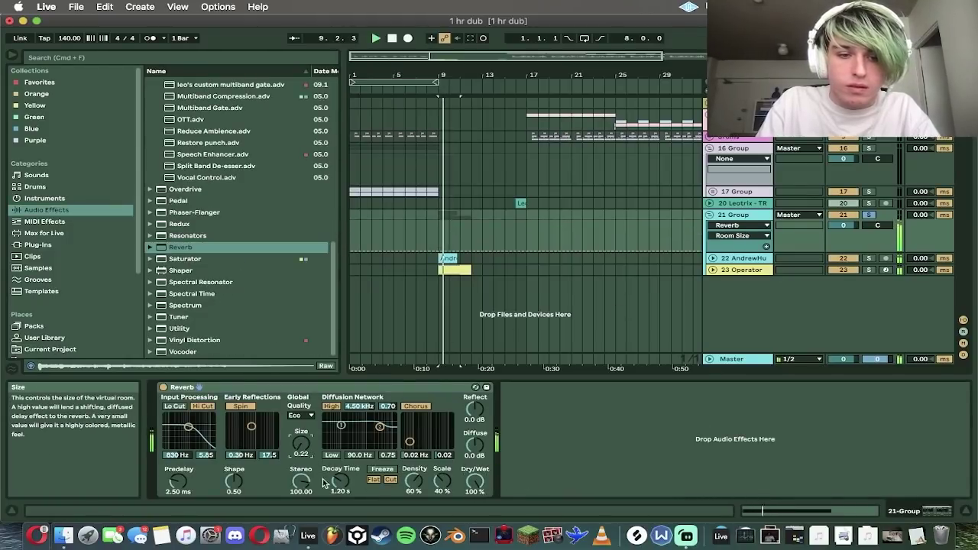
drag(340, 480, 340, 464)
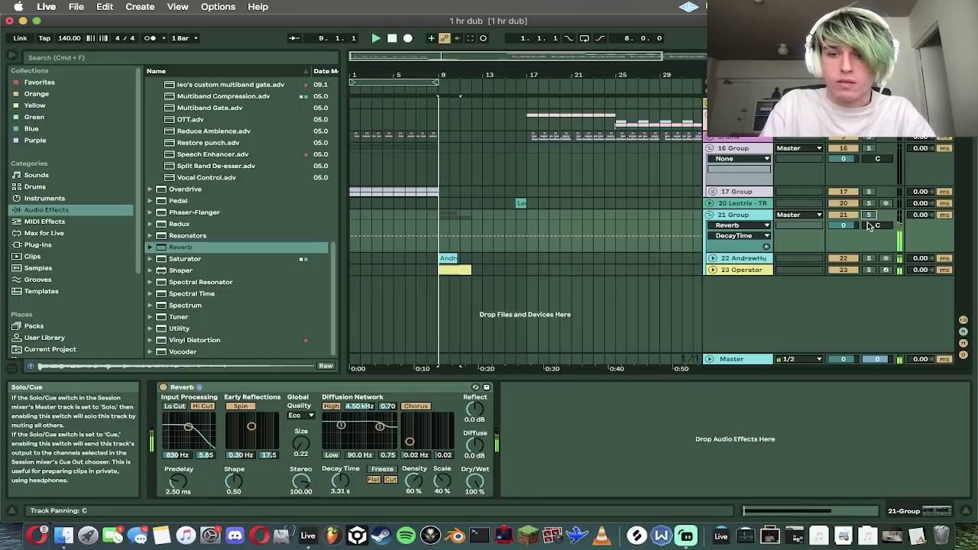
Step: Lower the volume of the impact and sub group, then fold the group and play it in context from bar 9
drag(844, 225, 844, 248)
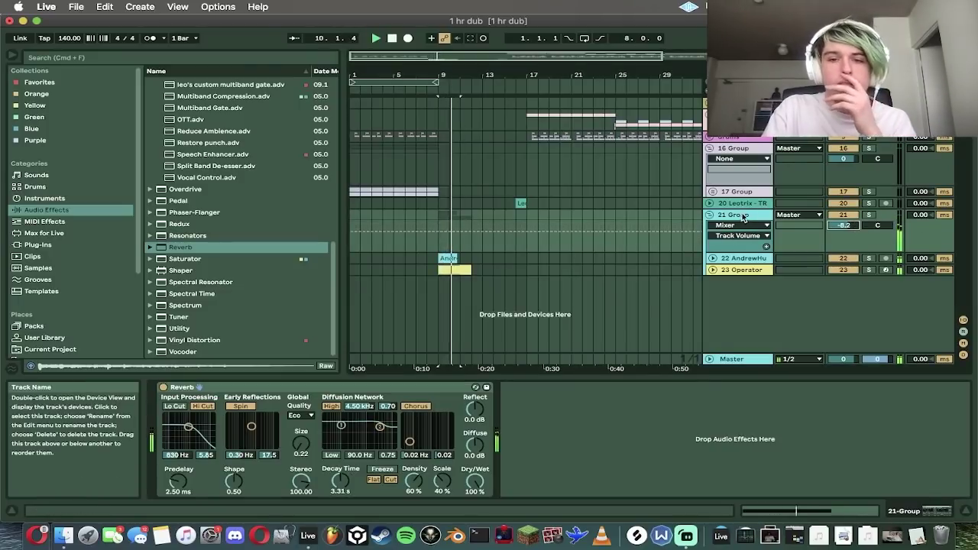
click(710, 215)
key(space)
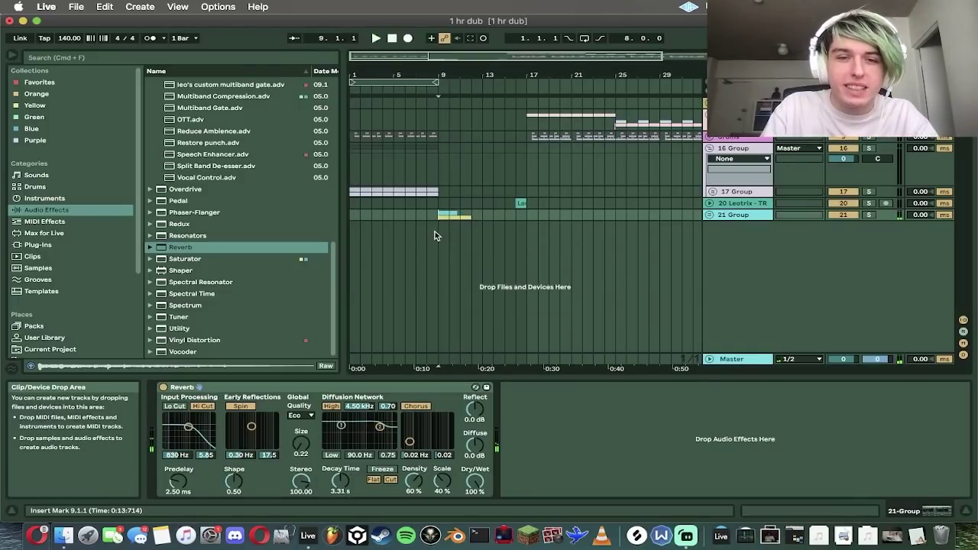
key(space)
Step: Search all browser results for "sweep" and place KSHMR Sweep Down 04.wav on a new audio track at bar 1
click(302, 60)
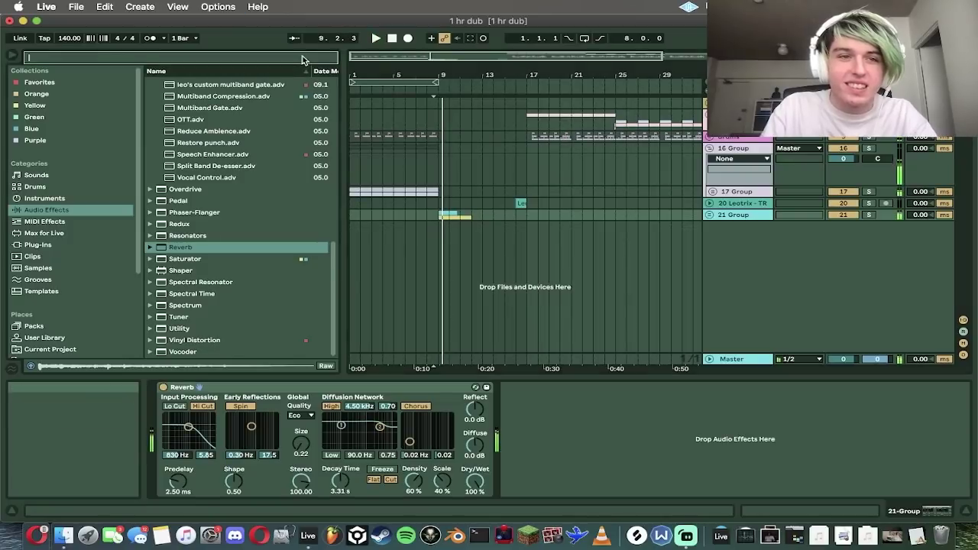
text(sweep)
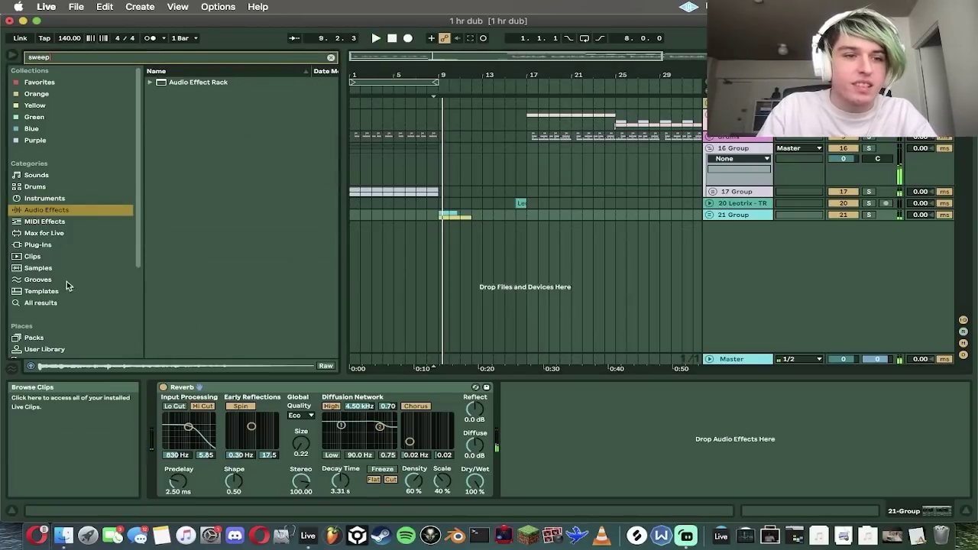
click(42, 303)
click(197, 260)
click(221, 223)
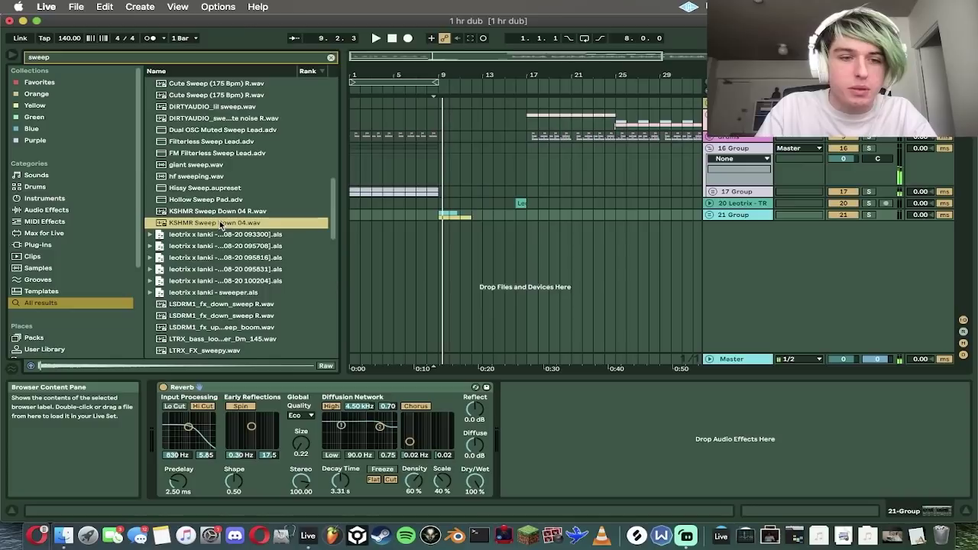
drag(201, 227, 484, 227)
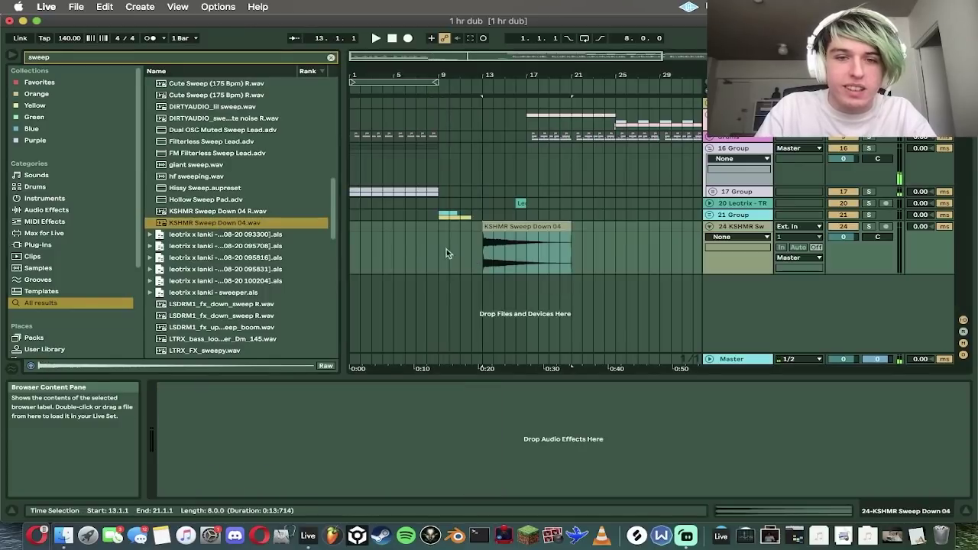
drag(354, 223, 355, 224)
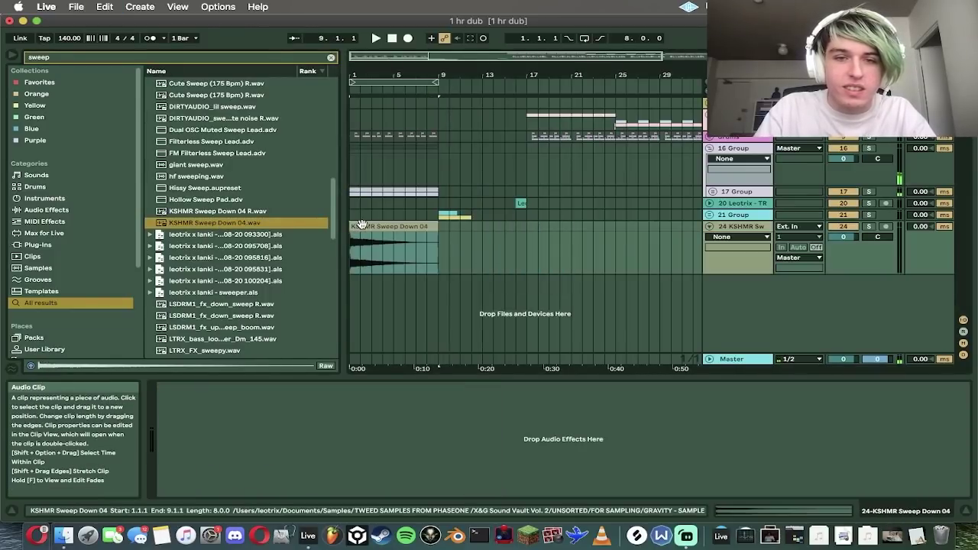
Step: Turn off warping for the sweep clip and set its track volume to -36.0 dB
drag(844, 237, 843, 252)
key(space)
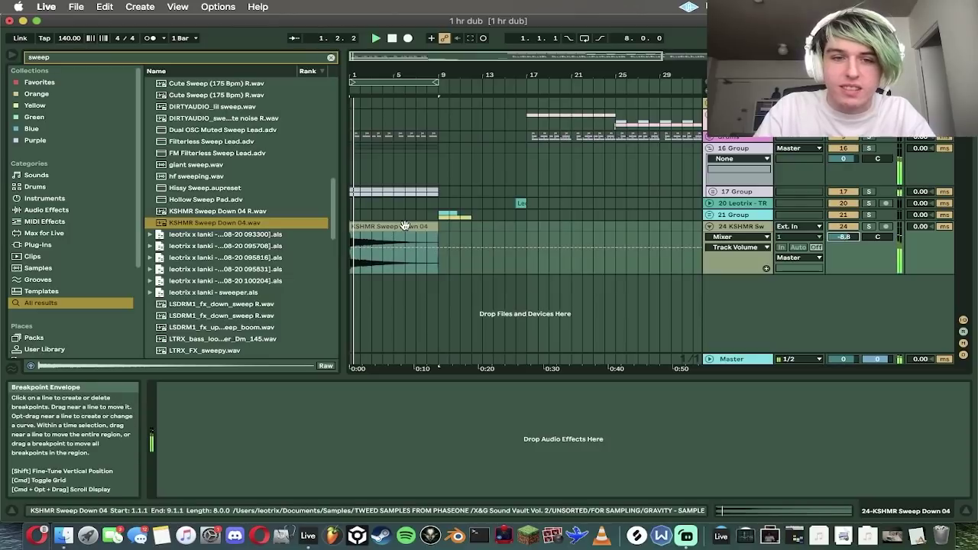
double_click(404, 226)
click(286, 312)
drag(844, 211, 843, 242)
key(space)
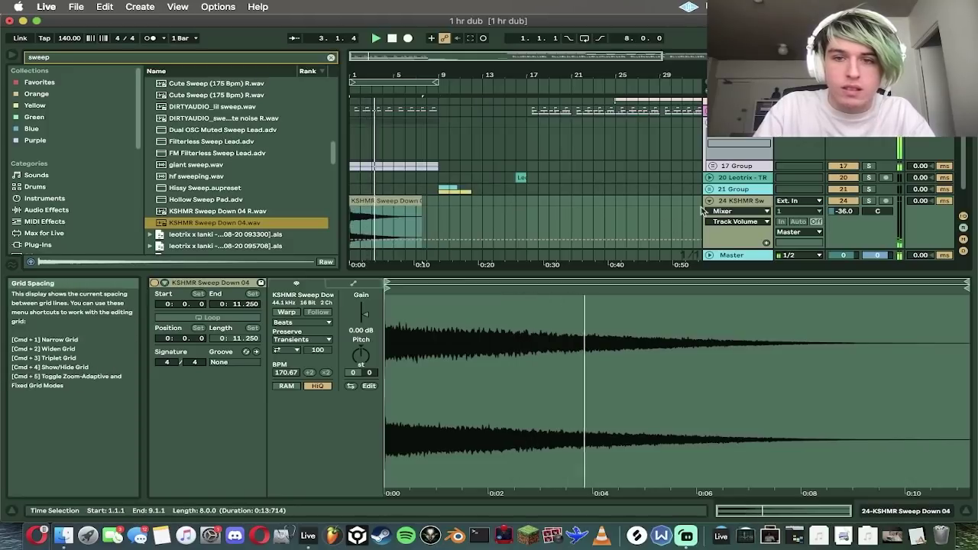
Step: Duplicate the sweep track and turn the copied clip into a reversed four-bar sweep from bar 5 to bar 9
key(super+d)
click(402, 201)
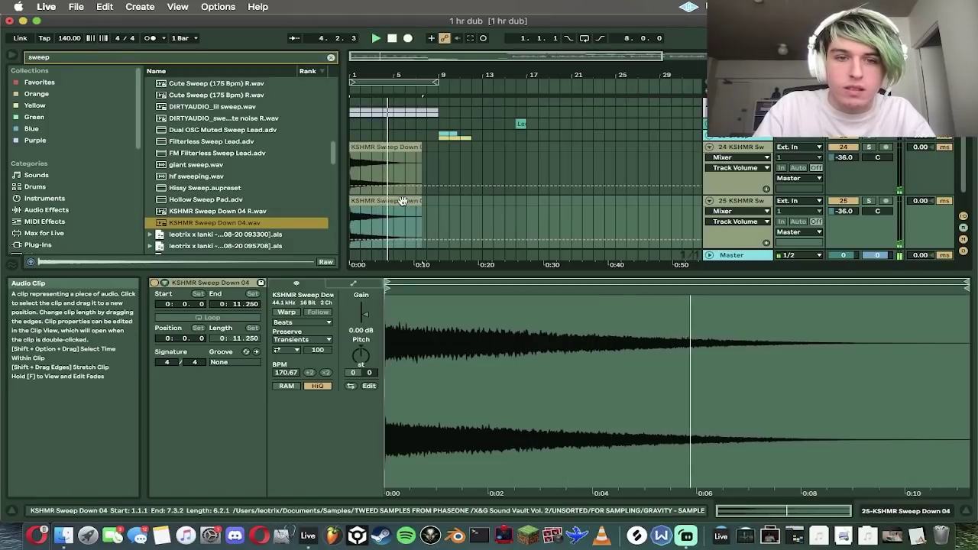
drag(421, 201, 394, 202)
key(super+x)
click(395, 204)
key(super+v)
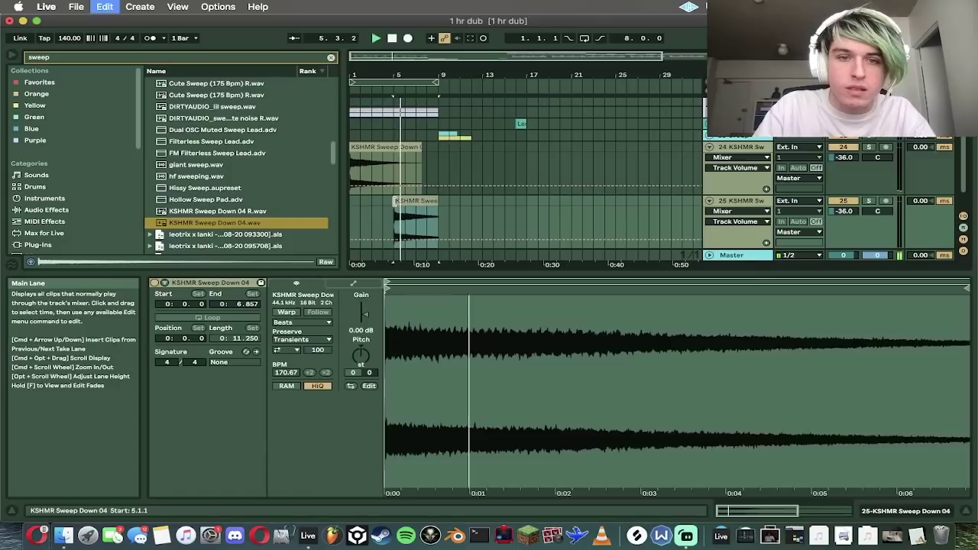
click(352, 387)
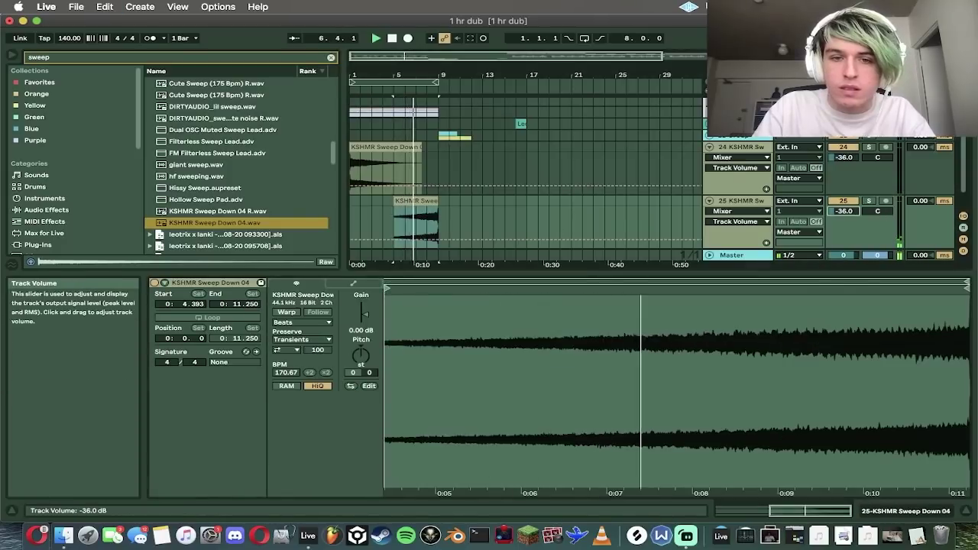
Step: Set the reversed sweep track's volume to -22.0 dB and extend the clip's start back to about bar 2
drag(844, 211, 843, 200)
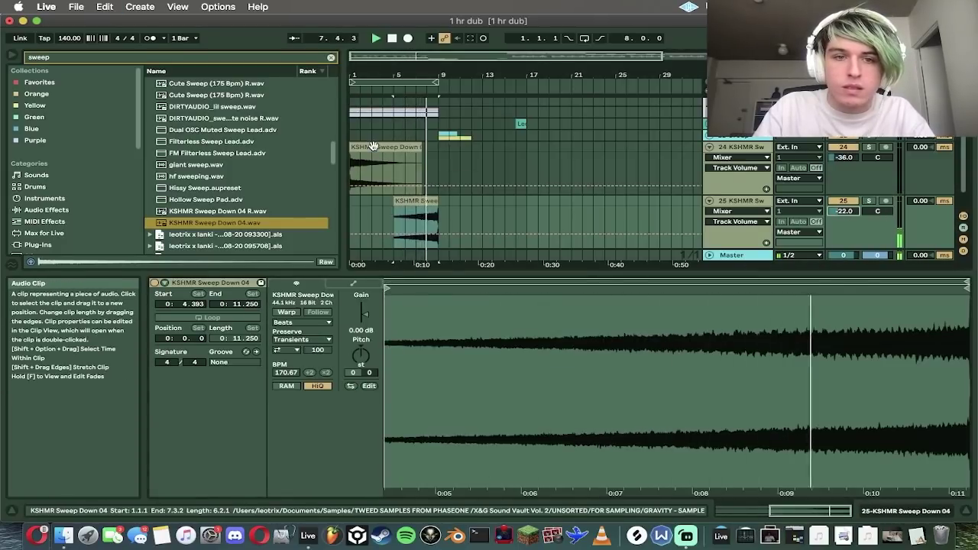
shift+click(371, 146)
drag(397, 202, 328, 203)
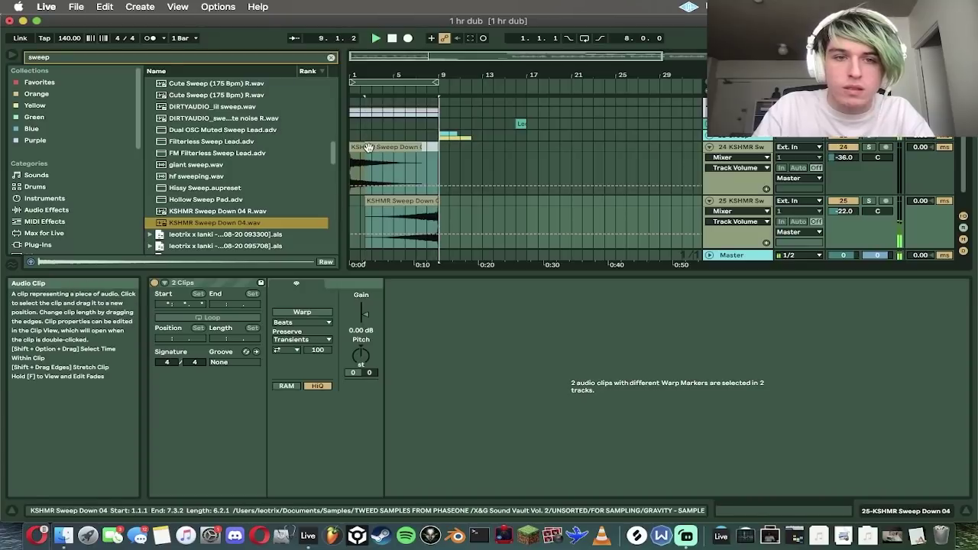
shift+click(369, 147)
Step: Play the transition into bar 9 and raise the reversed sweep track's volume to -9.2 dB
key(space)
click(428, 223)
key(space)
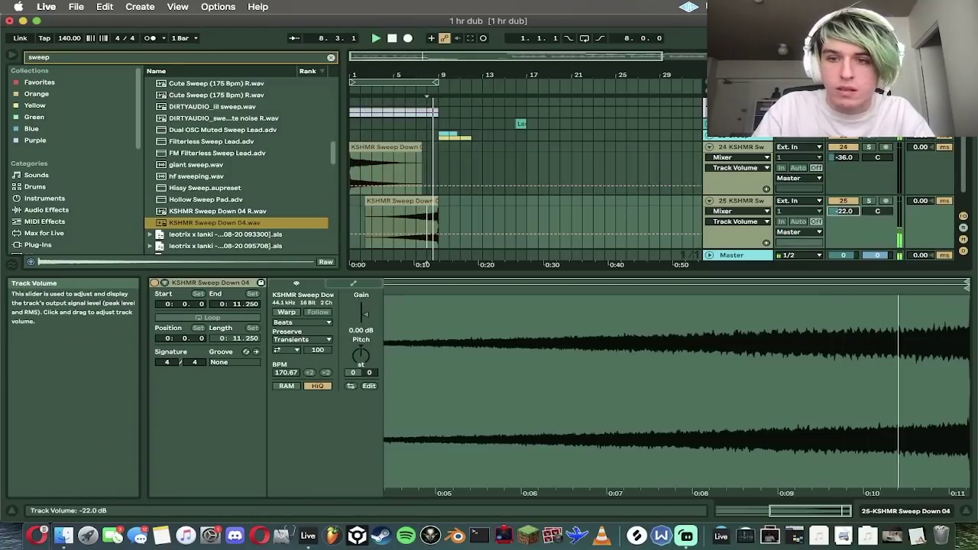
key(space)
key(space)
drag(844, 211, 843, 201)
click(918, 513)
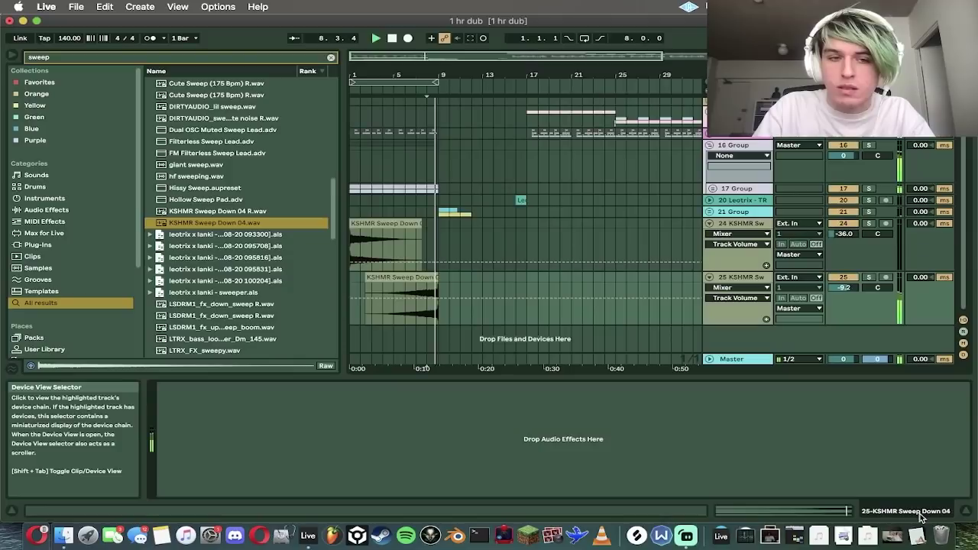
Step: Duplicate the eight-bar section with both sweep clips so the copies span bars 9 to 17
click(362, 221)
shift+click(405, 278)
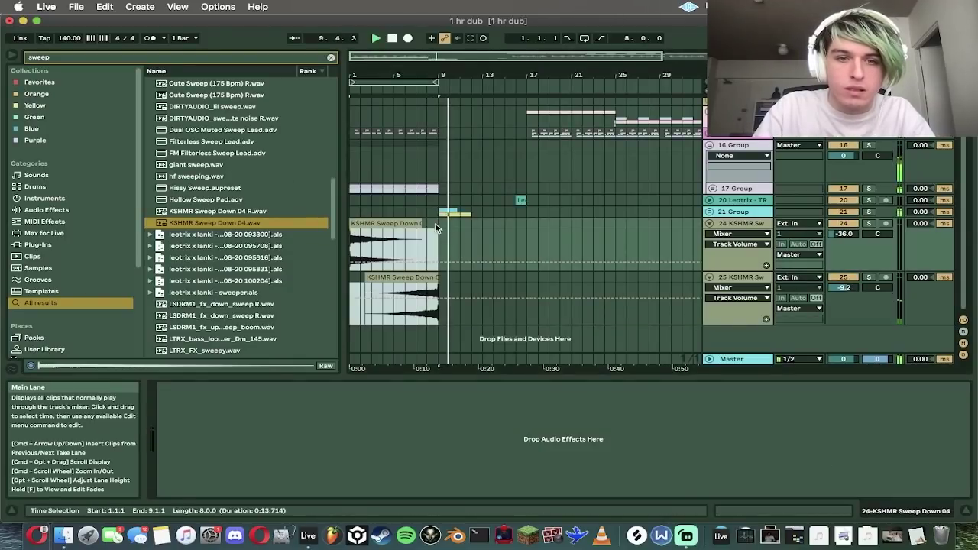
drag(435, 224, 281, 300)
key(super+d)
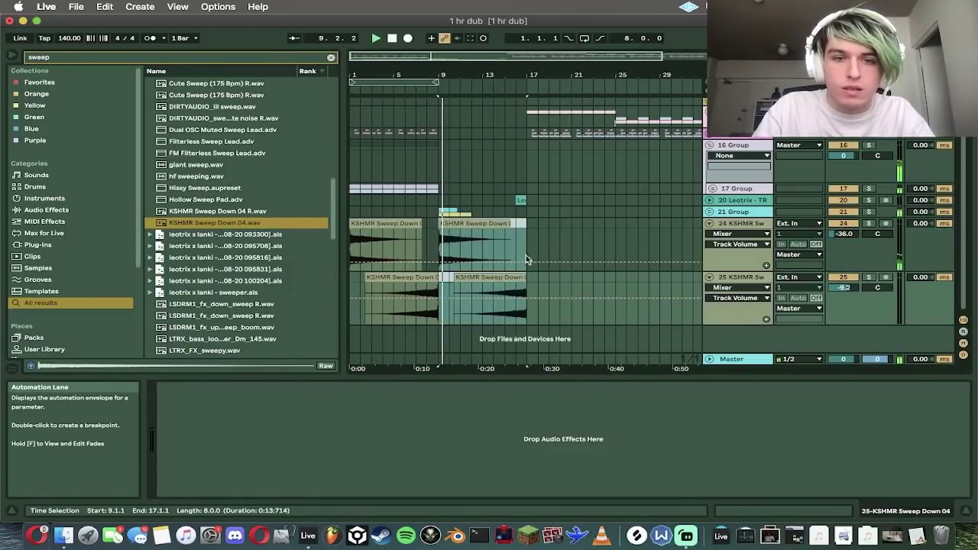
Step: Move the copied reversed sweep so it ends at bar 16, and fold both sweep tracks
click(506, 280)
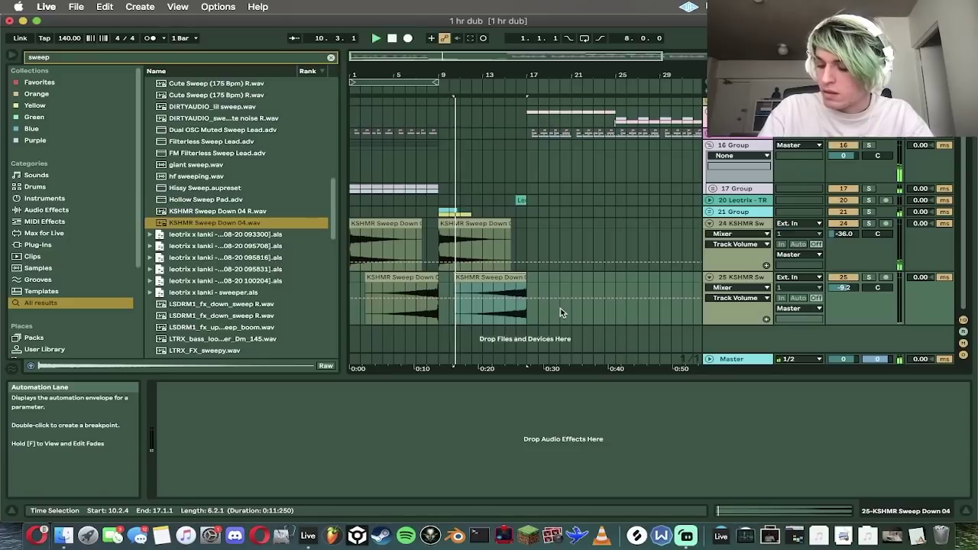
click(514, 320)
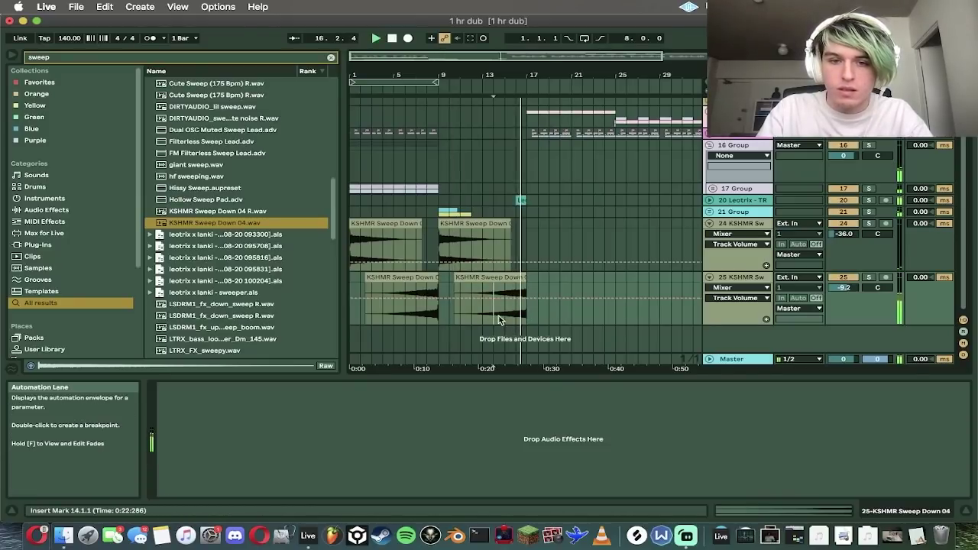
key(space)
drag(520, 278, 517, 277)
click(502, 320)
key(space)
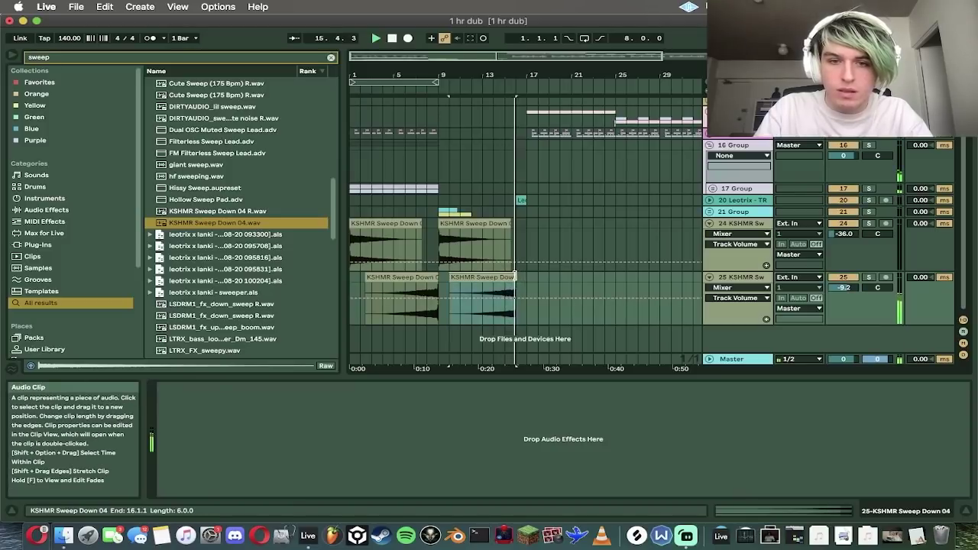
click(709, 223)
click(710, 238)
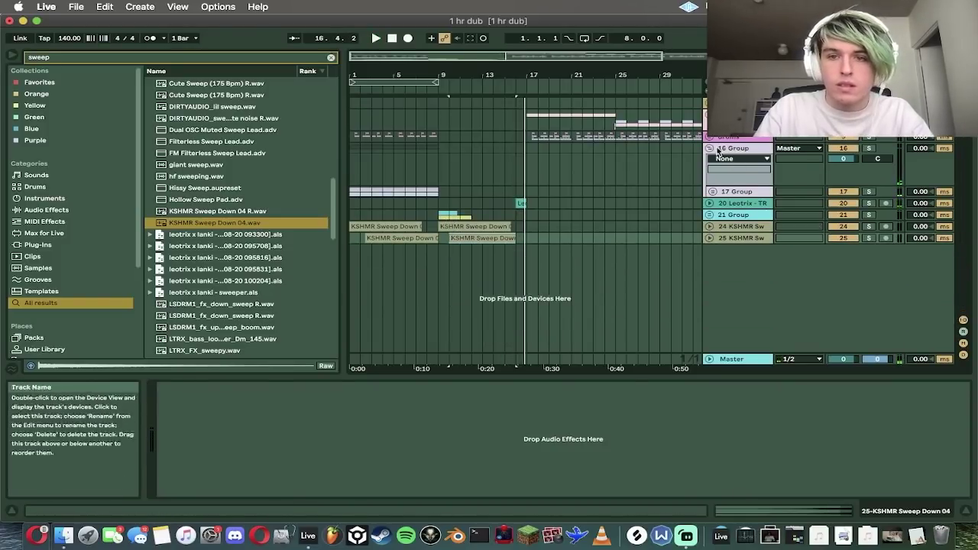
Step: Play the transition into bar 17 and remove the part of the Leotrix clip from 16.1.1 to 16.3.1
drag(606, 56, 606, 65)
drag(517, 75, 459, 134)
click(445, 228)
key(space)
drag(445, 231, 421, 192)
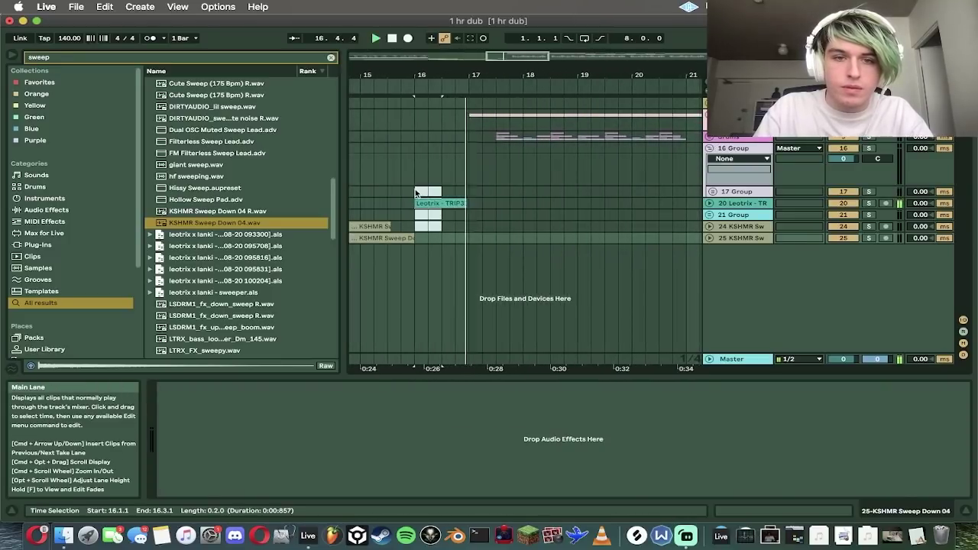
Step: Repeat a short slice from the start of the remaining Leotrix clip every eighth note from 16.1.1 to 16.3.1
click(447, 183)
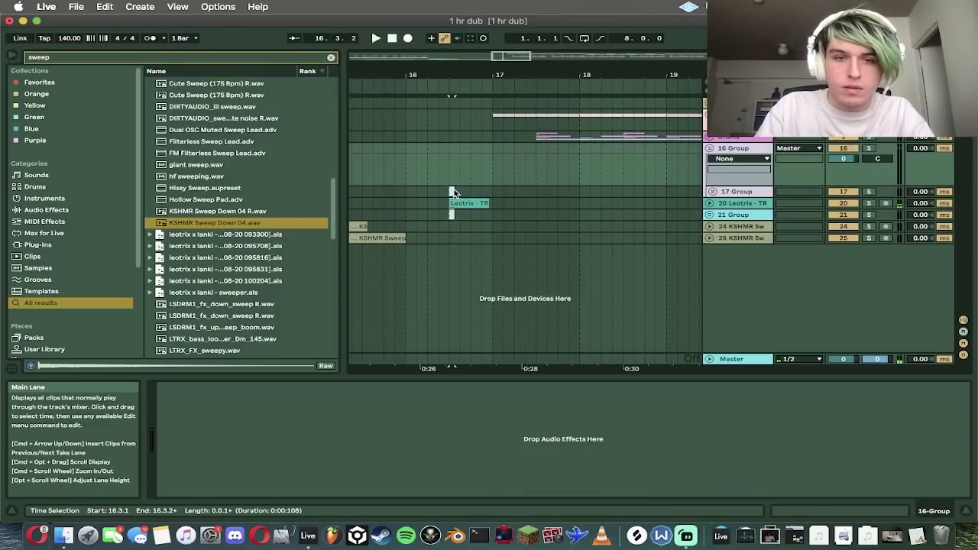
click(453, 189)
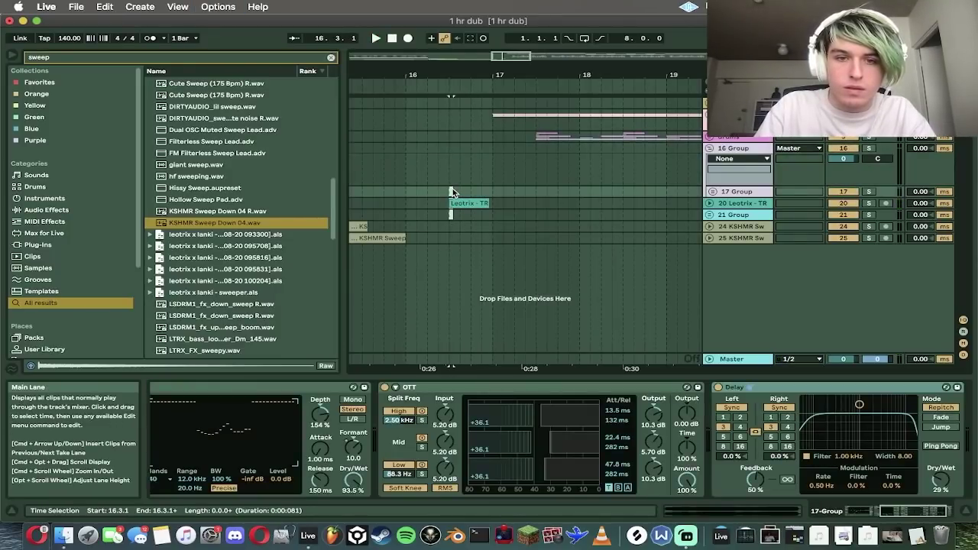
click(407, 192)
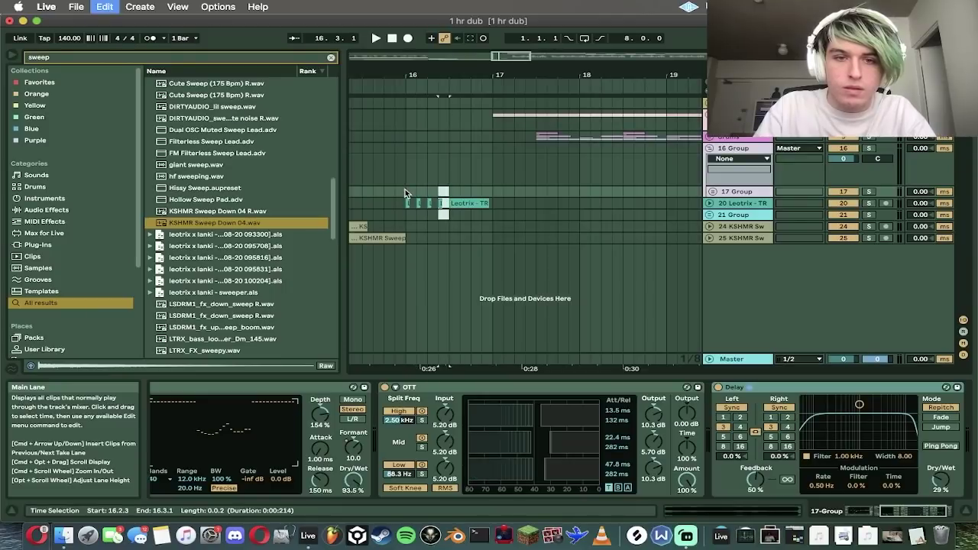
Step: Play the transition from before bar 16 into the drop to review the stuttered vocal slices
key(space)
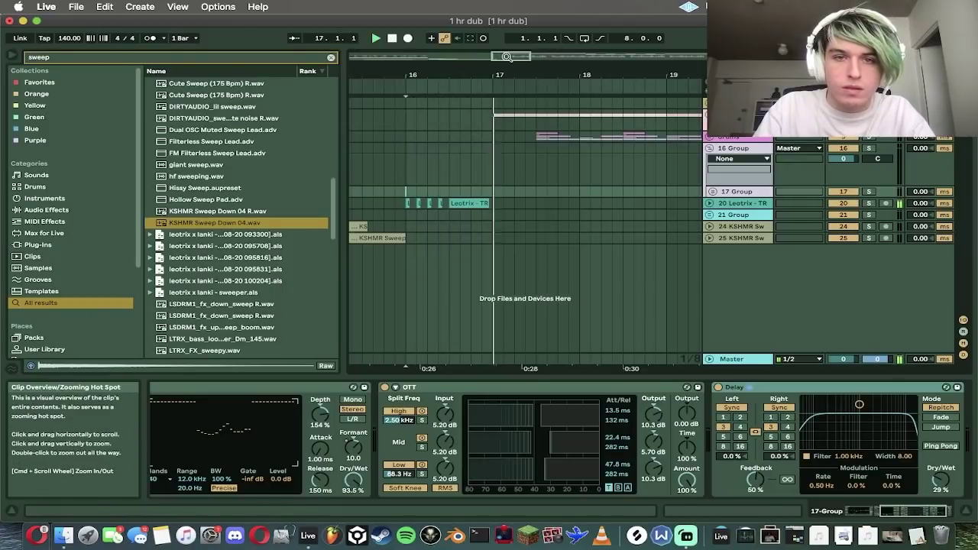
click(366, 186)
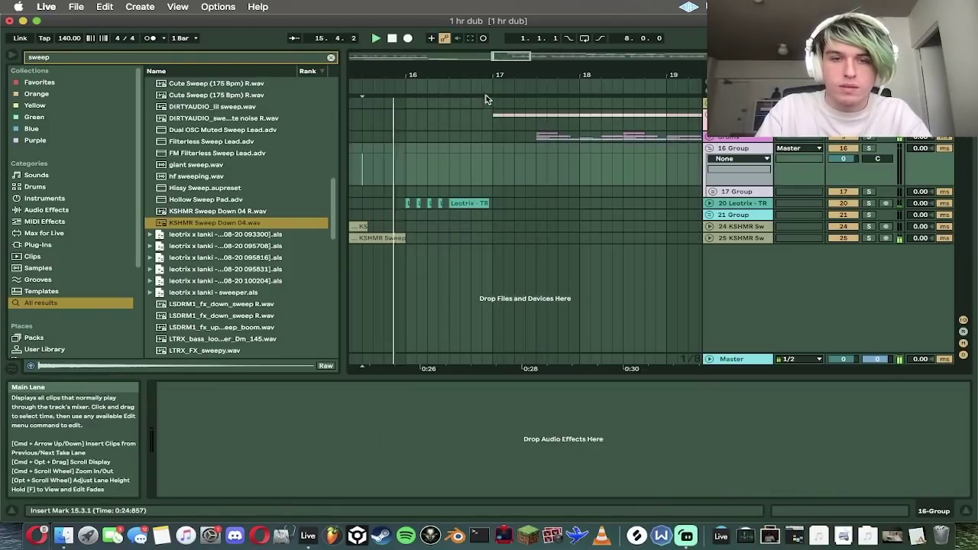
drag(510, 57, 498, 60)
key(space)
Step: Rearrange the Leotrix vocal stutter into three sixteenth-note slices from 16.1.1 and duplicate the group at 16.2.1
click(566, 204)
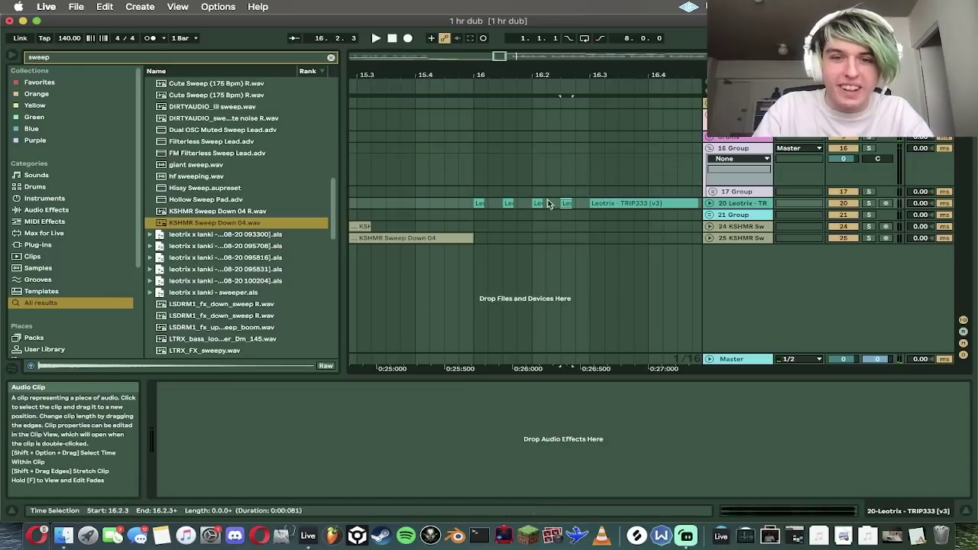
shift+click(536, 203)
click(502, 201)
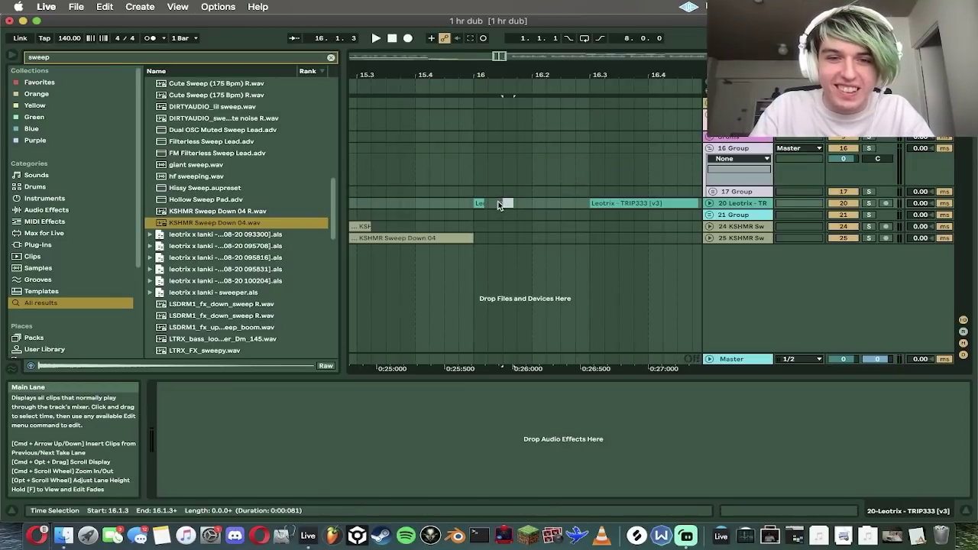
key(super+v)
click(504, 204)
key(super+v)
drag(530, 204, 480, 205)
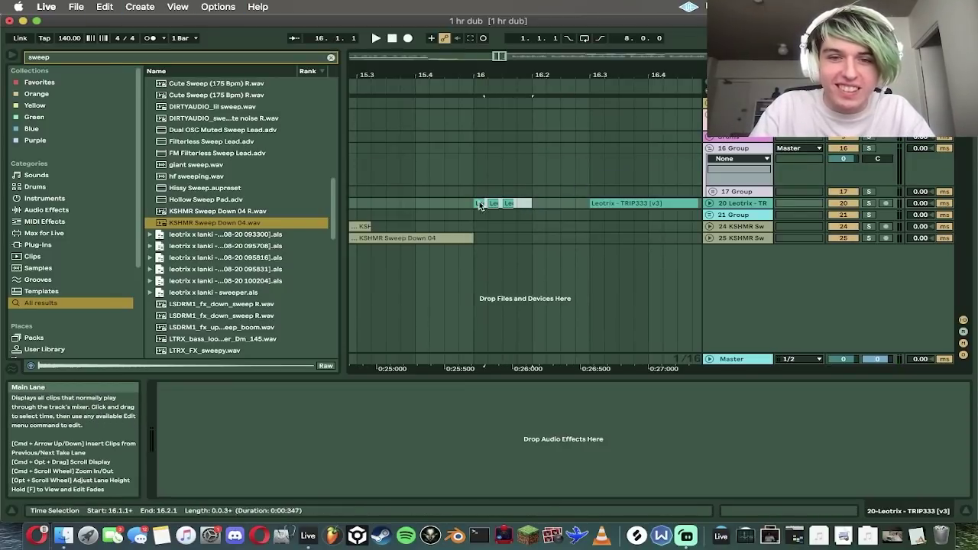
key(super+d)
Step: Play the rearranged vocal stutter from bar 16 into the drop at bar 17
key(space)
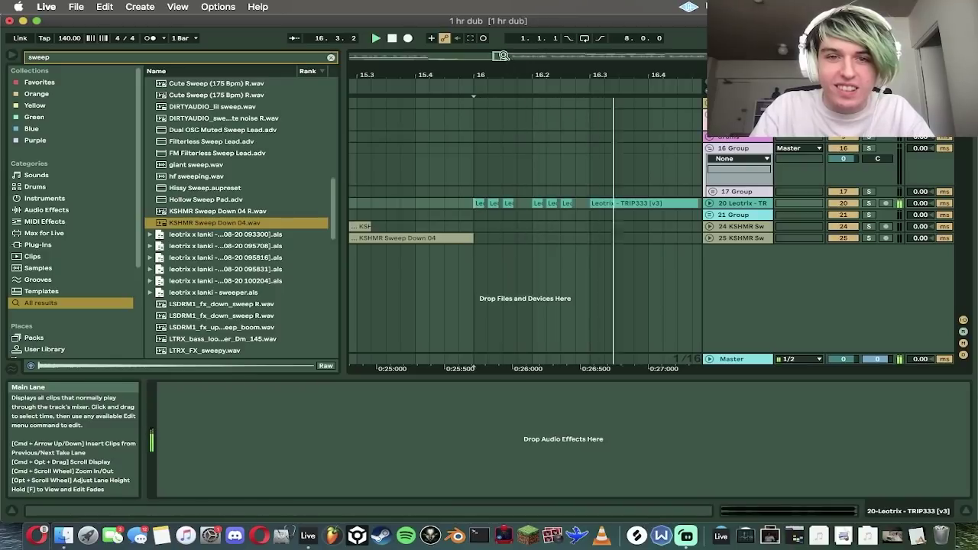
drag(502, 56, 501, 18)
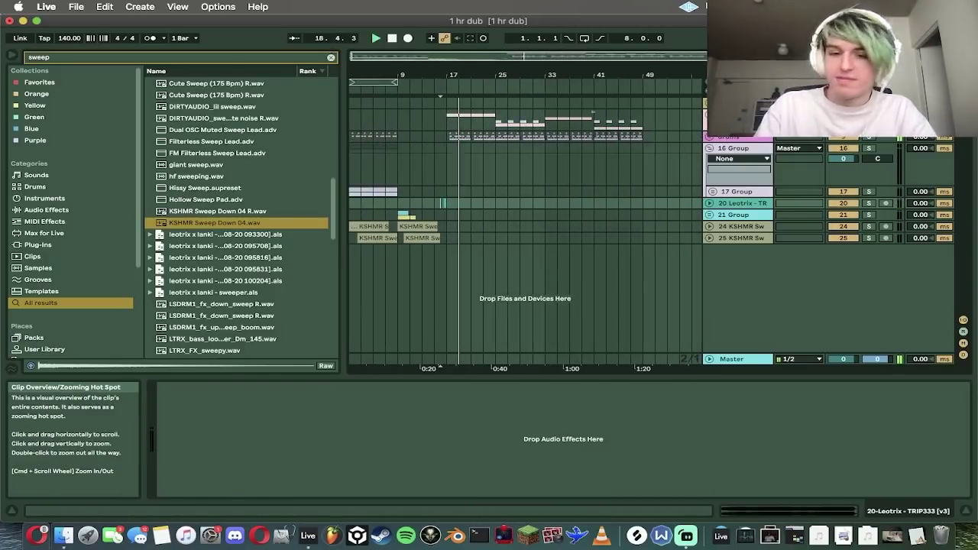
key(space)
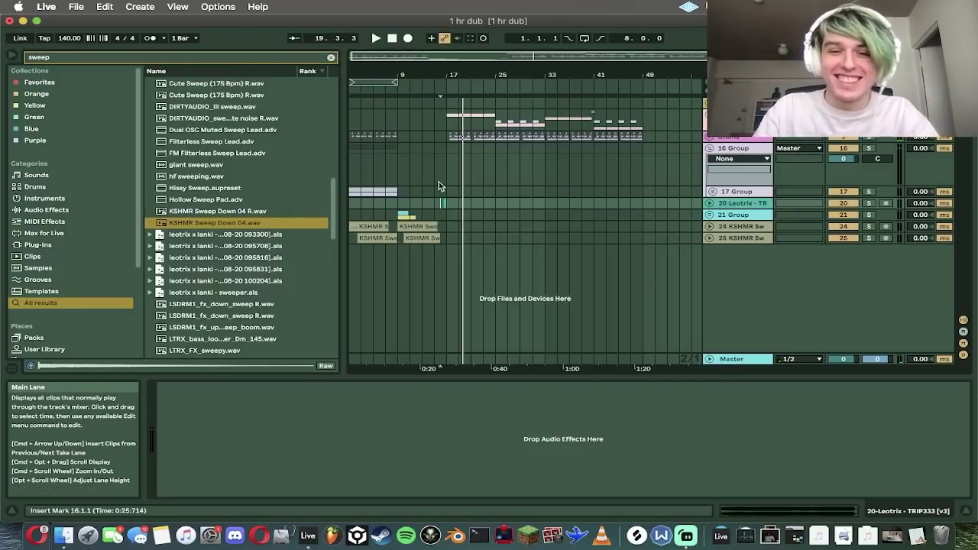
click(427, 215)
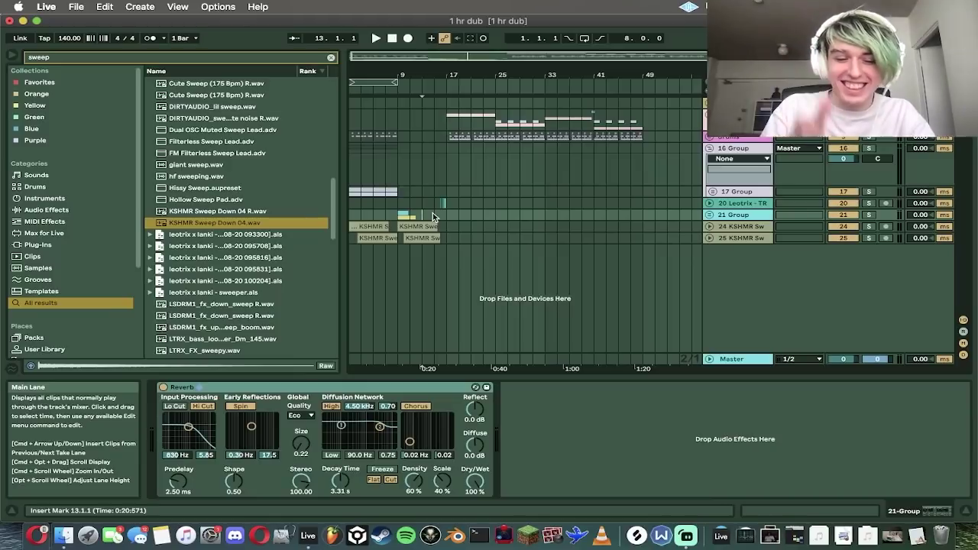
click(441, 214)
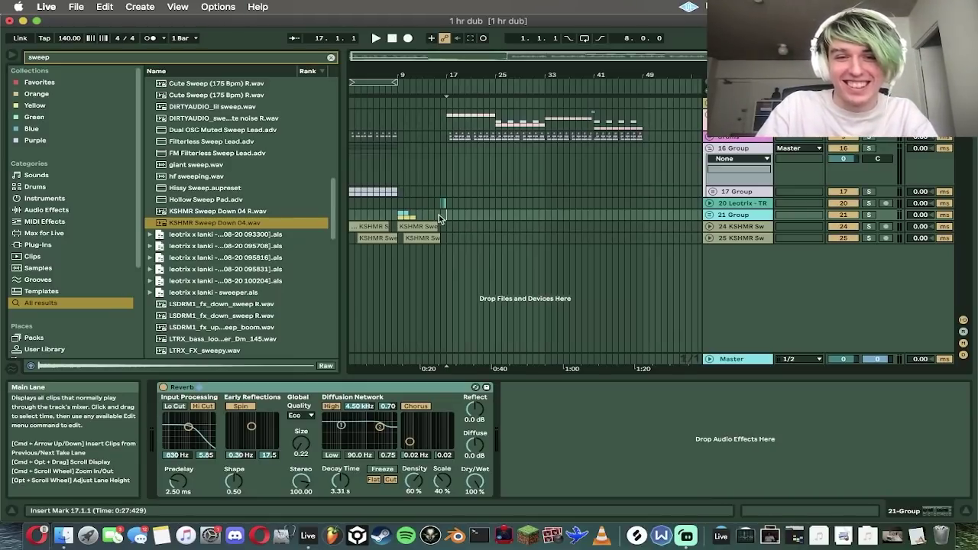
key(space)
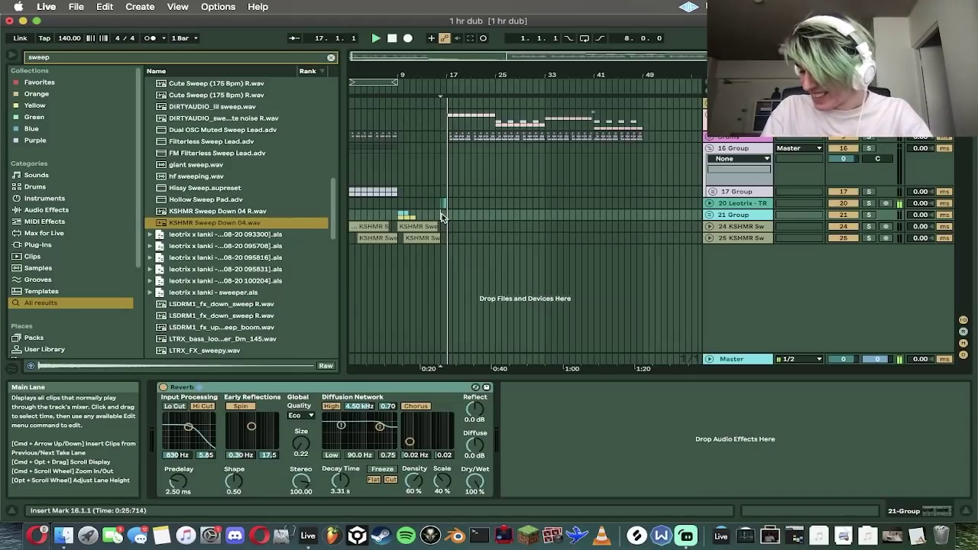
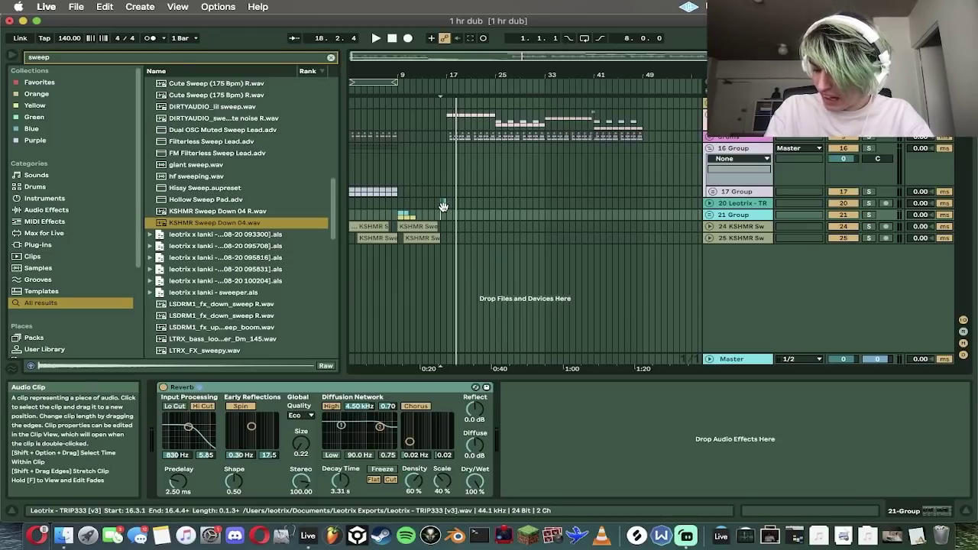
Step: Play the build-up section from bar 10 to check the sweeps and impact
click(450, 148)
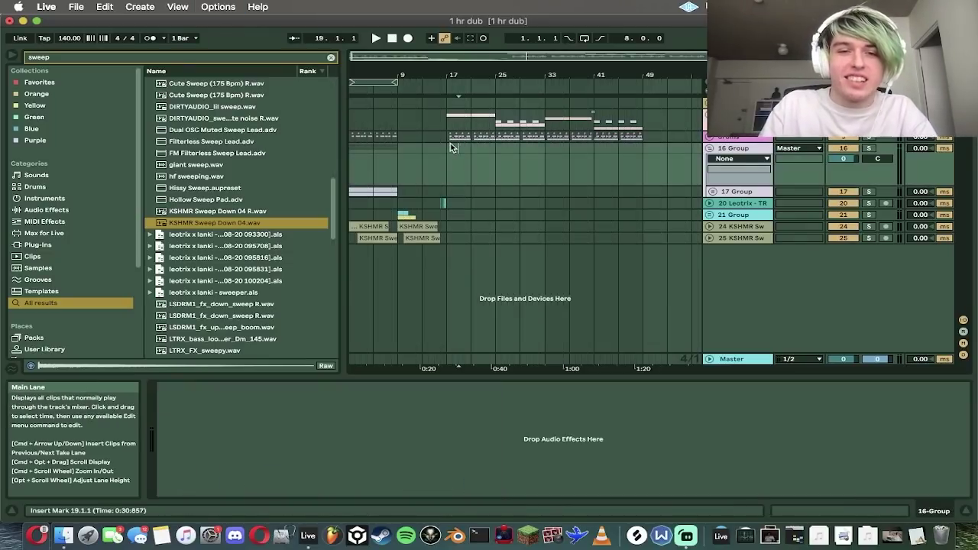
drag(451, 148, 150, 190)
key(space)
click(409, 270)
key(space)
key(space)
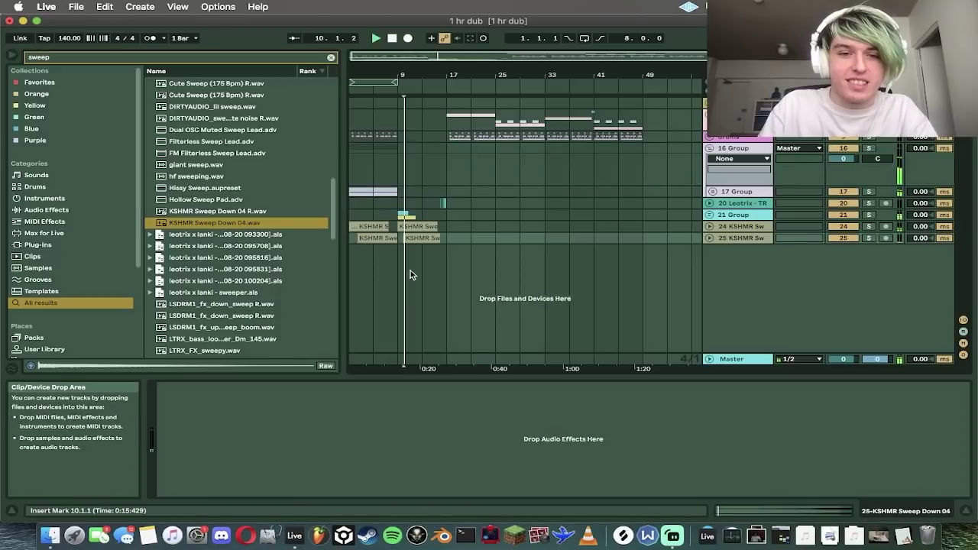
Step: Add an Operator instrument on a new MIDI track and set oscillator A's waveform to Saw D
click(399, 261)
click(45, 198)
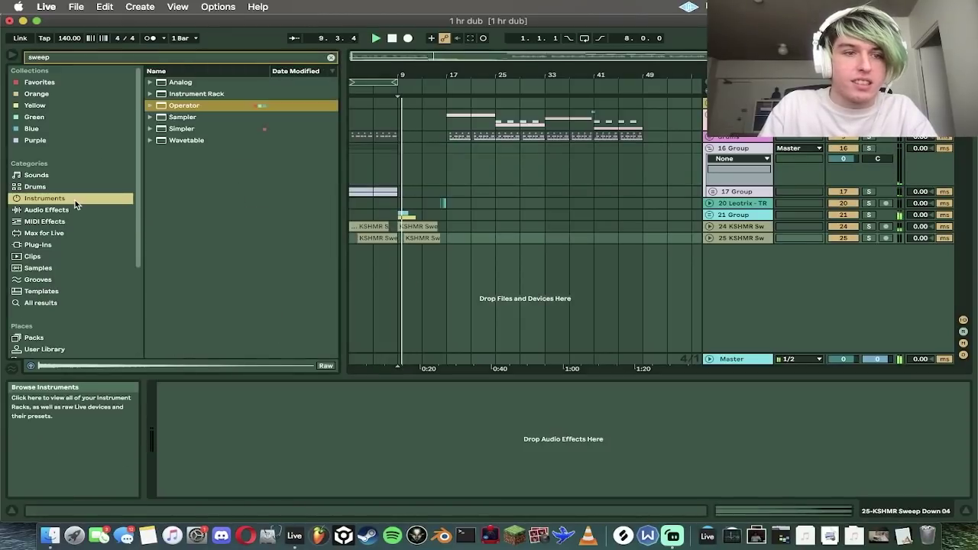
click(257, 103)
drag(181, 109, 404, 284)
click(442, 451)
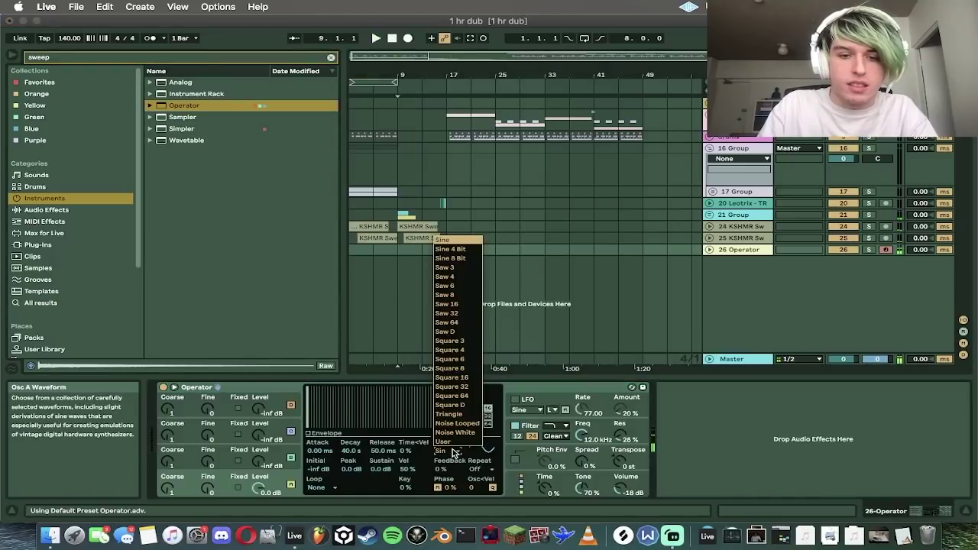
click(457, 327)
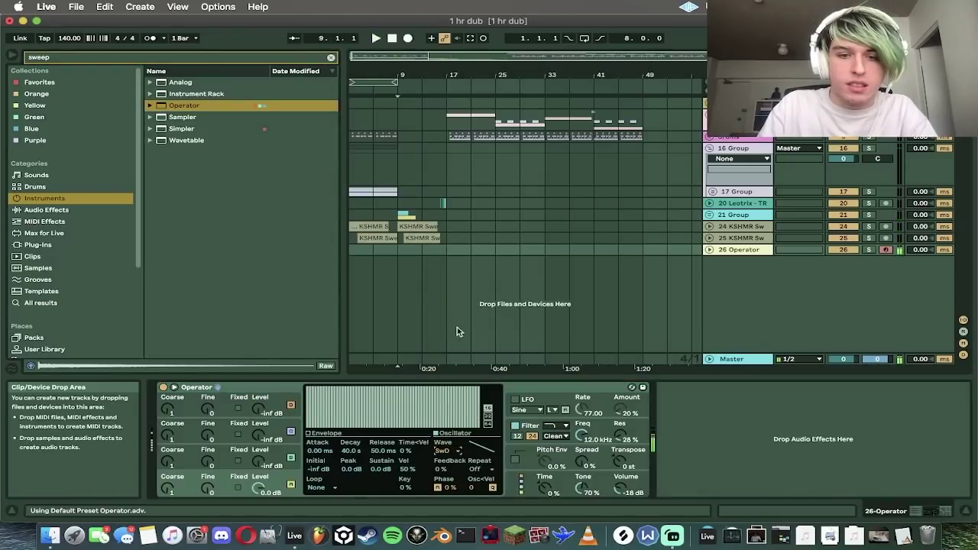
Step: Create a MIDI clip spanning bars 9 to 17 on the Operator track and place a D2 sixteenth note at its start
double_click(417, 249)
scroll(518, 444, down, 5)
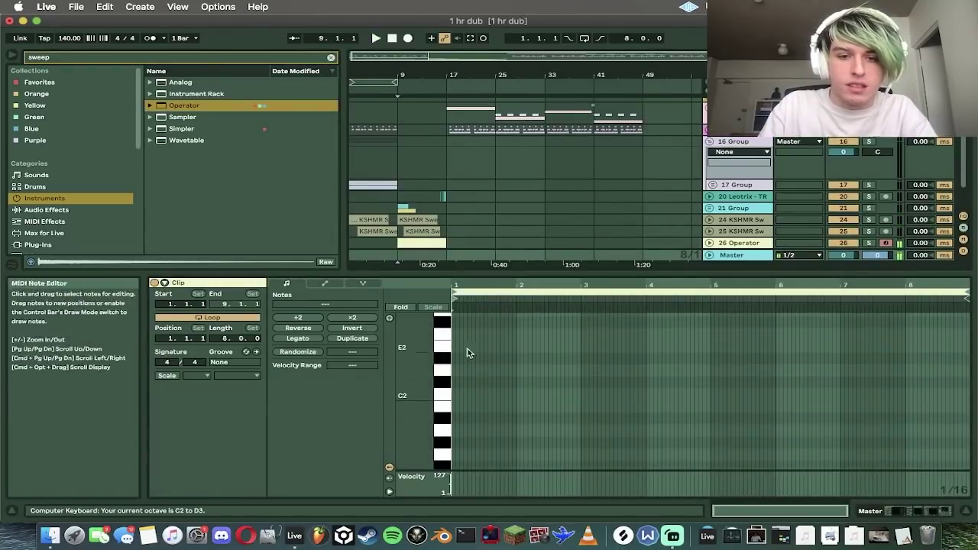
double_click(453, 370)
click(301, 341)
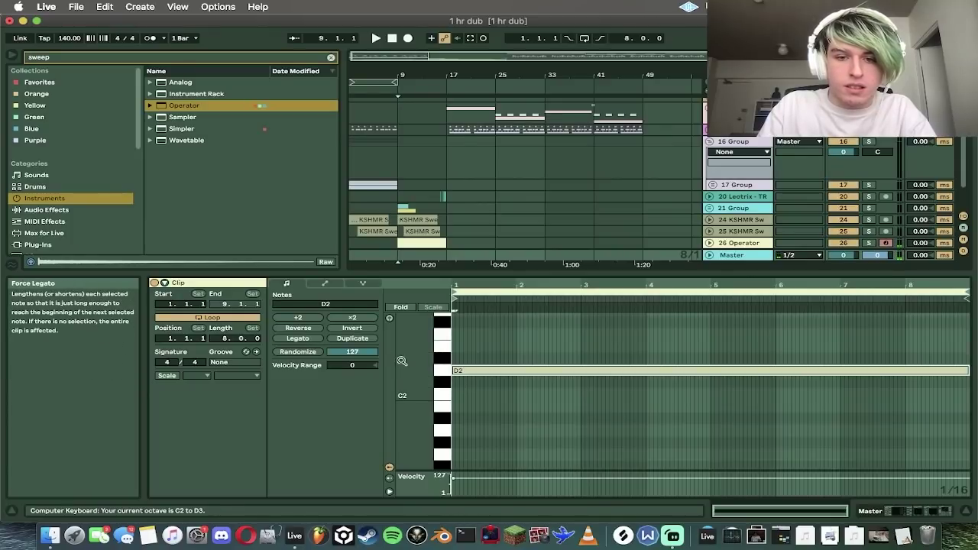
key(super+z)
Step: Repeat the D2 sixteenth note across the clip's first bar and loop that bar
key(super+d)
key(super+d)
key(super+d)
key(super+d)
key(super+d)
key(super+d)
key(super+d)
key(super+d)
key(super+d)
key(super+d)
key(super+d)
key(super+d)
key(super+d)
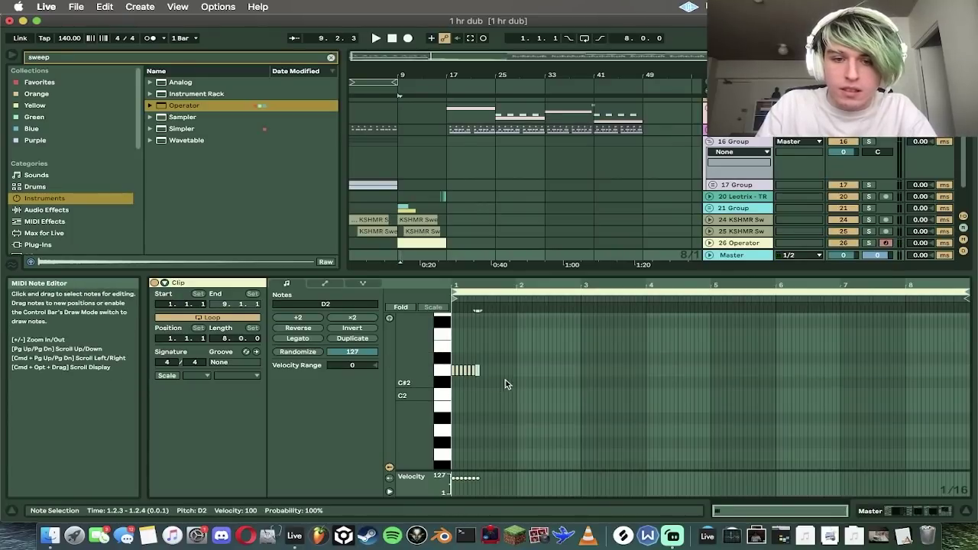
key(super+d)
key(super+d)
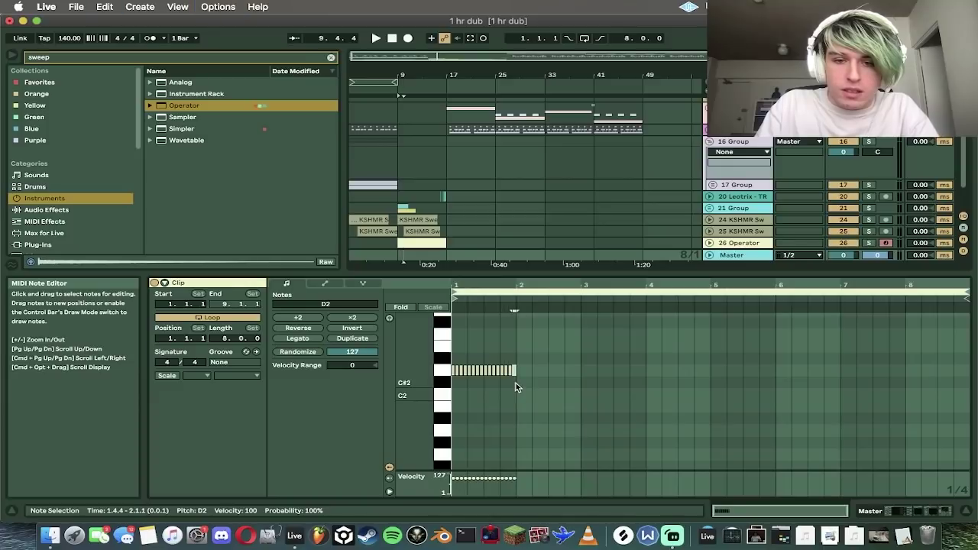
key(super+a)
key(super+l)
Step: Automate oscillator A's Fine tuning to rise from bar 9 to bar 17 and set oscillator B's level to 0.0 dB
key(space)
click(862, 506)
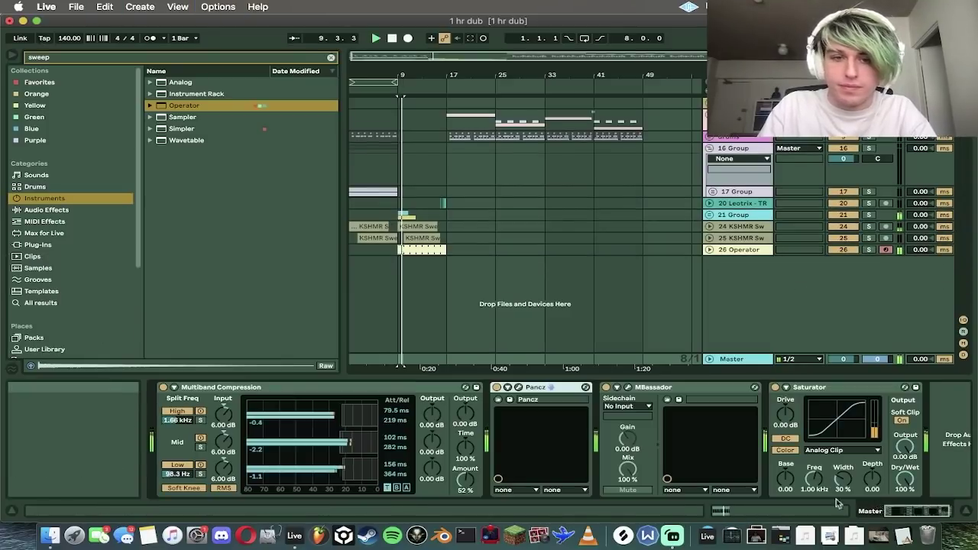
click(738, 251)
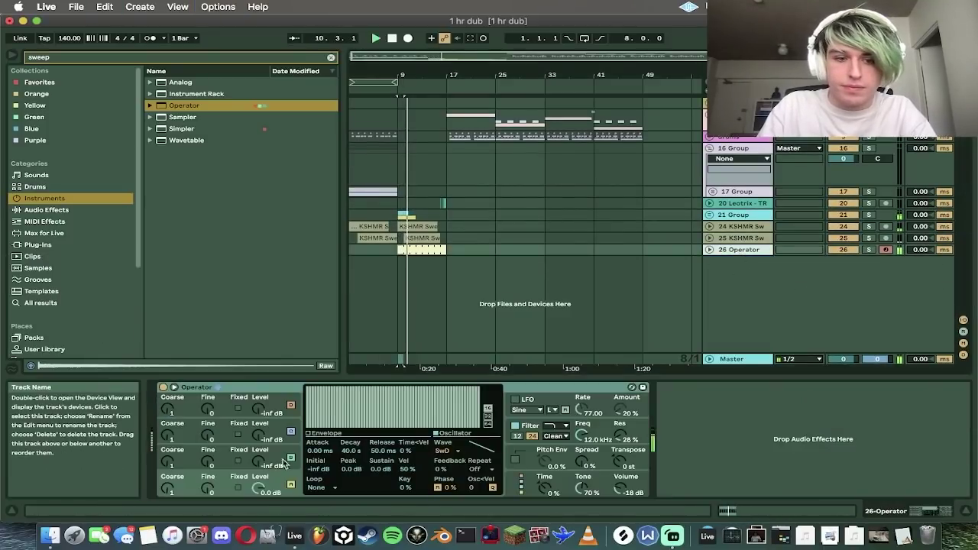
right_click(208, 488)
click(243, 437)
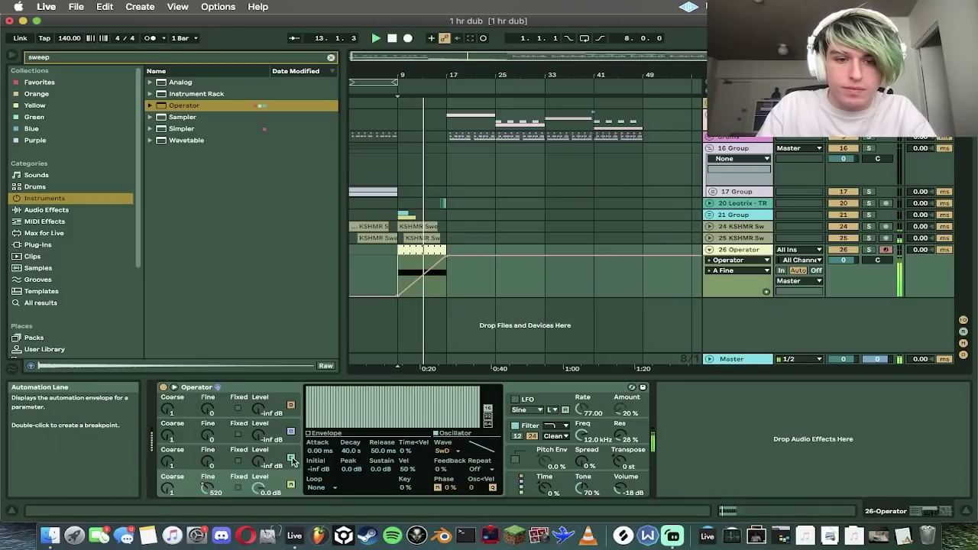
click(262, 463)
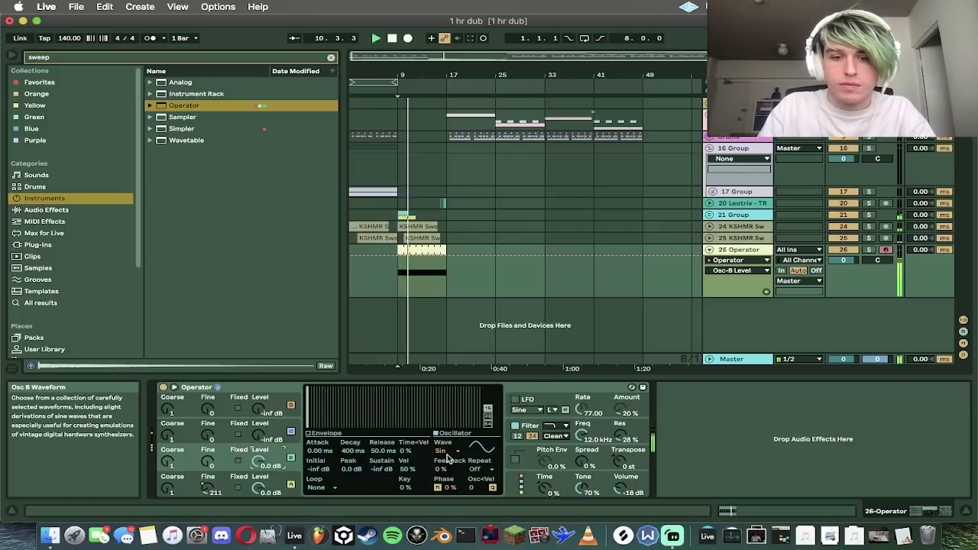
Step: Automate the Operator's filter frequency to rise from bar 9 to 18.5 kHz at bar 17
click(515, 427)
click(75, 211)
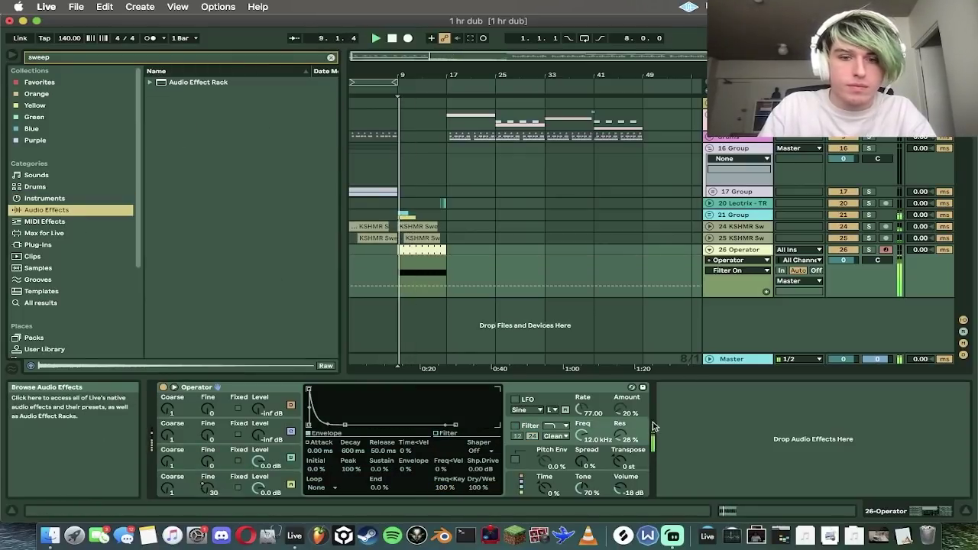
click(584, 436)
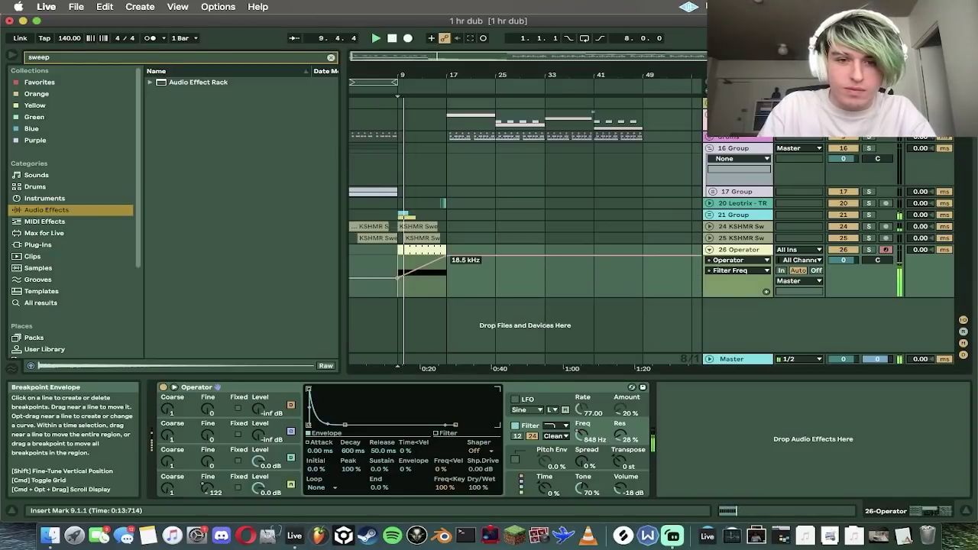
Step: Shorten the Operator clip and its filter frequency ramp to end at bar 16
click(330, 57)
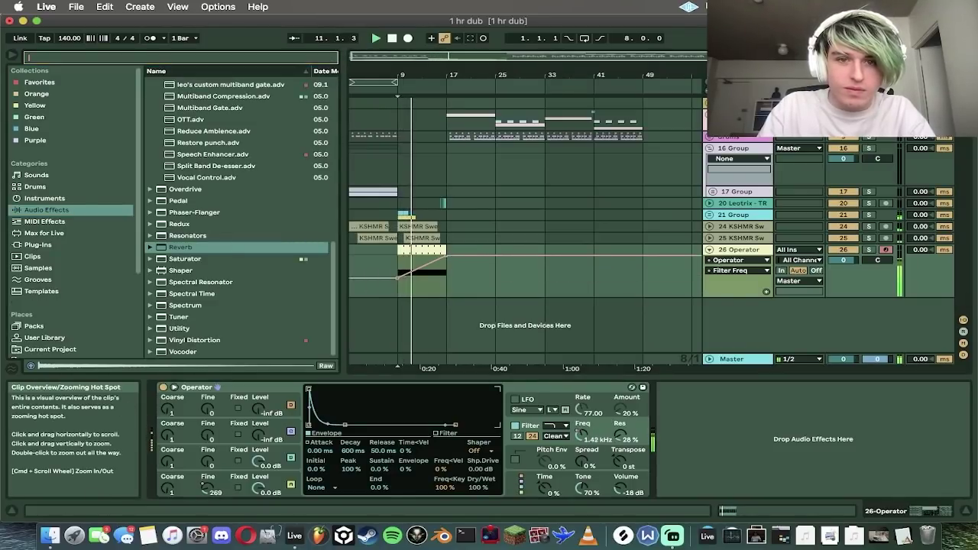
drag(437, 56, 437, 114)
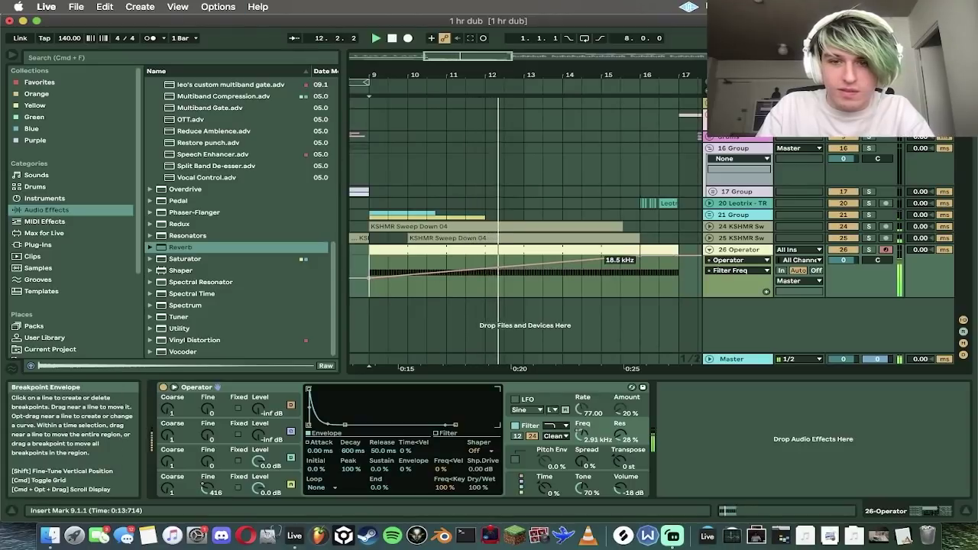
drag(678, 250, 640, 250)
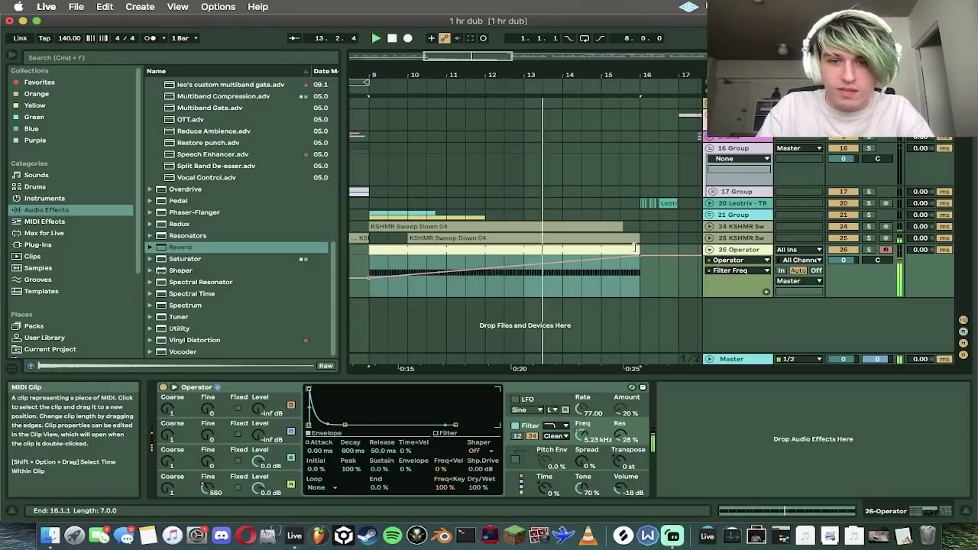
drag(490, 54, 489, 13)
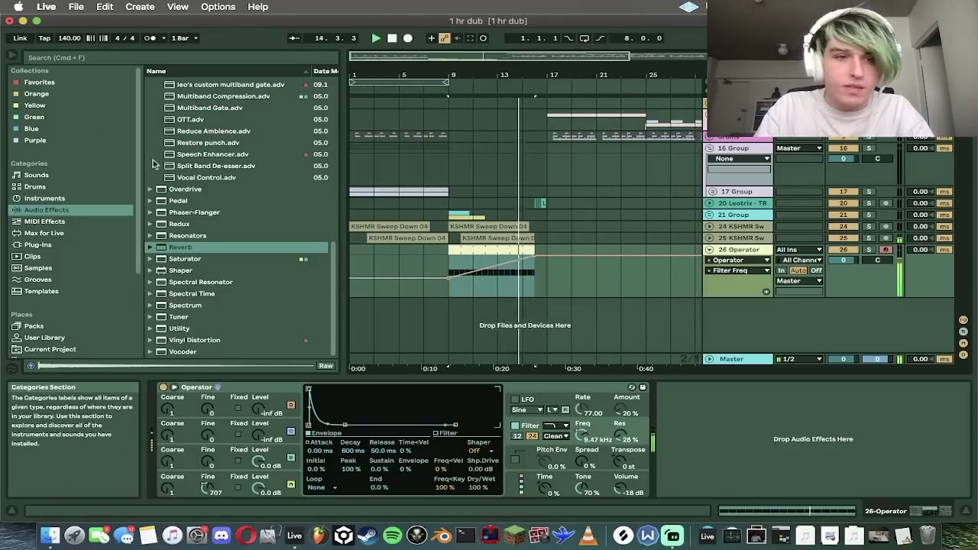
Step: Add EQ Three after Operator, turn off its low band and set FreqLow to about 144 Hz
scroll(151, 328, up, 10)
drag(183, 267, 808, 444)
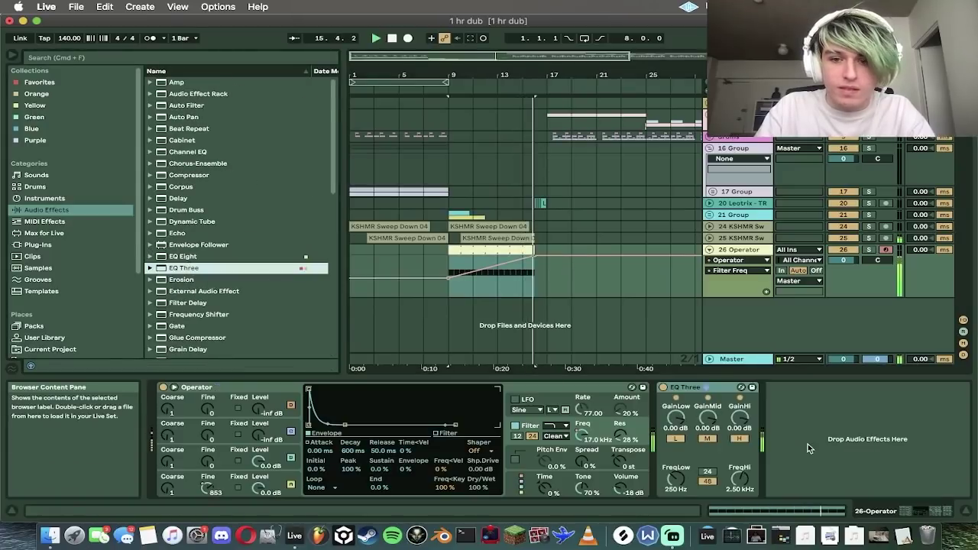
drag(676, 477, 676, 504)
key(space)
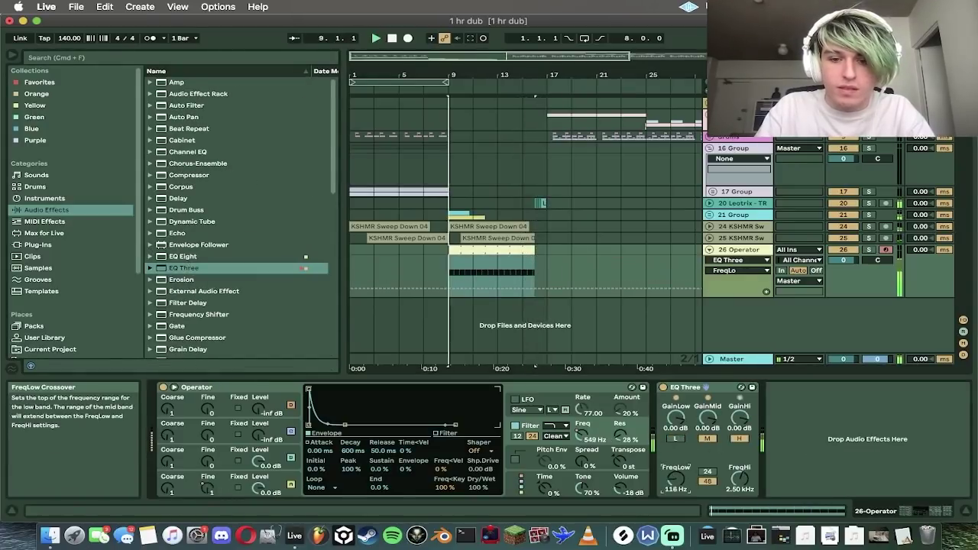
Step: Add a second Operator on a new MIDI track and insert an empty MIDI clip from bar 9 to bar 16
click(61, 198)
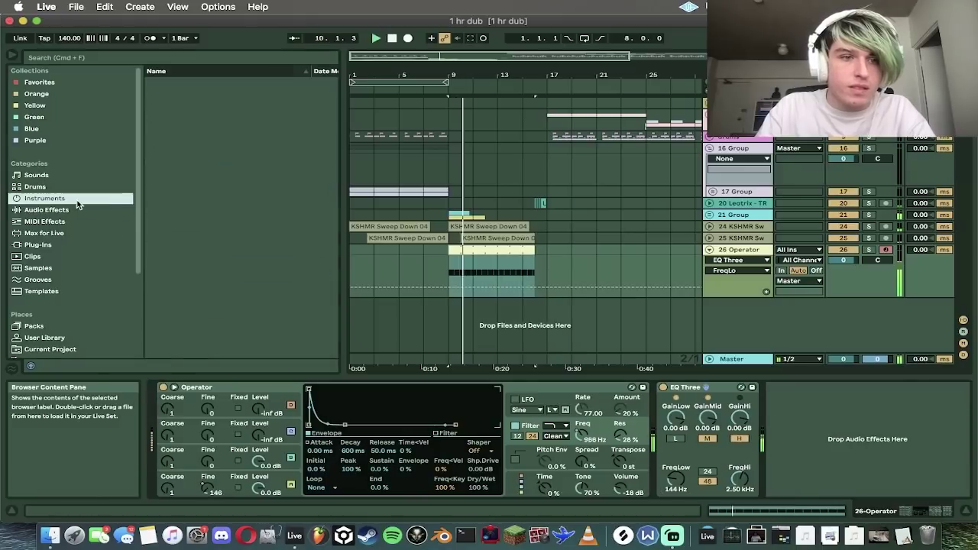
click(173, 177)
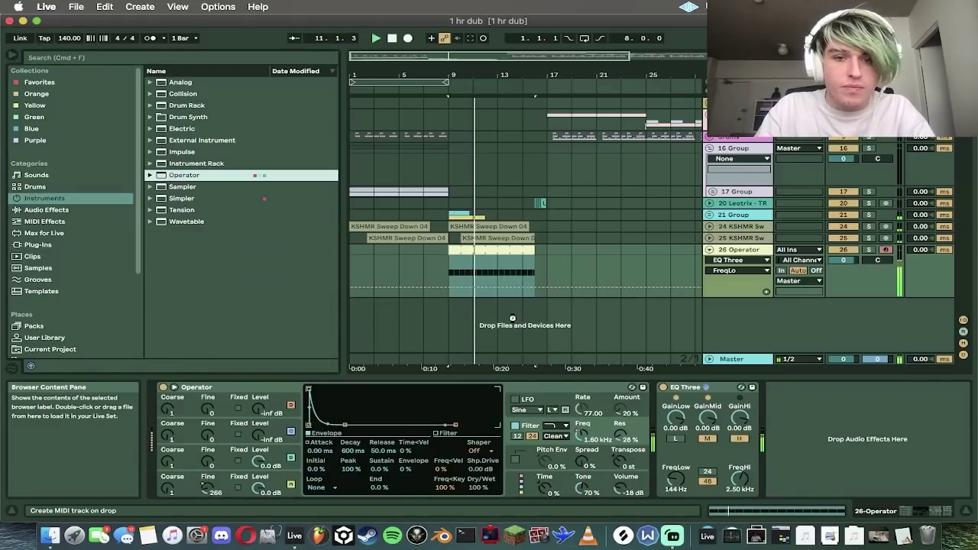
drag(512, 318, 517, 314)
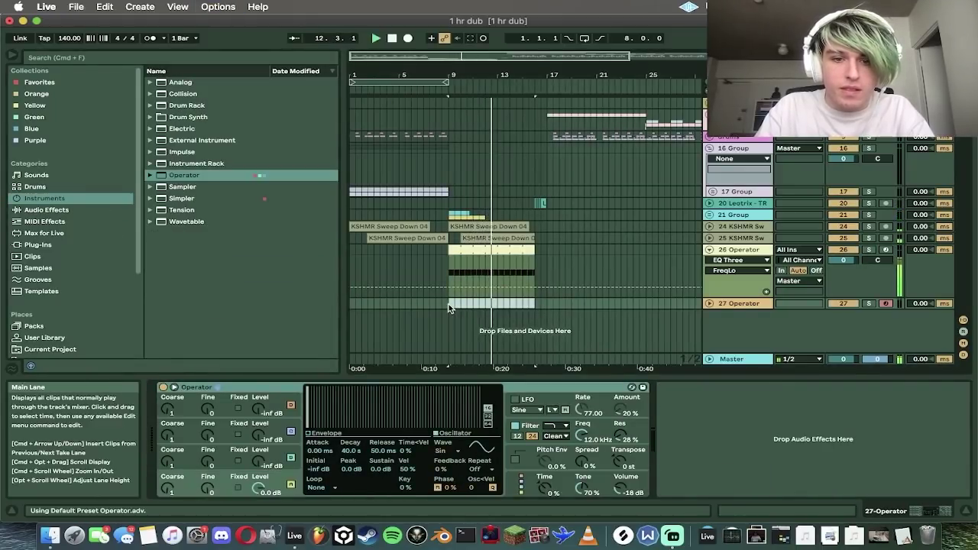
click(449, 307)
right_click(470, 307)
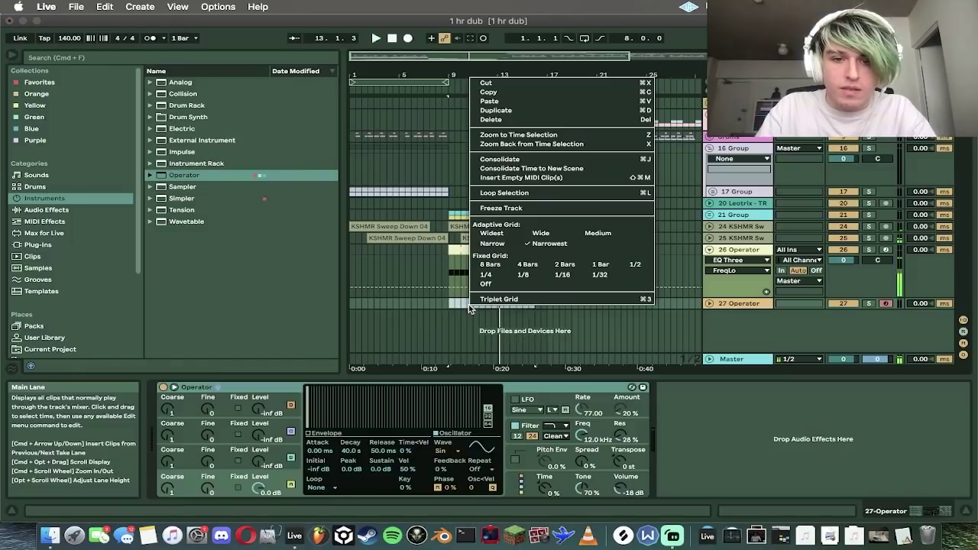
click(600, 177)
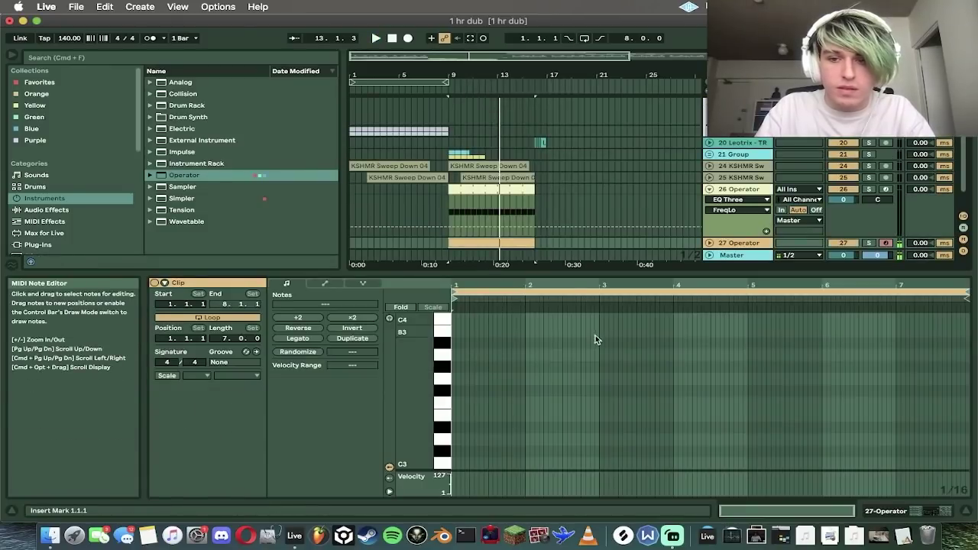
Step: Add a D0 note at the start of the new Operator clip and extend it across the clip with Legato
scroll(452, 386, down, 5)
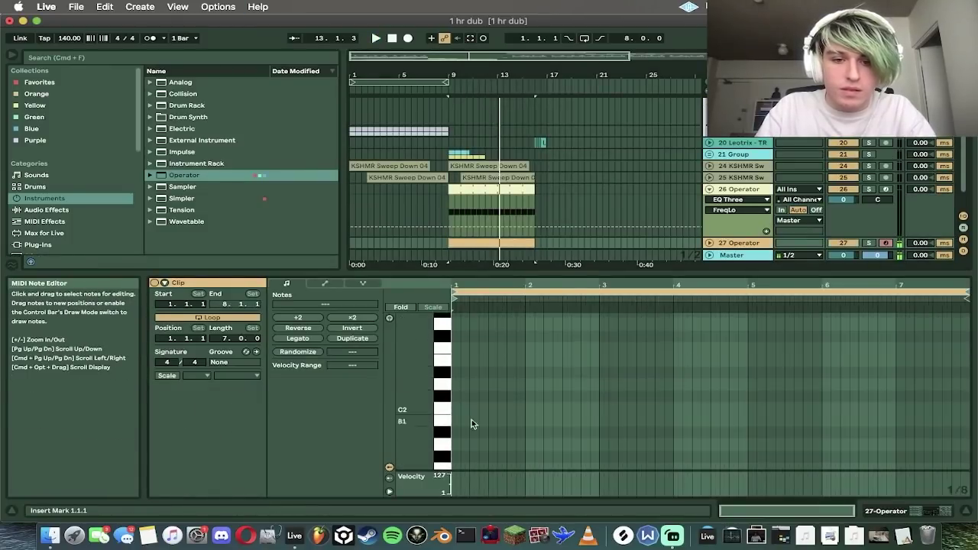
key(space)
scroll(472, 420, down, 5)
key(z)
double_click(458, 391)
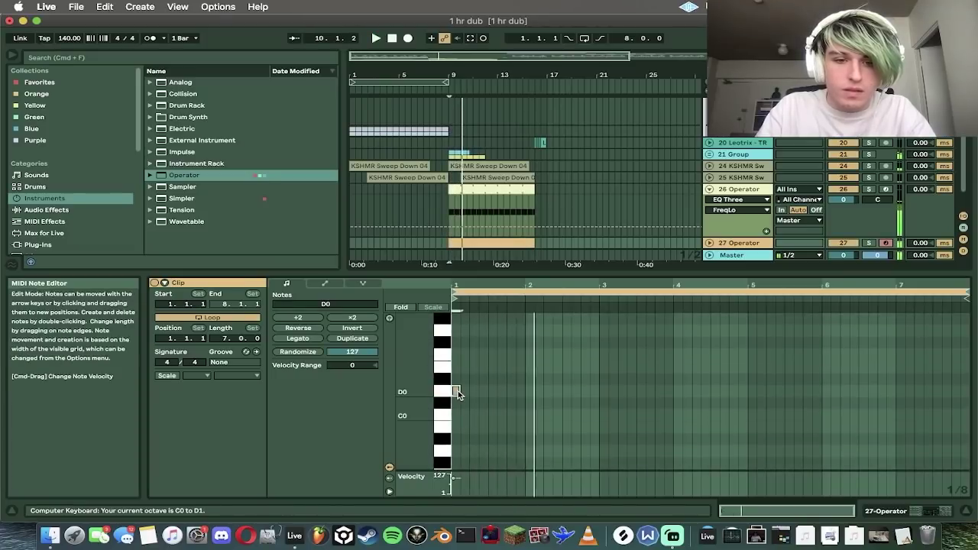
click(298, 338)
key(space)
Step: Automate the second Operator's oscillator A Fine tuning to rise from 0 at bar 13 to 1000 at bar 16, and fold both Operator tracks
click(928, 511)
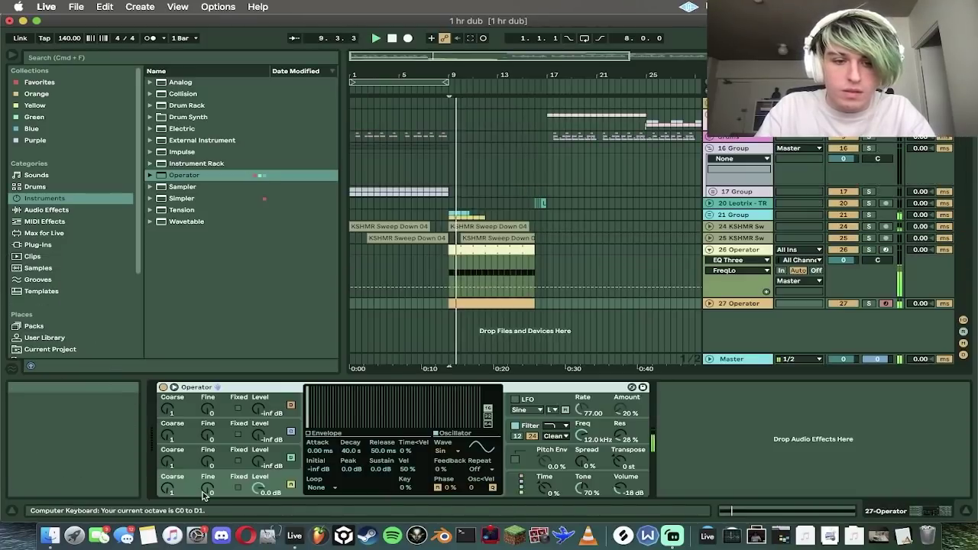
right_click(206, 489)
click(248, 437)
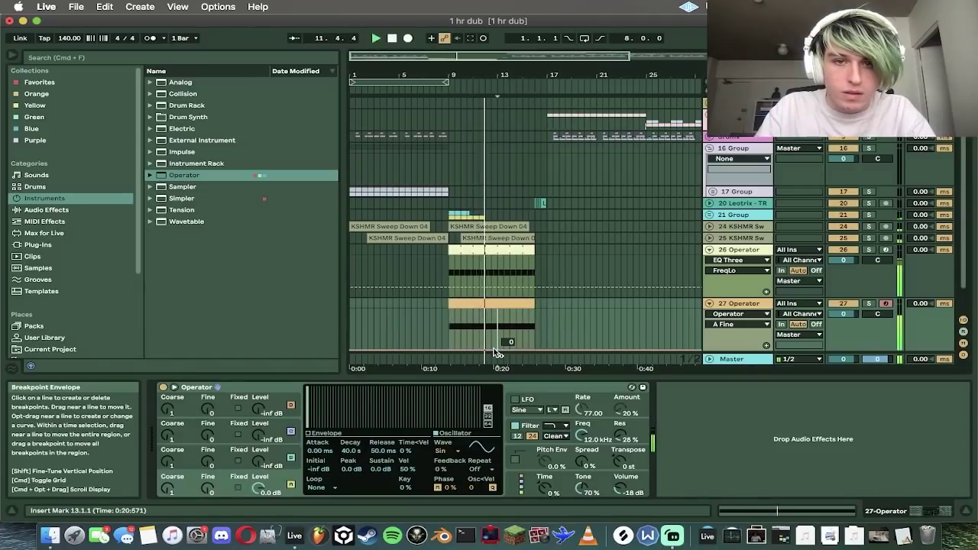
drag(495, 350, 538, 310)
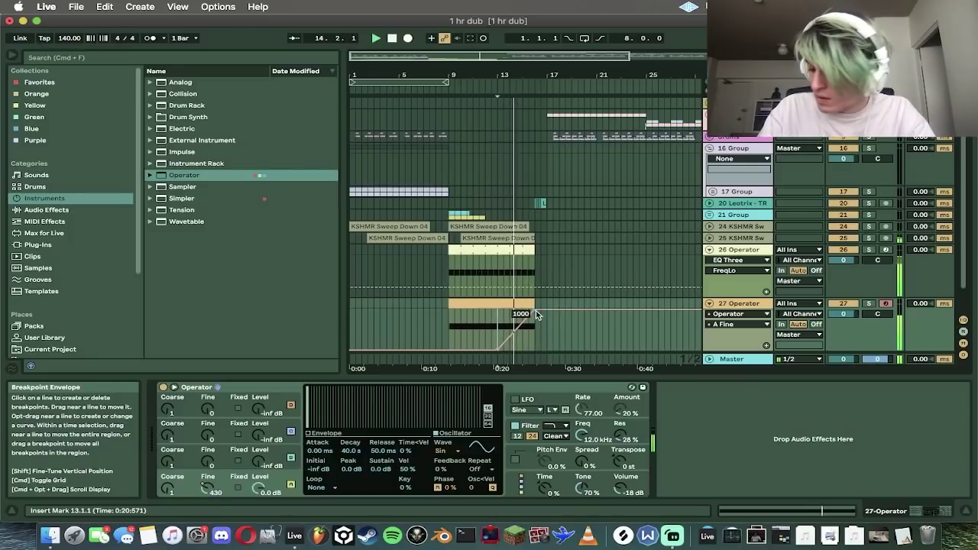
click(709, 304)
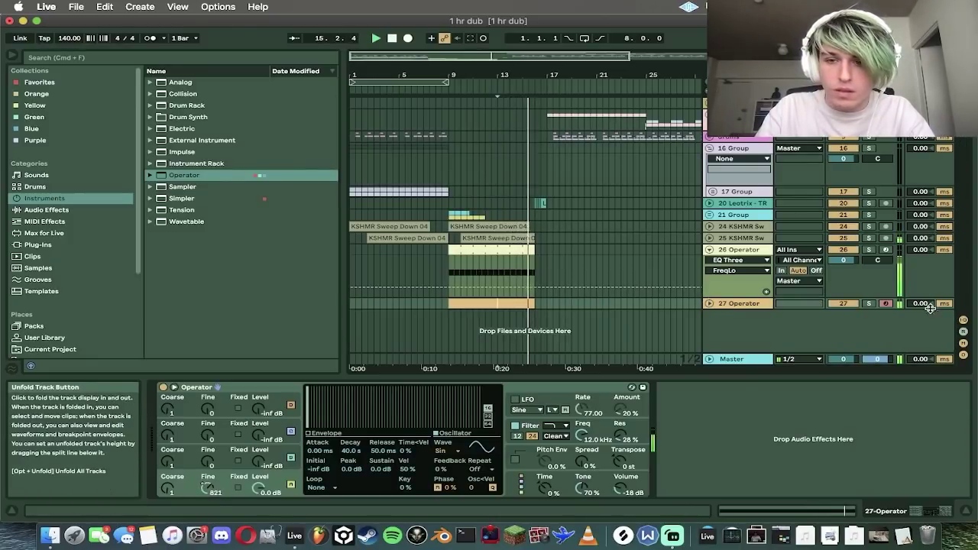
click(709, 250)
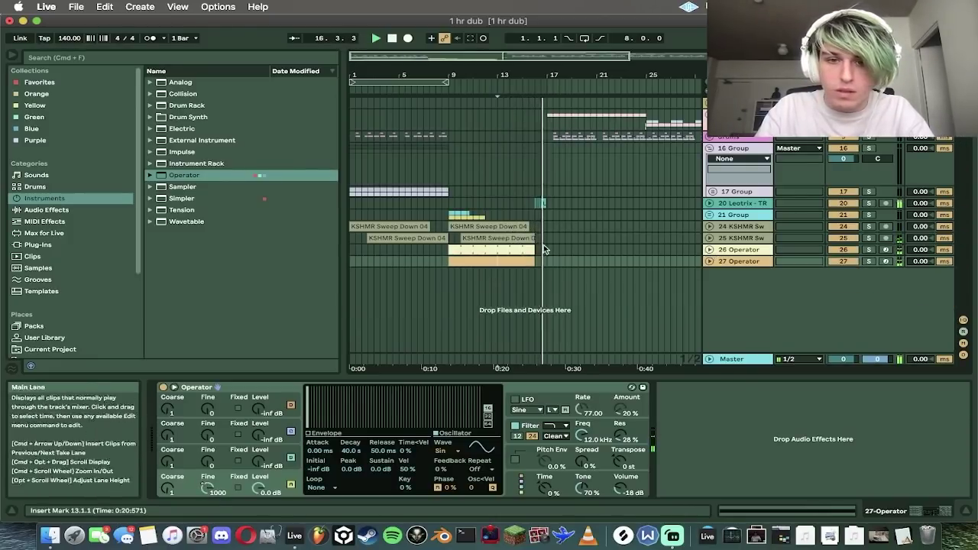
Step: Search the browser for "snare" and place FHD_snare_oneshot_creatine.wav on a new track at bar 9
key(space)
click(451, 264)
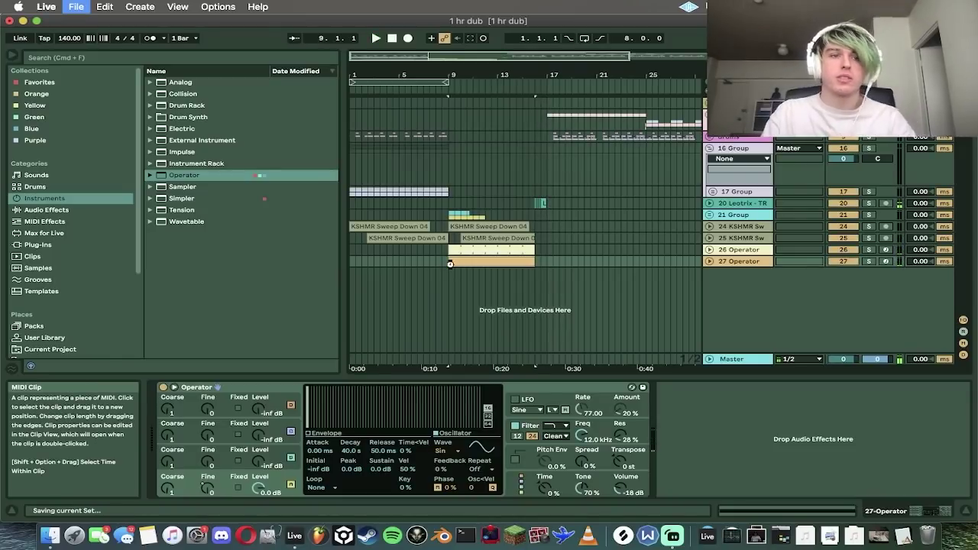
click(268, 59)
text(snare)
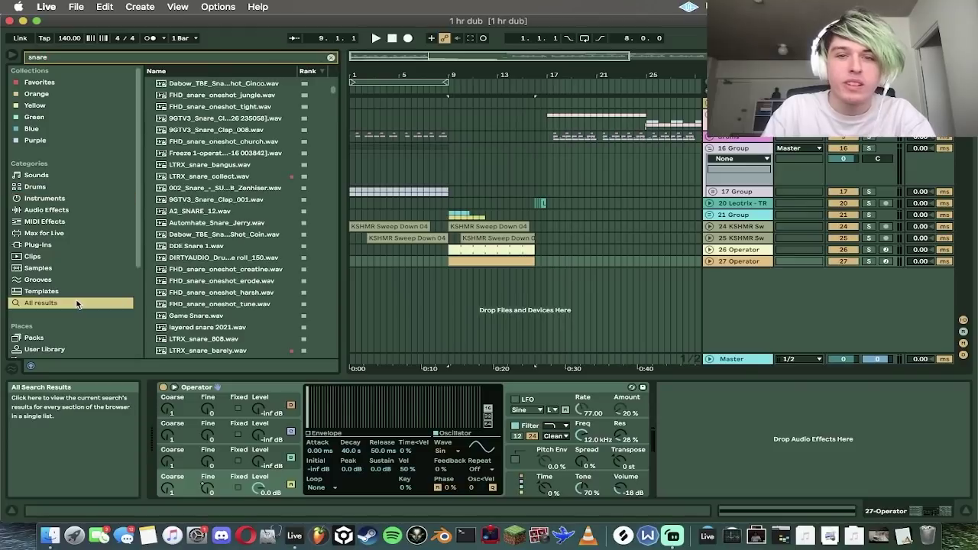
click(186, 269)
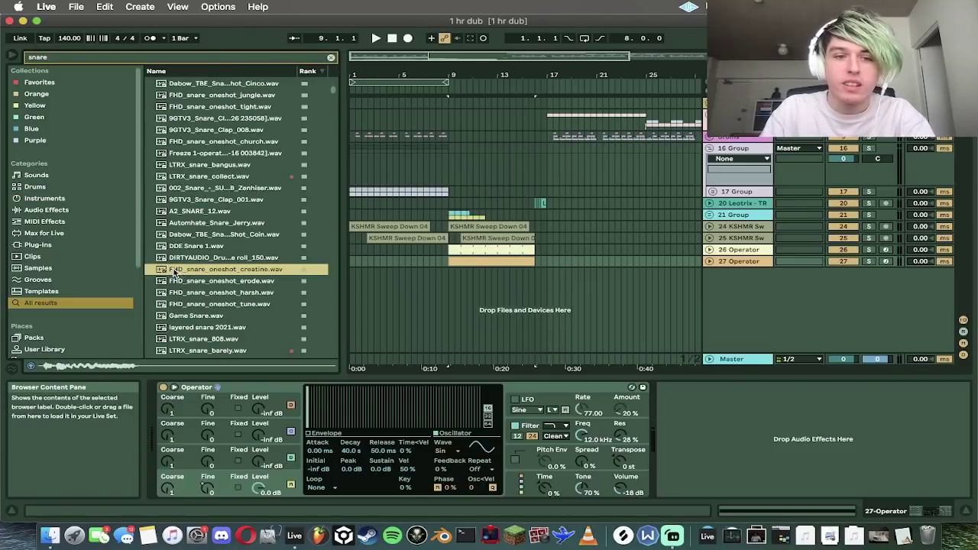
drag(447, 278, 448, 276)
key(space)
key(space)
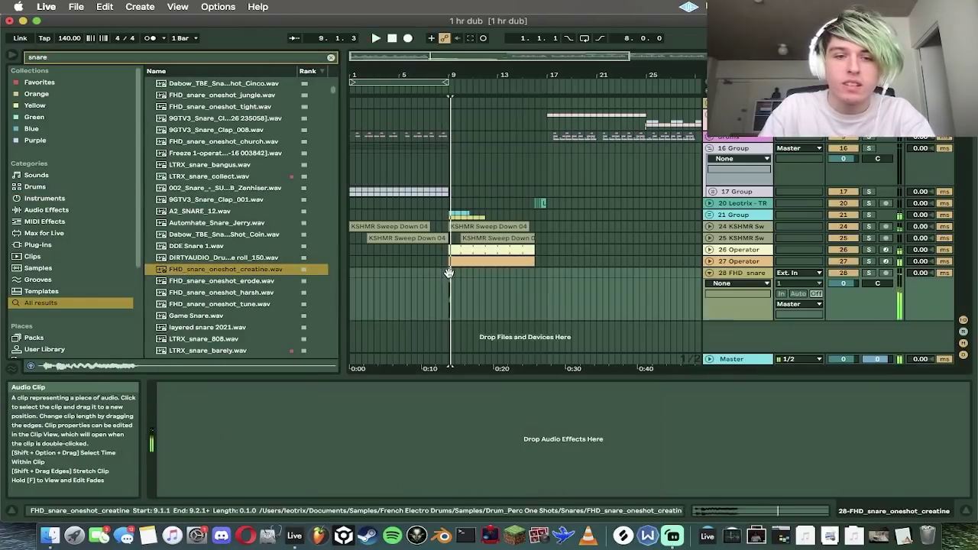
Step: Trim the start of the snare sample so that it begins close to its main hit, and audition it
double_click(449, 273)
drag(388, 288, 407, 288)
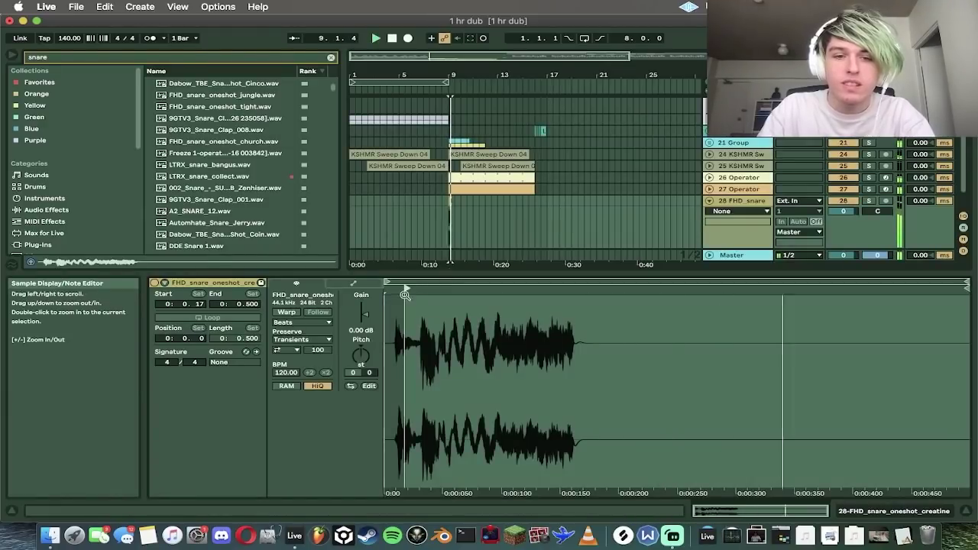
drag(453, 75, 421, 149)
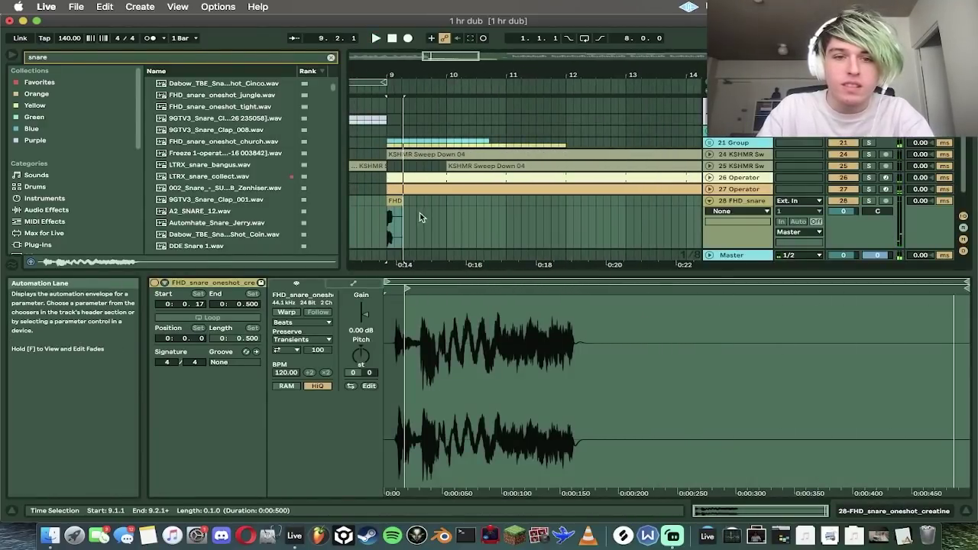
key(space)
key(space)
Step: Duplicate the snare on beats 2 and 3 of bar 9 and add a half-beat copy at 9.3.3
click(400, 217)
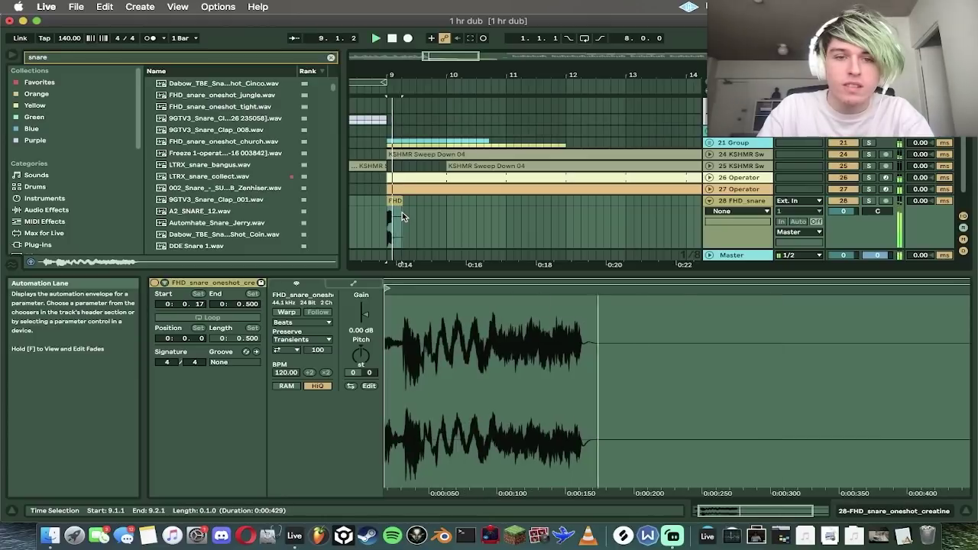
key(super+d)
key(super+d)
key(super+d)
key(super+z)
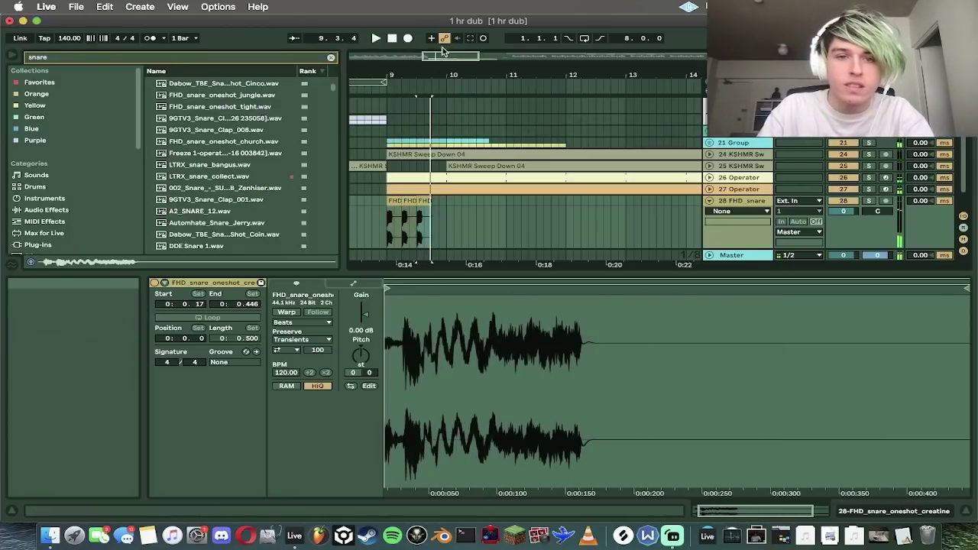
key(plus)
shift+click(439, 218)
key(super+d)
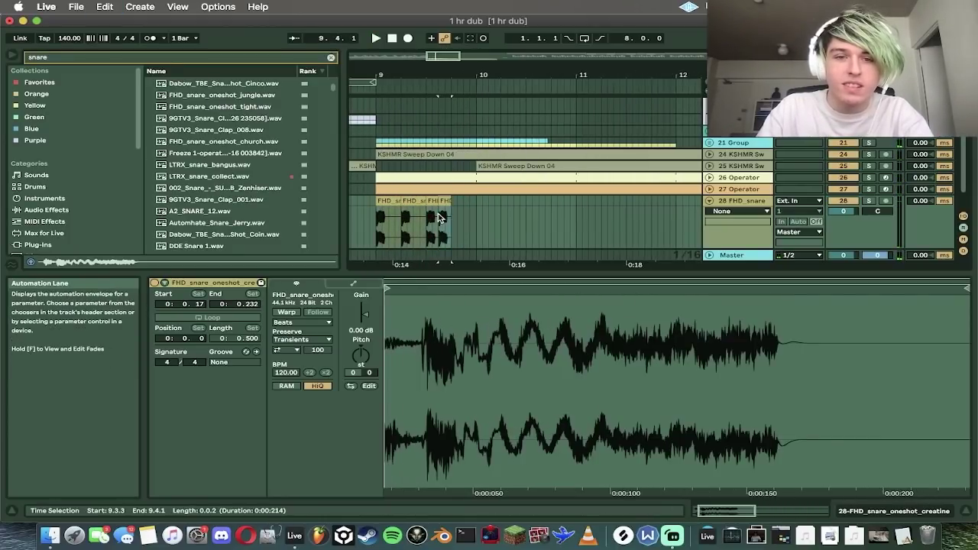
Step: Copy the half-beat snare hit and paste it on the last half beat of bar 9
click(429, 217)
key(space)
click(450, 190)
key(space)
key(space)
click(446, 199)
key(super+c)
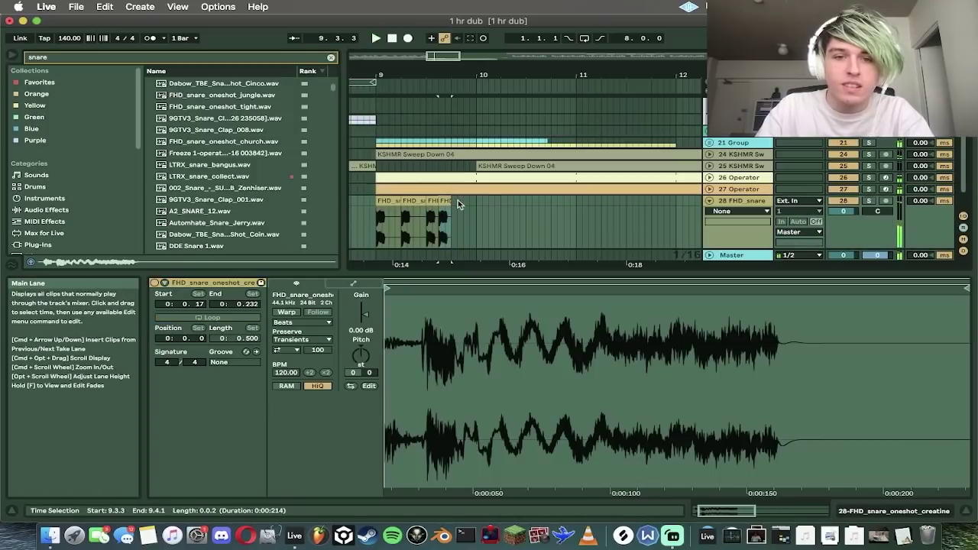
click(465, 205)
key(super+v)
Step: Duplicate the one-bar snare pattern up to bar 16 and lower the snare track's volume to -4.5 dB
shift+click(391, 200)
key(super+d)
drag(438, 67, 576, 61)
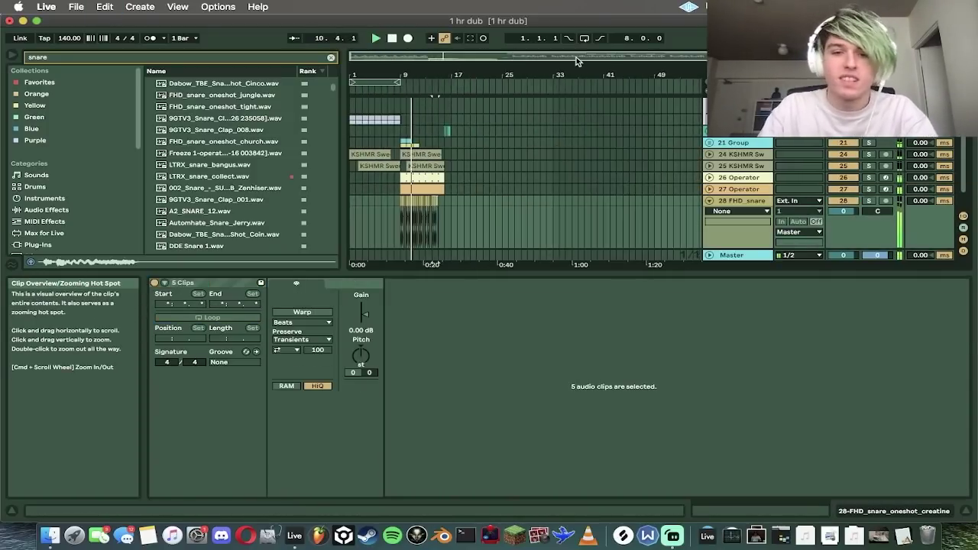
drag(430, 58, 454, 69)
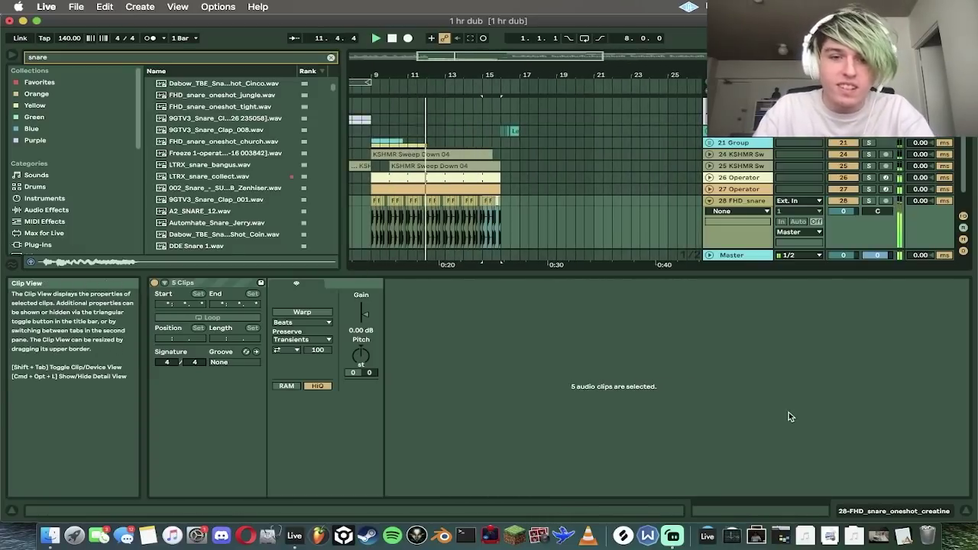
click(871, 506)
drag(845, 283, 845, 299)
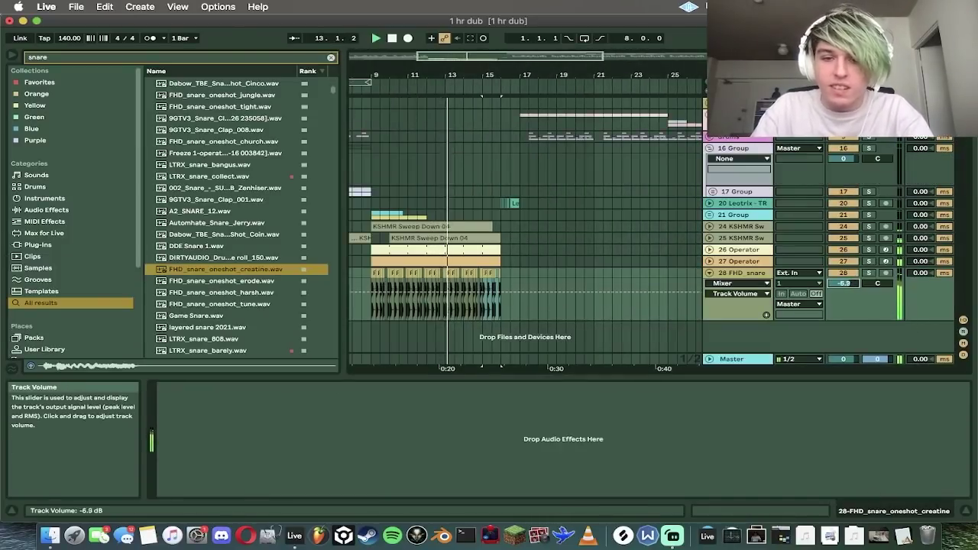
Step: Duplicate the half-beat snare hit repeatedly from about bar 13 up to bar 16 to form a steady eighth-note roll
click(442, 272)
key(space)
drag(480, 56, 479, 93)
click(411, 310)
key(space)
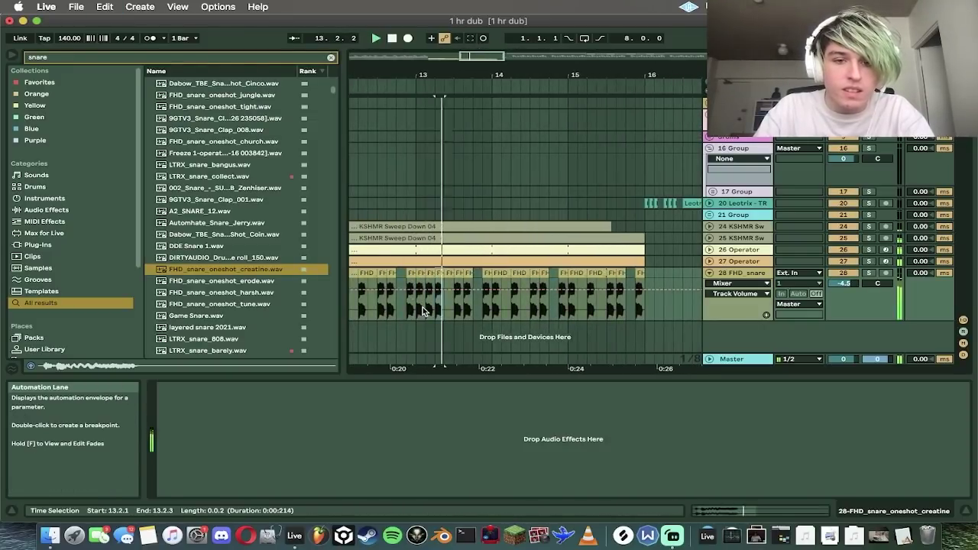
key(super+d)
key(super+d)
key(super+d)
key(super+d)
key(super+d)
key(super+d)
key(super+d)
key(super+d)
key(super+d)
key(super+d)
key(super+d)
key(super+d)
key(super+d)
key(super+d)
key(super+d)
key(super+d)
key(super+d)
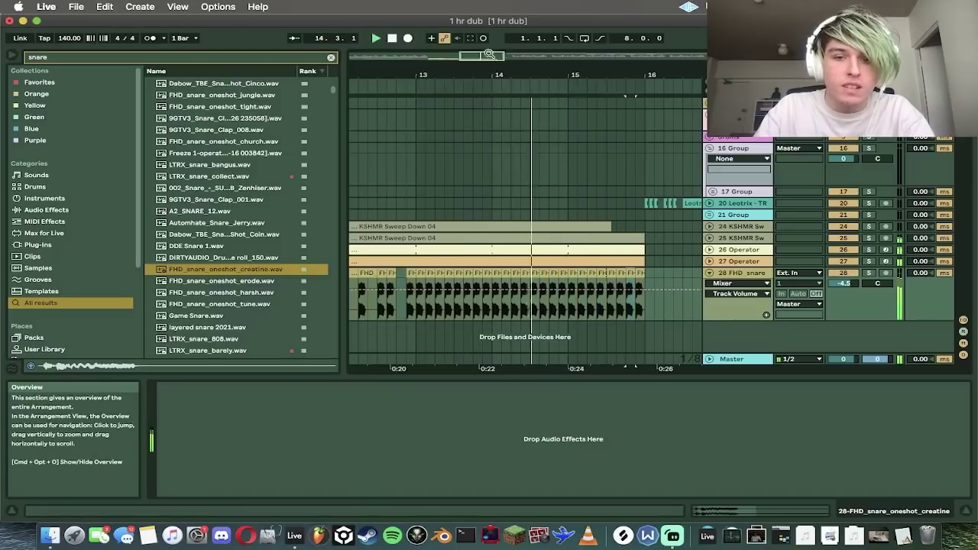
Step: Fill bar 15 with sixteenth-note snare hits by duplicating a shortened snare slice up to bar 16
drag(491, 55, 489, 56)
click(547, 304)
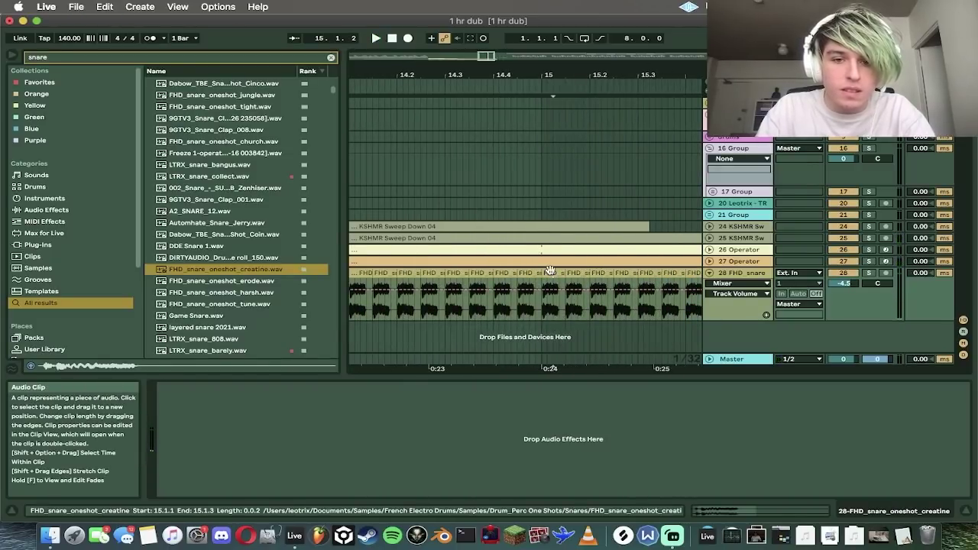
key(super+d)
key(super+d)
key(super+d)
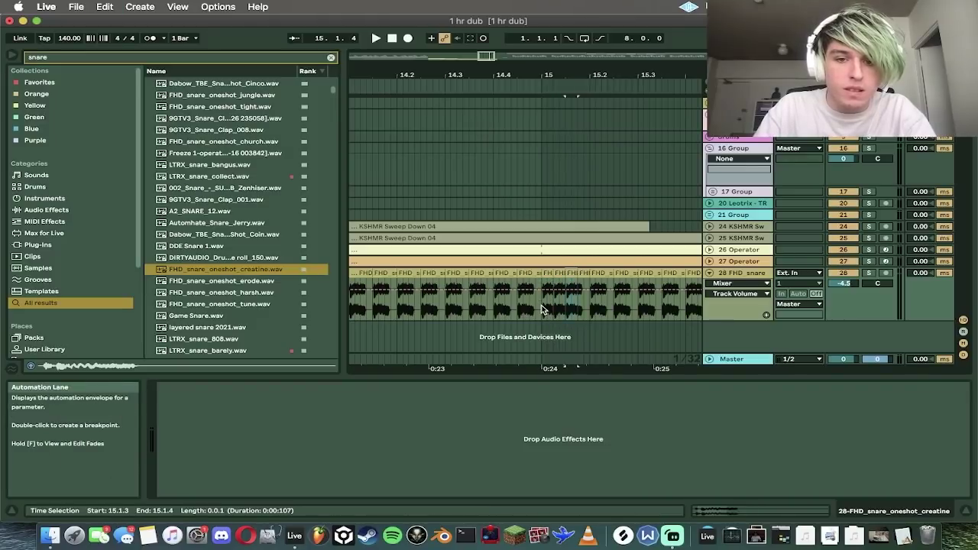
shift+click(542, 305)
key(space)
key(super+d)
key(super+d)
key(super+d)
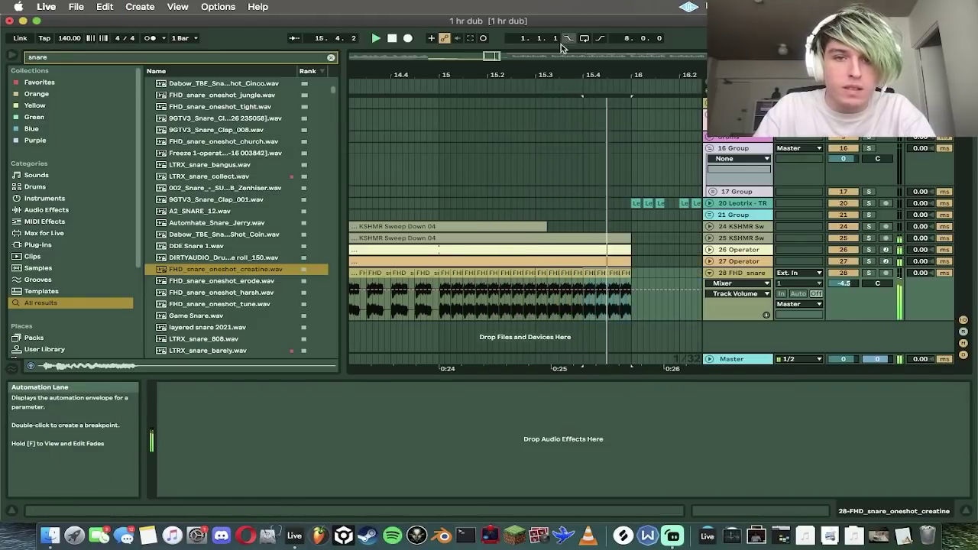
drag(500, 56, 506, 74)
scroll(534, 181, left, 1)
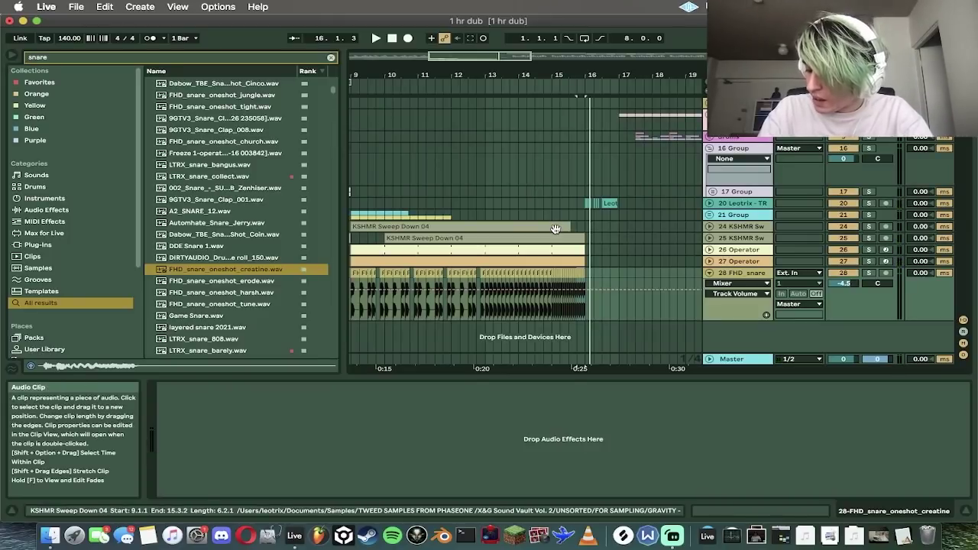
Step: Insert a new MIDI track below the snare track
key(super+m)
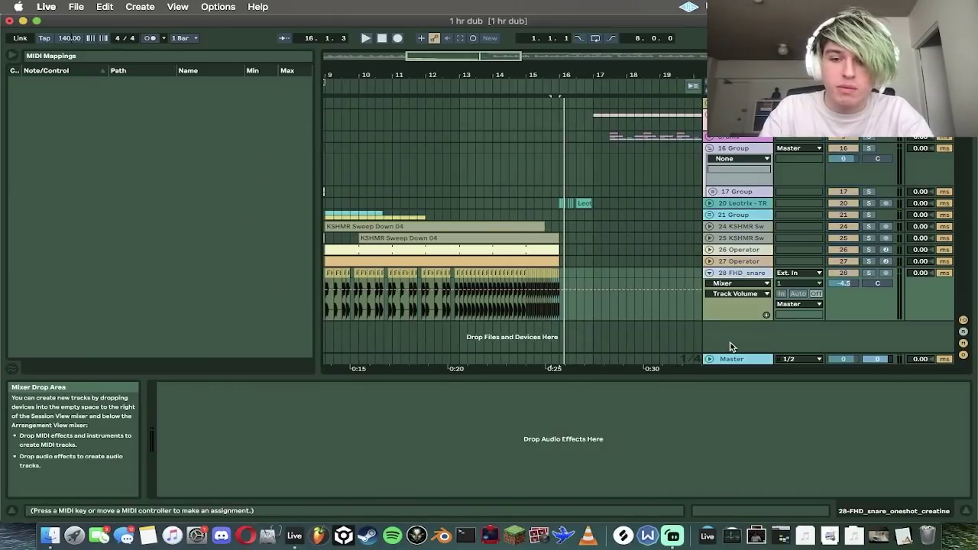
key(super+m)
right_click(729, 344)
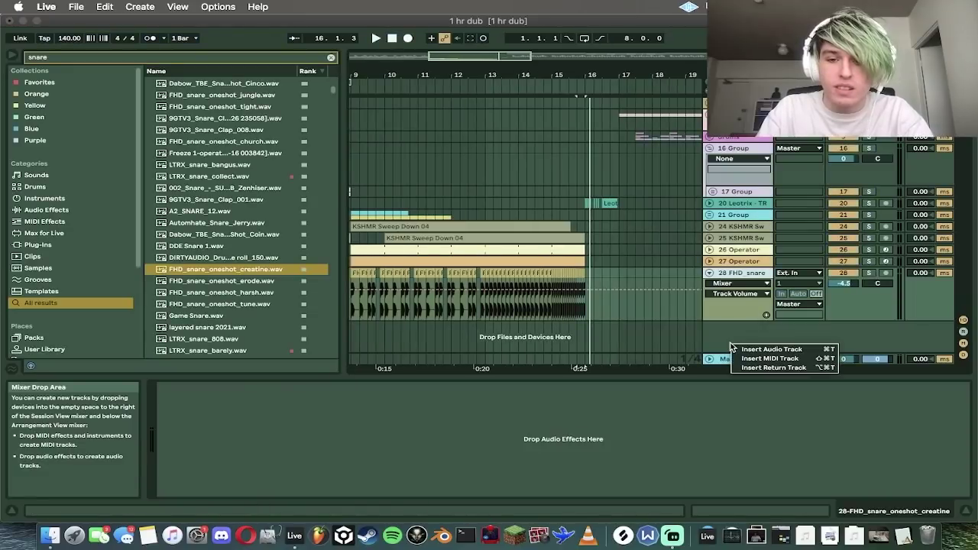
click(771, 358)
drag(610, 328, 441, 306)
key(super+m)
key(super+m)
key(super+m)
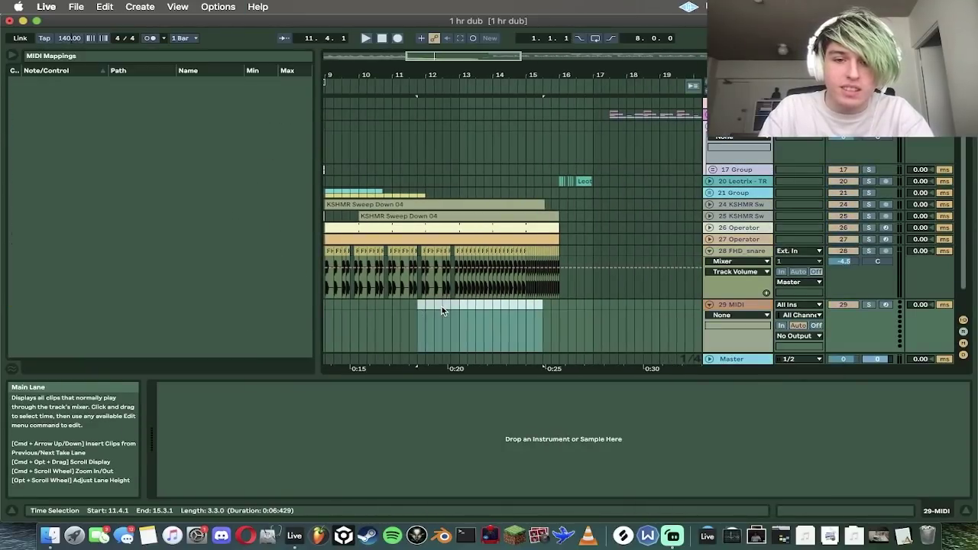
key(super+m)
scroll(441, 307, left, 3)
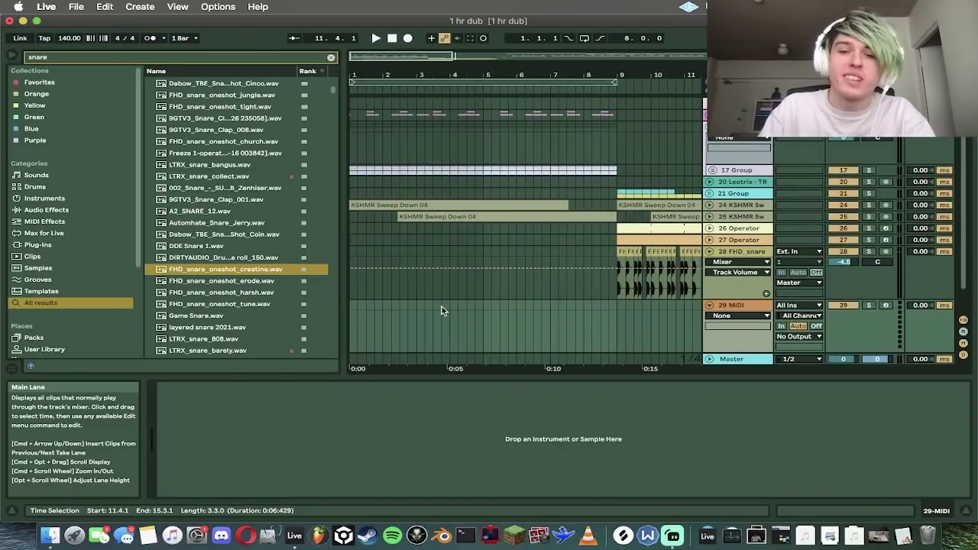
Step: Try FHD_snare_oneshot_tune.wav at bar 9 on the new track and listen to it with the snare pattern
scroll(442, 306, down, 1)
click(397, 300)
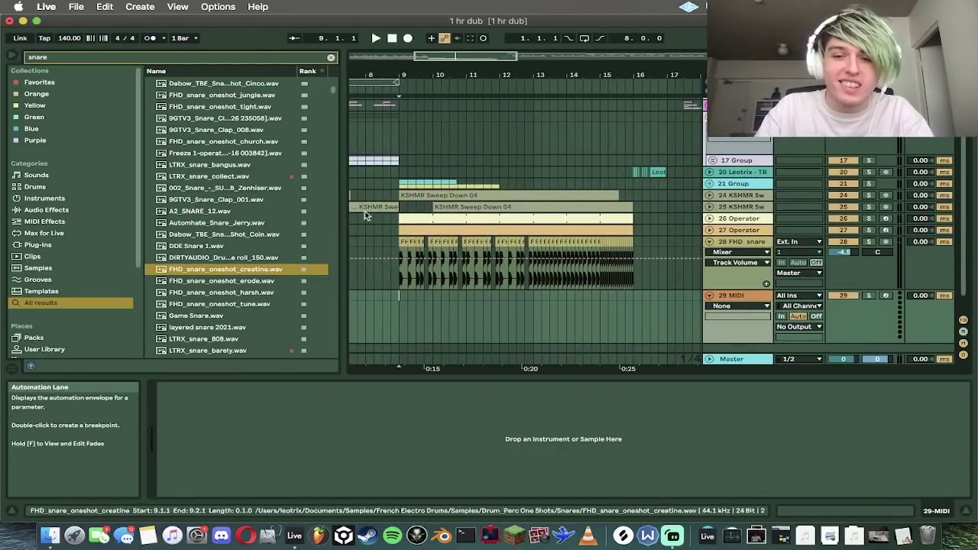
click(243, 302)
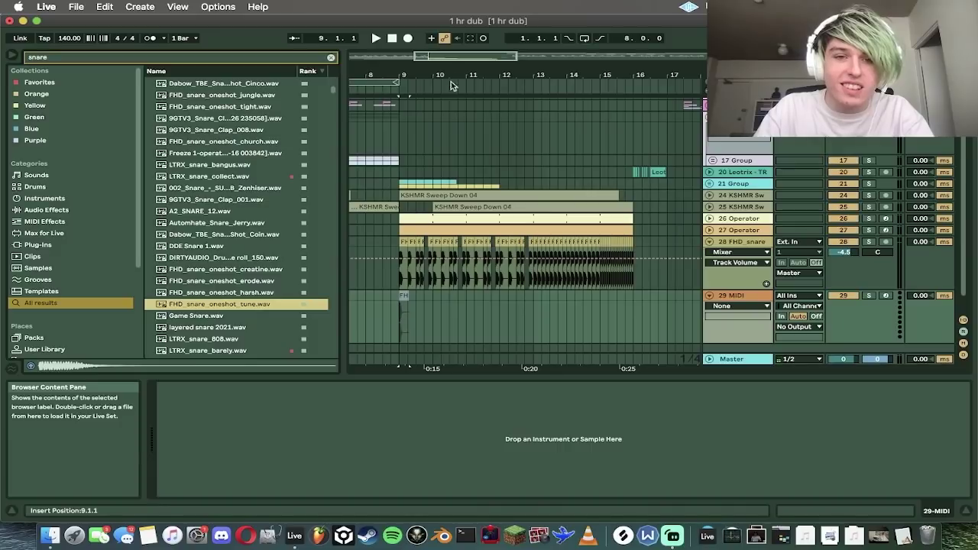
key(space)
drag(399, 77, 414, 99)
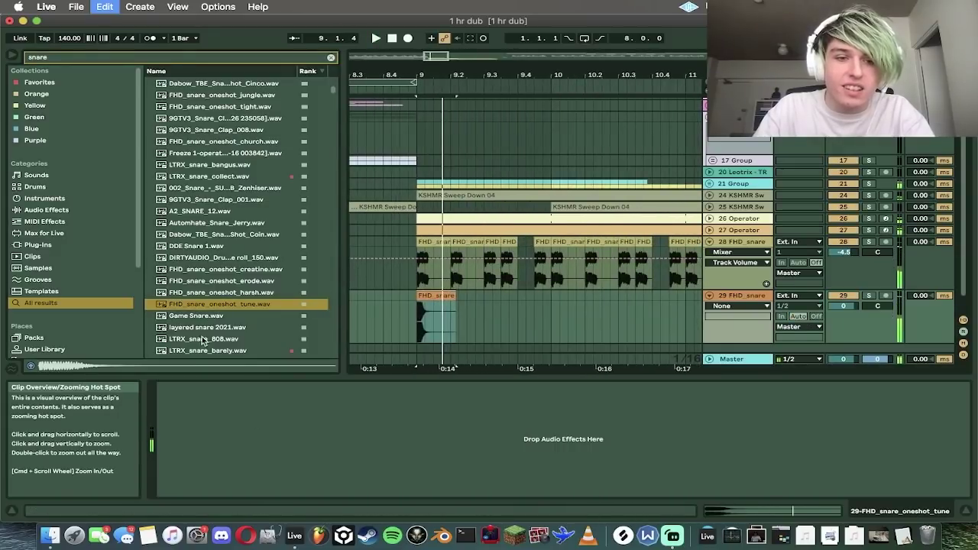
key(super+z)
Step: Audition further snare samples and try snare_live_vague.wav at bar 9 on the new track
click(198, 318)
scroll(197, 333, down, 5)
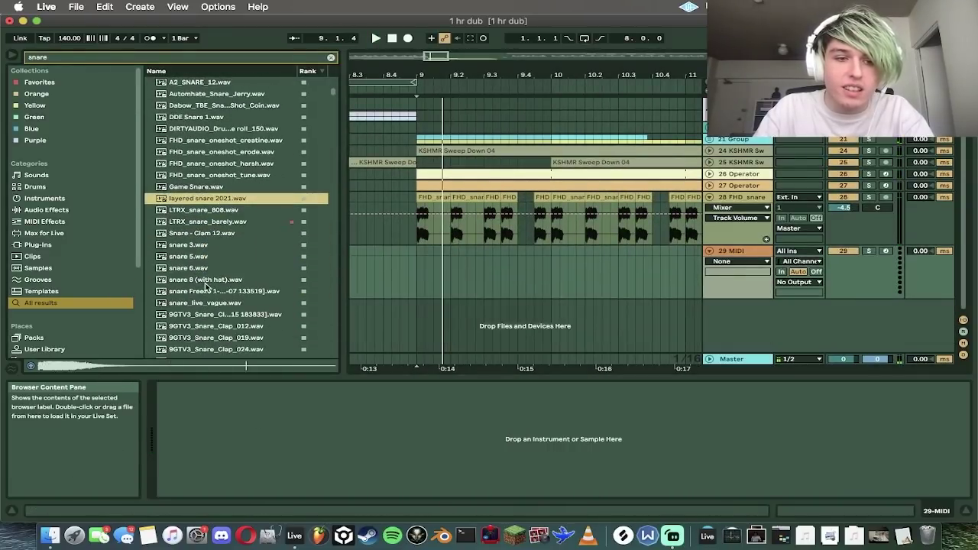
click(214, 304)
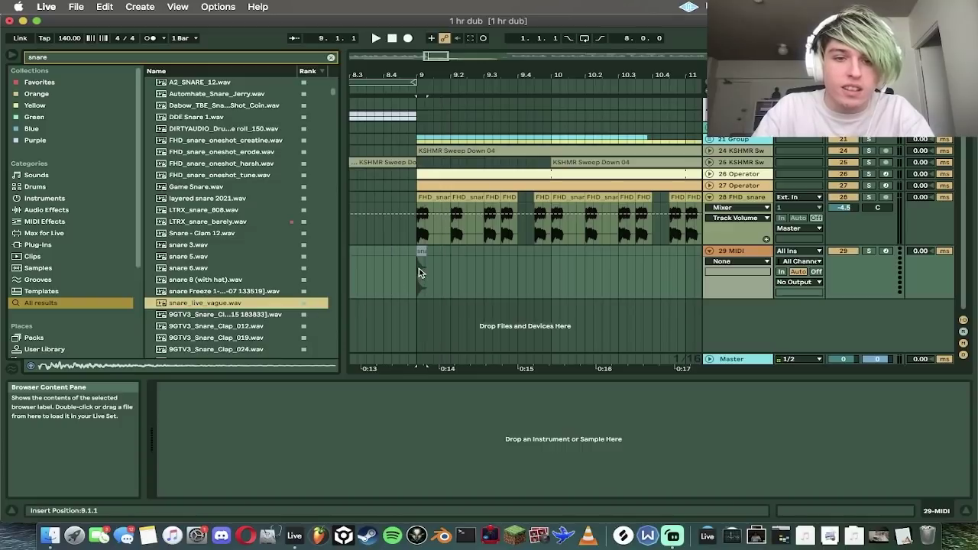
drag(419, 268, 419, 269)
key(space)
key(super+z)
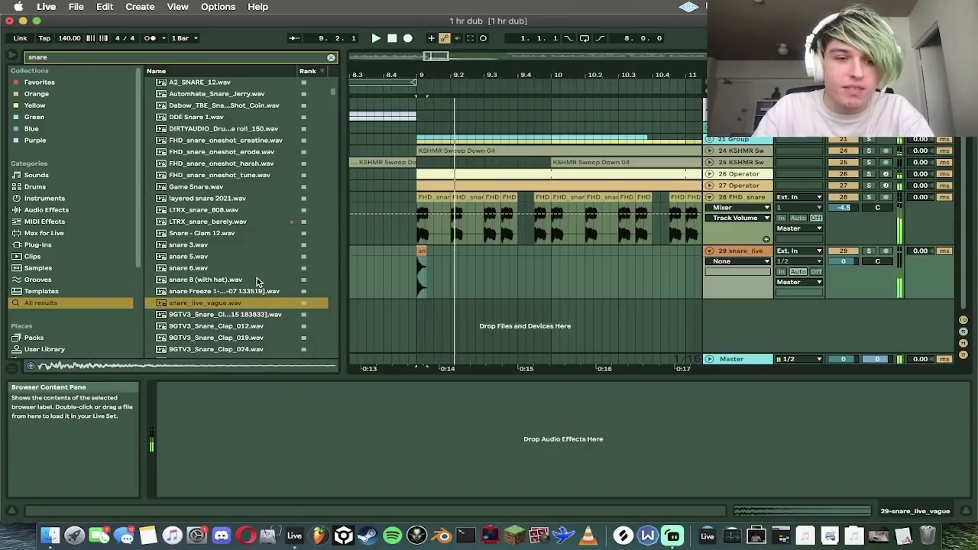
key(super+z)
Step: Try 9GTV3_Snare_Clap_019.wav at bar 9 on the new track and audition 9GTV3_Snare_Clap_024.wav
click(248, 267)
click(252, 337)
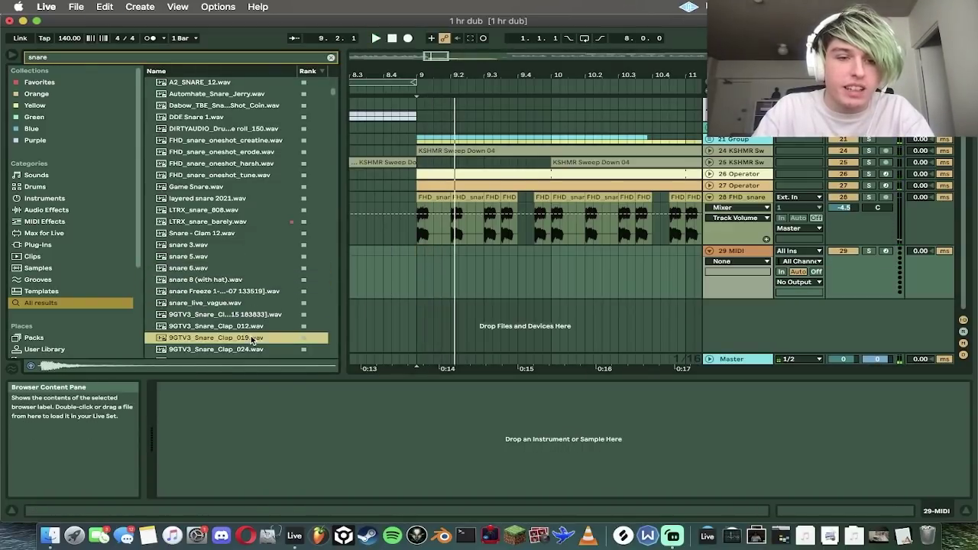
drag(245, 341, 418, 264)
key(super+z)
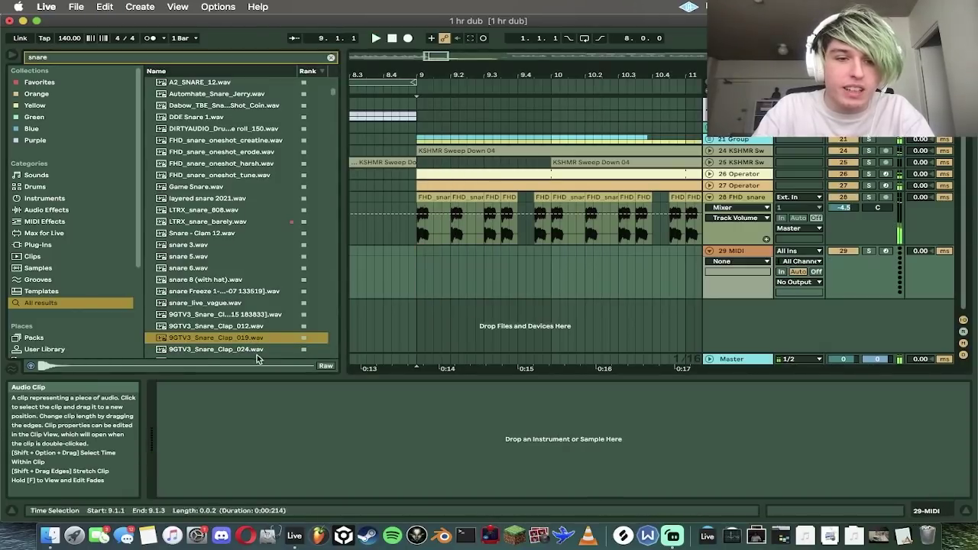
click(258, 357)
click(252, 340)
scroll(251, 341, down, 4)
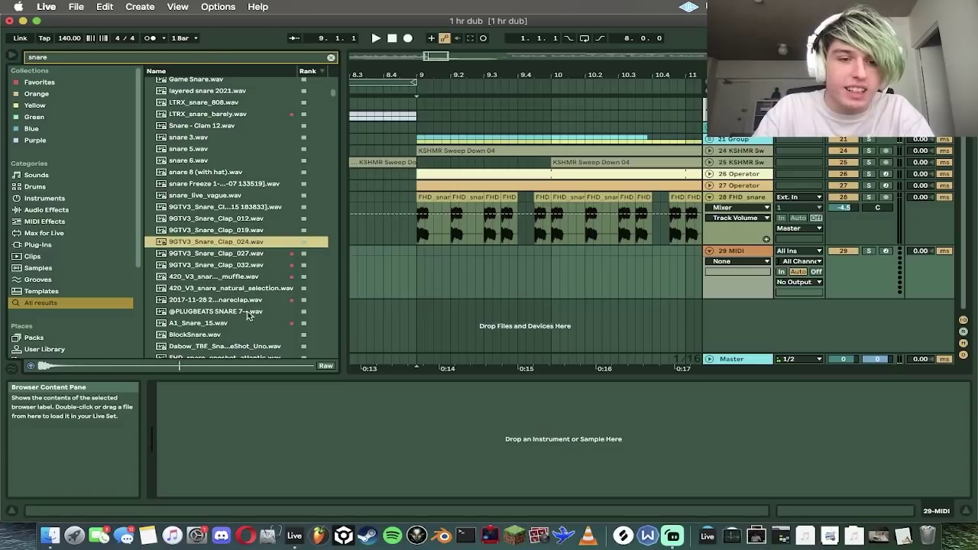
Step: Search the sample library for clap and audition several of the clap samples
click(237, 59)
text(cklap)
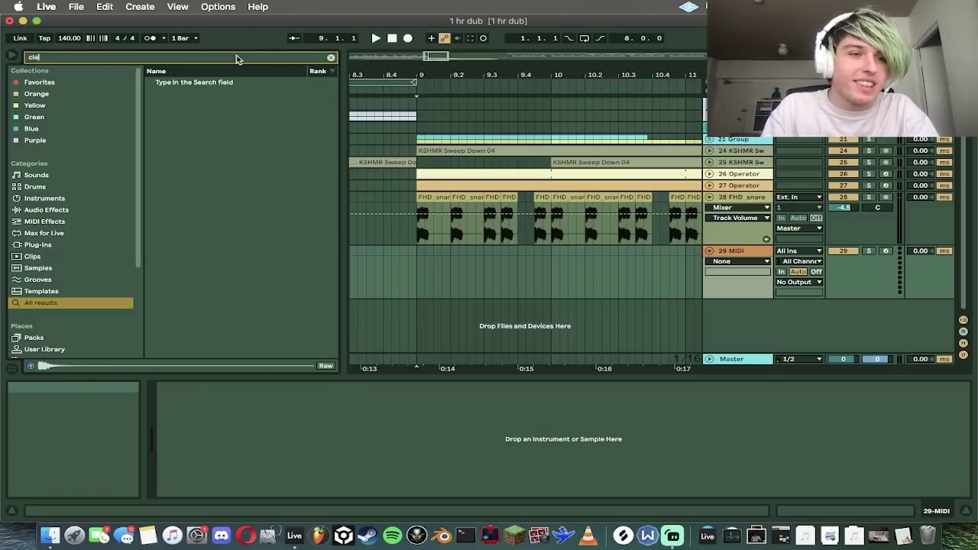
text(p)
click(217, 291)
click(213, 234)
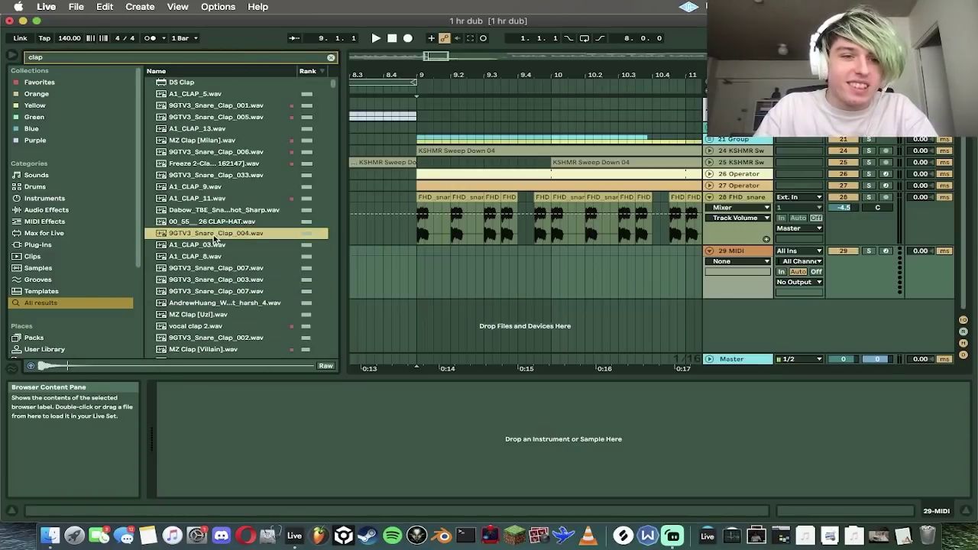
click(214, 119)
click(213, 108)
click(212, 130)
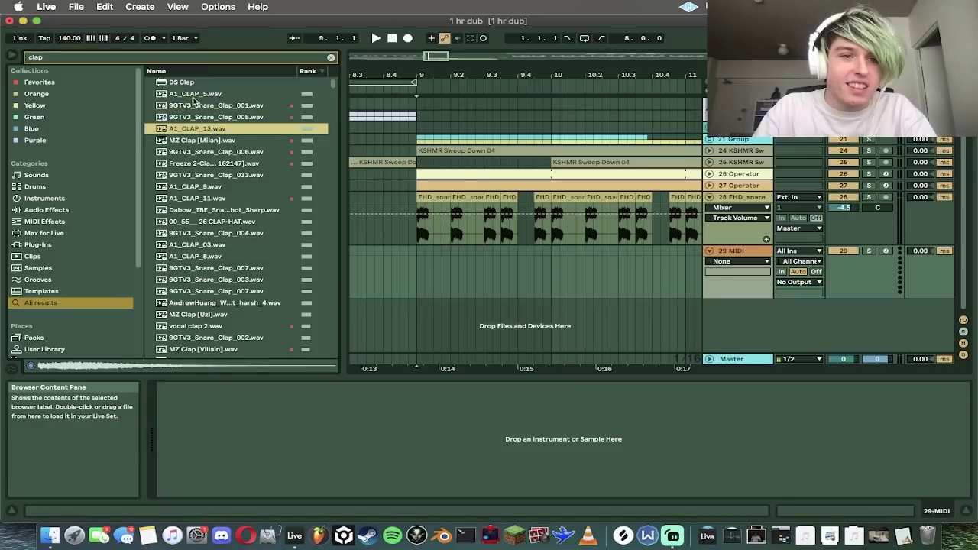
click(193, 95)
click(197, 153)
click(200, 175)
click(203, 187)
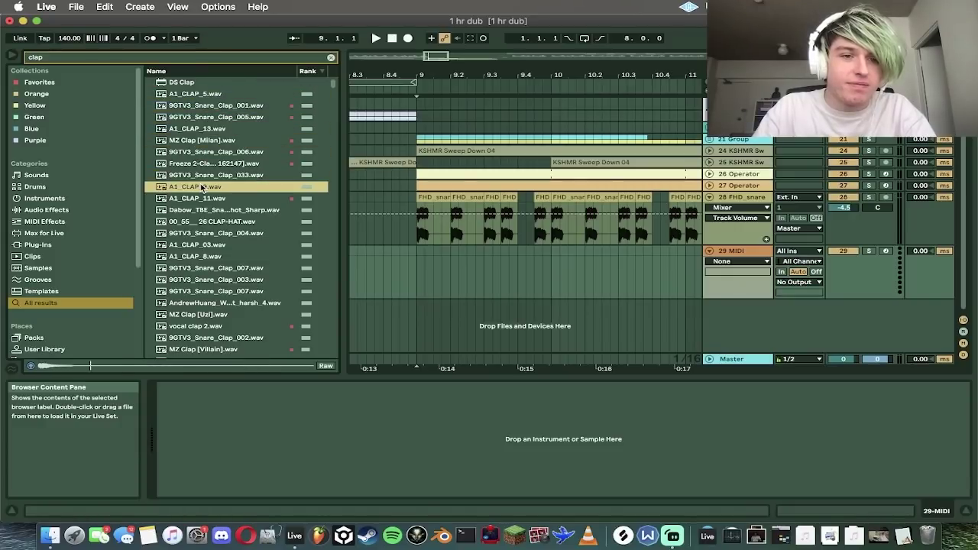
Step: Place 9GTV3_Snare_Clap_033.wav at bar 9 on the new track and duplicate it on every beat up to bar 16
click(200, 176)
drag(194, 181, 417, 266)
key(super+d)
key(super+d)
key(super+d)
key(super+d)
key(super+d)
key(super+d)
key(super+d)
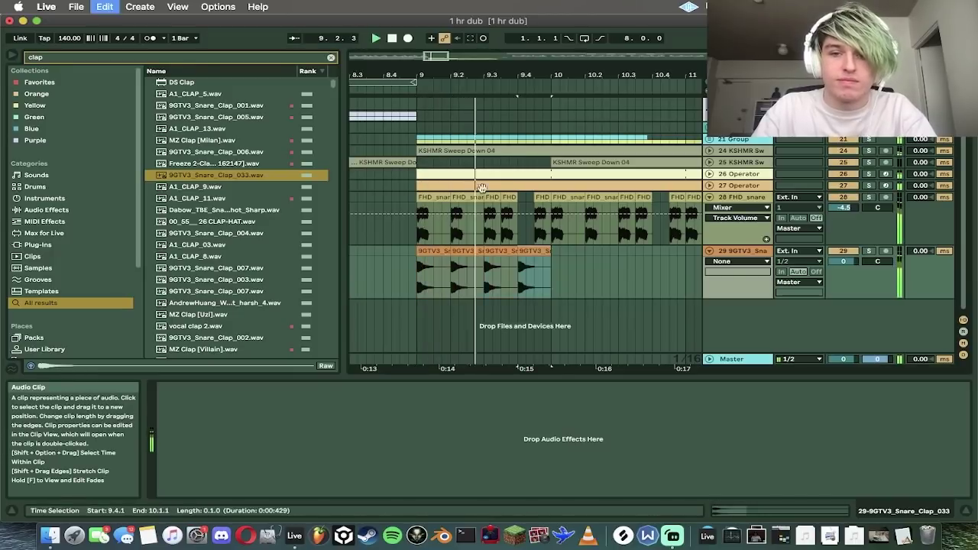
drag(441, 59, 443, 58)
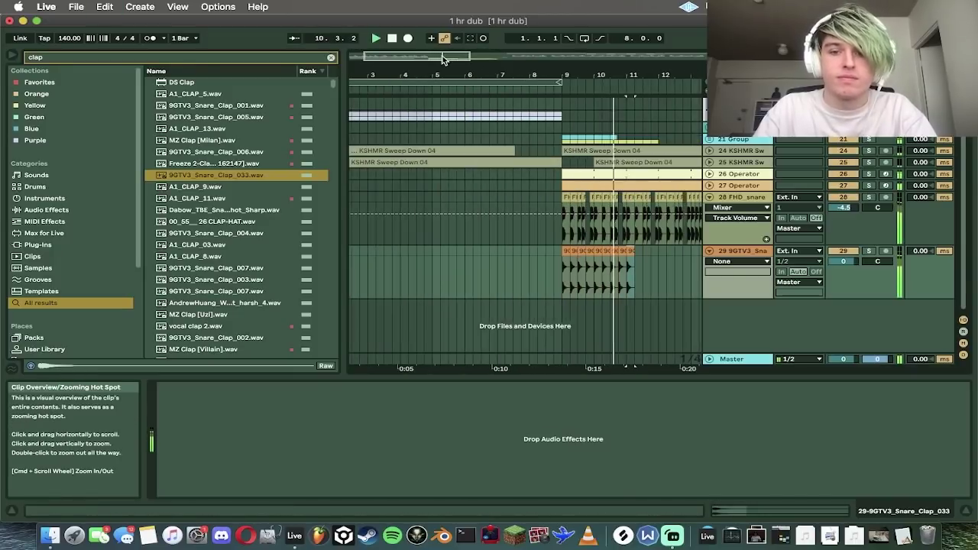
key(super+d)
key(super+d)
key(super+d)
key(super+d)
key(super+d)
key(super+d)
key(super+d)
key(super+d)
key(super+d)
key(super+d)
key(super+d)
key(super+d)
key(super+d)
key(super+d)
key(super+d)
key(super+d)
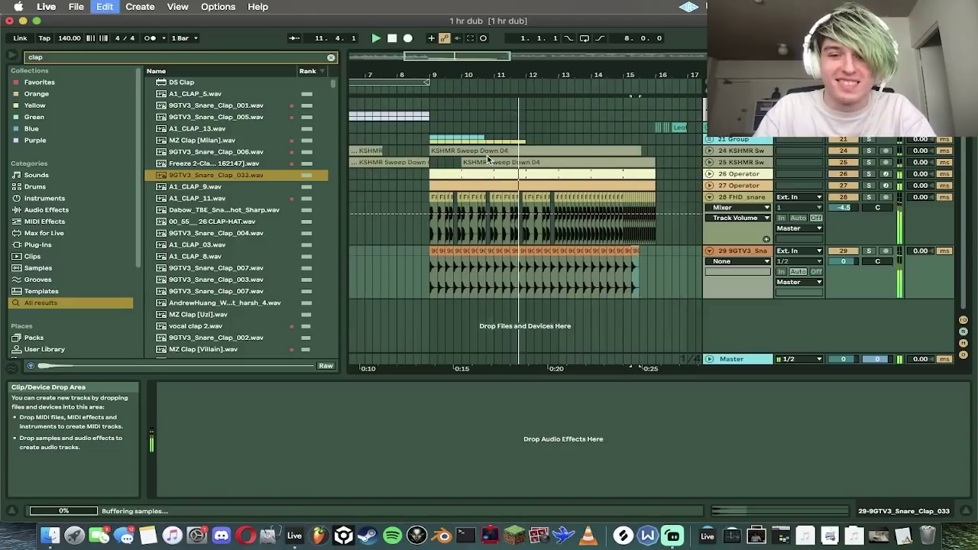
key(super+d)
key(super+d)
key(super+d)
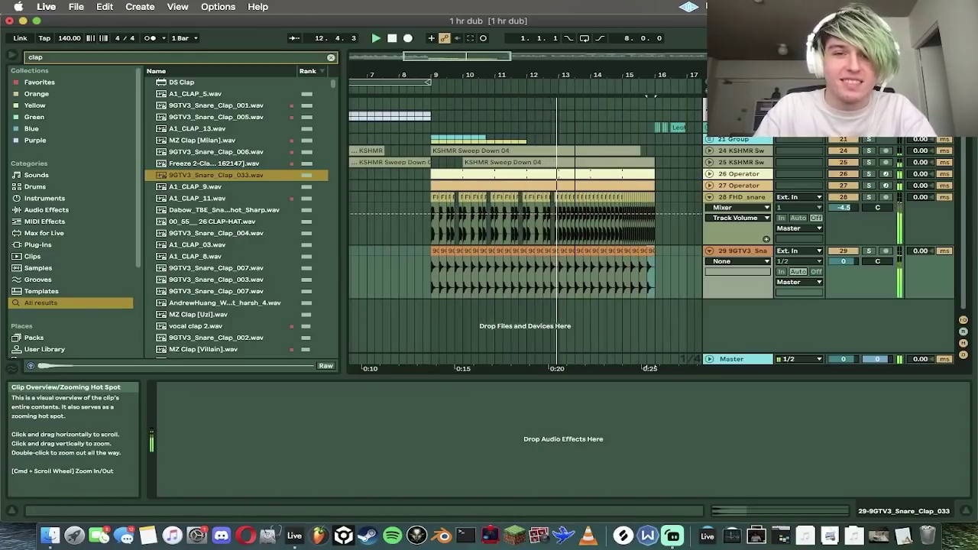
Step: Fill bar 15 with sixteenth-note claps and compress their audio by moving a warp marker earlier in the clips
drag(459, 58, 488, 83)
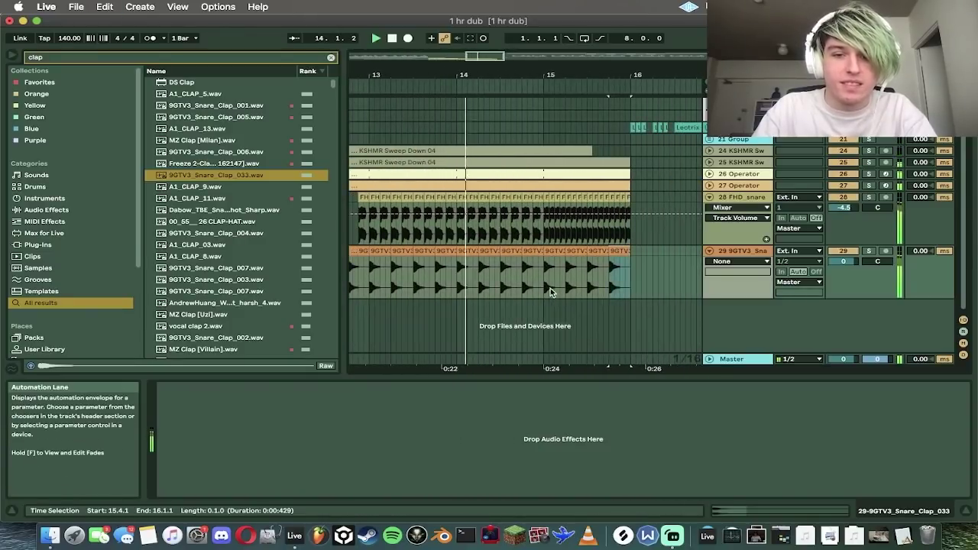
click(545, 247)
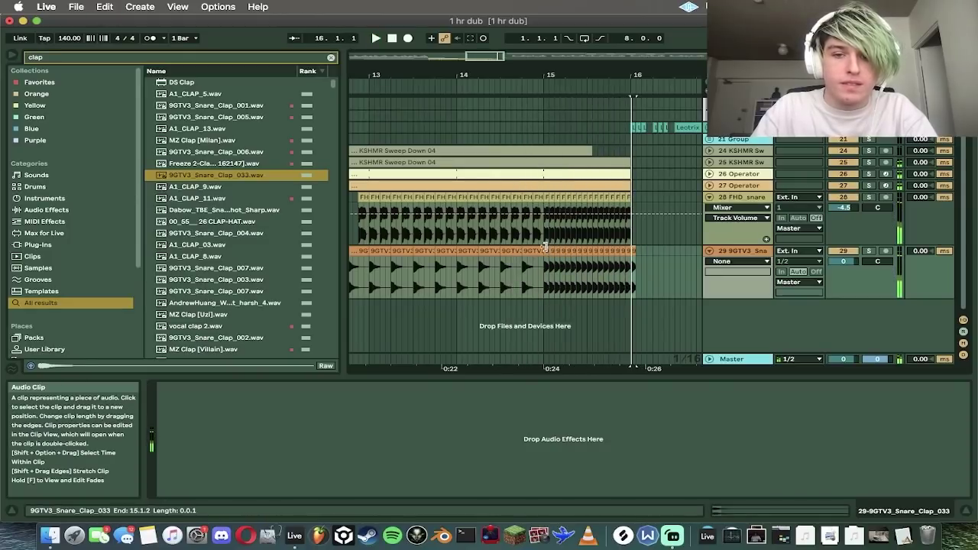
shift+click(545, 248)
key(space)
click(792, 510)
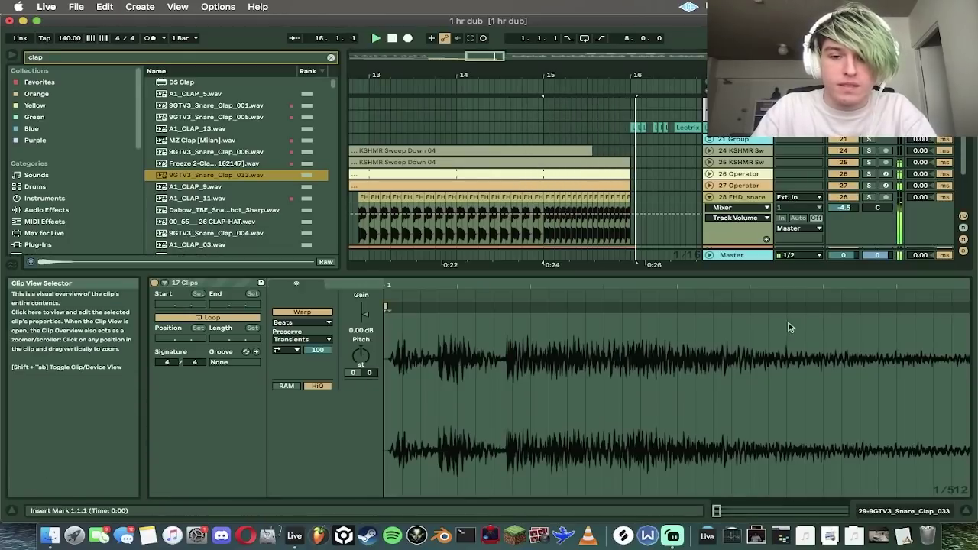
drag(856, 307, 714, 306)
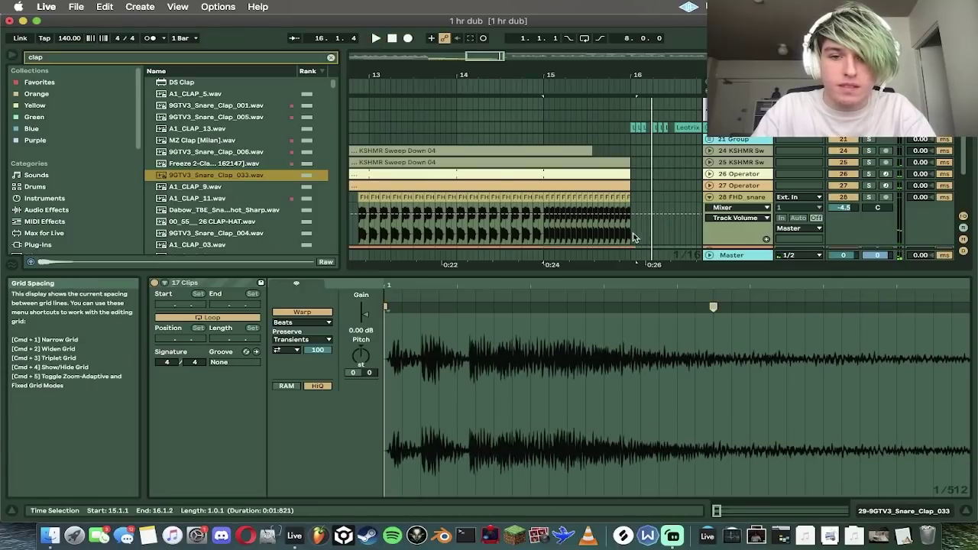
click(616, 236)
key(space)
click(847, 511)
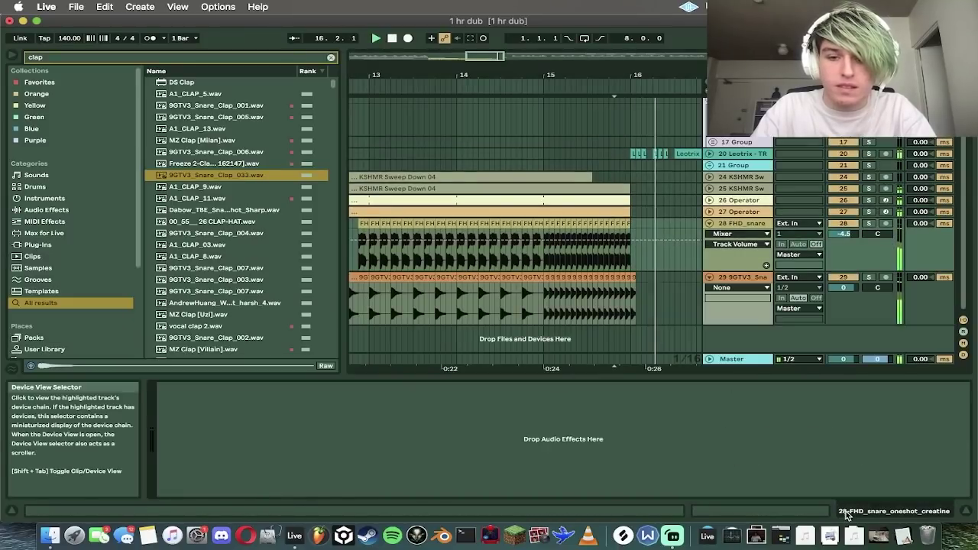
Step: Add a single short clap at beat 2 of bar 16 and play back the end of the roll into bar 17
click(634, 278)
shift+click(644, 279)
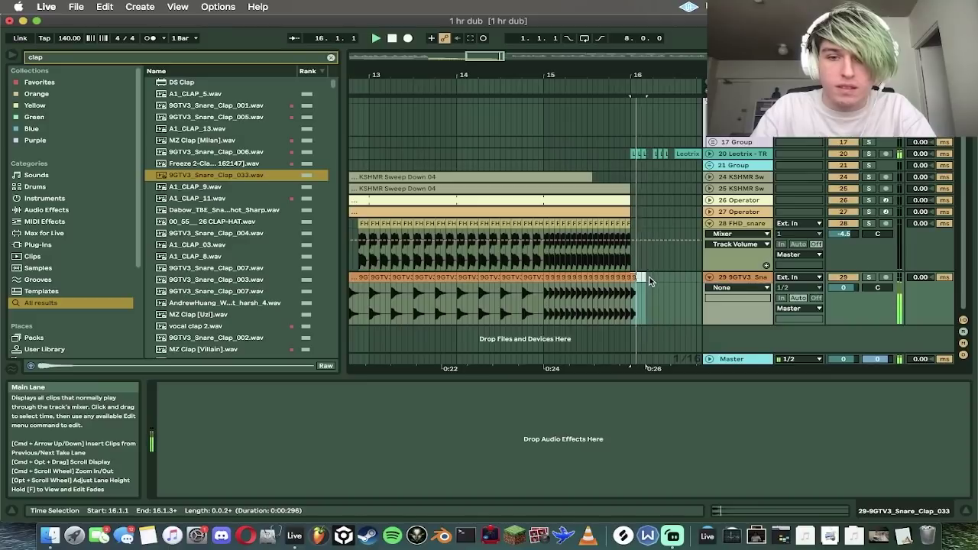
shift+click(651, 277)
key(super+d)
key(space)
scroll(652, 277, right, 3)
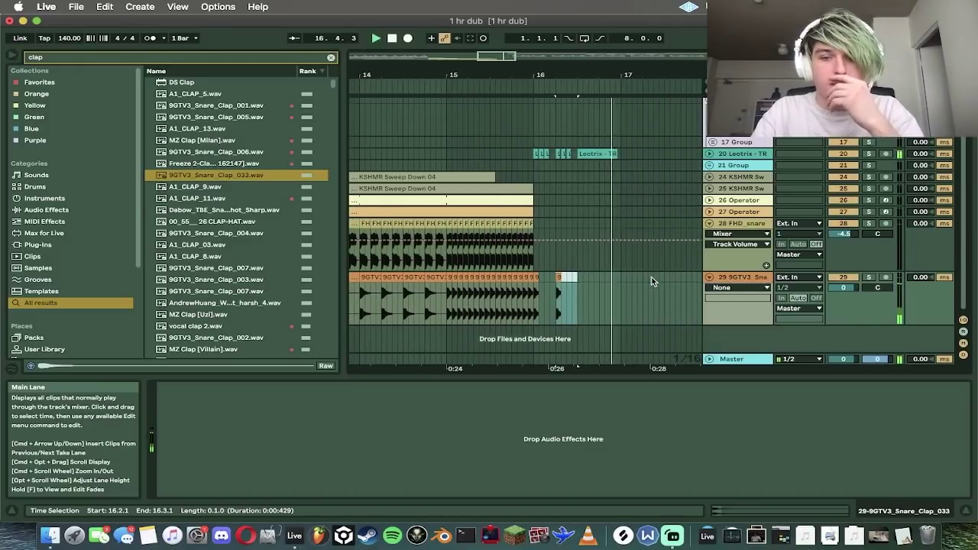
click(512, 287)
key(space)
key(space)
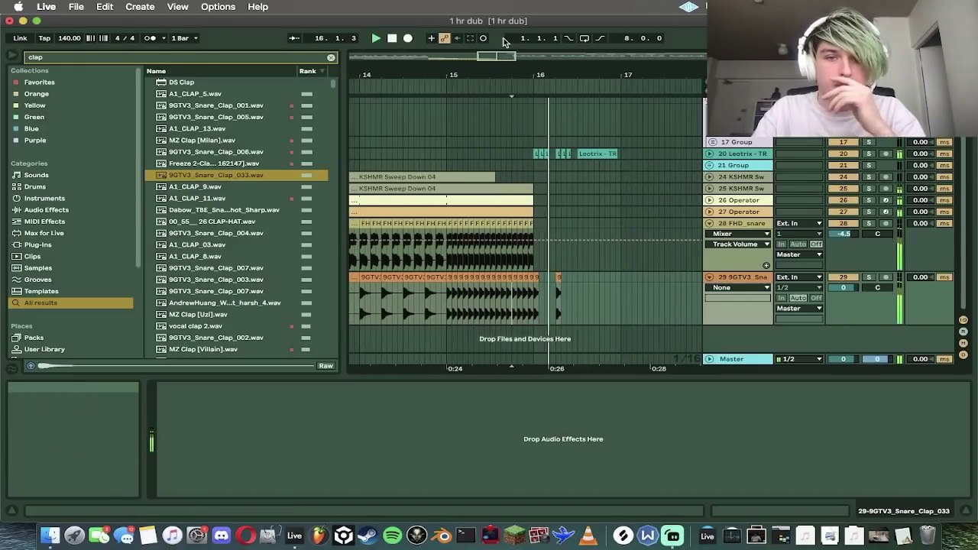
drag(504, 55, 504, 7)
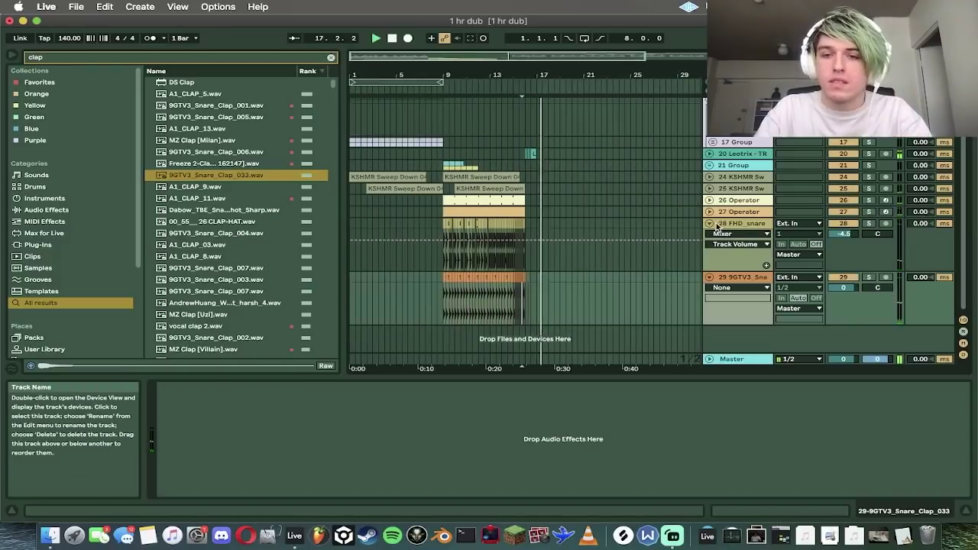
Step: Fold the snare and clap tracks and play the build-up from just before bar 9
click(710, 224)
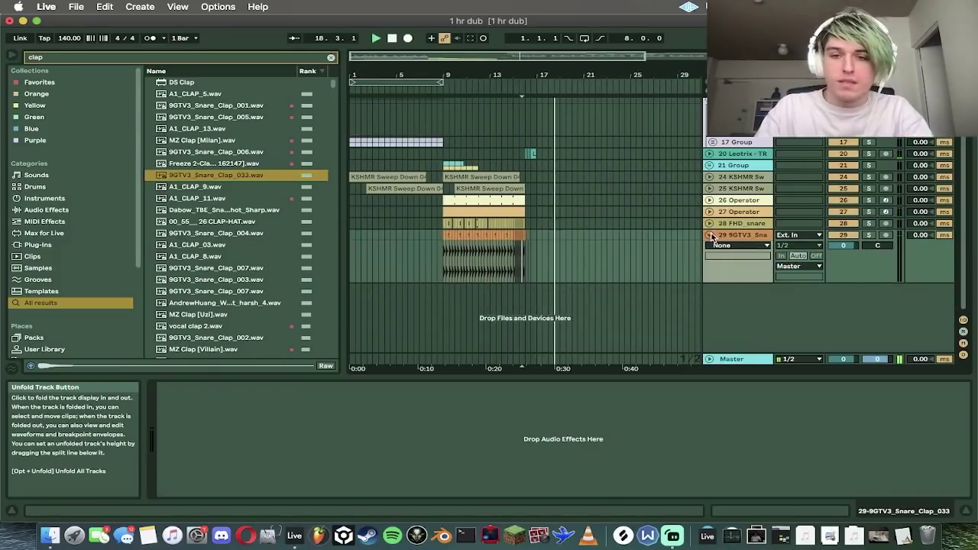
click(710, 235)
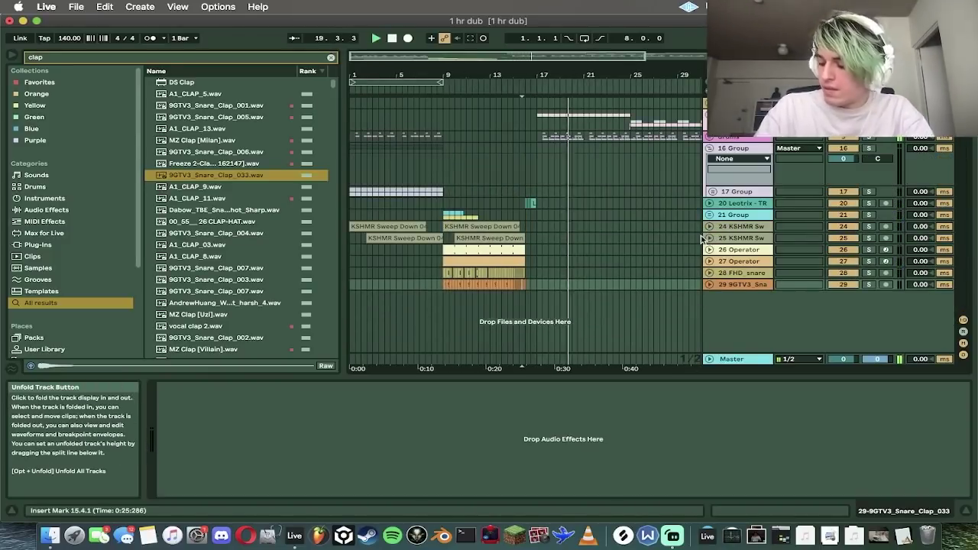
click(437, 284)
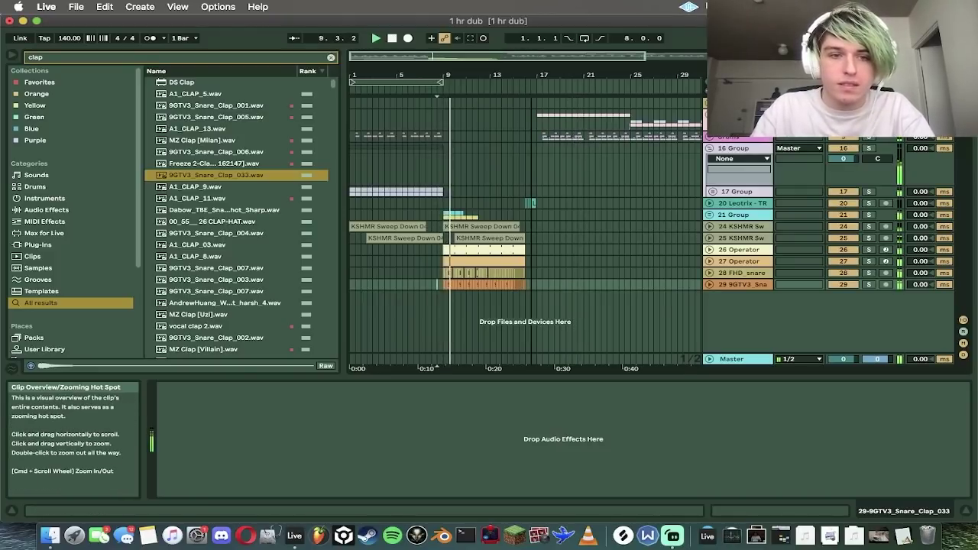
drag(507, 75, 508, 70)
Step: Add an Auto Filter to the snare track and automate its frequency from 104 Hz at bar 9 up to 13.4 kHz at bar 16
click(45, 210)
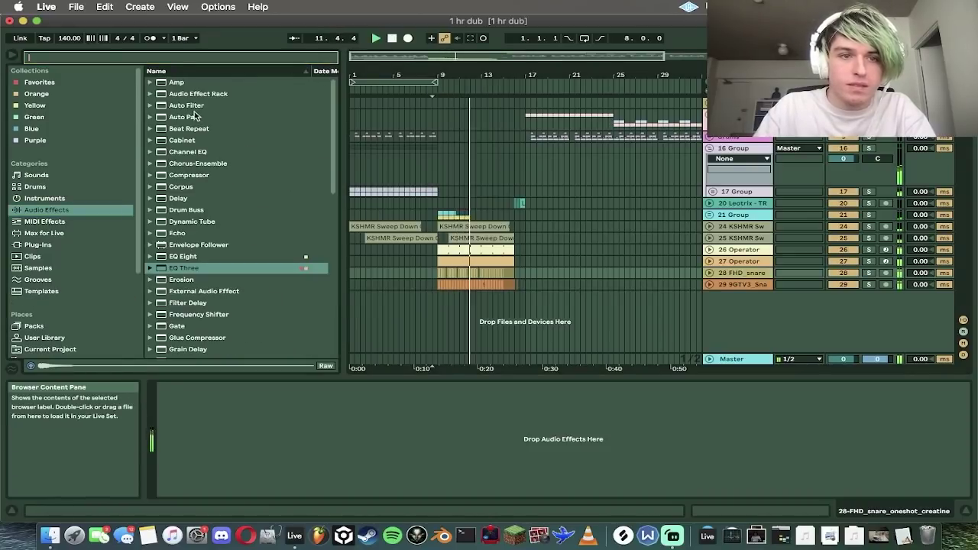
double_click(191, 107)
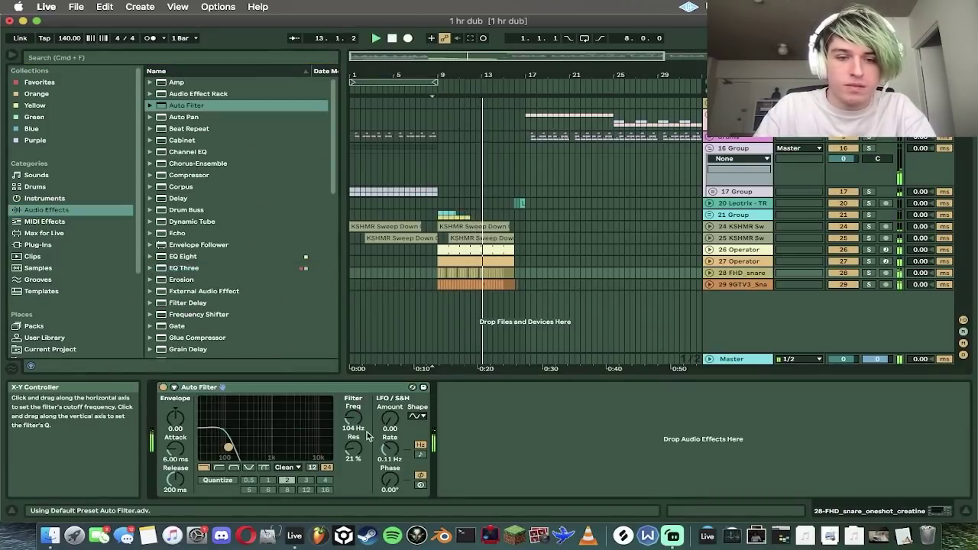
right_click(365, 433)
click(386, 399)
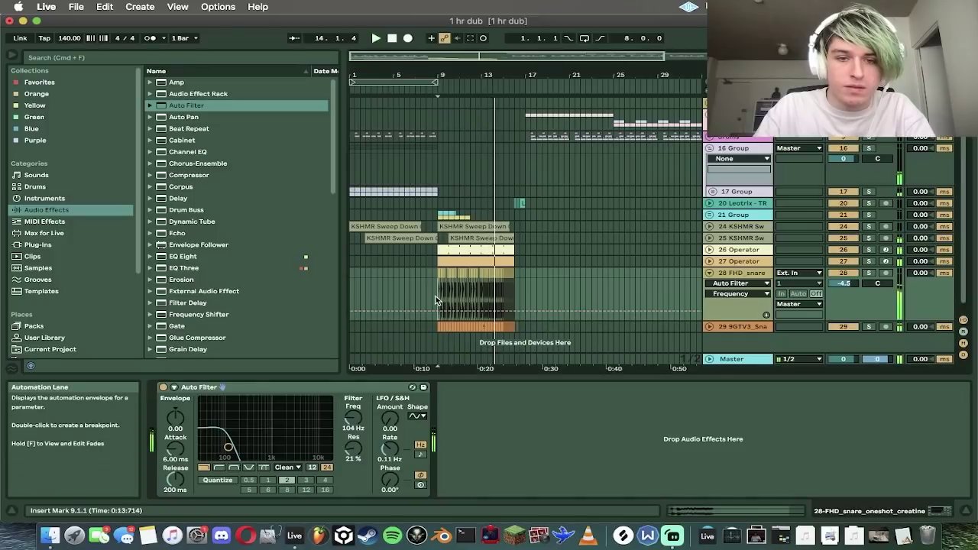
key(space)
drag(464, 311, 514, 281)
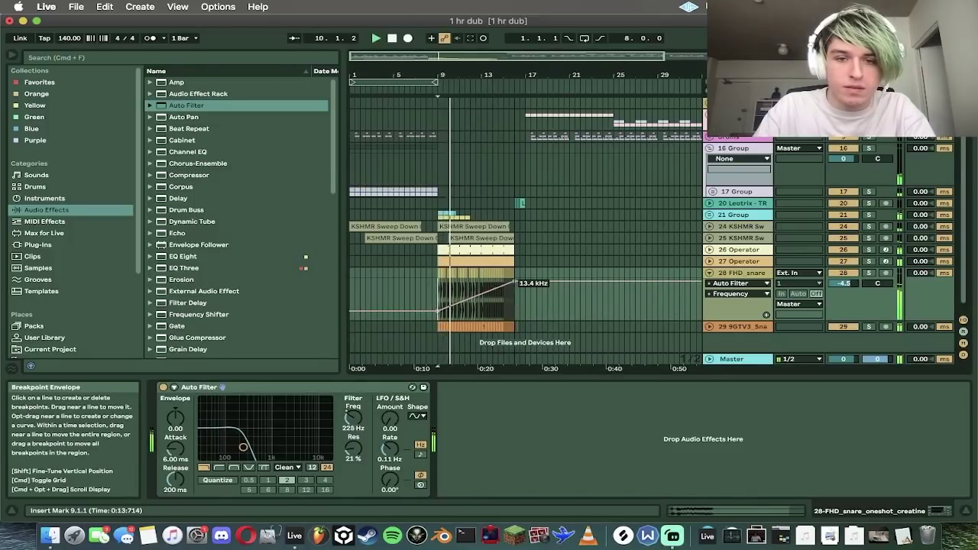
Step: Fold the snare track and the 16 Group, and list the plug-ins in the browser
click(710, 273)
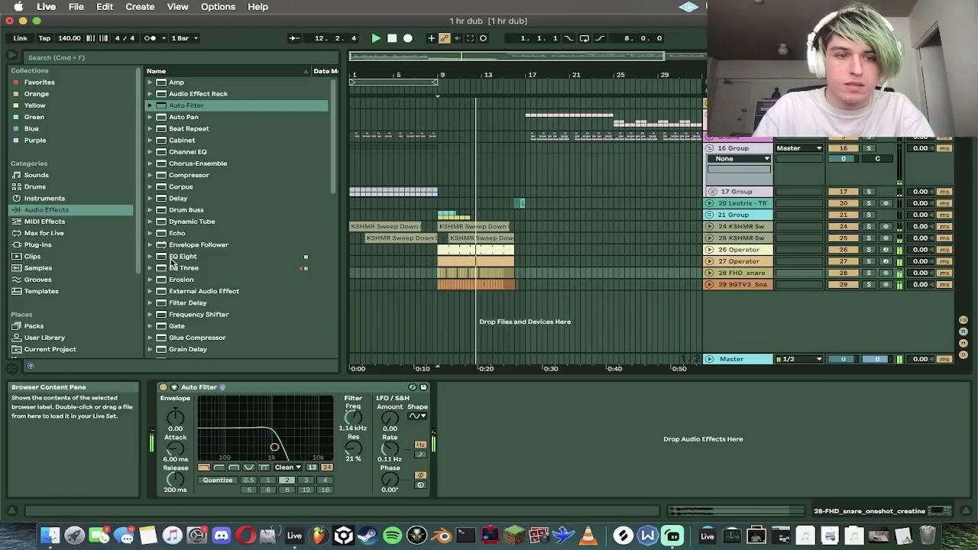
click(42, 245)
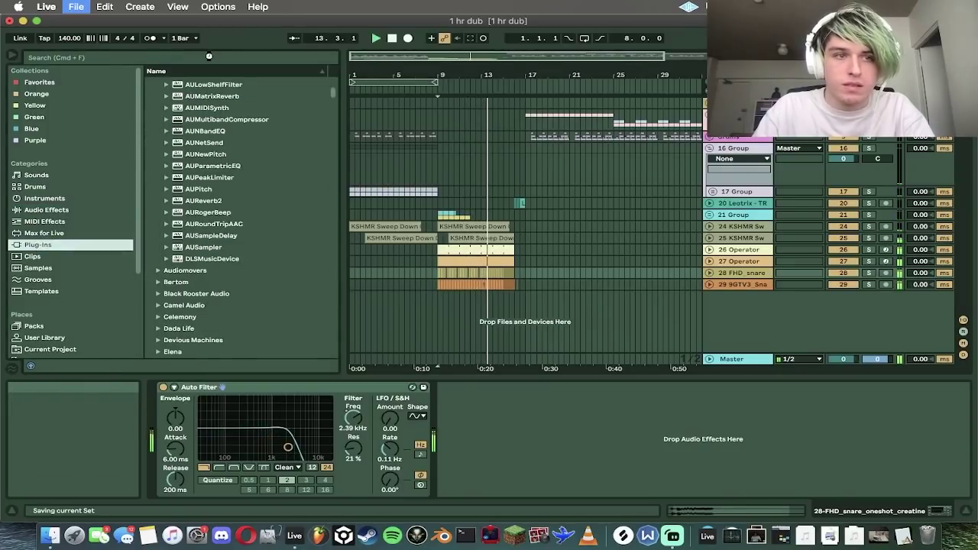
click(711, 149)
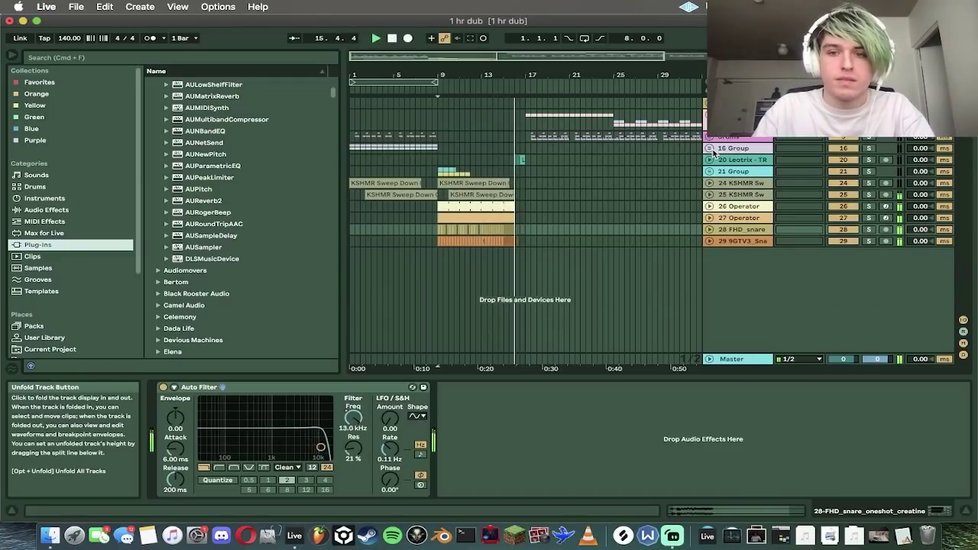
Step: Play the transition from bar 16 into bar 17 and the start of the build-up at bar 9
click(438, 256)
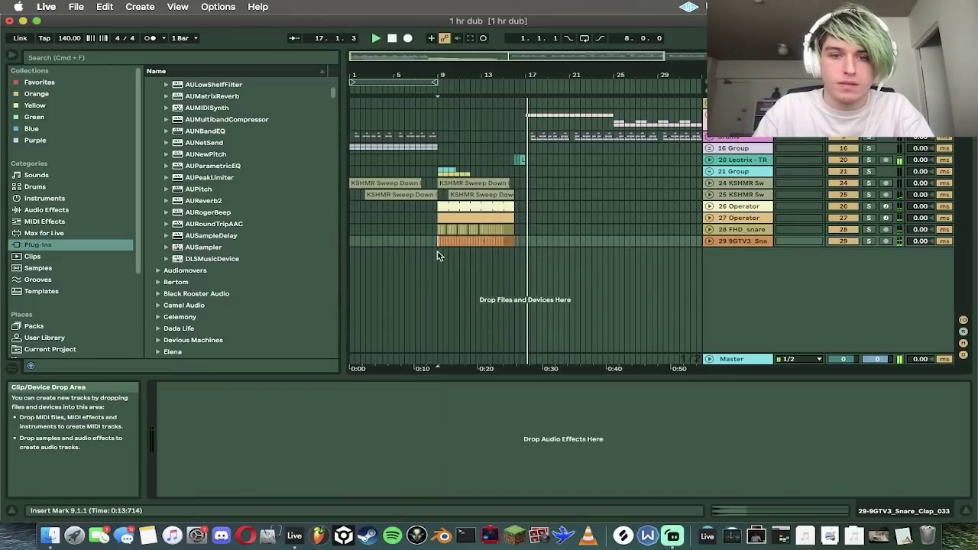
drag(531, 227, 535, 225)
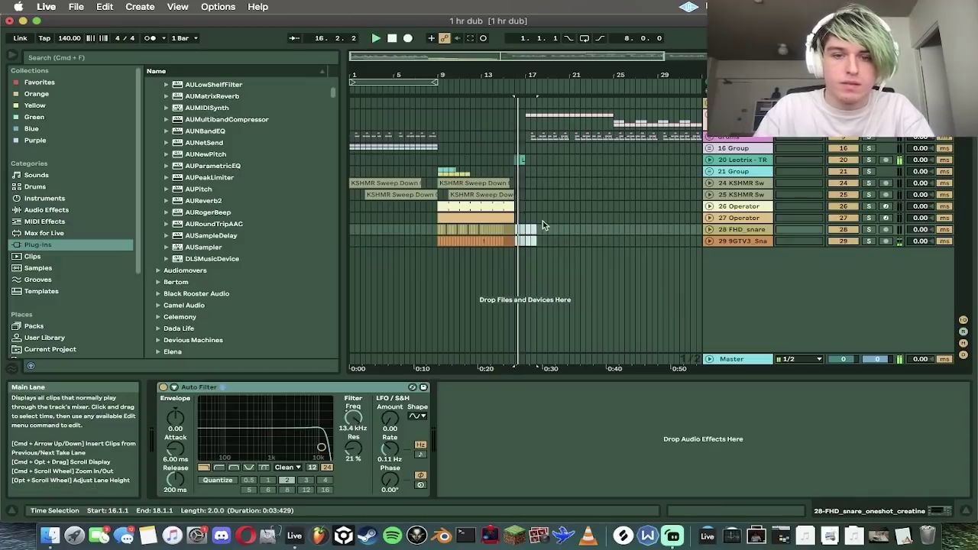
click(436, 249)
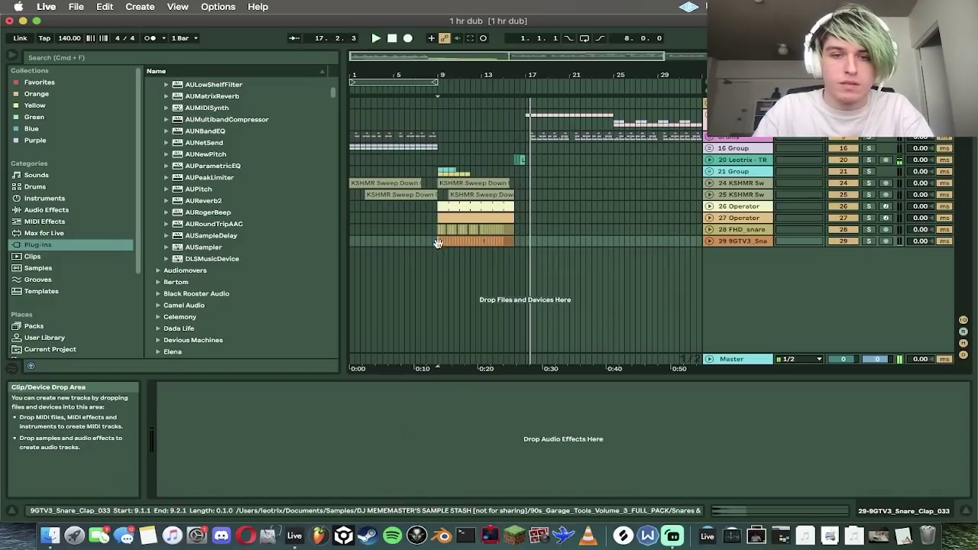
key(space)
key(space)
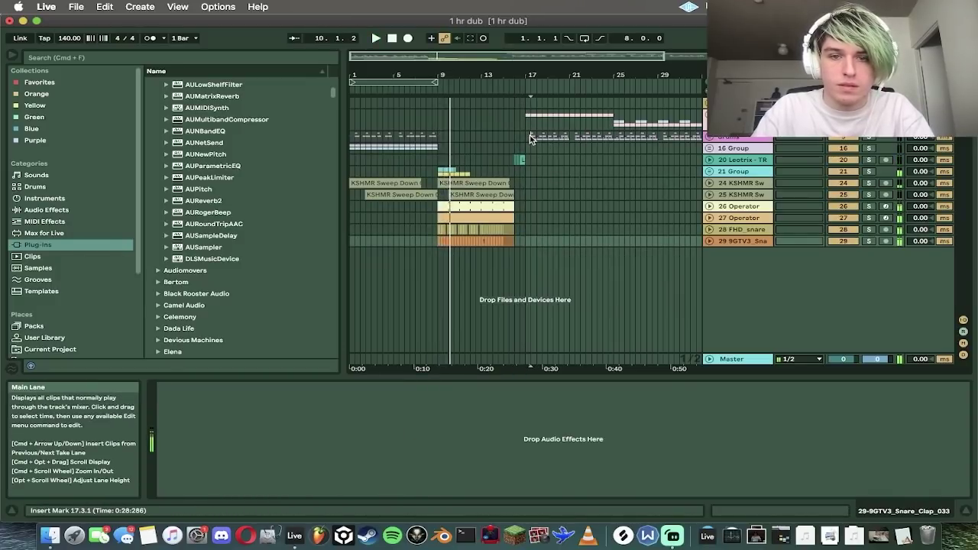
Step: Copy the half bar of grouped drums starting at 17.3 to bar 9 and play it back
drag(530, 135, 535, 136)
key(space)
key(space)
key(super+c)
click(439, 137)
key(super+v)
key(space)
key(space)
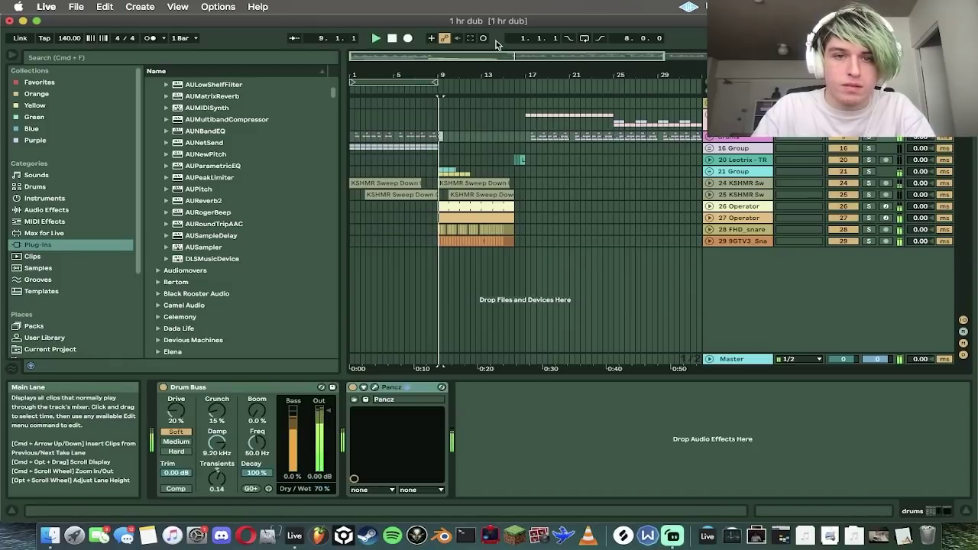
Step: Unfold the drums group and remove the pasted hat clips at bar 9
drag(464, 57, 463, 95)
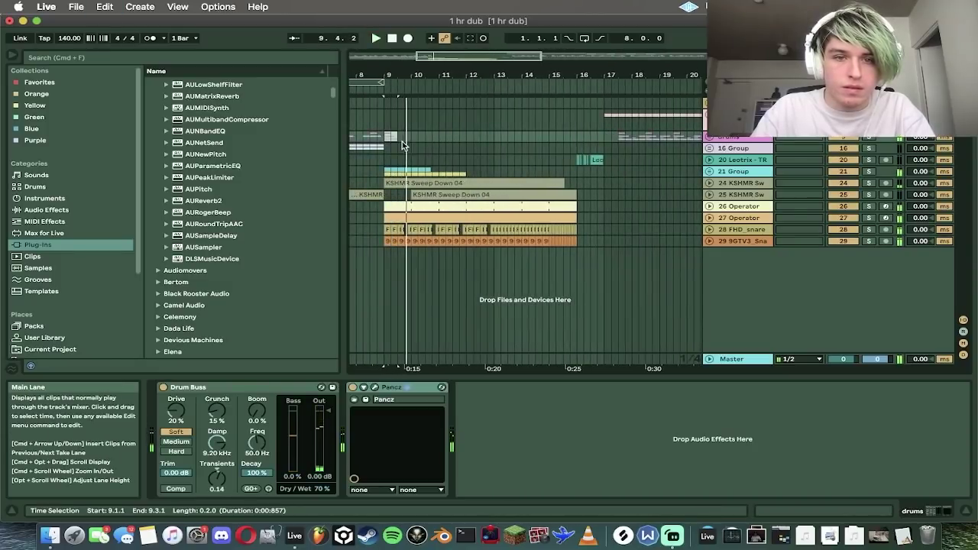
click(398, 138)
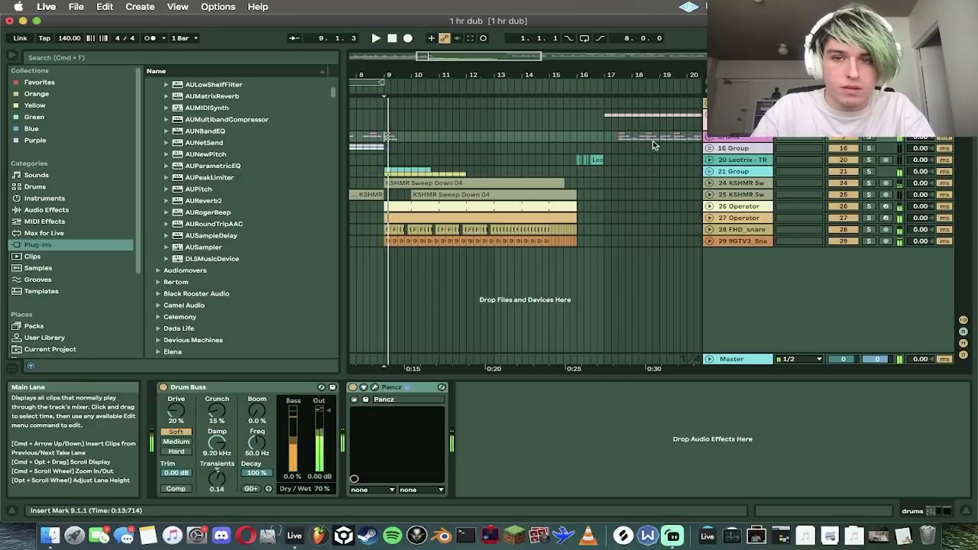
click(709, 138)
scroll(388, 294, down, 3)
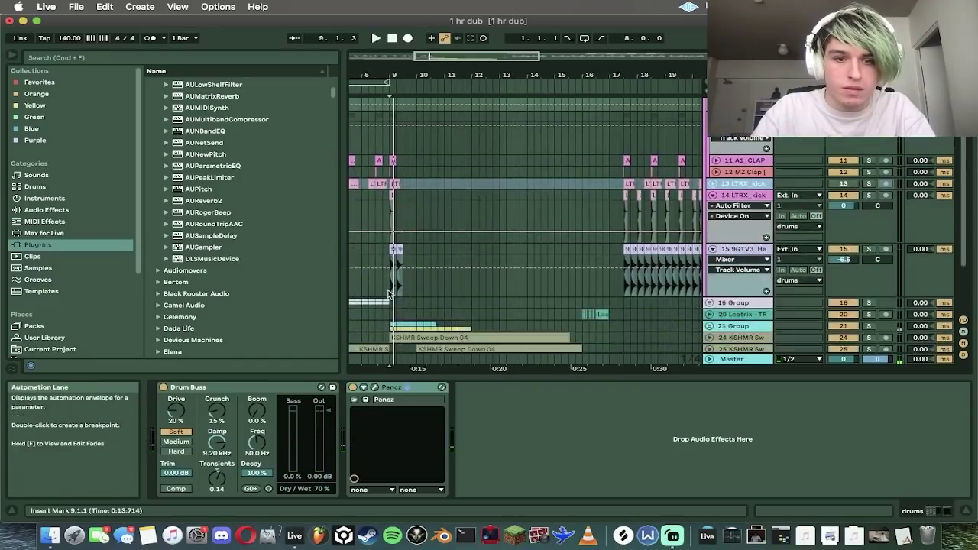
drag(393, 252, 426, 252)
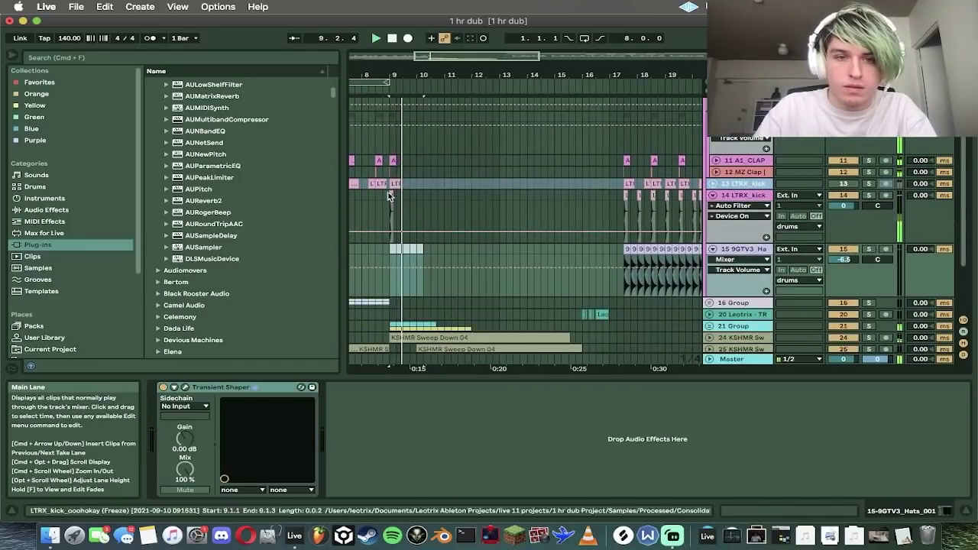
Step: Duplicate the one-beat set of clap and kick clips at bar 9 repeatedly up to bar 16
click(398, 196)
click(389, 162)
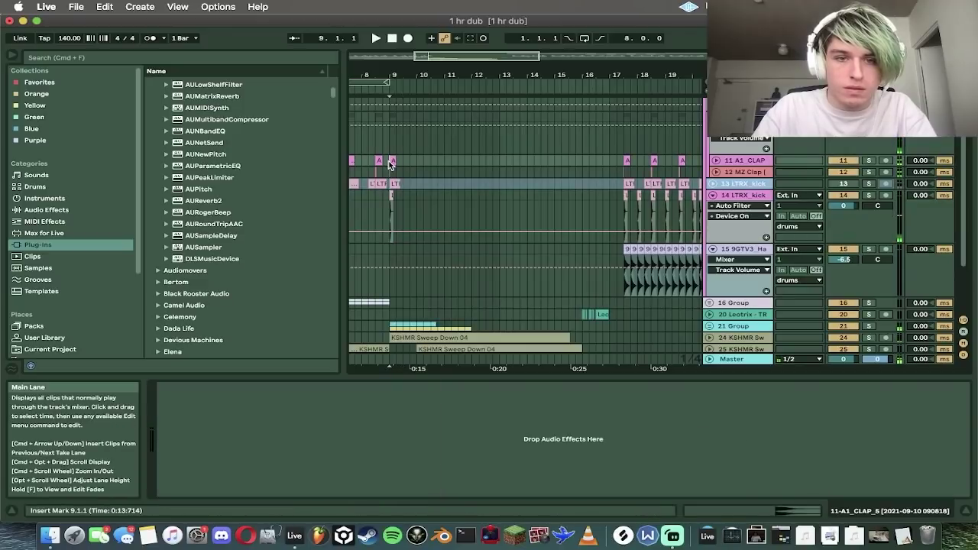
shift+click(399, 202)
key(space)
key(super+d)
key(super+d)
key(super+d)
key(super+d)
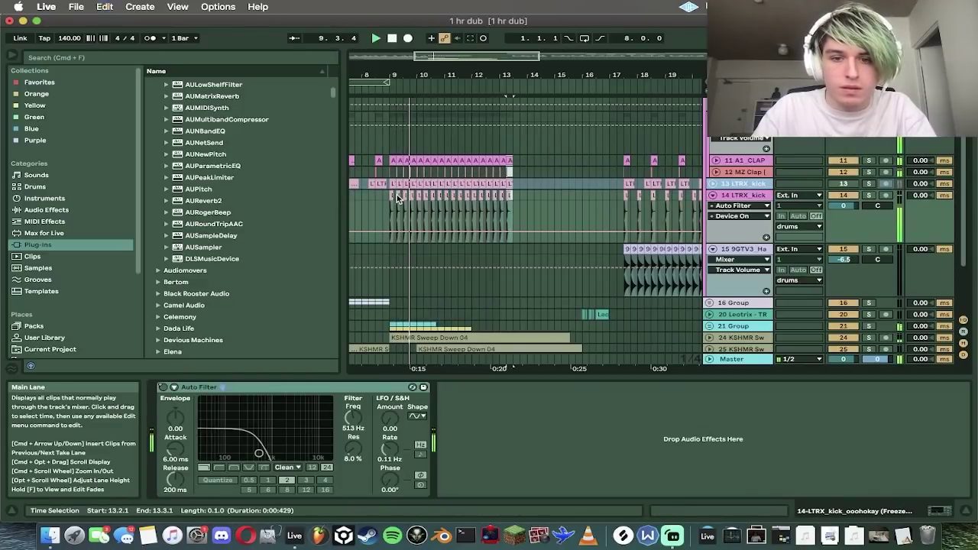
key(super+d)
key(super+d)
key(super+d)
key(super+d)
key(super+d)
scroll(435, 217, down, 3)
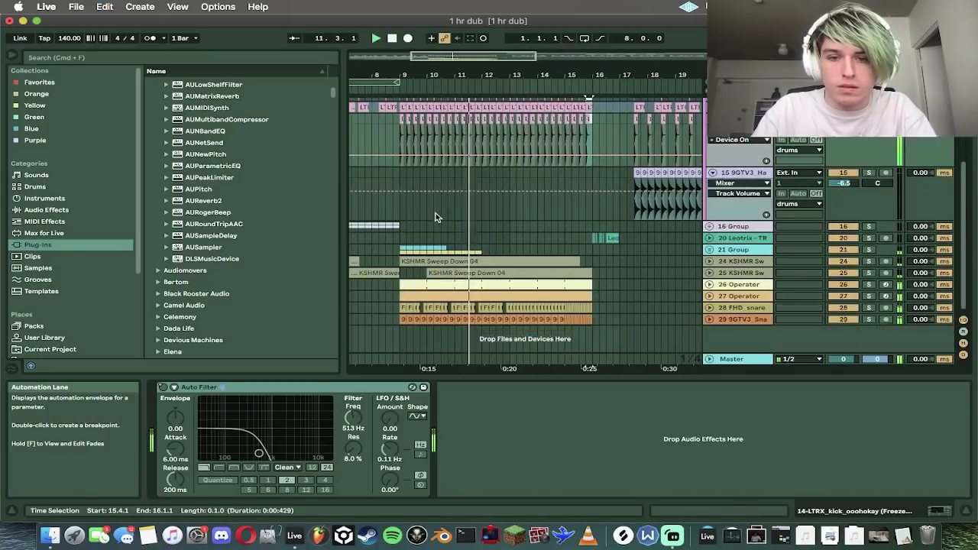
scroll(434, 217, up, 1)
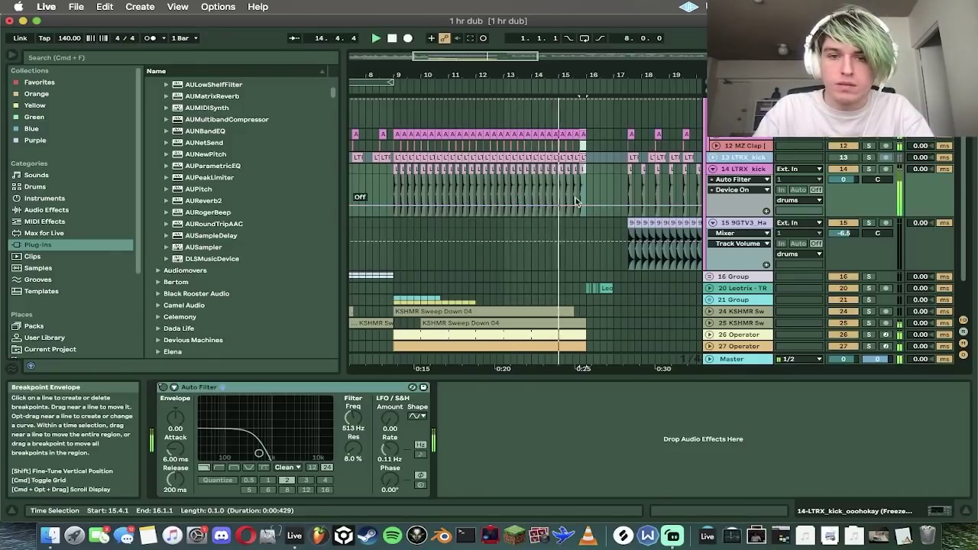
Step: Play the build-up from bar 9 to judge the duplicated clap and kick clips
shift+click(395, 178)
key(space)
key(space)
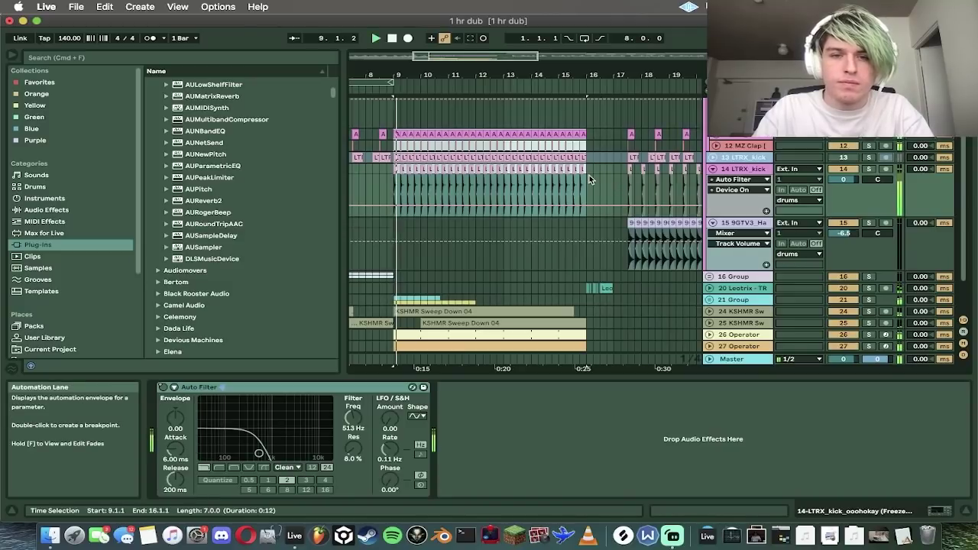
drag(455, 56, 454, 101)
click(870, 136)
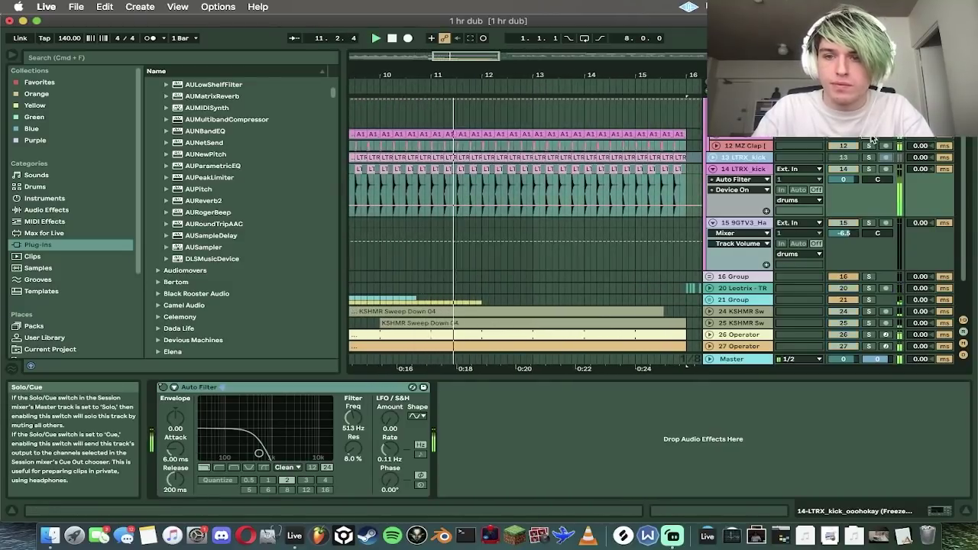
click(756, 136)
key(space)
Step: Try the build-up without the A1_CLAP clips between bars 9 and 16, and undo their deletion
drag(470, 59, 462, 34)
click(453, 137)
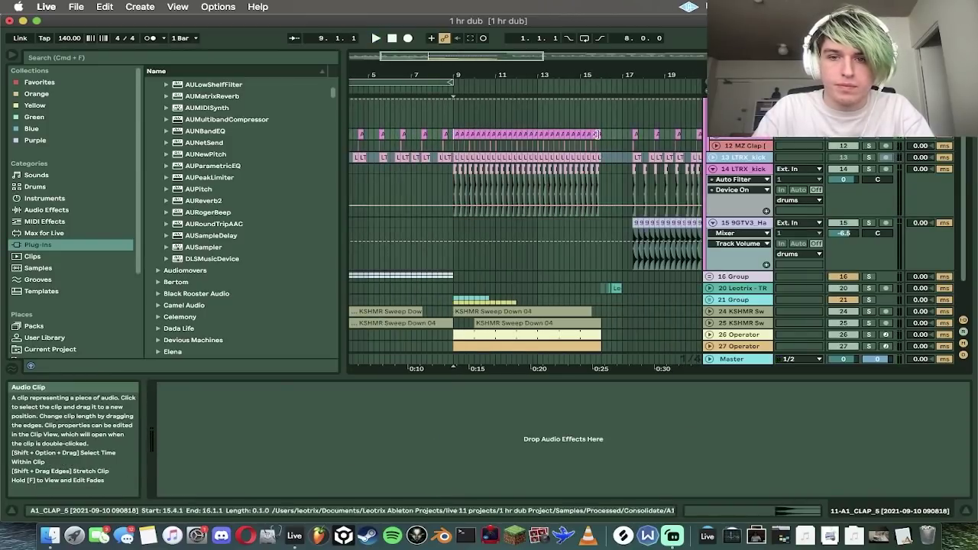
shift+click(609, 139)
key(Delete)
key(space)
click(869, 137)
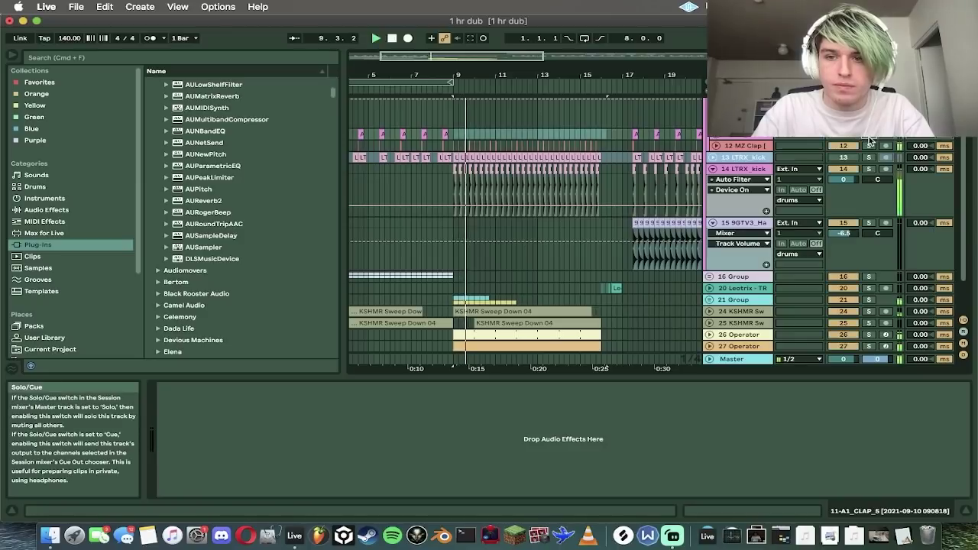
drag(465, 59, 467, 73)
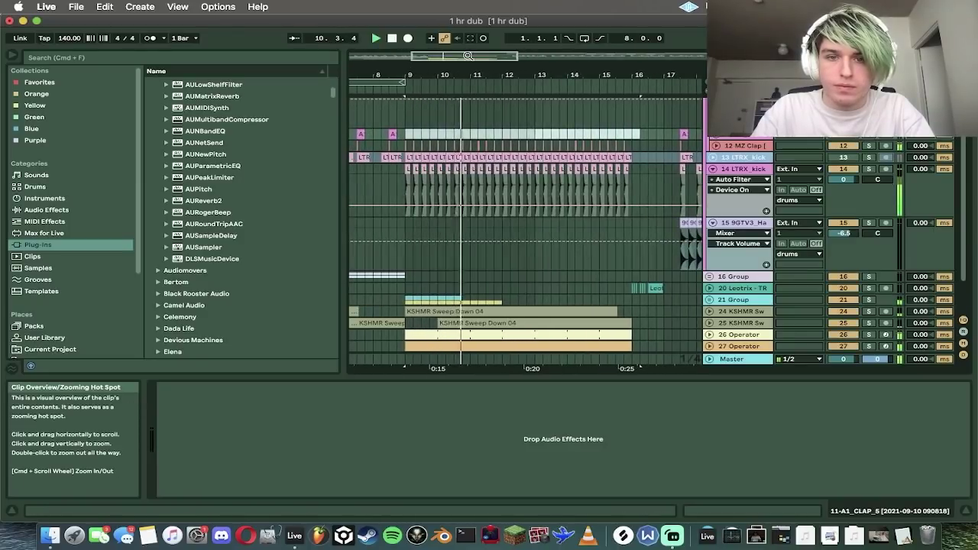
key(super+z)
Step: Set the gain of the build-up's A1_CLAP clips to 0.69 dB and their pitch to +6 semitones
click(796, 510)
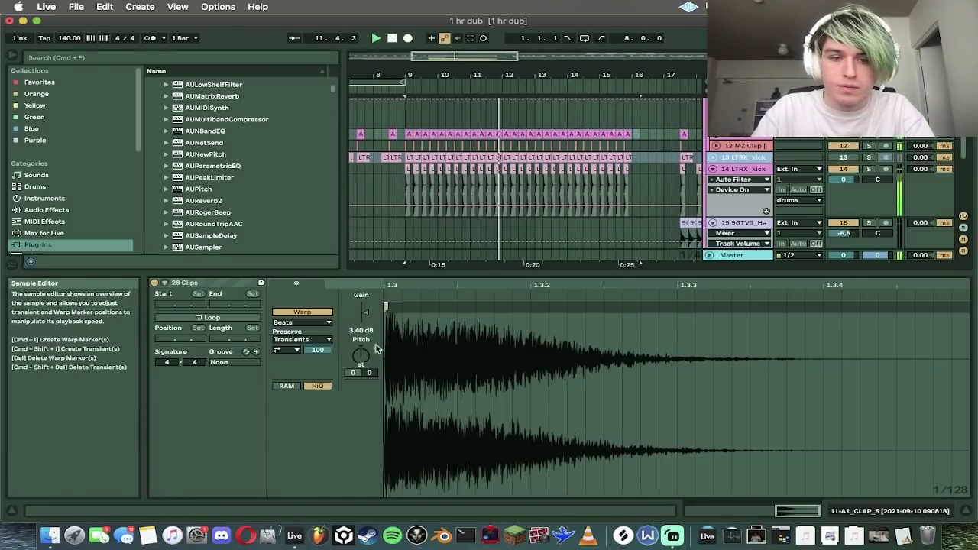
drag(364, 314, 365, 348)
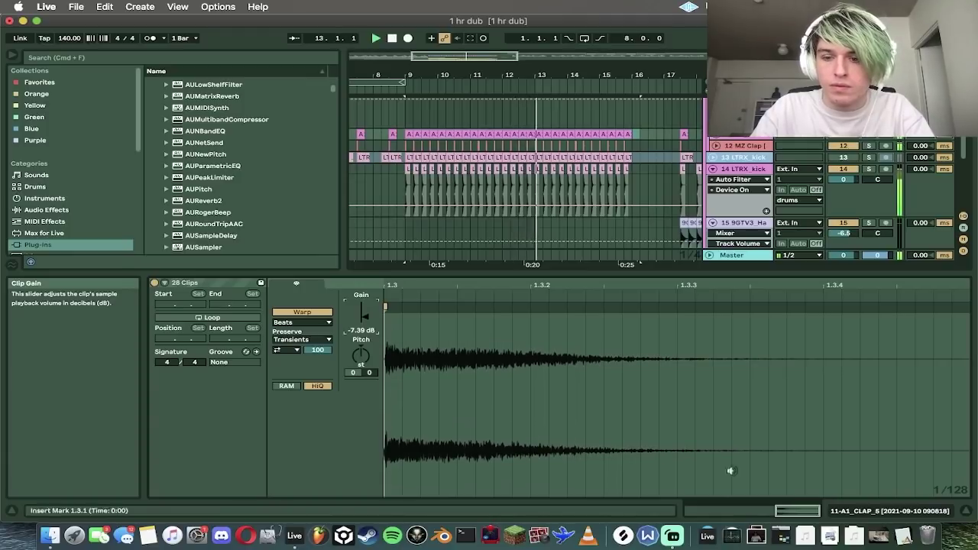
key(super+z)
key(space)
key(space)
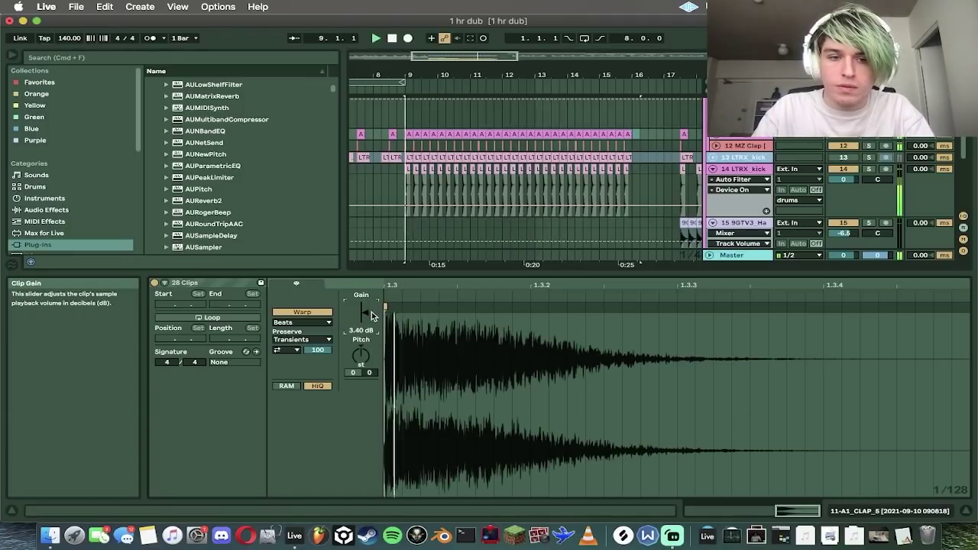
mouse_move(365, 313)
mouse_down()
mouse_move(371, 319)
mouse_move(356, 317)
mouse_up()
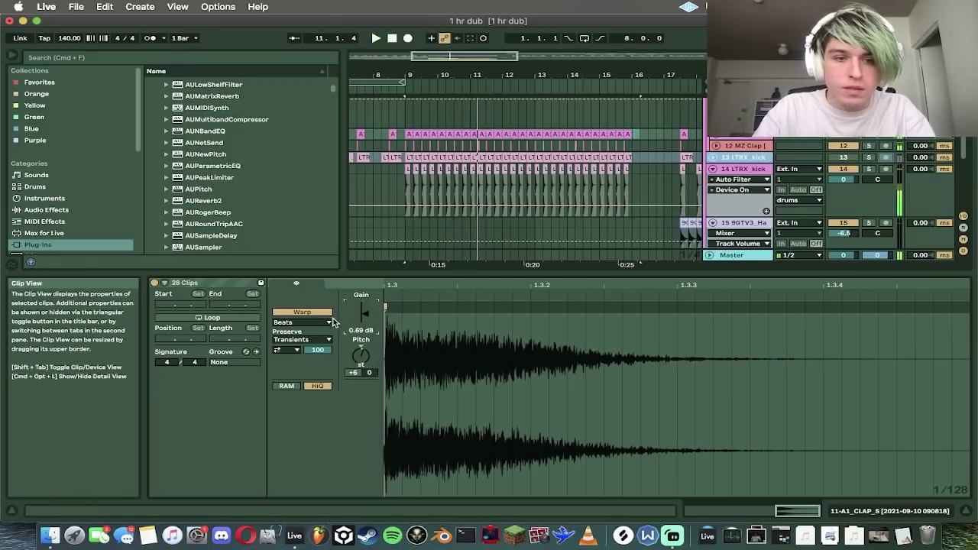
Step: Change the A1_CLAP clips' warp mode to Complex and return to the track's device view
click(328, 322)
click(314, 370)
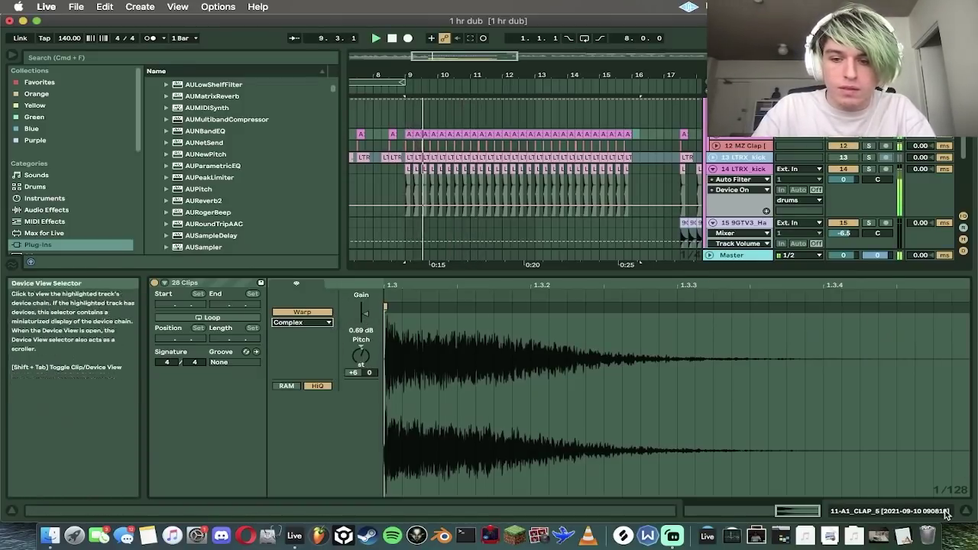
click(964, 510)
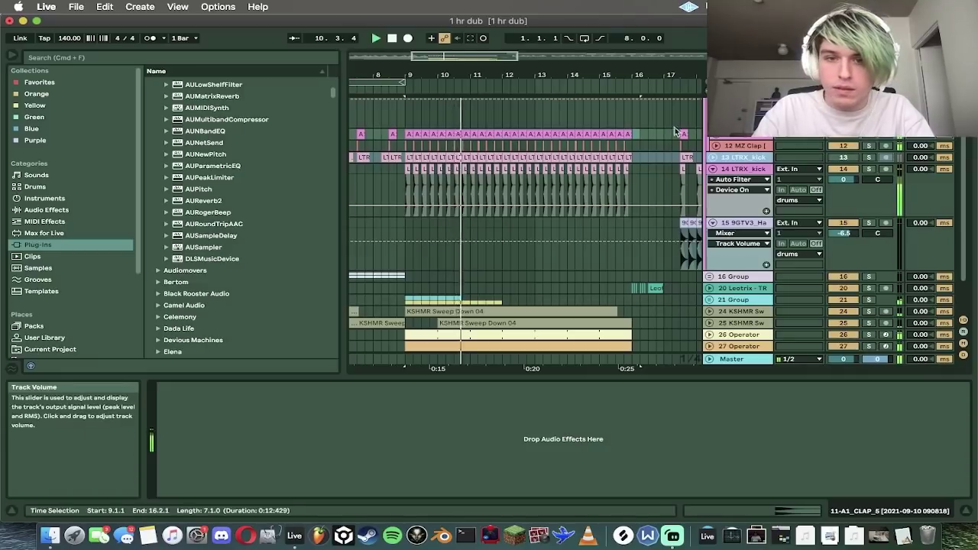
Step: Fold the second LTRX_kick track and fill bars 13 to 15 with eighth-note clap and kick clips
click(712, 168)
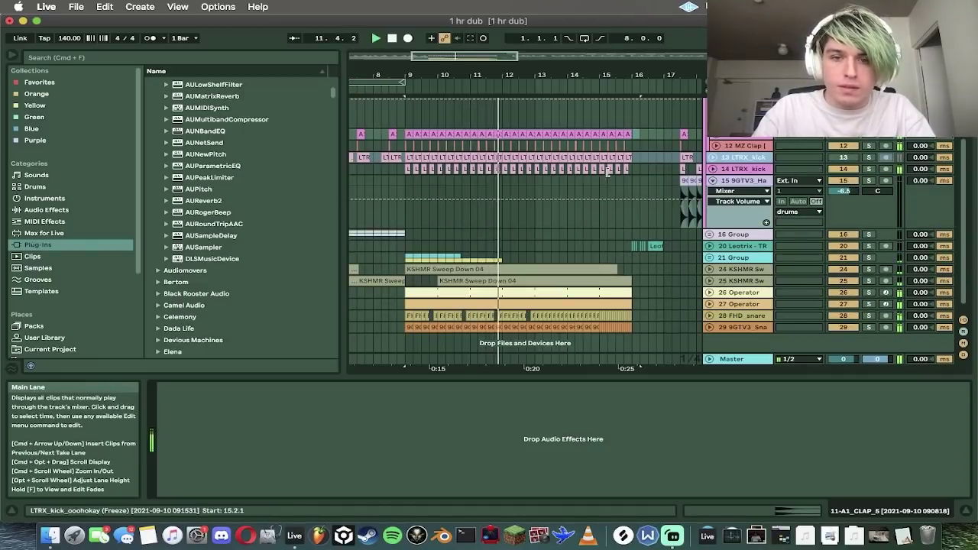
click(616, 170)
drag(496, 56, 496, 73)
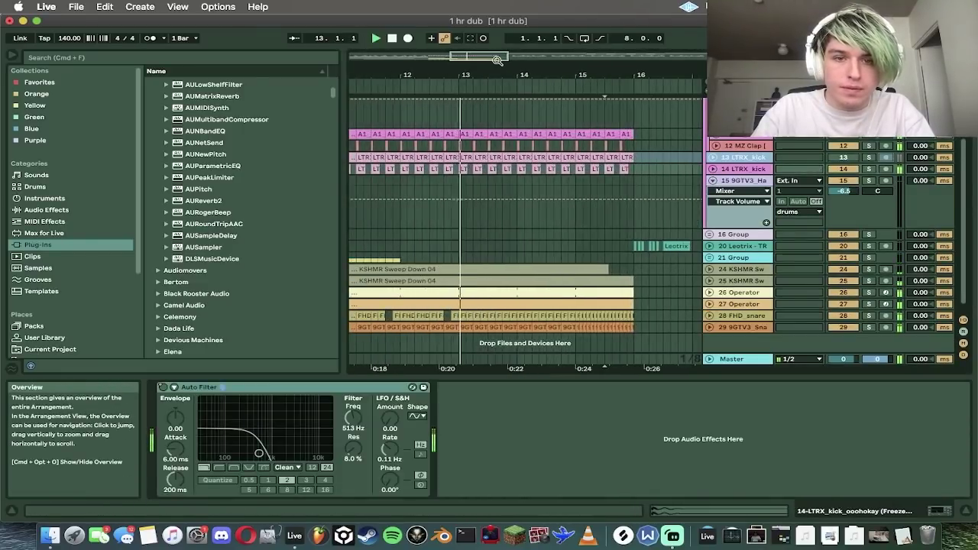
key(space)
click(460, 170)
key(super+d)
key(super+d)
key(super+d)
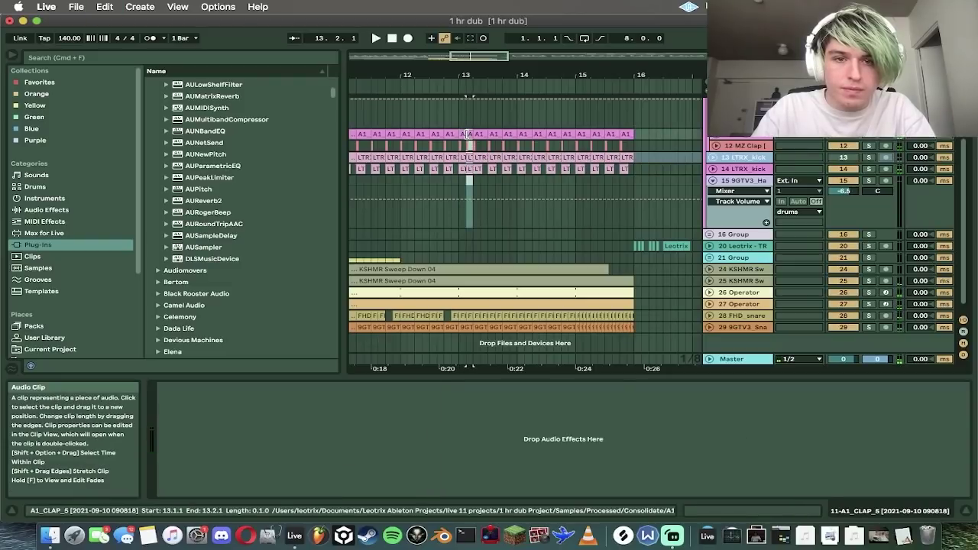
key(super+d)
key(super+d)
key(super+d)
key(super+d)
key(super+d)
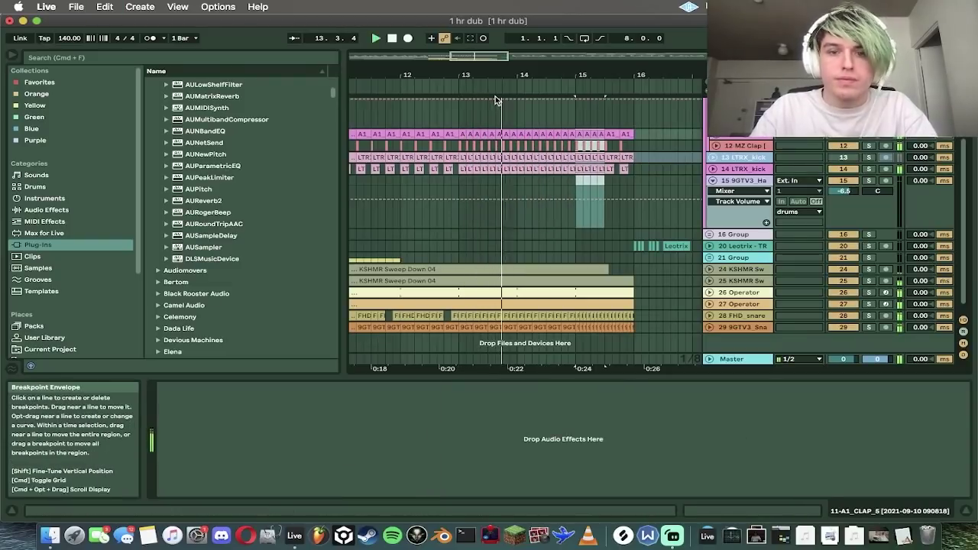
Step: Fill bar 15 with sixteenth-note clap and kick clips, play the roll's end, and unfold the second LTRX_kick track
drag(568, 75, 569, 111)
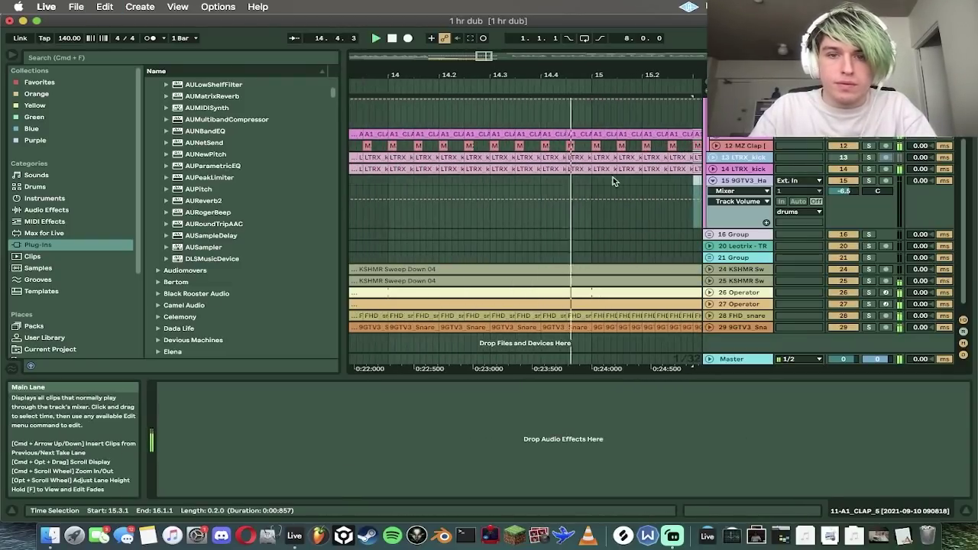
key(space)
drag(593, 178, 603, 128)
key(super+d)
key(super+d)
key(super+d)
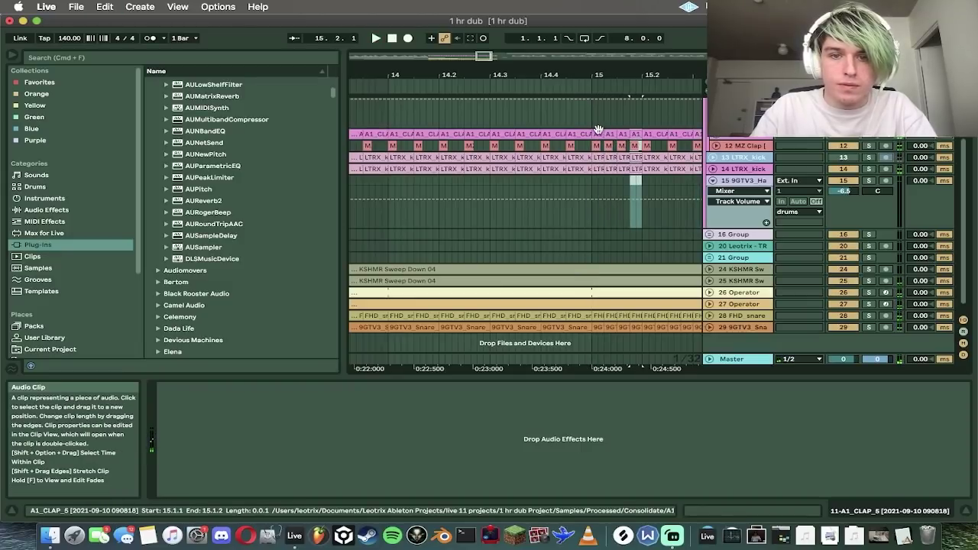
shift+click(598, 130)
key(space)
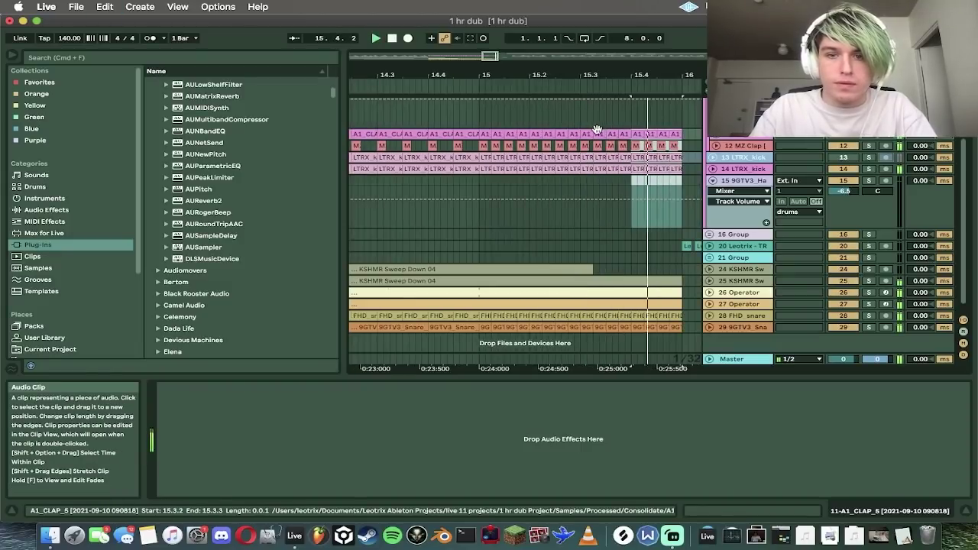
key(space)
click(713, 169)
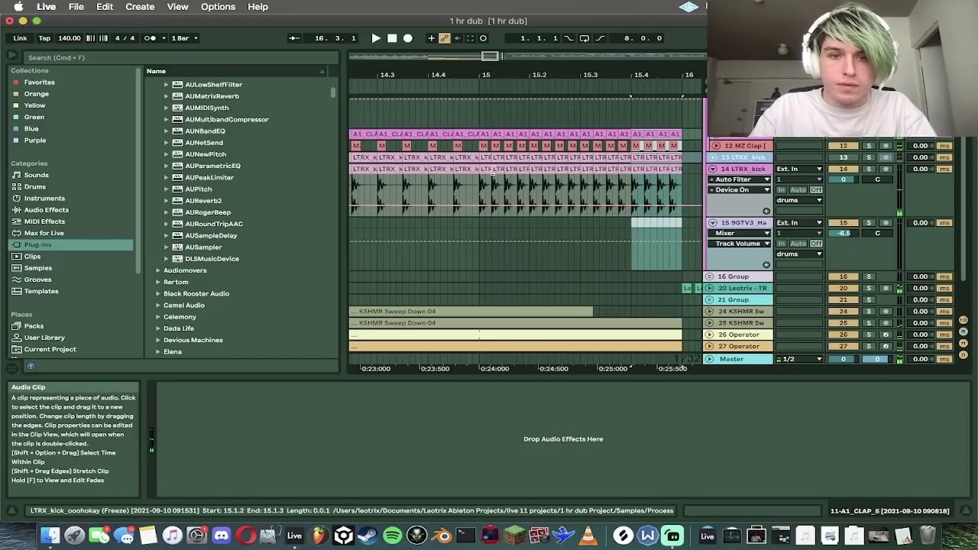
Step: Warp the second LTRX_kick track's clip at bar 15 in Complex mode, pulling its warp markers earlier to compress the kick
click(475, 167)
double_click(475, 167)
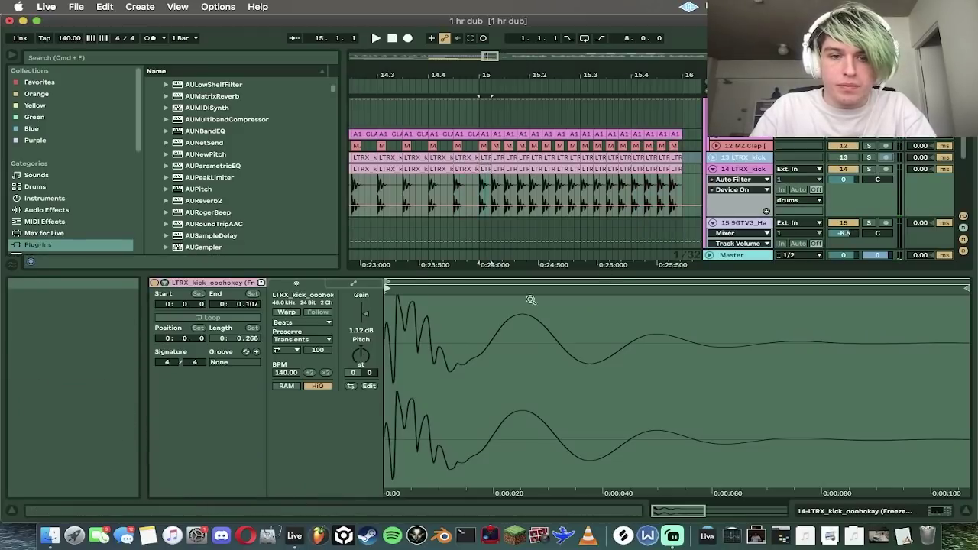
click(300, 311)
mouse_move(589, 308)
mouse_down()
mouse_move(399, 306)
mouse_move(434, 329)
mouse_move(547, 328)
mouse_up()
drag(715, 312, 493, 305)
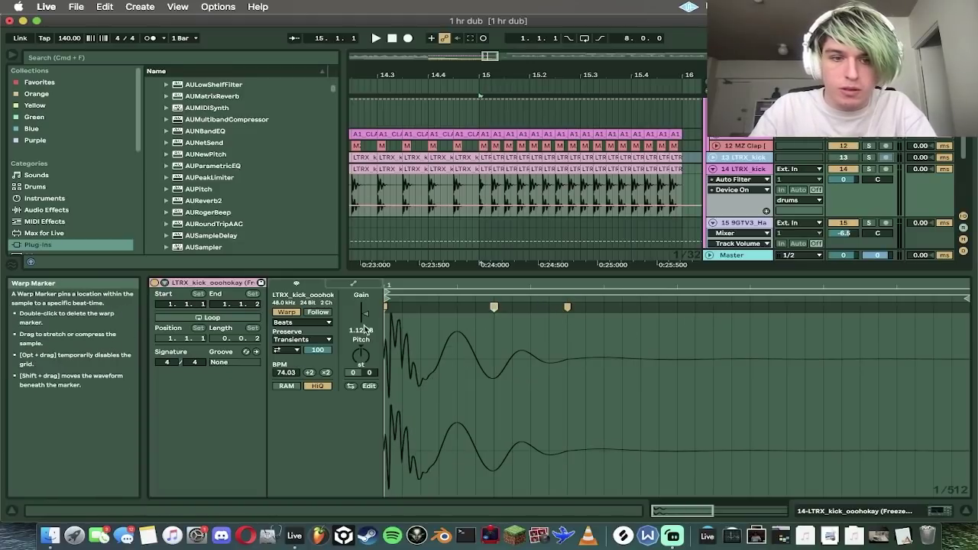
click(306, 322)
click(316, 370)
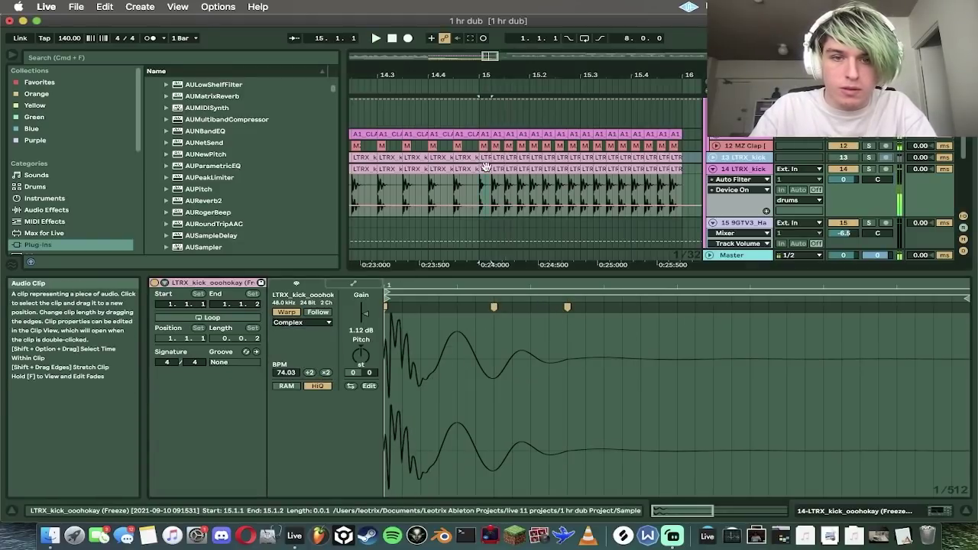
Step: Switch to a triplet grid and fill the second half of bar 15 with shortened duplicates of the warped kick clip
click(588, 175)
key(super+3)
drag(589, 172, 586, 172)
key(super+d)
key(super+d)
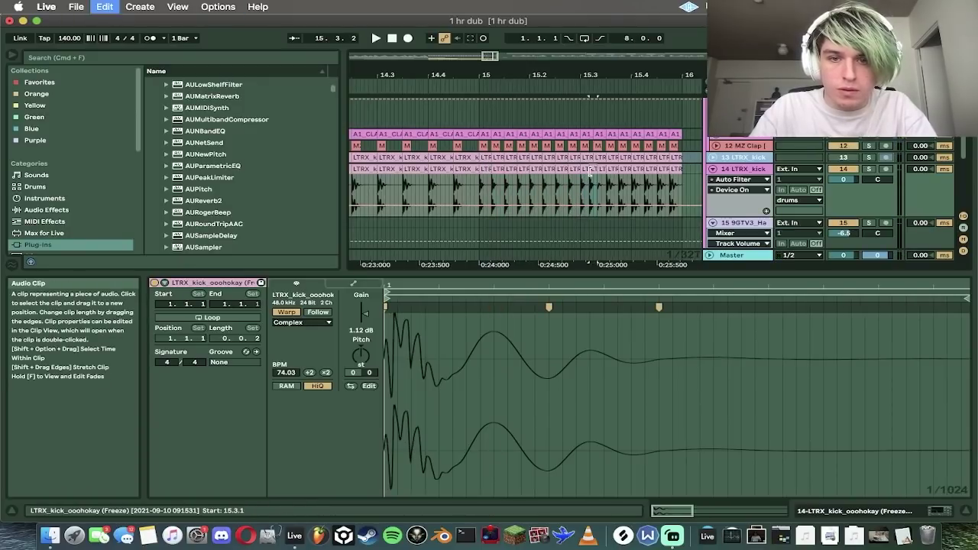
shift+click(584, 170)
key(super+d)
key(super+d)
key(super+d)
click(584, 171)
key(space)
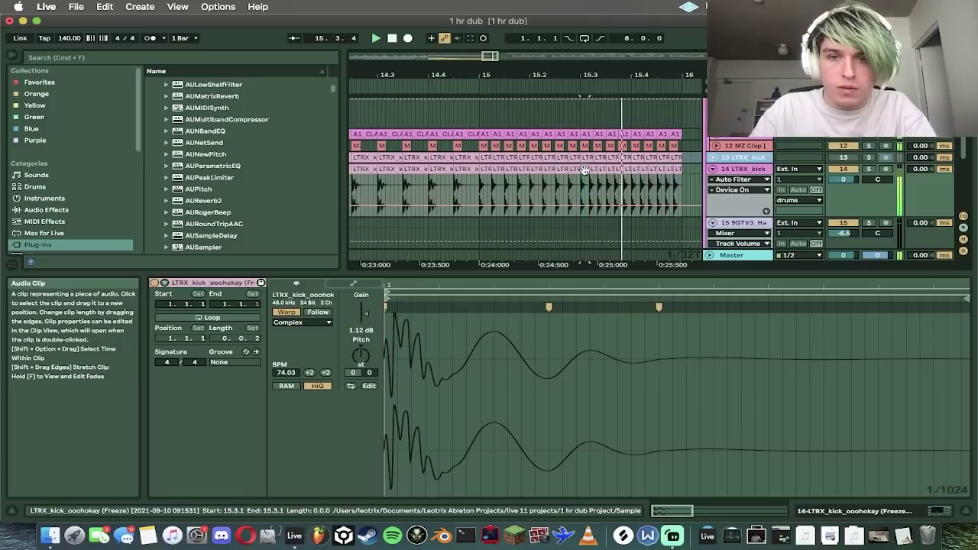
Step: Play the kick roll from the end of bar 14 and try lowering its last 12 clips' gain to -6.20 dB
key(space)
click(467, 170)
key(space)
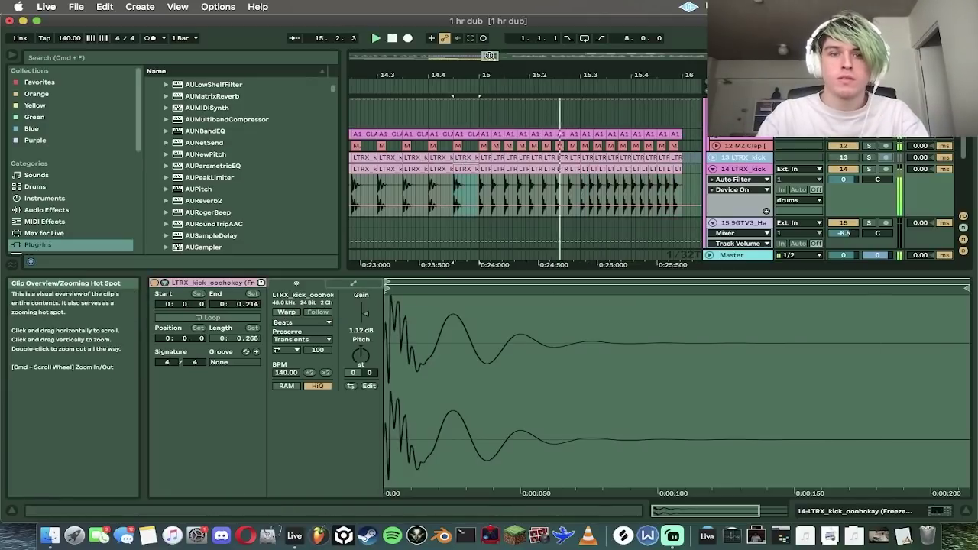
drag(489, 59, 489, 55)
click(524, 195)
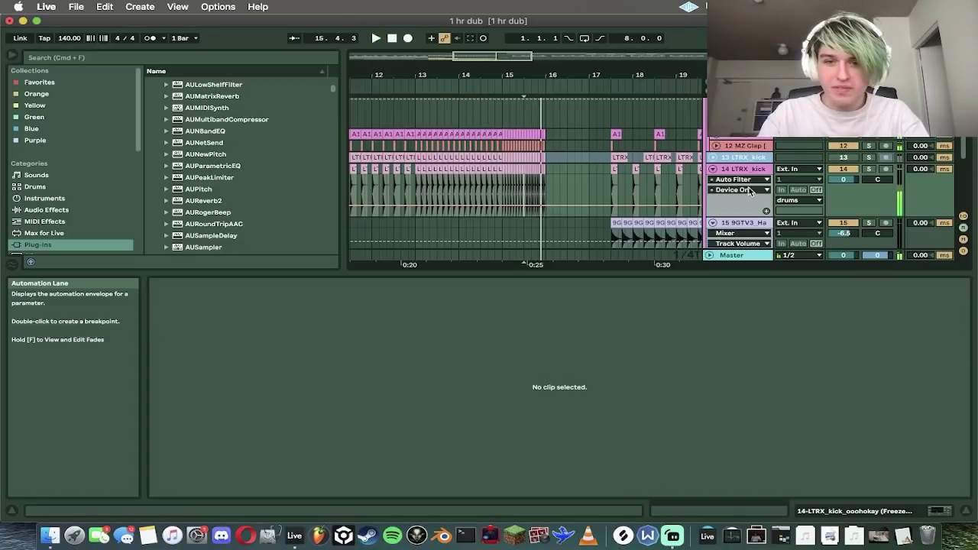
click(524, 169)
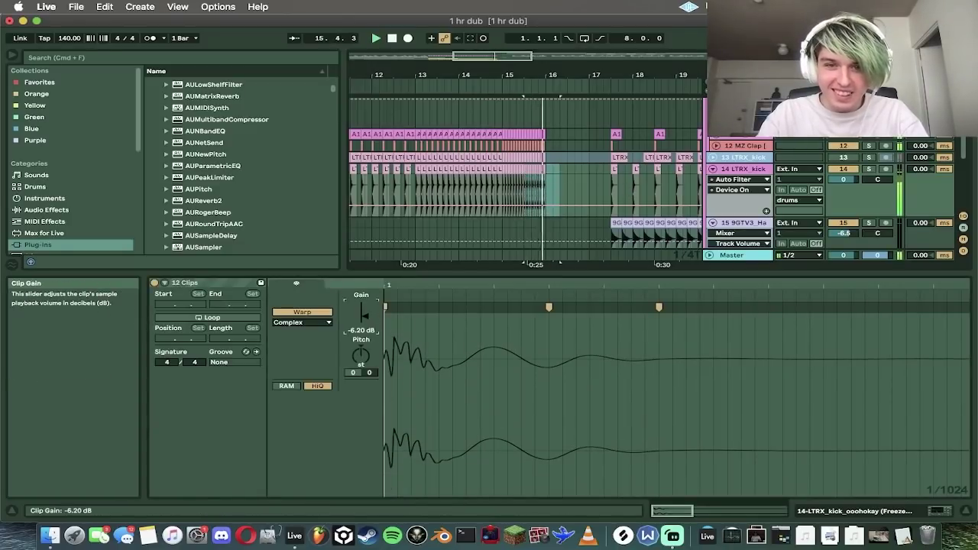
click(499, 181)
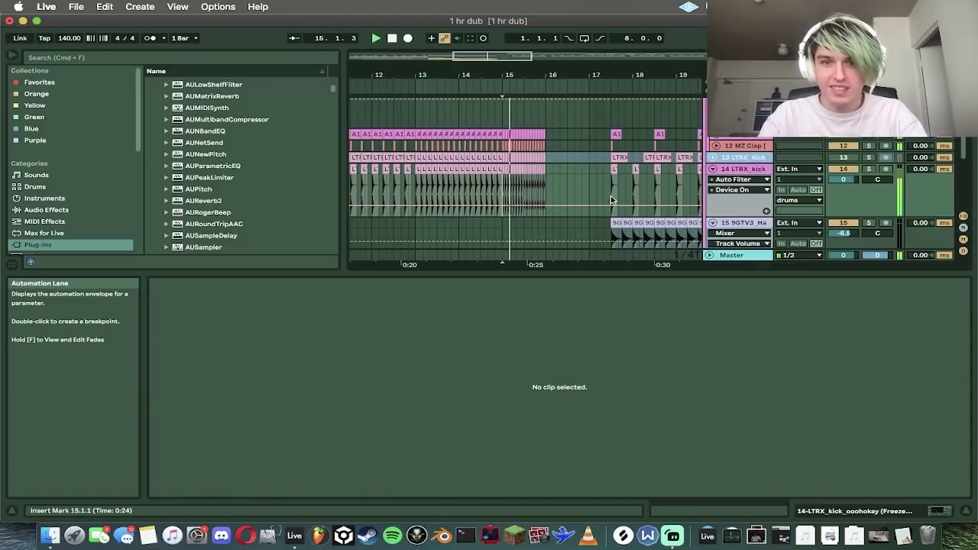
Step: Play the kick roll from bar 15 into bar 16
click(615, 169)
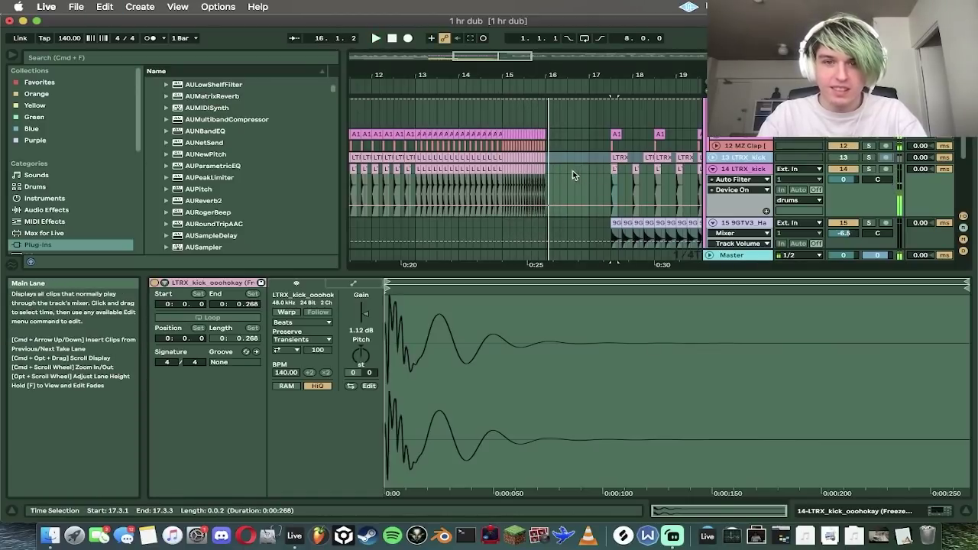
click(502, 185)
key(space)
key(space)
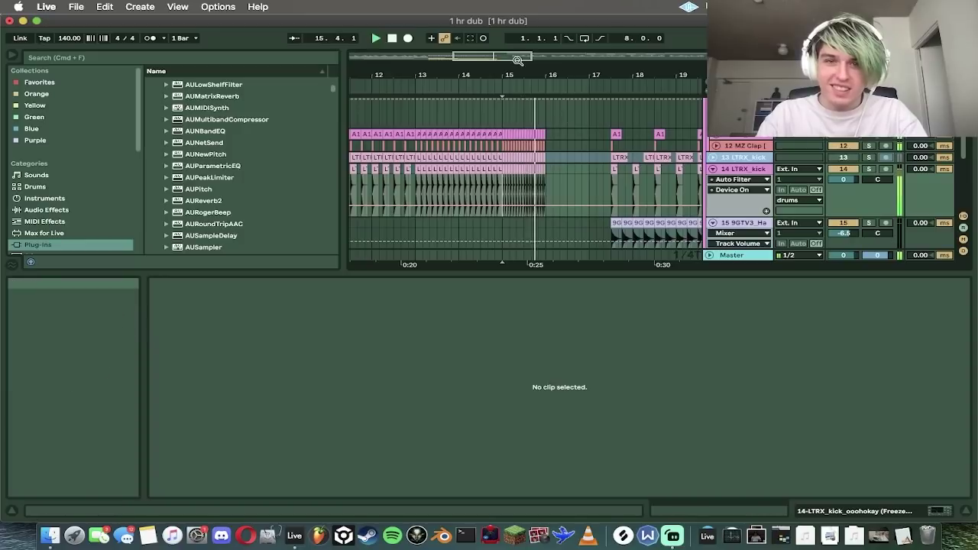
key(space)
key(space)
Step: Copy the second LTRX_kick track's clip at 17.3 to the start of bar 16 and play it
click(613, 169)
key(super+c)
click(547, 166)
key(super+v)
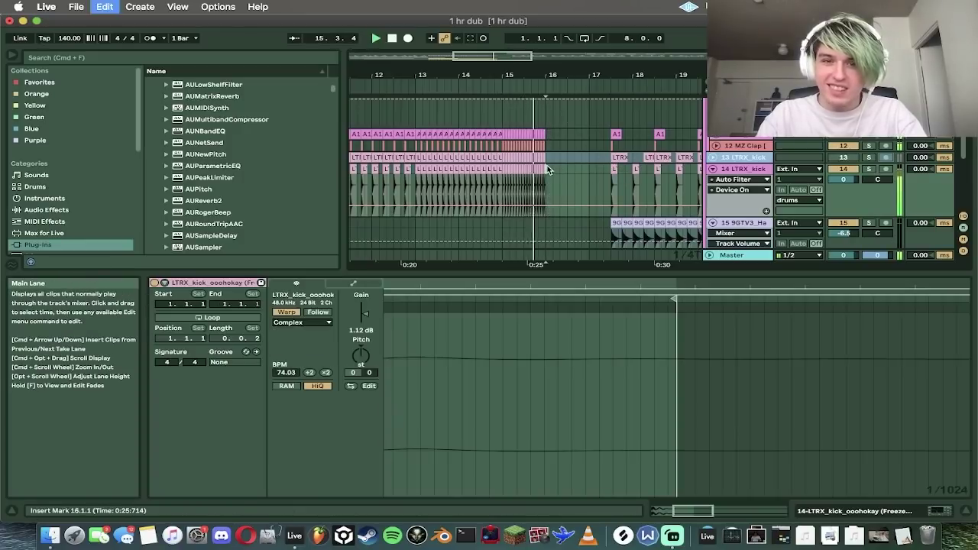
key(space)
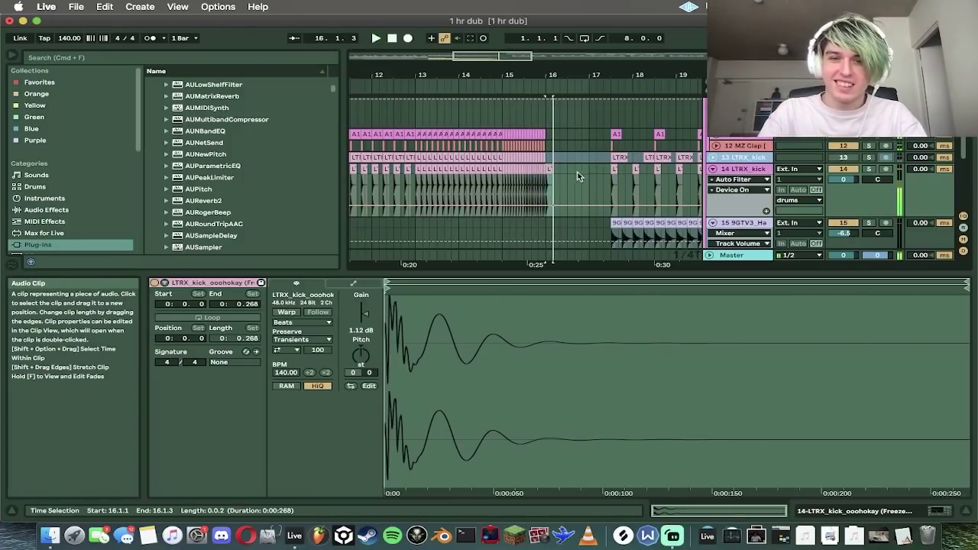
Step: Replace the last kick clip before bar 16 with a duplicate of the roll clip preceding it
click(529, 180)
drag(501, 60, 500, 101)
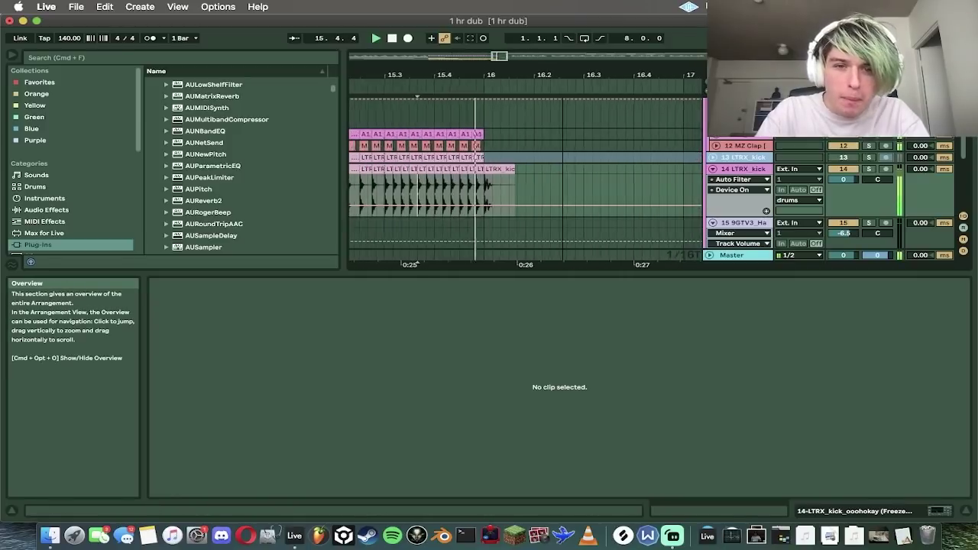
click(478, 169)
key(Delete)
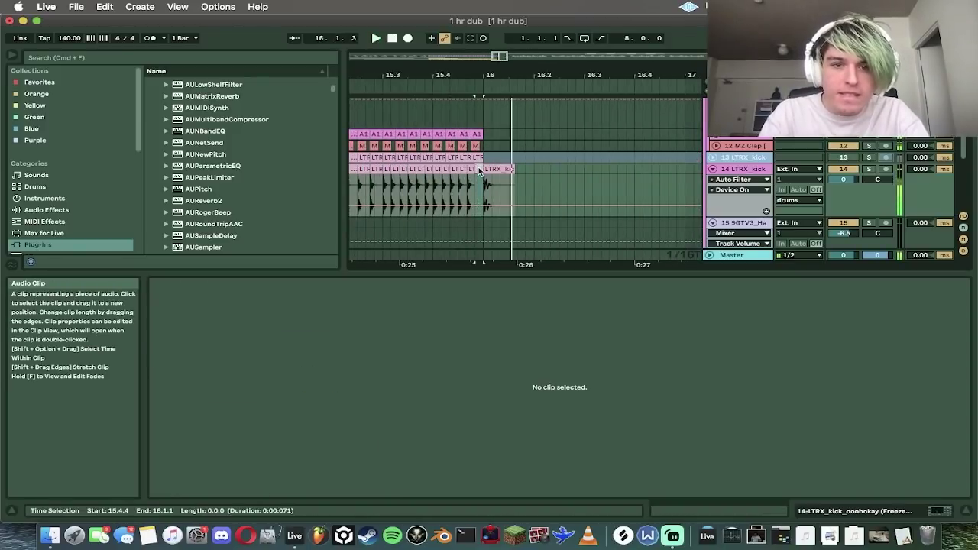
click(470, 168)
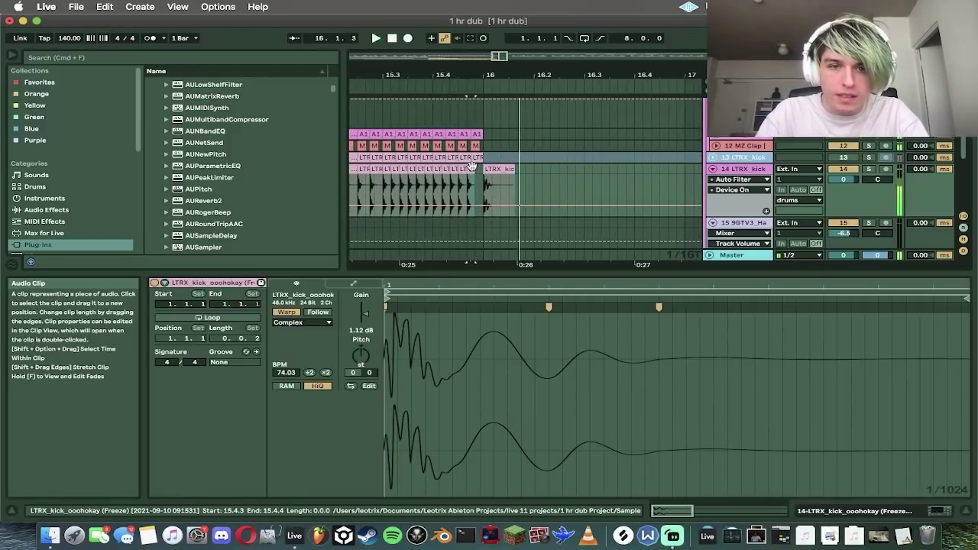
key(super+d)
Step: Play the end of the kick roll from two points in the second half of bar 15
key(space)
scroll(472, 167, left, 3)
click(405, 185)
key(space)
key(space)
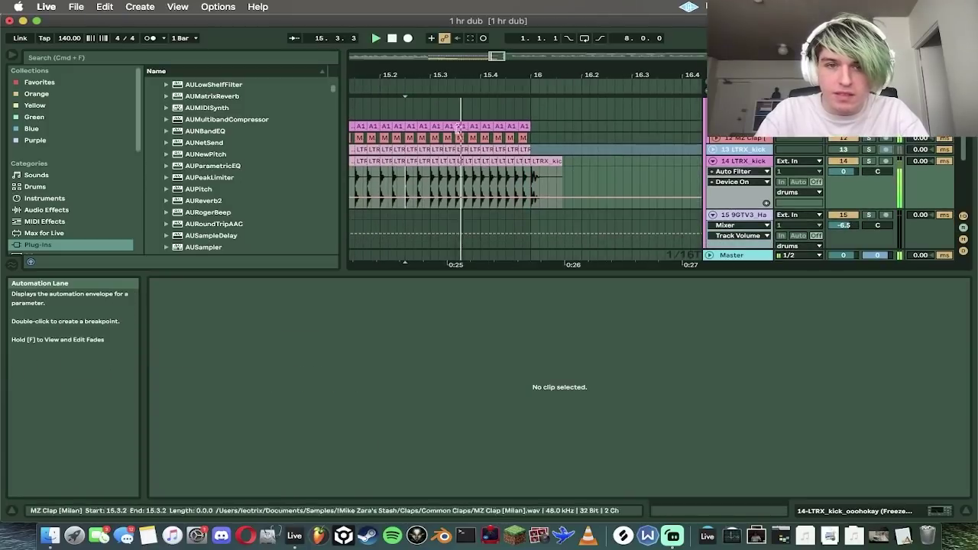
click(431, 186)
key(space)
key(space)
Step: View more of the arrangement and play the full roll from 15.1.1 into bar 16
drag(498, 58, 497, 16)
click(491, 181)
click(497, 182)
key(space)
key(space)
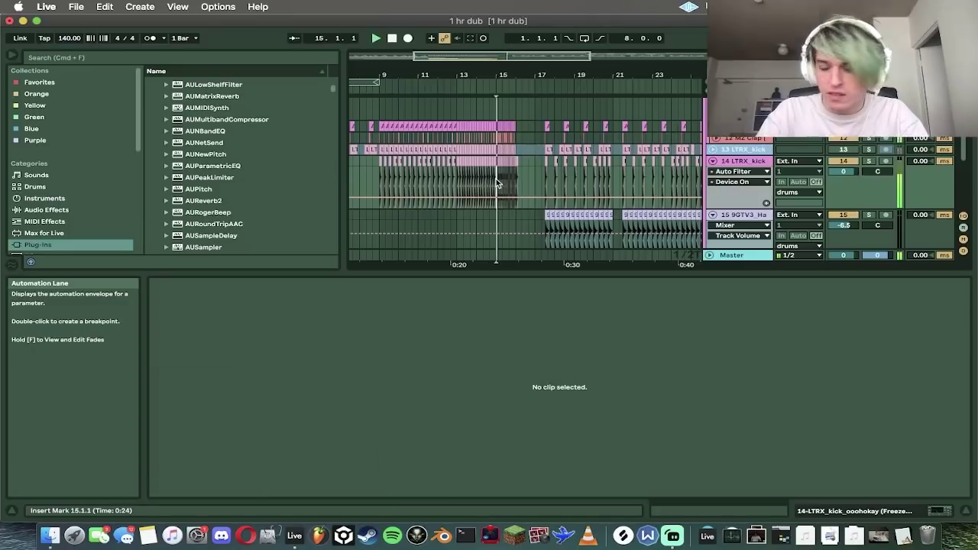
key(space)
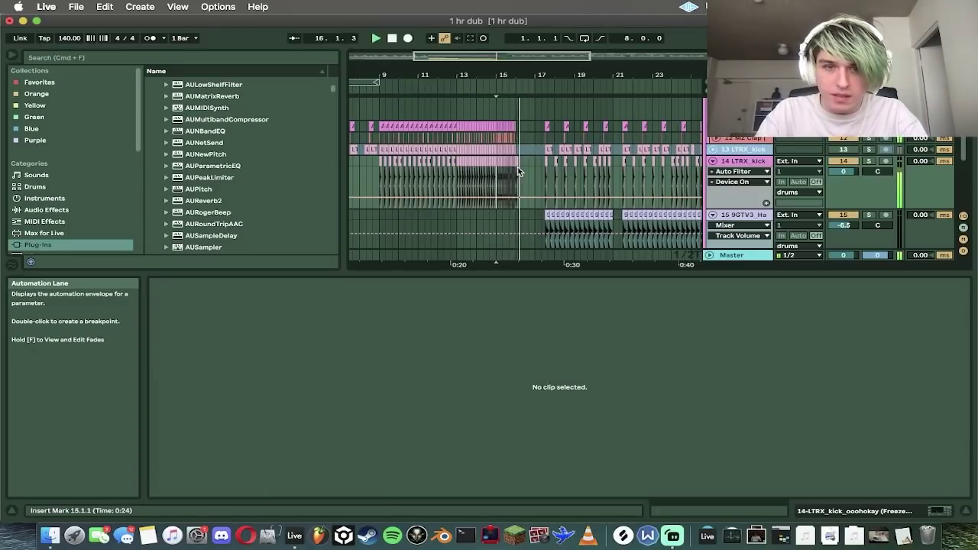
Step: Fill bar 16 of the second LTRX_kick track with a kick clip on every beat
click(518, 161)
key(space)
key(space)
click(524, 162)
key(space)
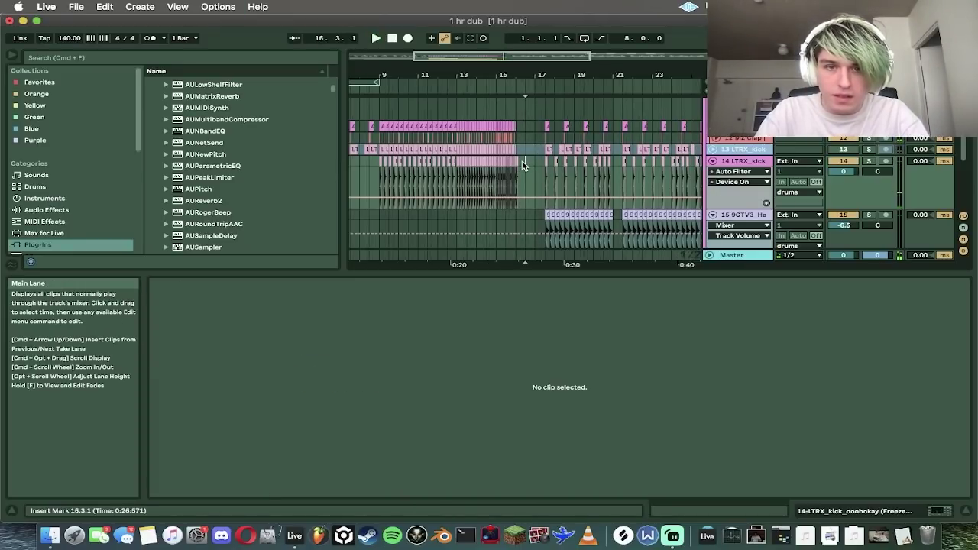
click(523, 163)
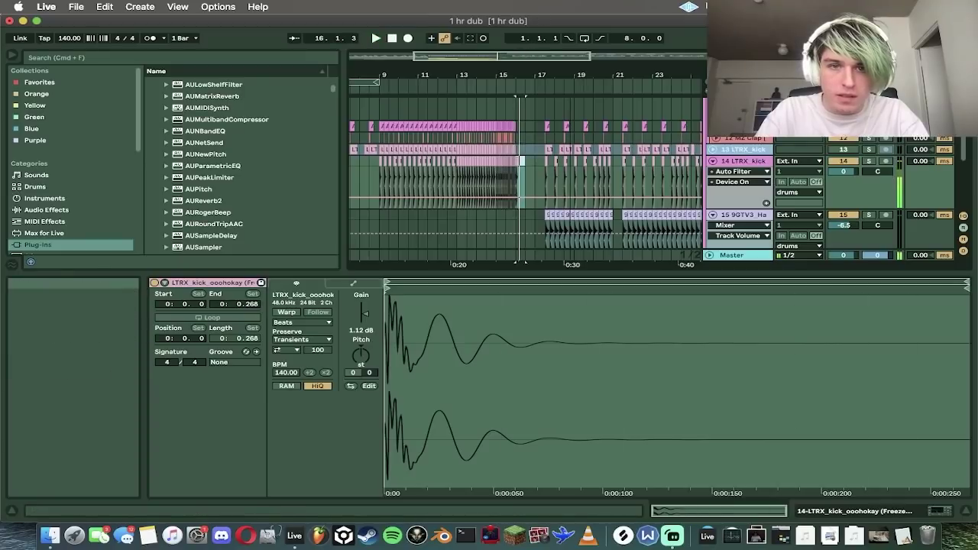
drag(527, 57, 526, 84)
drag(475, 168, 485, 161)
key(space)
key(space)
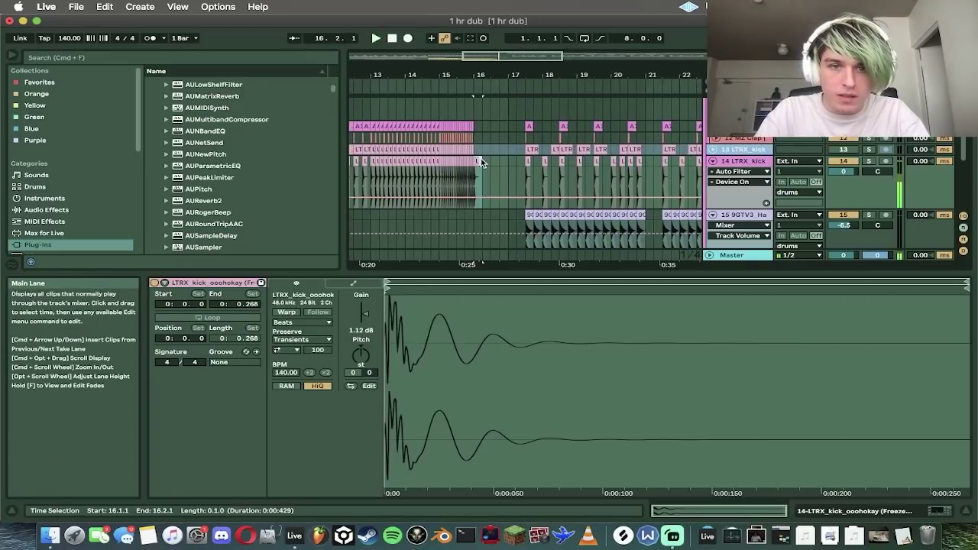
key(super+d)
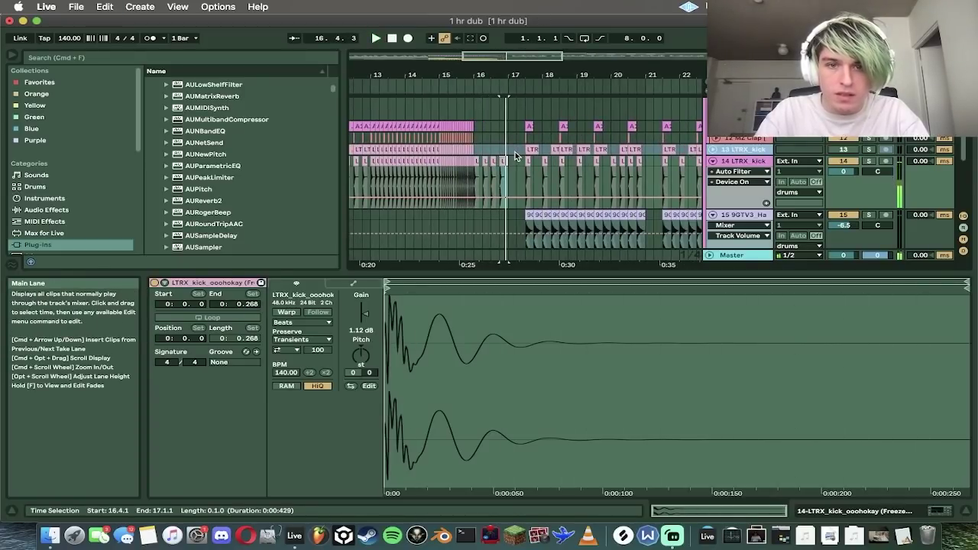
Step: Copy the one-beat clap and kick clips at 17.3 on all four drum tracks to 16.4 and play them
key(super+c)
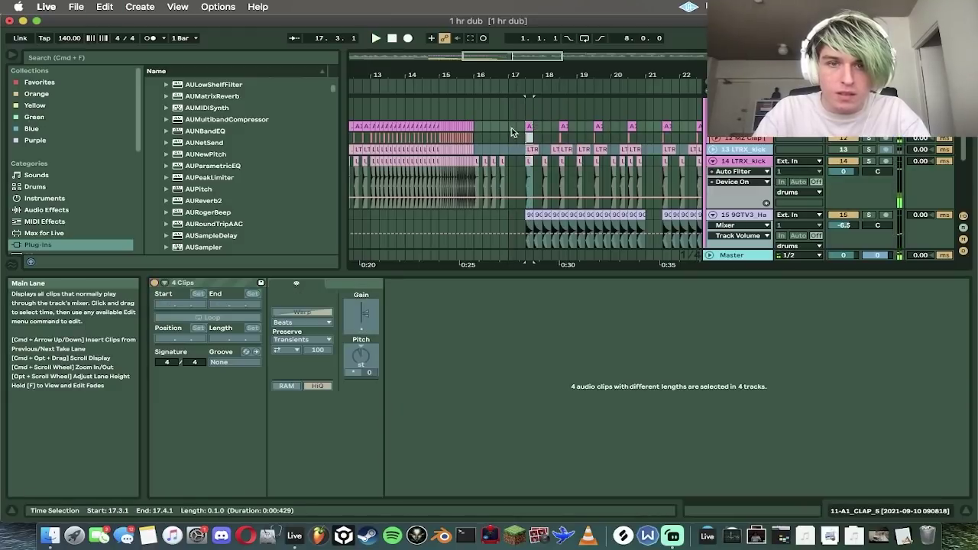
click(504, 128)
key(super+v)
key(space)
Step: Play bar 16 and remove the kick clips on its second and third beats from the second LTRX_kick track
click(473, 127)
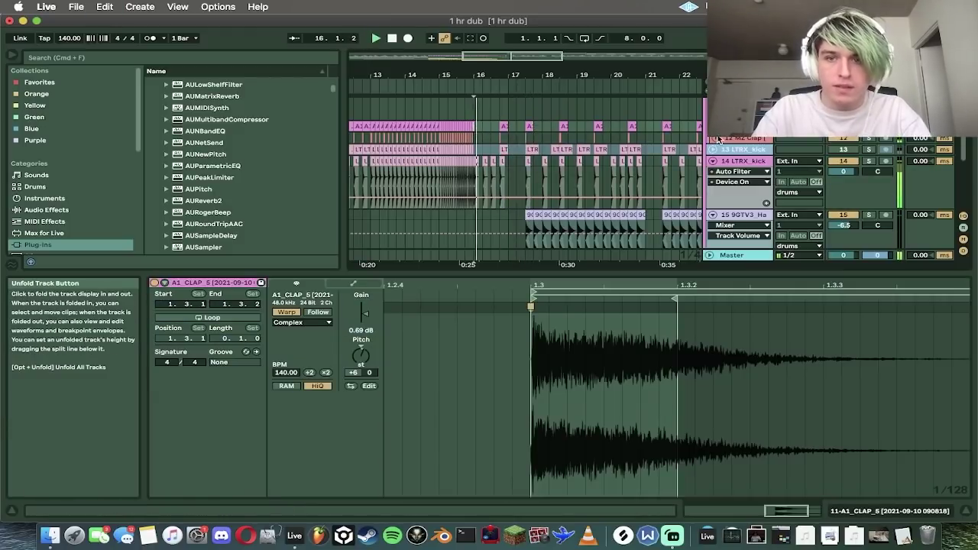
scroll(718, 134, up, 3)
scroll(545, 173, down, 3)
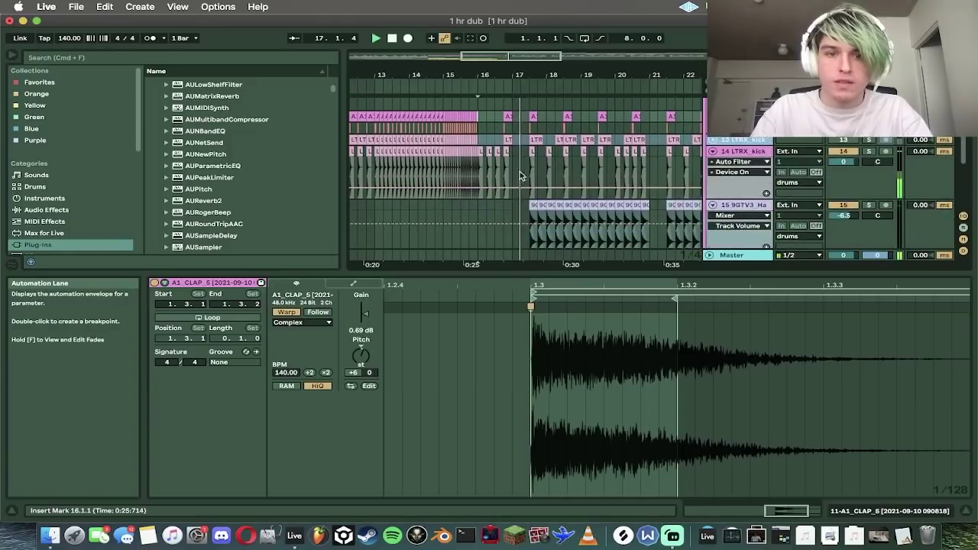
click(502, 163)
click(472, 150)
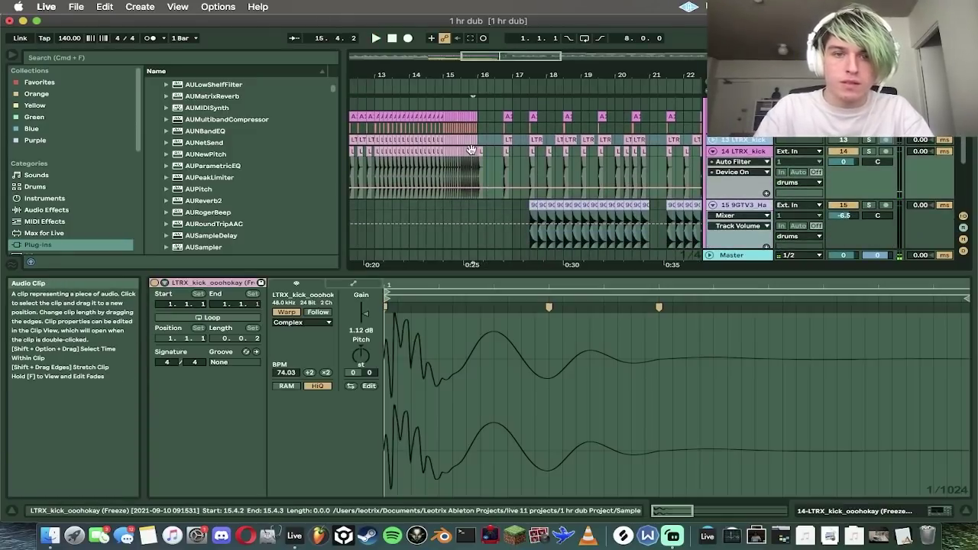
click(480, 151)
key(space)
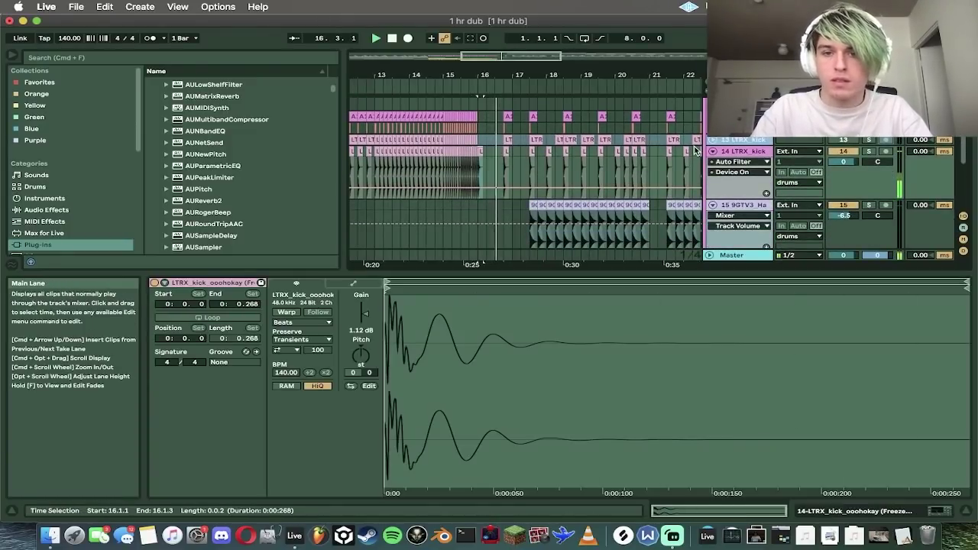
Step: Play the transition out of bar 16, place a kick clip at 17.1 on the second LTRX_kick track, and fold the drums group
scroll(695, 151, up, 1)
scroll(696, 150, up, 3)
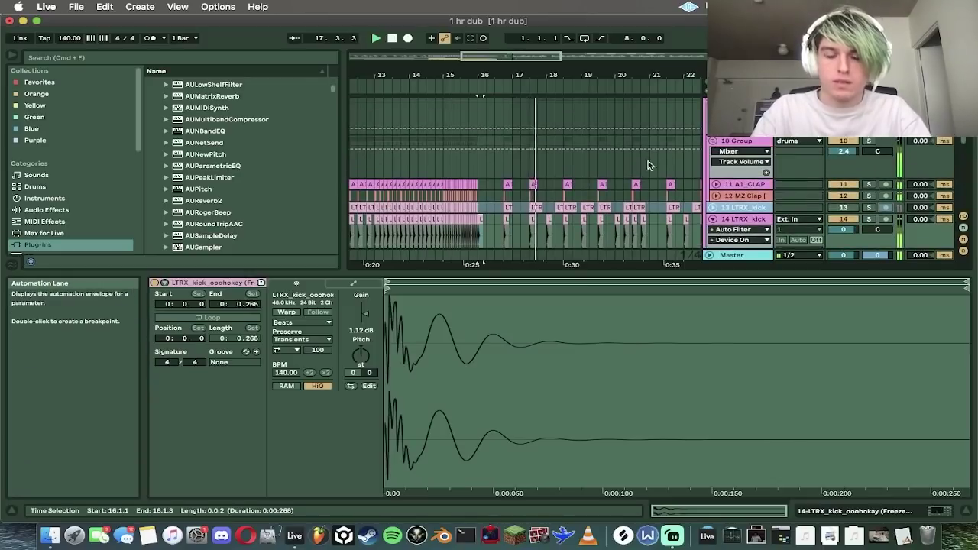
key(space)
key(space)
scroll(520, 206, down, 1)
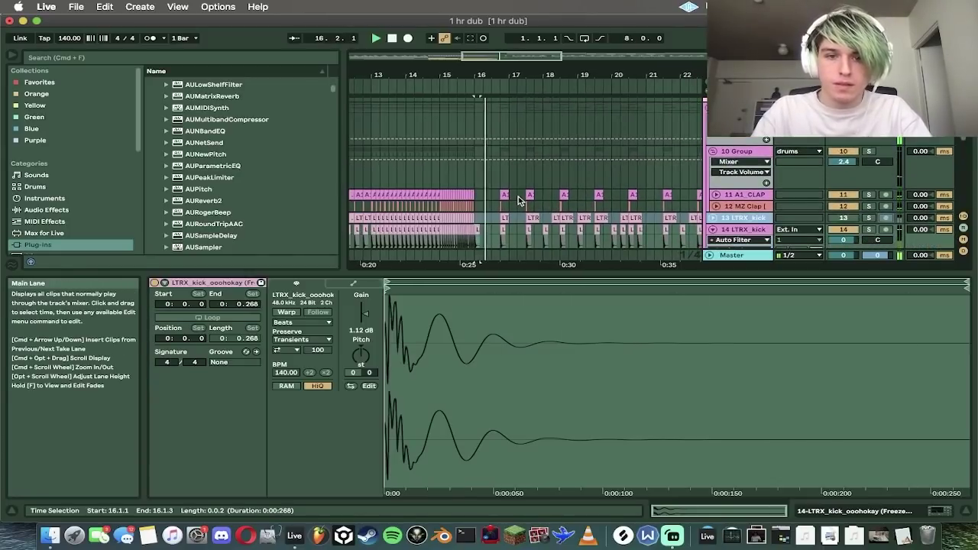
click(510, 227)
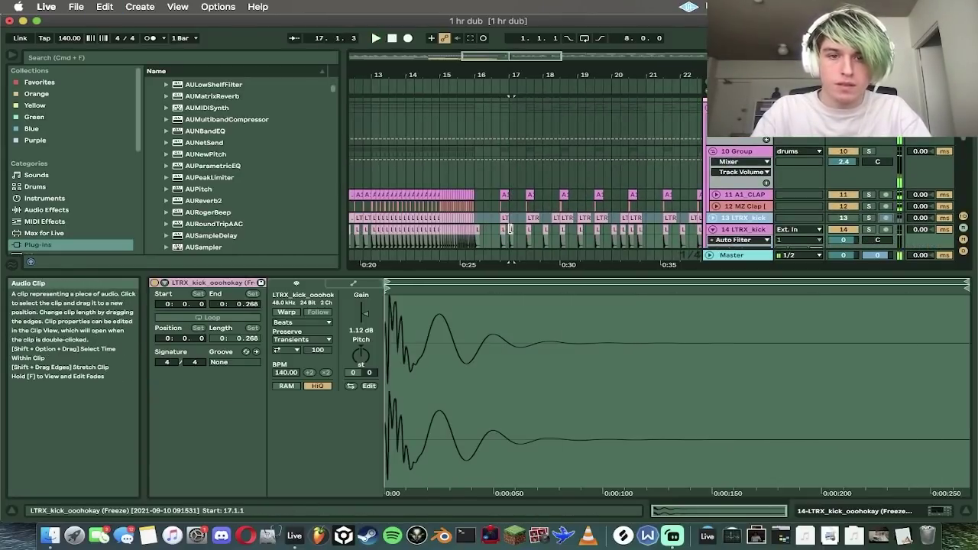
click(710, 107)
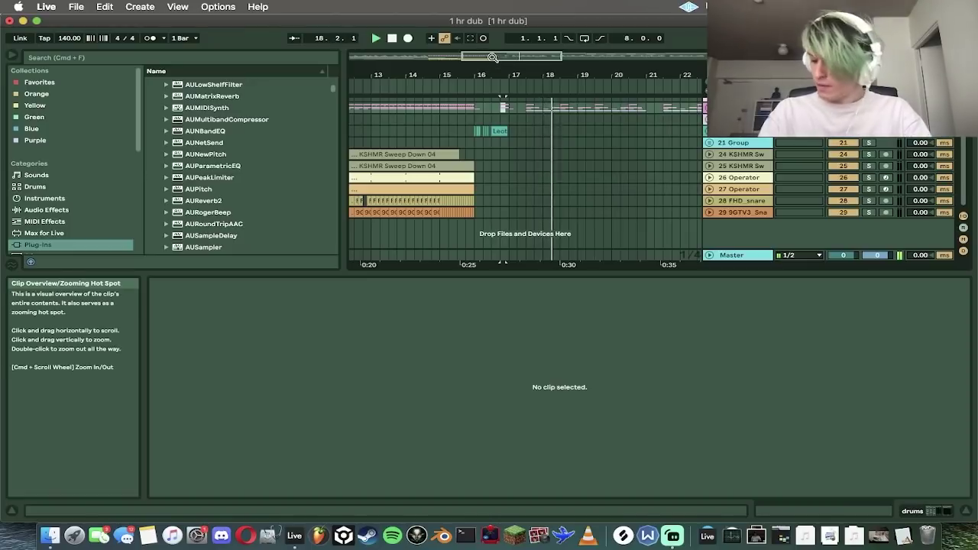
Step: Play the drop, view the whole arrangement, and inspect the effects on the drums group and 21 Group
key(space)
key(space)
drag(491, 57, 586, 61)
click(914, 511)
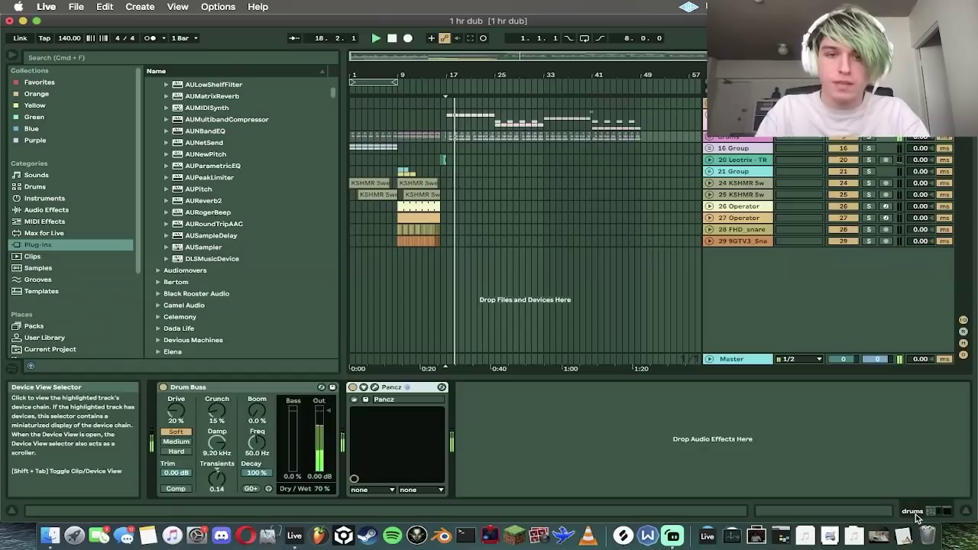
click(533, 175)
click(449, 255)
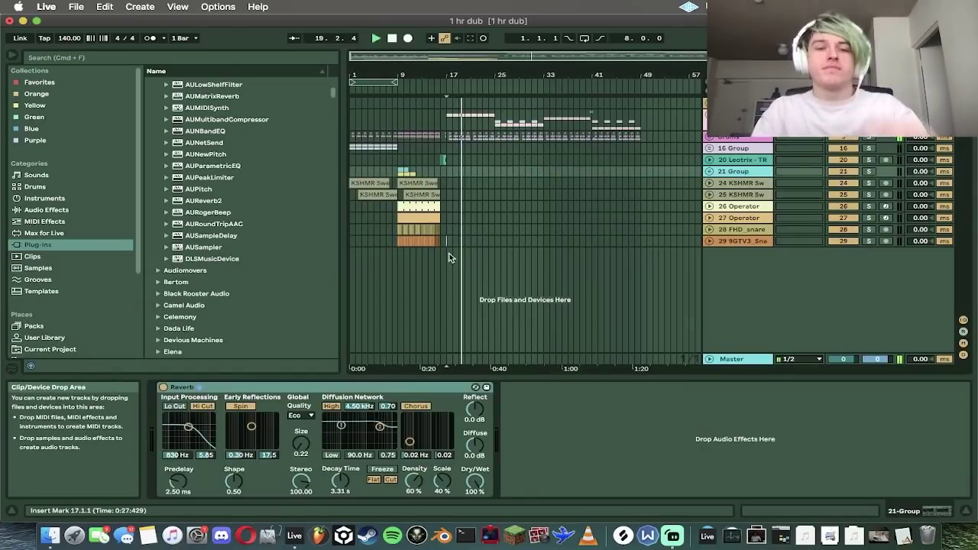
Step: Widen the grid, select the 9GTV3 snare track's span from bar 1 to bar 17, and save the set
key(super+2)
key(super+2)
key(space)
drag(449, 258, 22, 258)
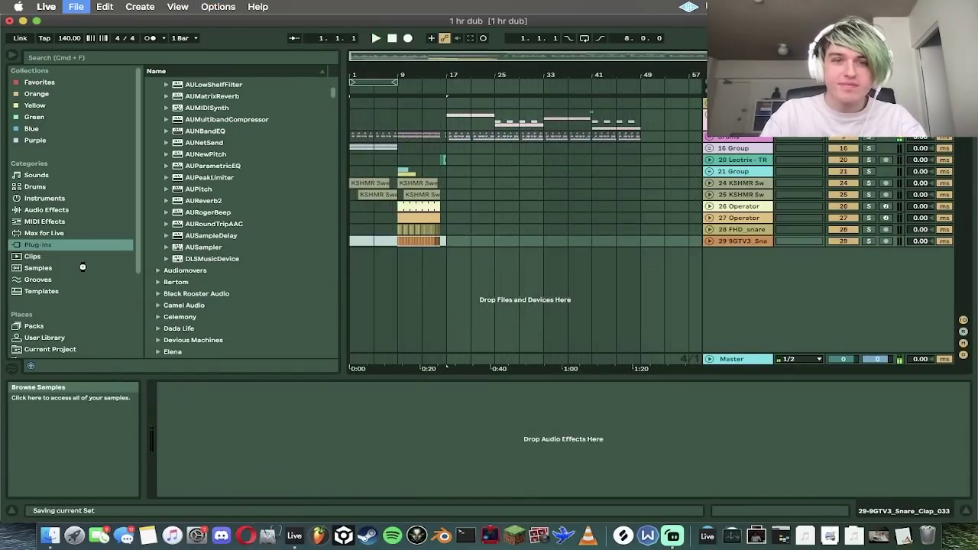
Step: Select the 9GTV3 snare track's span from bar 1 to bar 49 and play the arrangement from the start
drag(495, 290, 214, 291)
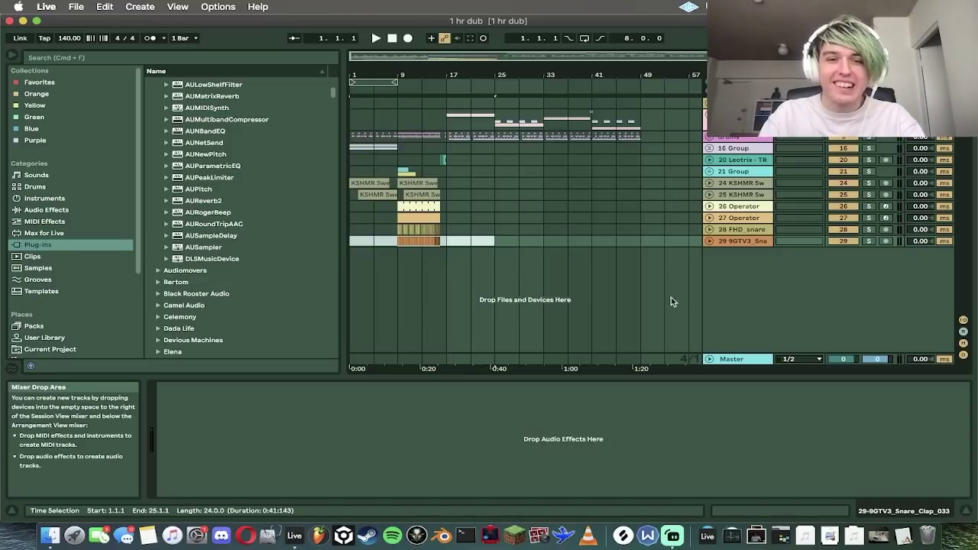
drag(643, 297, 111, 294)
key(space)
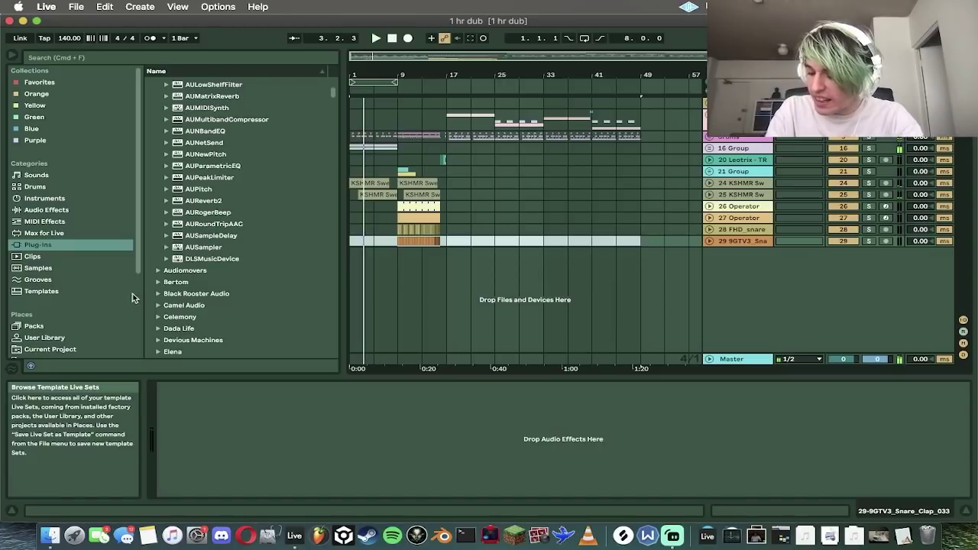
Step: Solo and unfold 16 Group, then play it from bar 1 with the effect chain of the nested 17 Group displayed
drag(362, 55, 362, 81)
click(869, 149)
click(870, 150)
click(754, 151)
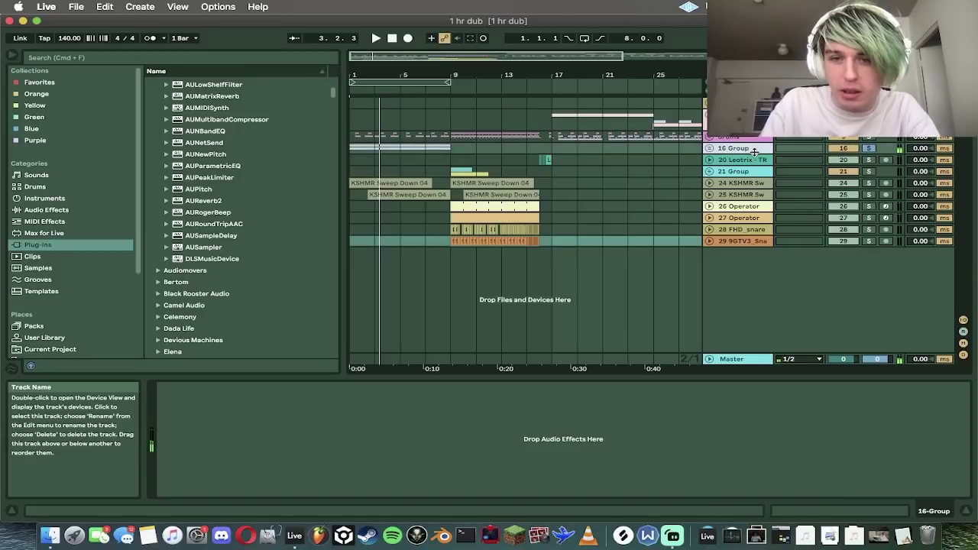
click(711, 149)
click(740, 191)
key(space)
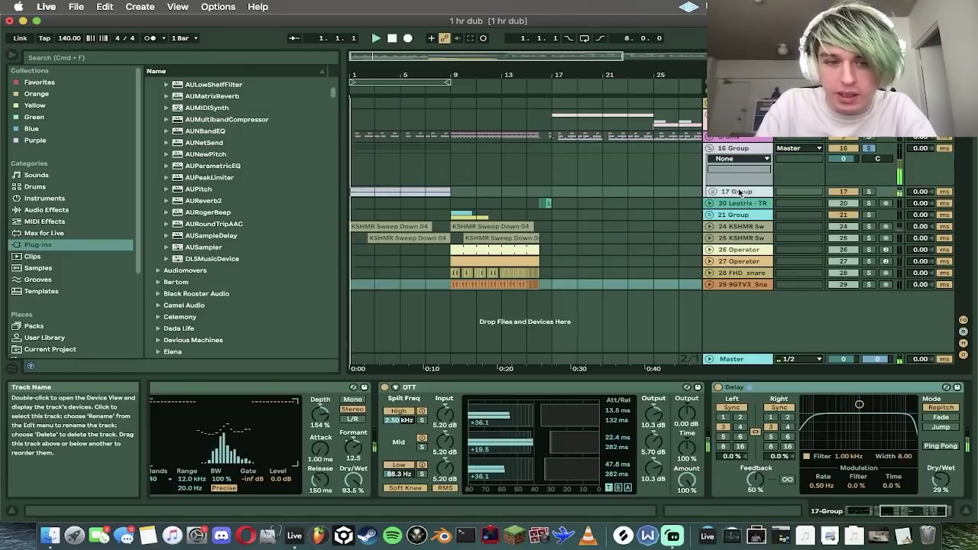
Step: Set the Vocoder's Dry/Wet to 100% on 17 Group and group Vocoder, OTT and Delay into an Audio Effect Rack
mouse_move(362, 478)
mouse_down()
mouse_move(362, 489)
mouse_move(353, 475)
mouse_up()
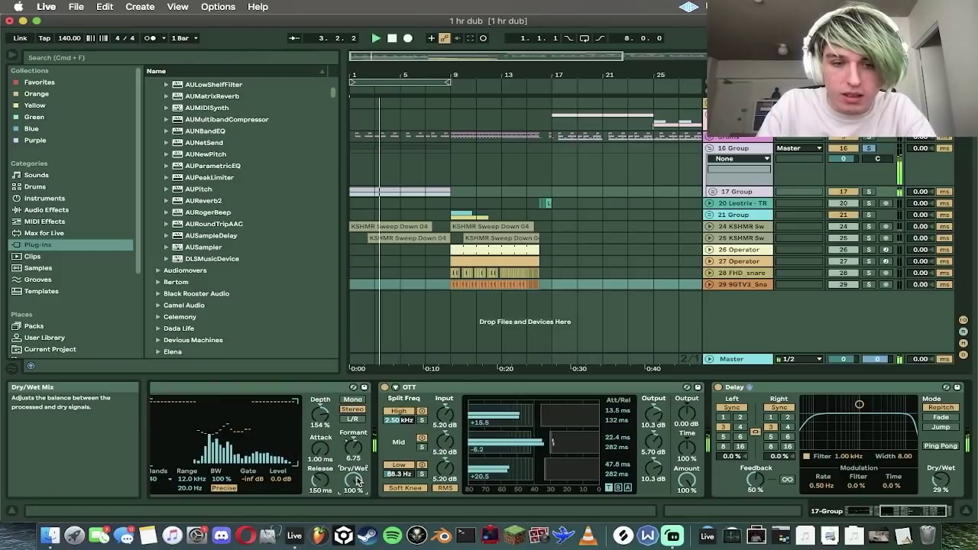
click(331, 388)
scroll(600, 432, right, 4)
shift+click(686, 388)
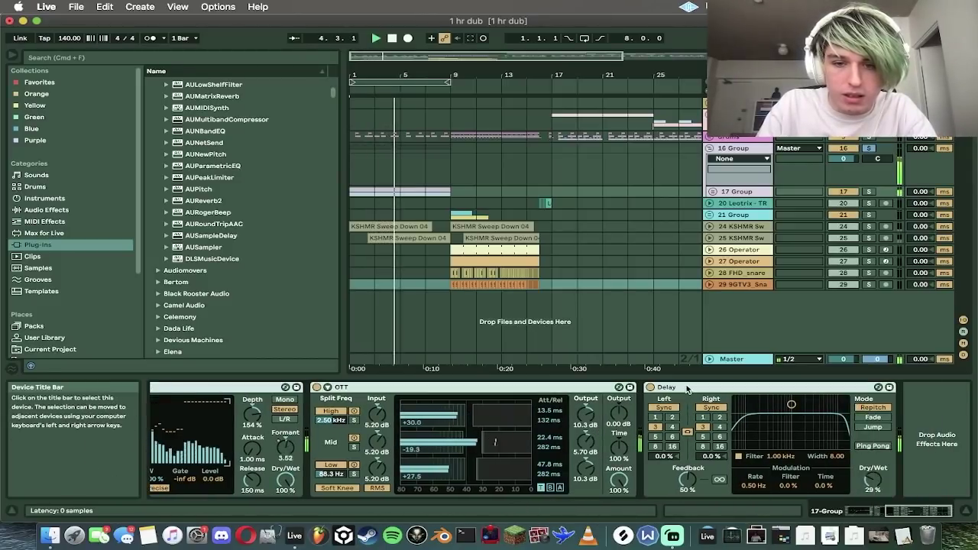
scroll(512, 436, left, 10)
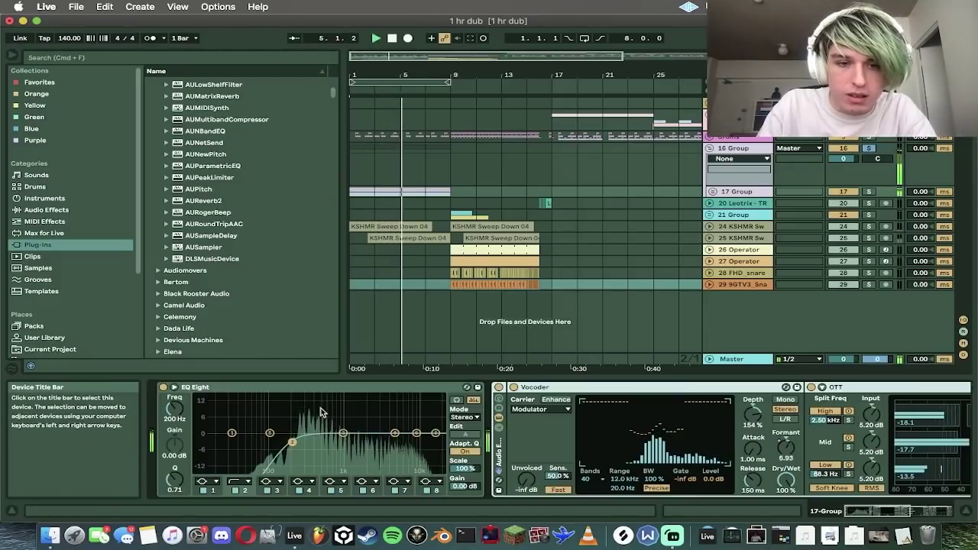
Step: Show the new rack's chain list, create a second empty chain, and set that chain's volume to -11.0 dB
click(500, 429)
right_click(525, 442)
click(534, 448)
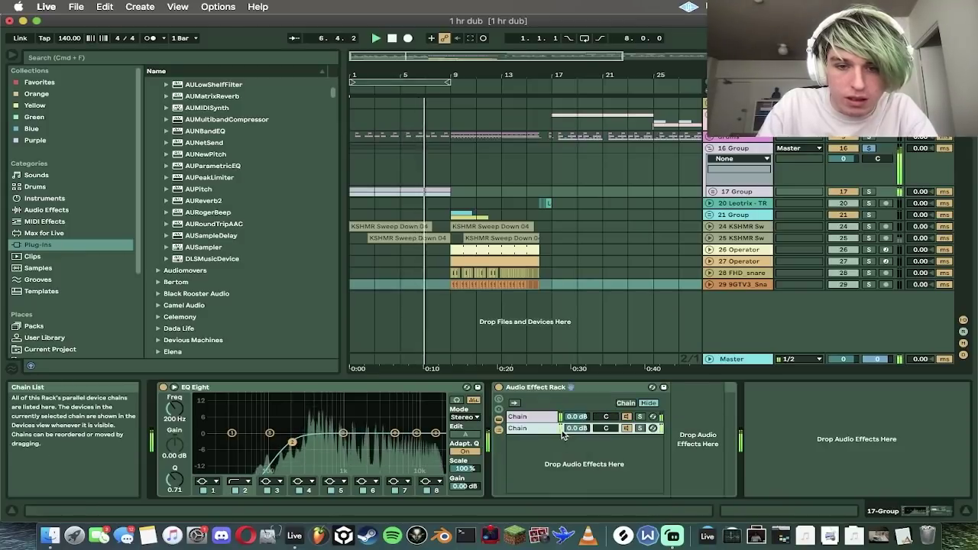
drag(574, 429, 578, 437)
Step: Add a low-pass Auto Filter after the rack with frequency 2.92 kHz and resonance 25%, and save the set
click(46, 209)
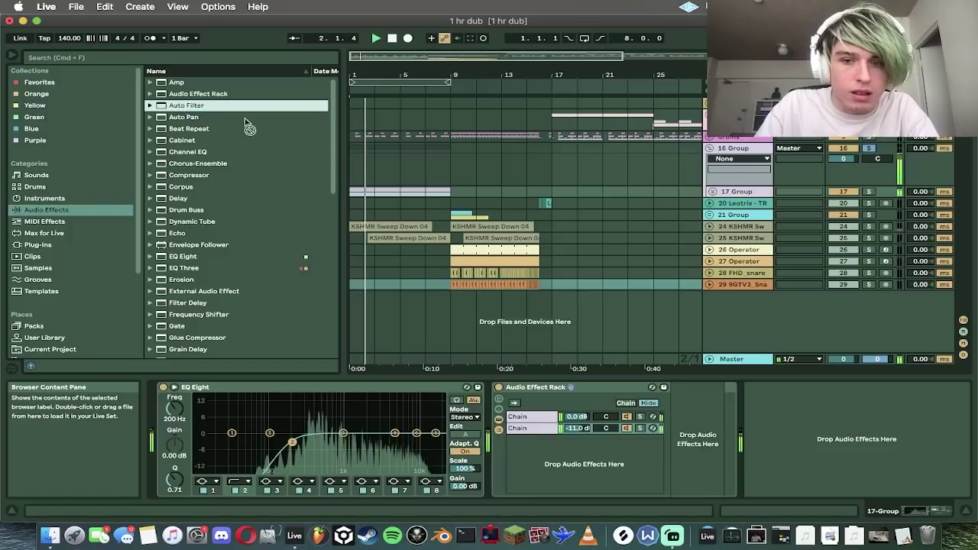
drag(187, 106, 706, 443)
drag(809, 438, 804, 442)
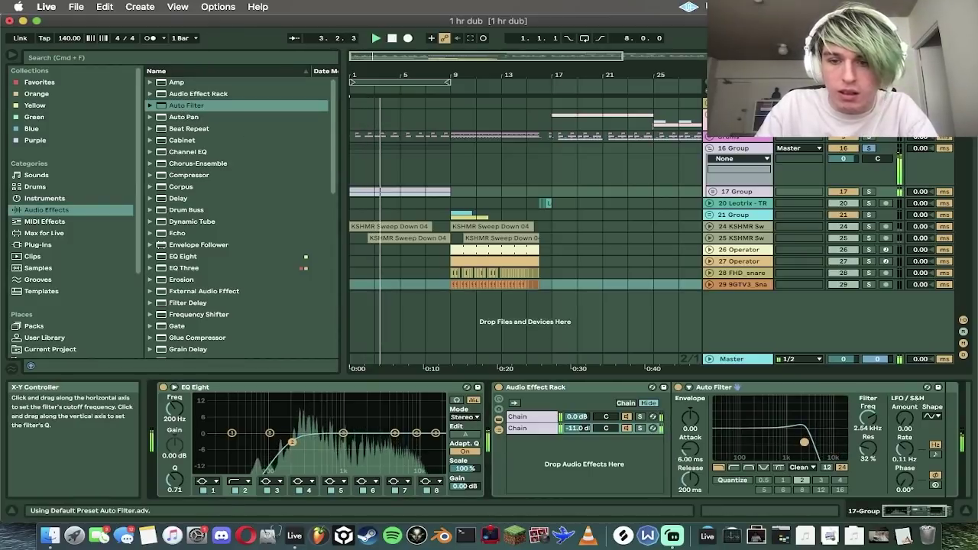
key(super+s)
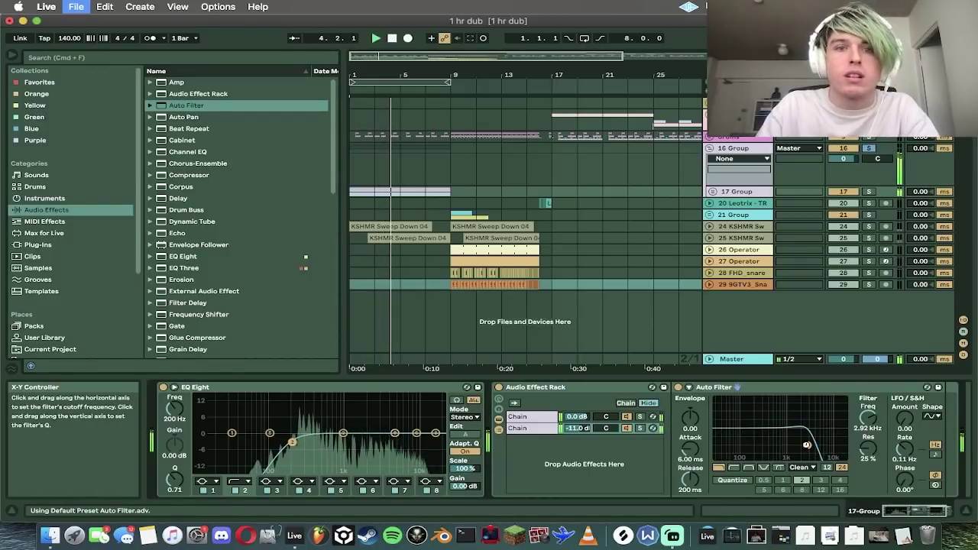
Step: Unsolo 16 Group, check the Master effects, and add Beat Repeat after the Auto Filter on 17 Group
click(868, 149)
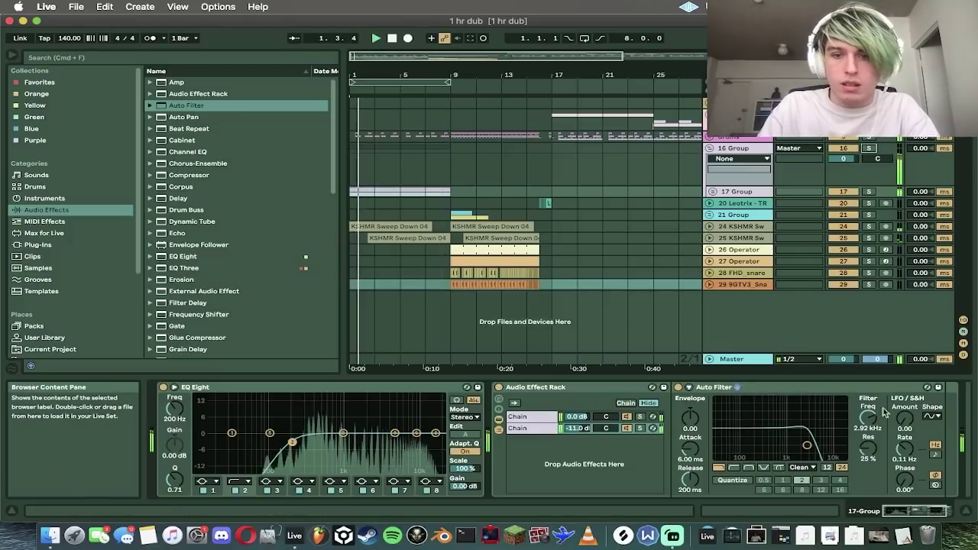
click(746, 358)
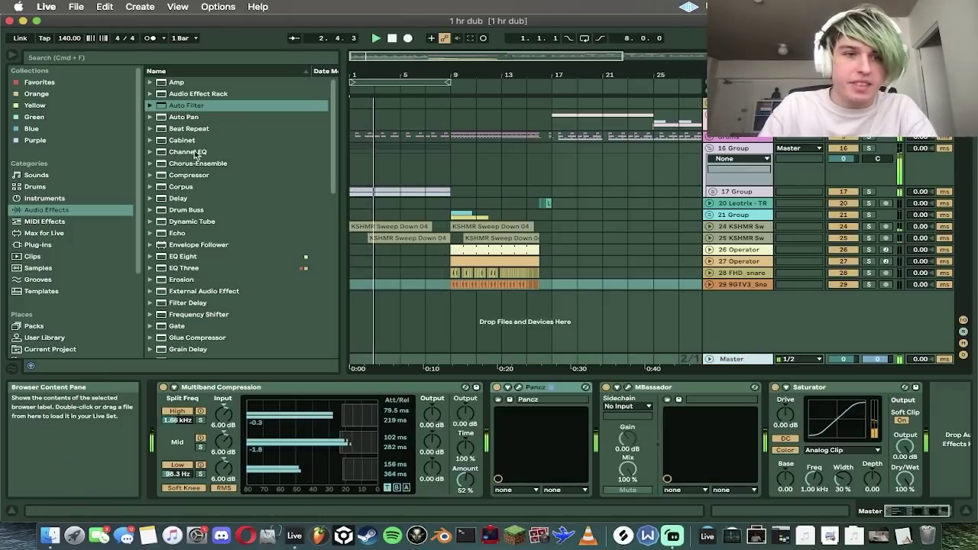
click(196, 130)
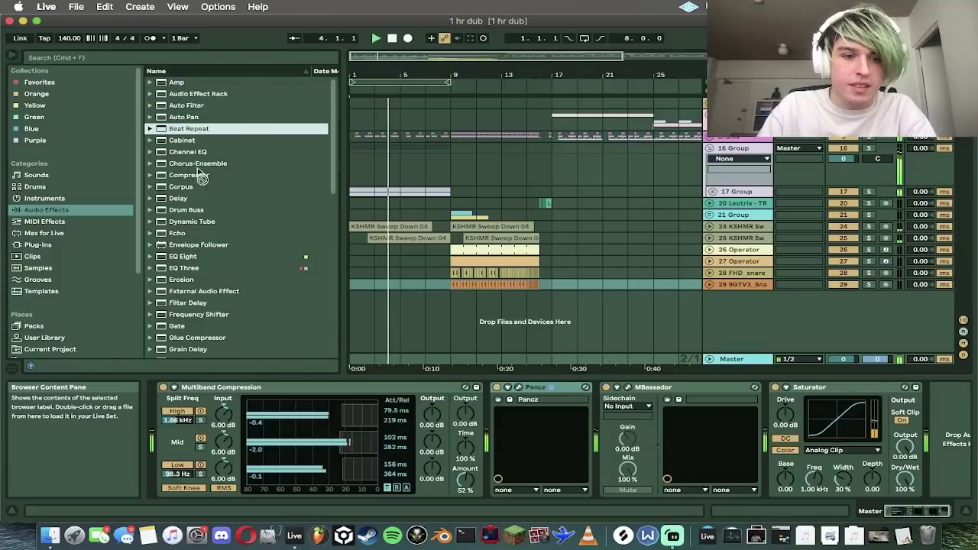
click(745, 191)
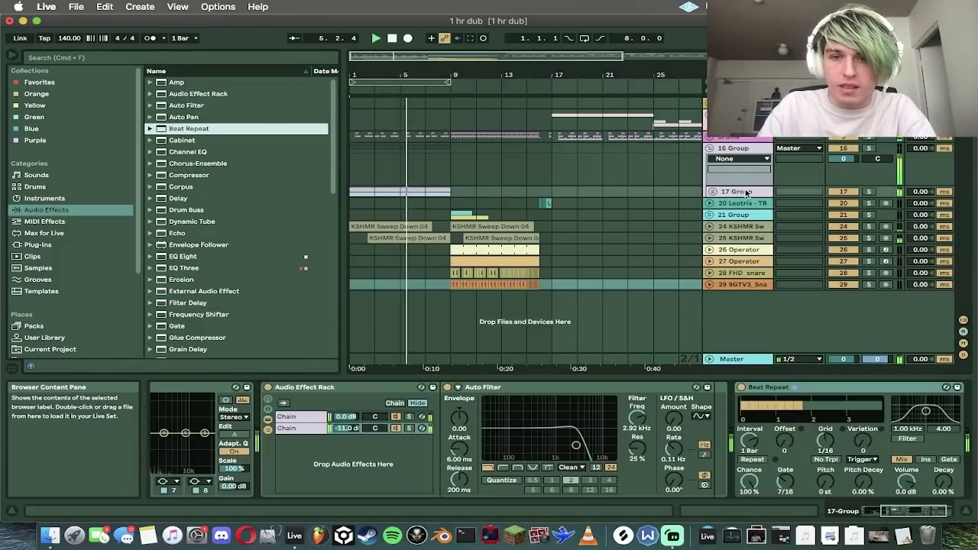
Step: Set Beat Repeat's interval to 1/4, its filter to 3.93 kHz with width 4.22, and its pitch to -12 st
click(754, 460)
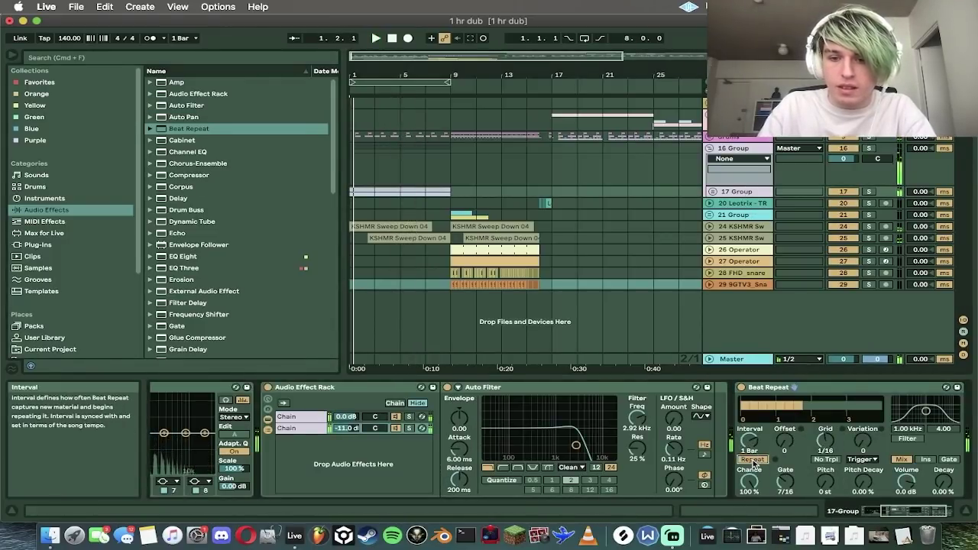
click(754, 460)
click(752, 443)
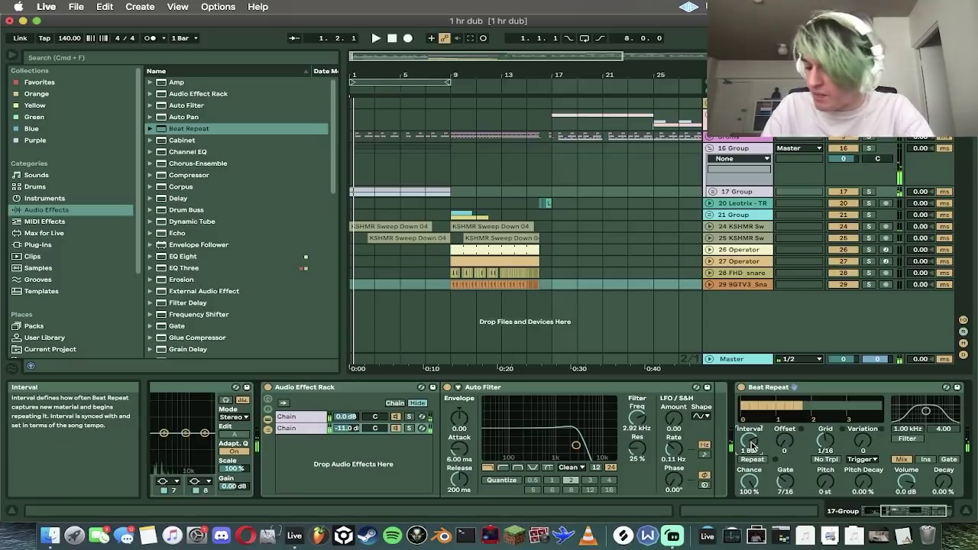
drag(752, 445, 752, 450)
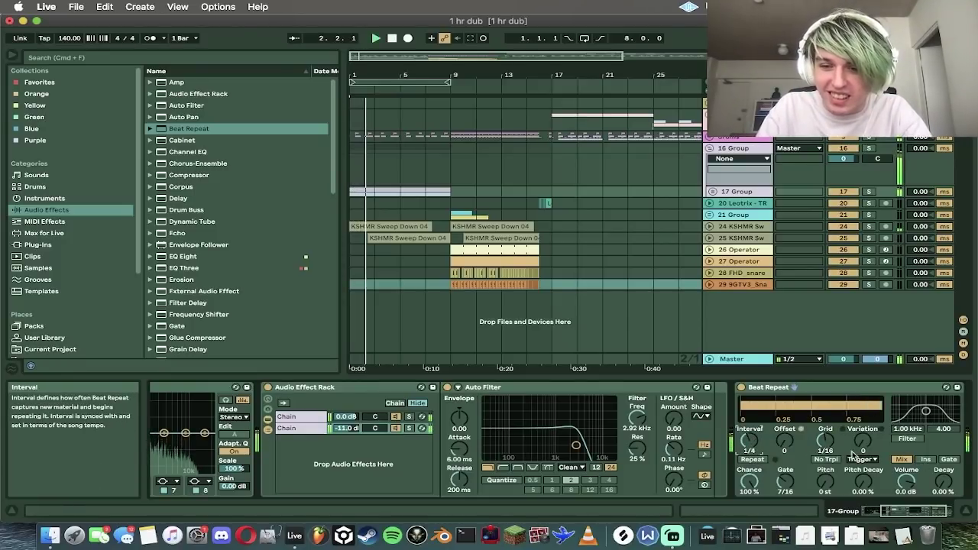
drag(921, 430, 934, 408)
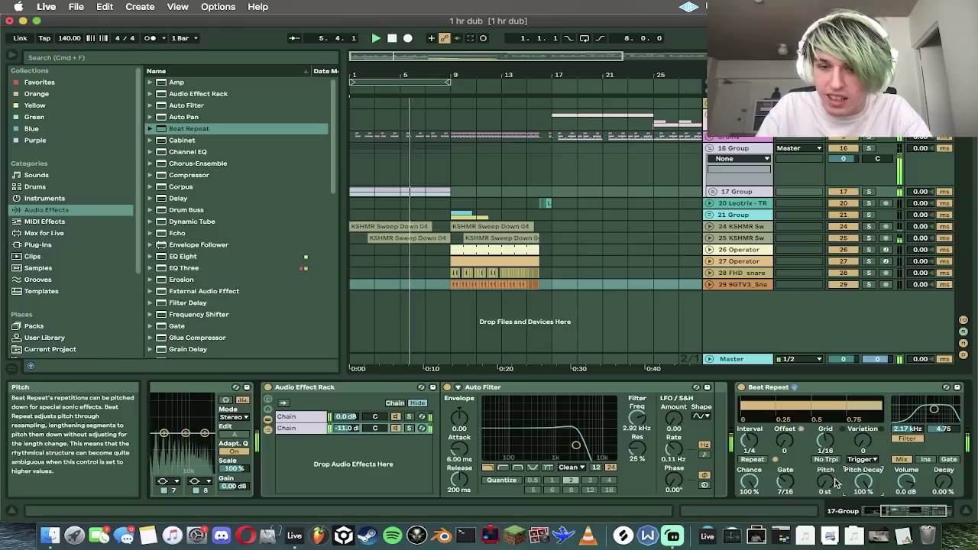
key(Return)
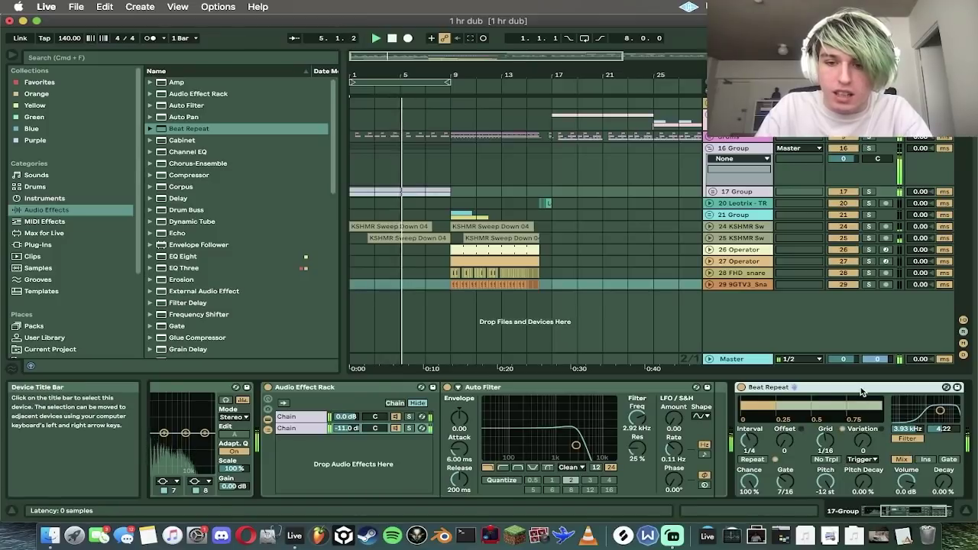
Step: Try Beat Repeat in a third parallel chain of the rack, soloing that chain and switching the output mode to Insert
drag(861, 391, 345, 463)
key(space)
key(super+z)
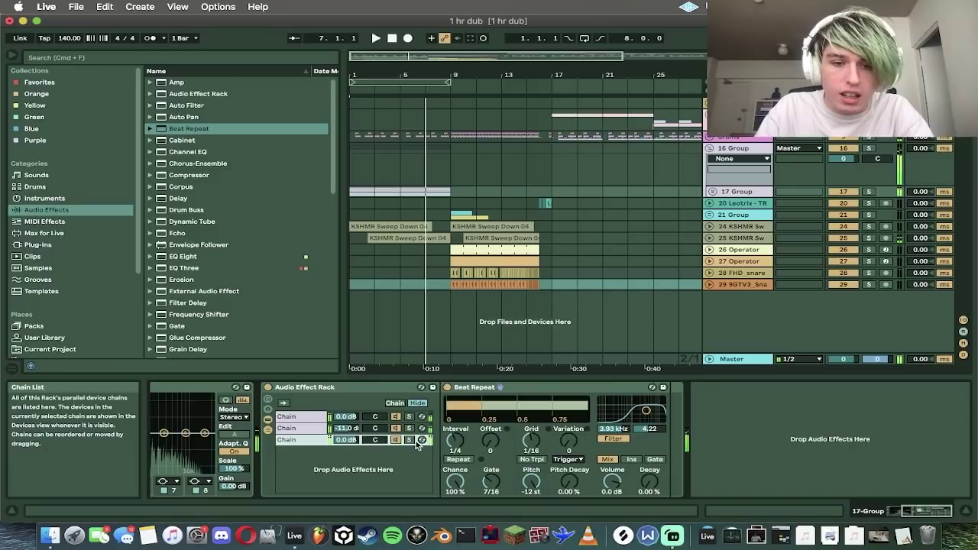
click(409, 440)
key(space)
click(632, 460)
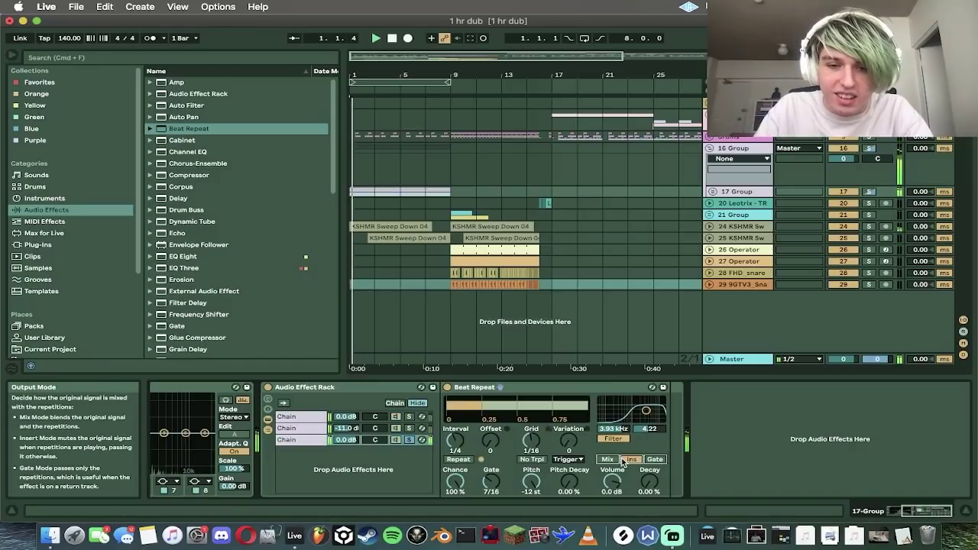
Step: Try Beat Repeat pitches of 0 and -12 st, set the third chain's volume to -1.5 dB, and choose Mix output mode
double_click(531, 481)
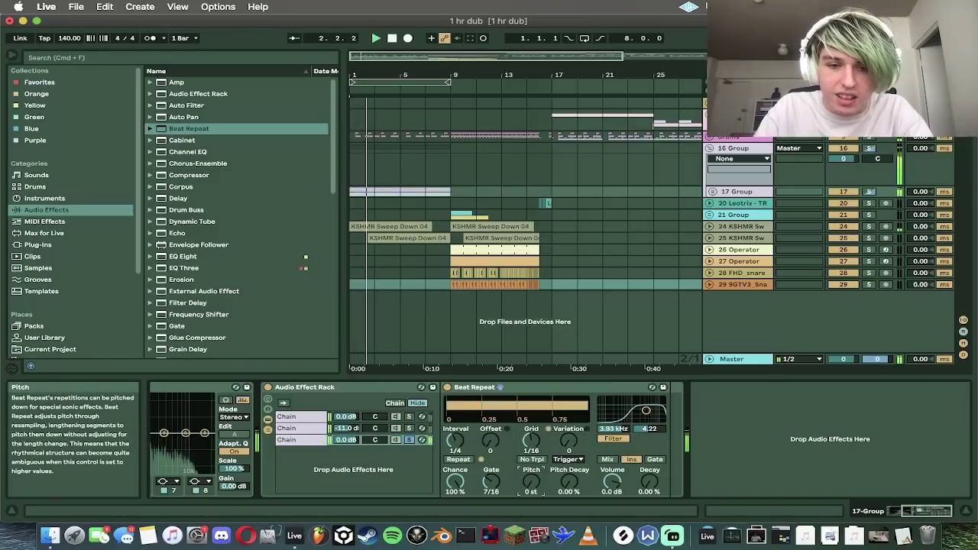
drag(345, 439, 345, 453)
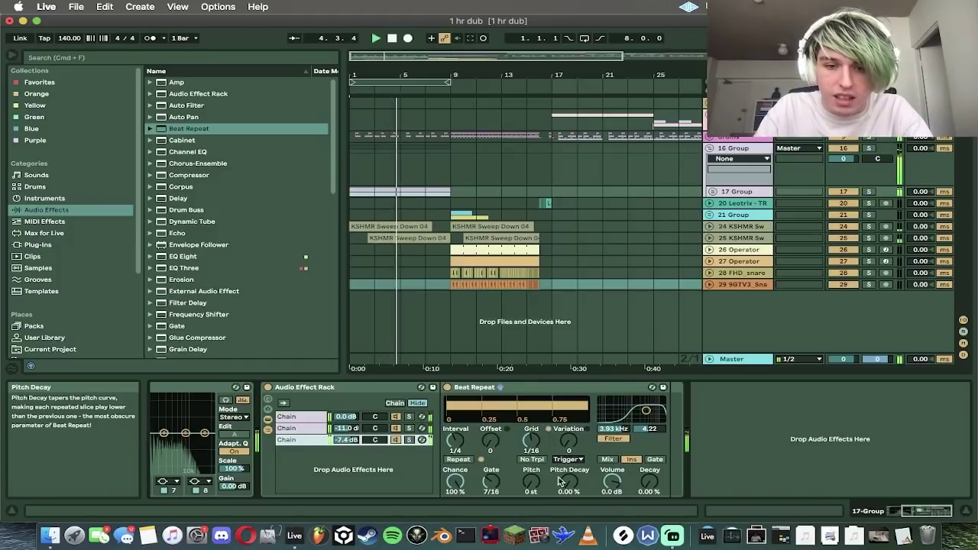
drag(531, 482, 531, 524)
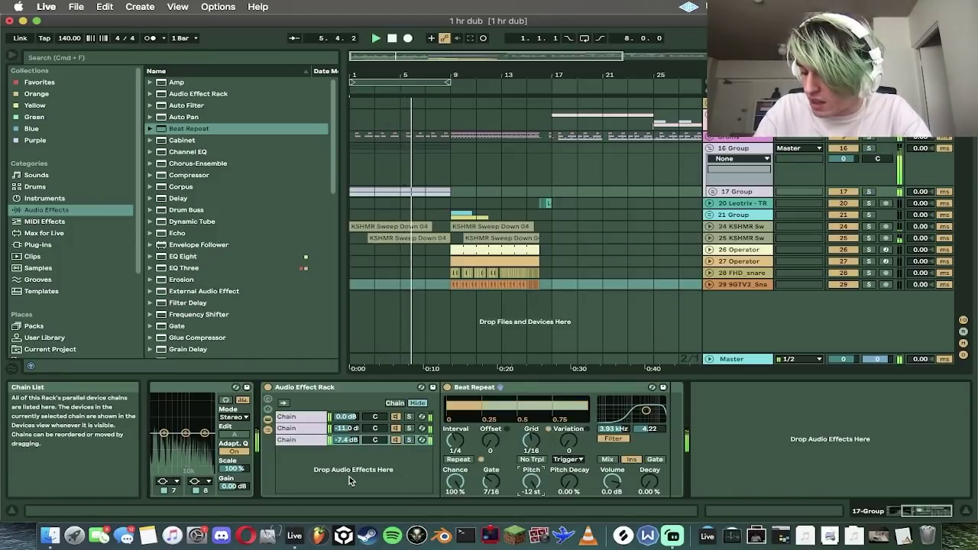
click(346, 440)
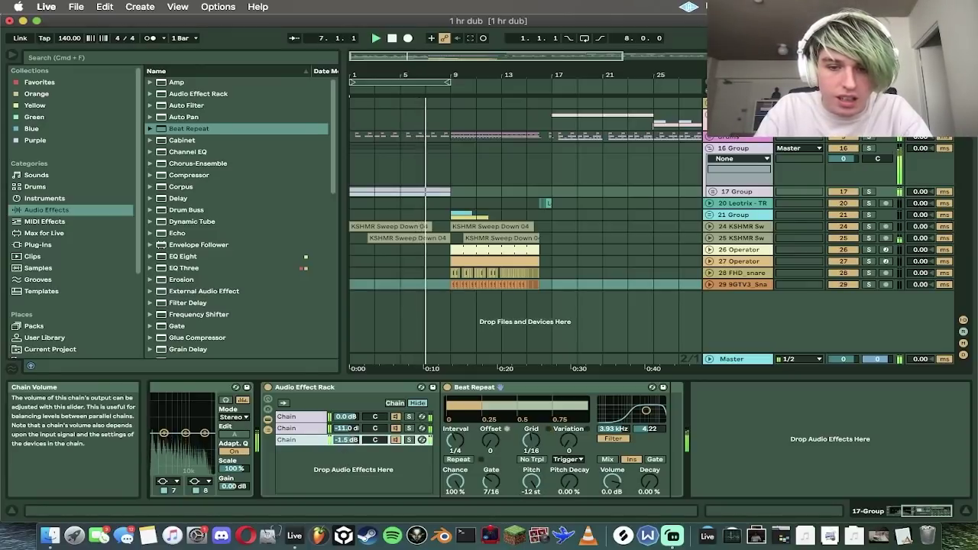
click(614, 460)
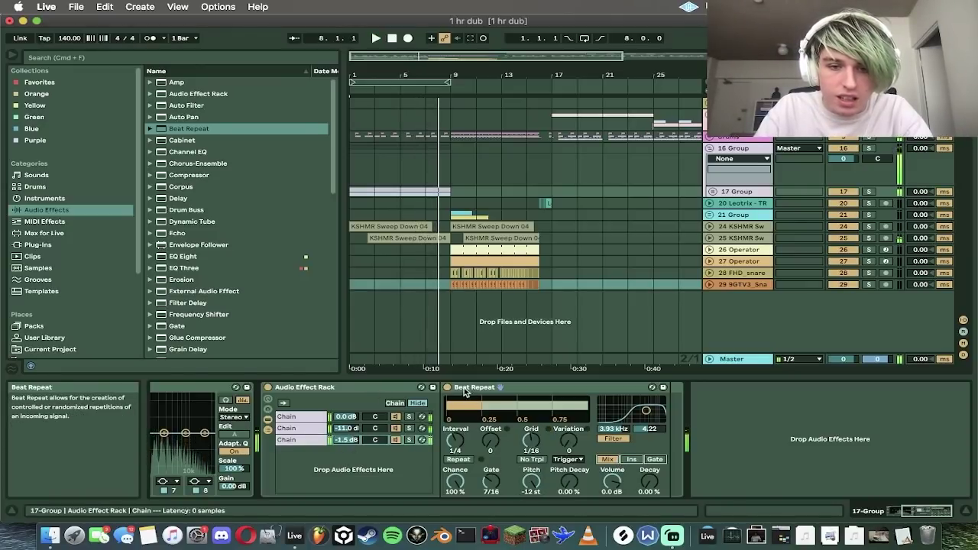
Step: Move Beat Repeat back out of the rack to the end of the effects and delete the rack's third chain
drag(465, 391, 795, 404)
click(316, 440)
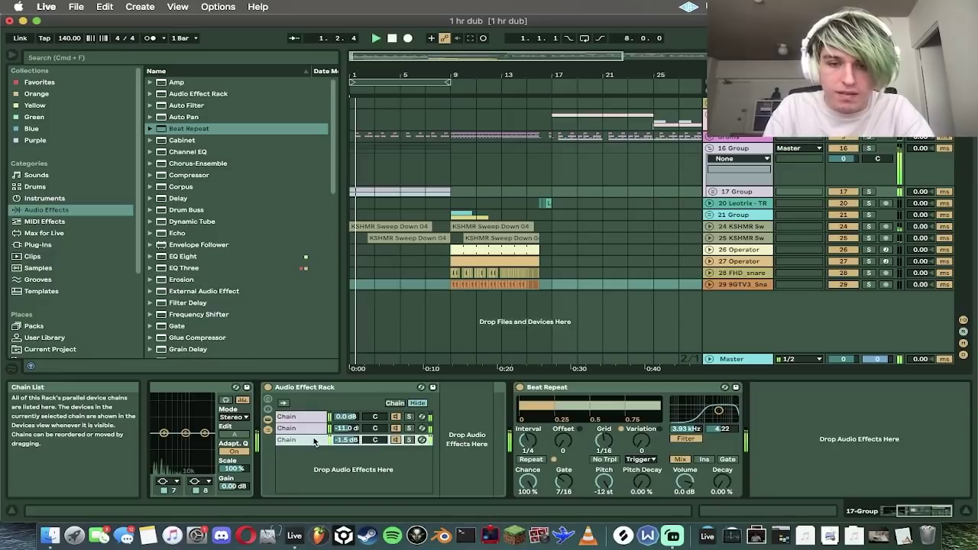
key(Delete)
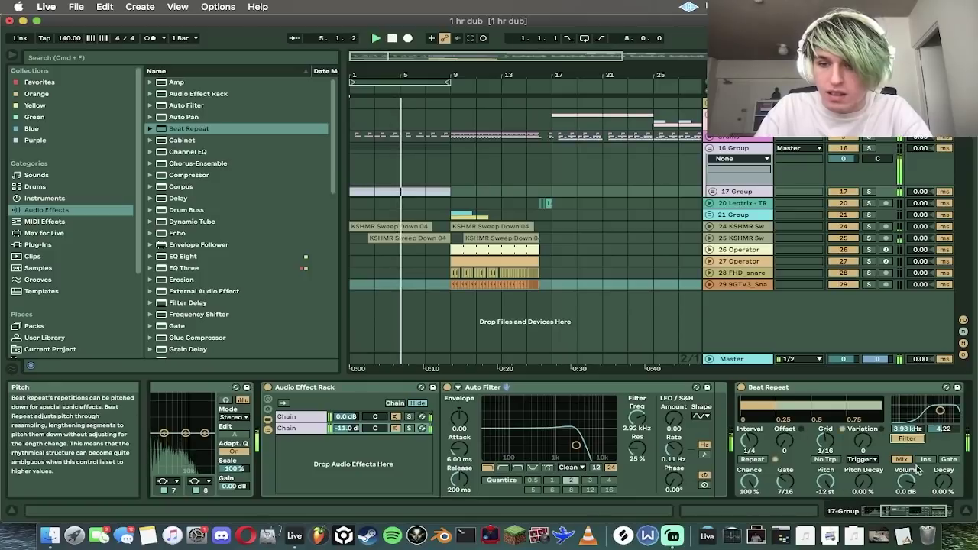
Step: Group Beat Repeat into its own Audio Effect Rack, add a second empty chain, and adjust the first chain's volume
click(876, 388)
key(super+g)
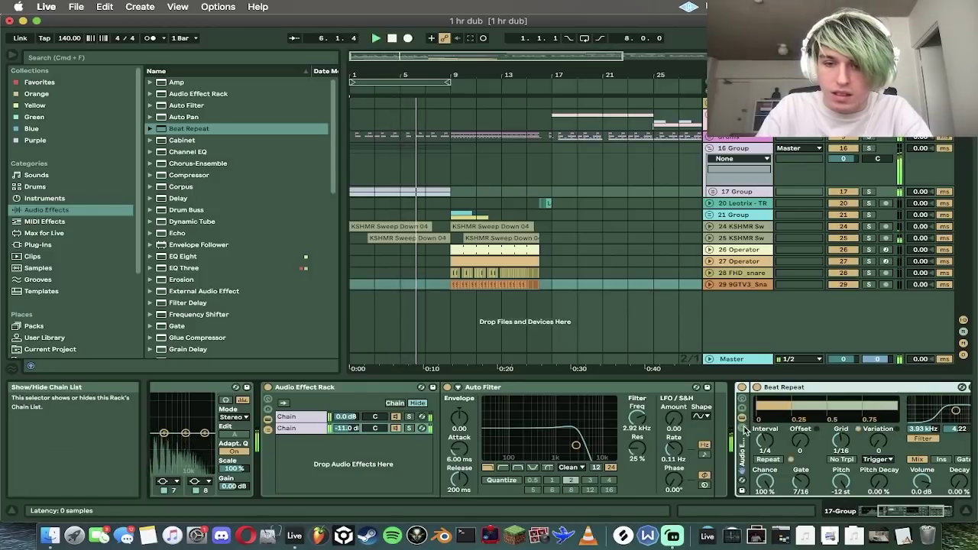
click(745, 429)
click(772, 437)
right_click(792, 441)
click(805, 449)
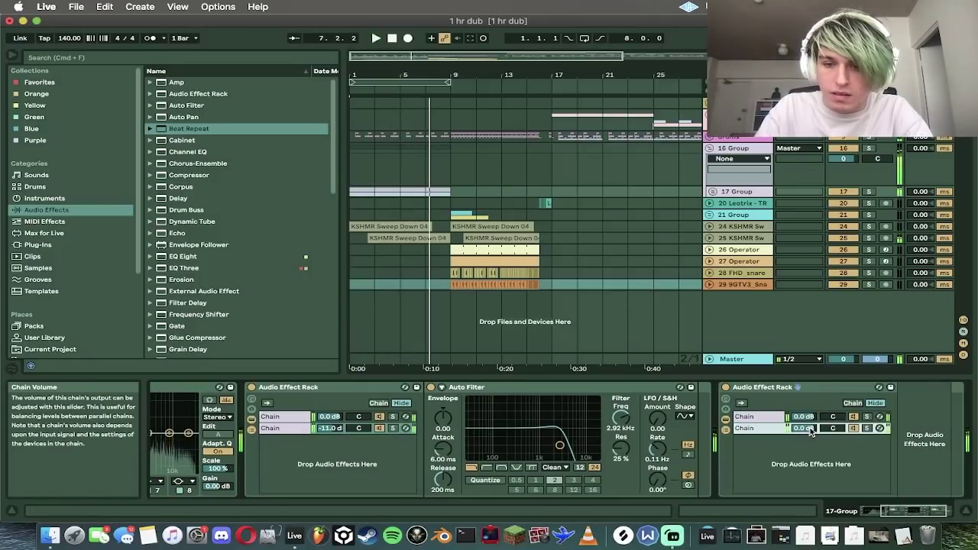
drag(803, 417, 804, 418)
Step: Collapse both racks and add an EQ Eight after them with a gentle midrange boost and 2.60 dB at 7.58 kHz
double_click(774, 387)
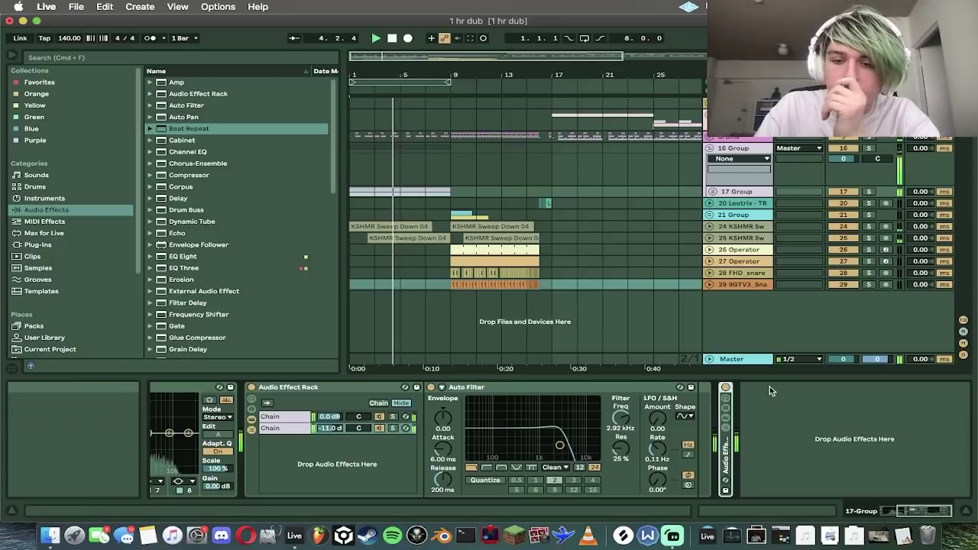
double_click(305, 387)
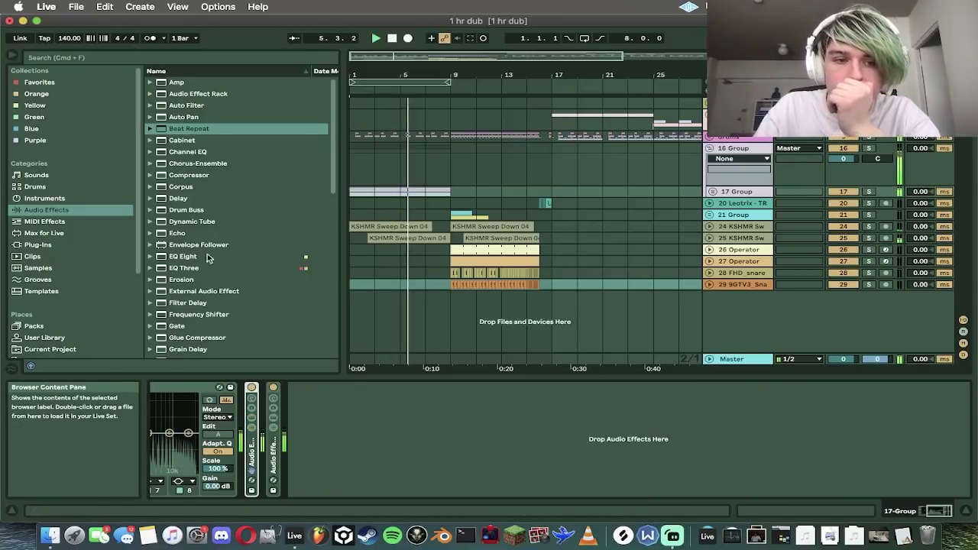
drag(183, 257, 540, 430)
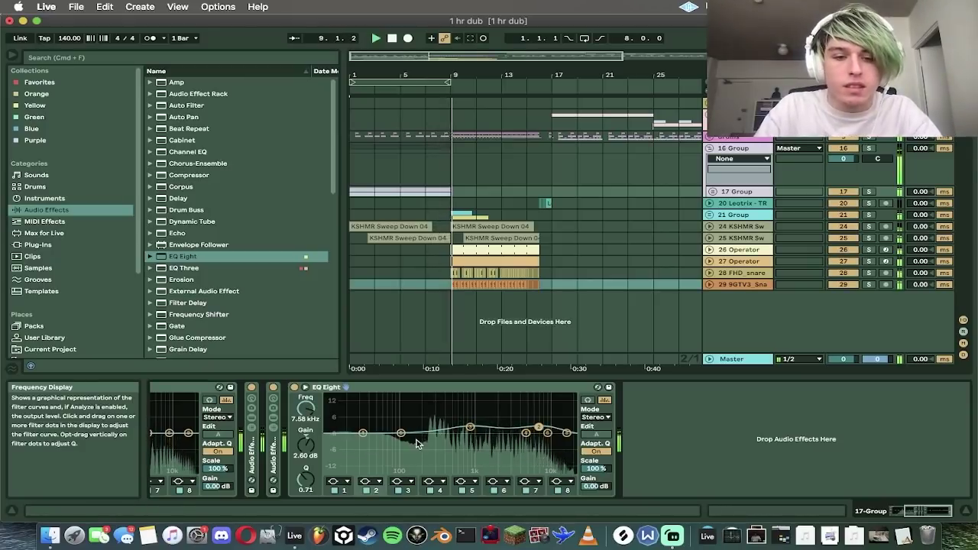
Step: Add a Wavetable instrument as a new track below the existing tracks
click(44, 198)
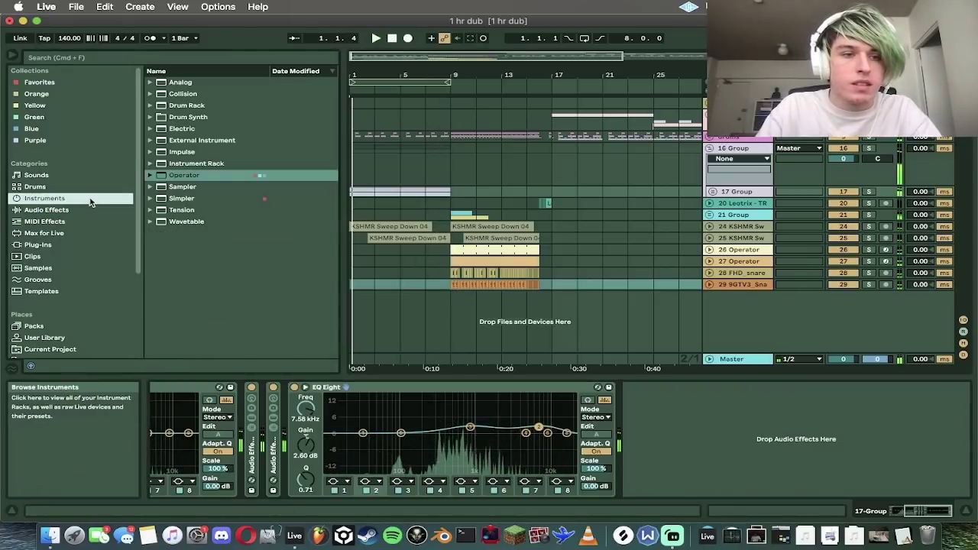
drag(186, 222, 403, 301)
drag(90, 145, 90, 145)
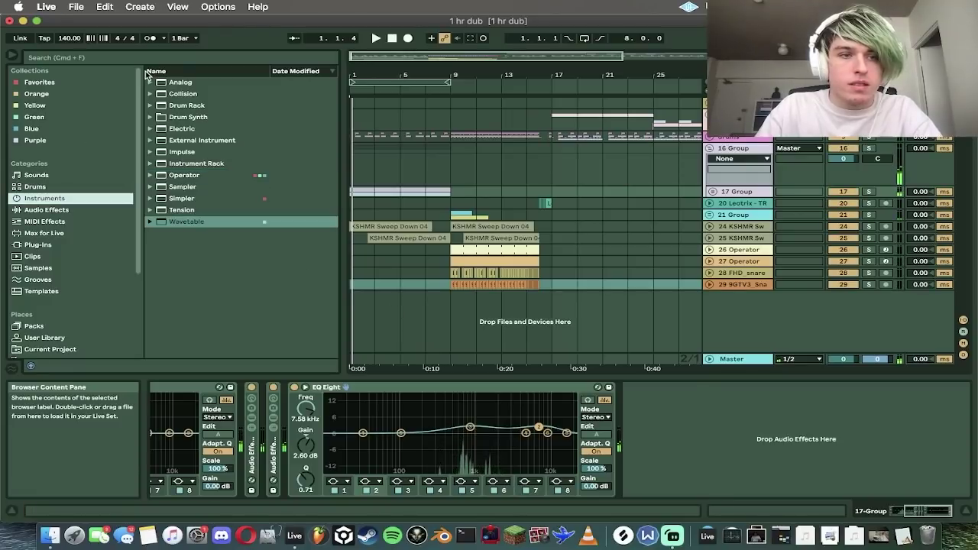
Step: Search the whole browser library for "terrorist"
click(127, 57)
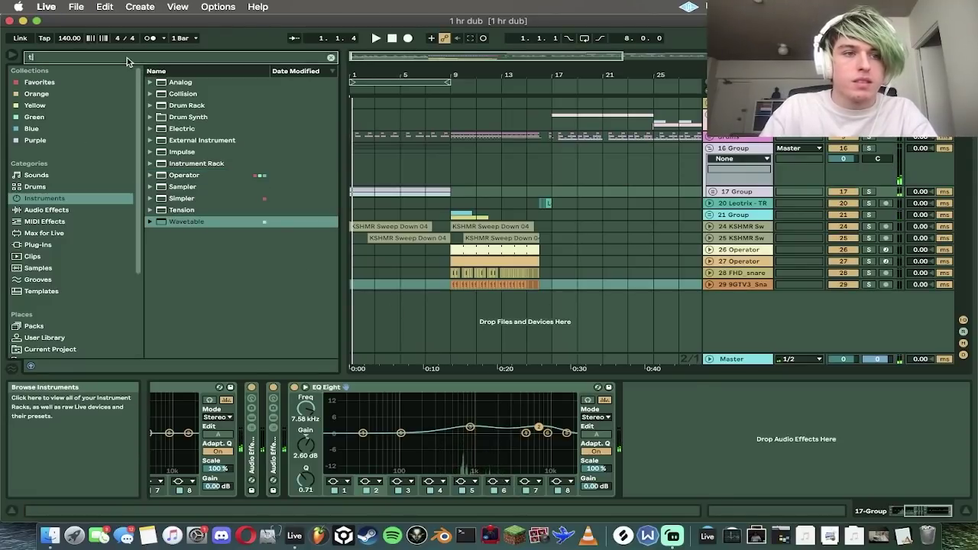
text(terrors)
key(BackSpace)
text(ist)
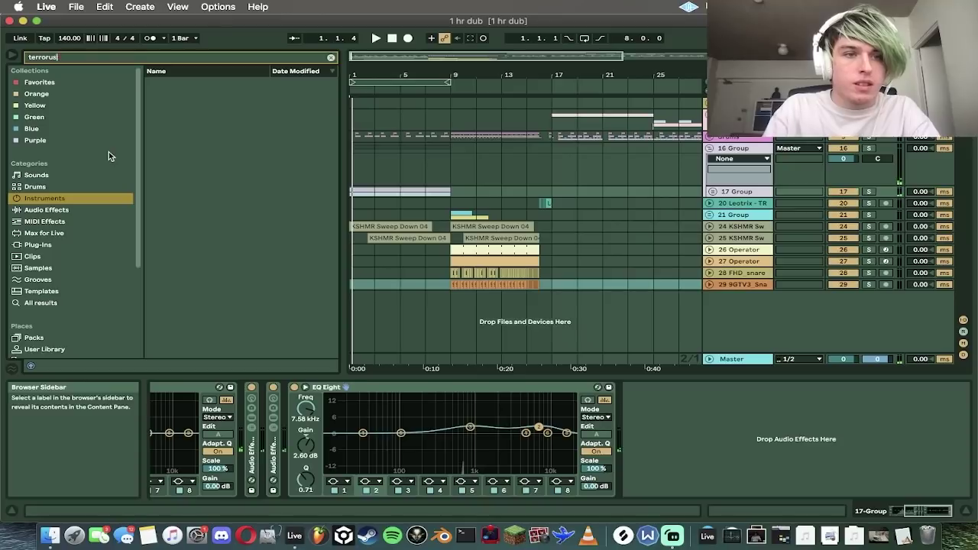
click(46, 302)
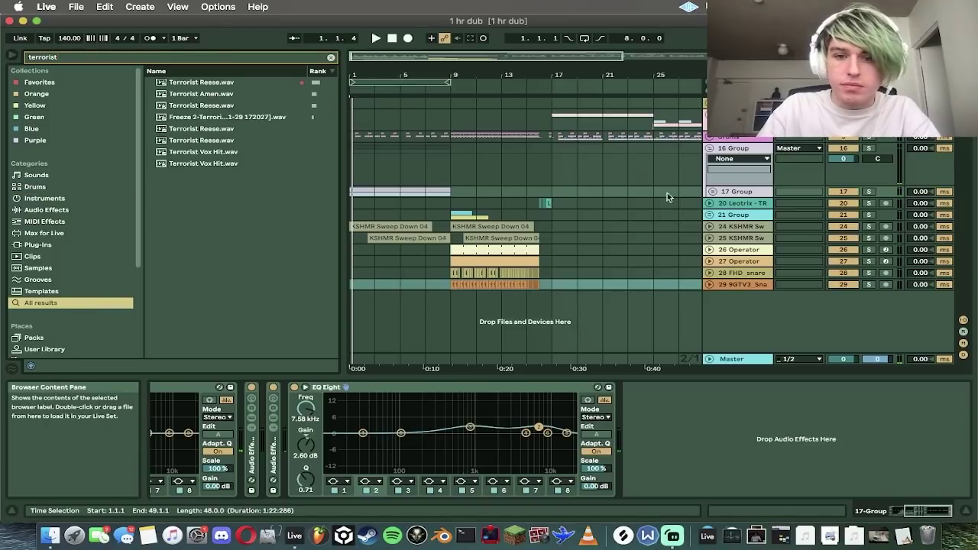
Step: Insert a MIDI track below the last track and load the first Terrorist Reese.wav onto it as a sampler instrument
right_click(726, 306)
key(super+shift+t)
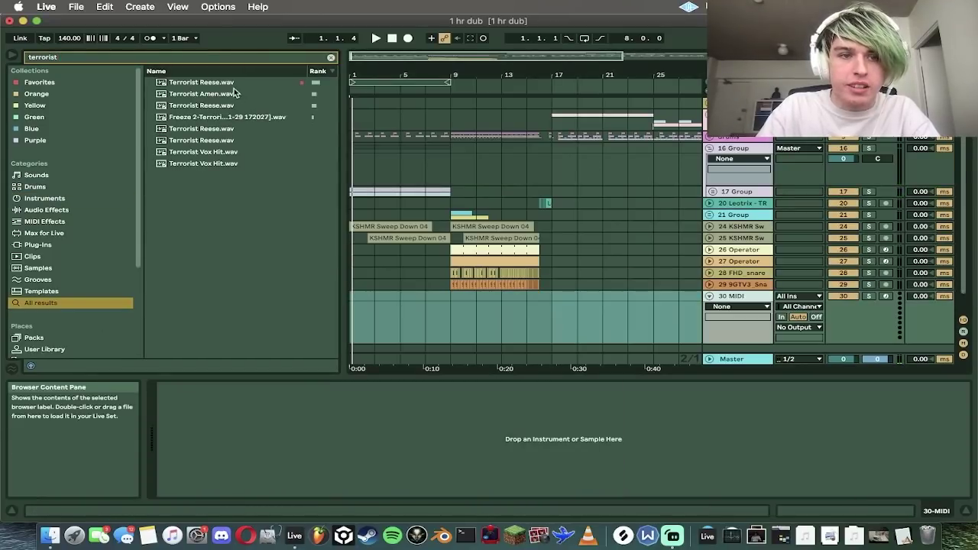
drag(304, 470, 306, 470)
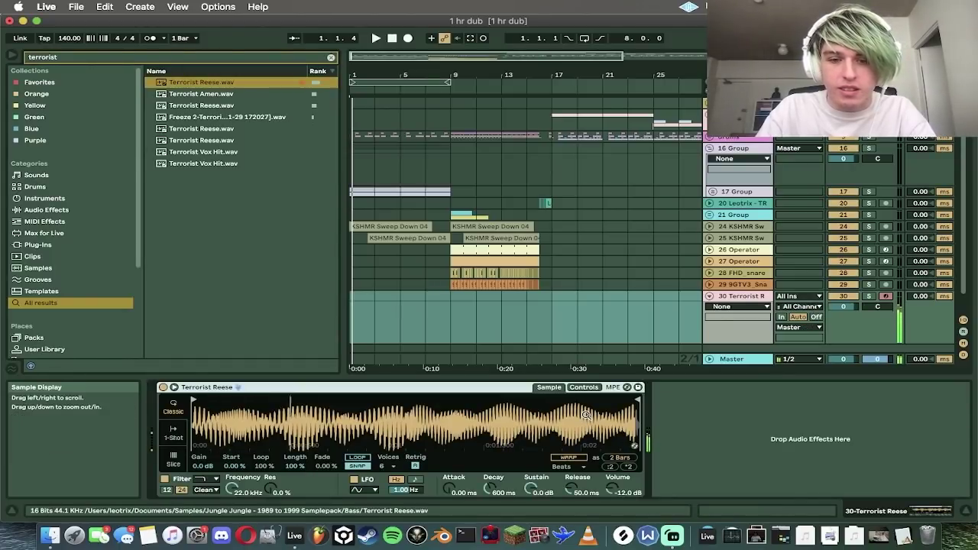
Step: Set the Terrorist Reese sampler's Detune to -34 ct
click(584, 387)
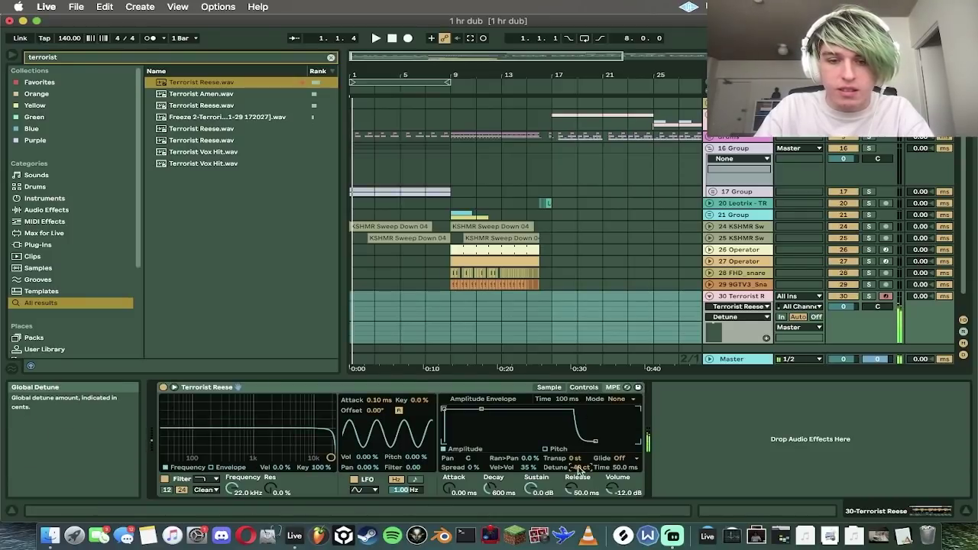
click(548, 388)
click(584, 387)
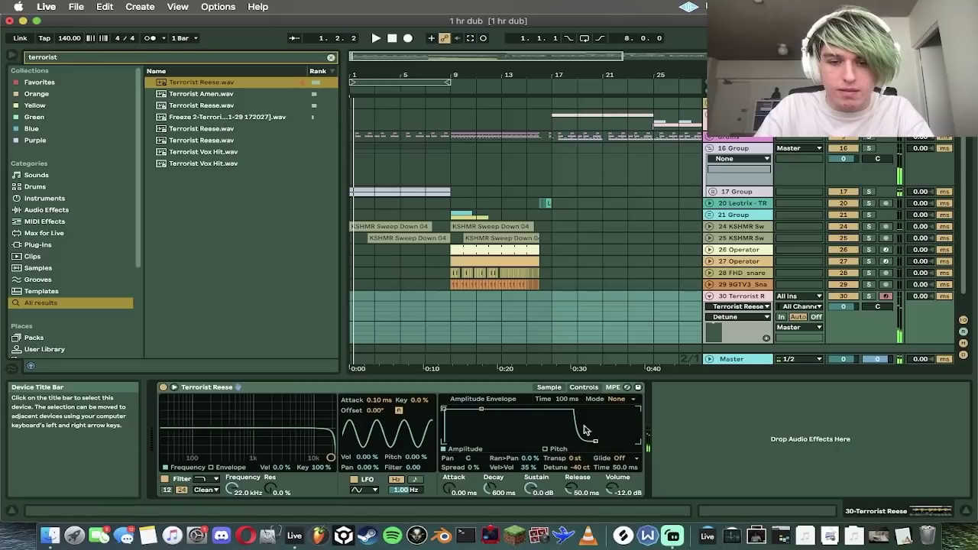
drag(575, 467, 572, 467)
key(space)
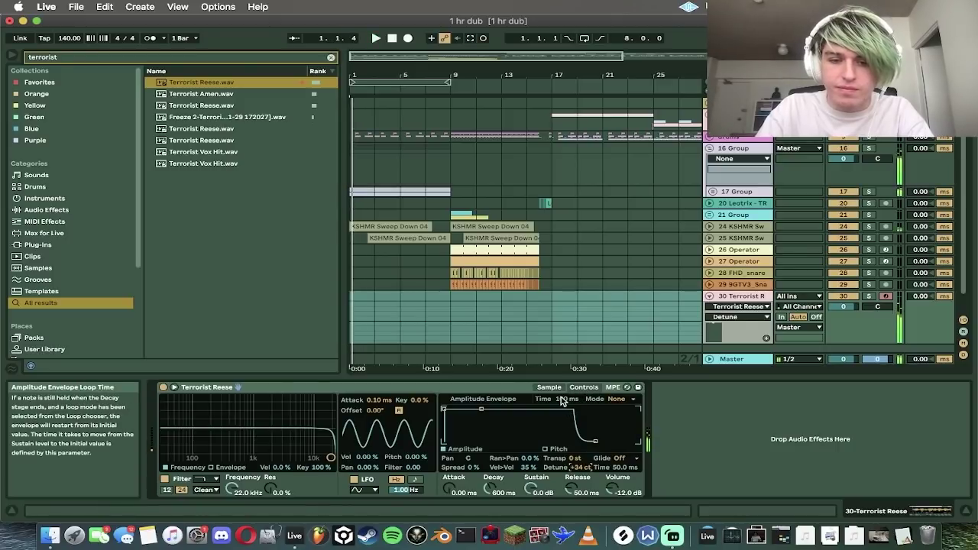
Step: Shorten the Terrorist Reese sample's end to about 1 bar and enable looping with Loop at 50% and Fade at 100%
click(548, 388)
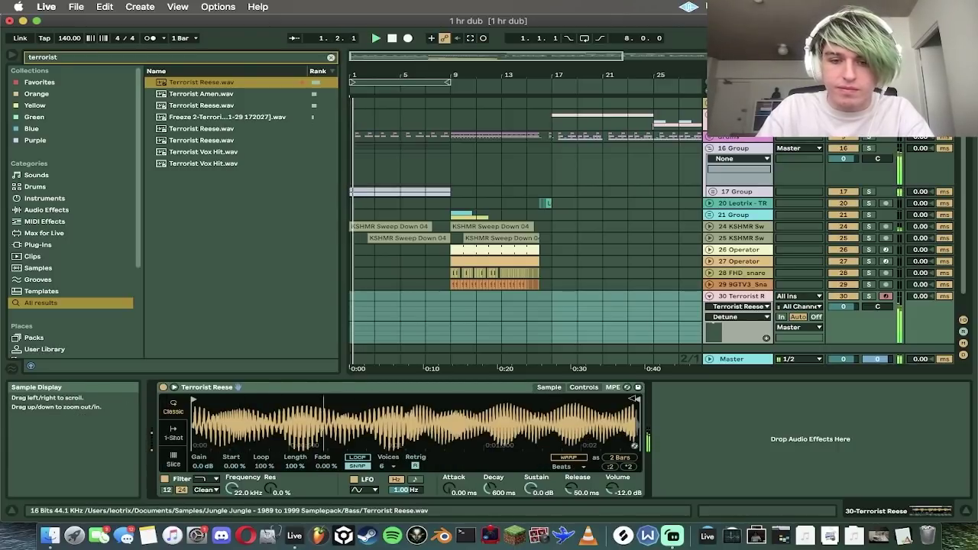
mouse_move(633, 399)
mouse_down()
mouse_move(388, 399)
mouse_move(401, 399)
mouse_up()
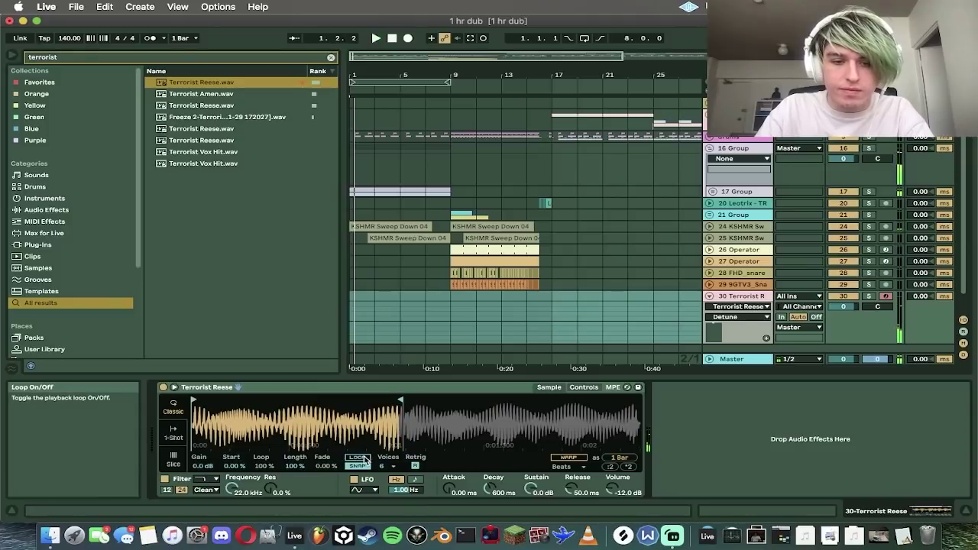
click(357, 457)
mouse_move(264, 466)
mouse_down()
mouse_move(264, 489)
mouse_move(263, 463)
mouse_up()
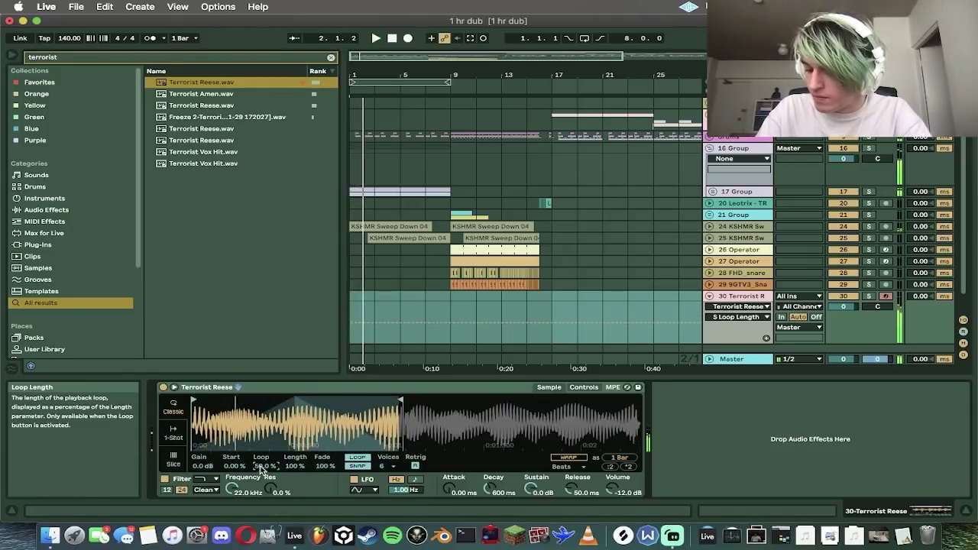
Step: Lower the computer keyboard's octave range to C2–D3, play D3 and A2 bass notes during playback, and capture them as a four-bar MIDI clip
key(space)
drag(398, 74, 370, 55)
key(z)
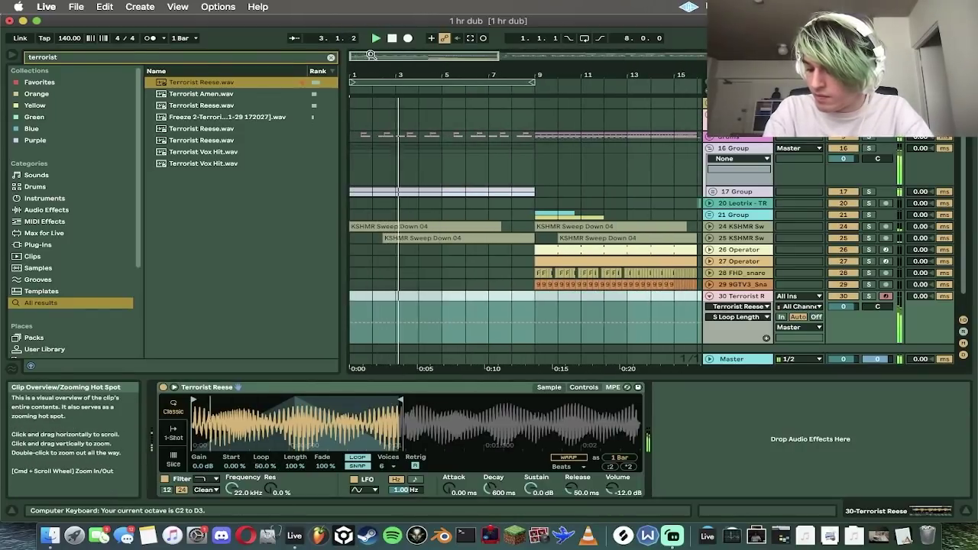
key(space)
click(470, 38)
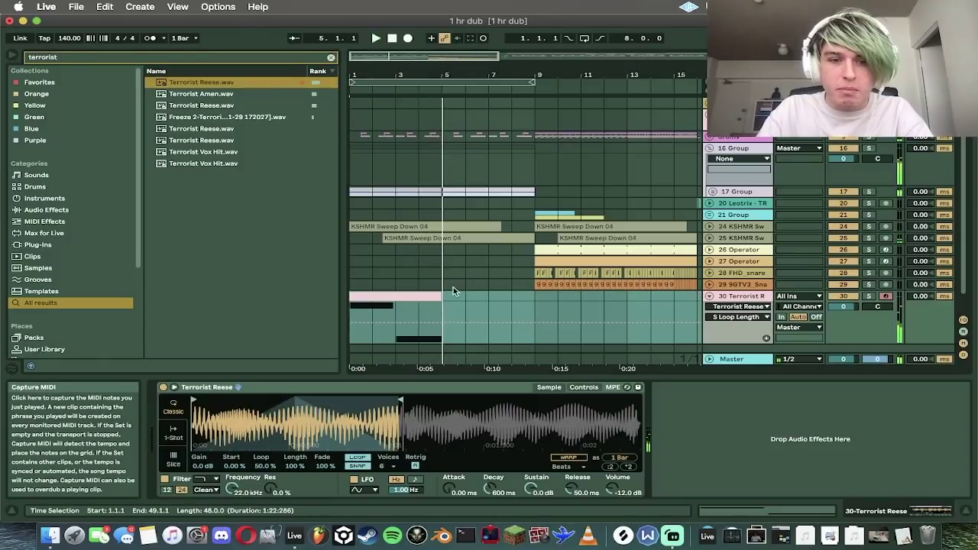
Step: Open the captured bass clip and quantize its notes
double_click(436, 294)
right_click(502, 339)
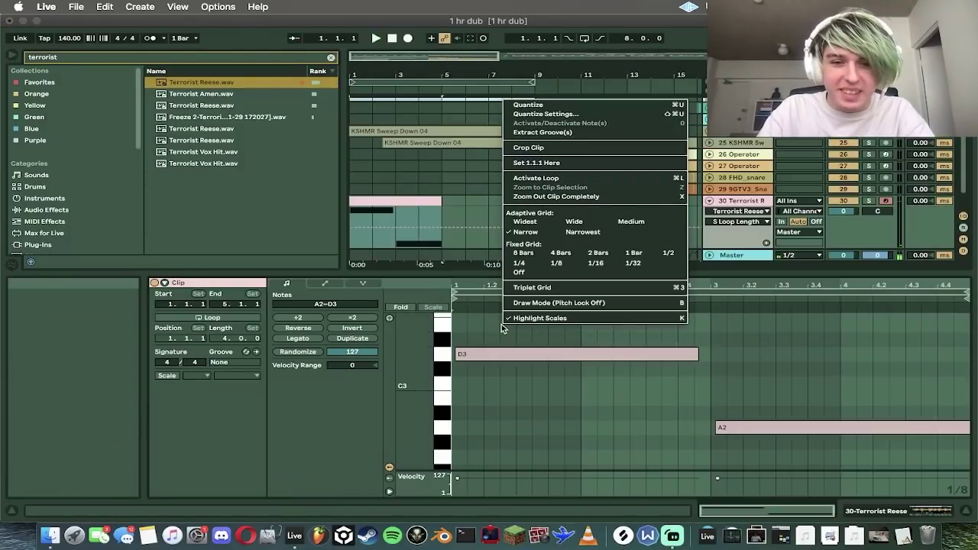
click(588, 108)
click(565, 417)
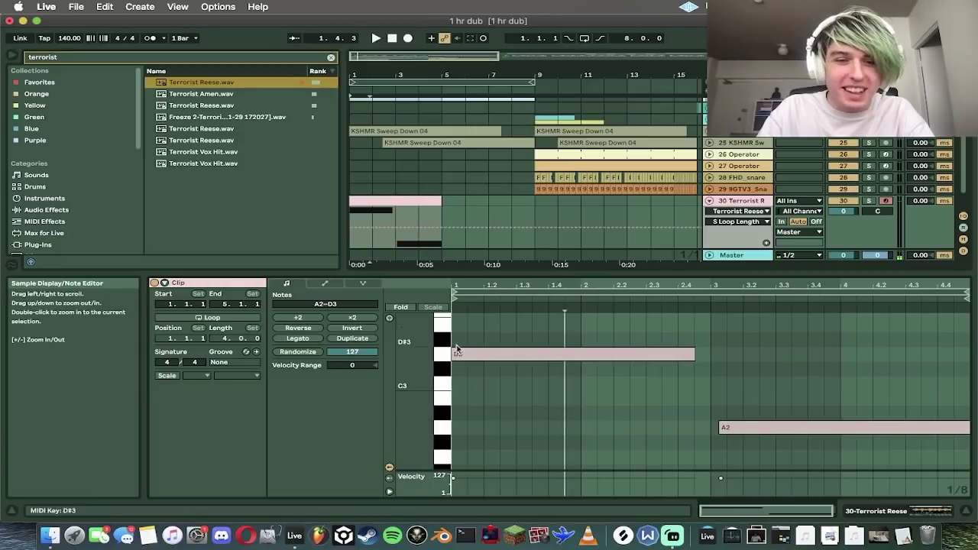
Step: Move the A2 note to the start of bar 3 and apply Legato to both notes
drag(882, 428, 875, 428)
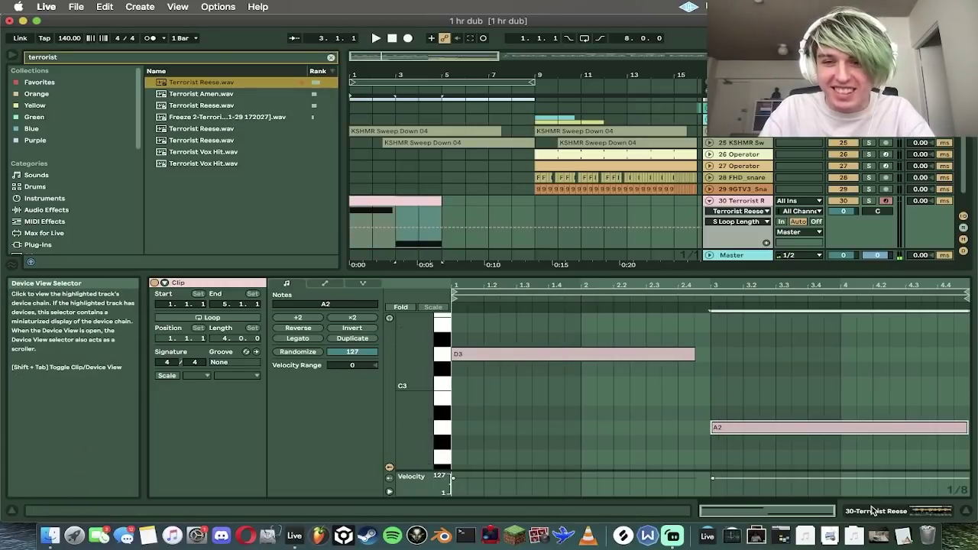
click(601, 421)
click(298, 337)
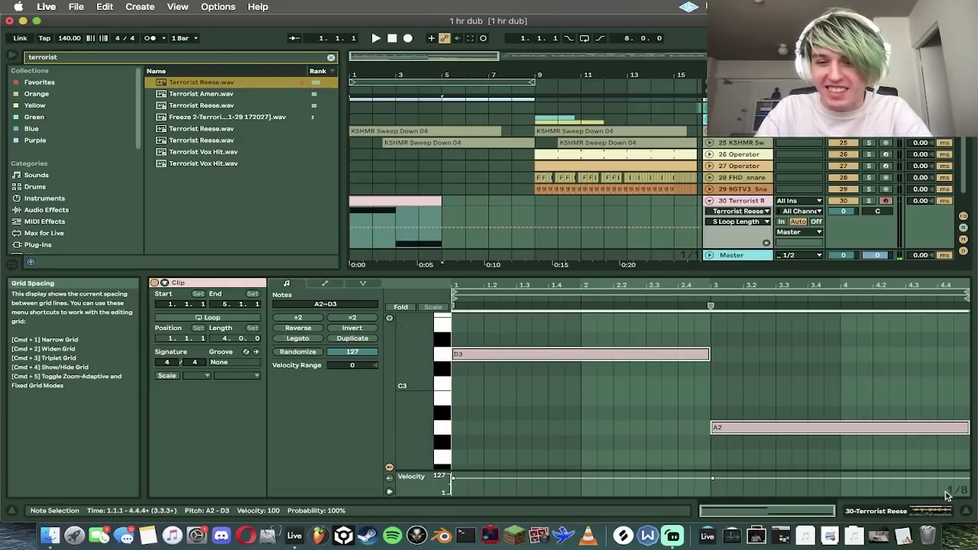
Step: Duplicate the four-bar bass clip so the bass line fills the arrangement up to bar 9
click(938, 511)
click(420, 277)
key(super+d)
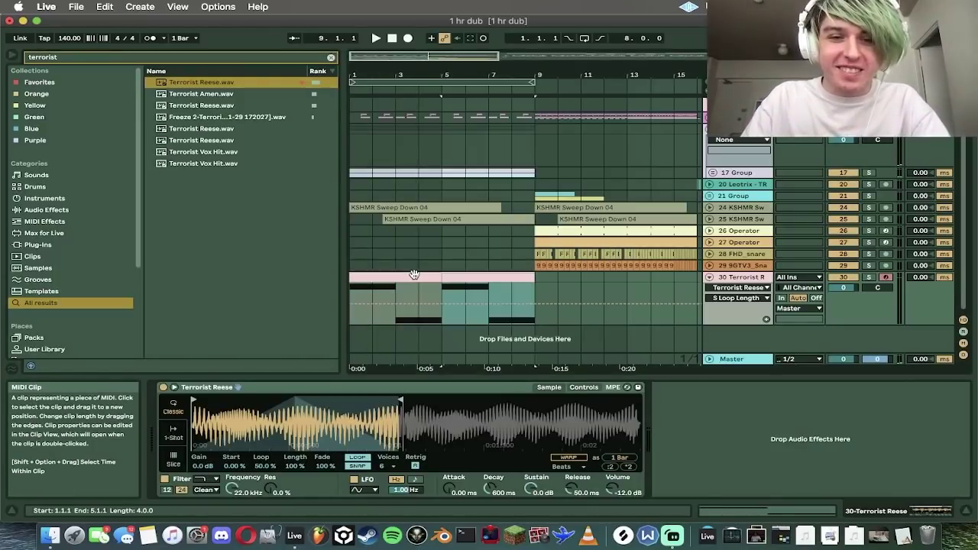
Step: Set the Terrorist Reese track's volume to -3.4 dB during playback and fold the track
key(space)
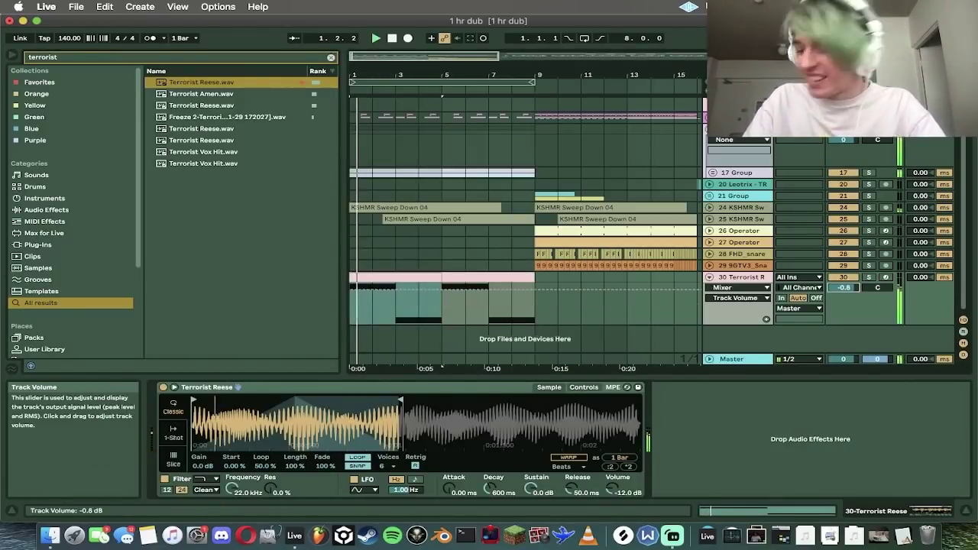
drag(851, 287, 854, 290)
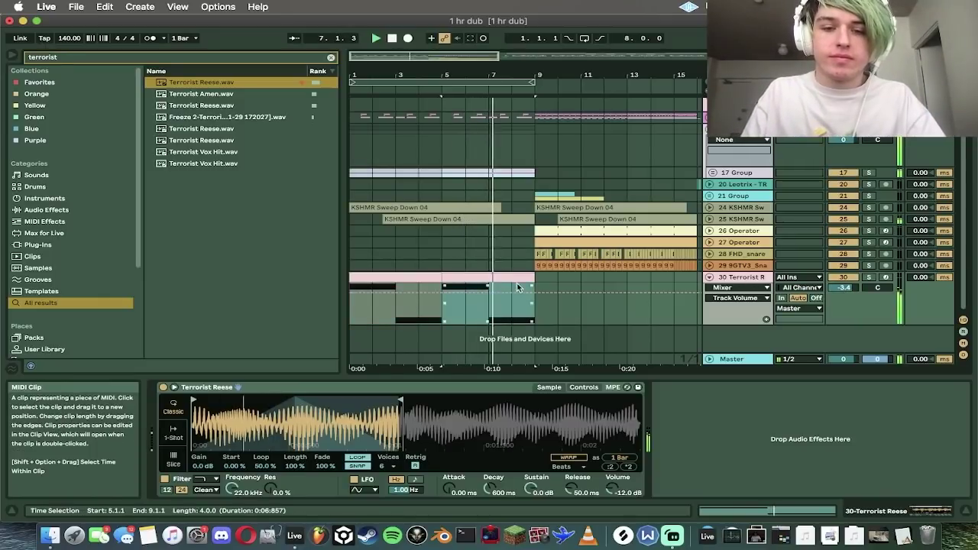
click(562, 312)
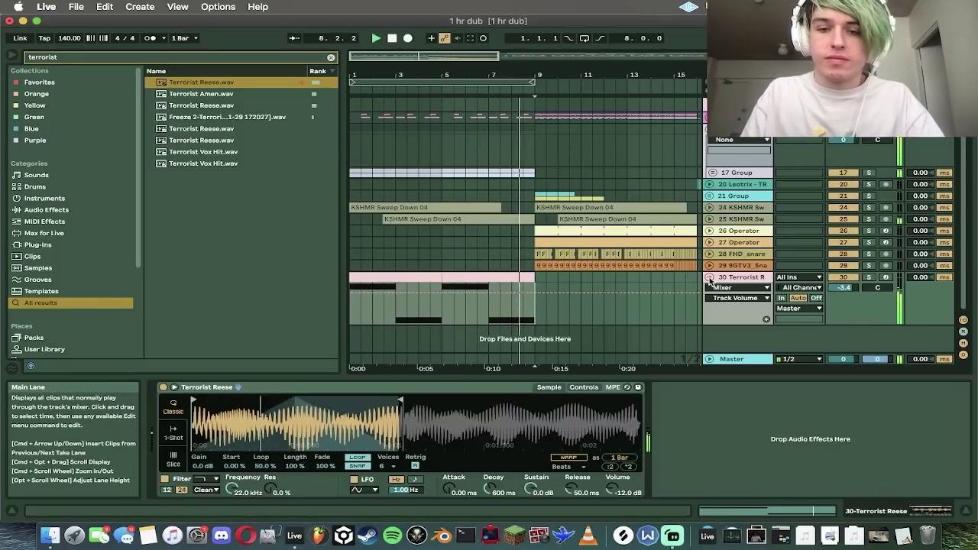
click(709, 277)
Step: Unfold the drums group and add an Auto Filter to the 11 A1_CLAP track
drag(478, 57, 479, 39)
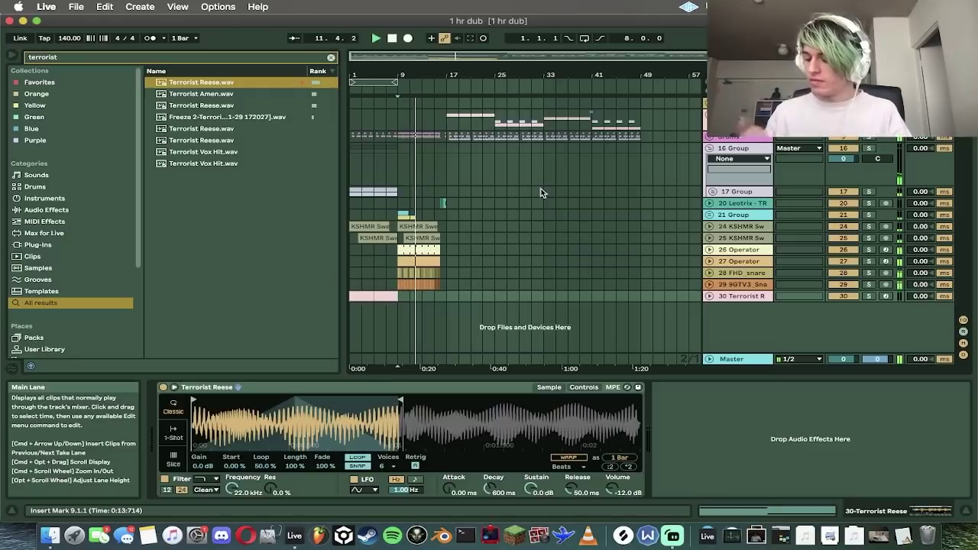
click(725, 138)
click(117, 211)
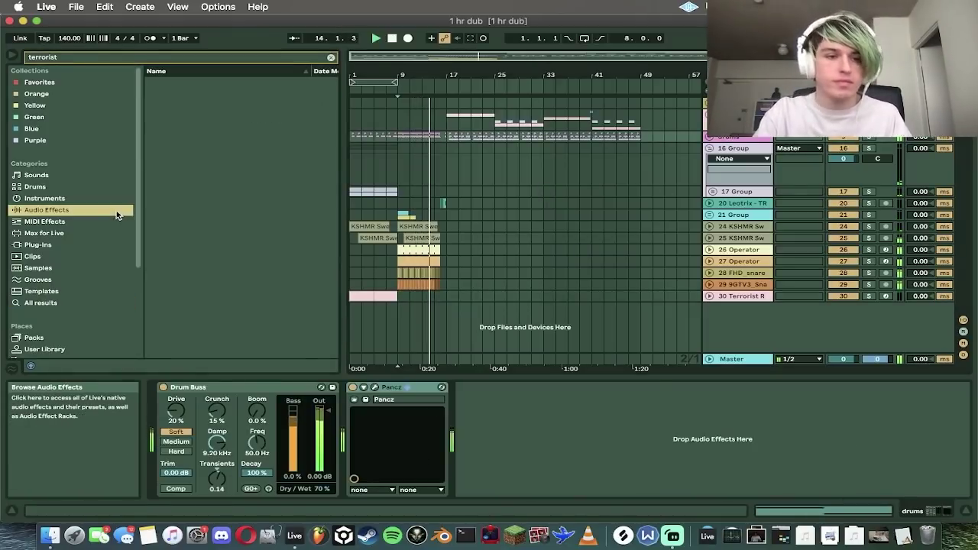
click(712, 138)
click(754, 222)
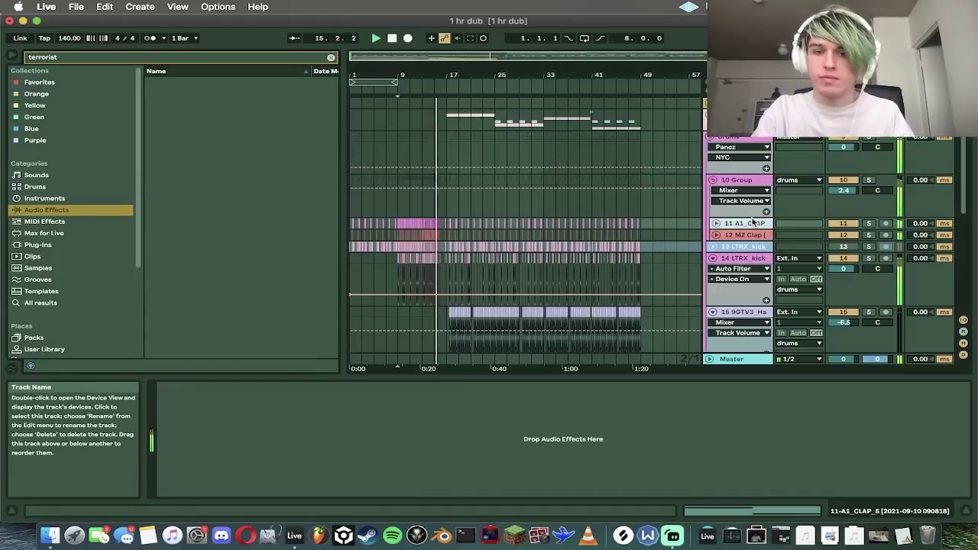
click(330, 58)
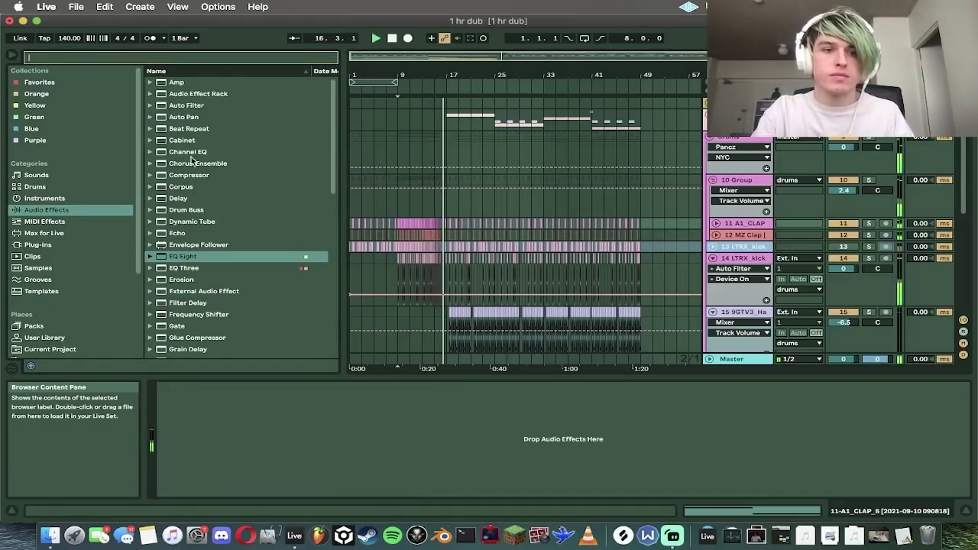
double_click(194, 108)
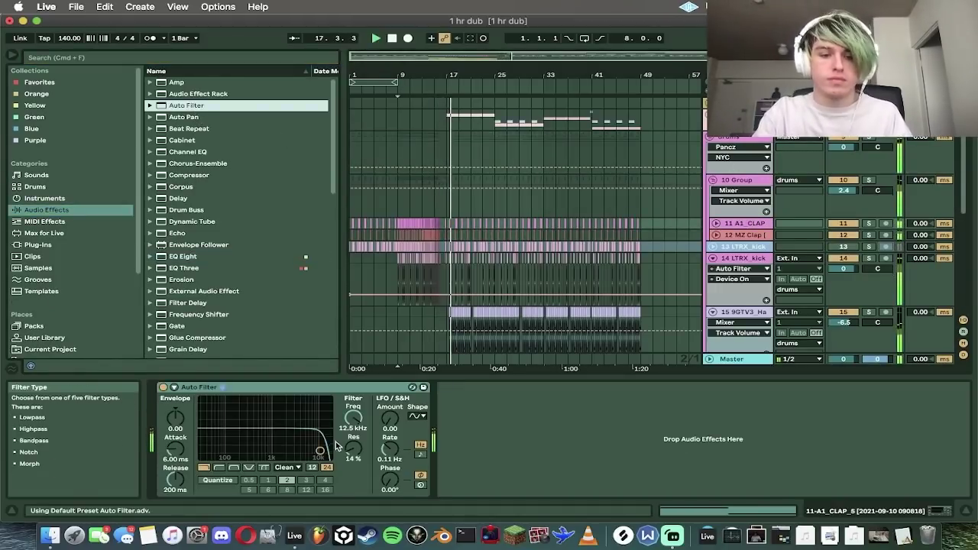
Step: Automate the Auto Filter's Frequency to rise from a low cutoff at bar 9 to 12.5 kHz at about bar 13
right_click(353, 419)
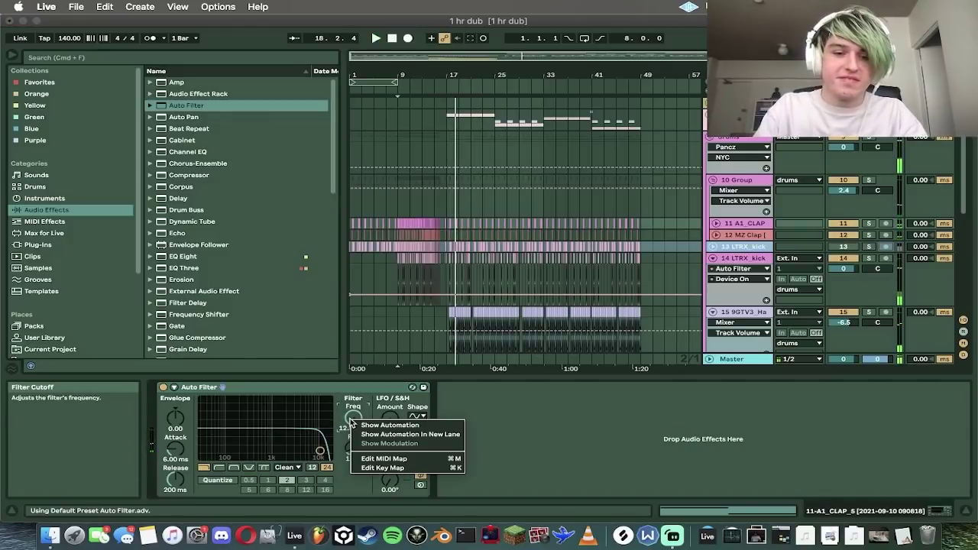
click(356, 427)
click(400, 247)
key(space)
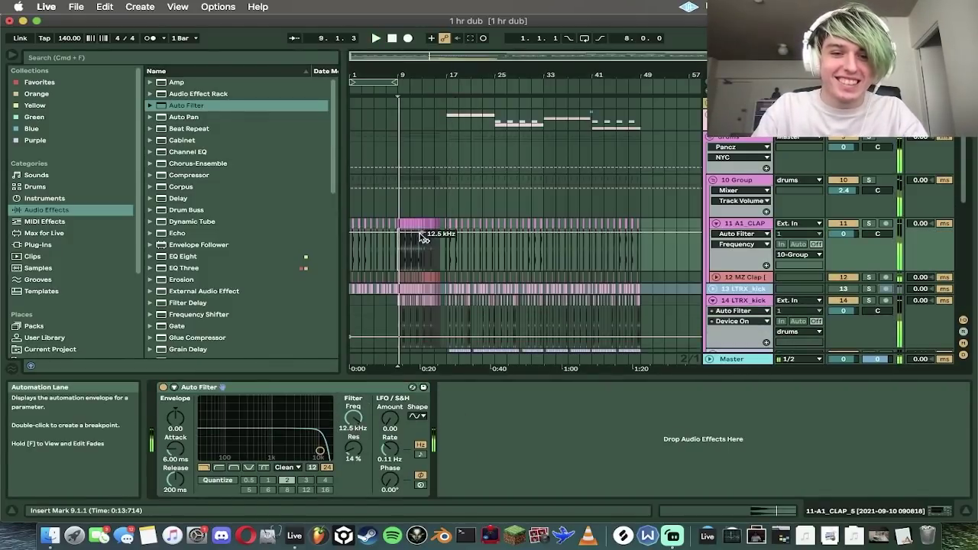
click(422, 233)
drag(399, 233, 399, 266)
key(space)
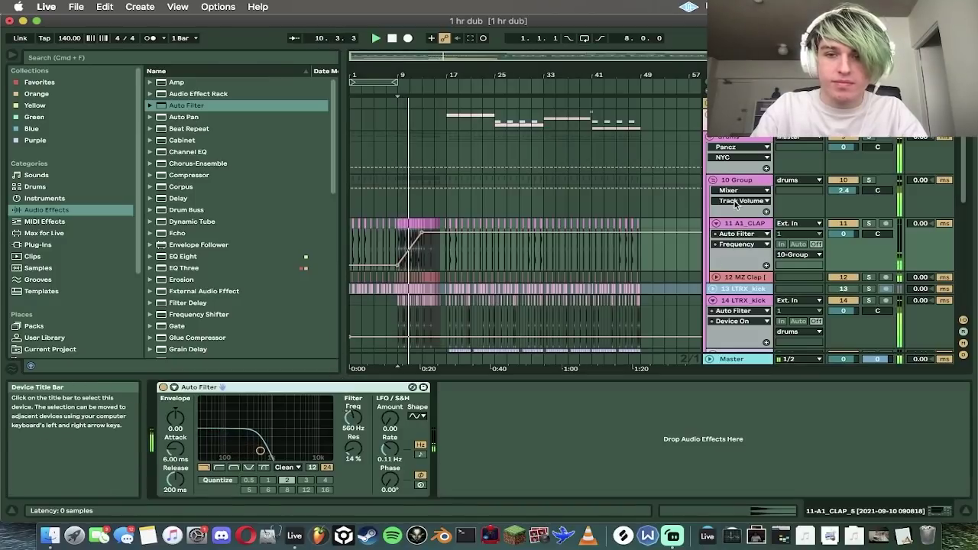
Step: Move the automated Auto Filter from A1_CLAP to 10 Group and on to the drums group, and fold the drums group
drag(659, 385, 735, 181)
key(space)
key(space)
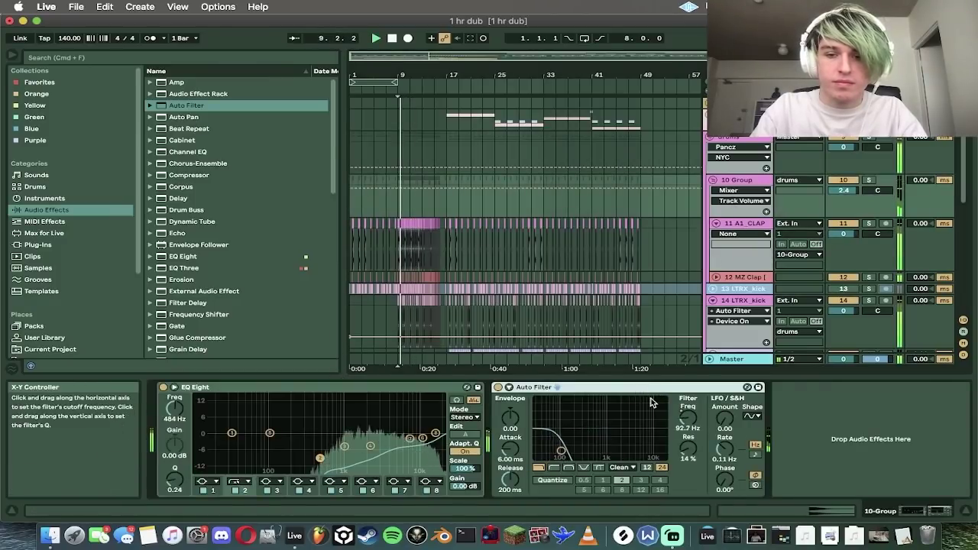
click(718, 145)
click(711, 137)
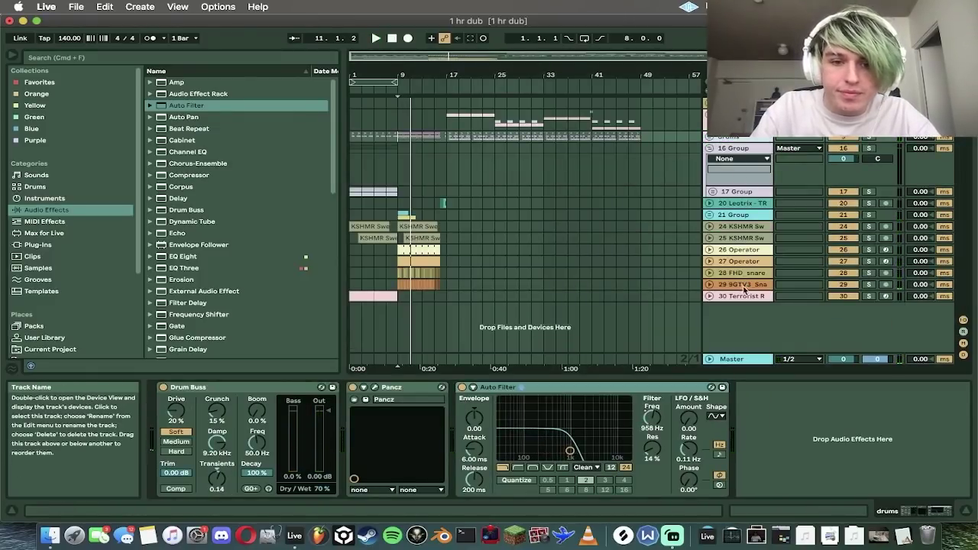
Step: Play from bar 9 and check the device chains of the drums group and the FHD_snare and 9GTV3_Snare tracks
click(739, 114)
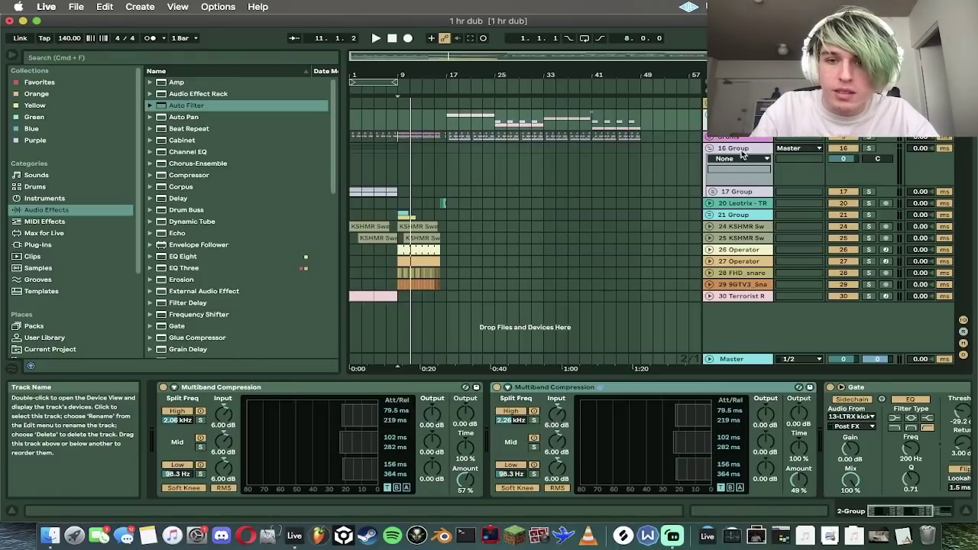
click(743, 150)
click(738, 139)
click(661, 390)
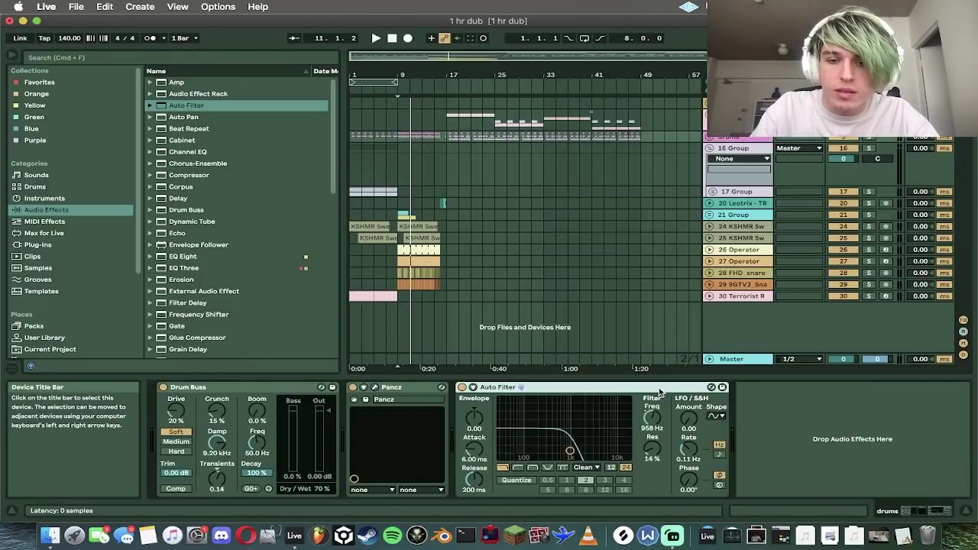
key(space)
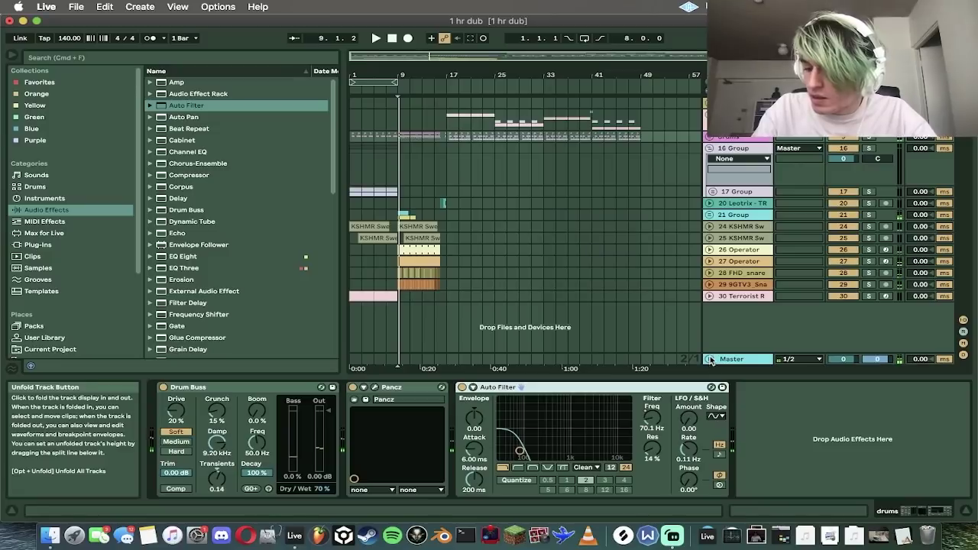
click(738, 261)
click(739, 273)
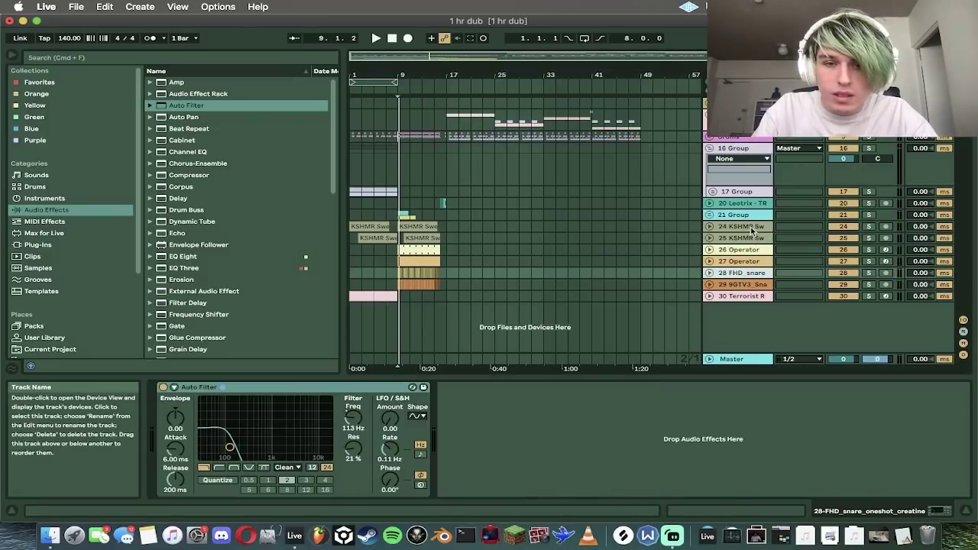
click(752, 229)
click(761, 285)
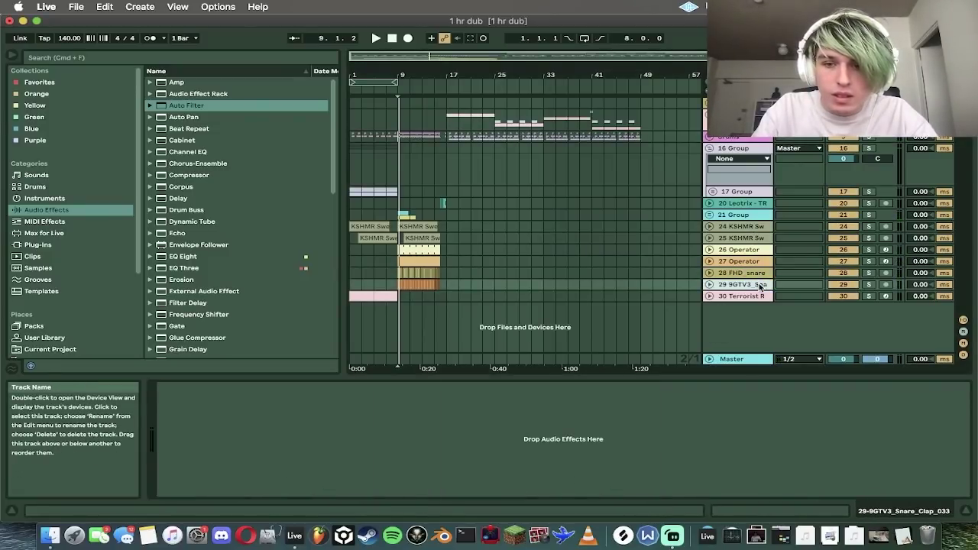
click(868, 285)
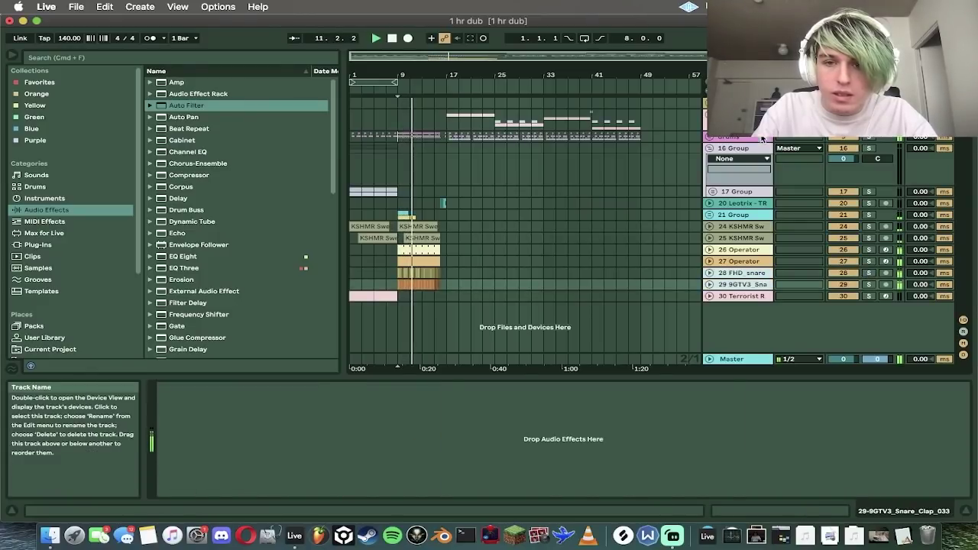
Step: Group the FHD_snare and 9GTV3_Snare tracks together
click(761, 139)
click(747, 274)
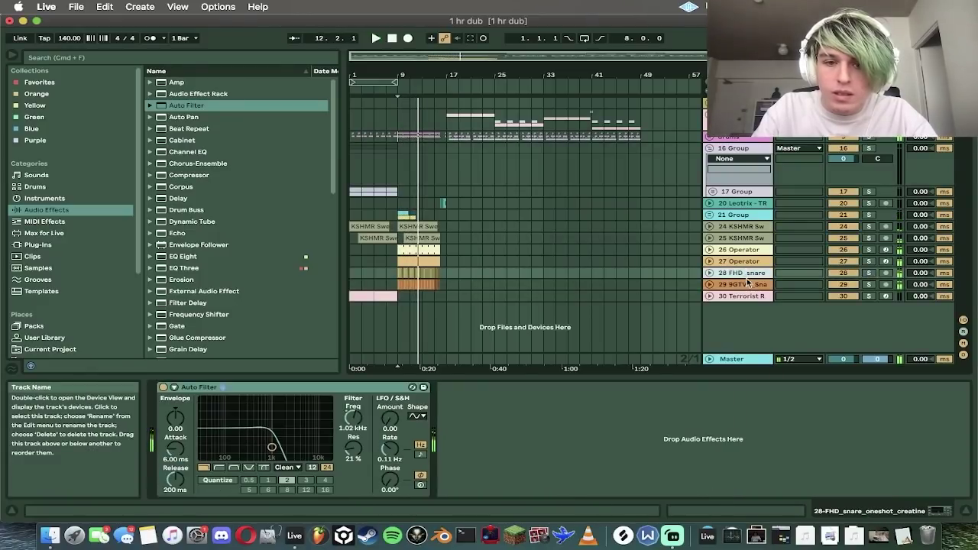
click(749, 284)
key(super+g)
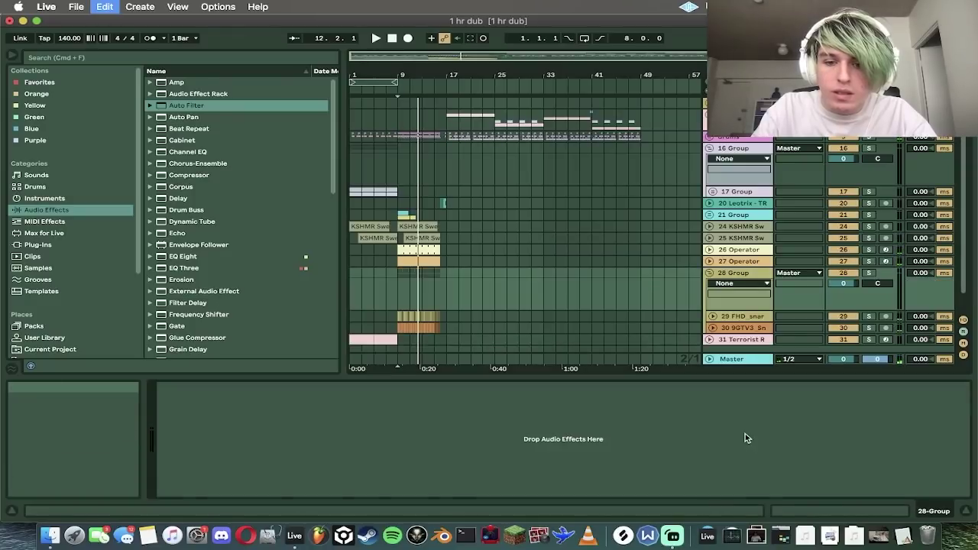
Step: Put a copy of the drums' automated Auto Filter on the new snare group, fold it and 16 Group, and save
click(710, 273)
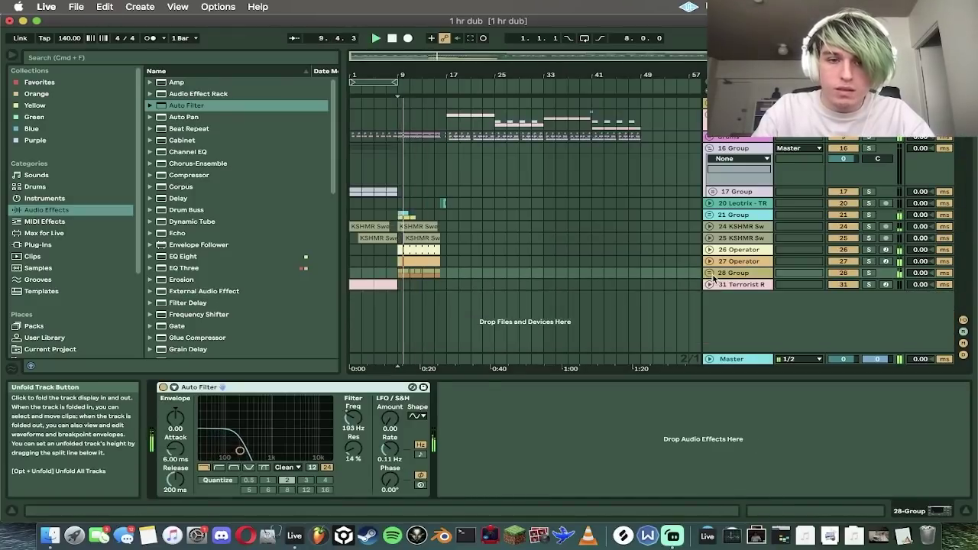
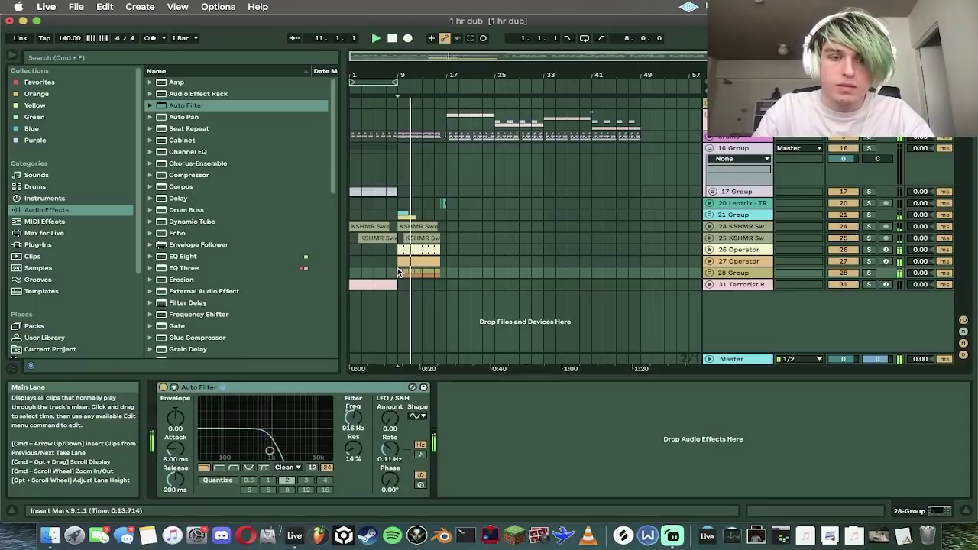
click(710, 149)
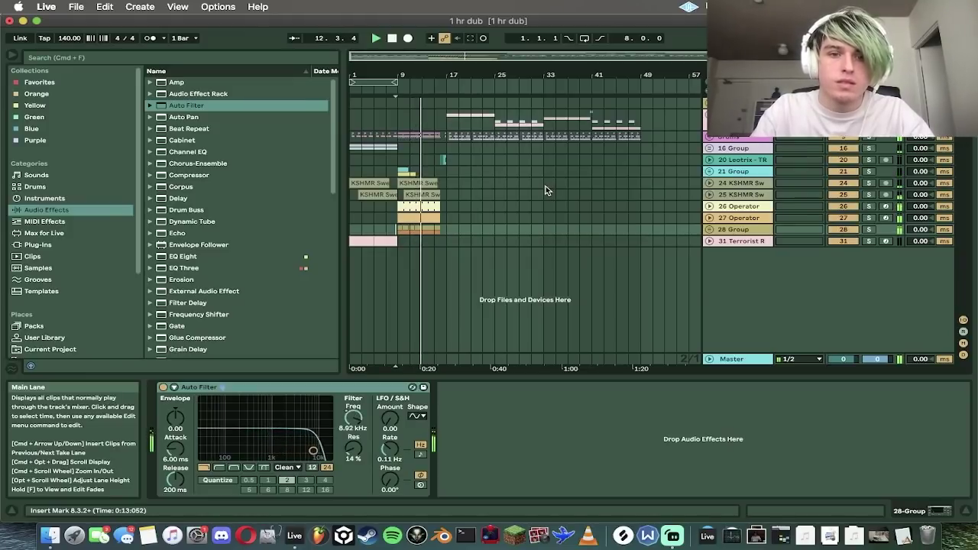
key(super+s)
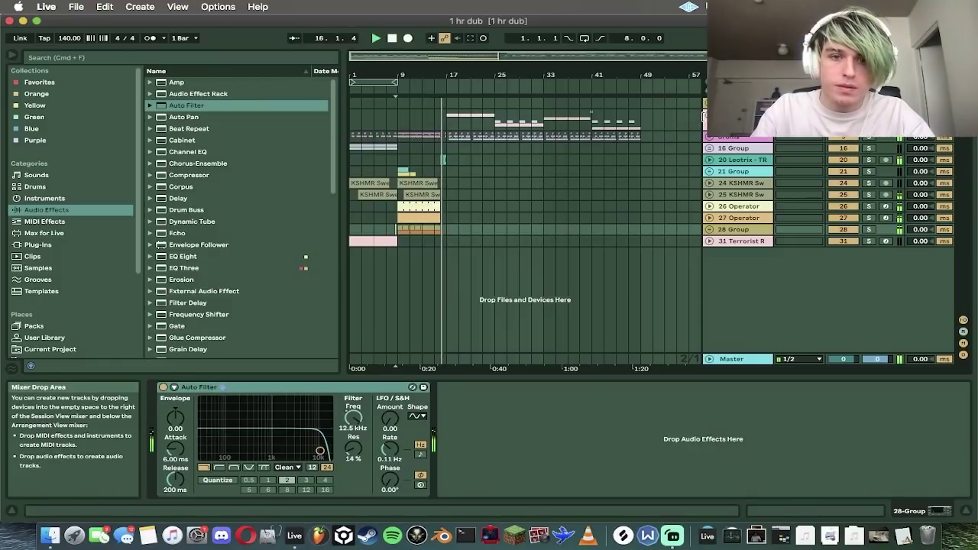
Step: Unfold the bass instruments' group and copy the 4 Instrument clip at bars 17 to 25 to bar 9
click(705, 116)
click(448, 232)
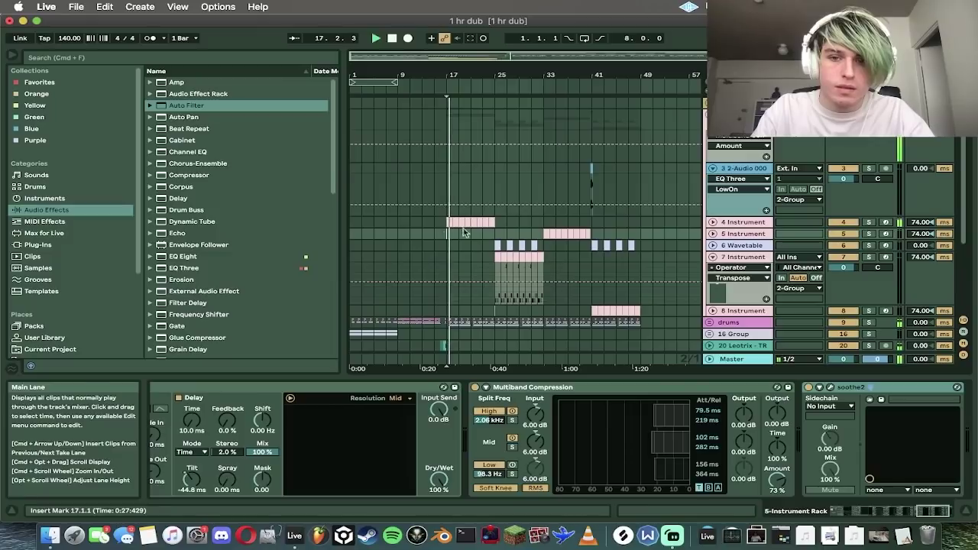
drag(452, 236, 499, 221)
key(super+c)
click(401, 223)
key(super+v)
key(space)
key(space)
Step: Automate the second Operator chain's activator in the 4 Instrument rack to be off before bar 17 and on from there
scroll(332, 463, left, 10)
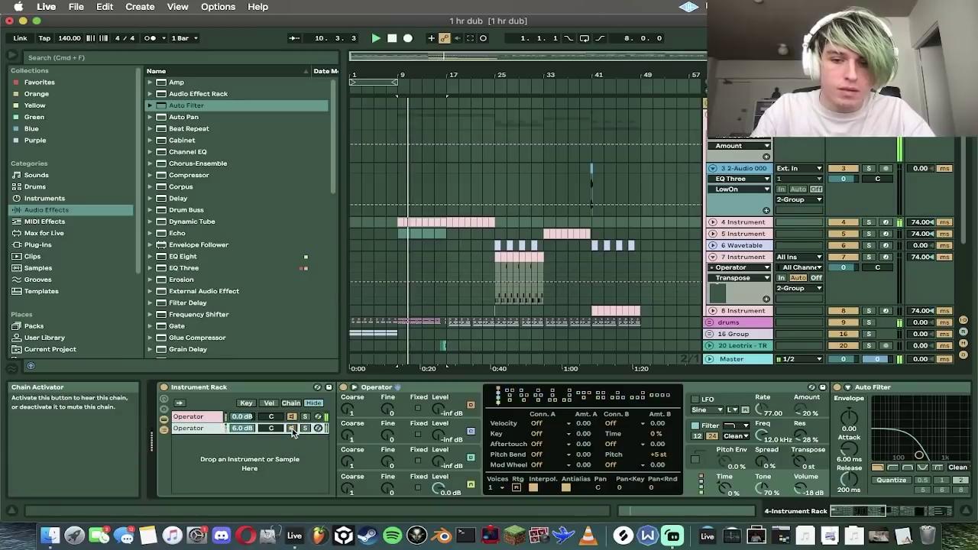
right_click(293, 433)
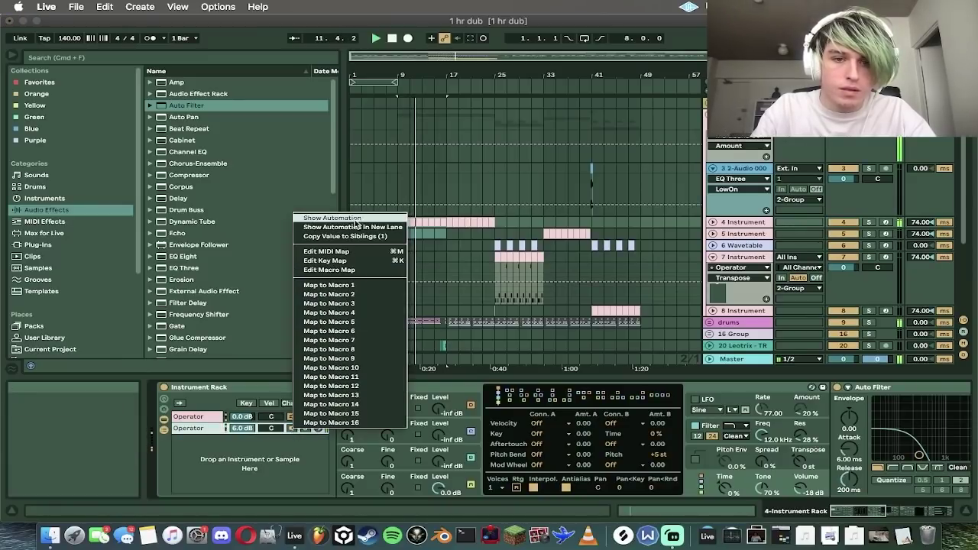
click(329, 220)
drag(448, 262, 449, 240)
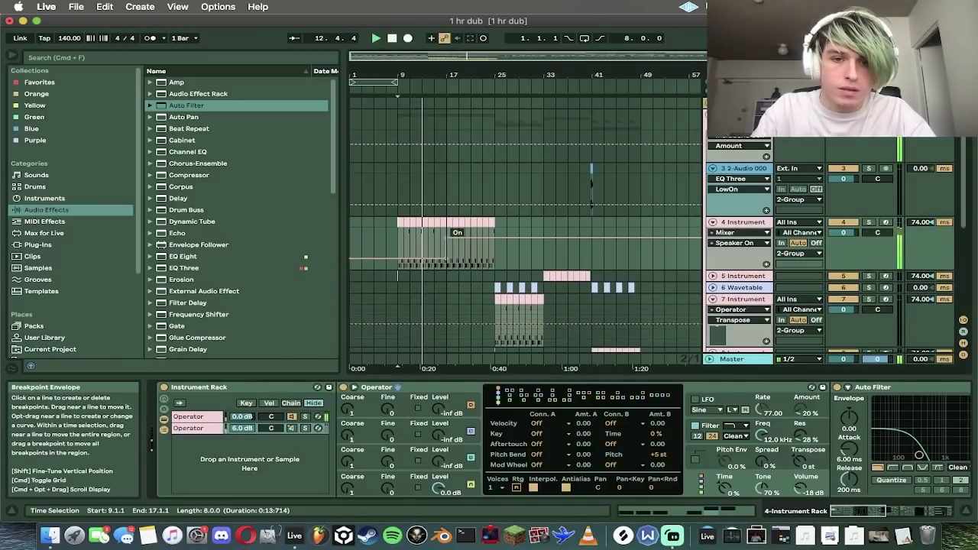
Step: Add a Frequency Shifter to the end of the 4 Instrument chain and delete bar 16 from the copied clip
click(227, 316)
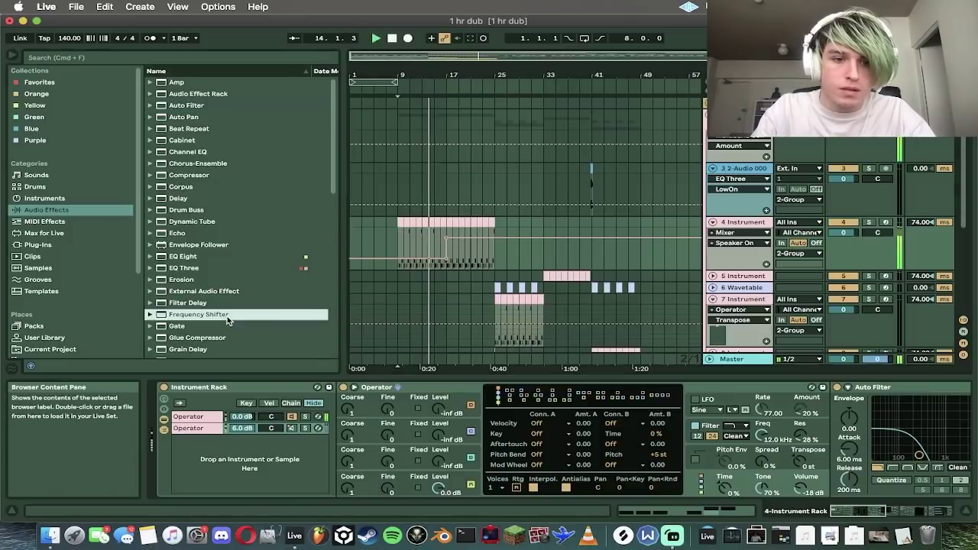
drag(976, 392, 969, 415)
click(911, 451)
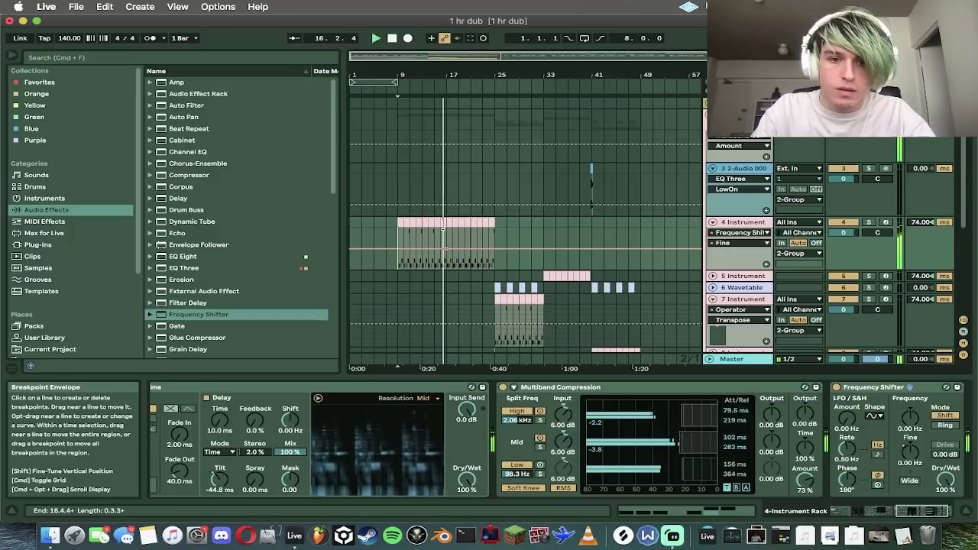
key(Delete)
Step: Automate the Frequency Shifter's Fine to rise from -500 Hz at bar 9 until bar 17 and play it back
drag(398, 250, 397, 269)
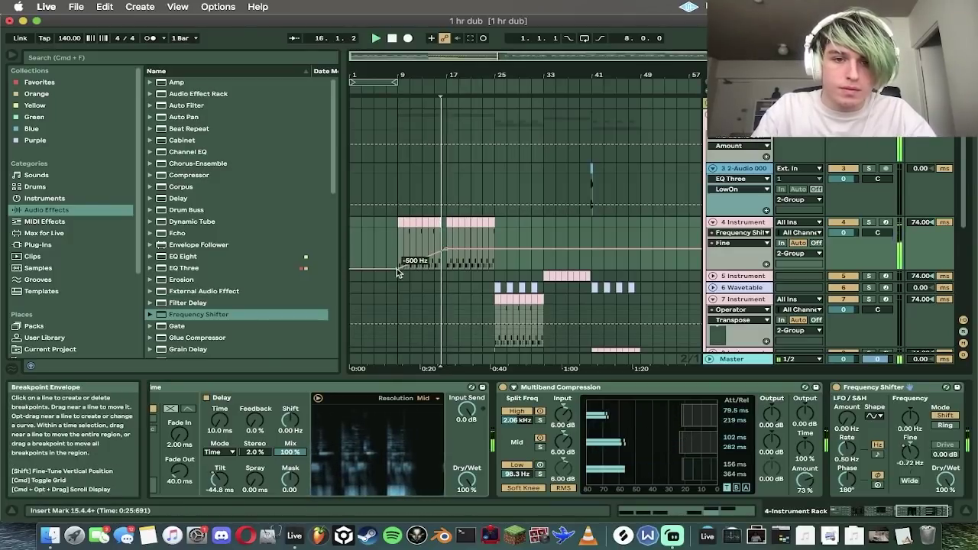
key(space)
key(space)
key(space)
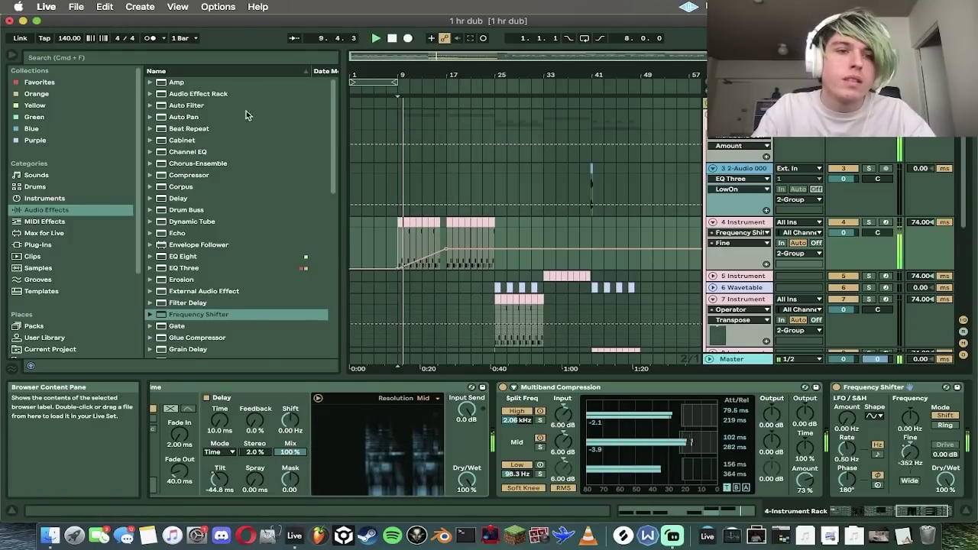
Step: Add an EQ Three to 4 Instrument, turn off its high band, and automate FreqHi rising from bar 9 to 18.0 kHz at about bar 16
double_click(183, 268)
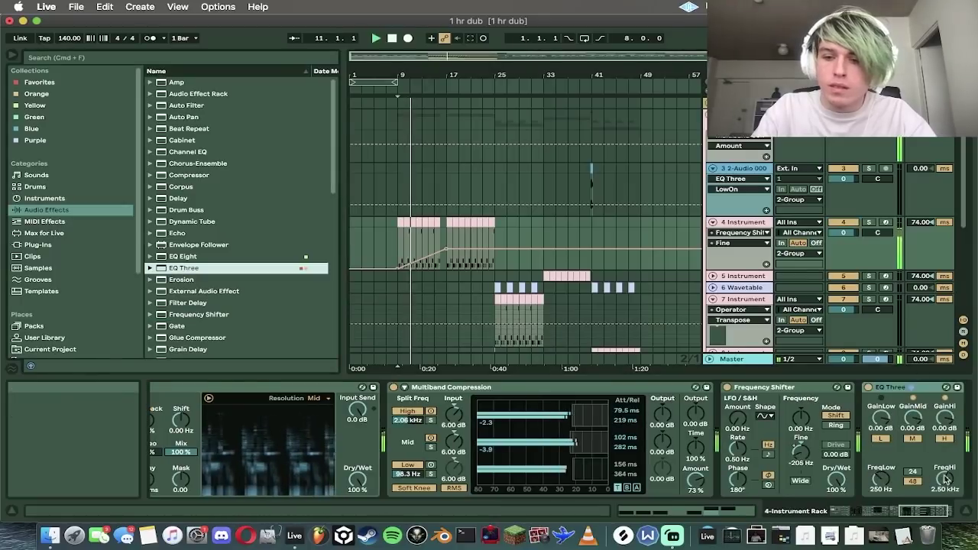
click(944, 440)
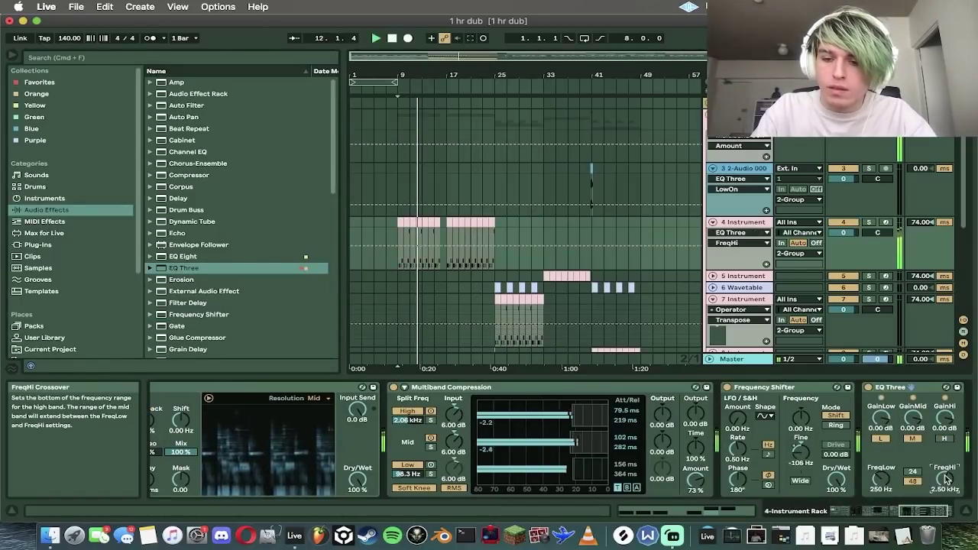
key(space)
key(space)
drag(399, 247, 444, 227)
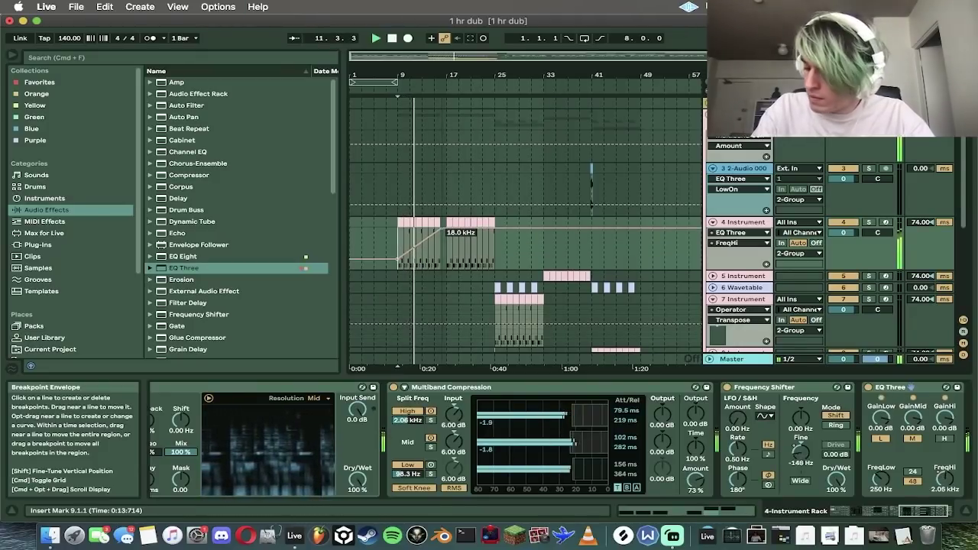
Step: Automate the EQ Three's Device On at bar 17, and fold the 4 Instrument track and its parent group
right_click(871, 388)
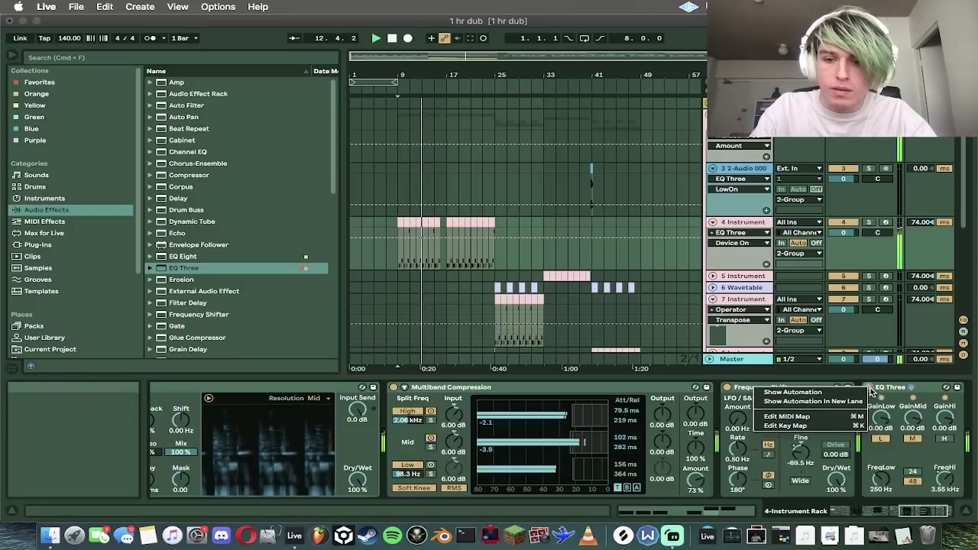
click(857, 391)
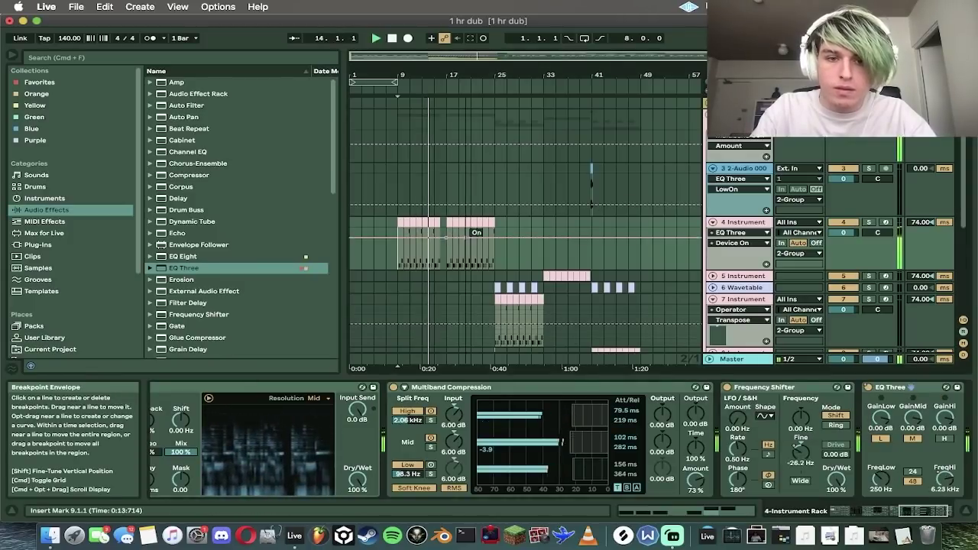
click(713, 222)
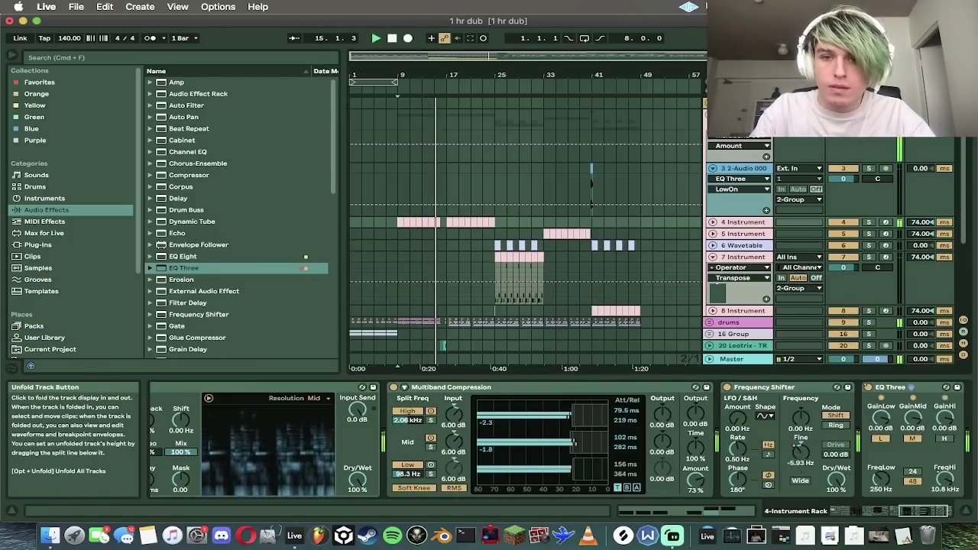
click(711, 115)
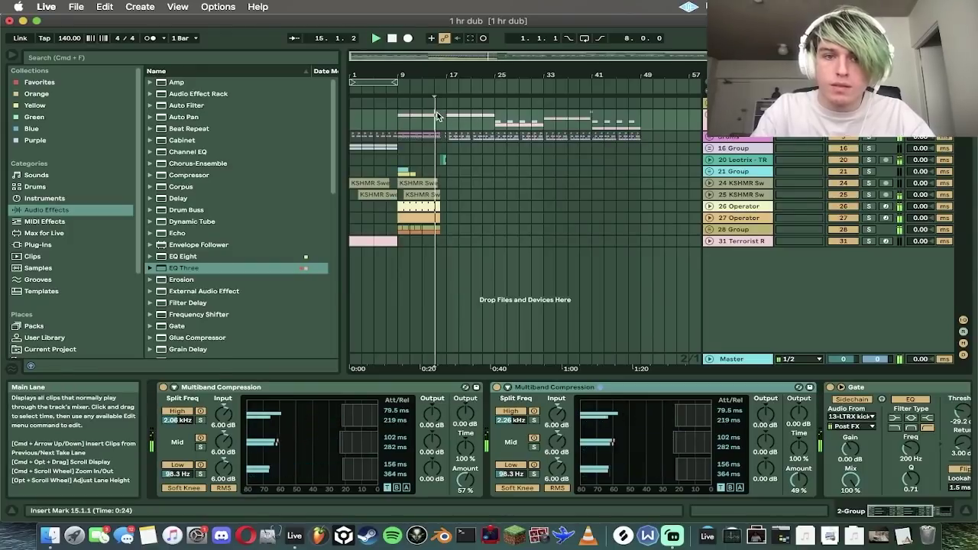
Step: Automate the Gate's Device On on 2-Group to be off from bar 9 to bar 17 and on elsewhere
click(727, 137)
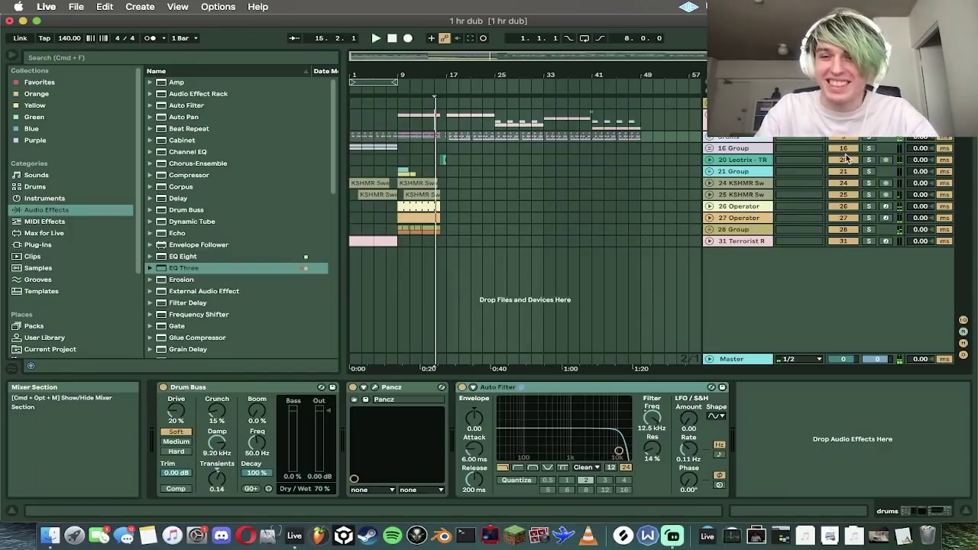
click(868, 114)
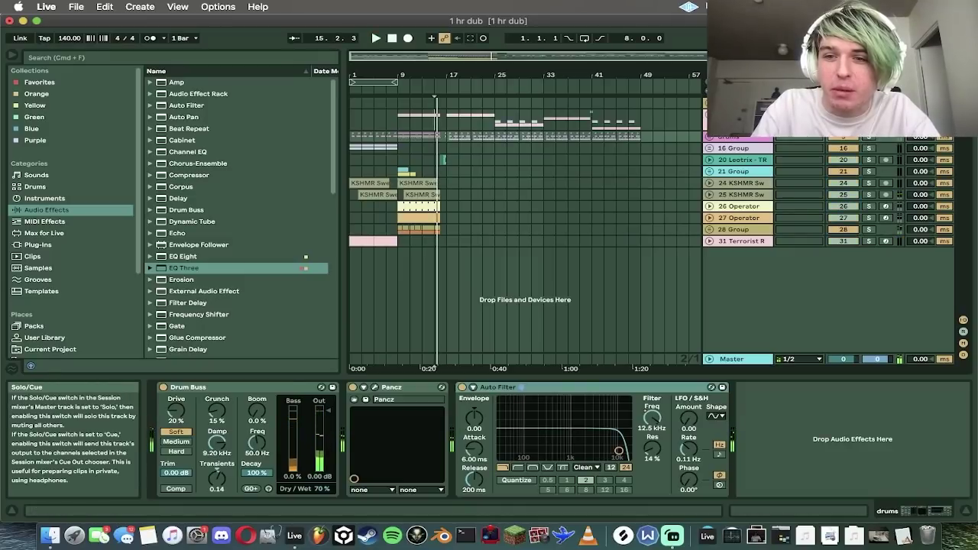
click(737, 114)
scroll(792, 432, right, 5)
click(567, 388)
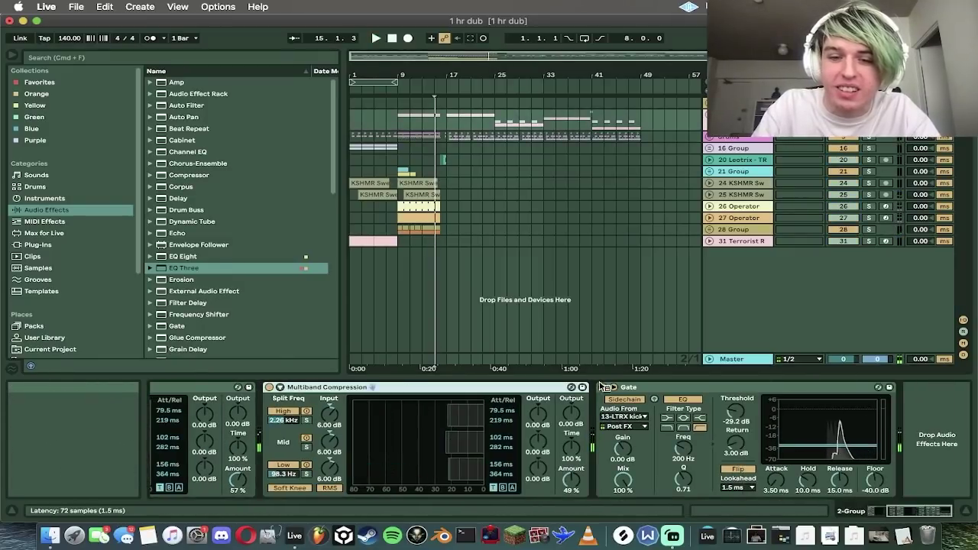
right_click(602, 387)
click(642, 395)
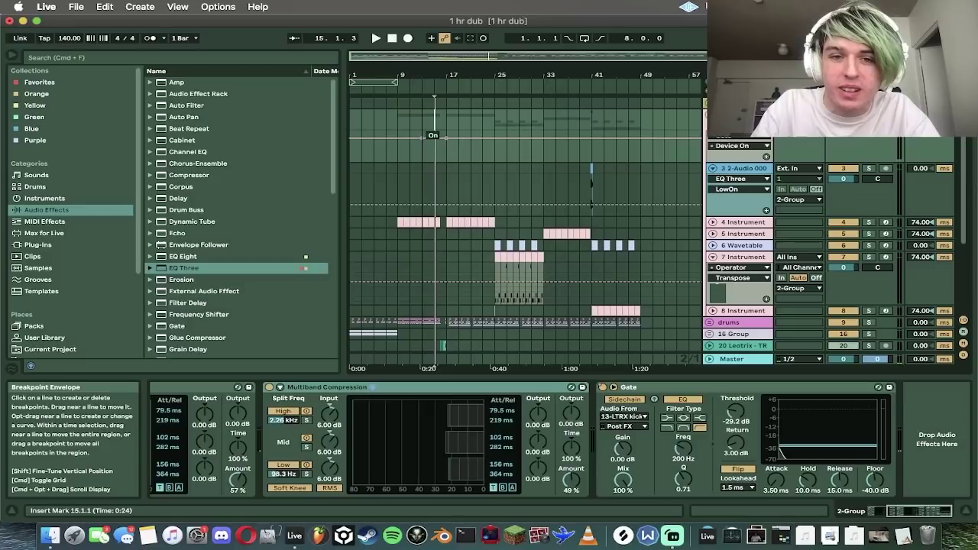
drag(410, 139, 420, 151)
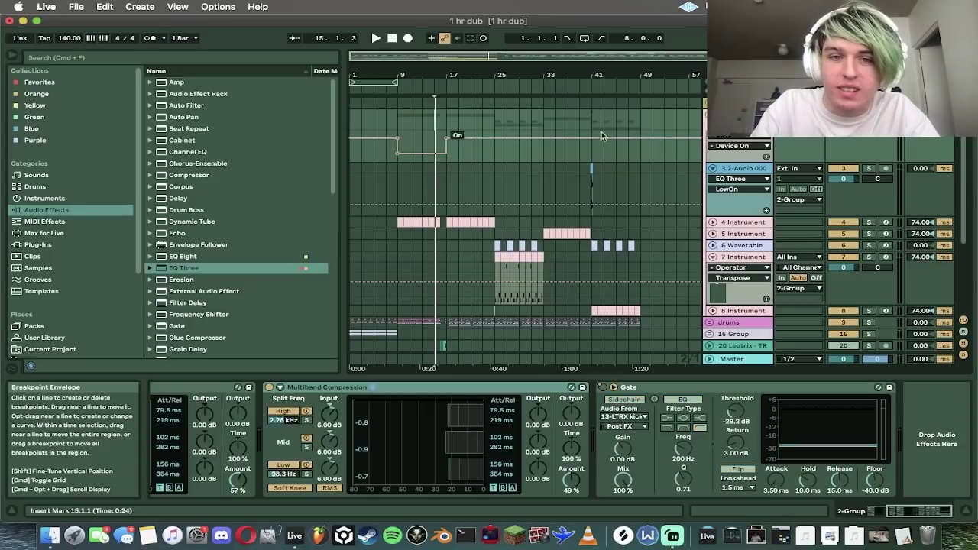
Step: Play the transition from bar 15 and fold 2-Group
key(space)
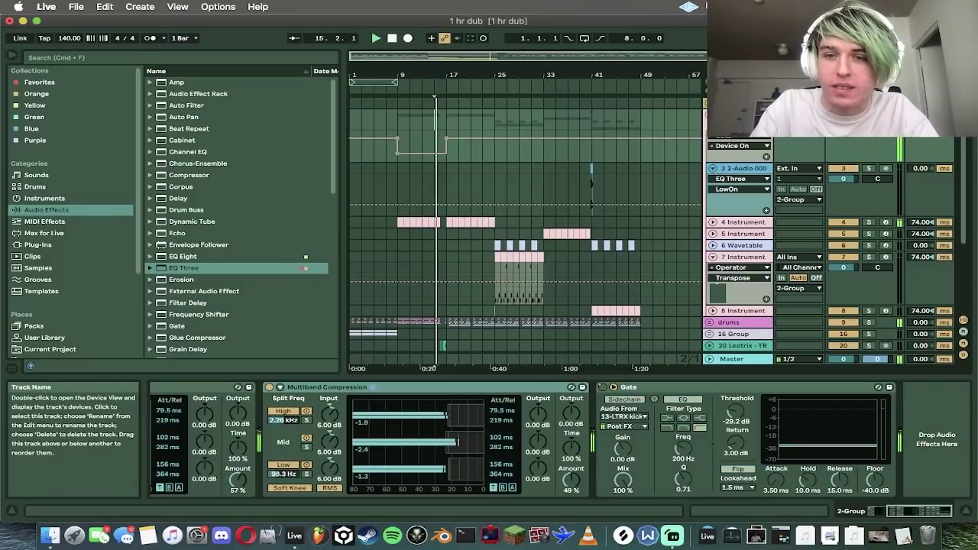
scroll(697, 122, down, 5)
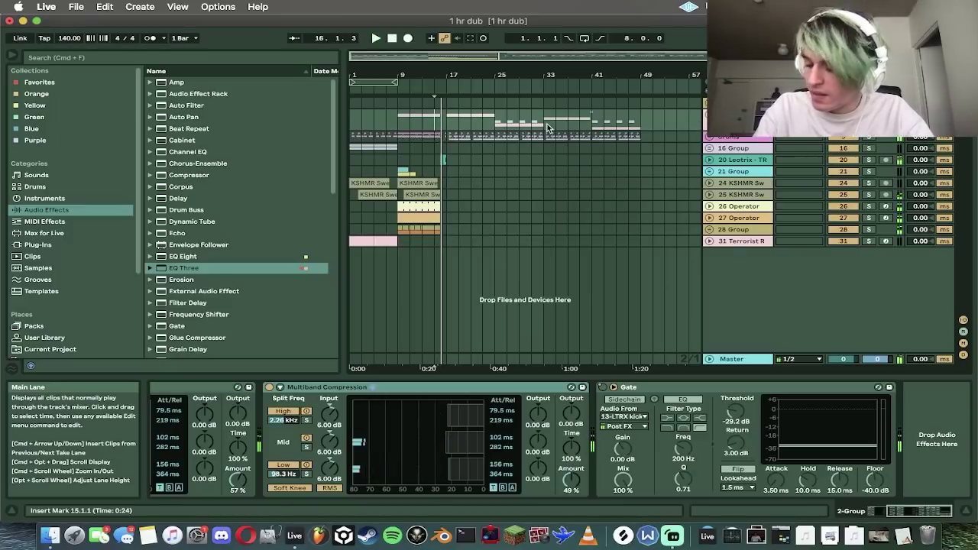
key(space)
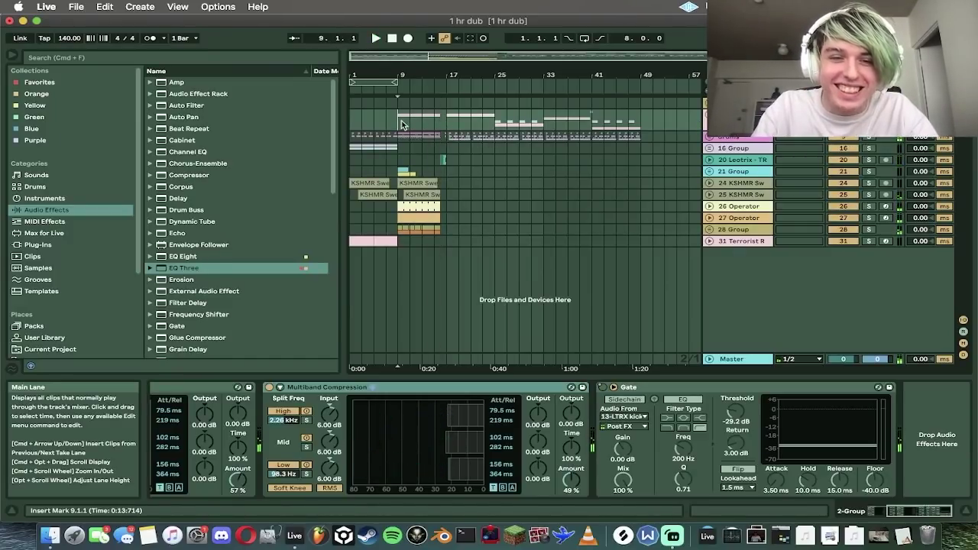
Step: Reshape the Gate's Device On automation on 2-Group so it is off only from bar 15 to bar 17
drag(415, 59, 415, 80)
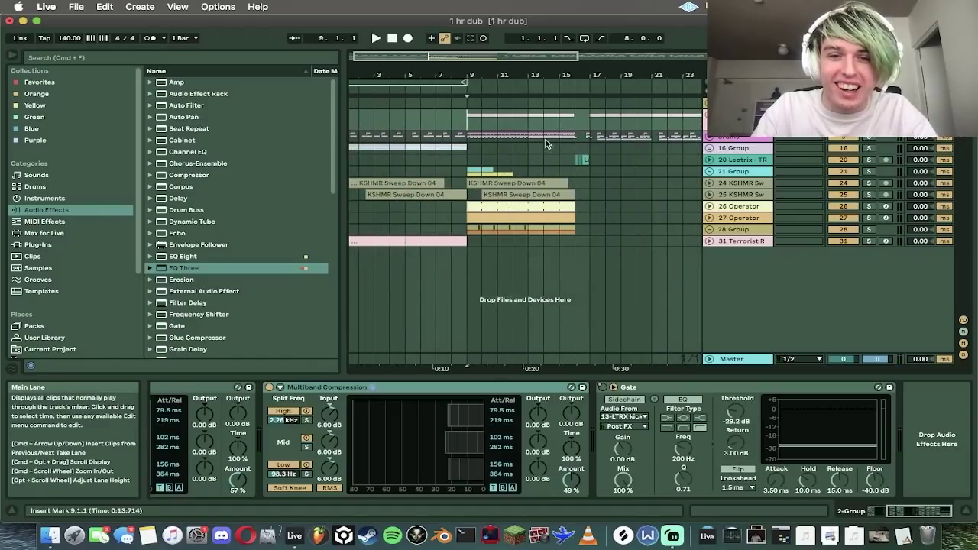
click(545, 142)
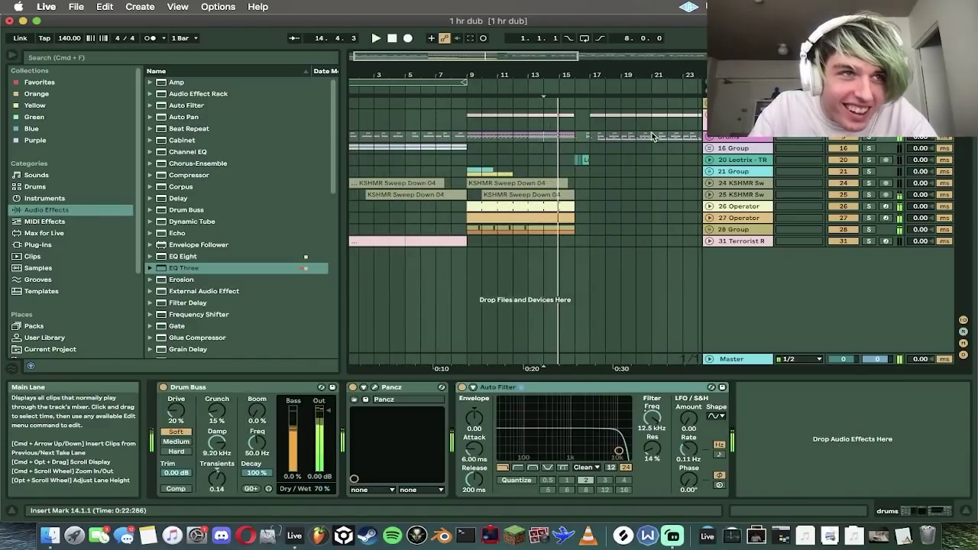
click(710, 137)
click(723, 116)
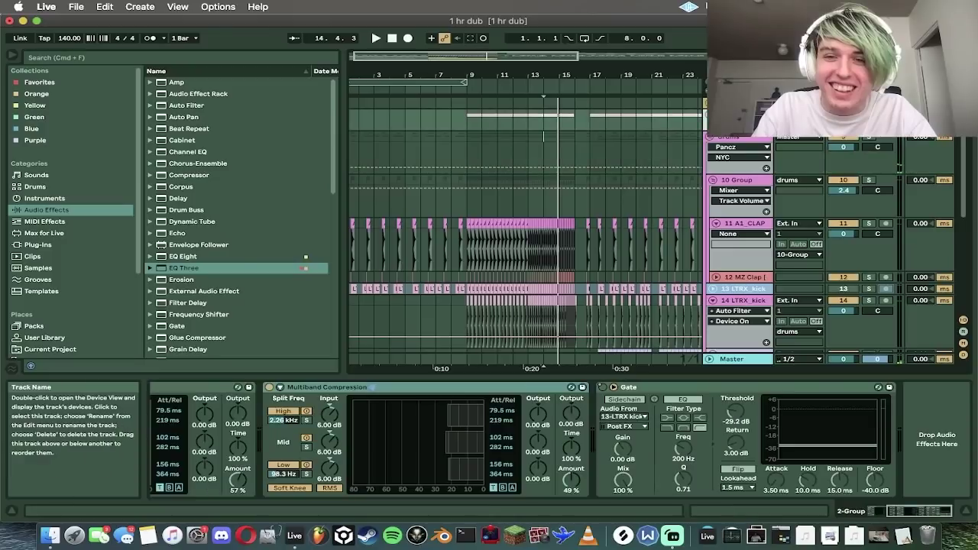
right_click(607, 399)
click(634, 391)
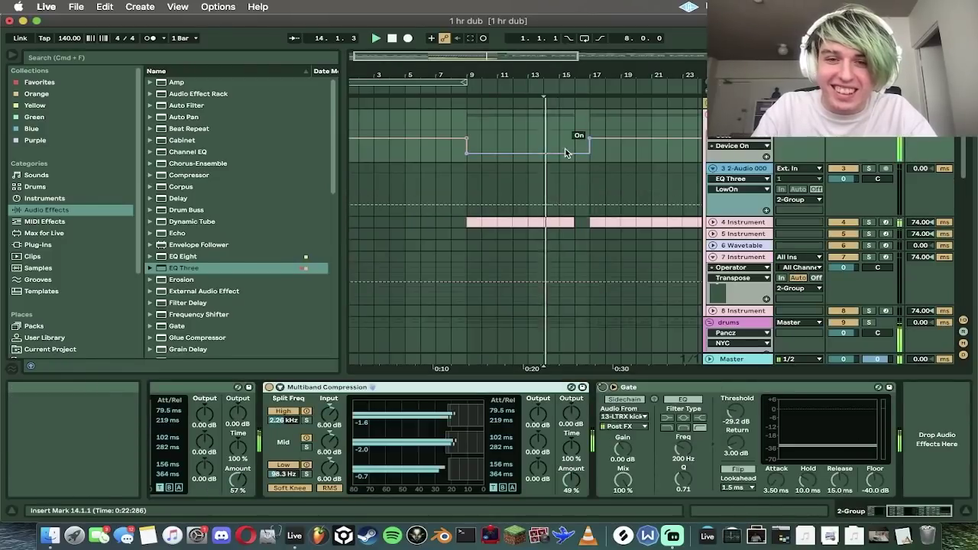
key(space)
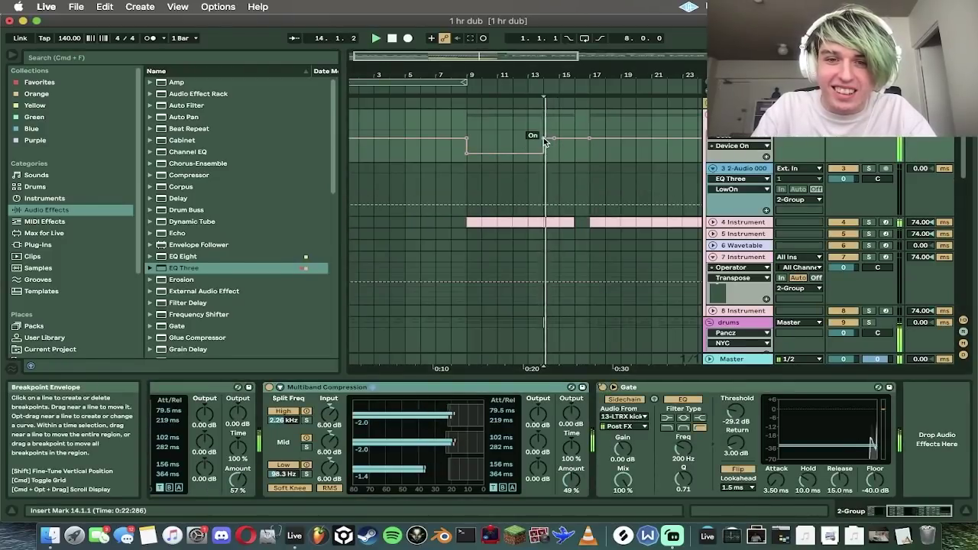
click(466, 154)
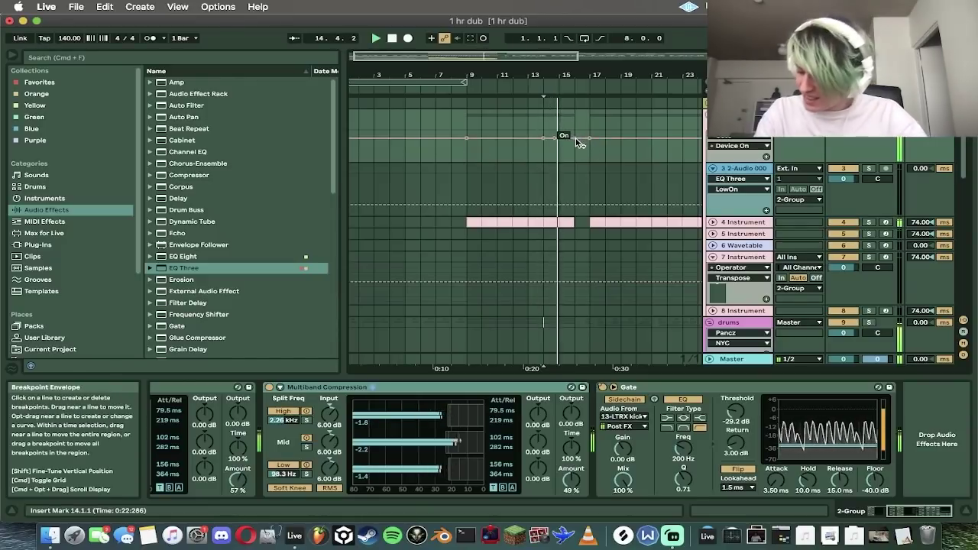
key(space)
key(space)
drag(564, 138, 564, 154)
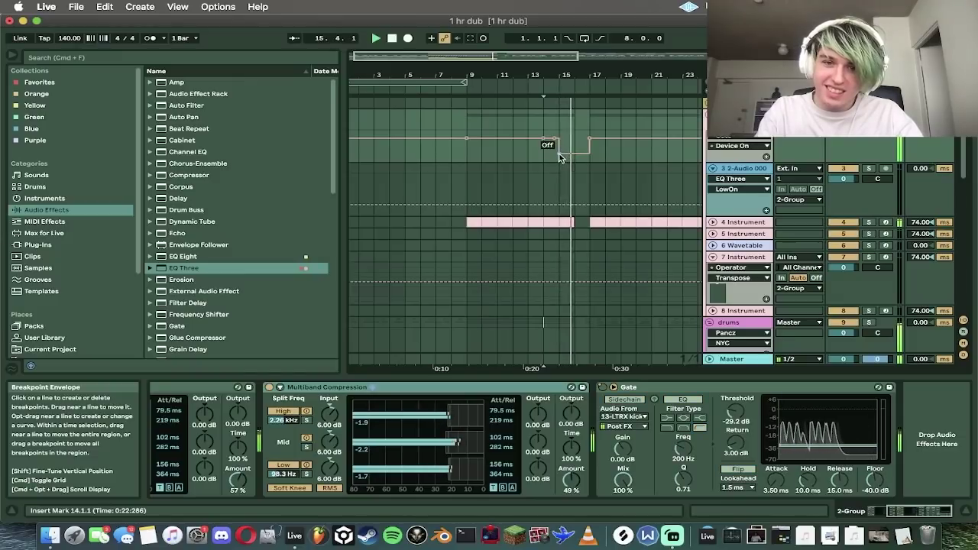
Step: Raise the Frequency Shifter's Fine automation on 4 Instrument near bar 16 and fold the drums group
click(763, 222)
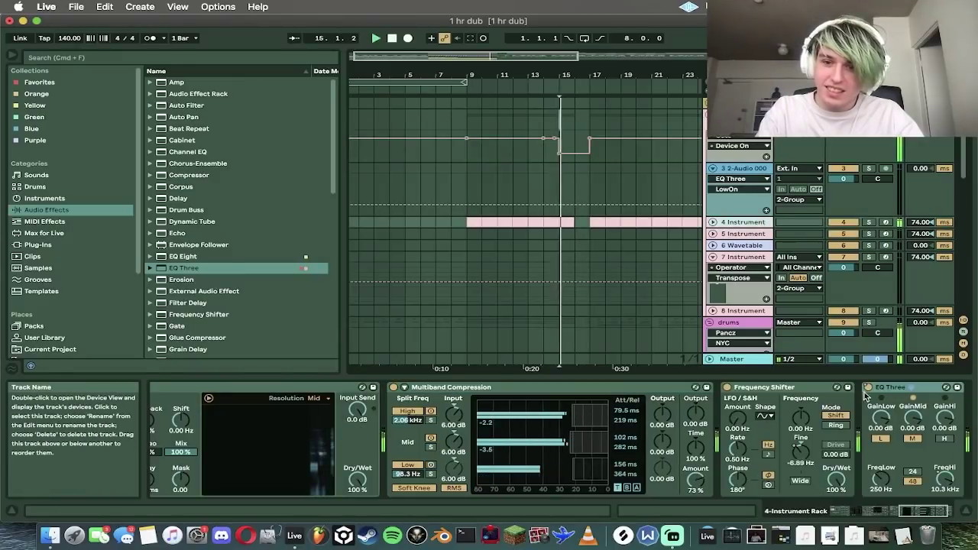
click(713, 222)
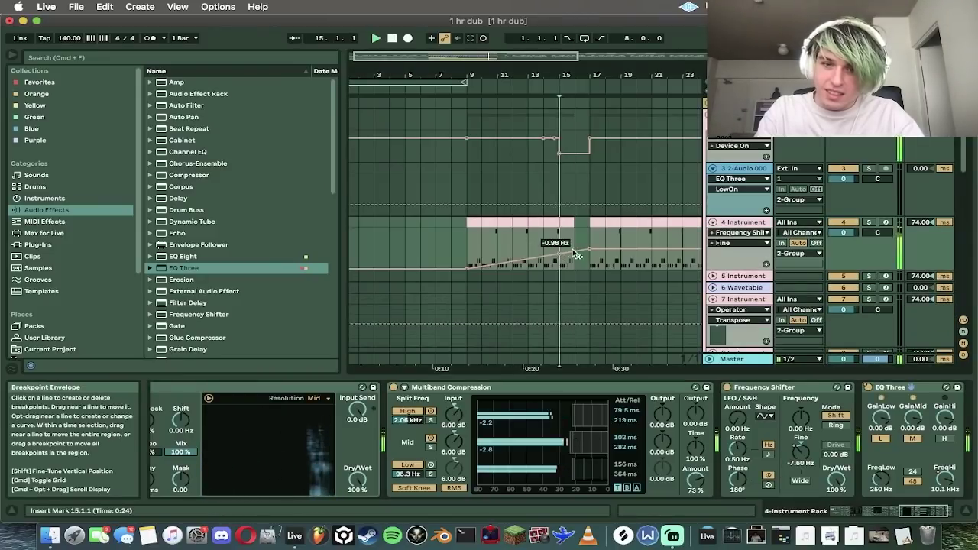
drag(575, 253, 575, 233)
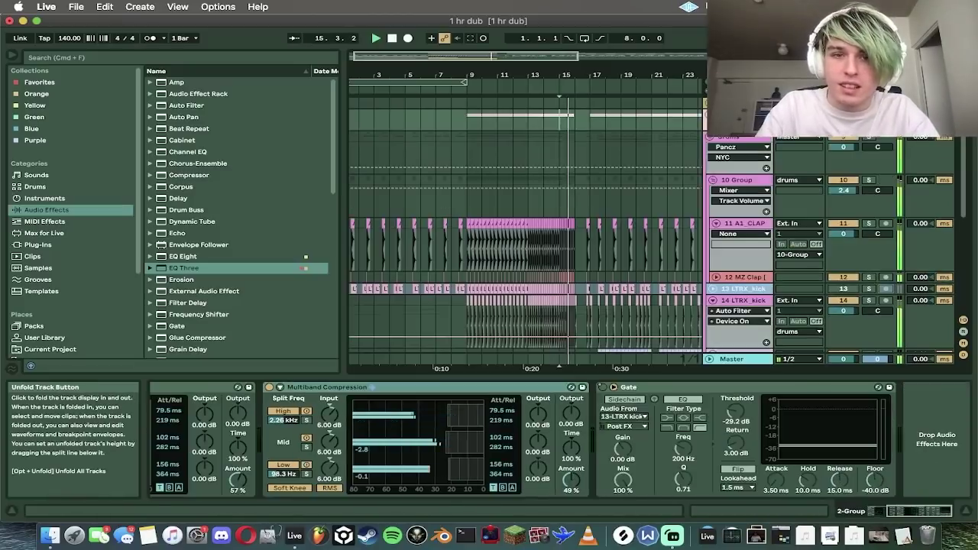
drag(546, 63, 545, 35)
click(710, 138)
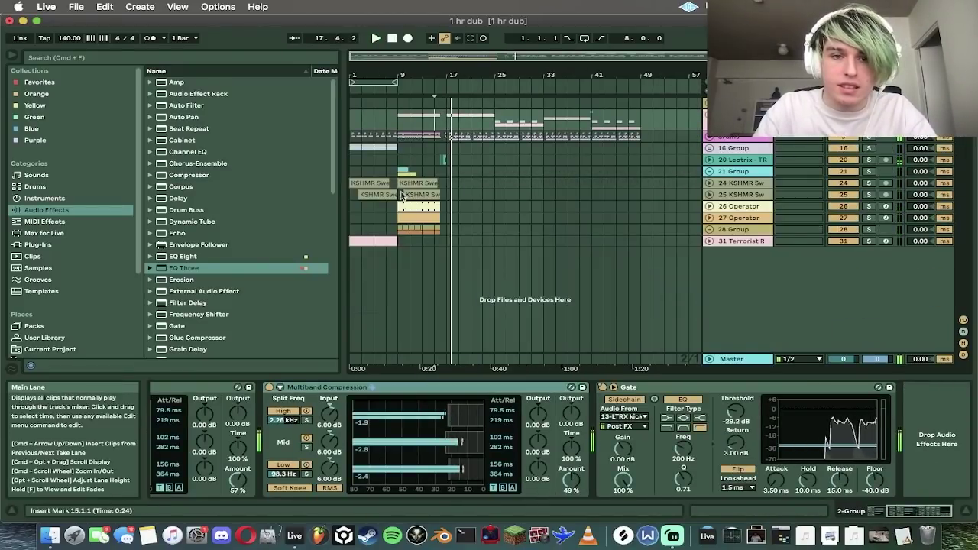
Step: Copy the KSHMR Sweep Down 04 clip at bar 9 on track 24 to bar 17
click(406, 183)
key(super+c)
key(space)
click(447, 182)
key(super+v)
key(space)
key(space)
Step: Set the pasted sweep clip's gain to 19.8 dB and its pitch to +29 semitones
double_click(456, 183)
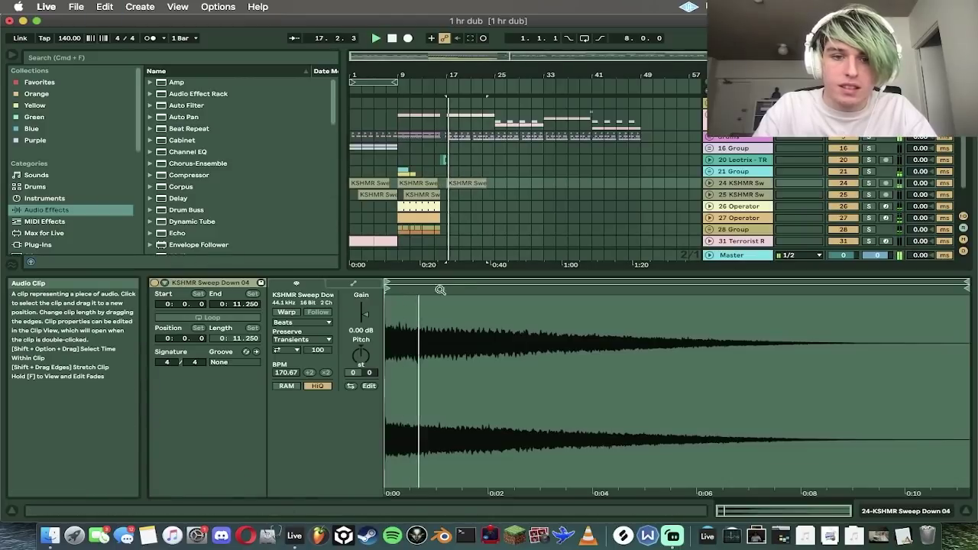
drag(360, 355, 364, 305)
drag(362, 345, 362, 361)
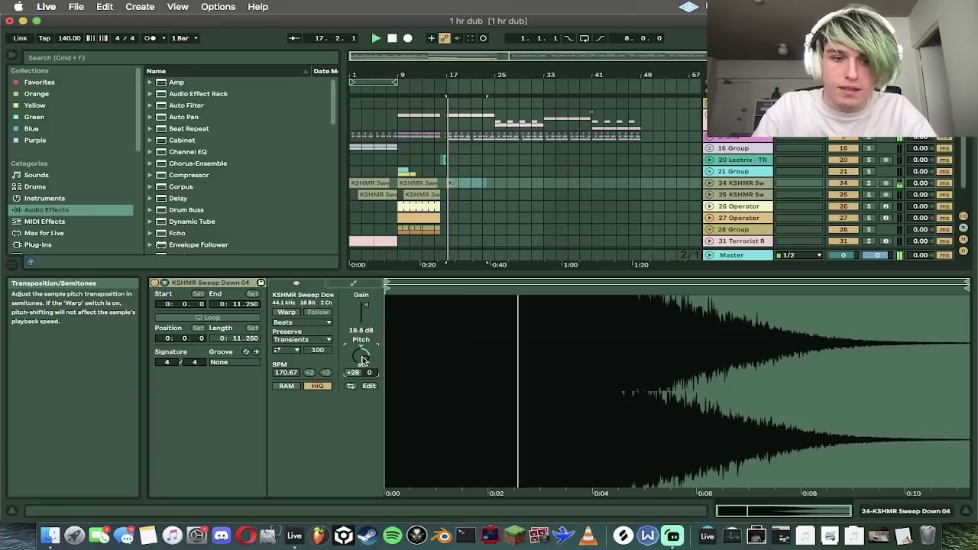
key(space)
key(space)
Step: Try shortening the sweep clip at bar 17 and repeating its second half from 17.3.1 to 18.1.1
click(451, 183)
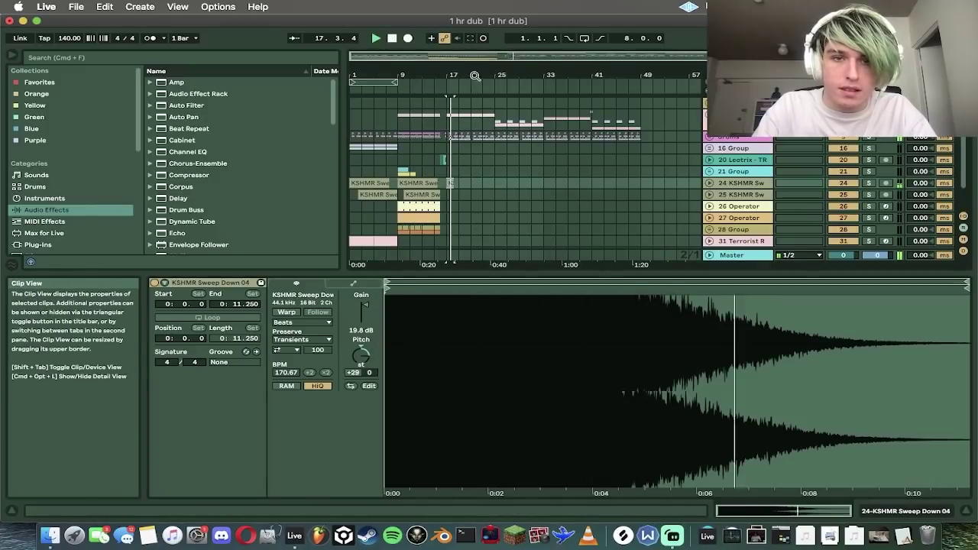
drag(475, 57, 451, 84)
click(538, 196)
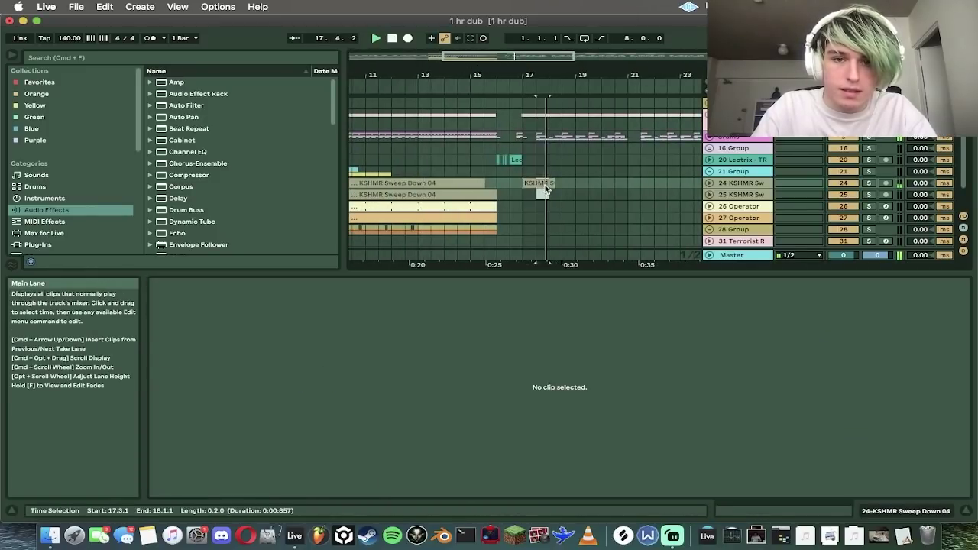
mouse_move(545, 190)
mouse_down()
mouse_move(563, 189)
mouse_move(549, 188)
mouse_up()
key(super+z)
key(super+z)
key(space)
key(space)
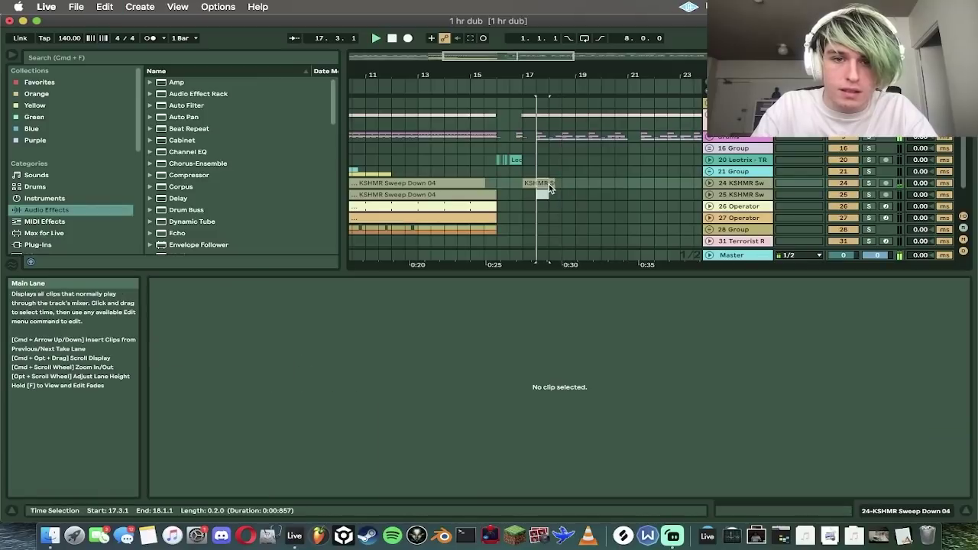
key(super+d)
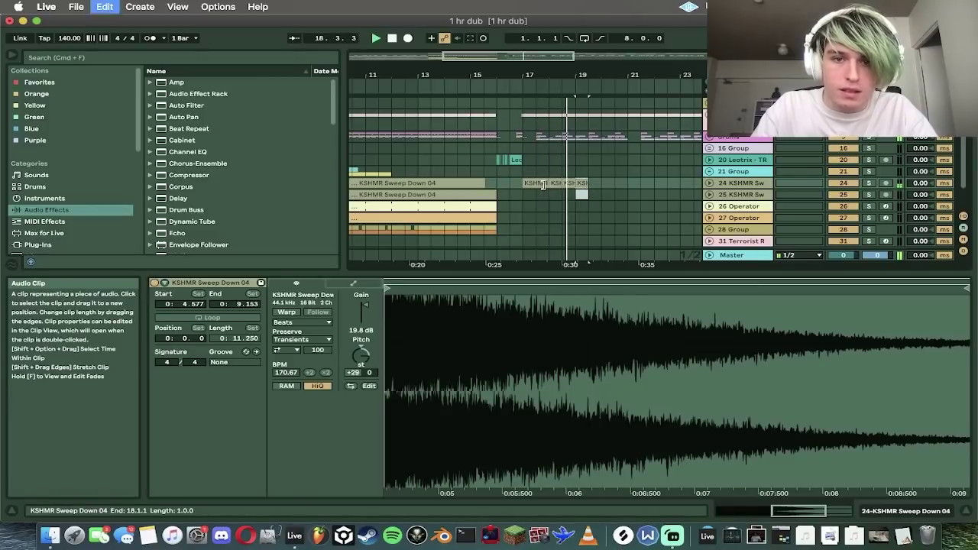
key(super+z)
Step: Narrow the grid and set the bar 17 sweep clip's pitch to +32 semitones while playing it
key(super+1)
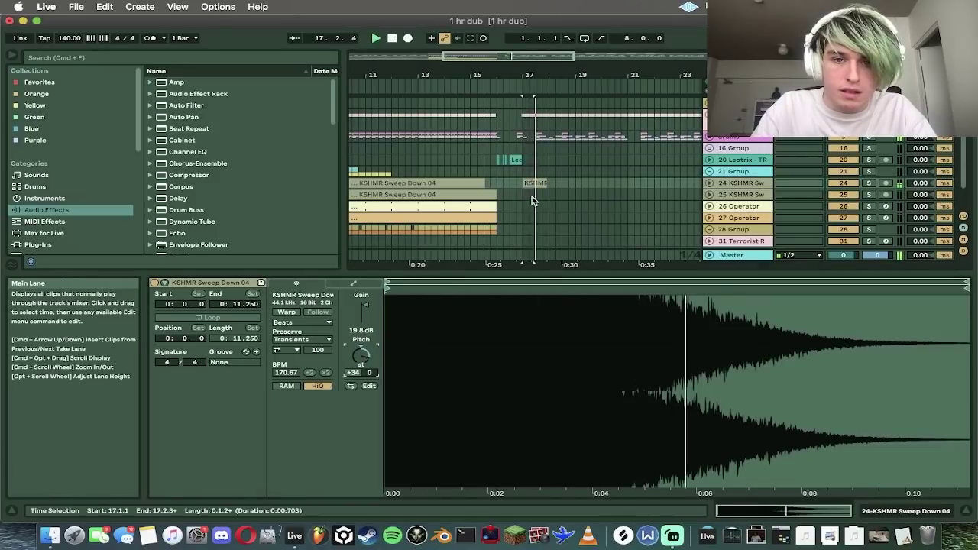
key(Down)
key(space)
key(space)
key(space)
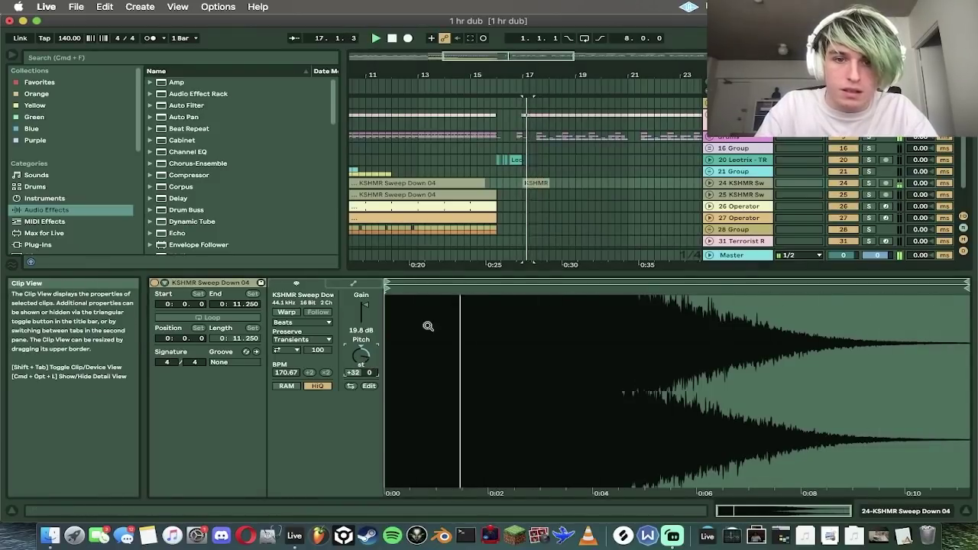
Step: Duplicate the sweep clip's second half repeatedly, then repeat the resulting seven-clip pattern from bar 17 through to bar 49
drag(538, 193, 546, 184)
key(super+d)
key(super+d)
key(super+d)
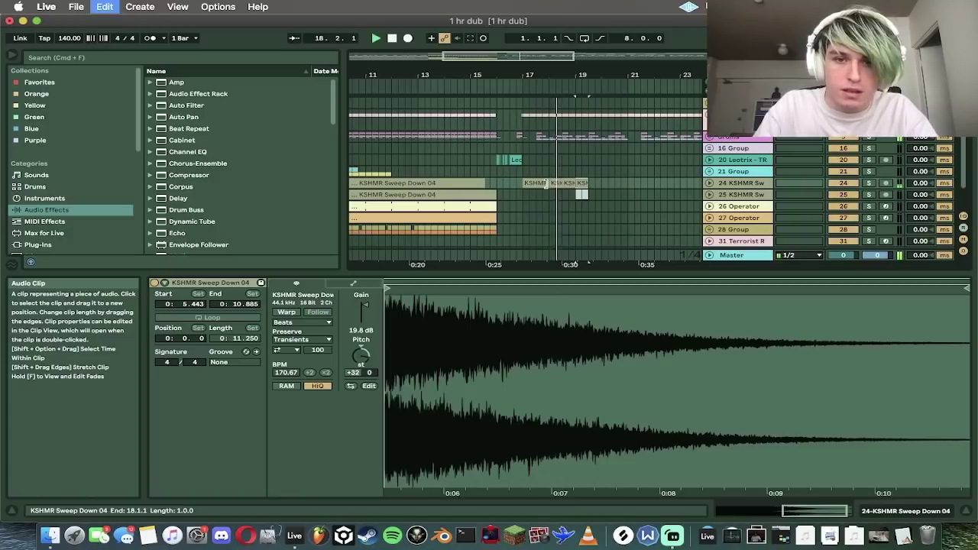
shift+click(538, 184)
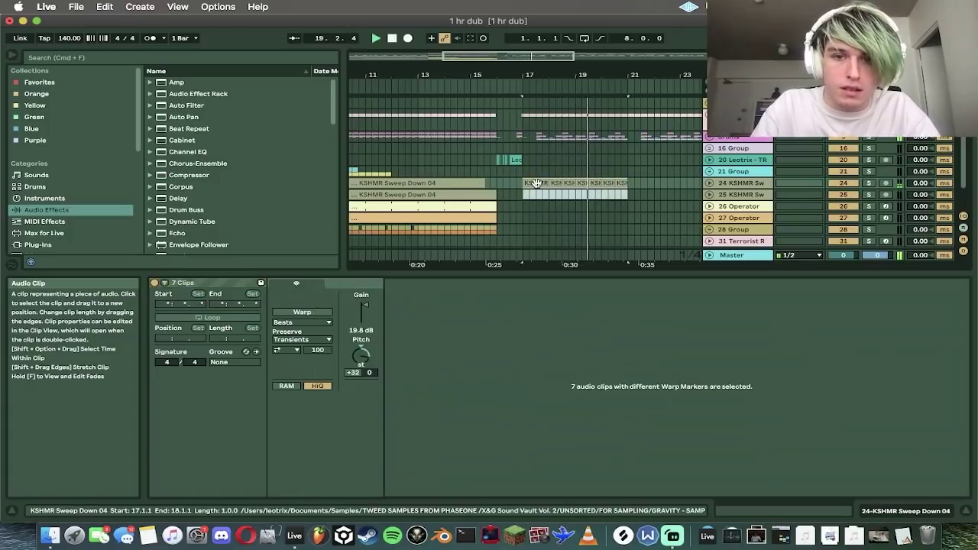
double_click(538, 57)
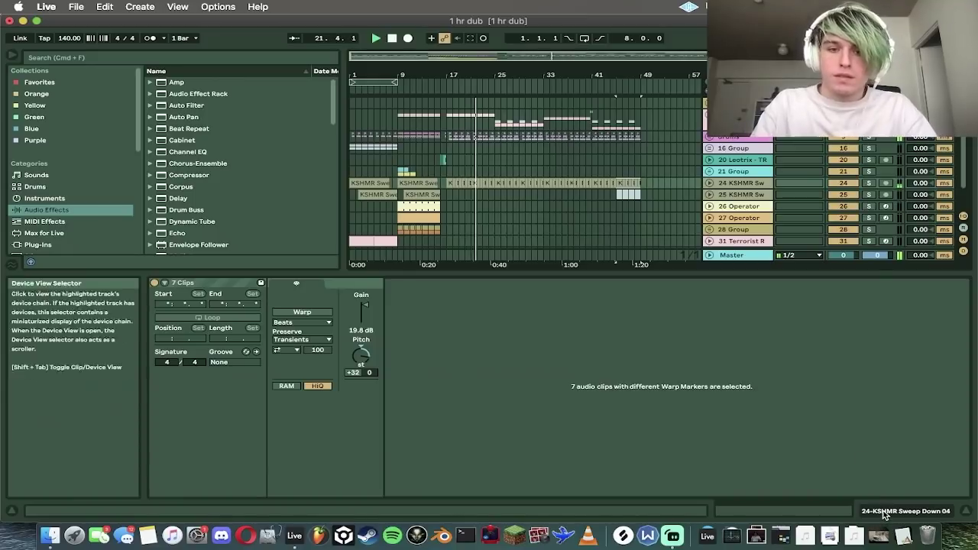
Step: Show track 24's device chain and undo the recent sweep clip duplications
click(885, 513)
key(super+f)
key(super+z)
key(super+z)
key(super+z)
key(super+z)
key(super+z)
key(super+z)
key(super+z)
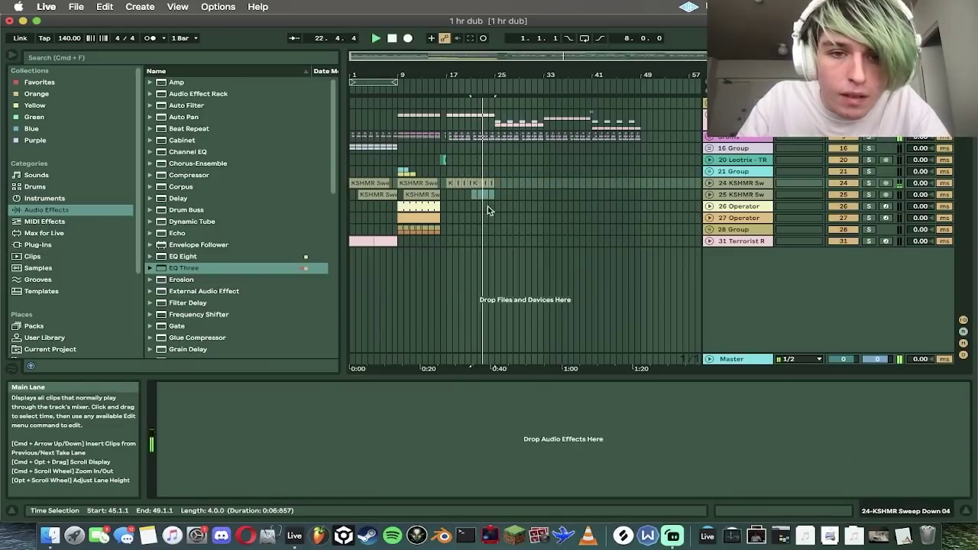
key(super+z)
key(super+z)
key(super+z)
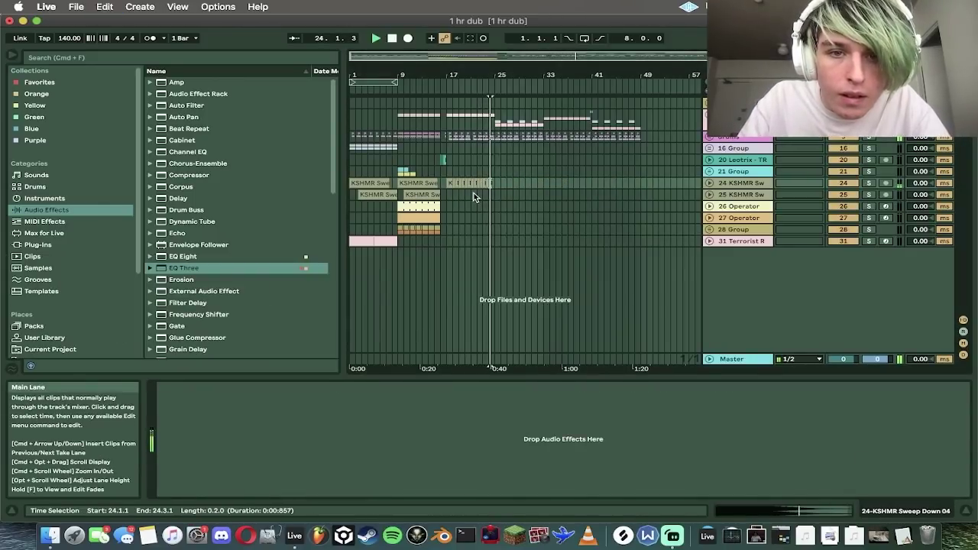
Step: Redo the sweep clip duplications through to bar 49 and save the set
key(super+shift+z)
key(super+shift+z)
key(super+shift+z)
key(super+shift+z)
key(super+shift+z)
key(super+shift+z)
key(super+shift+z)
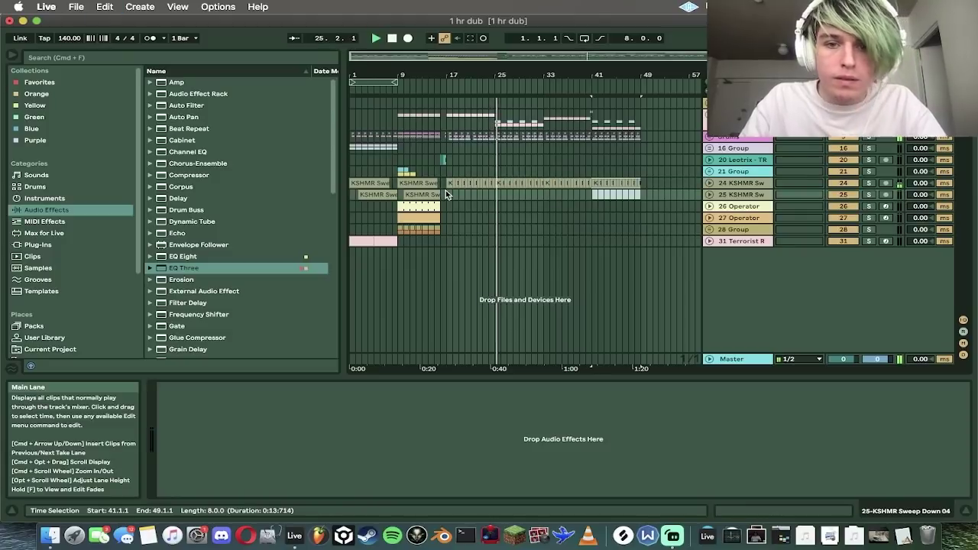
key(super+s)
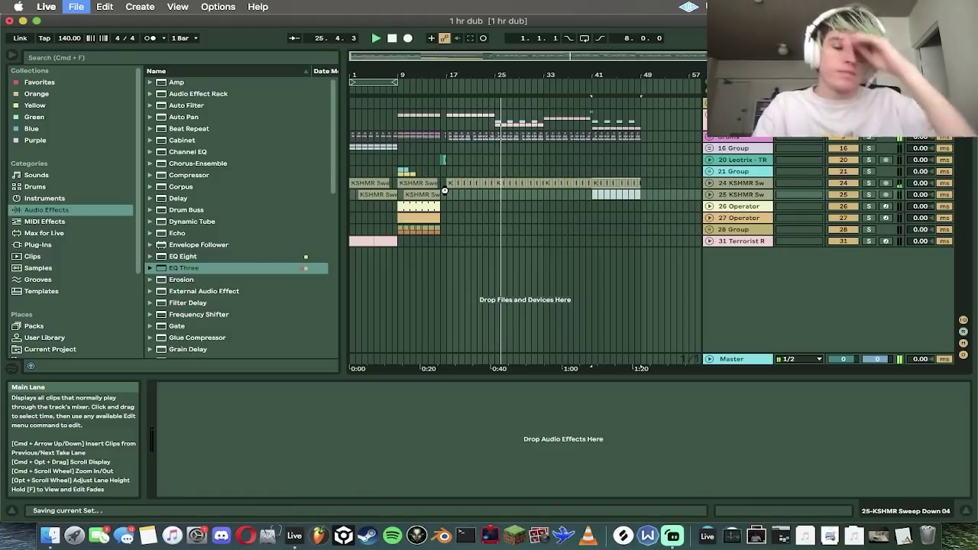
Step: Check the track levels in the Session mixer and return to the arrangement
click(609, 206)
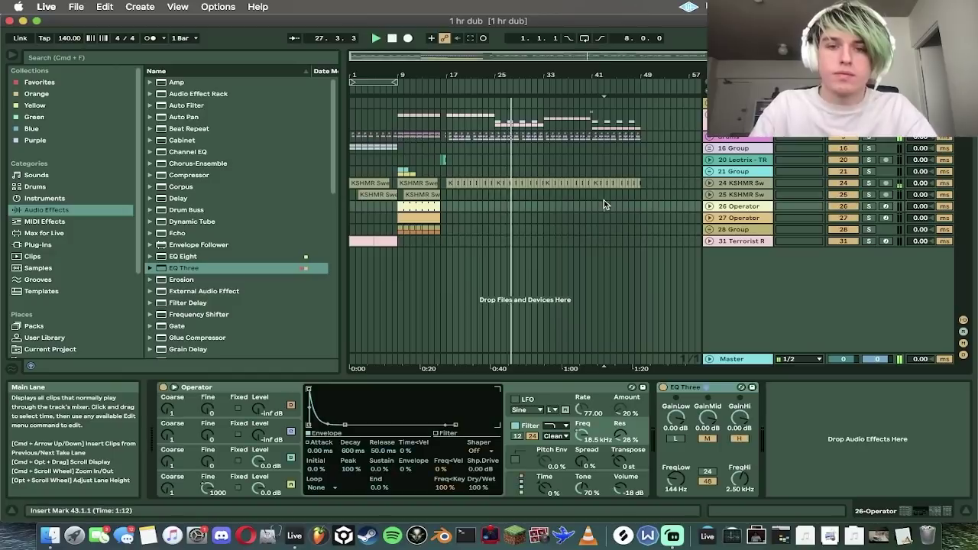
key(Tab)
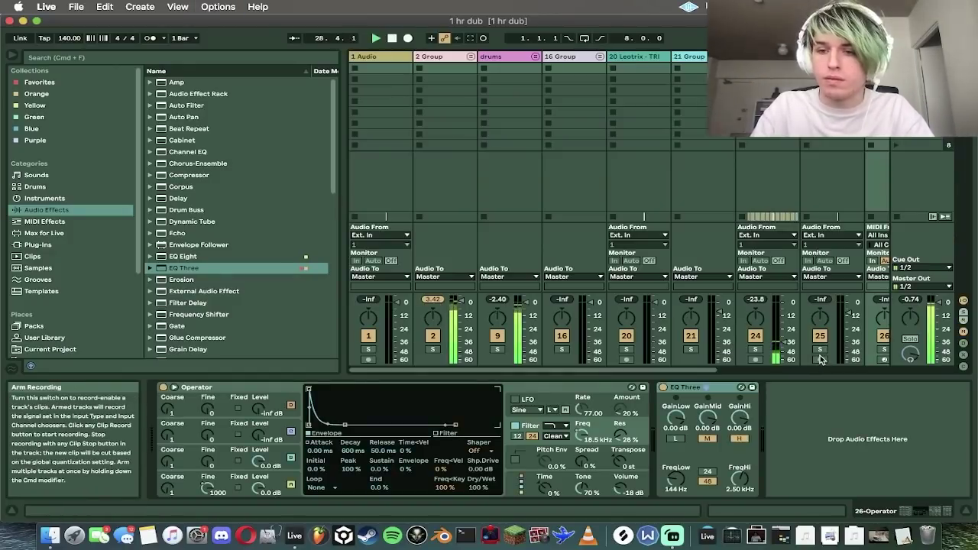
key(Tab)
Step: Play the arrangement from bar 1 and again from bar 17
click(505, 307)
drag(499, 306, 97, 306)
key(super+s)
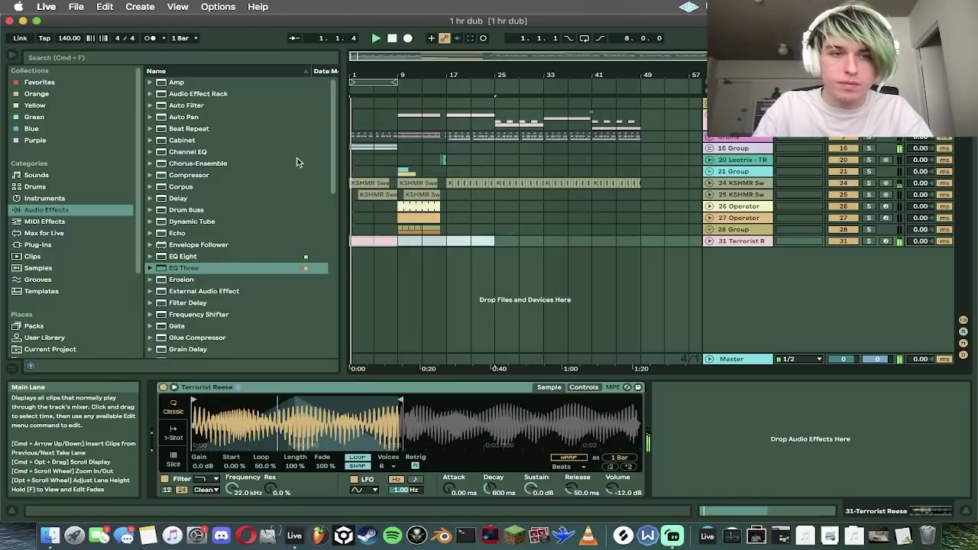
click(451, 281)
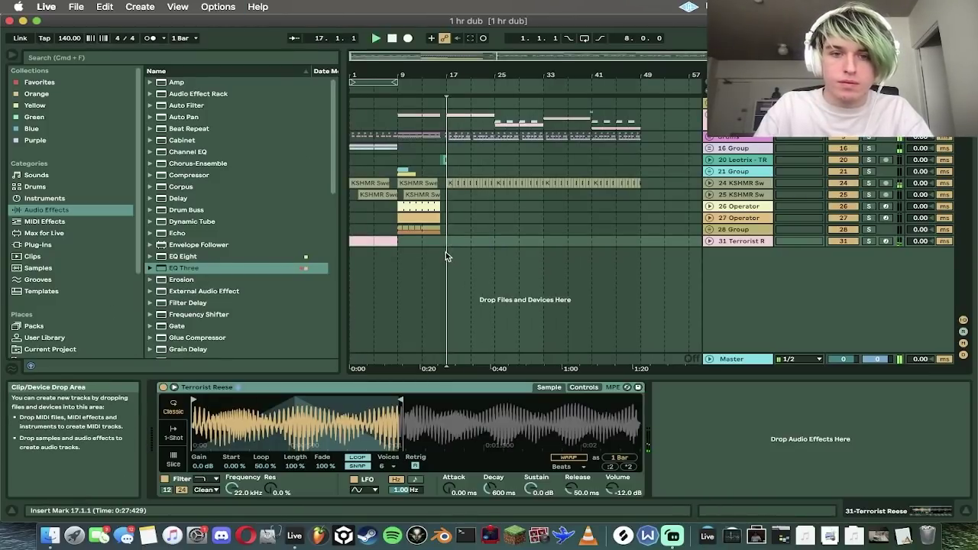
Step: Delete the repeated sweep clips from bar 17 to bar 49 on track 24 and save the set
drag(641, 205, 448, 186)
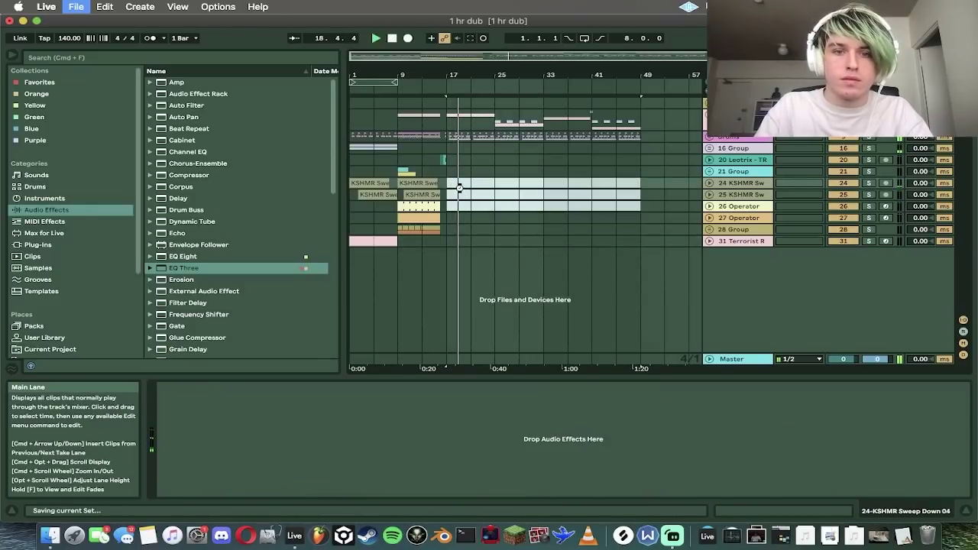
click(448, 166)
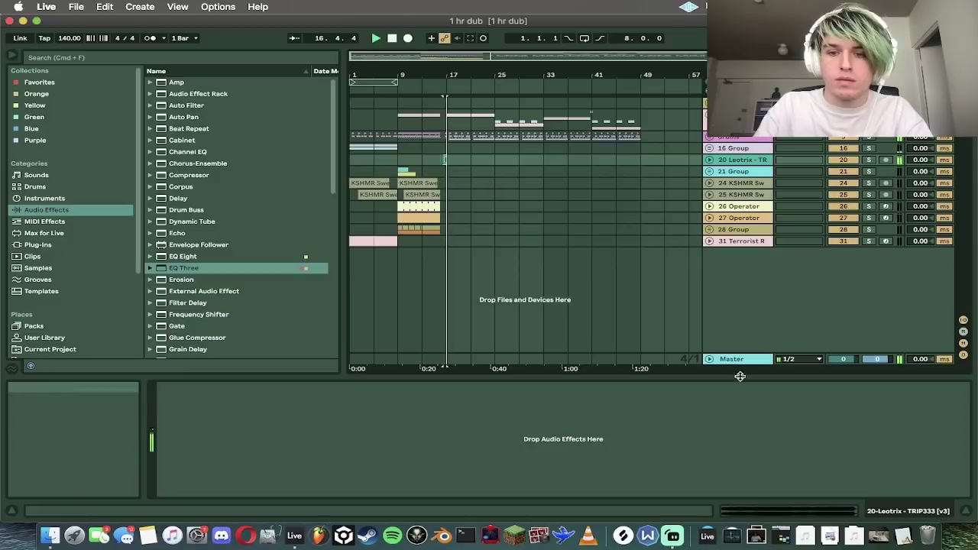
Step: Unfold the drums group and solo the 15 9GTV3 hats track
click(736, 362)
click(750, 116)
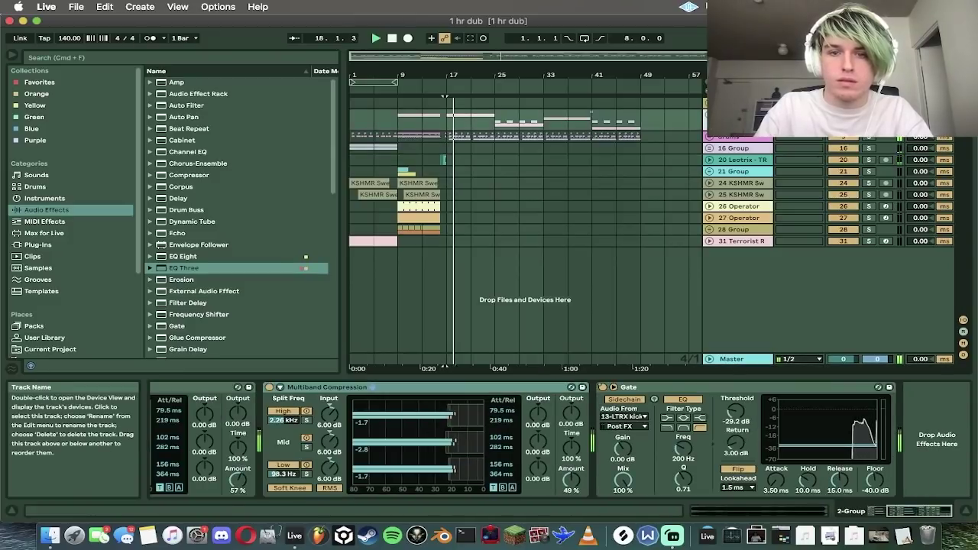
scroll(865, 303, up, 6)
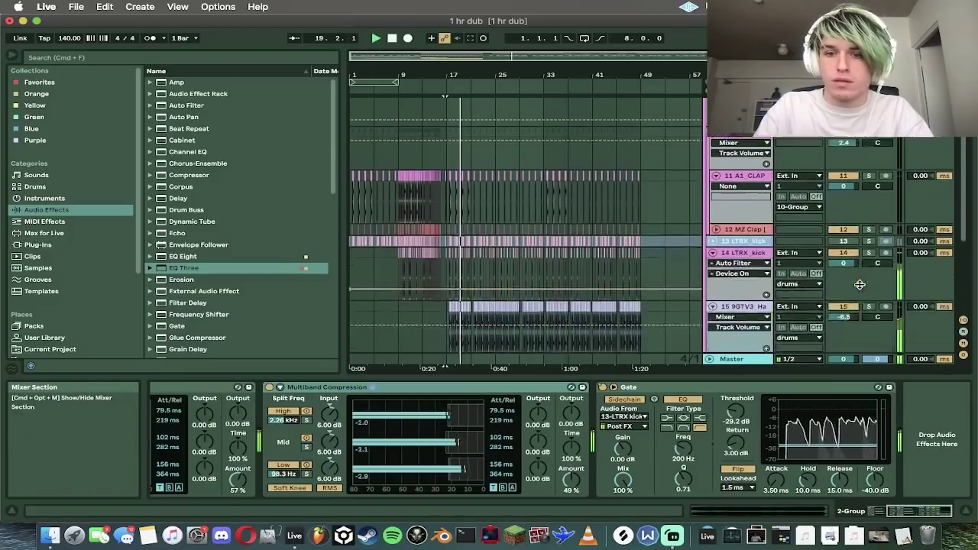
click(868, 298)
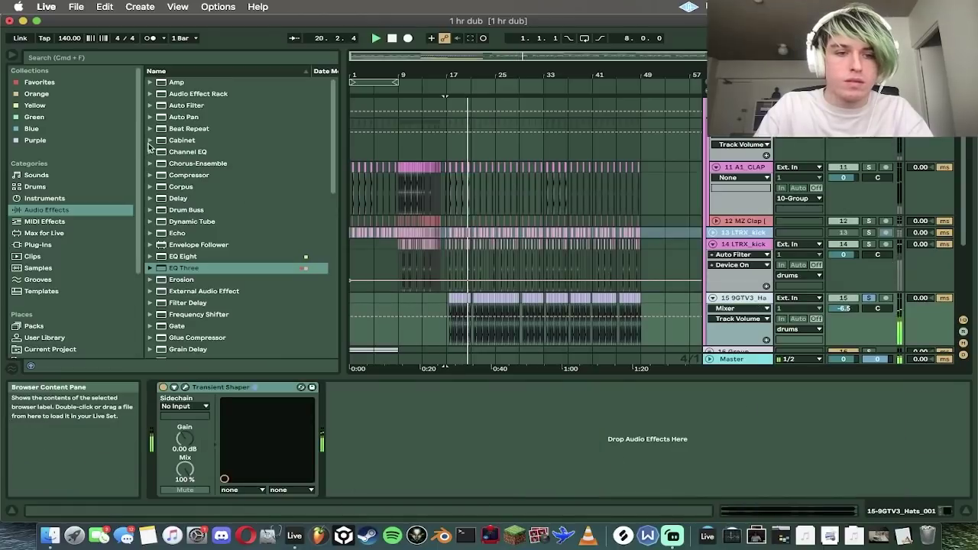
Step: Load soothe2 on the 15 9GTV3 hats track and raise its band 2 to 12 dB at 5.4 kHz
click(172, 57)
text(soothe)
click(46, 245)
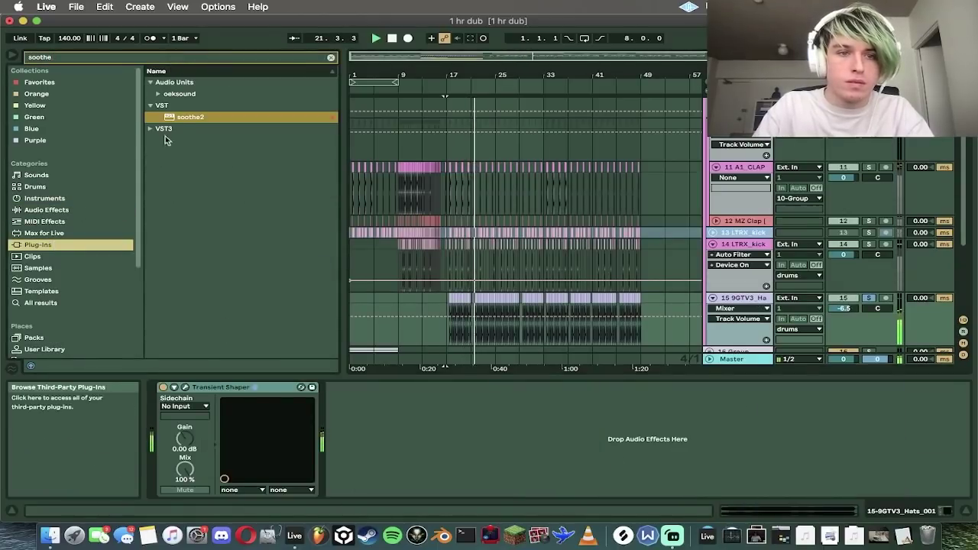
click(182, 119)
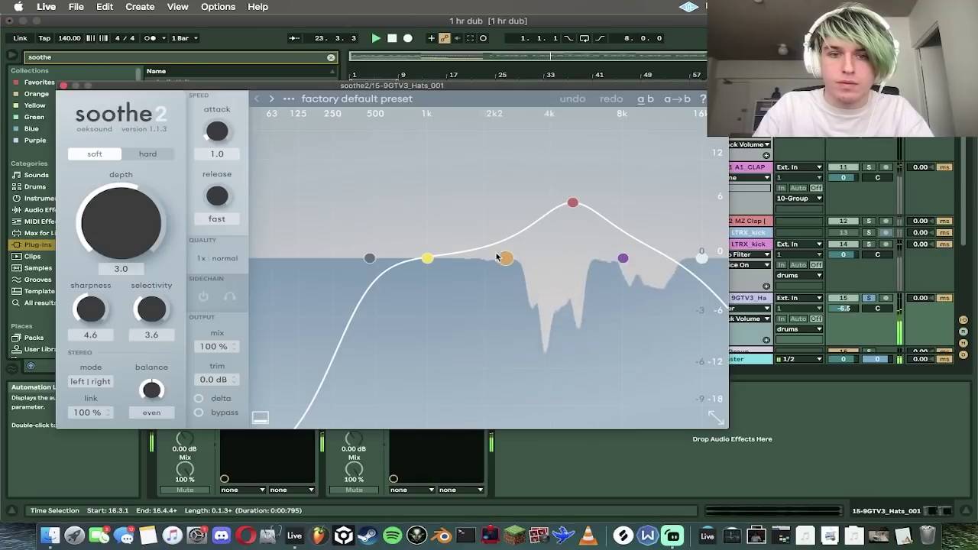
drag(504, 257, 588, 145)
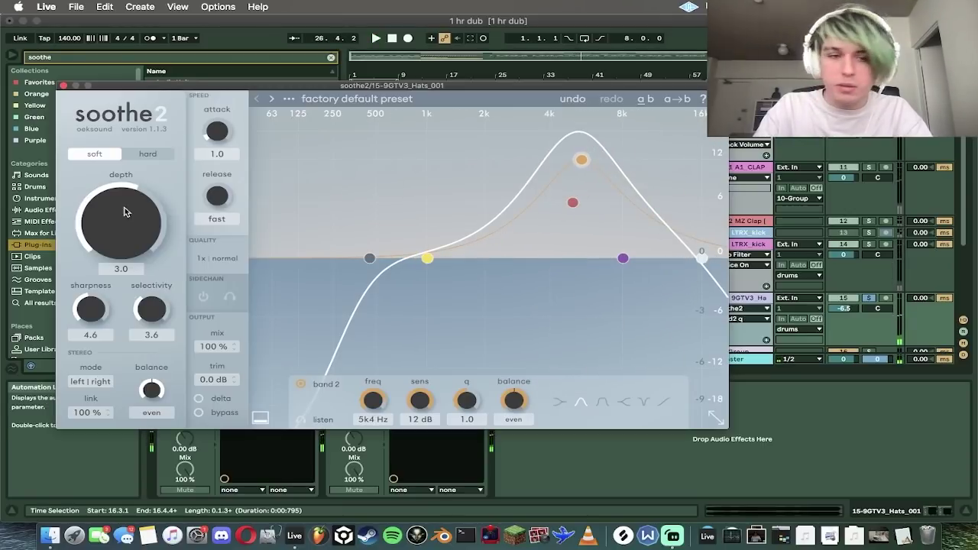
Step: Raise the soothe2 depth to 6.8, unsolo the hats, and compare the effect bypassed and enabled in the mix
click(872, 298)
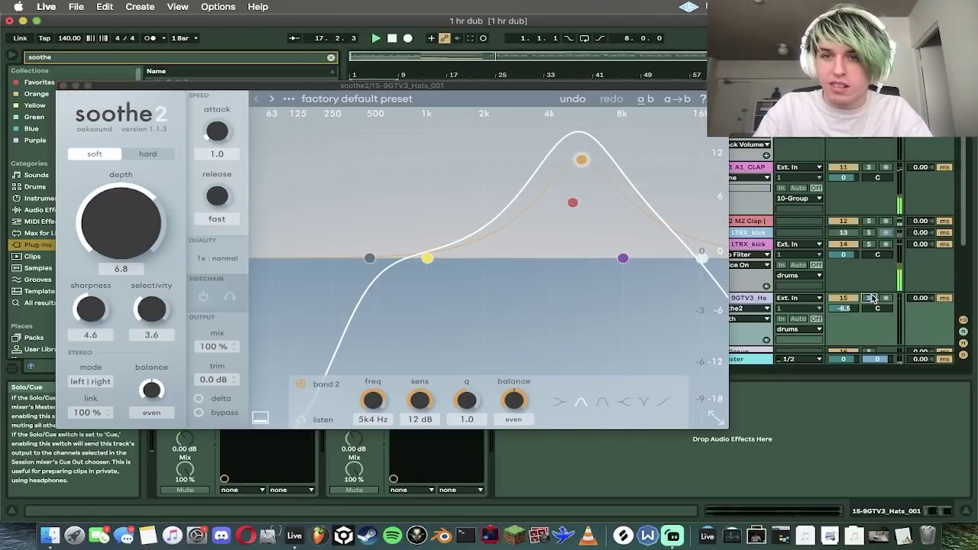
key(space)
click(64, 86)
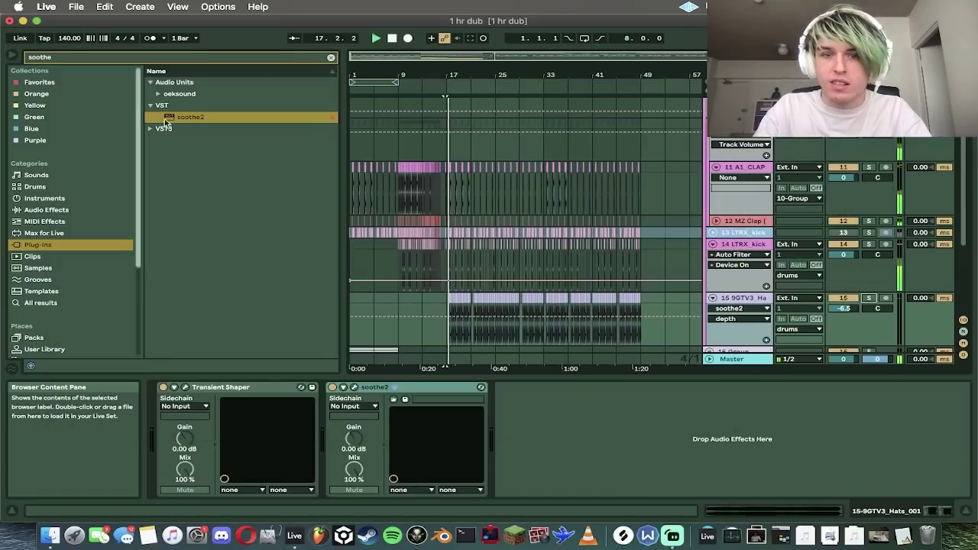
click(333, 387)
click(333, 388)
Step: Set the soothe2 depth to 5.7 and fine-tune its selectivity on the hats
click(354, 388)
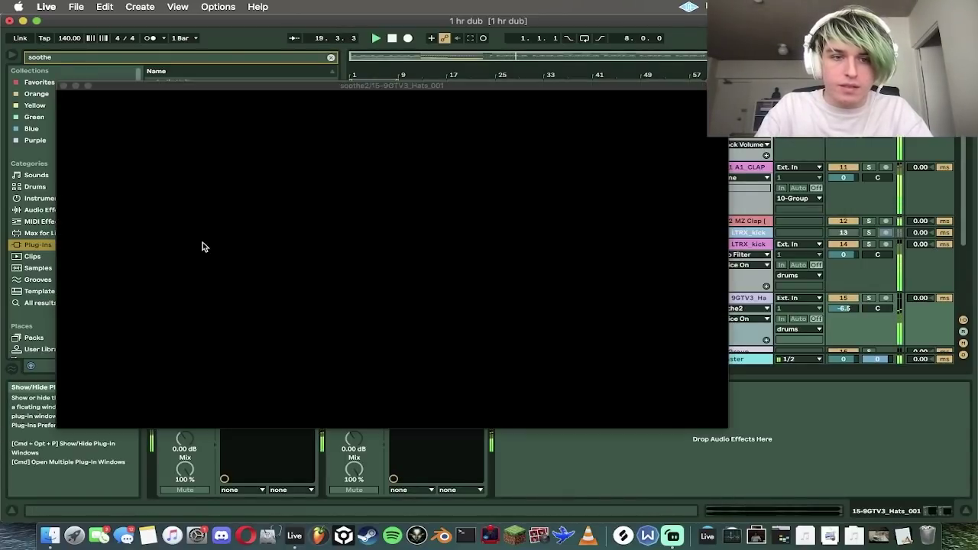
drag(130, 224, 130, 202)
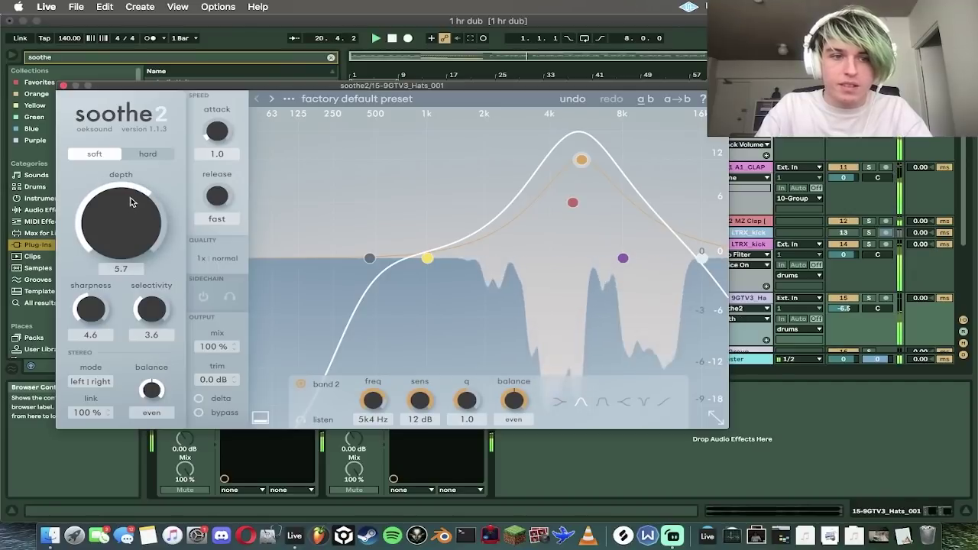
drag(159, 307, 157, 309)
click(64, 85)
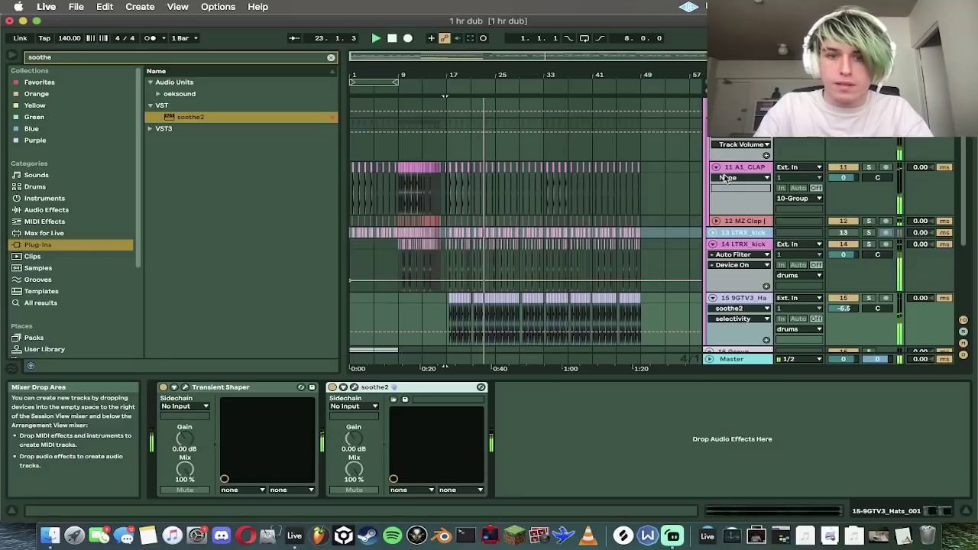
Step: Fold the drums group, save the set, and show the whole arrangement with playback stopped
click(716, 123)
scroll(716, 129, up, 3)
click(713, 137)
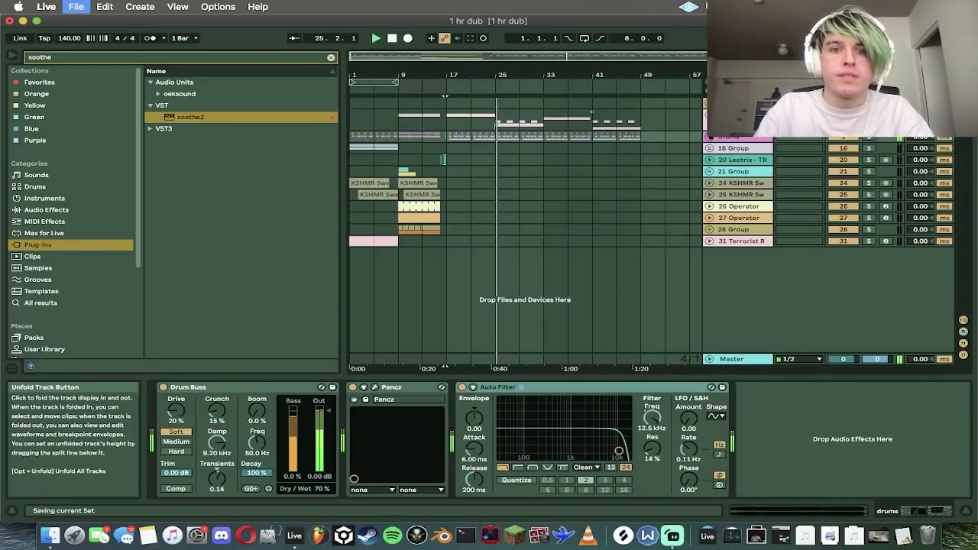
double_click(666, 55)
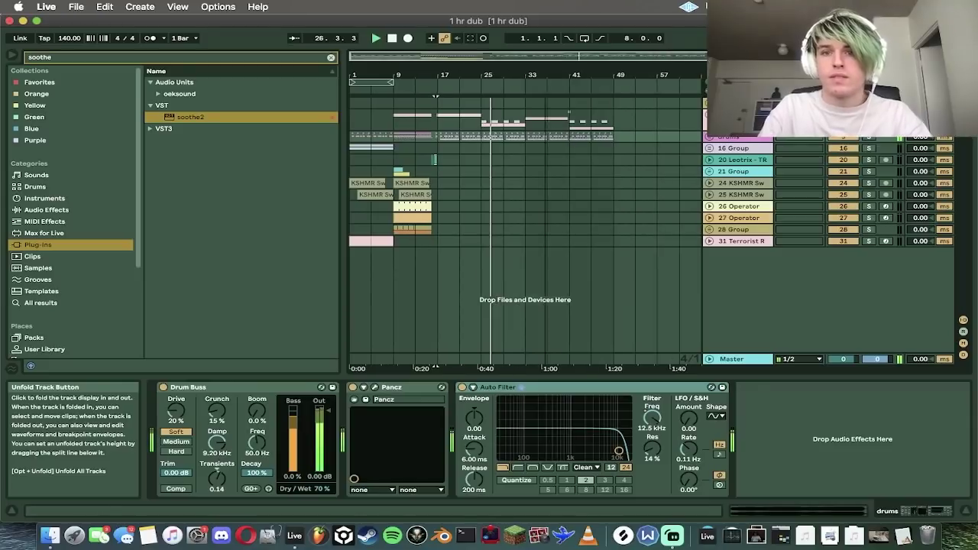
key(space)
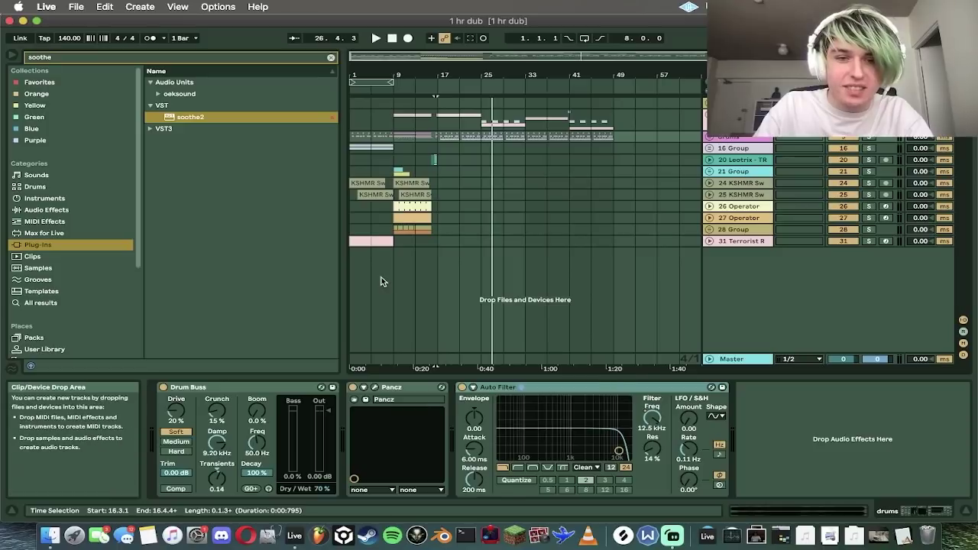
Step: Play the arrangement from the intro, the build-up and the drop at bar 17 to review the flow
click(413, 287)
drag(428, 281, 22, 286)
key(space)
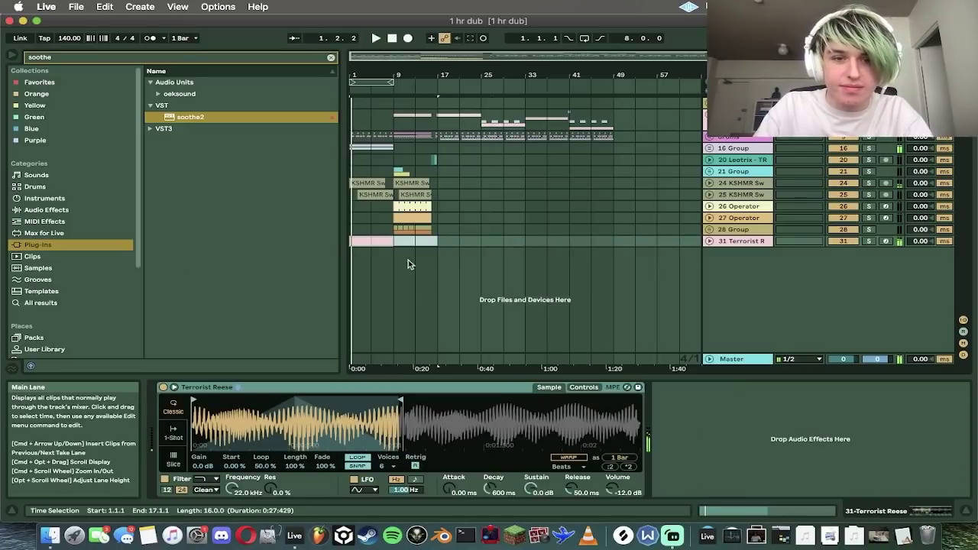
click(405, 261)
key(space)
key(space)
click(391, 254)
key(space)
key(space)
click(413, 258)
click(451, 259)
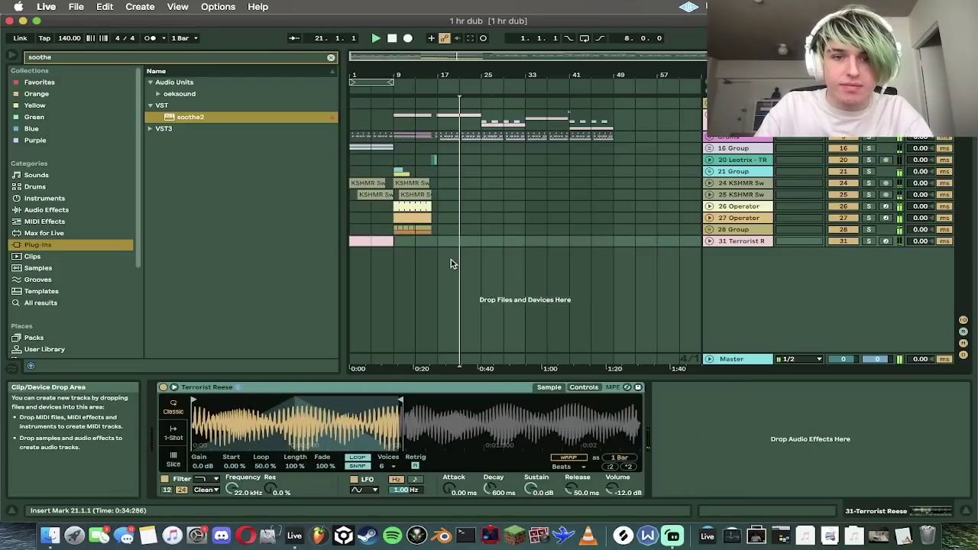
drag(608, 282, 235, 262)
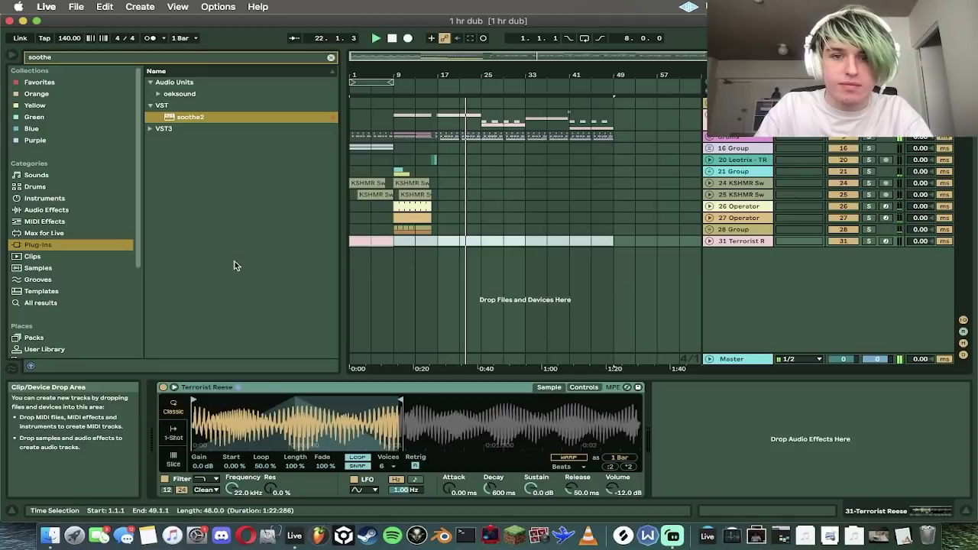
key(space)
click(442, 120)
key(space)
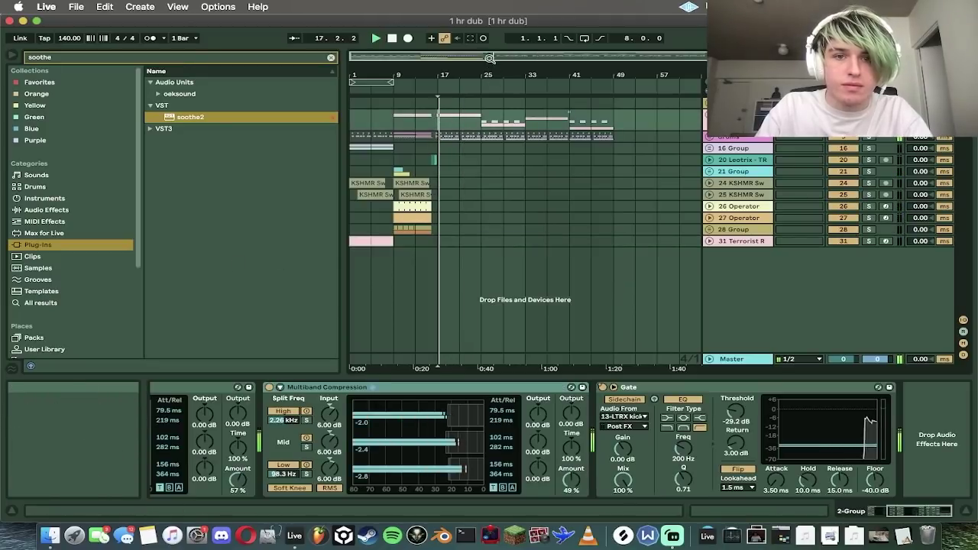
Step: Delete the material from 20.4.1 to 21.1.1 in the bass and drums groups and play through the gap
drag(487, 57, 504, 133)
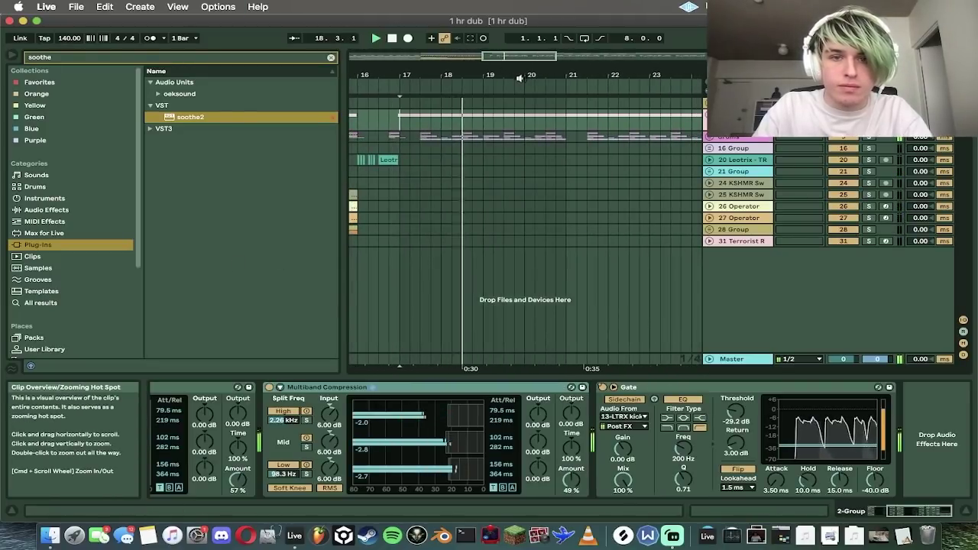
drag(523, 58, 526, 75)
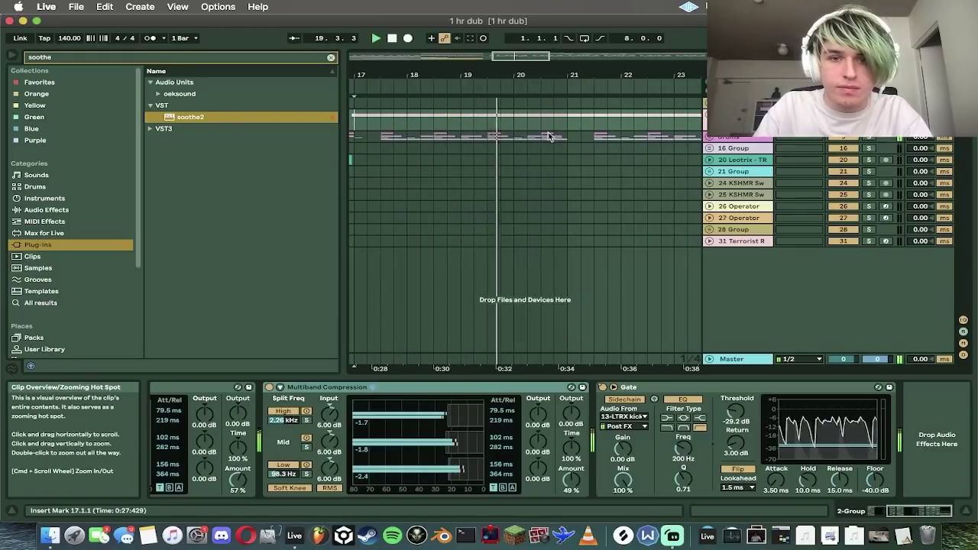
drag(556, 120, 565, 142)
click(567, 149)
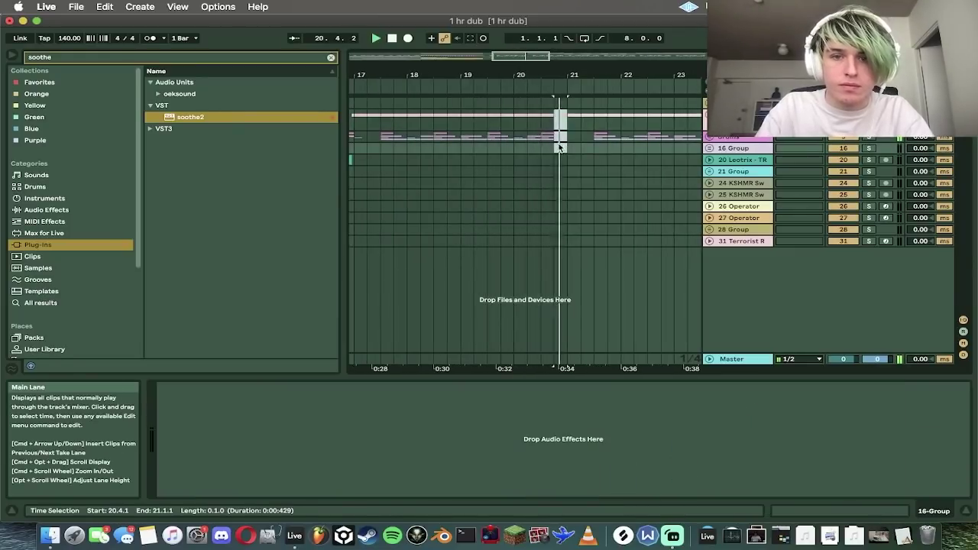
key(Delete)
key(space)
click(542, 136)
key(space)
Step: Preview samples in the quick bits from leotrix folder and place the 2-Audio recording from 07.09.2021, 14:30 on a new track at 20.4.1
scroll(82, 284, down, 5)
key(space)
click(83, 284)
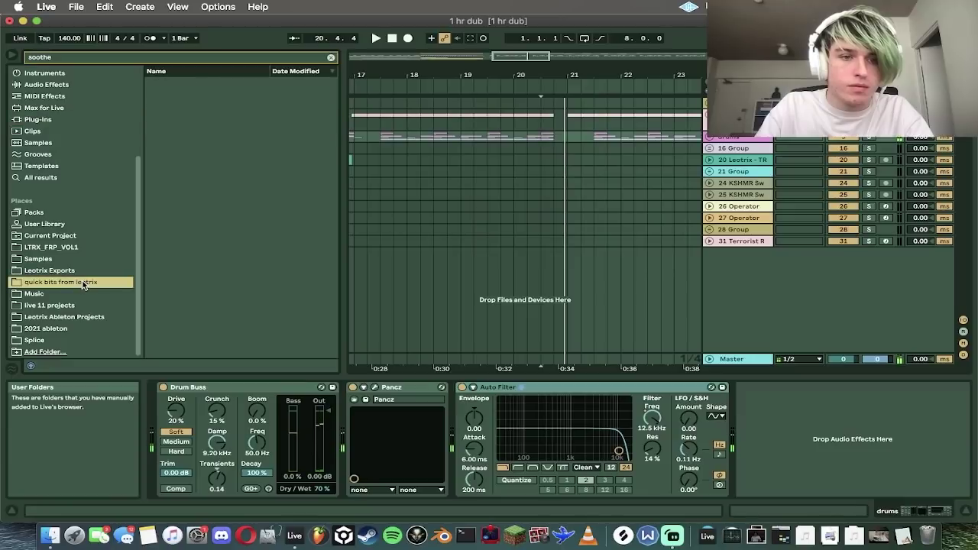
click(330, 57)
click(269, 281)
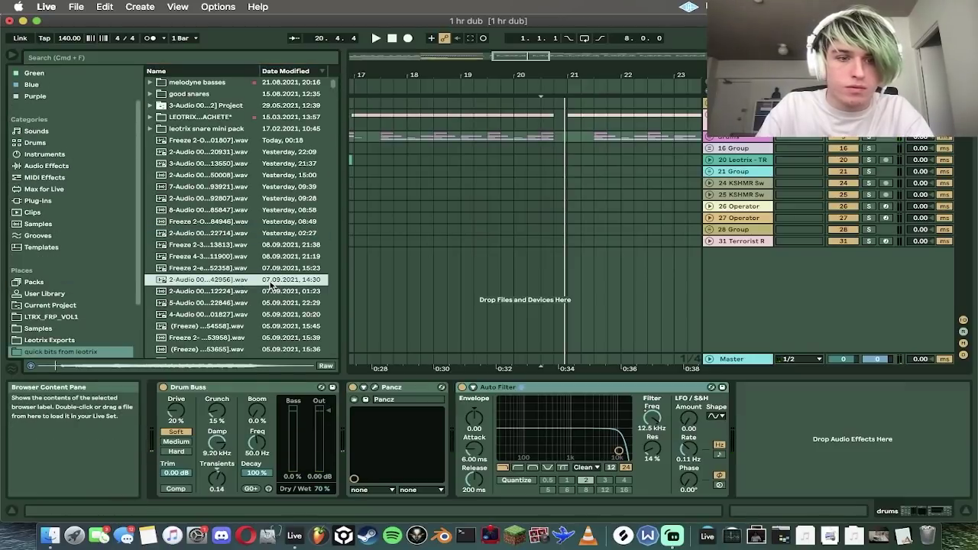
click(239, 327)
click(232, 280)
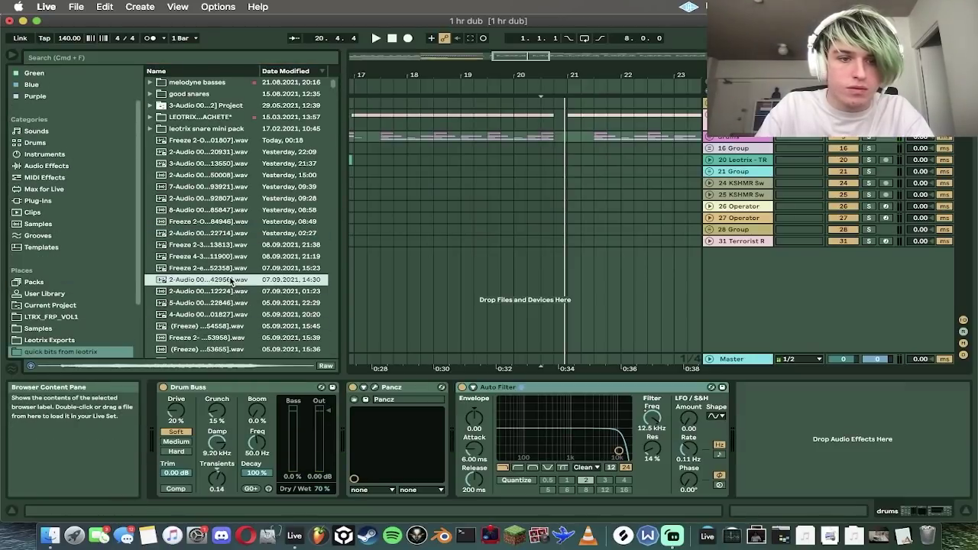
drag(227, 277, 560, 256)
Step: Start the 2-Audio clip at the sound's onset, turn its warping off, and transpose it up 12 semitones
double_click(562, 254)
right_click(433, 308)
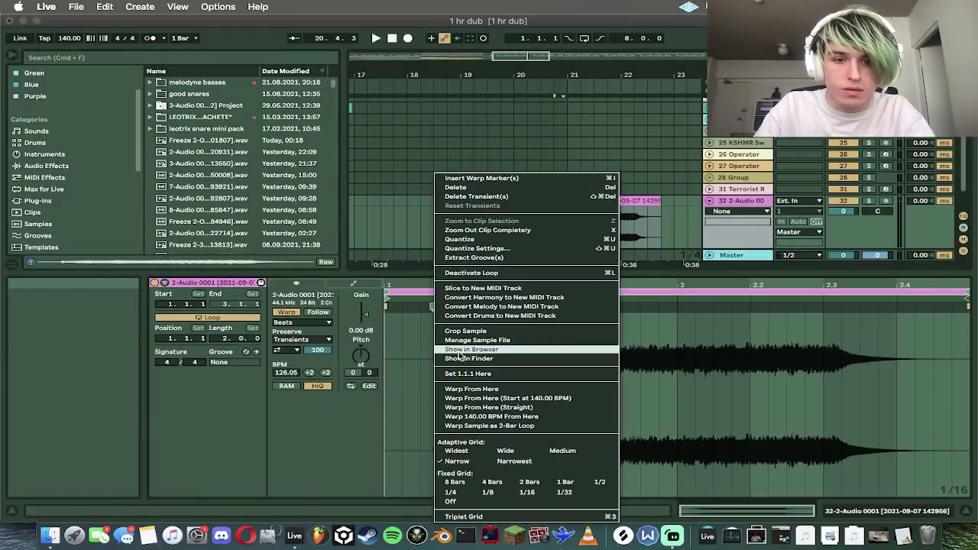
click(462, 375)
key(space)
click(287, 313)
key(space)
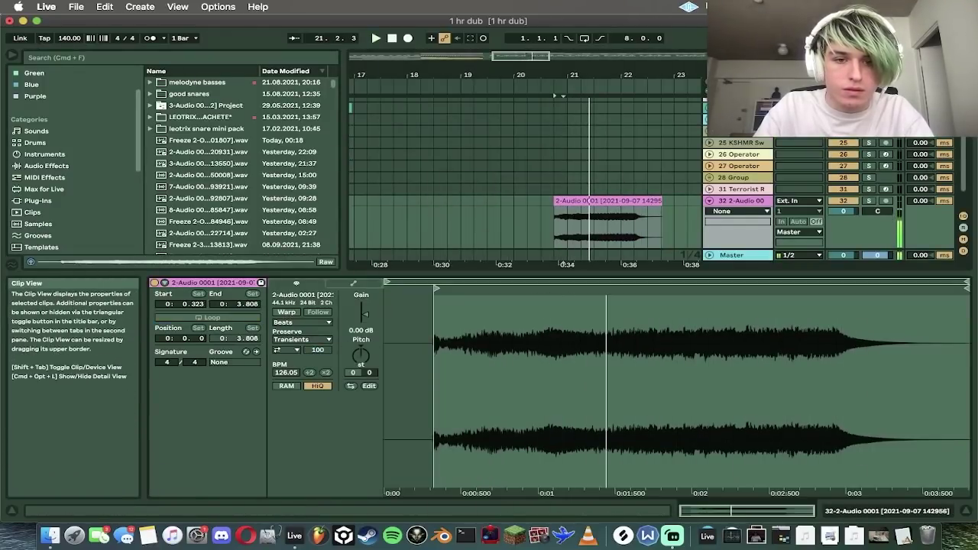
key(space)
mouse_move(359, 356)
mouse_down()
mouse_move(359, 333)
mouse_move(362, 367)
mouse_up()
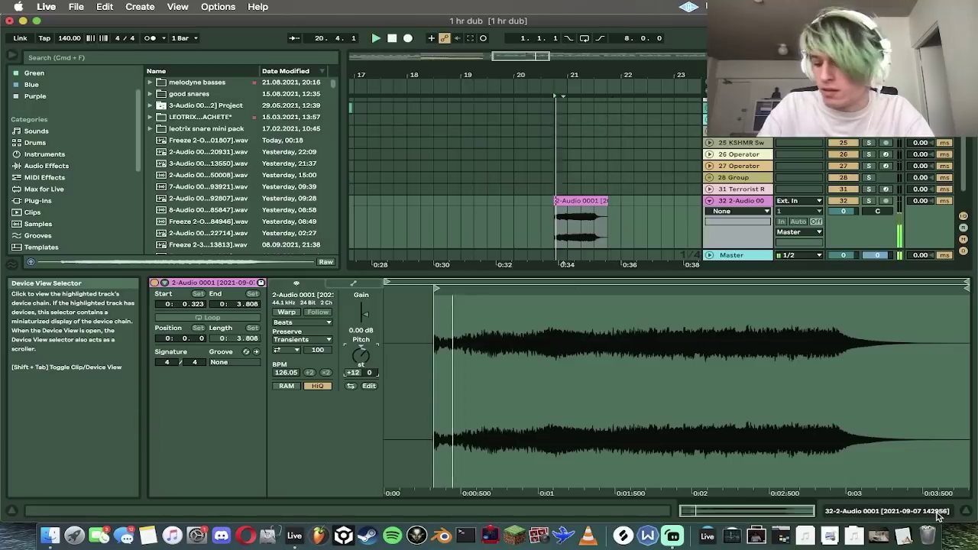
Step: Move the 2-Audio track into 2-Group, unfold that group, and play the fill in context
click(939, 513)
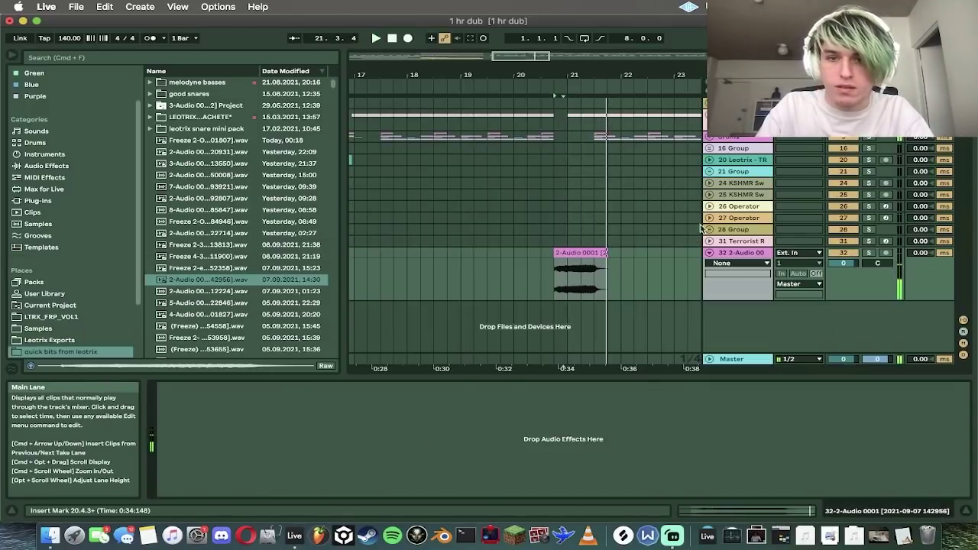
drag(752, 253, 750, 118)
key(space)
click(711, 114)
key(space)
key(space)
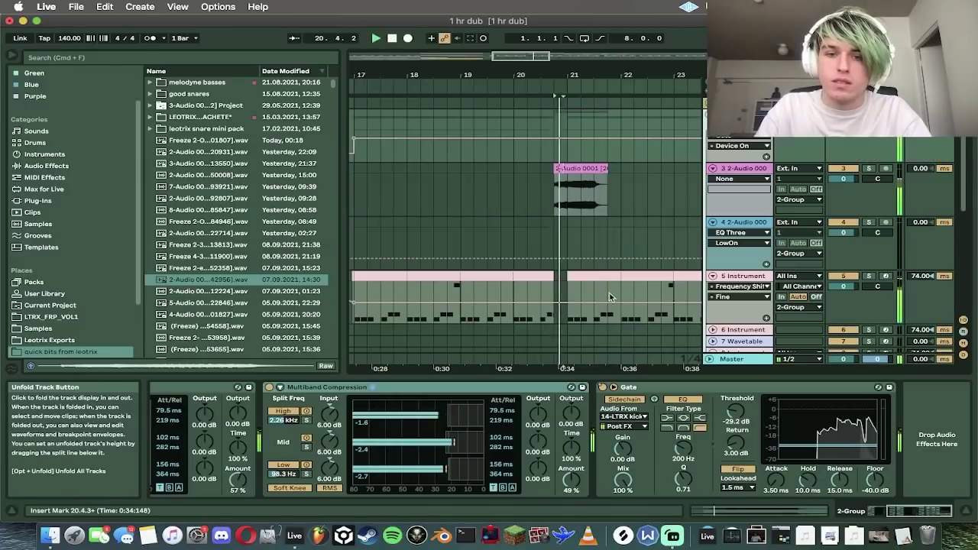
Step: Turn warping on for the 2-Audio clip, reset its pitch to 0 semitones, and choose the Complex Pro warp mode
click(609, 297)
click(46, 165)
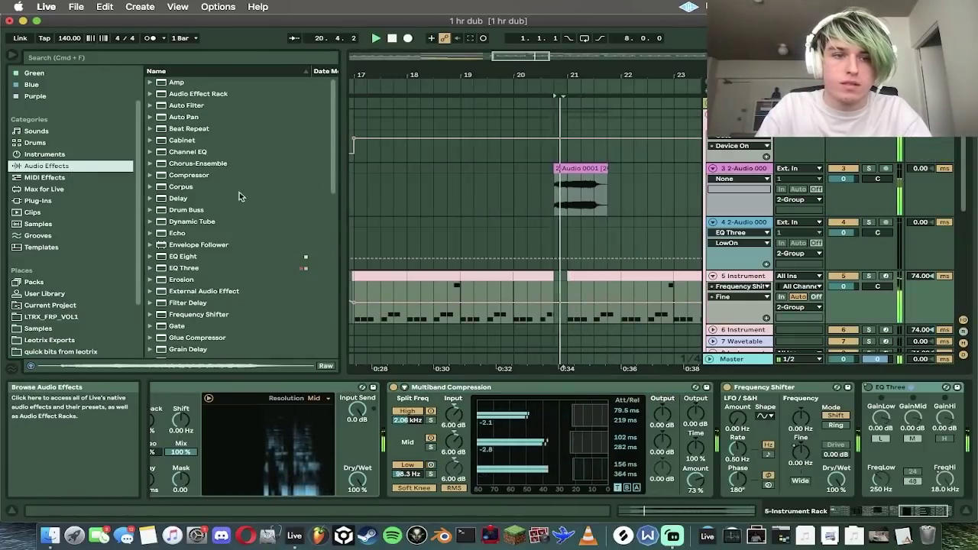
double_click(577, 168)
click(287, 312)
key(Return)
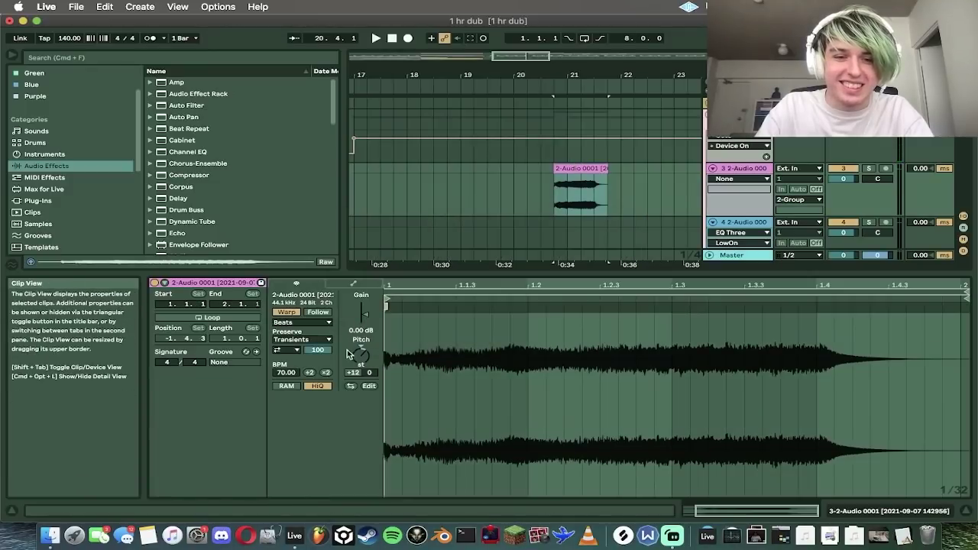
key(space)
click(302, 322)
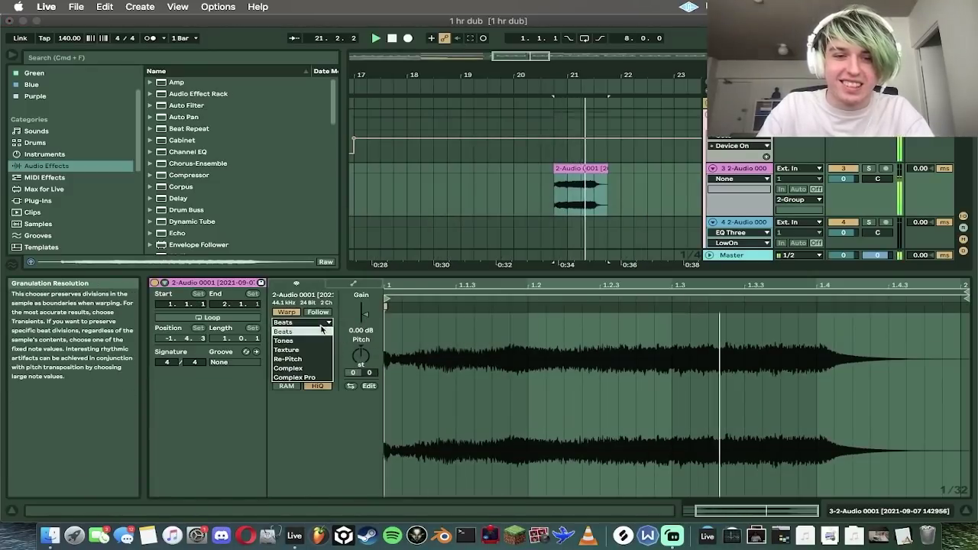
click(323, 378)
key(space)
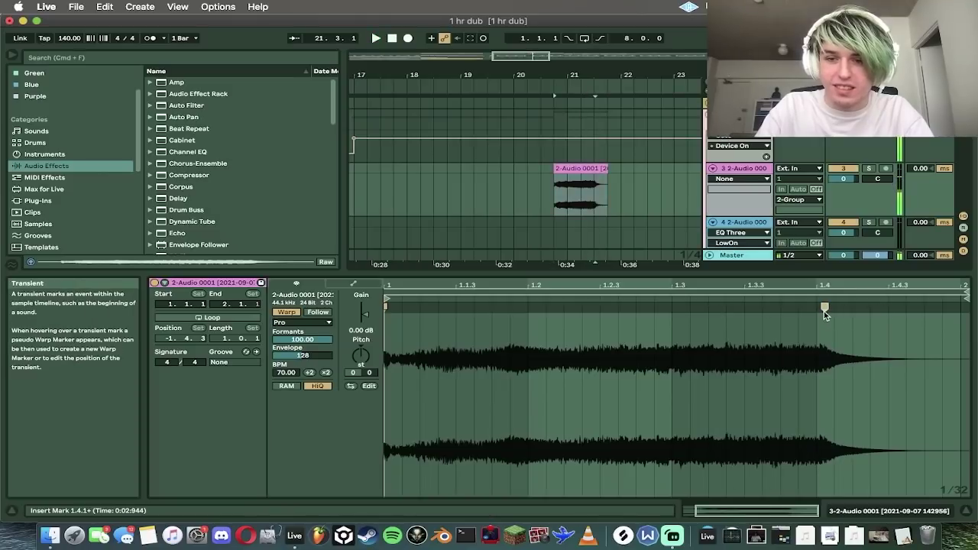
Step: Compress the 2-Audio clip by moving a warp marker from the sound's tail to just before 1.2, and replay it
drag(823, 308, 511, 308)
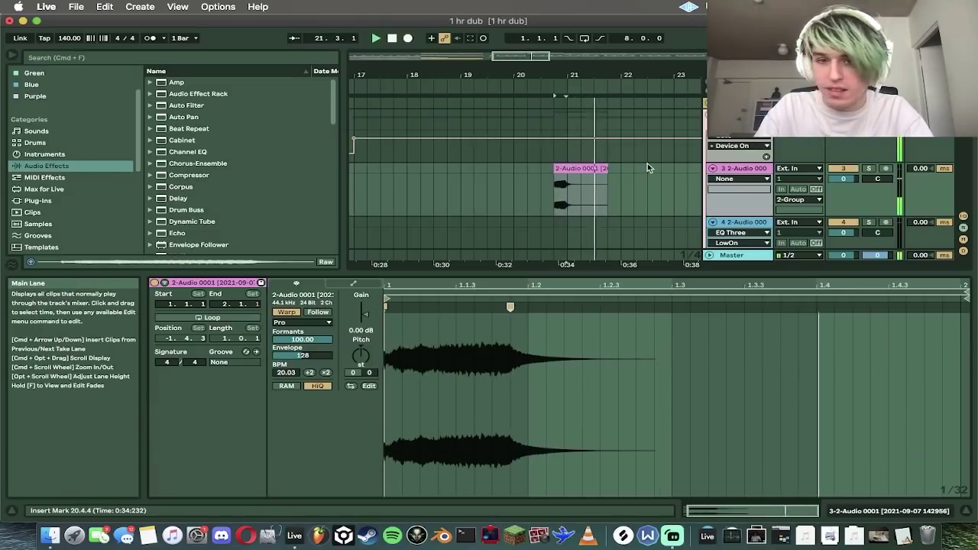
click(540, 180)
click(577, 188)
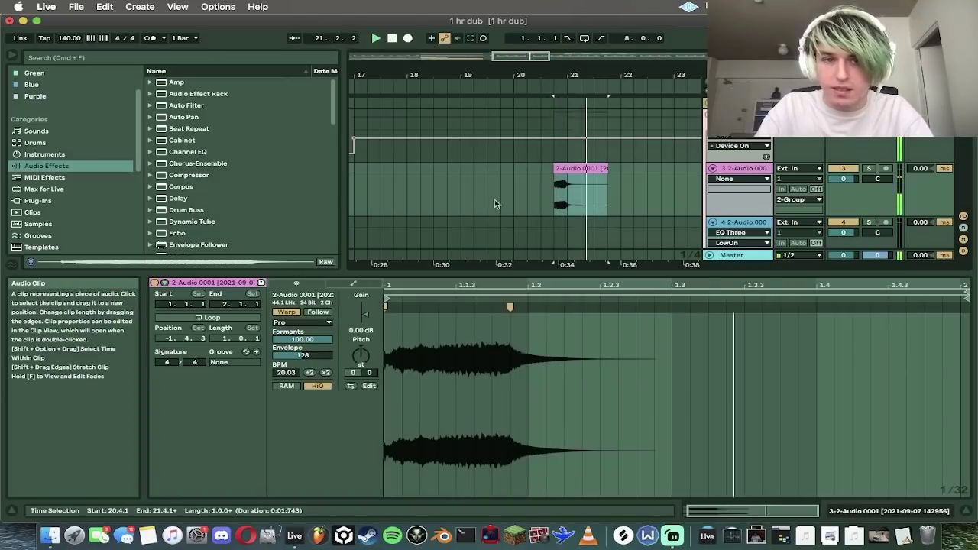
Step: Add a Frequency Shifter to the 2-Audio track with Fine at -500 Hz and play from 20.3.1
scroll(220, 239, down, 3)
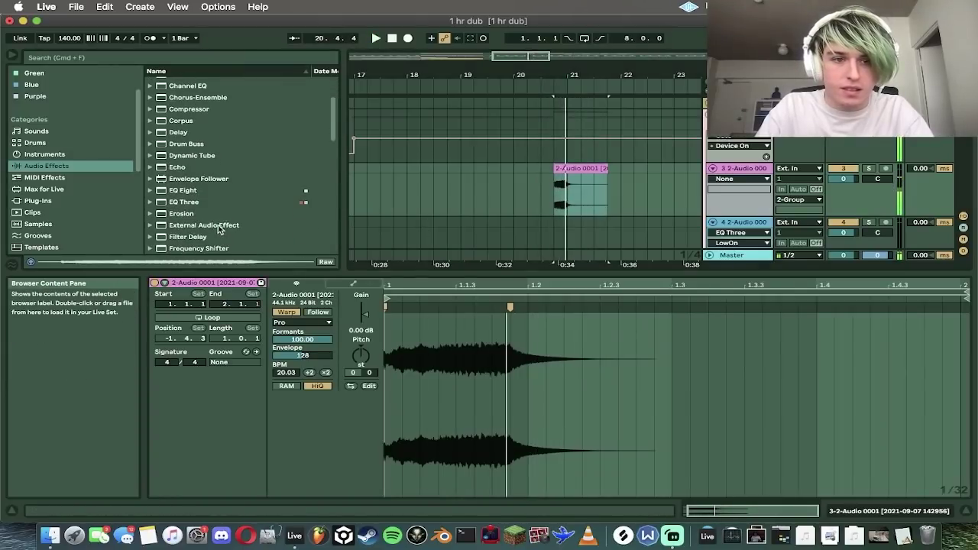
drag(262, 398, 252, 428)
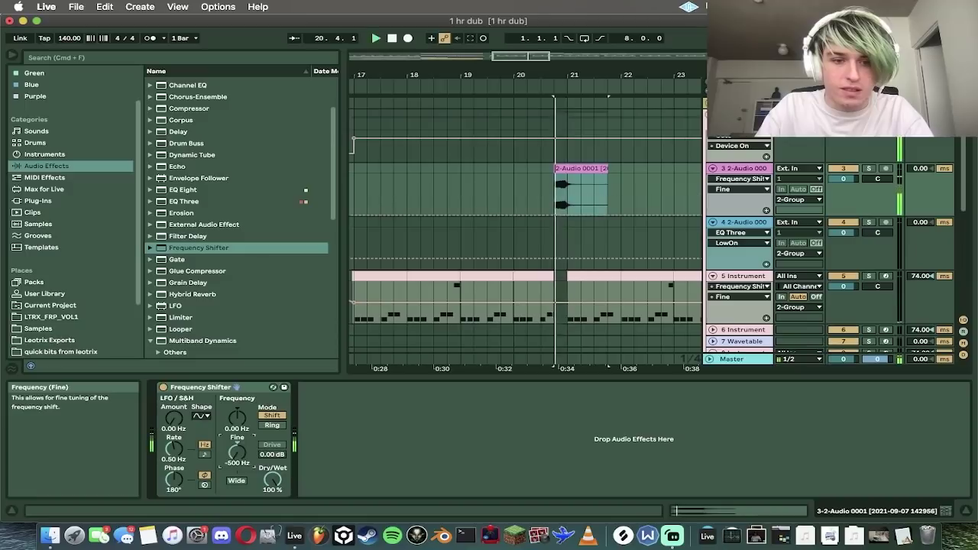
click(544, 189)
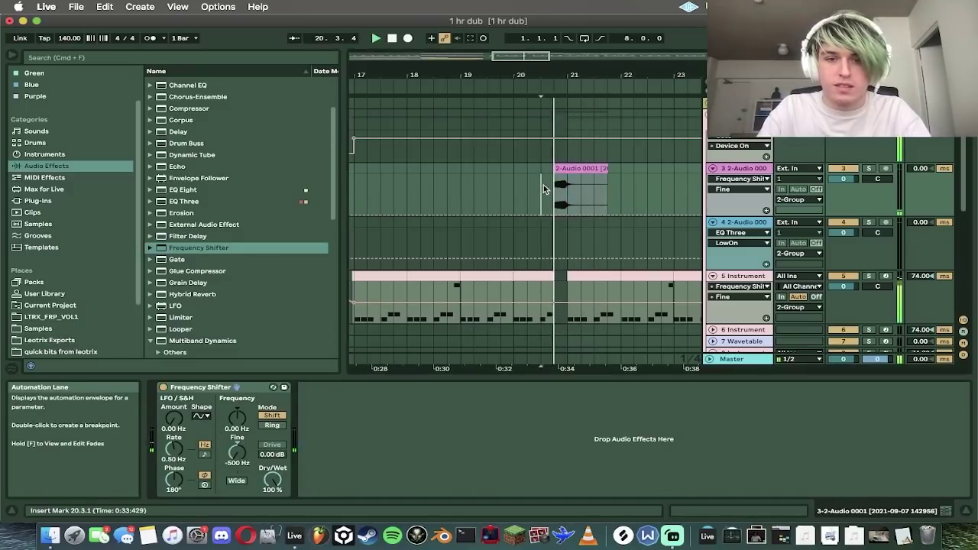
Step: Add a Delay to the 2-Audio track, set its filter to about 2.16 kHz with width 4.08, and audition it
click(189, 133)
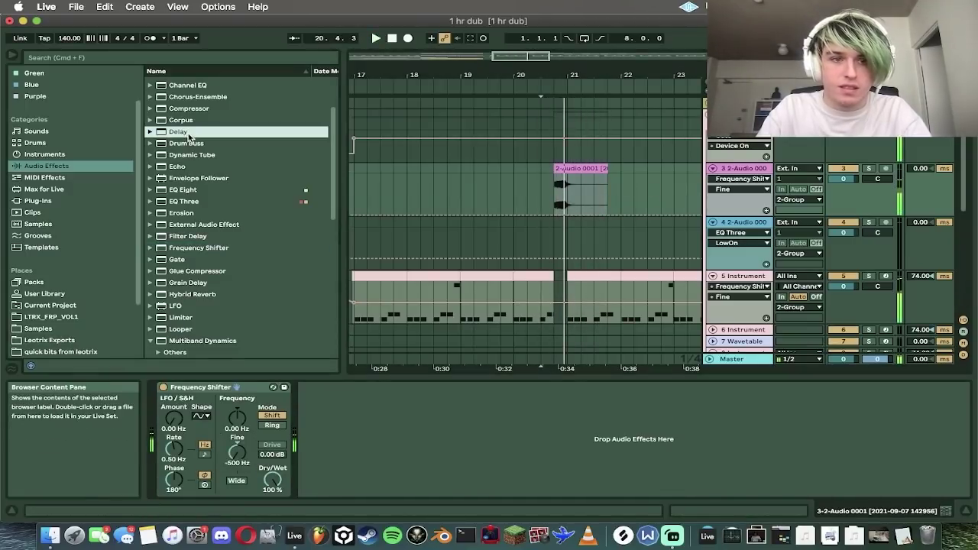
drag(351, 381, 319, 426)
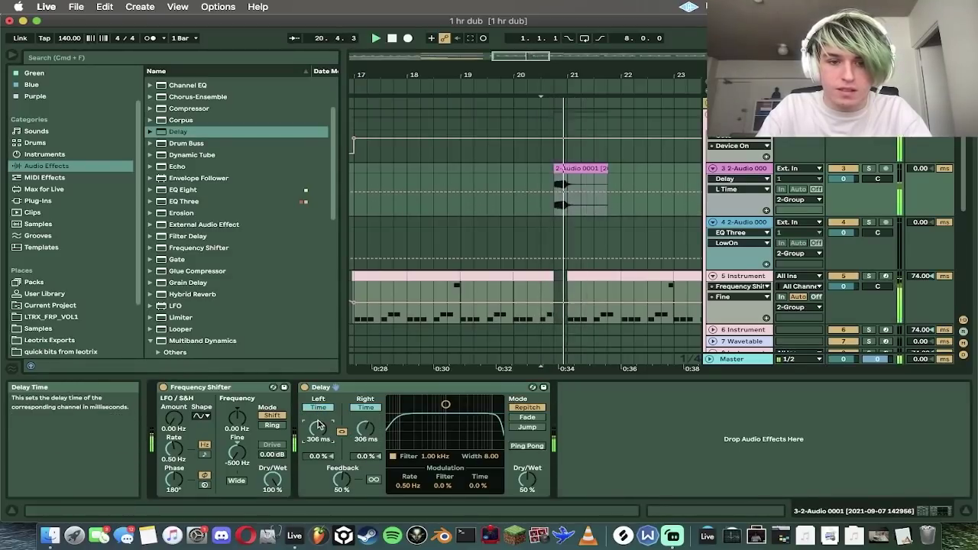
drag(451, 422, 460, 426)
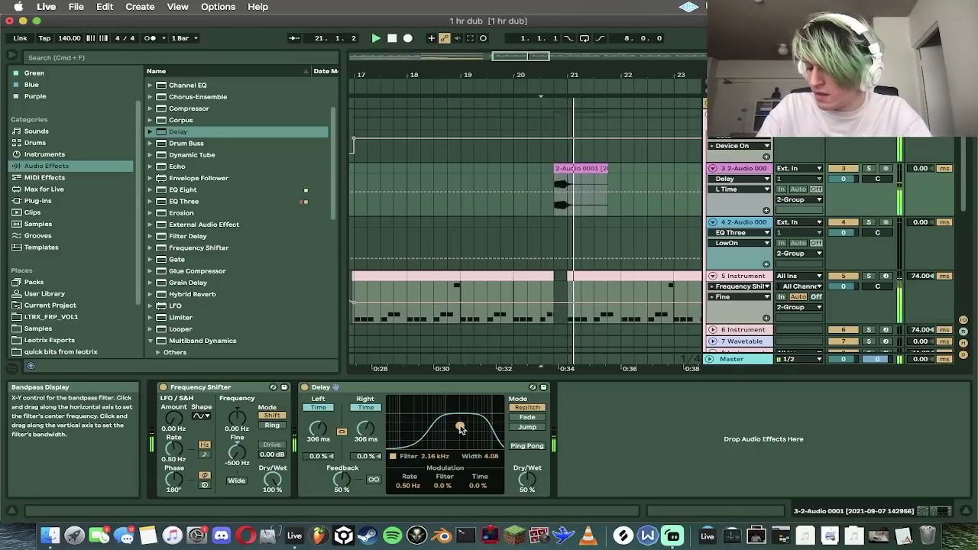
key(space)
key(space)
Step: Open the 2-Audio clip and raise its pitch to +27 semitones during playback
double_click(563, 170)
key(space)
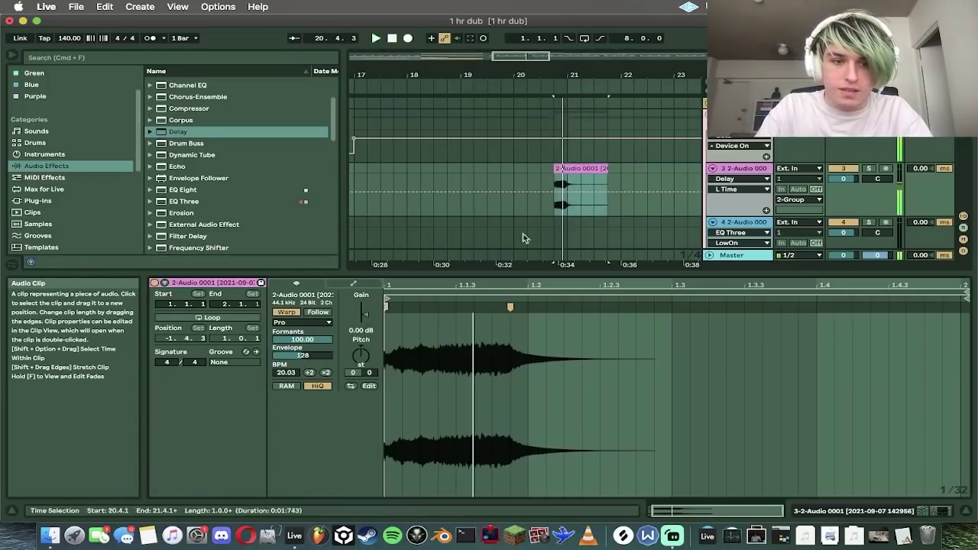
key(space)
drag(359, 364, 359, 363)
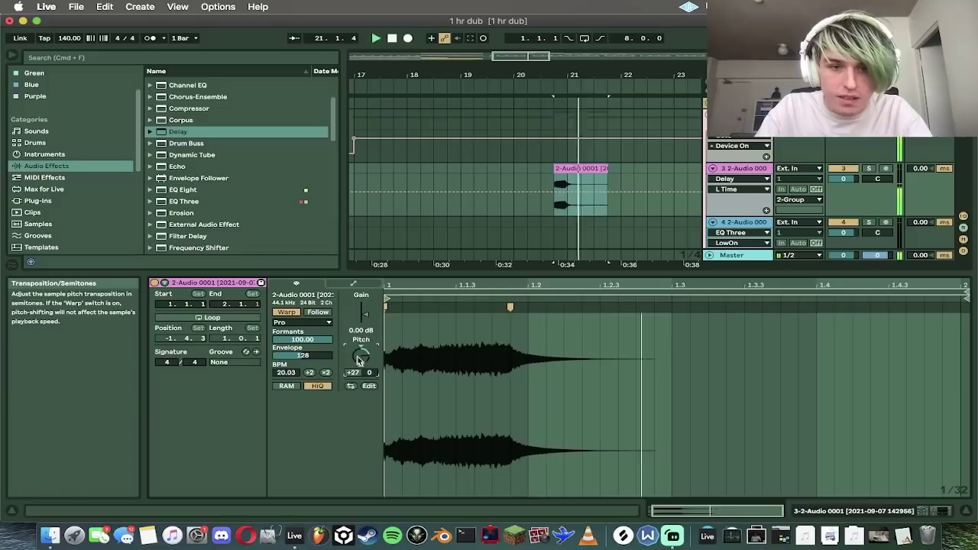
Step: Raise the opening of the 2-Audio clip's transposition envelope to about +33 semitones, dropping to 0 around 1.1.3, and replay from bar 20
click(353, 283)
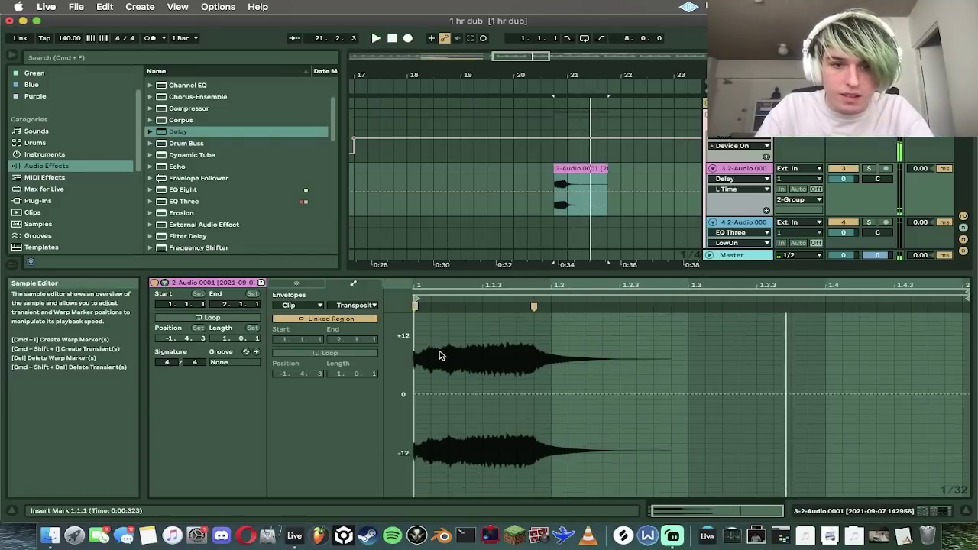
drag(503, 456, 477, 316)
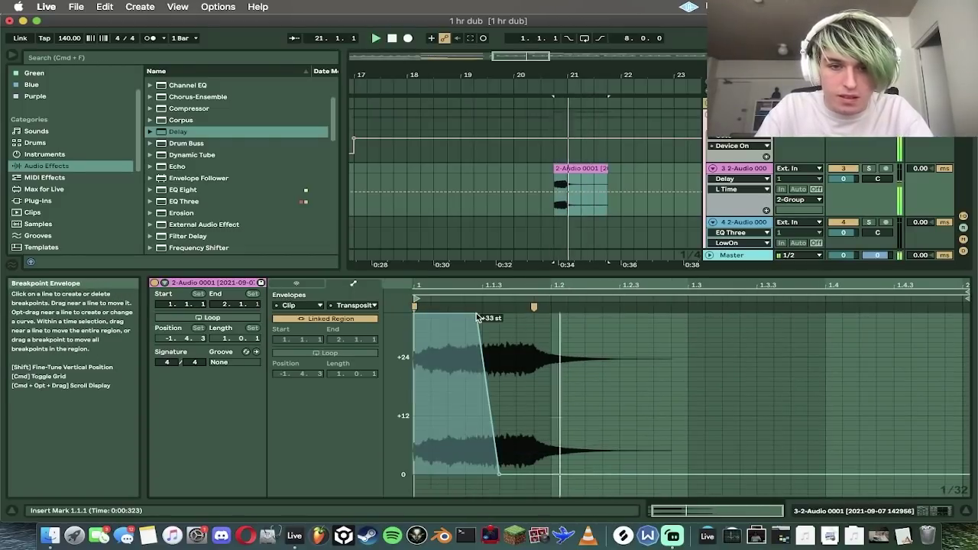
key(space)
click(512, 178)
key(space)
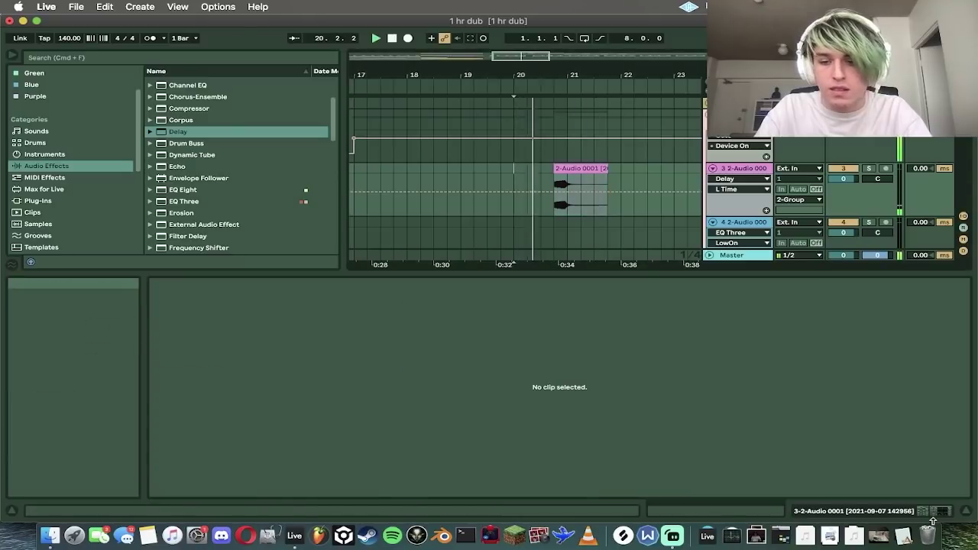
Step: Shorten the 2-Audio track's Delay time to 170 ms, switch both channels to tempo sync, and replay the fill
click(930, 513)
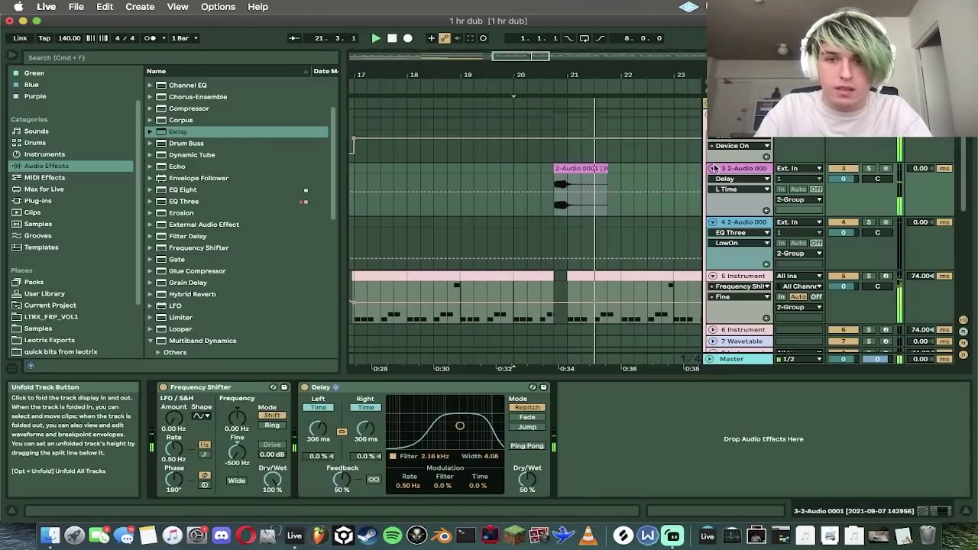
key(space)
key(space)
key(space)
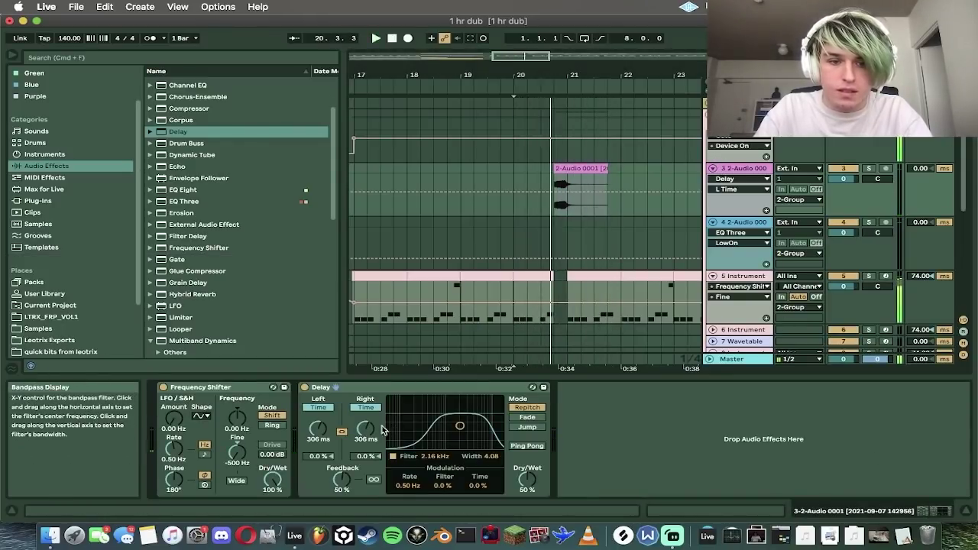
key(space)
click(370, 429)
drag(368, 429, 368, 440)
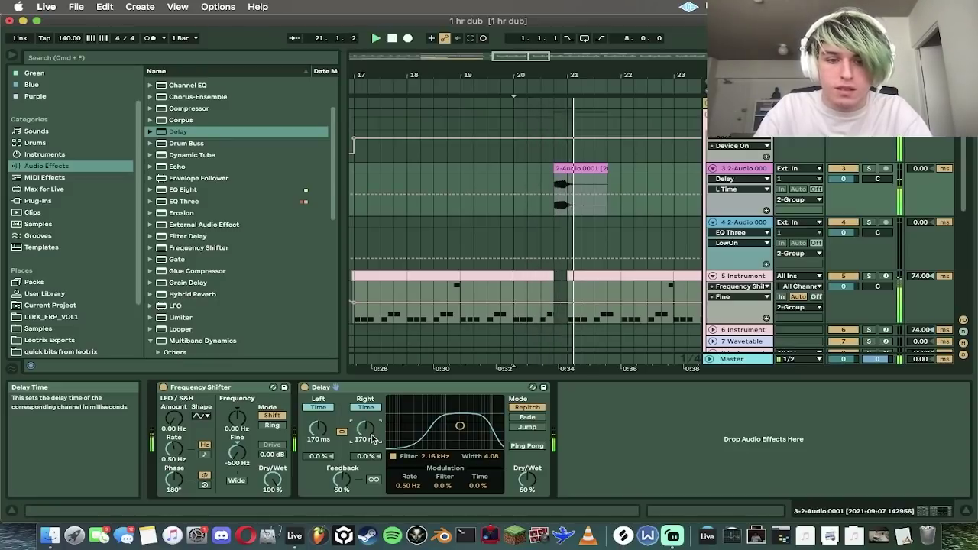
click(366, 408)
key(space)
key(space)
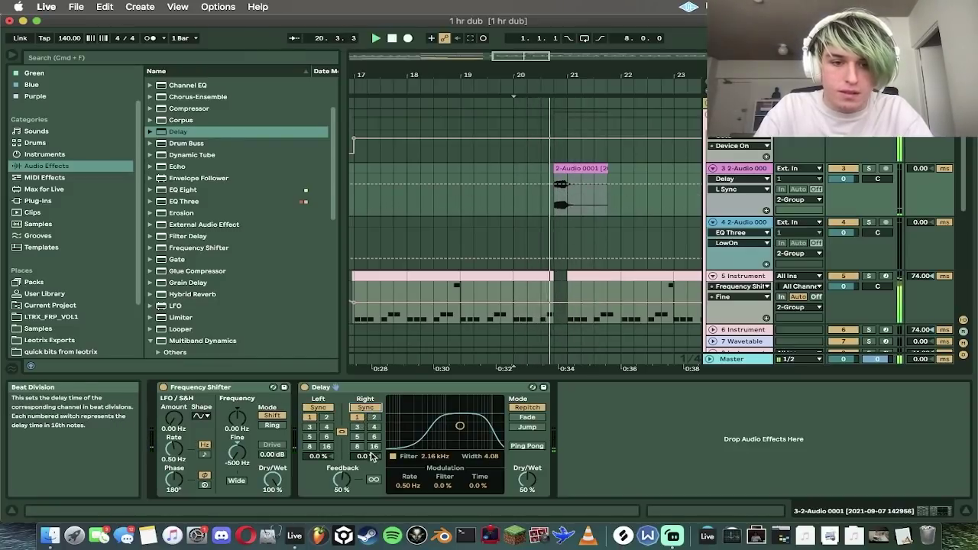
Step: Set the Delay's right offset to 6.8% and feedback to 57%, and the Frequency Shifter's Dry/Wet to 46%, while auditioning
drag(370, 455, 370, 441)
key(space)
key(space)
drag(344, 483, 344, 475)
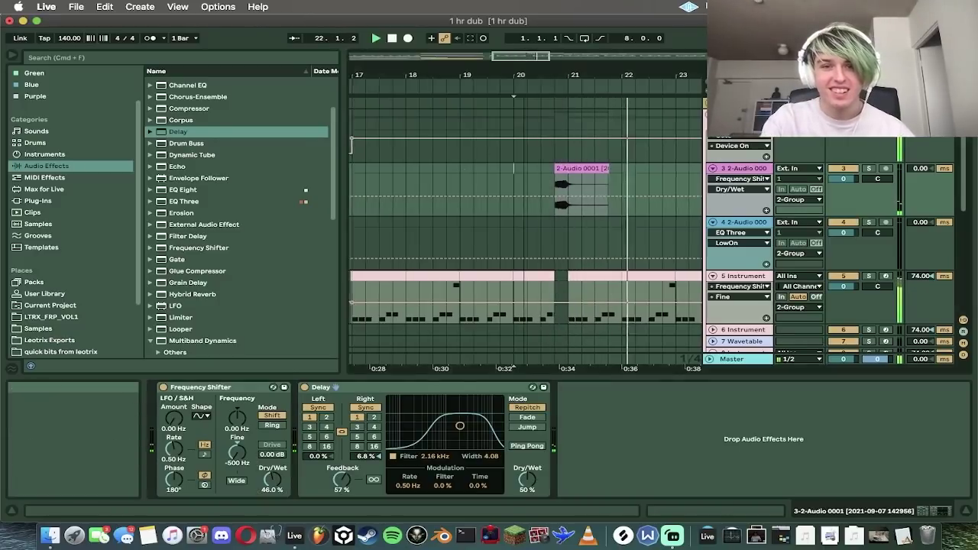
Step: Copy bars 17 to 25 of the 2-Audio track containing the fill and paste them at bar 33
drag(523, 54, 523, 17)
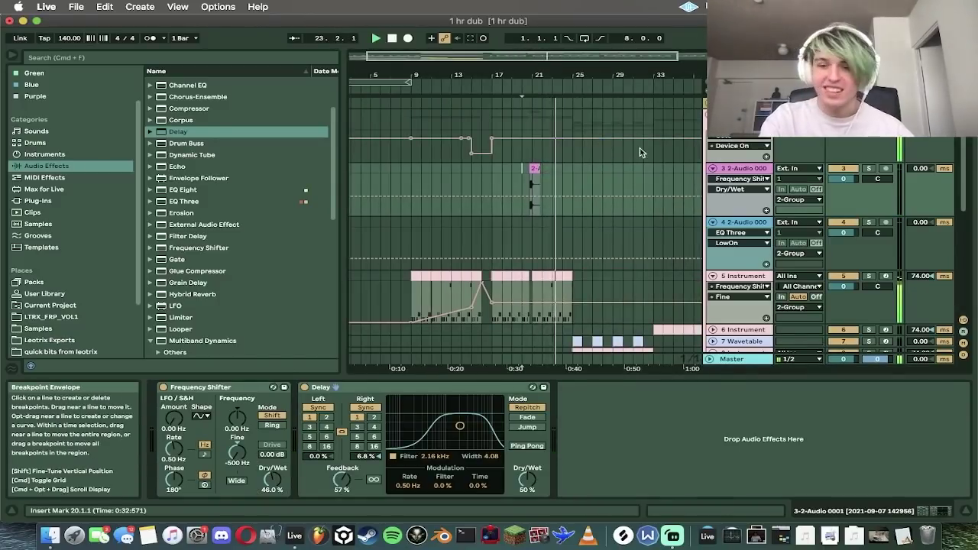
click(712, 115)
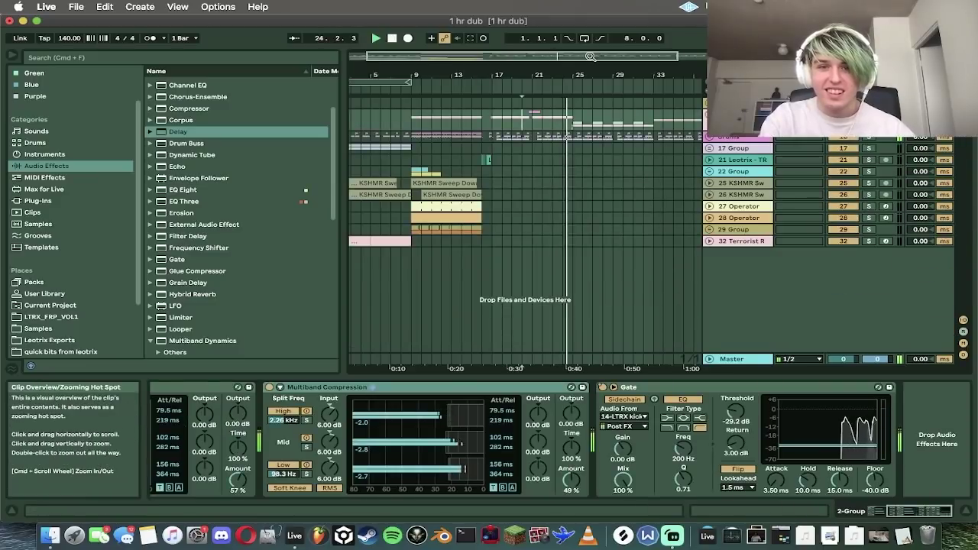
drag(590, 56, 616, 55)
click(712, 115)
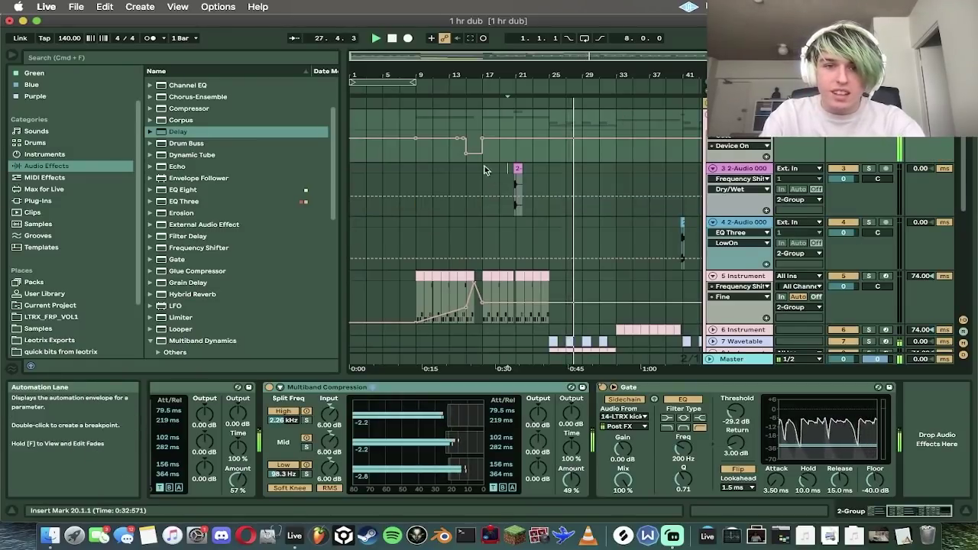
drag(485, 167, 550, 174)
click(617, 170)
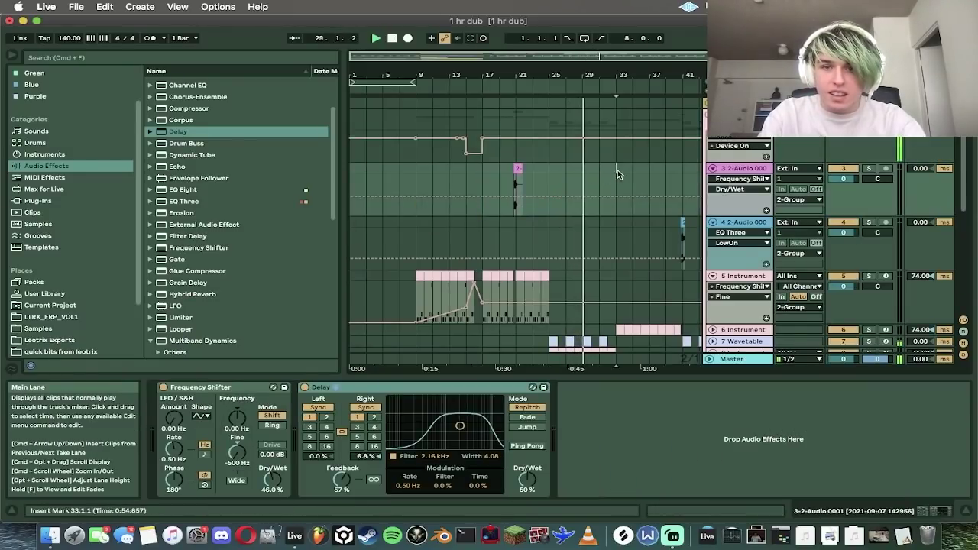
key(super+v)
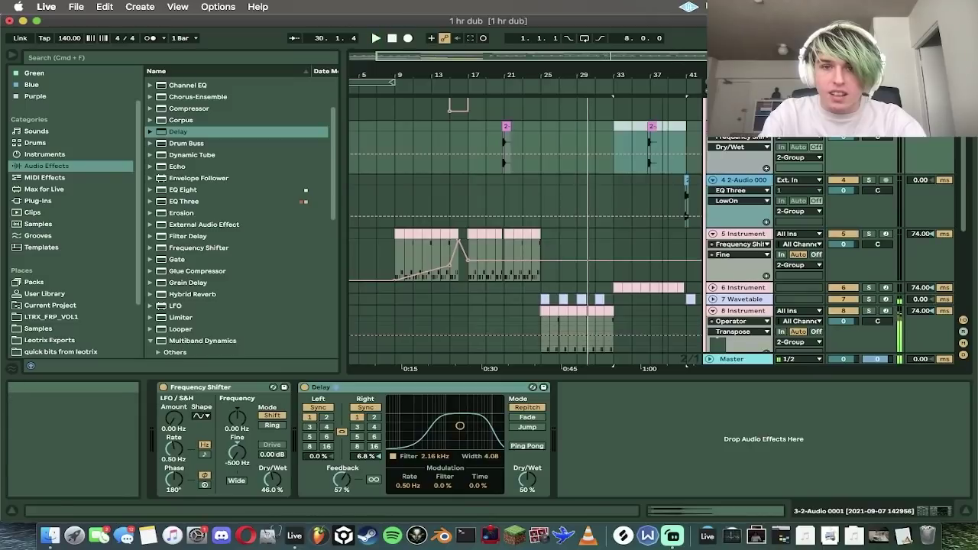
Step: Cut a two-beat gap in the 6 Instrument clip from 36.4.1, beneath the pasted fill, and check the fill's clip
drag(663, 57, 663, 132)
click(591, 280)
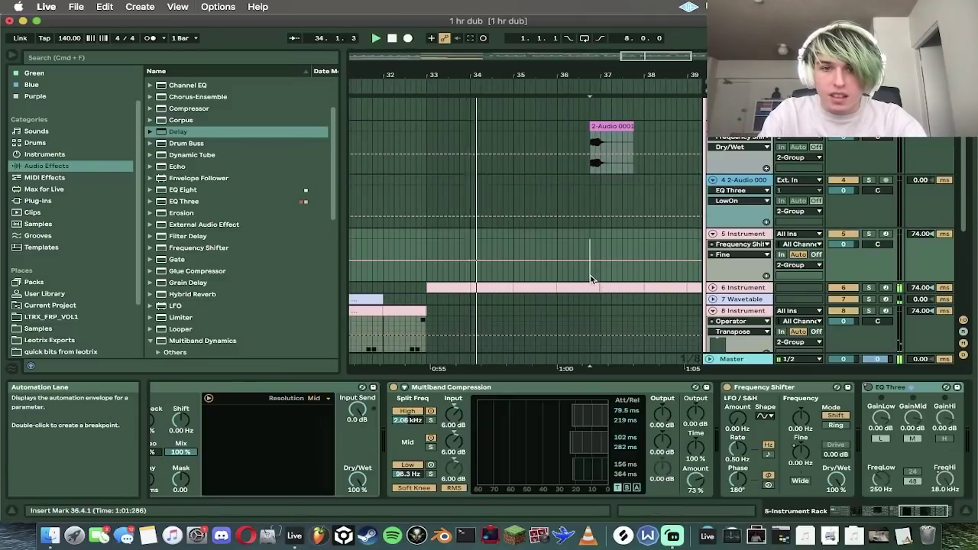
click(600, 288)
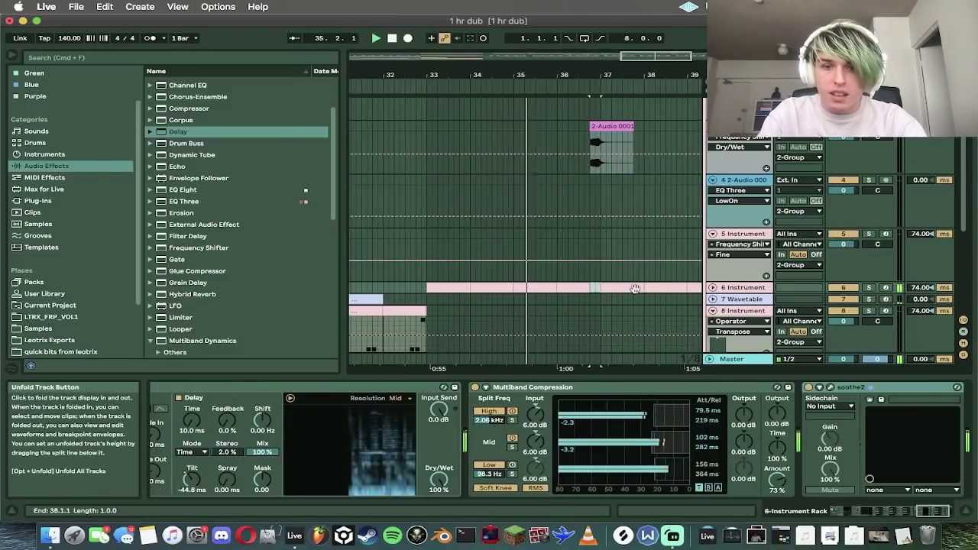
click(609, 299)
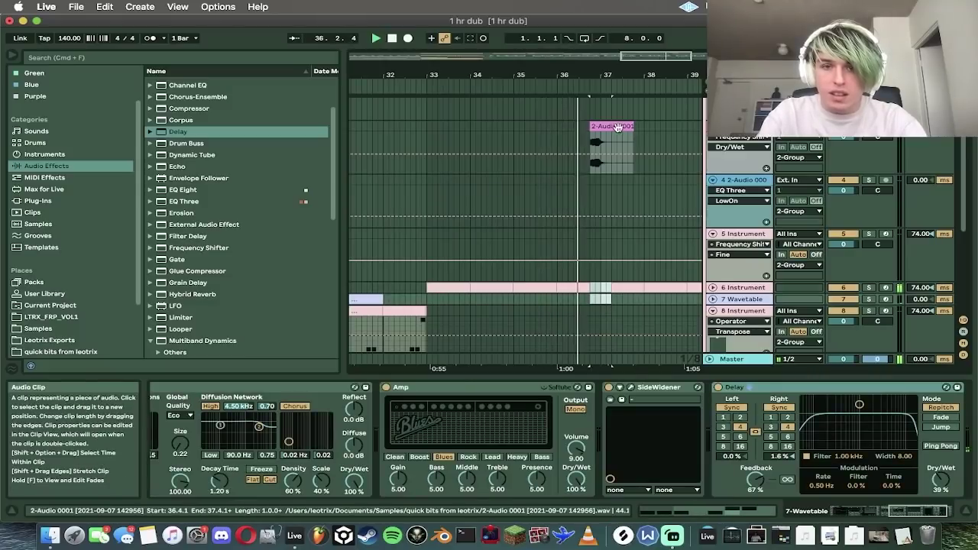
double_click(617, 127)
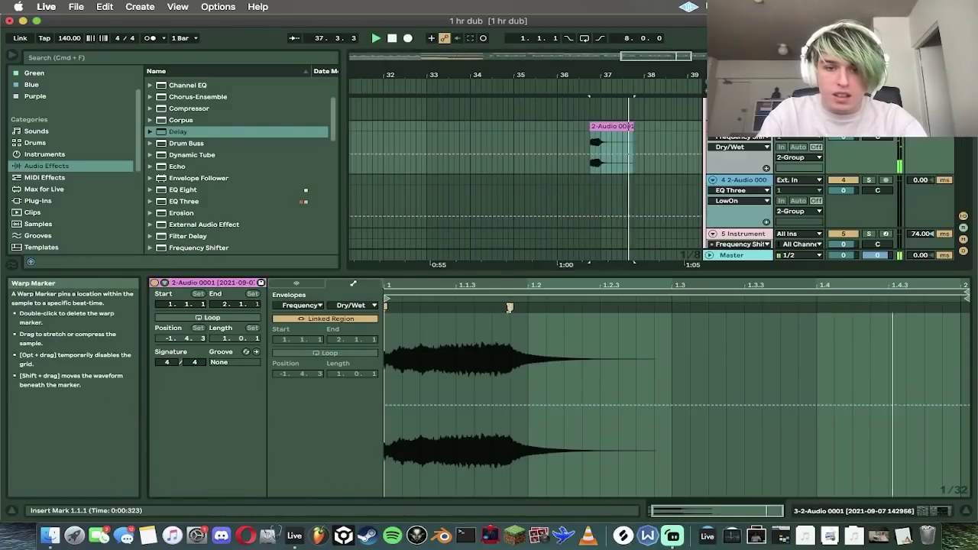
click(893, 514)
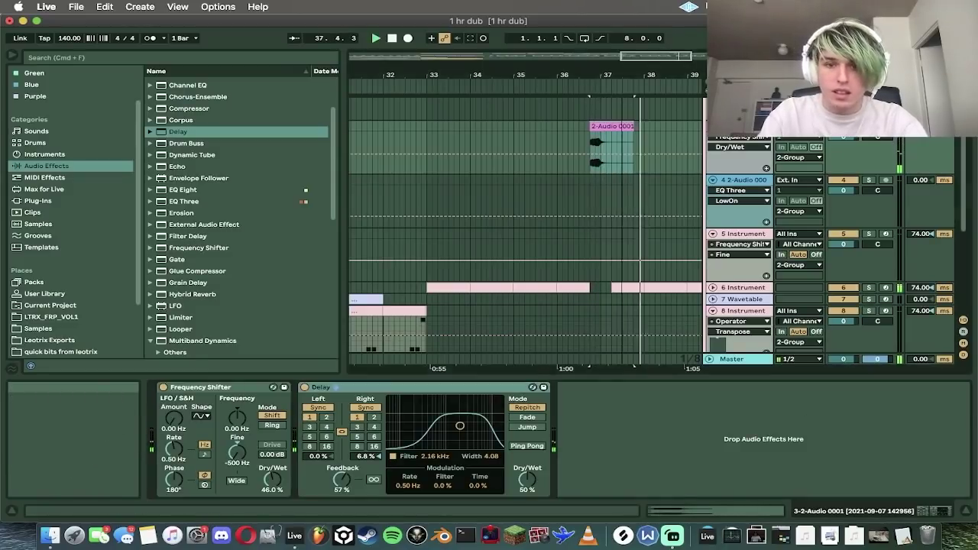
Step: Duplicate the 7 Wavetable track's last clip at bar 47 to bar 49 as an ending hit
double_click(665, 50)
scroll(795, 203, up, 3)
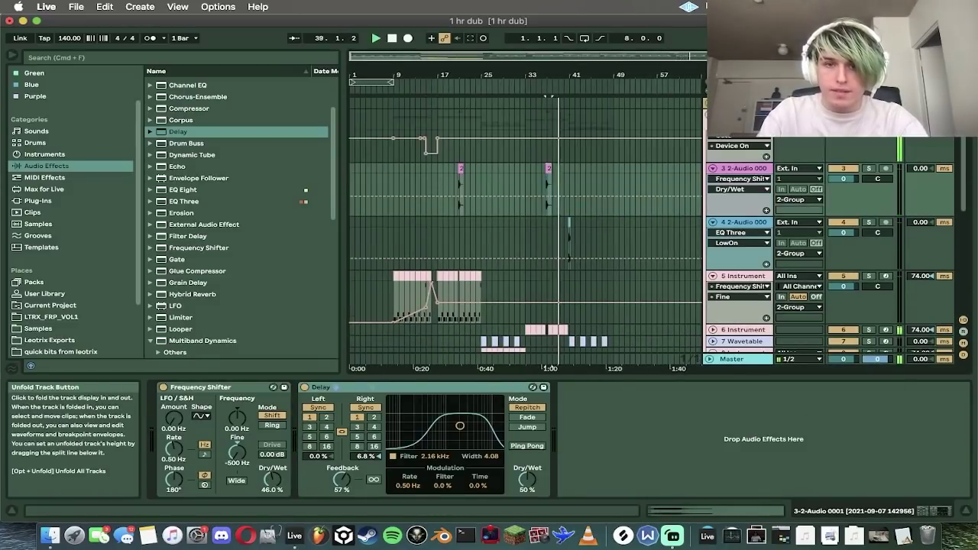
click(712, 115)
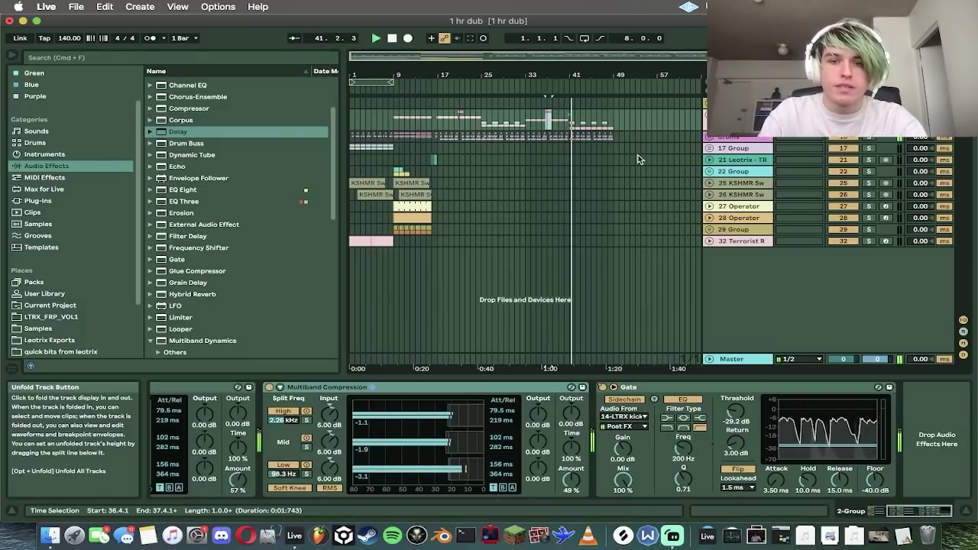
click(612, 151)
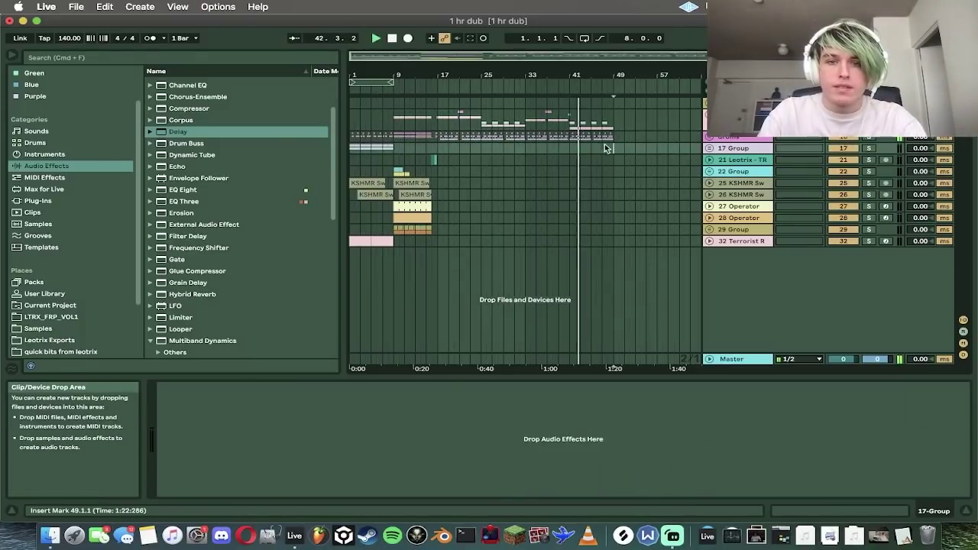
click(601, 137)
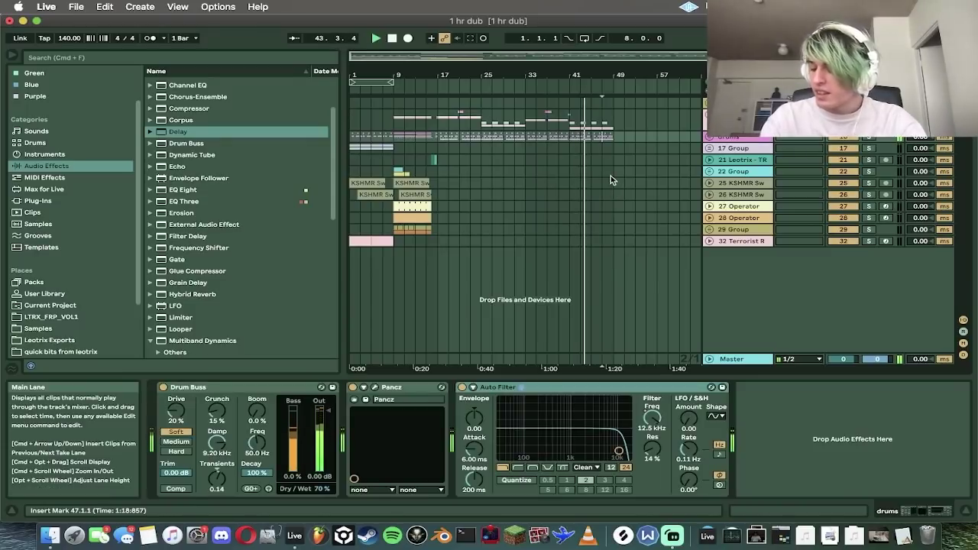
click(700, 116)
click(710, 115)
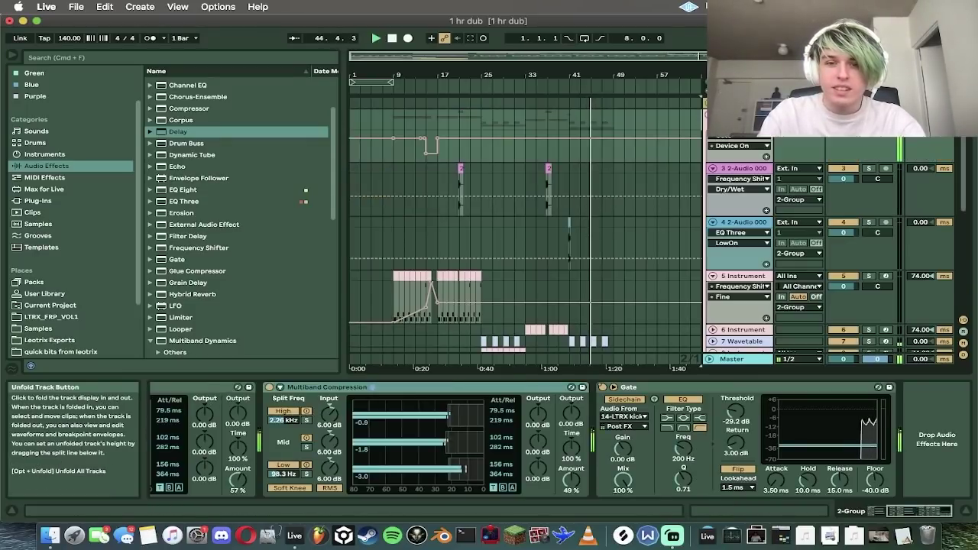
scroll(631, 267, down, 2)
scroll(625, 287, down, 1)
drag(613, 297, 603, 307)
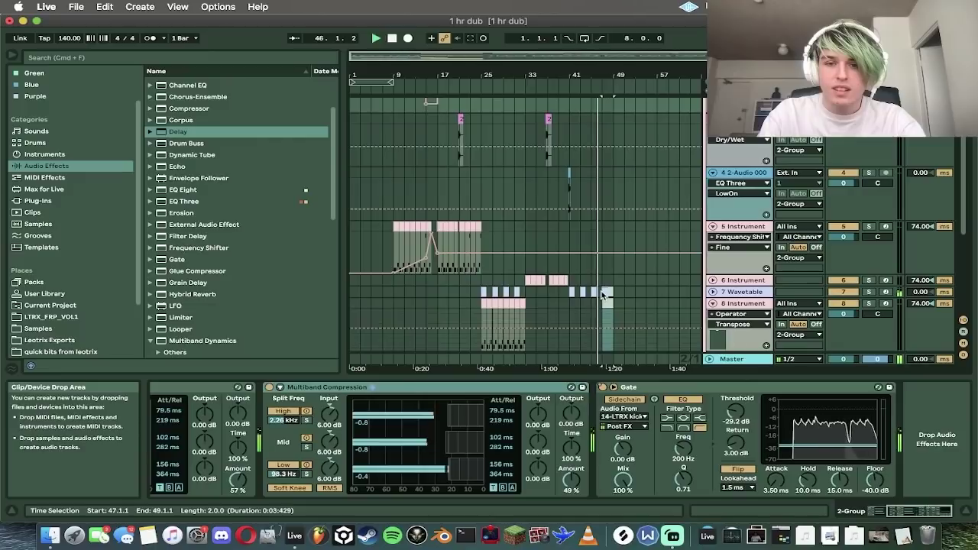
key(super+d)
scroll(673, 225, up, 2)
click(710, 115)
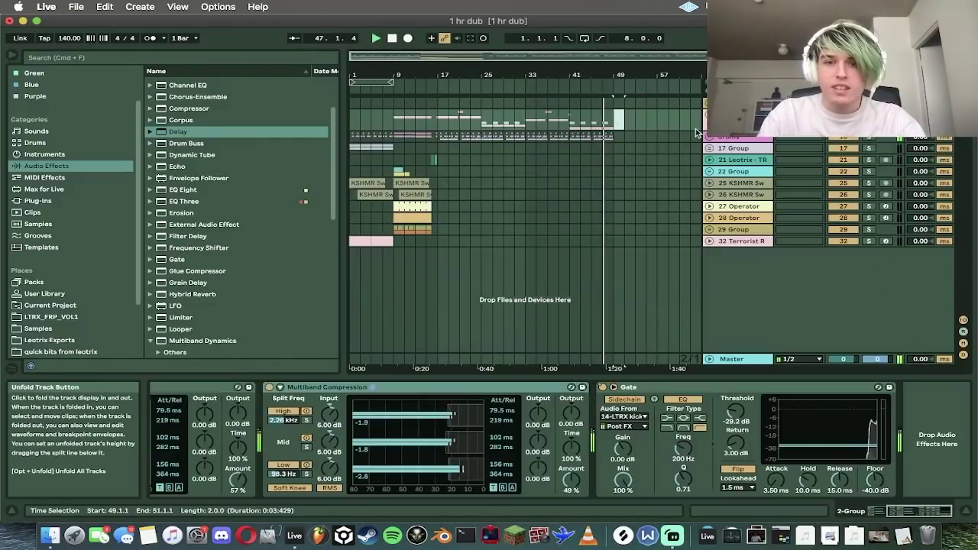
Step: Extend the arrangement loop to span 54 bars from bar 1, past the end of the track
click(604, 152)
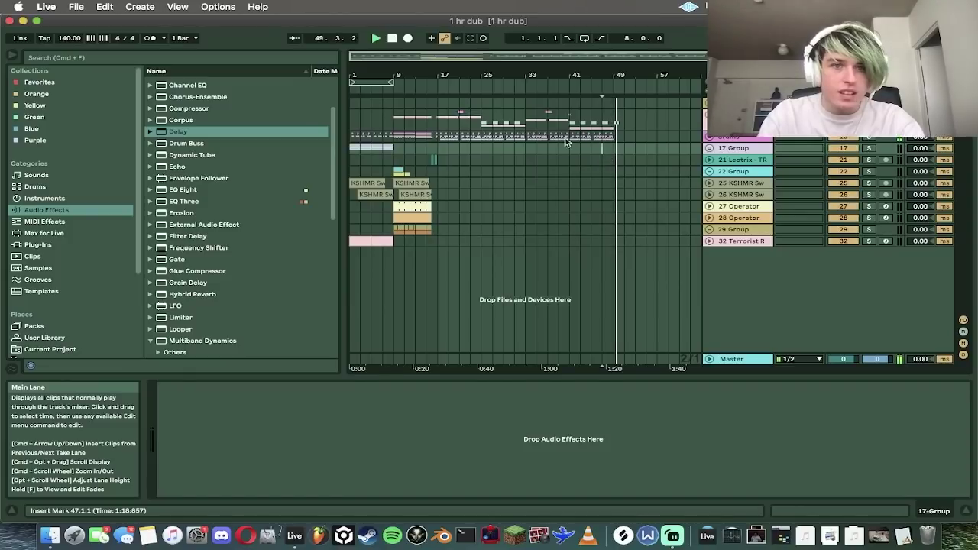
mouse_move(392, 82)
mouse_down()
mouse_move(722, 83)
mouse_move(620, 85)
mouse_up()
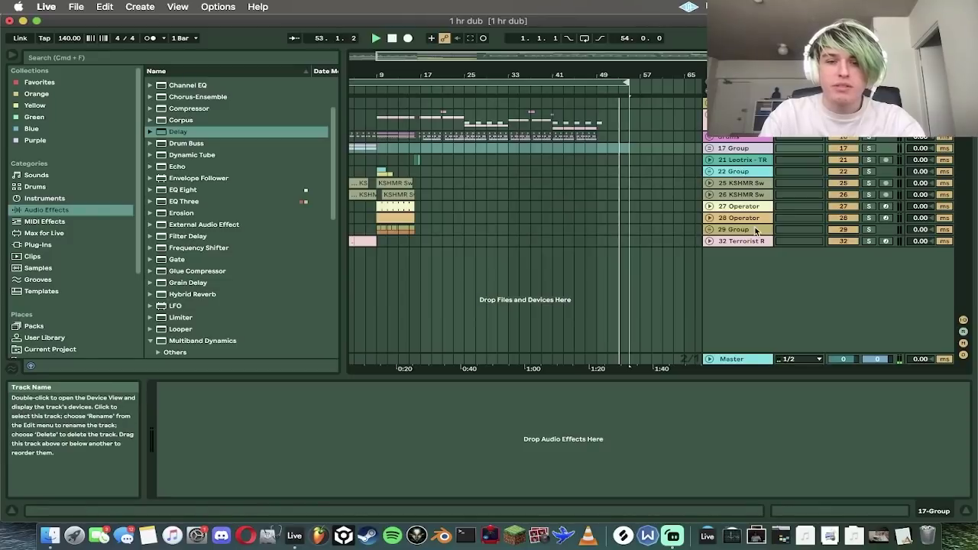
double_click(629, 55)
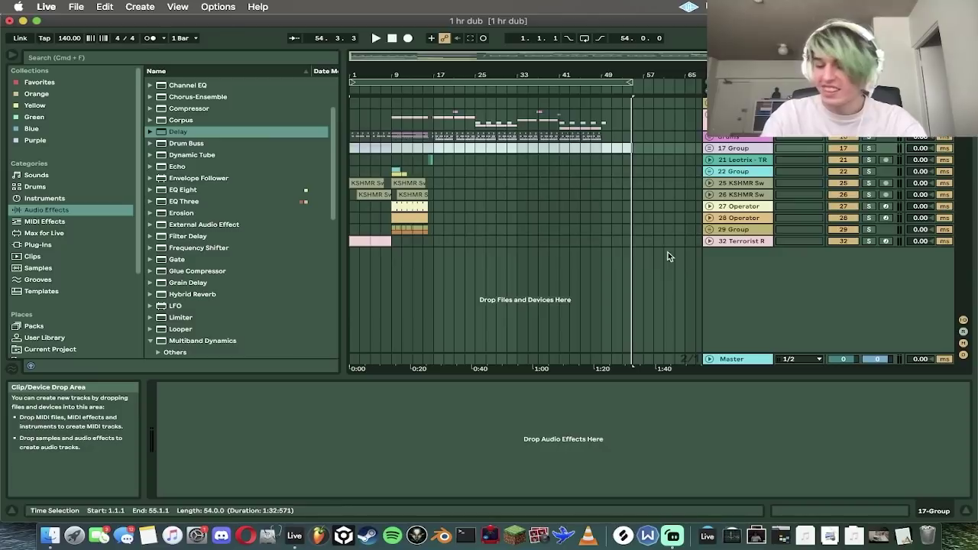
Step: Automate the Master track volume to fade from 0.0 dB at about bar 51 to -inf dB at about bar 55
right_click(838, 359)
click(859, 365)
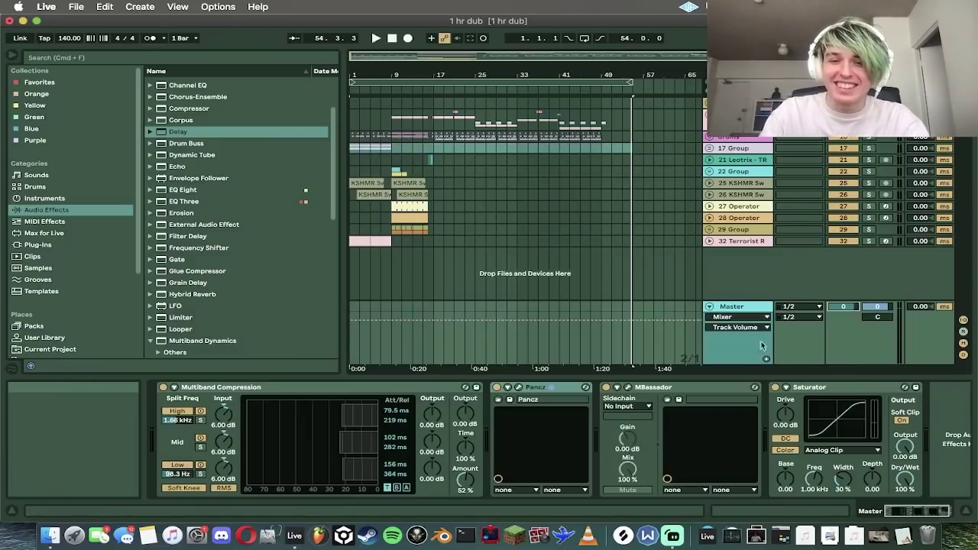
click(622, 283)
click(622, 334)
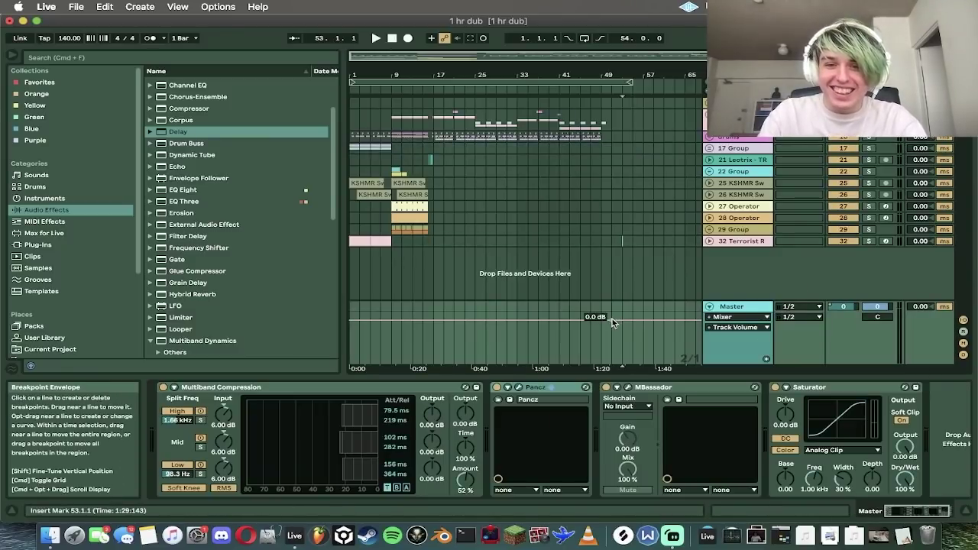
click(613, 318)
drag(631, 319, 627, 364)
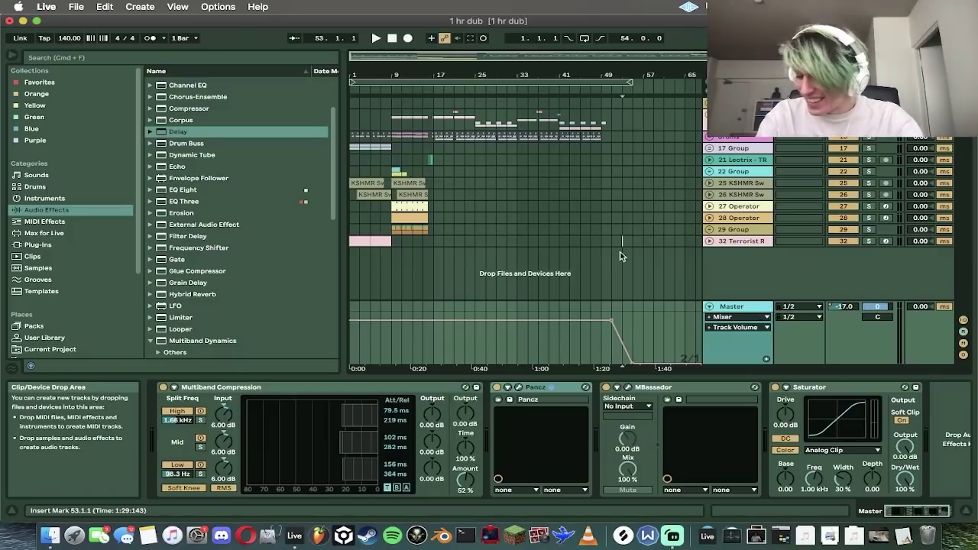
Step: Loop the entire 54-bar arrangement, play it and save the project
click(620, 242)
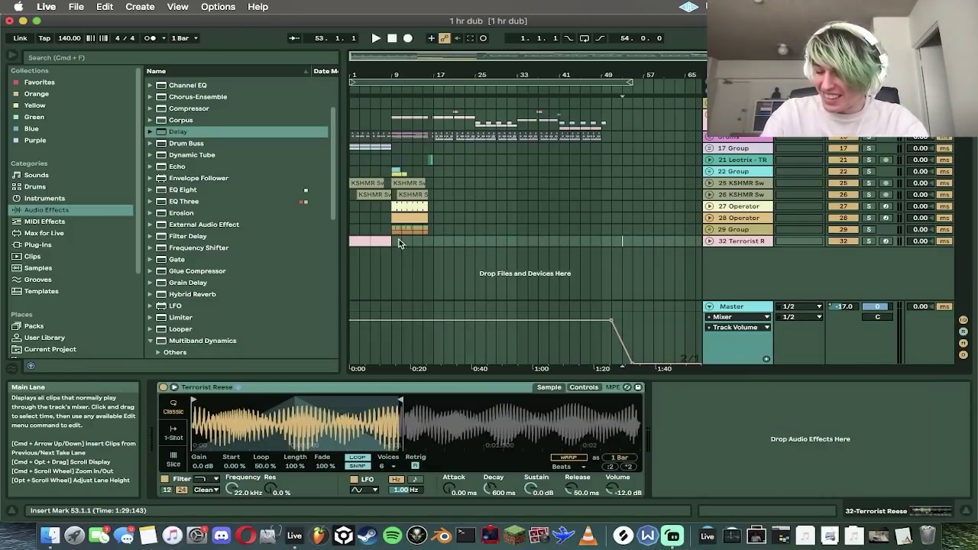
click(444, 244)
key(super+a)
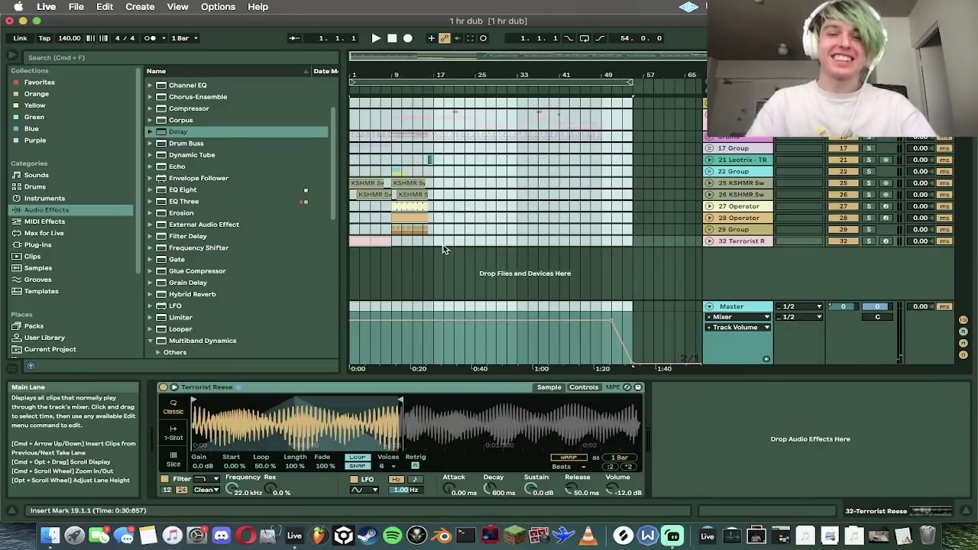
key(super+l)
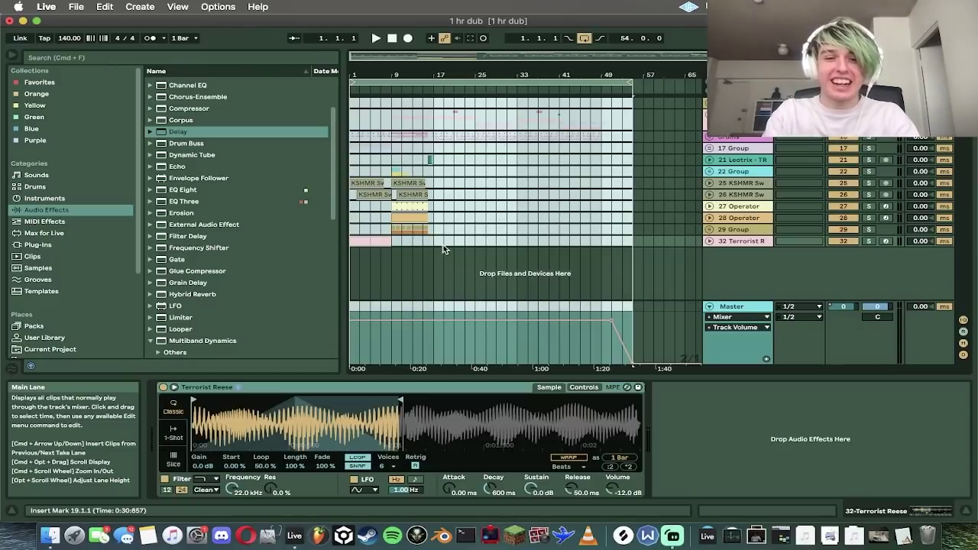
key(space)
key(super+s)
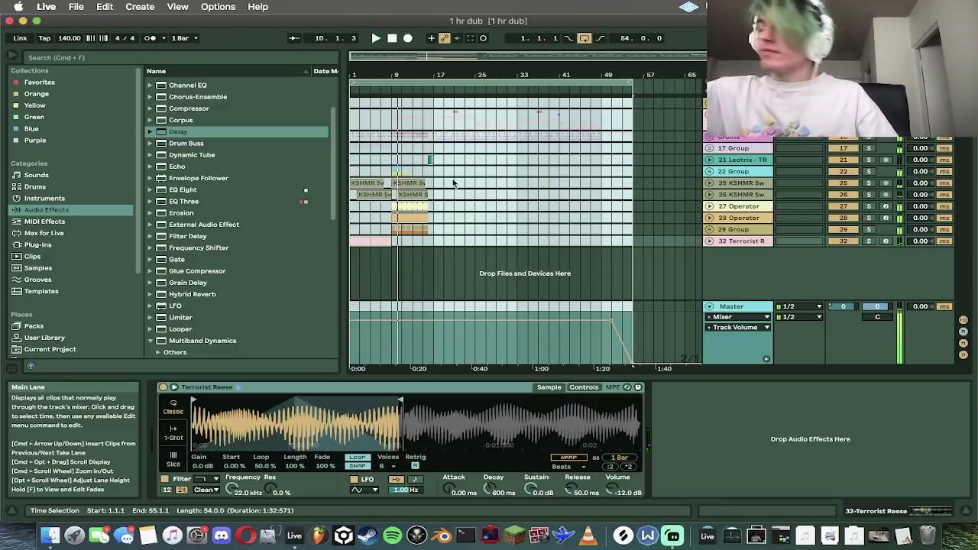
Step: Automate the drums group's Auto Filter to switch on at bar 9 and off at bar 17, and check it in playback
click(412, 150)
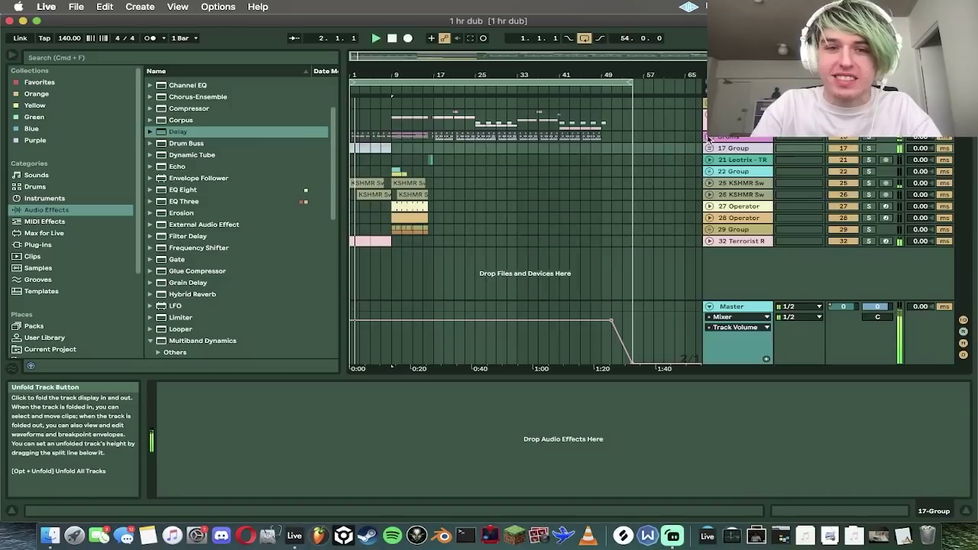
click(710, 138)
click(765, 140)
key(space)
right_click(463, 387)
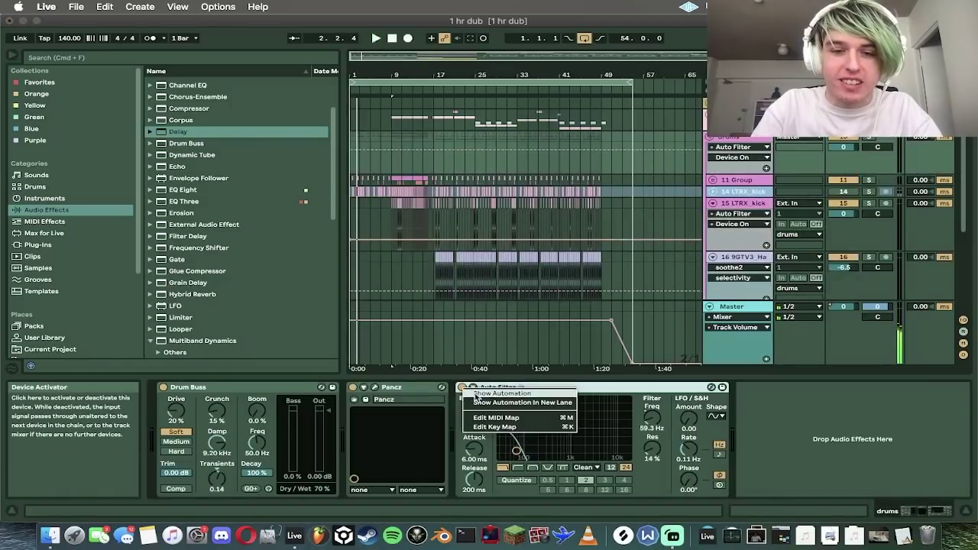
click(477, 395)
click(394, 127)
drag(388, 152, 433, 165)
key(space)
drag(375, 150, 337, 196)
key(space)
Step: Copy bars 1 to 9 of the tracks from 17 Group to 32 Terrorist R to bar 49, and loop the copied section
drag(391, 182, 367, 191)
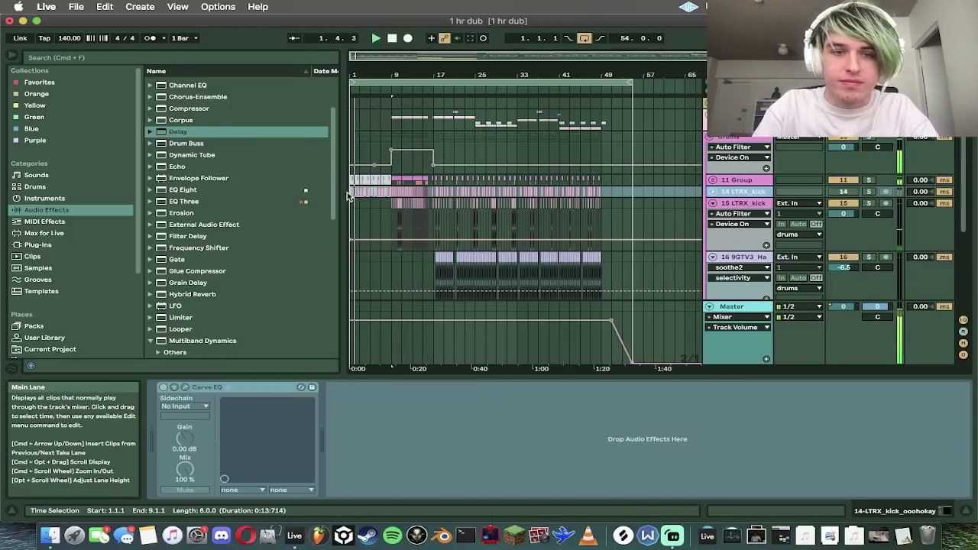
scroll(611, 183, down, 5)
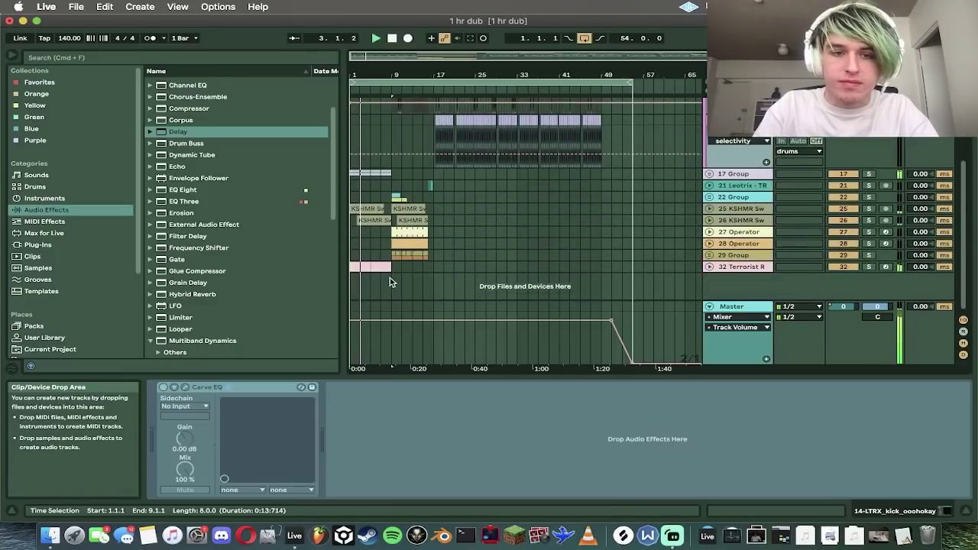
drag(390, 269, 617, 186)
key(space)
key(super+c)
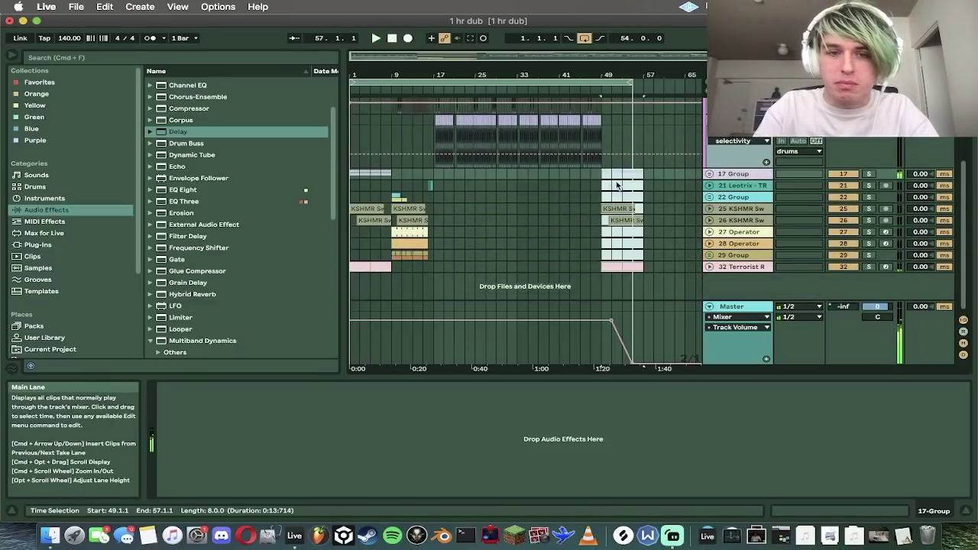
key(super+l)
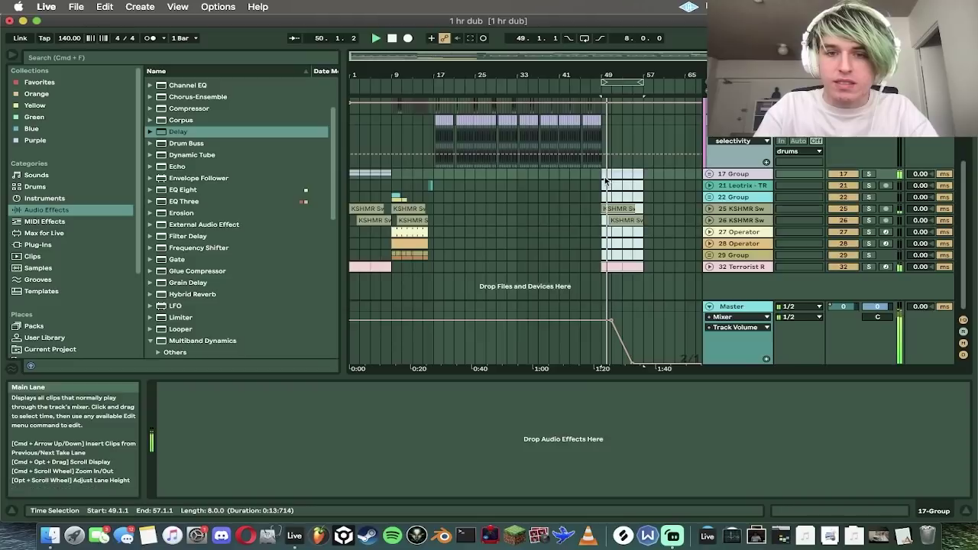
Step: Extend the end of the master volume fade-out to bar 57 and loop the full 56-bar arrangement
click(616, 352)
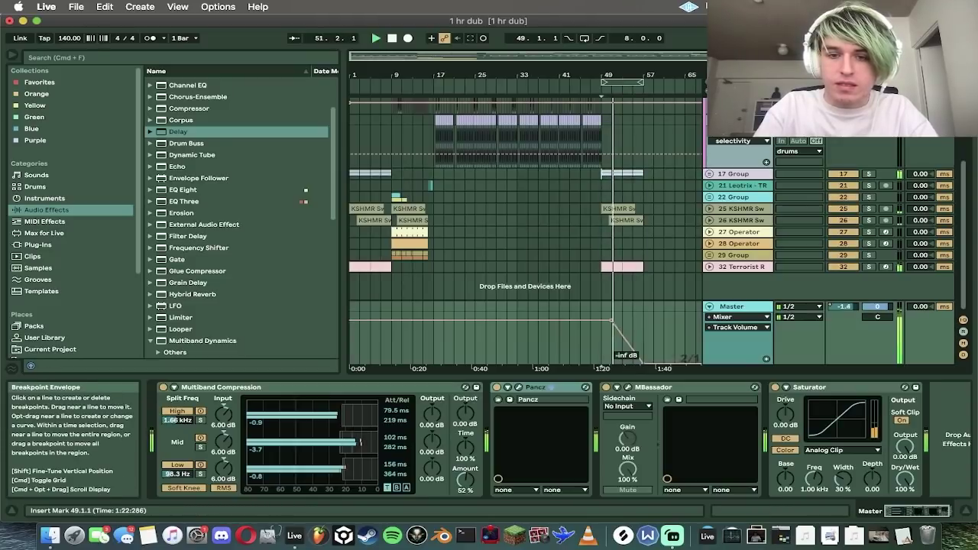
click(709, 307)
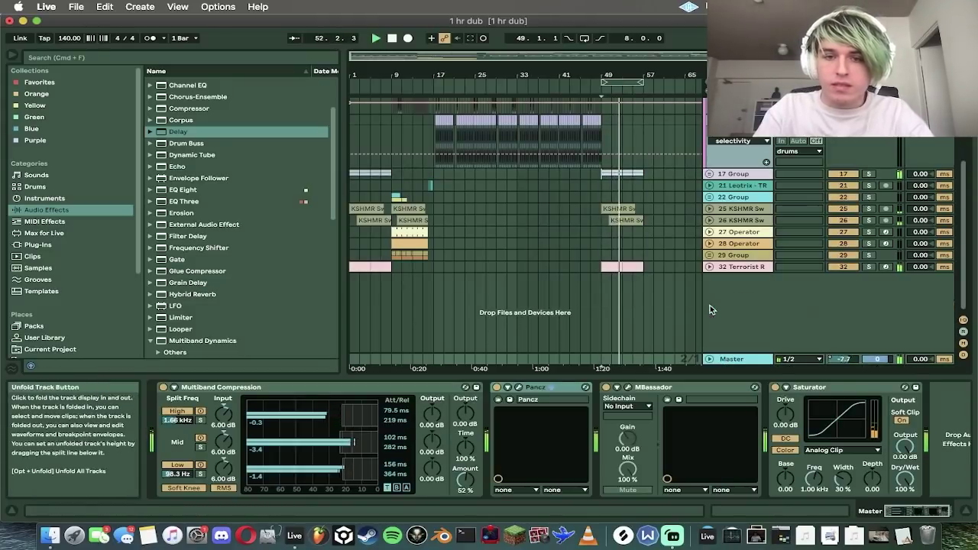
key(super+a)
key(super+l)
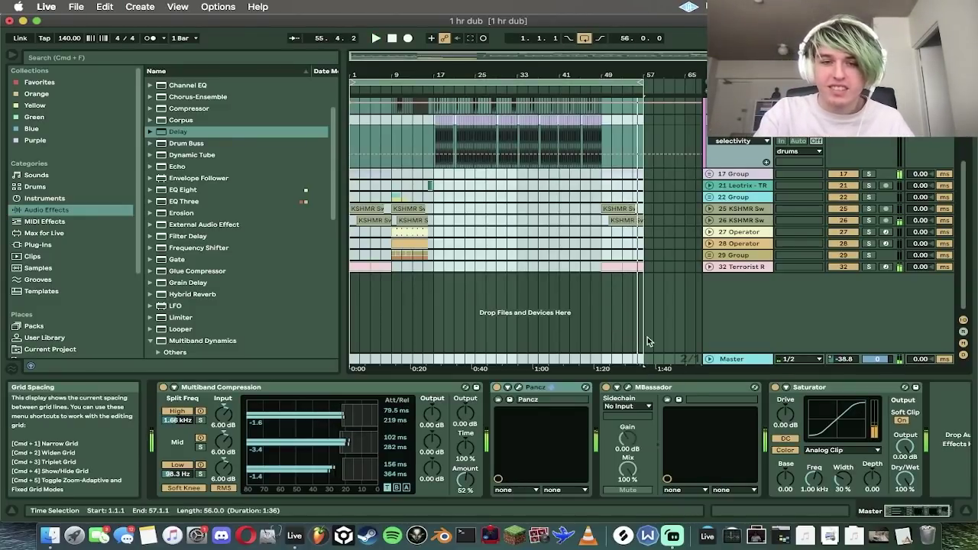
Step: Play the arrangement from bar 9 and save the project
click(412, 267)
key(space)
click(390, 293)
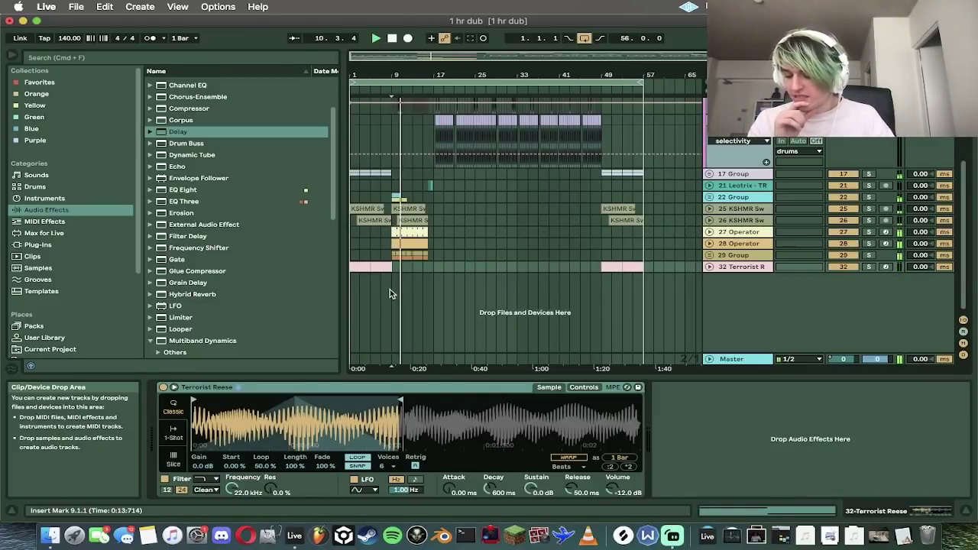
key(super+s)
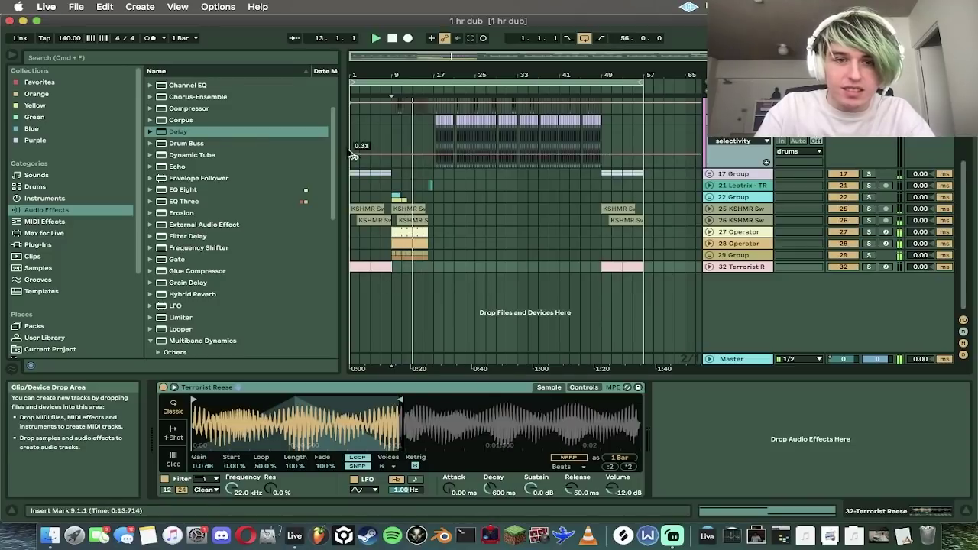
Step: Audition the 17 Group part in the opening bars, from the start and from bar 3
click(359, 174)
key(space)
key(space)
drag(390, 57, 397, 114)
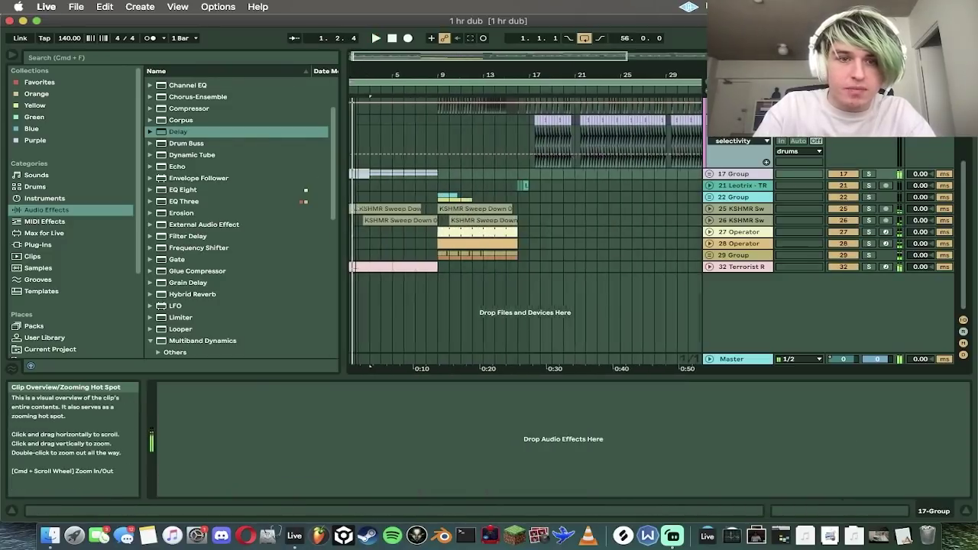
click(371, 177)
key(space)
key(space)
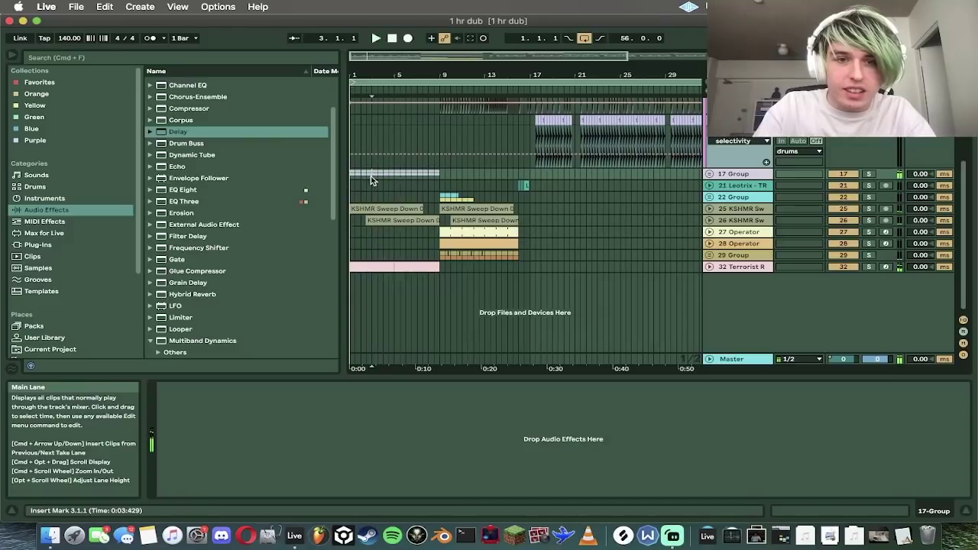
Step: Duplicate a two-beat slice of the 17 Group repeatedly to fill bars 9 to 16
click(440, 173)
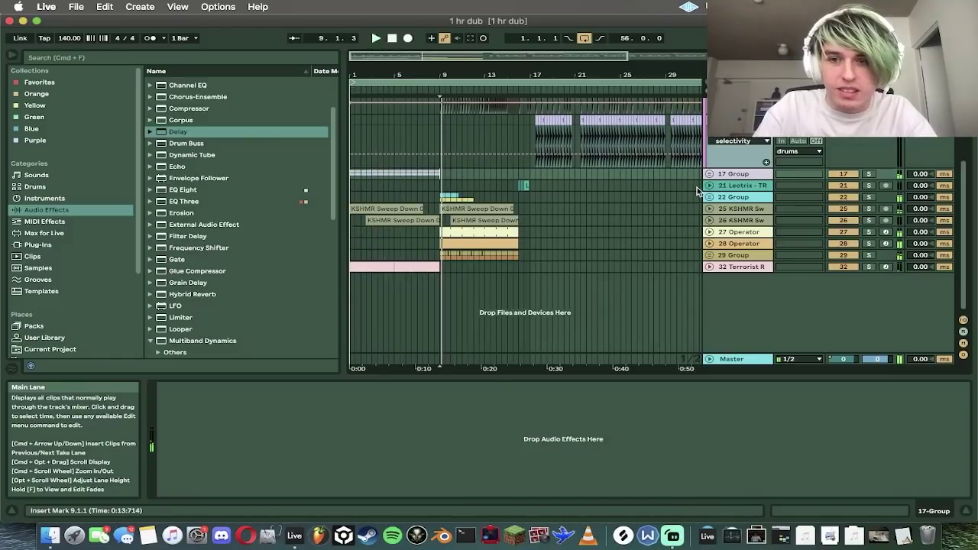
key(space)
key(super+d)
key(super+d)
key(super+d)
key(super+d)
key(super+d)
key(super+d)
key(super+d)
key(super+d)
key(super+d)
key(super+d)
key(super+d)
key(super+d)
key(super+d)
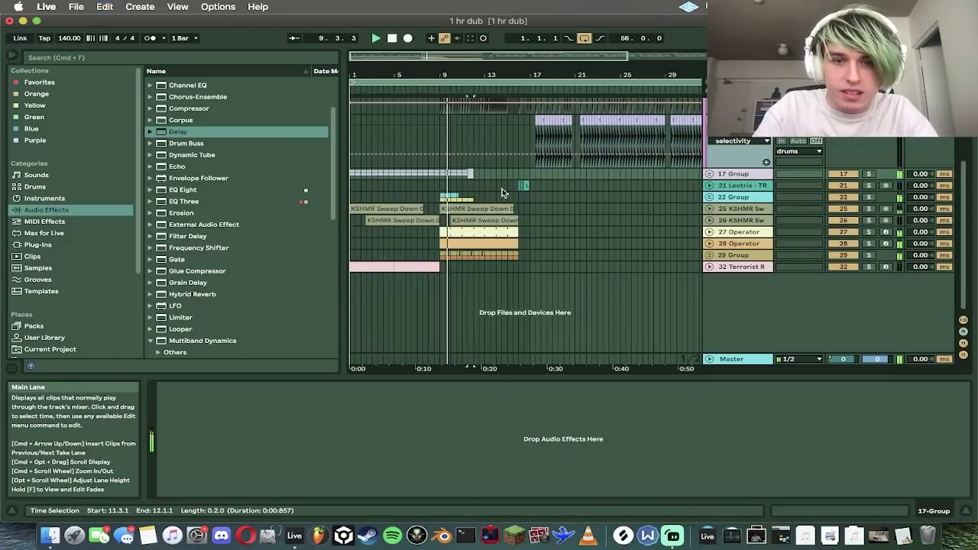
Step: Add an EQ Three to the 17 Group and turn off its low and high bands
double_click(196, 203)
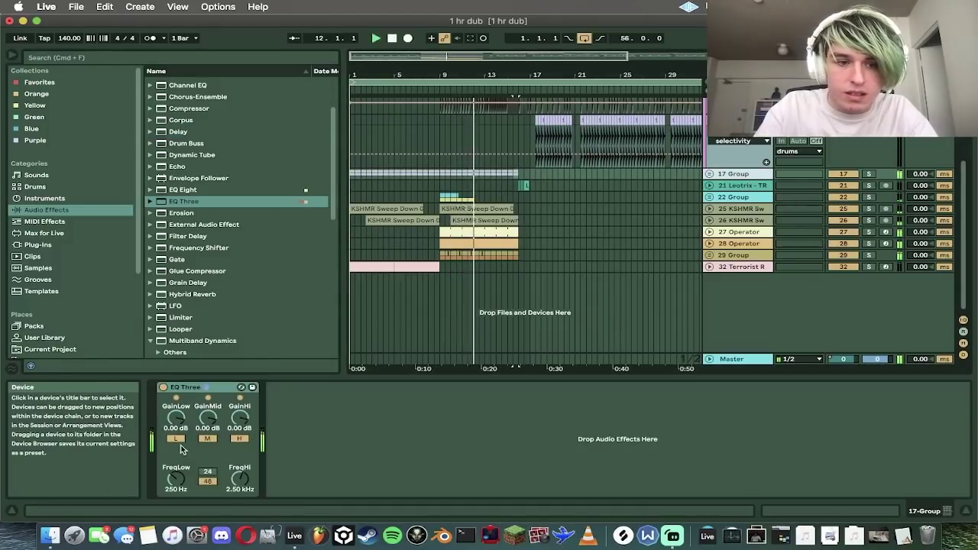
click(179, 441)
click(239, 439)
Step: Automate the EQ Three's FreqHi on 17 Group to rise from about 671 Hz at bar 9 to 18.0 kHz at bar 16
drag(240, 479, 240, 478)
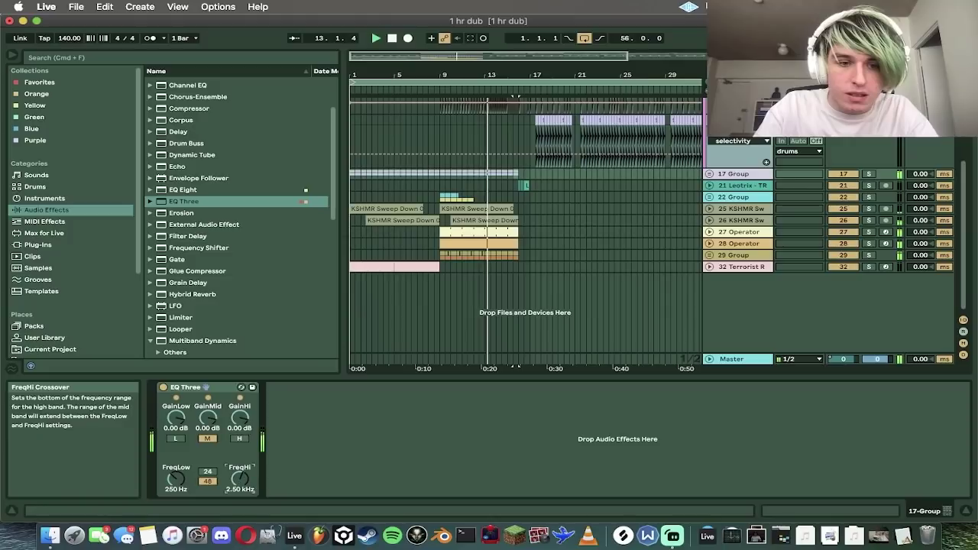
right_click(242, 481)
click(278, 433)
click(439, 204)
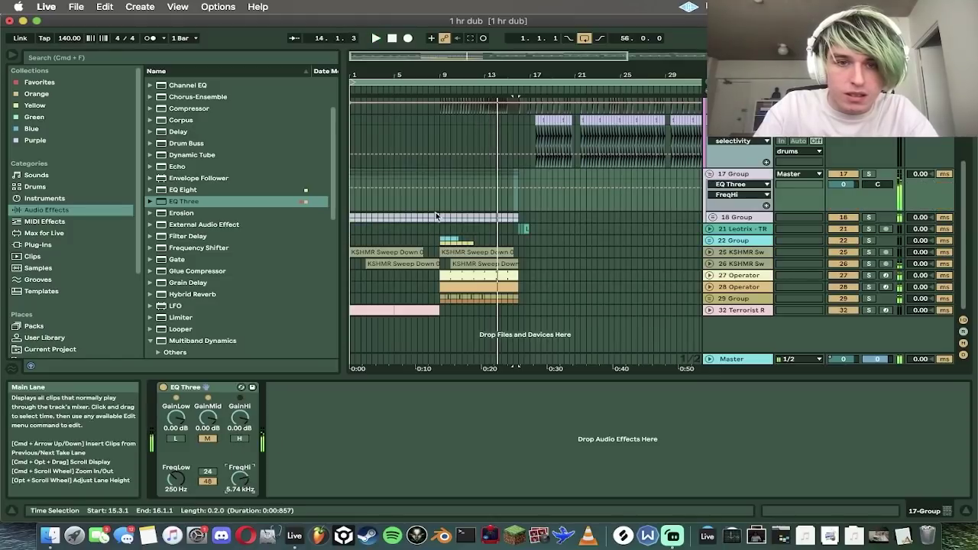
drag(439, 204, 518, 181)
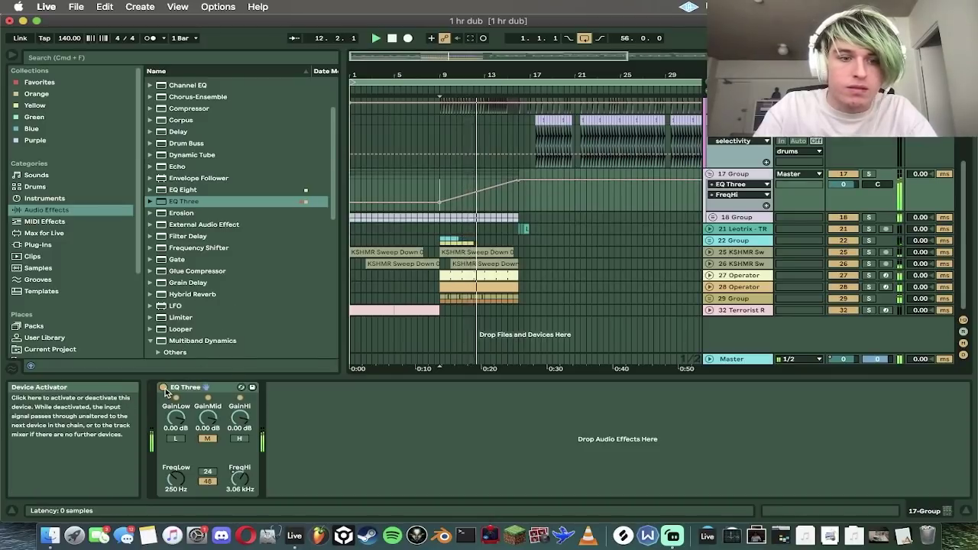
Step: Automate the 17 Group's EQ Three to be on only between bars 9 and 16
right_click(165, 390)
click(195, 394)
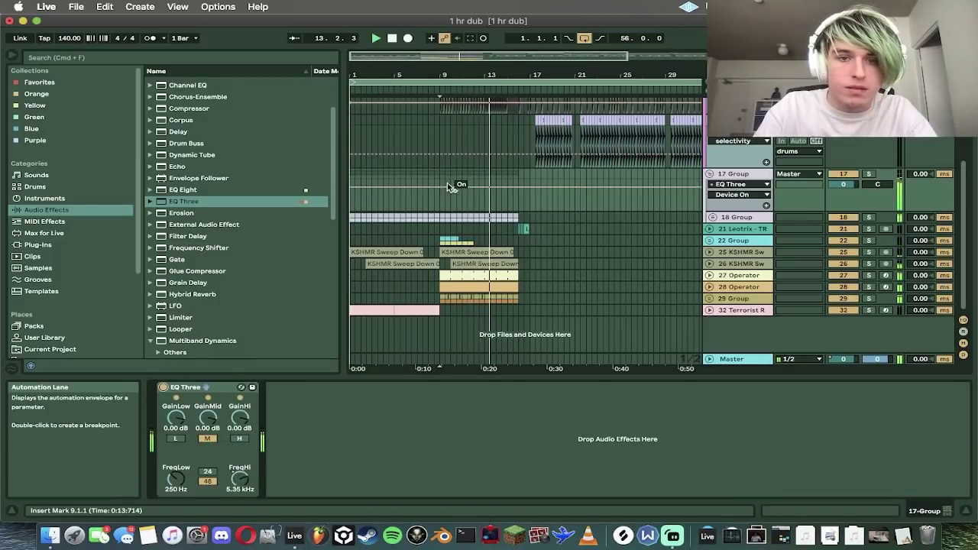
drag(439, 186, 440, 196)
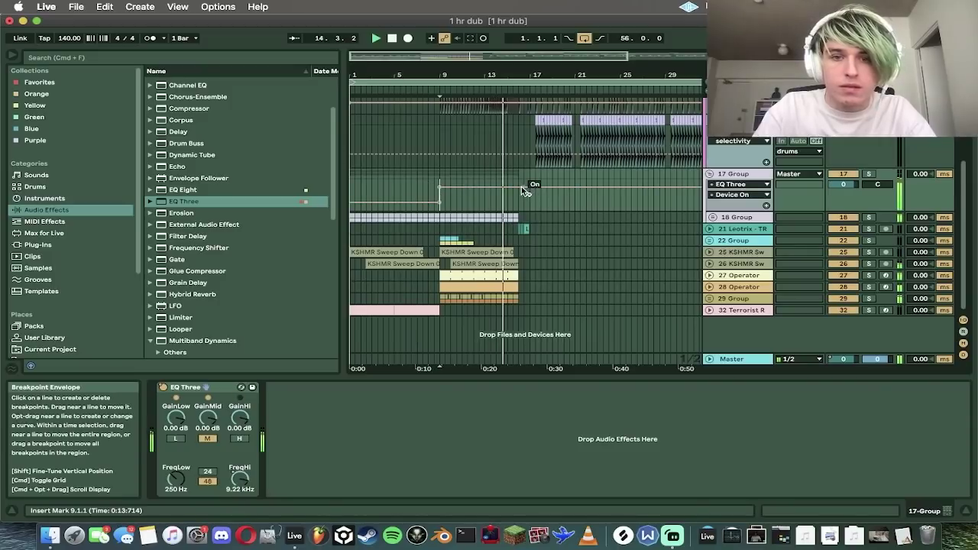
drag(523, 186, 518, 202)
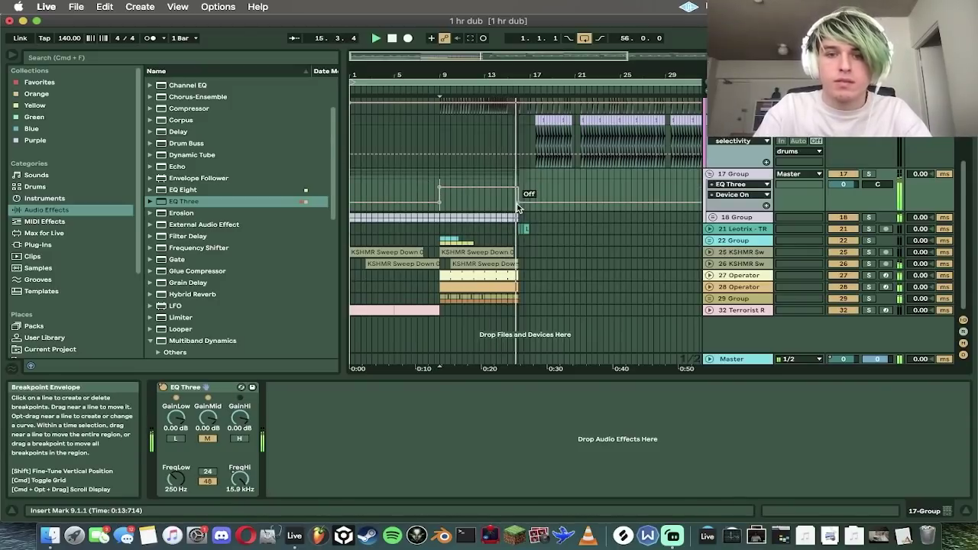
click(710, 174)
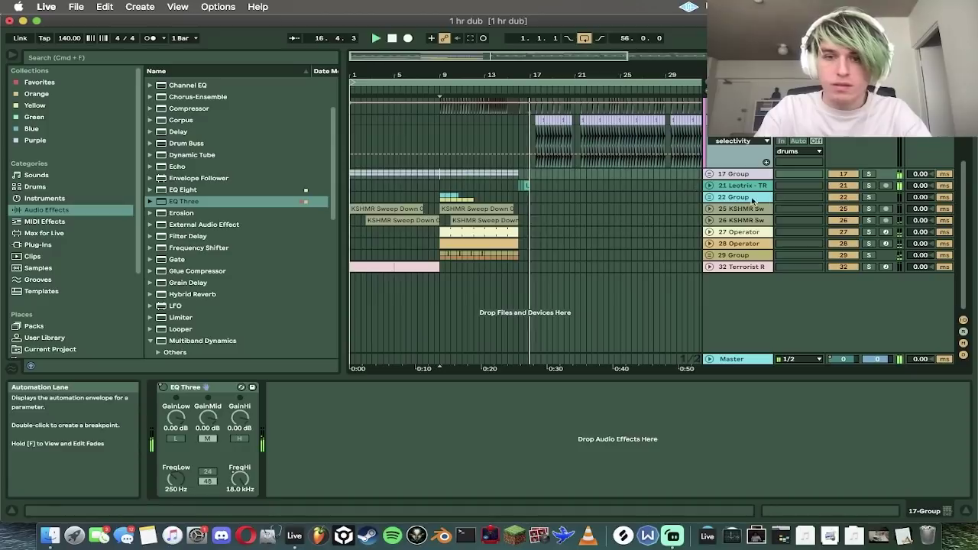
Step: Automate the 17 Group's Speaker On parameter to switch the track off at bar 16
right_click(833, 173)
click(871, 178)
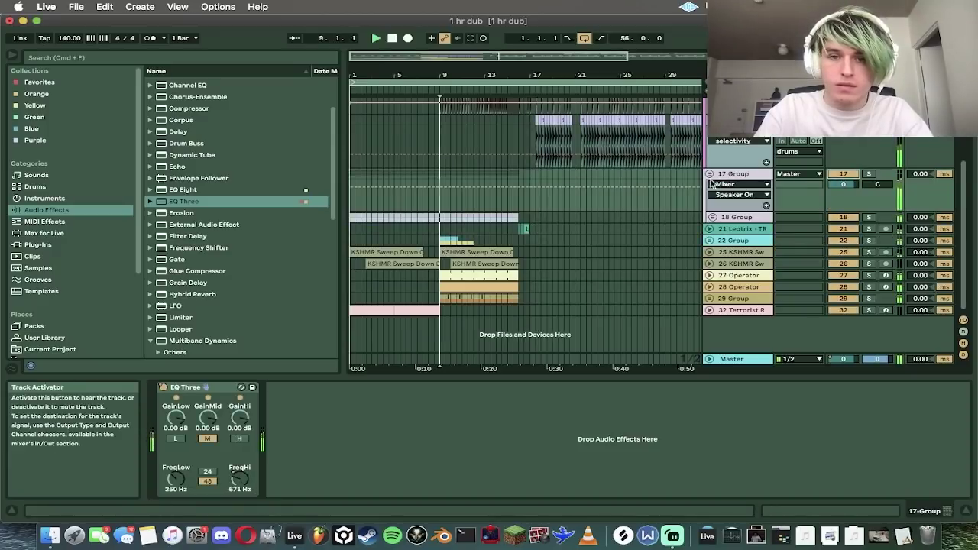
click(501, 208)
key(space)
key(space)
click(518, 188)
drag(518, 188, 518, 201)
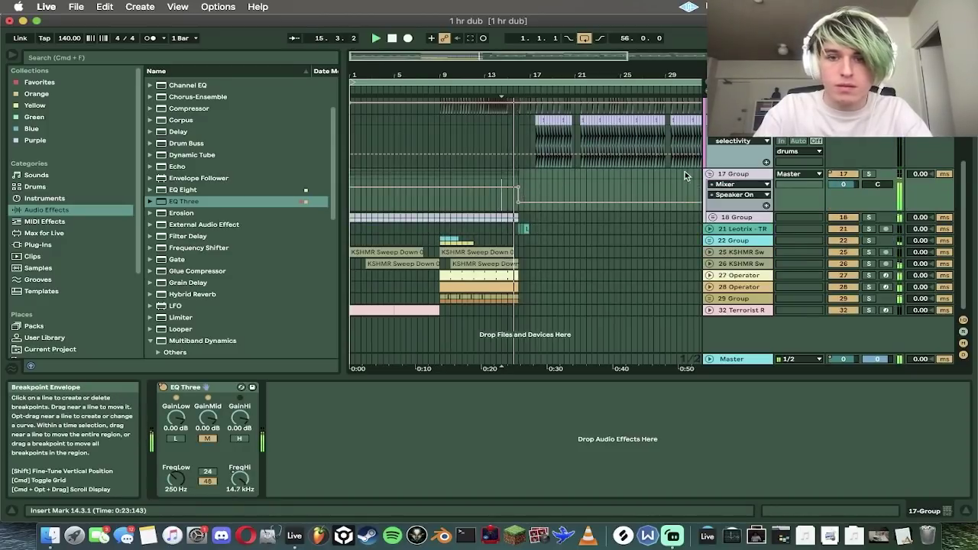
click(710, 175)
Step: Switch the 17 Group's Speaker On automation back to On at bar 49, where the copied section starts
drag(557, 73, 557, 41)
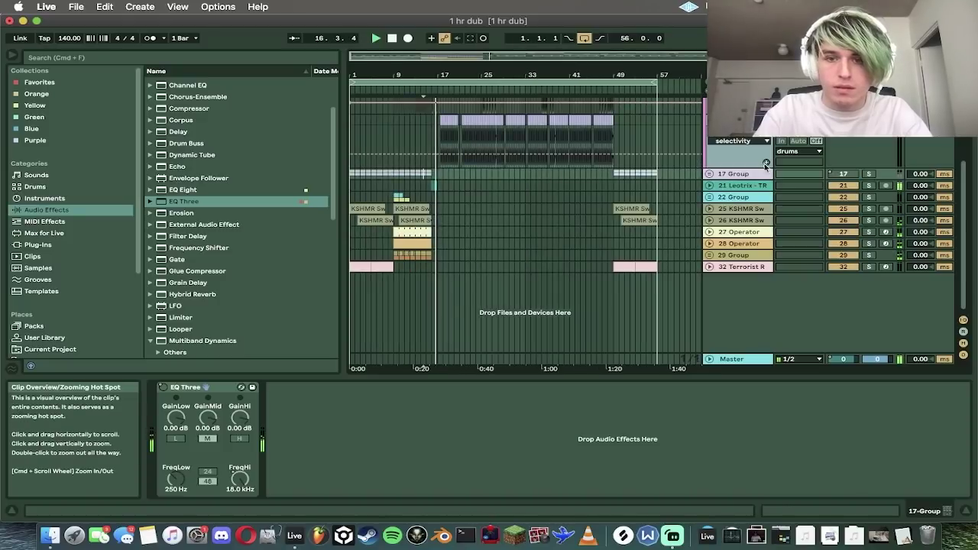
click(766, 164)
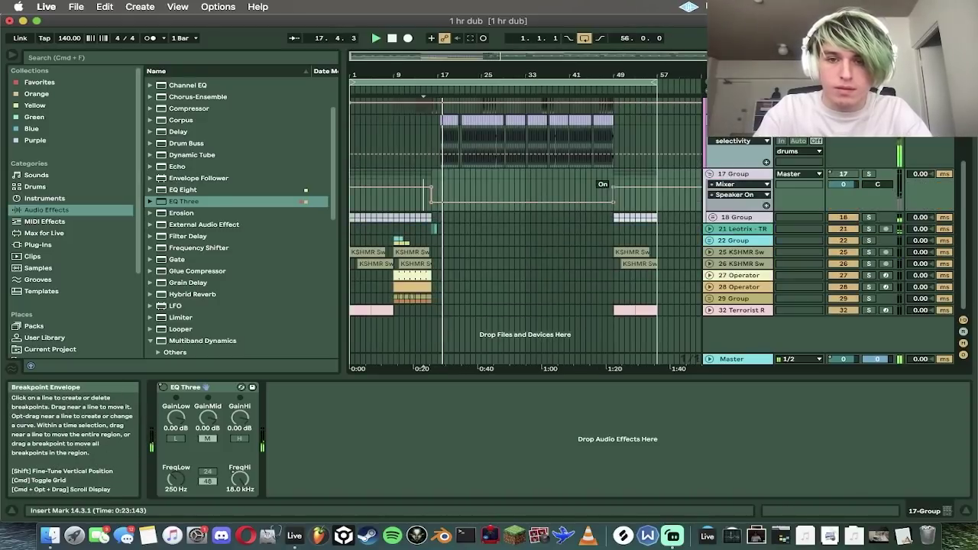
click(709, 174)
Step: Set the master Saturator's Drive to 1.00 dB and show its automation in the arrangement
right_click(850, 359)
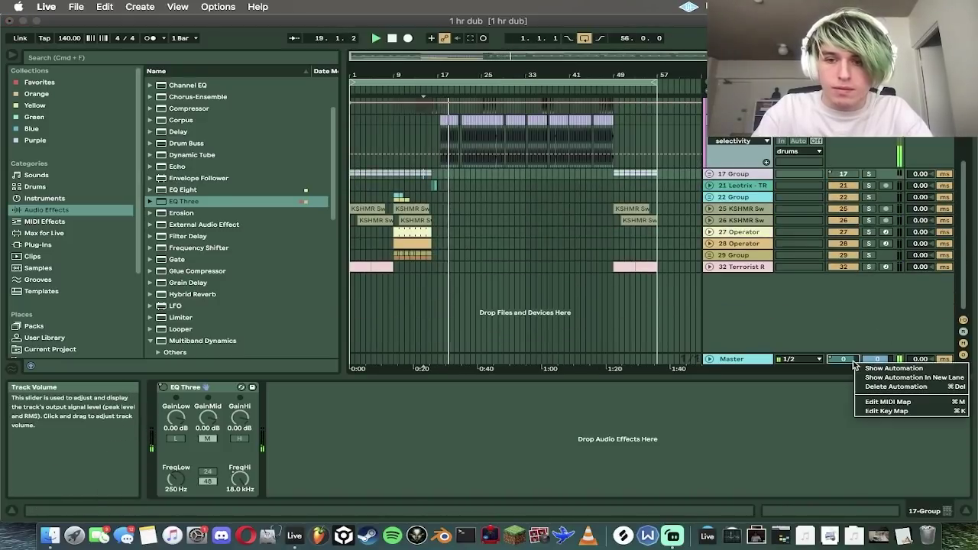
click(879, 369)
click(785, 413)
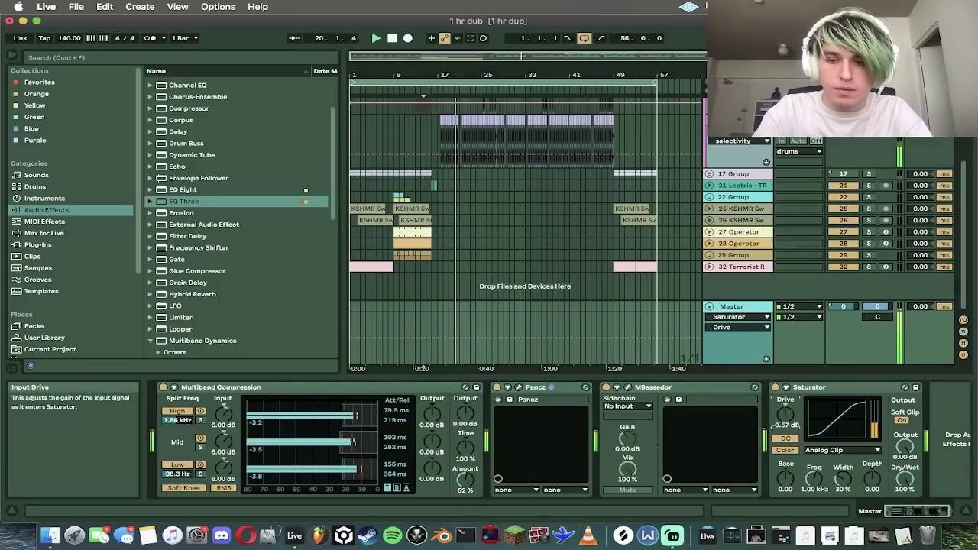
right_click(783, 412)
click(794, 415)
drag(778, 411, 778, 408)
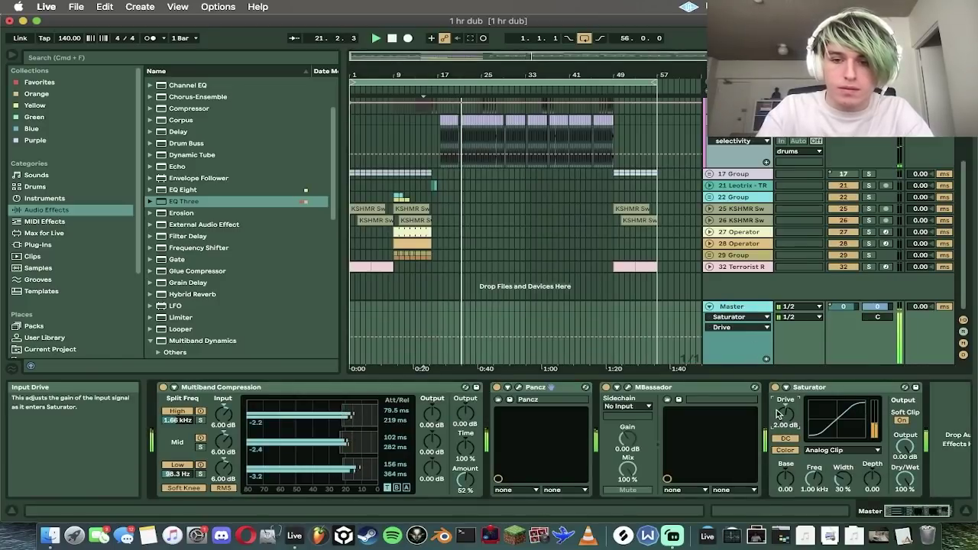
right_click(792, 413)
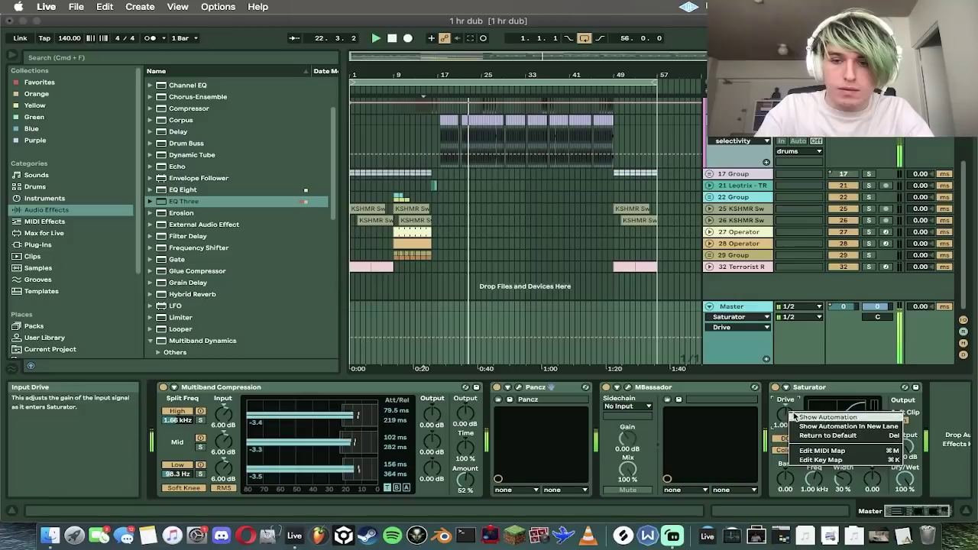
click(799, 415)
Step: Widen the grid and add a breakpoint at bar 17 to the master Saturator's Drive automation
key(super+2)
click(432, 317)
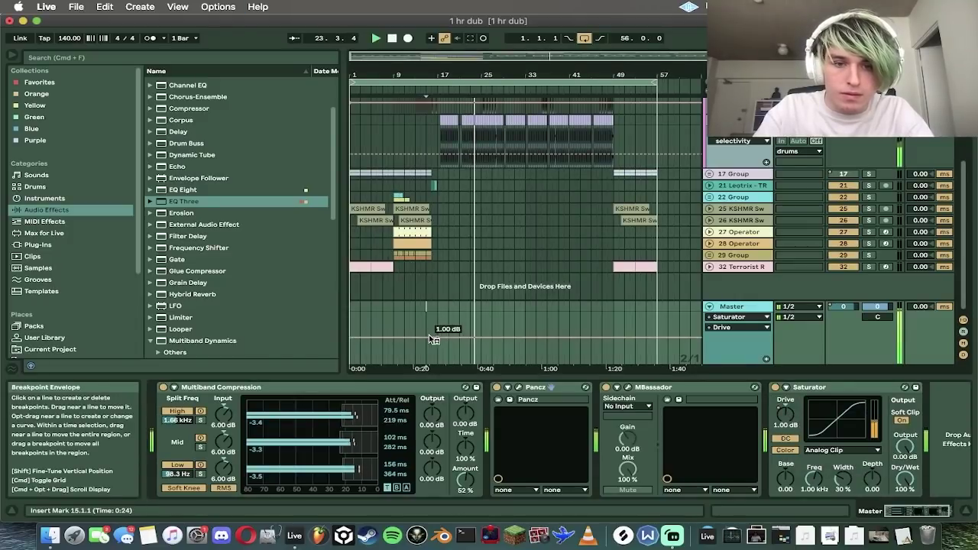
right_click(439, 342)
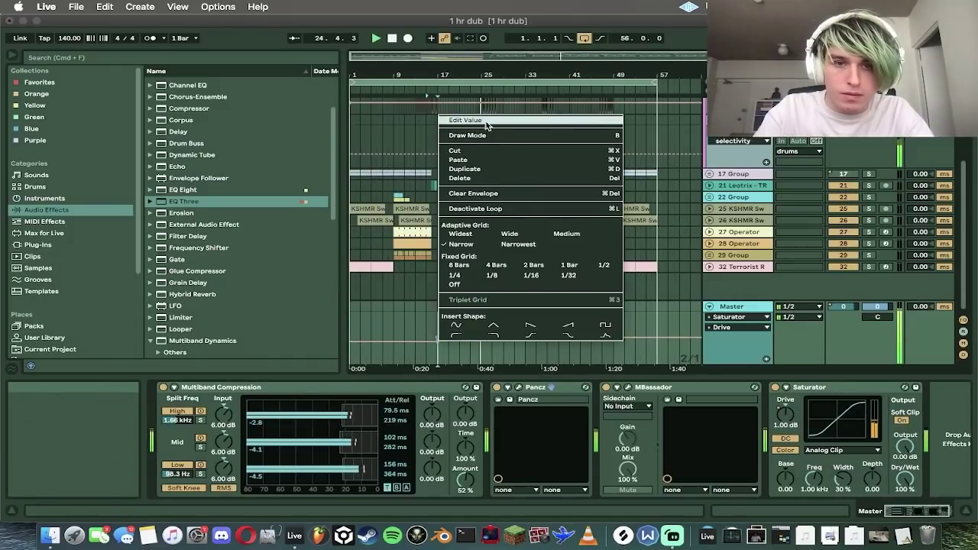
key(Escape)
Step: Play the arrangement from bar 15 and fold the master track and the drums group
click(425, 305)
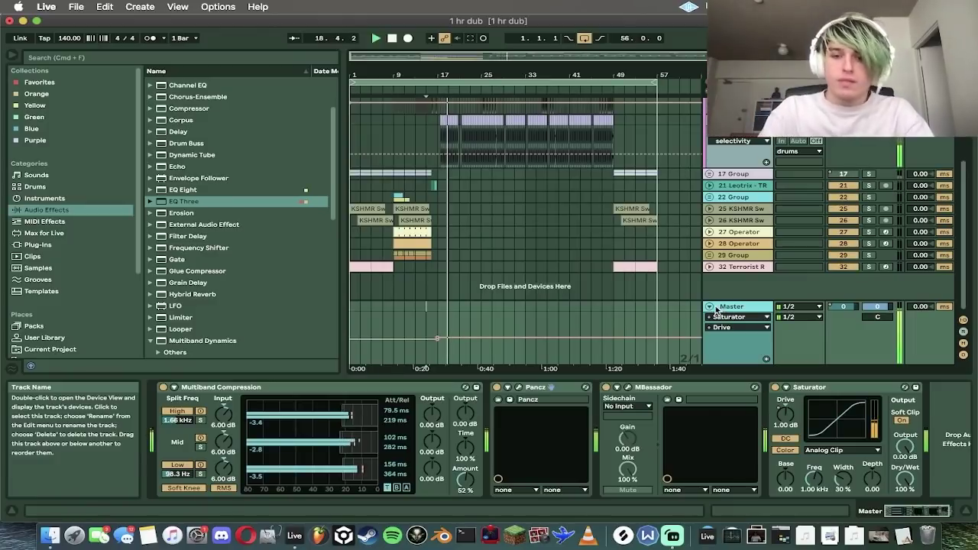
scroll(524, 323, up, 5)
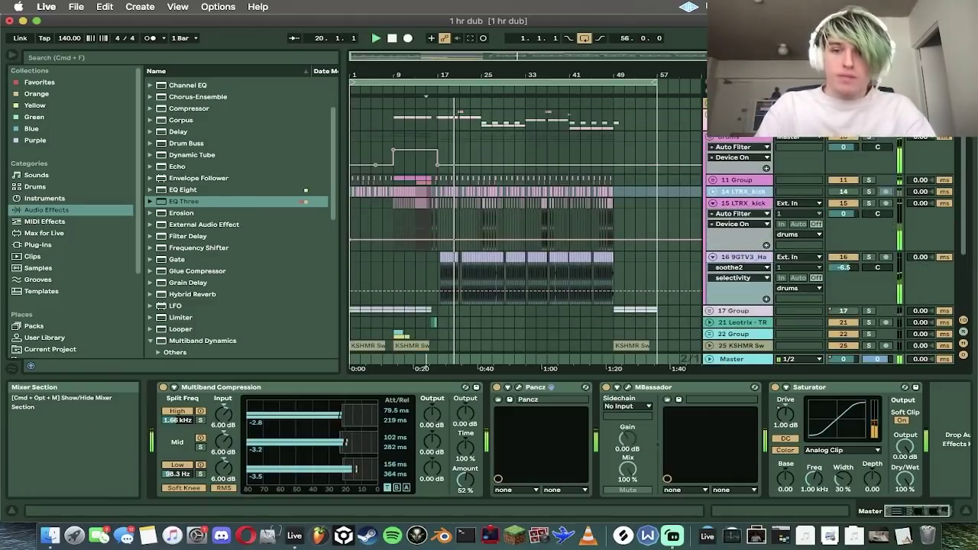
click(710, 138)
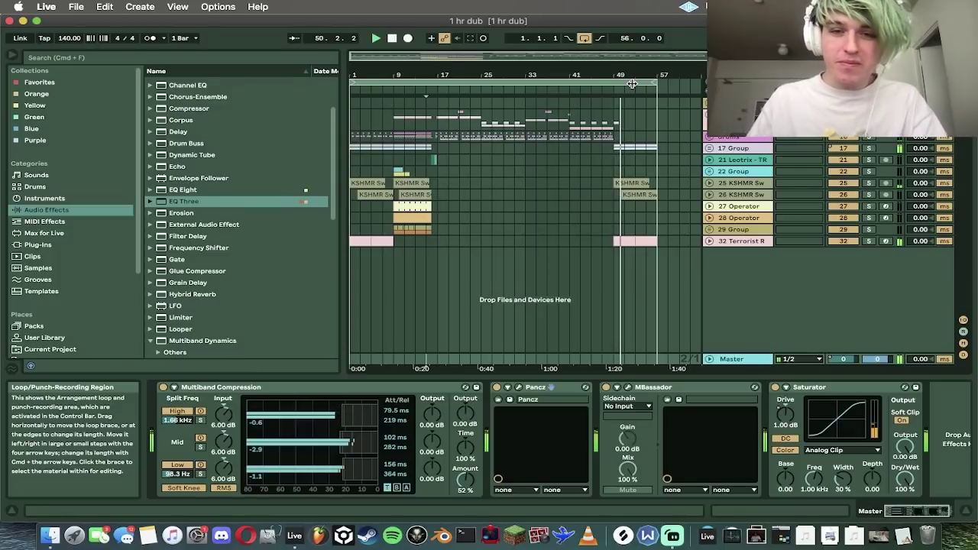
Step: Copy track 26's KSHMR Sweep Down section from bars 49 to 57 and paste it at bar 41
click(644, 196)
key(space)
click(709, 195)
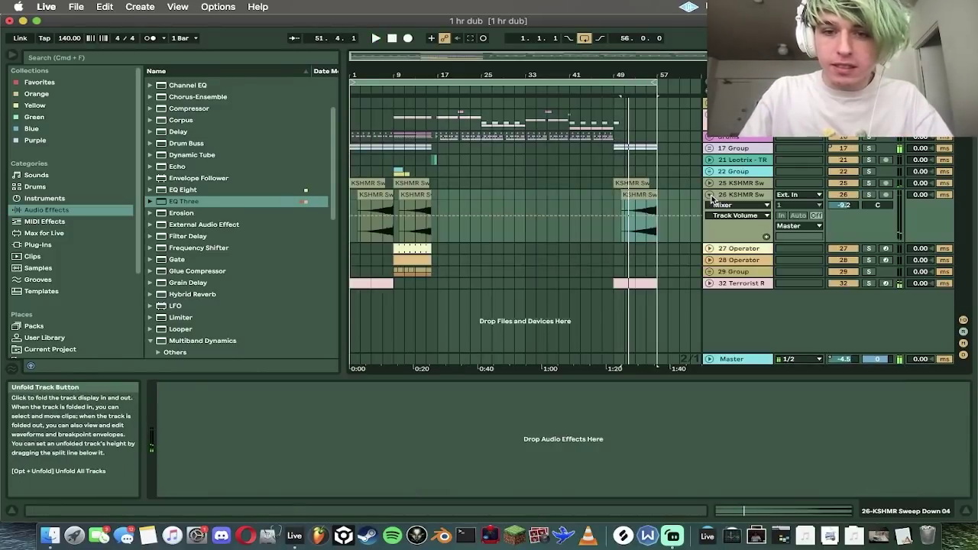
shift+click(617, 196)
key(super+c)
click(567, 195)
key(super+v)
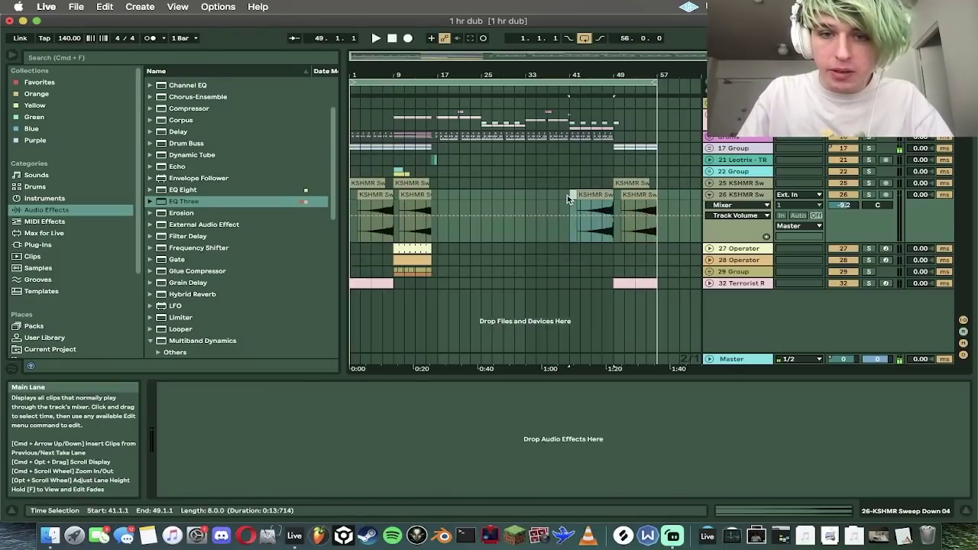
Step: Trim the start of the pasted KSHMR Sweep Down clip on track 26 to 46.2.4
click(602, 204)
key(space)
drag(577, 196, 598, 198)
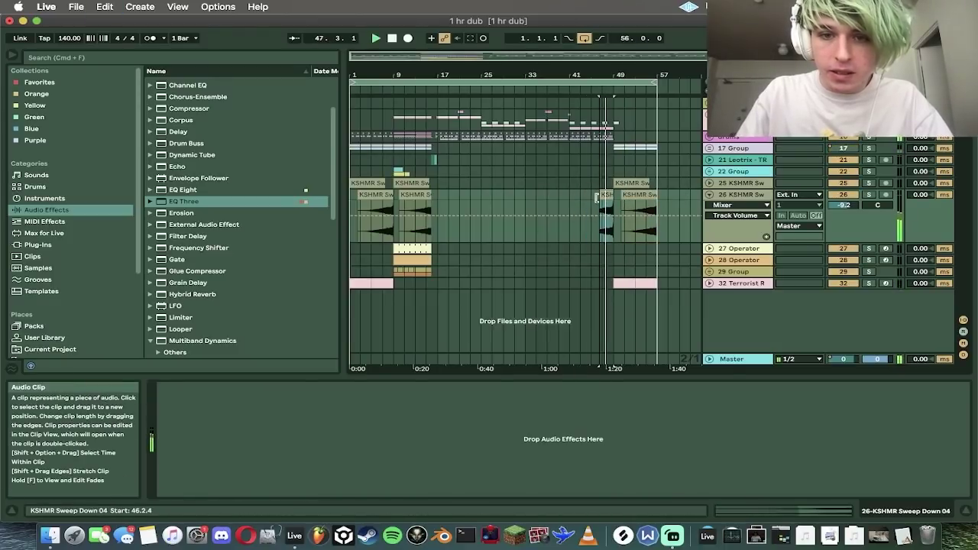
Step: Add a fade-in spanning the whole trimmed sweep clip before bar 49 on track 26
click(764, 90)
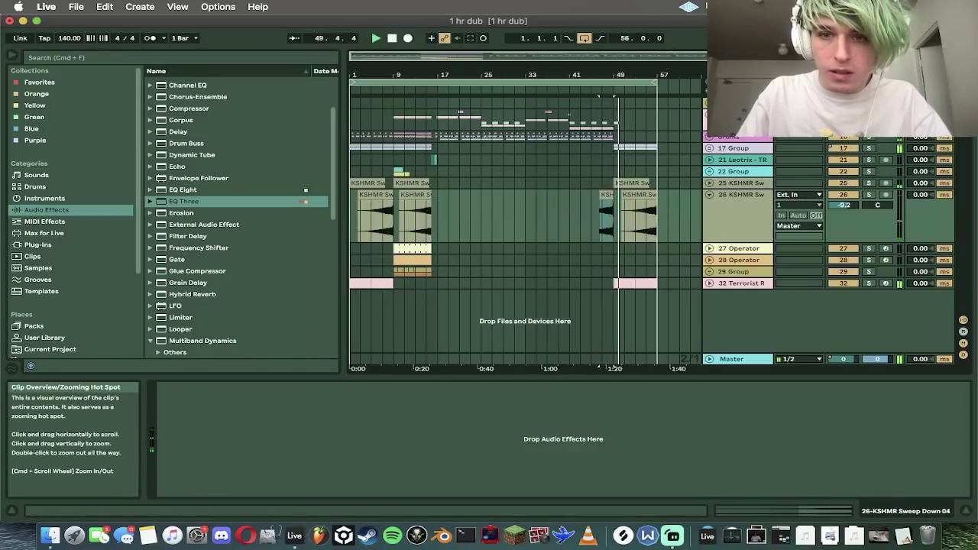
key(plus)
key(plus)
key(plus)
key(space)
drag(607, 203, 729, 204)
key(space)
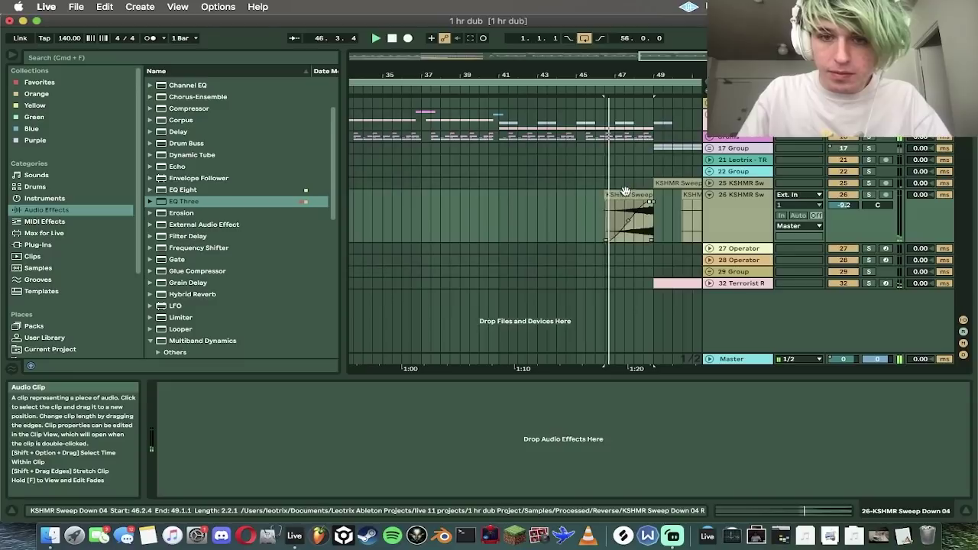
Step: Raise the gain of track 25's KSHMR Sweep Down 04 clip at bar 49 to 7.06 dB and play it
double_click(659, 185)
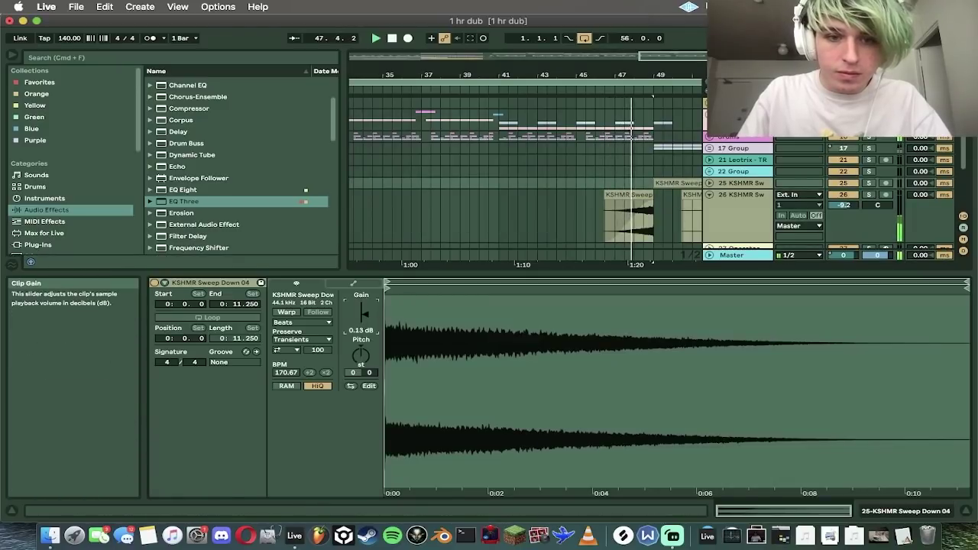
drag(363, 314, 364, 294)
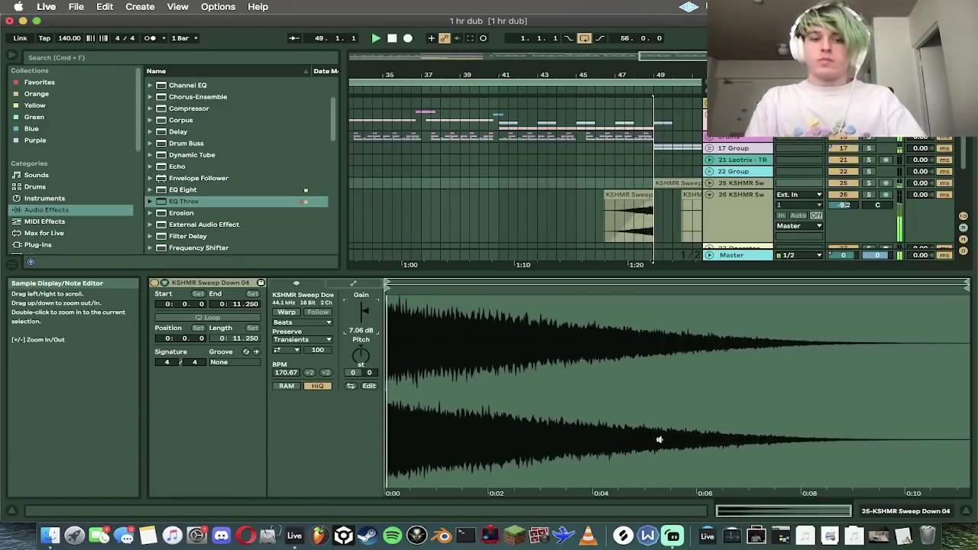
click(938, 513)
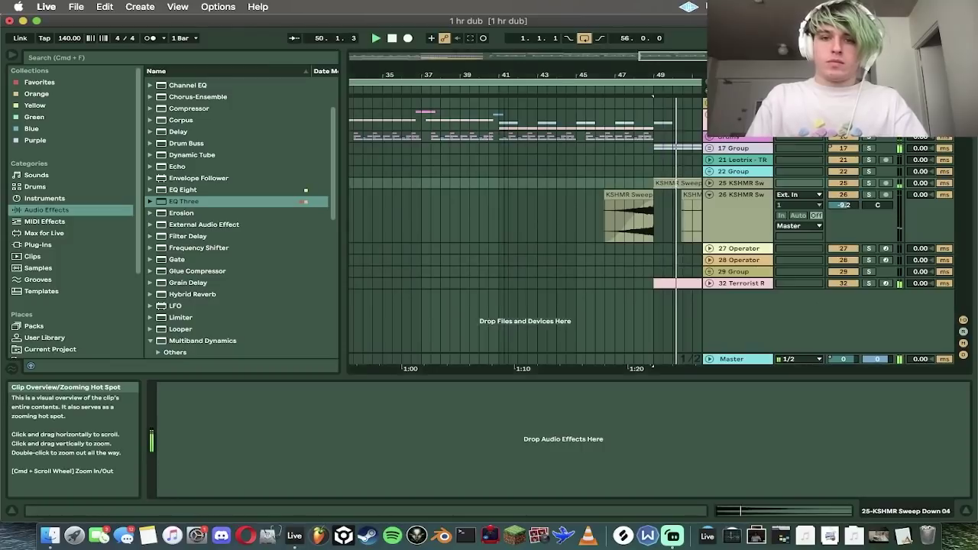
double_click(602, 59)
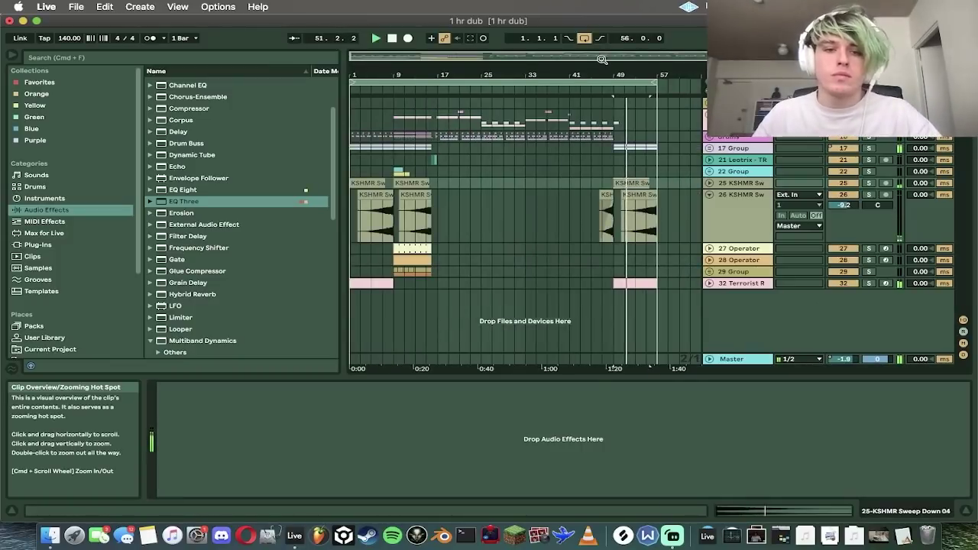
key(space)
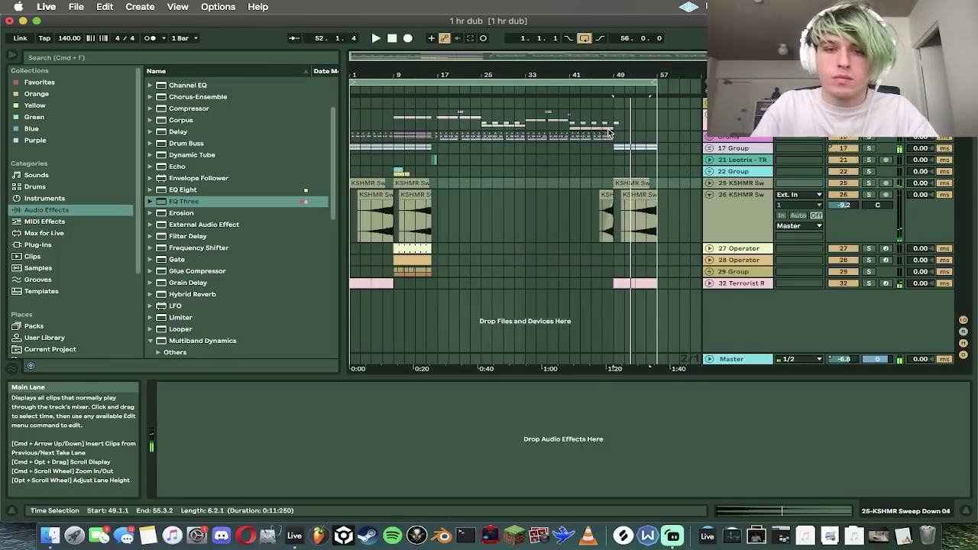
Step: Copy a single kick clip from 27.3.1 on track 15 in the drums group and paste it at 1.1.1
click(364, 138)
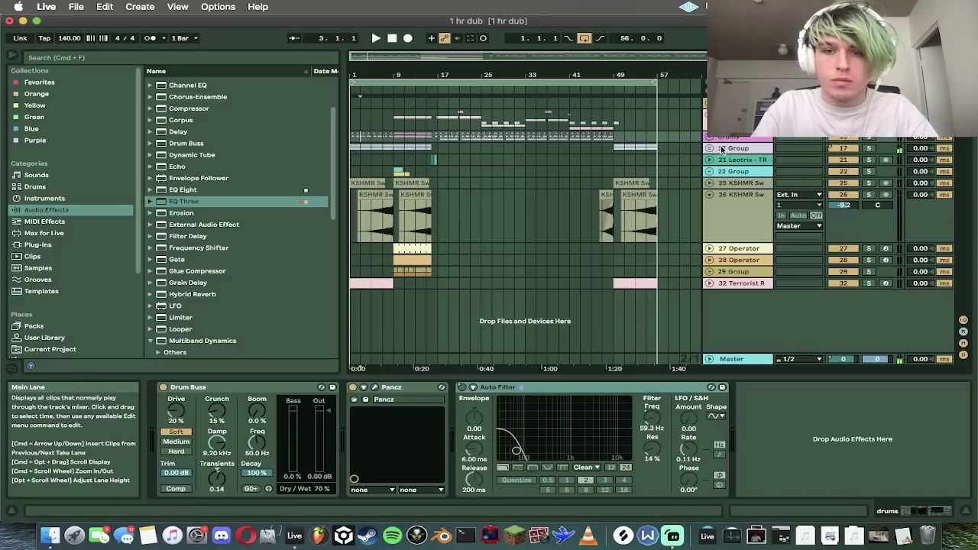
click(710, 137)
drag(464, 57, 466, 57)
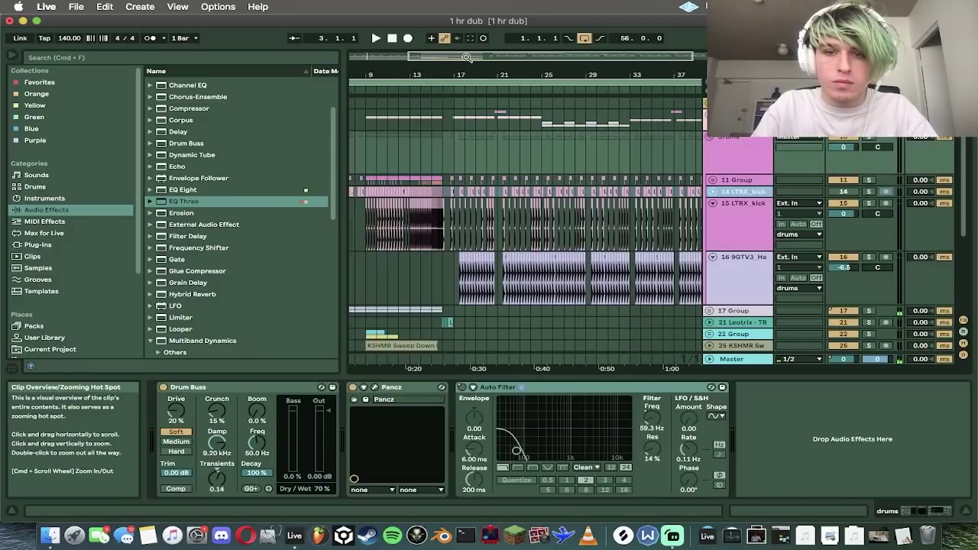
click(570, 203)
key(super+c)
scroll(534, 201, left, 3)
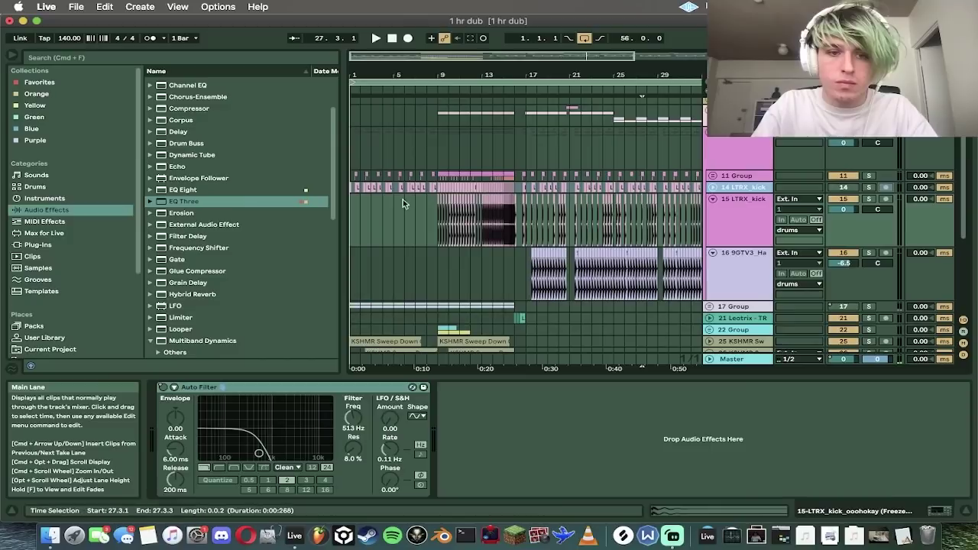
click(351, 201)
key(super+v)
key(space)
Step: Paste the same kick clip at bar 49 on track 15 and fold the drums group
scroll(426, 225, right, 6)
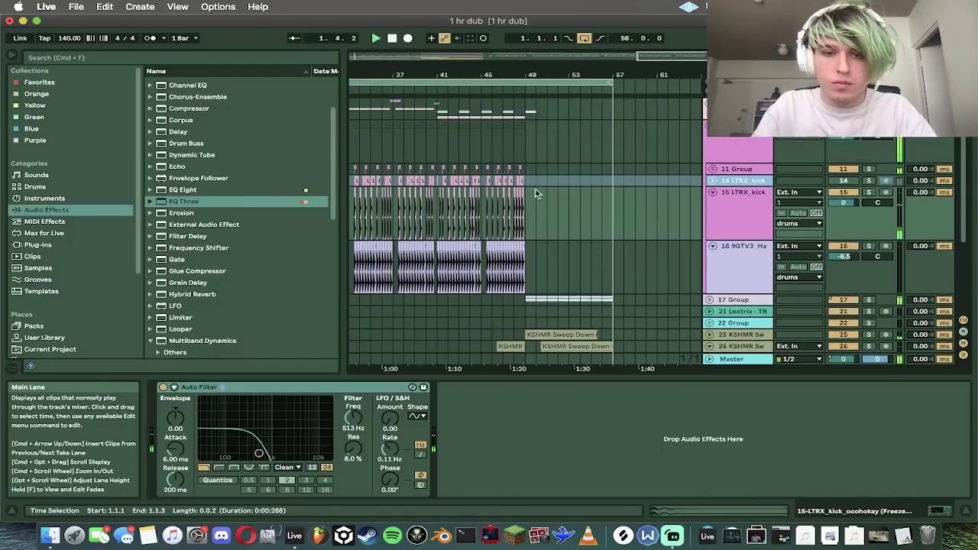
click(529, 188)
key(super+v)
click(712, 127)
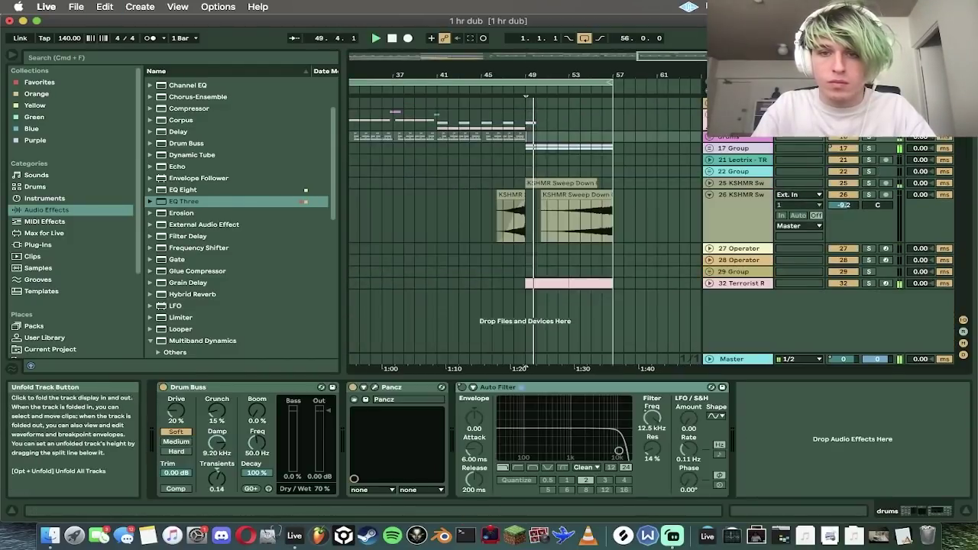
drag(650, 59, 650, 23)
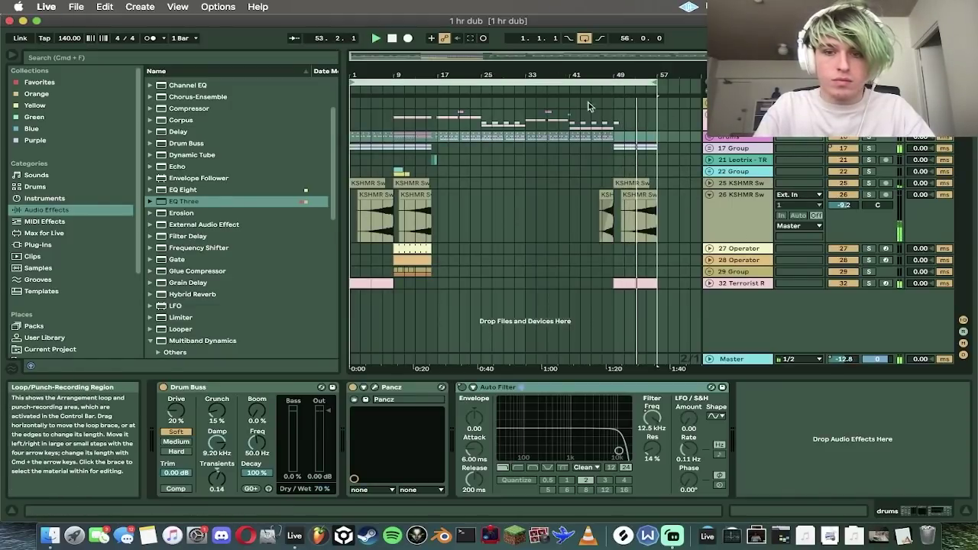
Step: Show the master track's devices, play the outro from bar 49 and fold track 26
click(760, 359)
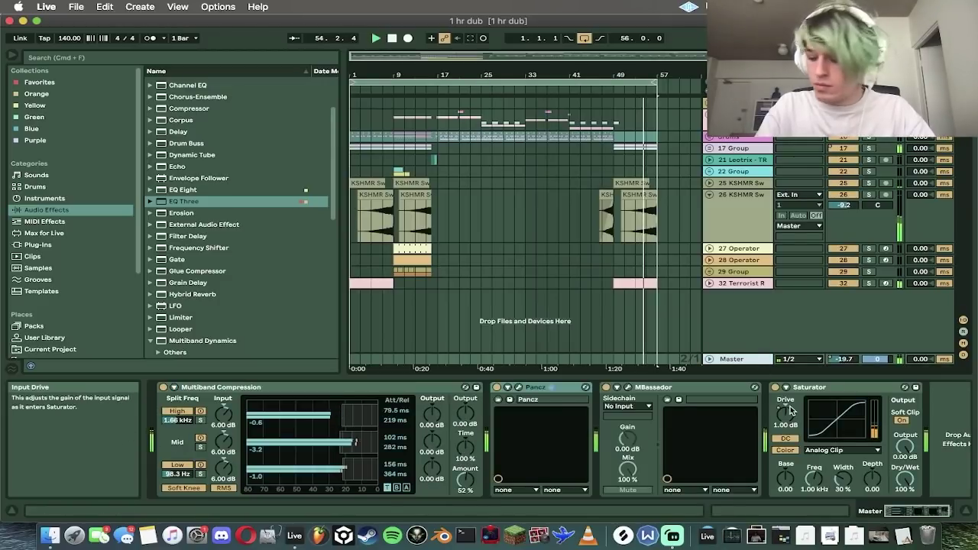
key(space)
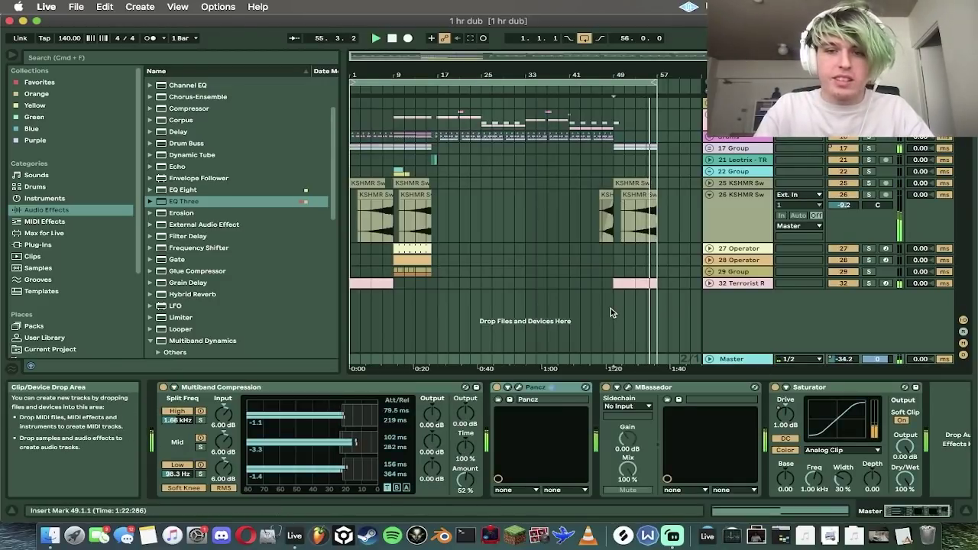
key(Down)
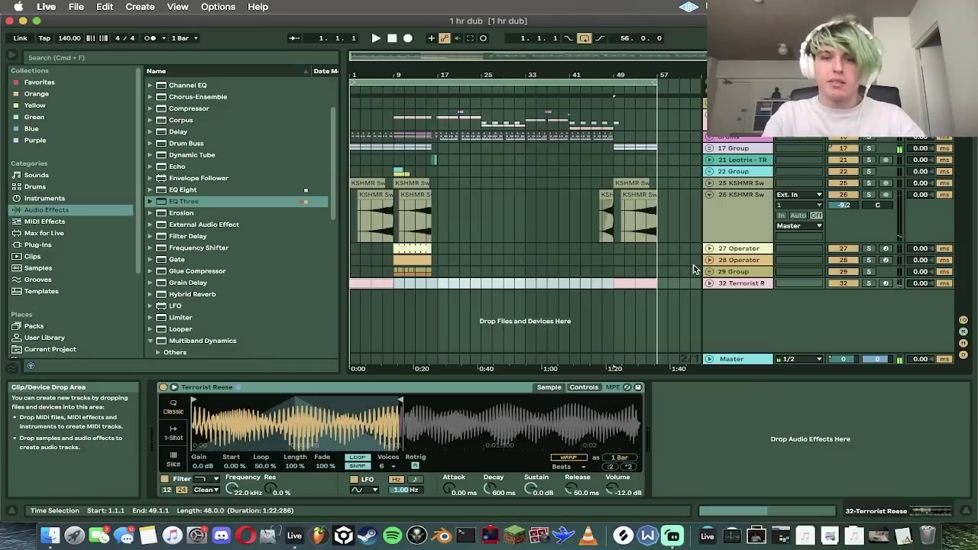
click(709, 195)
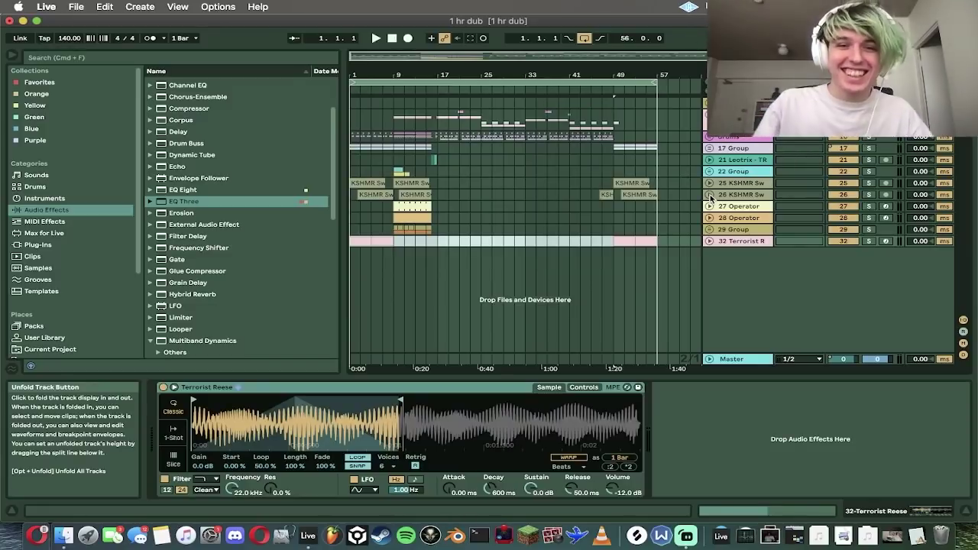
Step: Turn off the arrangement loop
click(533, 230)
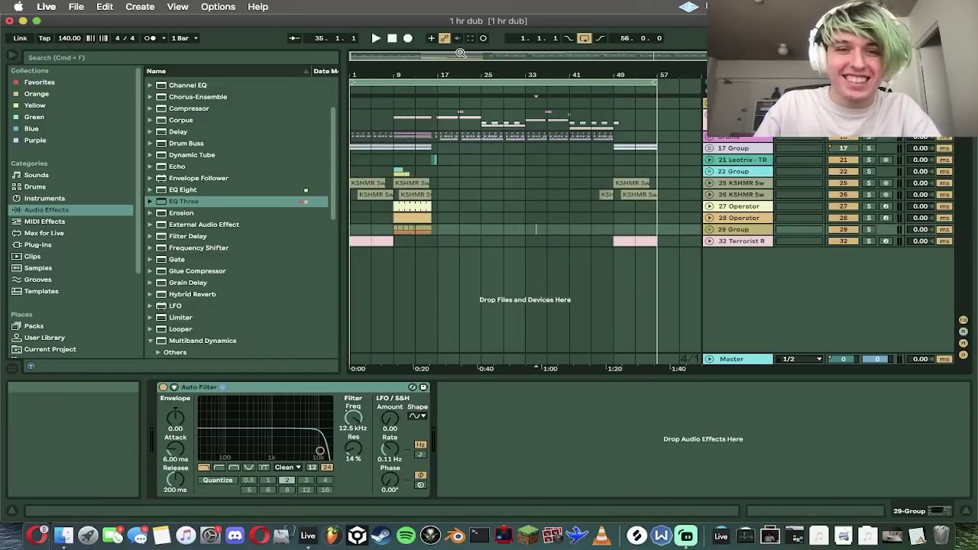
click(434, 120)
key(super+l)
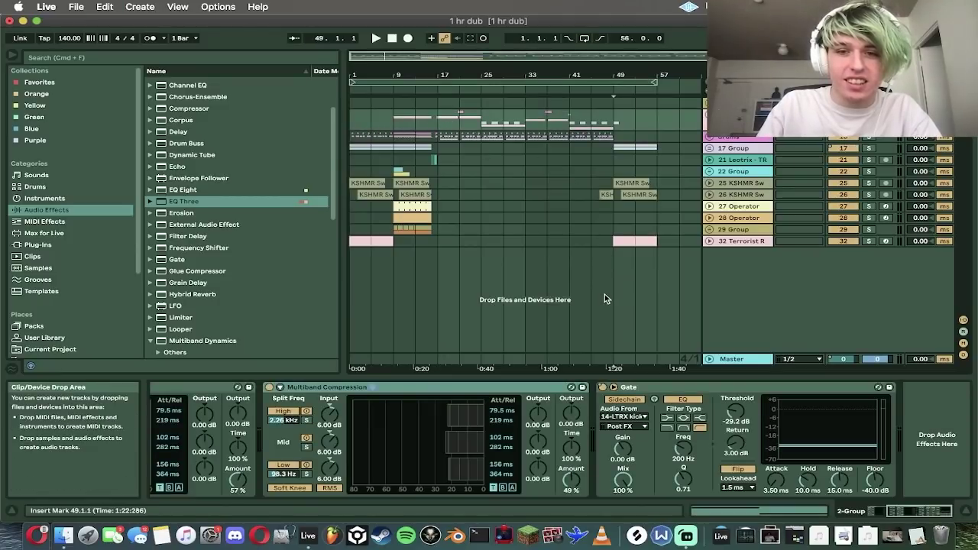
Step: Insert silence over the selected bars 49 to 57, pushing the outro section back to bar 65
click(642, 241)
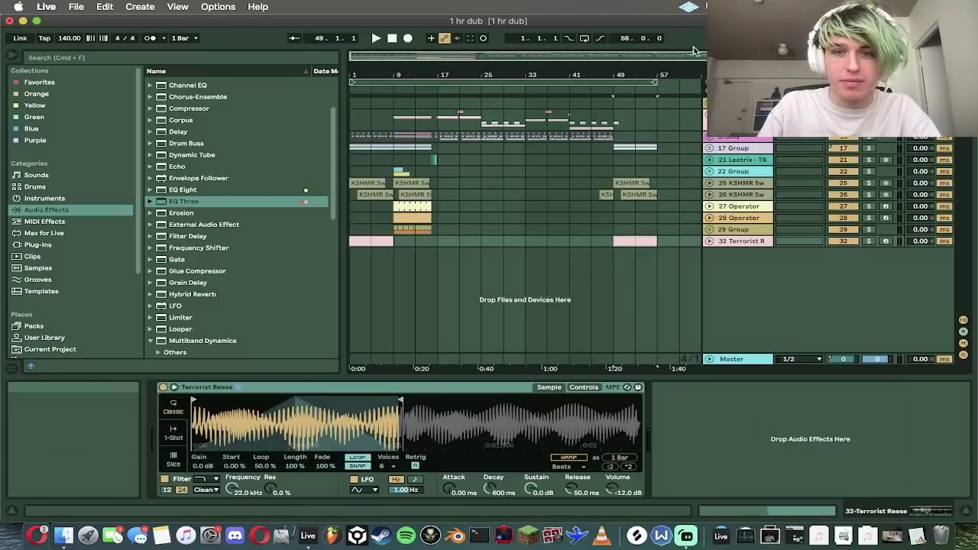
drag(696, 57, 696, 51)
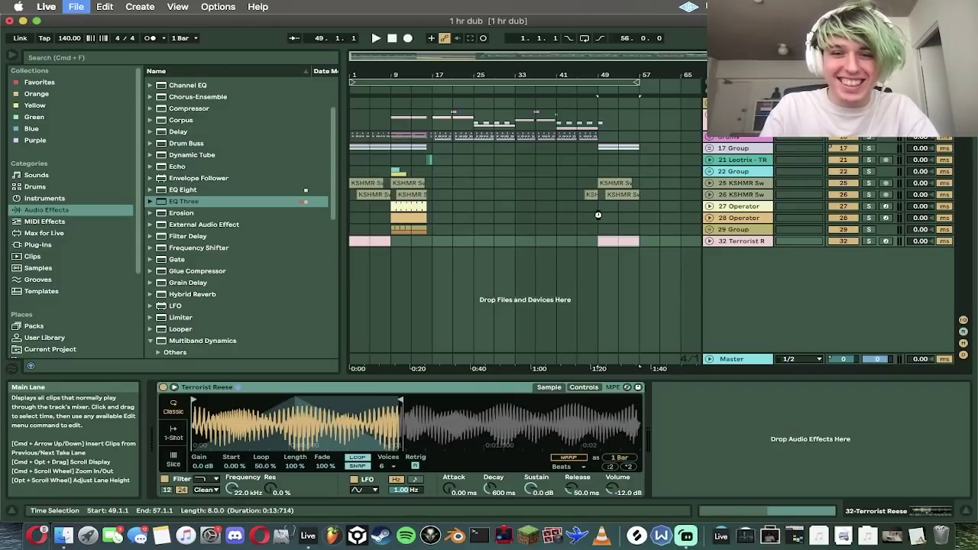
click(668, 336)
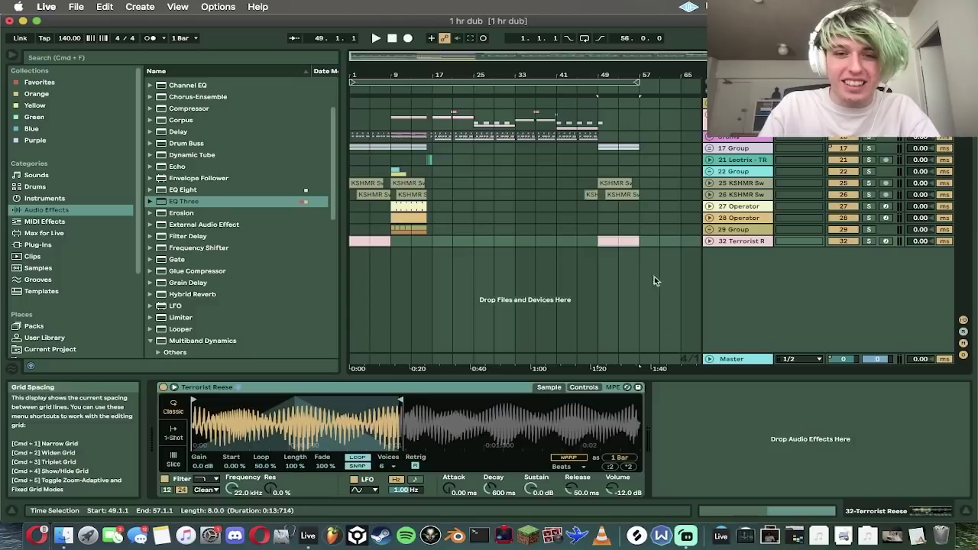
key(super+i)
key(super+i)
key(super+i)
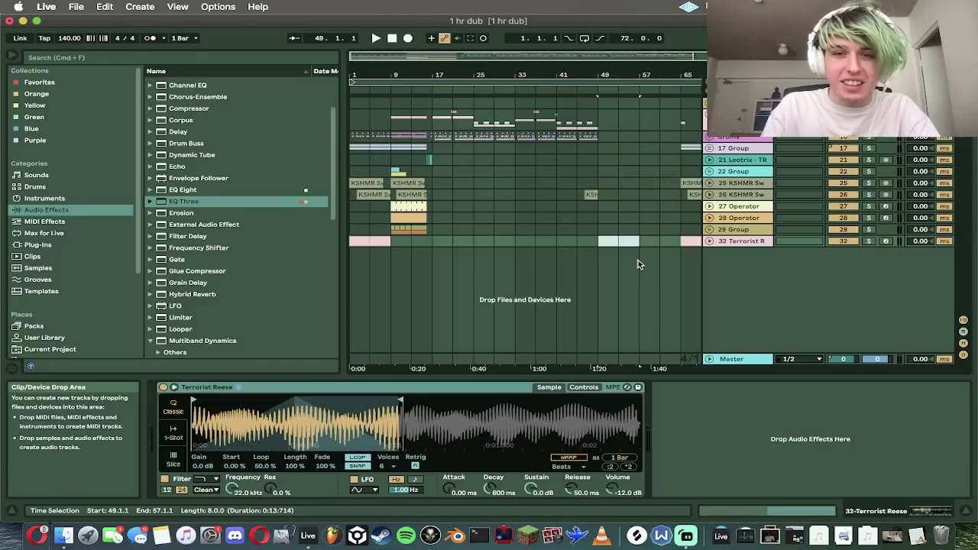
Step: Copy the section from bar 9 to bar 49 across all tracks
drag(375, 246, 600, 107)
drag(633, 59, 633, 45)
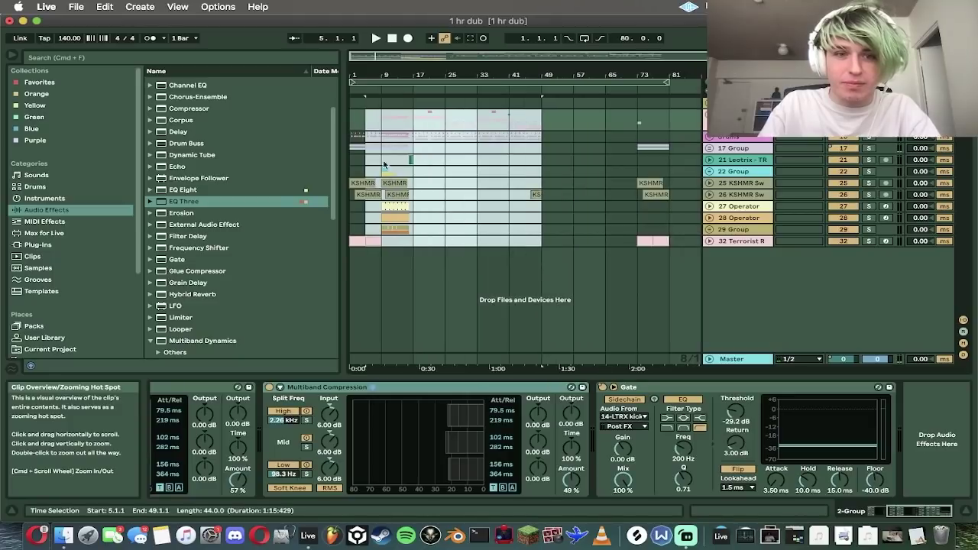
shift+click(376, 130)
shift+click(379, 125)
Step: Insert silence from bar 49 so the outro starts at bar 97, and paste the copied section at bar 49
drag(554, 124, 578, 123)
key(super+i)
key(super+i)
key(super+i)
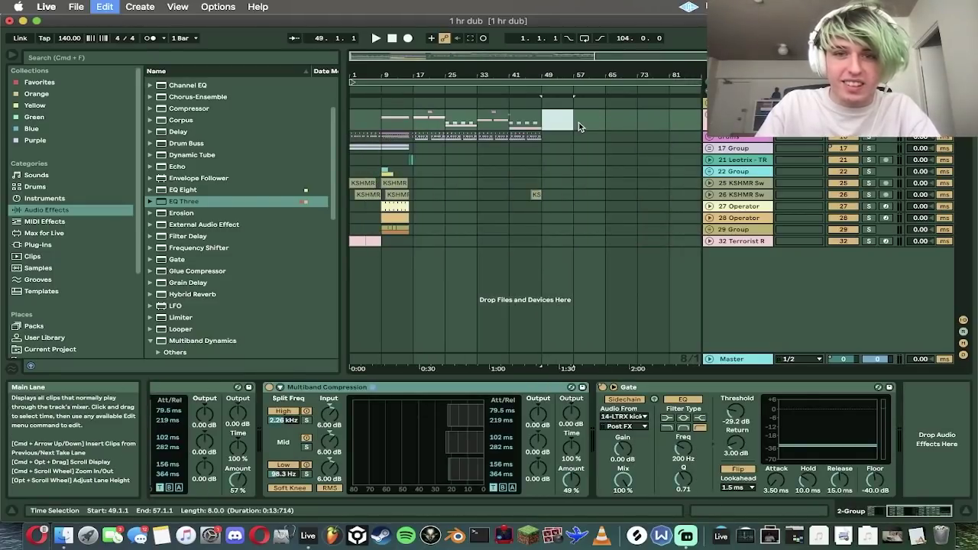
key(ctrl+v)
Step: Move the outro clips on all tracks from bar 97 to bar 89
click(638, 126)
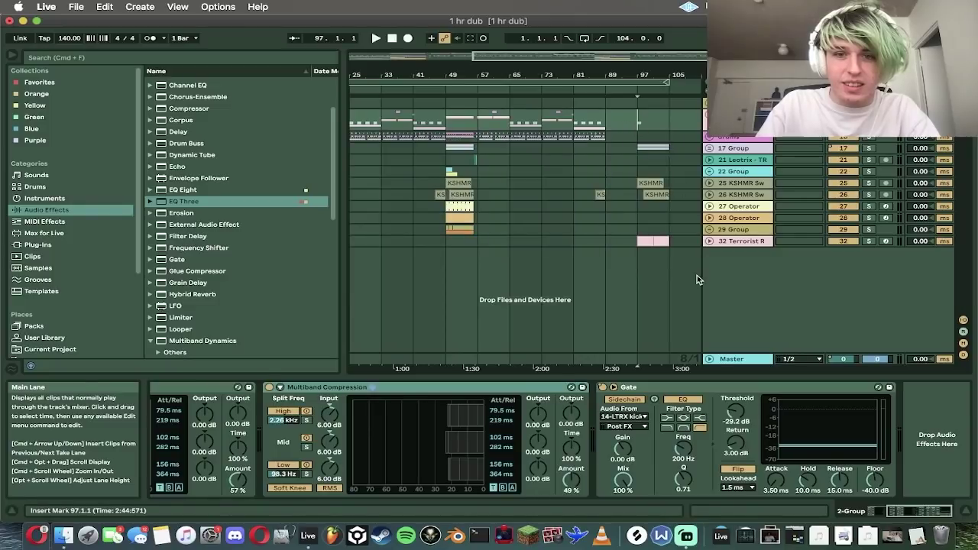
drag(696, 275, 639, 118)
key(super+x)
click(604, 118)
key(super+v)
Step: Play the pasted section briefly from bar 57
click(491, 124)
key(space)
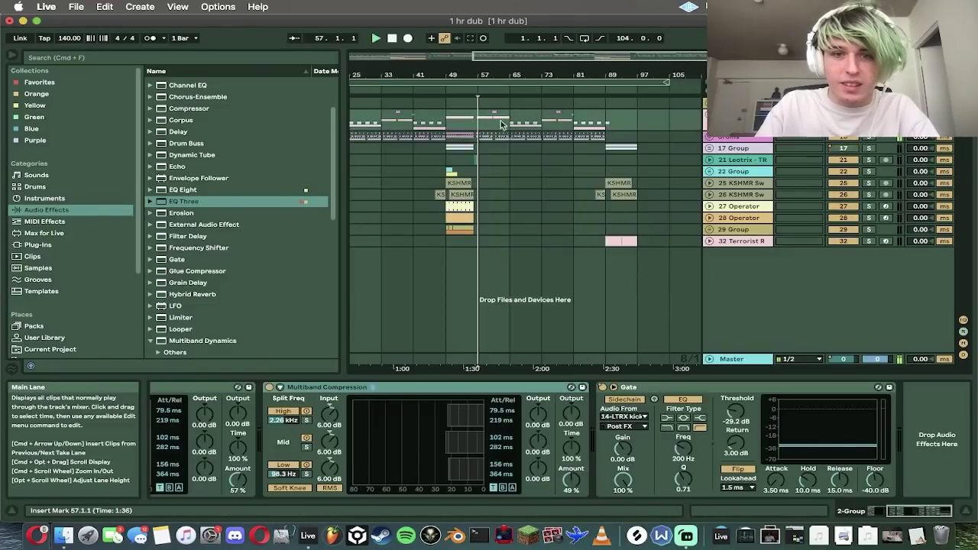
key(space)
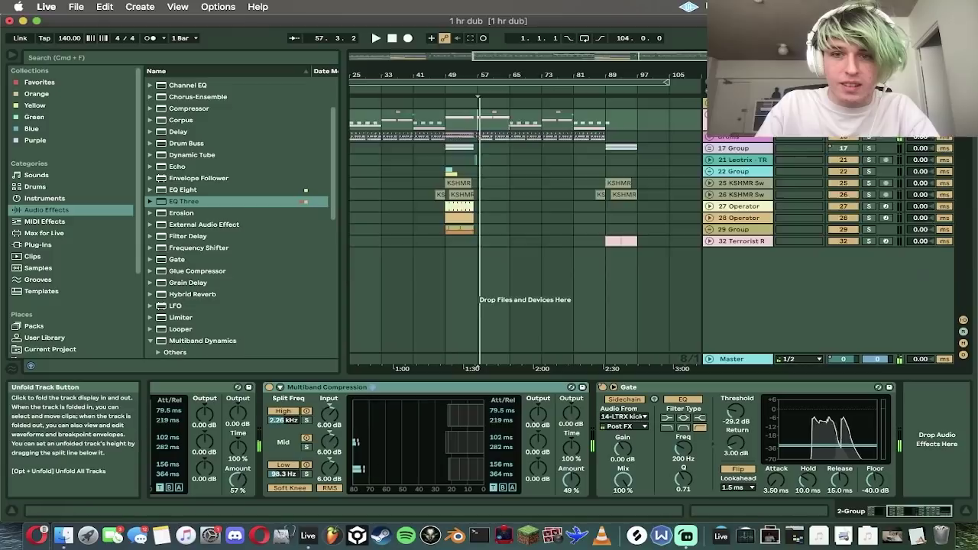
Step: Unfold group 2 and duplicate its instrument tracks 5 to 9
click(710, 114)
scroll(741, 206, down, 3)
click(748, 238)
scroll(746, 231, down, 4)
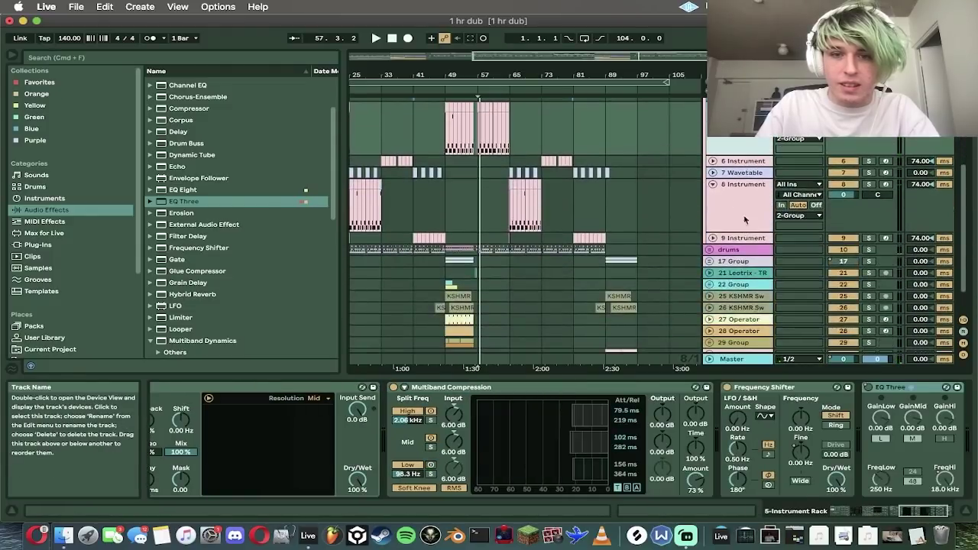
click(745, 239)
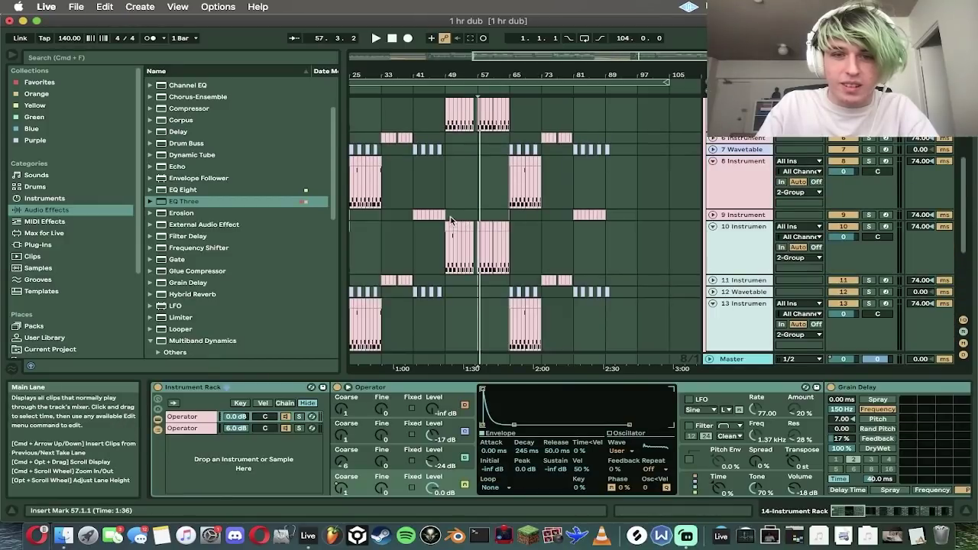
Step: Delete the clips between bars 9 and 49 on the duplicated tracks 10 to 14
scroll(459, 214, down, 3)
scroll(474, 199, left, 3)
drag(391, 174, 543, 298)
key(Delete)
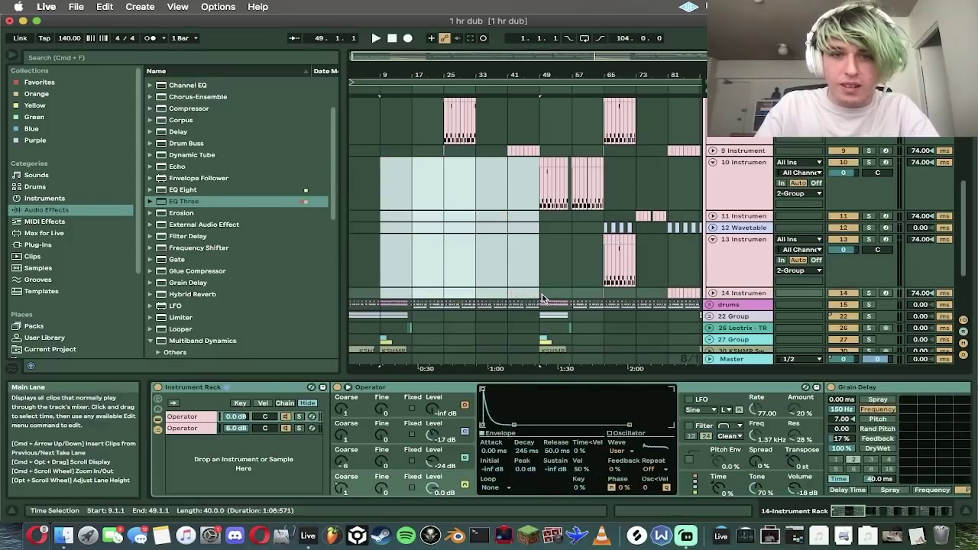
Step: Delete the clips between bars 49 and 93 on the original instrument tracks 5 to 9
scroll(520, 260, up, 5)
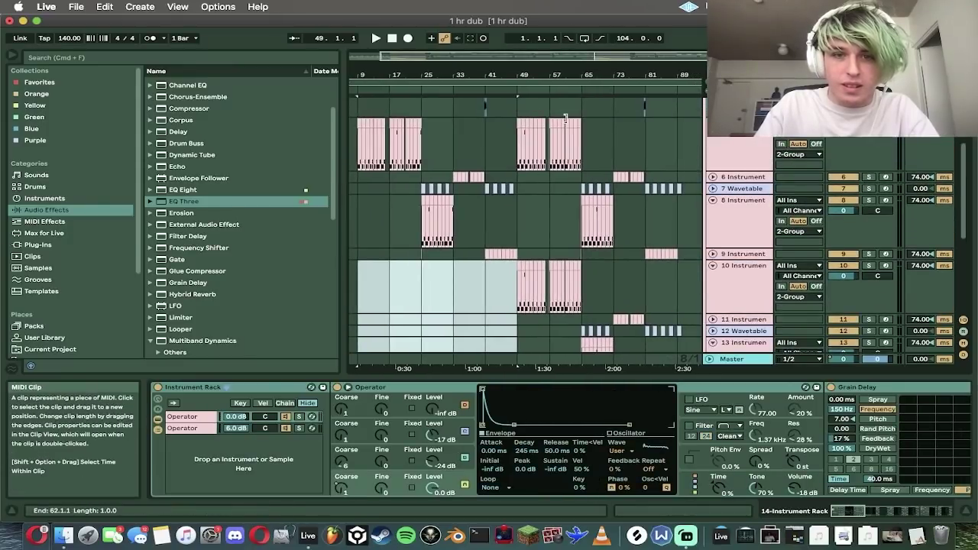
click(525, 254)
scroll(526, 250, up, 3)
scroll(526, 251, right, 2)
shift+click(642, 196)
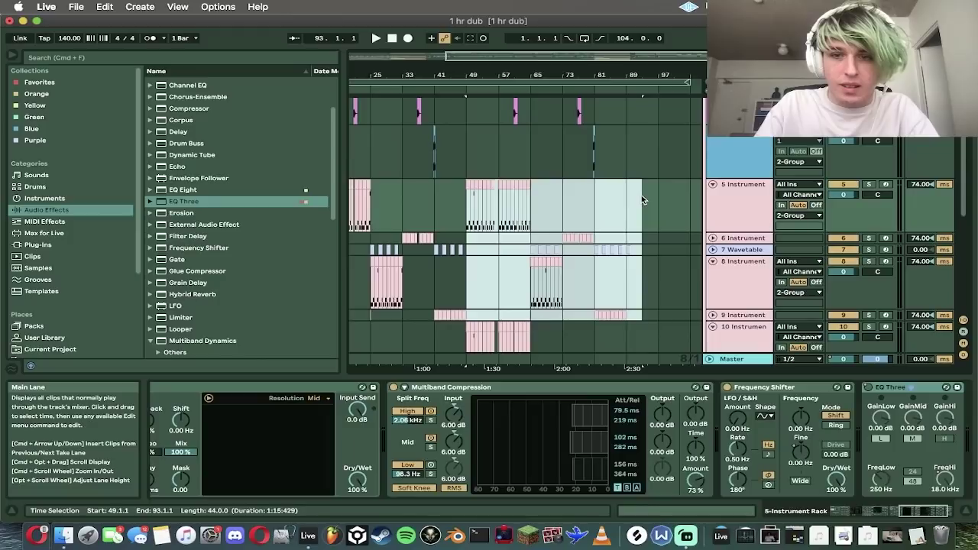
scroll(642, 196, up, 3)
scroll(641, 195, down, 10)
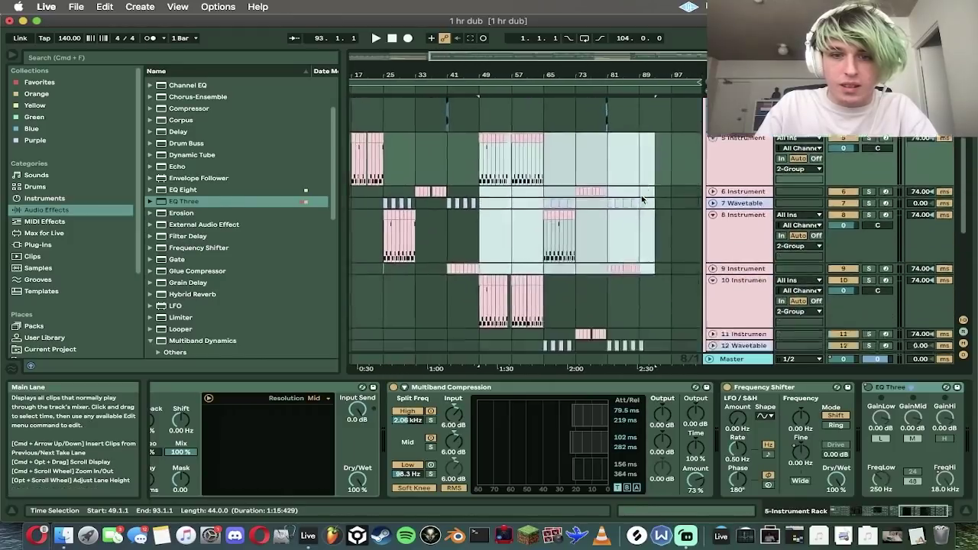
scroll(641, 194, up, 8)
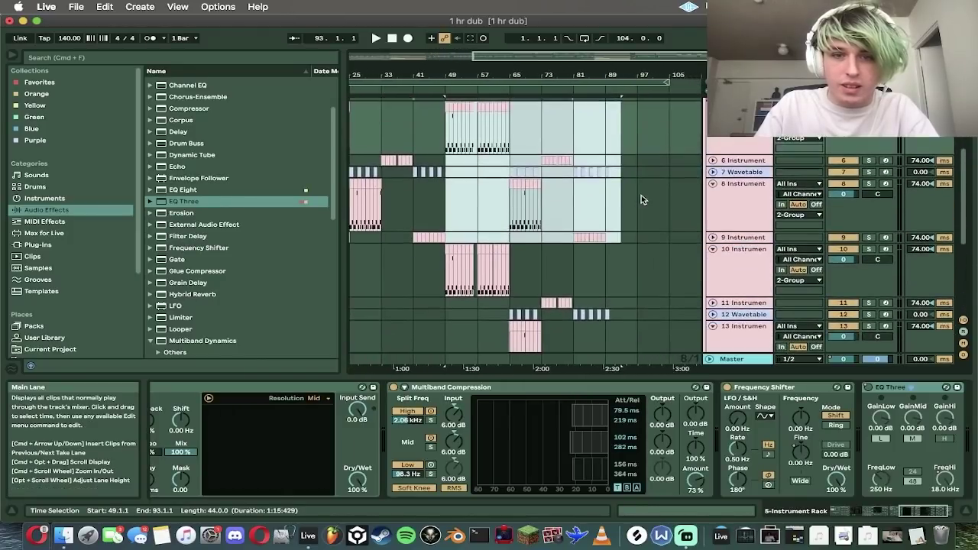
scroll(641, 194, down, 2)
scroll(641, 195, up, 2)
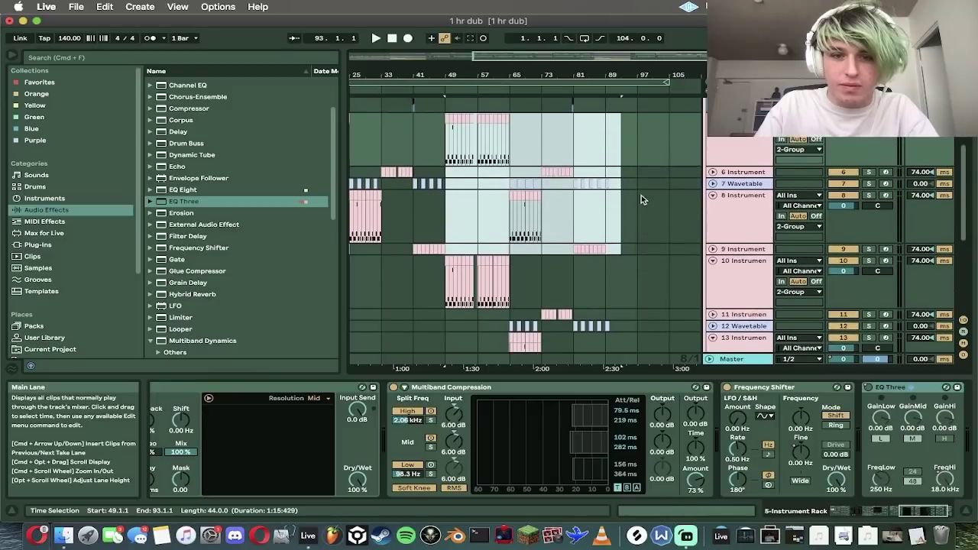
Step: Play the second drop from bar 57 and show the first Operator chain in track 10's instrument rack
click(501, 225)
scroll(505, 229, down, 5)
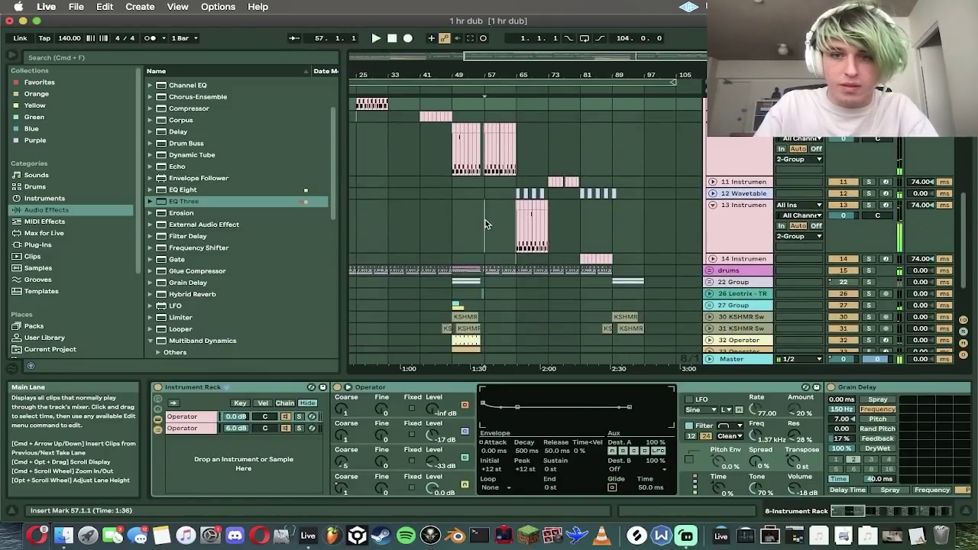
click(485, 221)
click(753, 162)
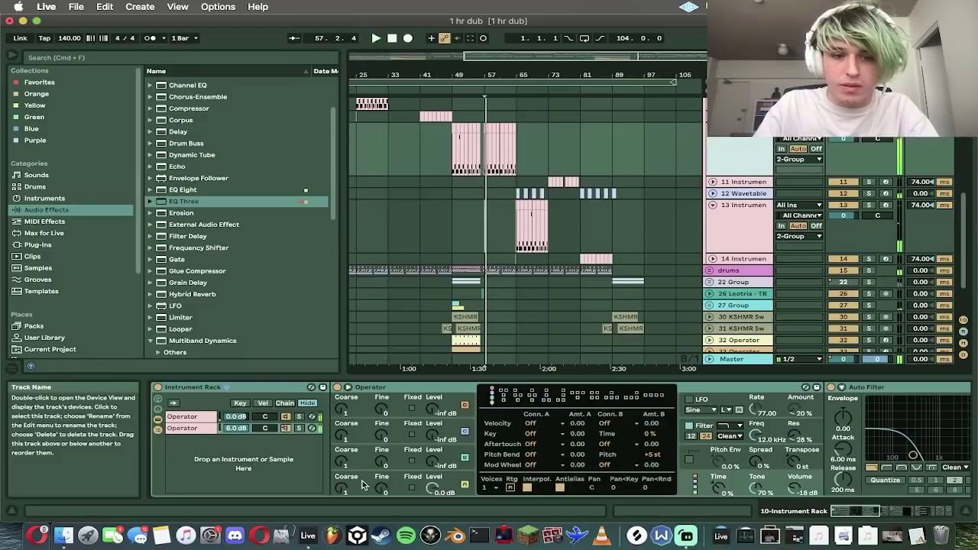
click(216, 419)
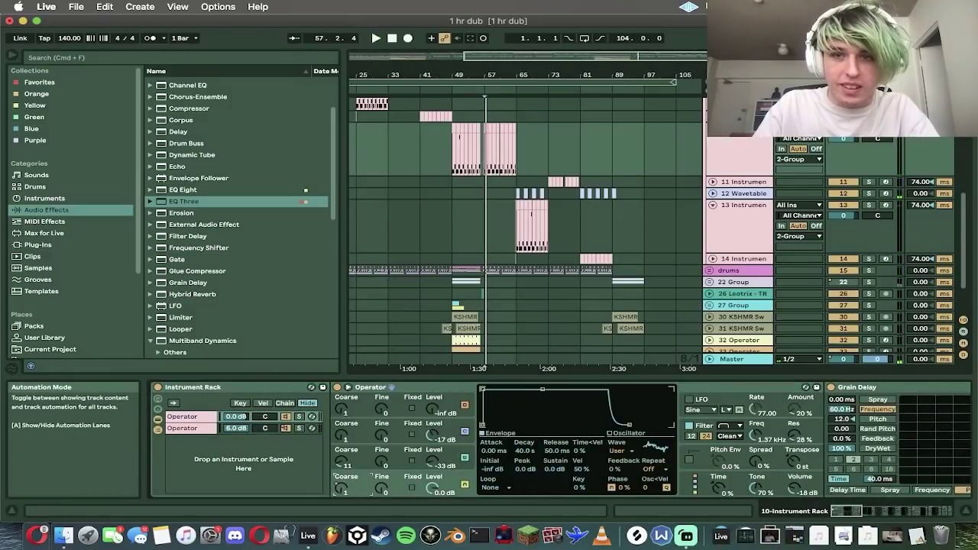
Step: Show the automation lanes, and set oscillator B's level to -17 dB and its decay to 60 s in track 10's Operator
click(444, 38)
click(497, 148)
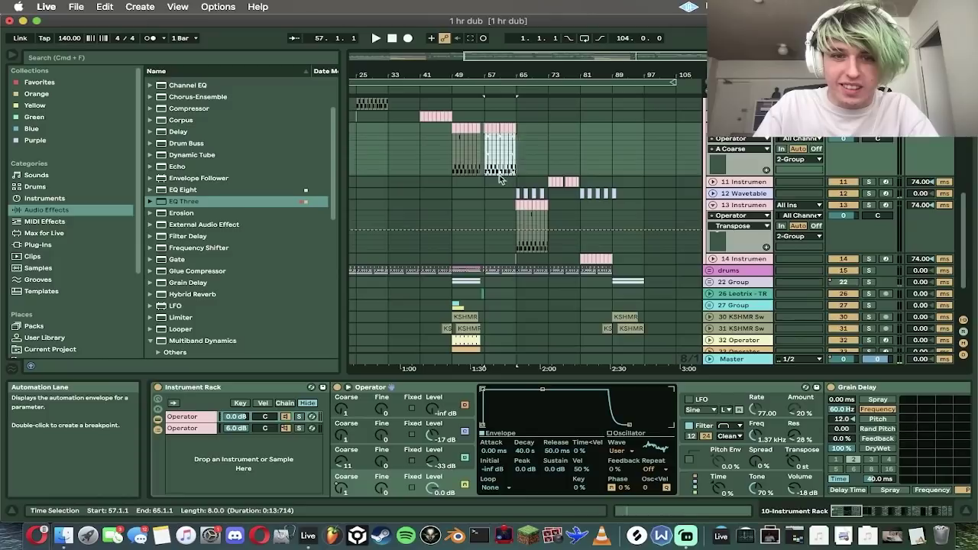
click(434, 464)
key(space)
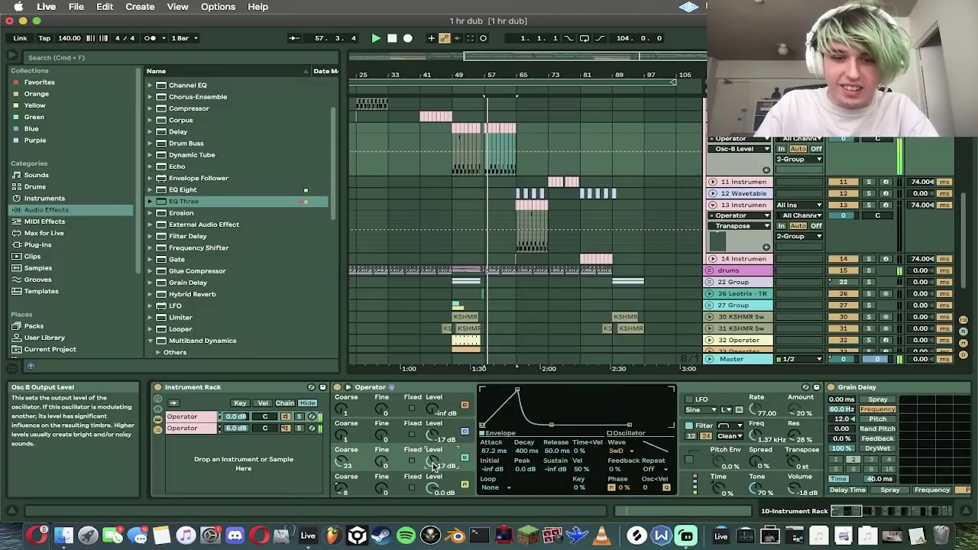
drag(529, 453, 529, 390)
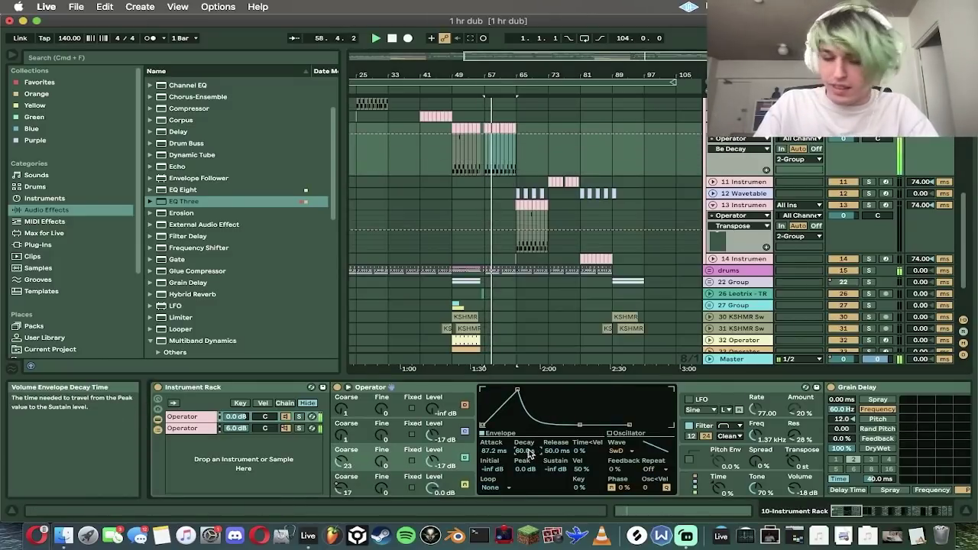
Step: In track 13's Operator, set oscillator B's level to -4.4 dB, decay to 4.55 s and attack to 0.99 ms
click(531, 205)
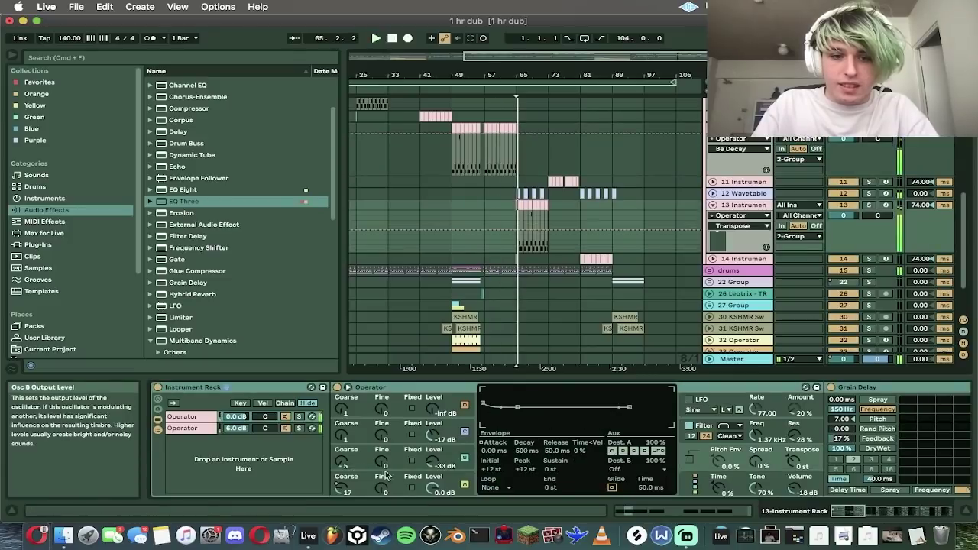
click(433, 463)
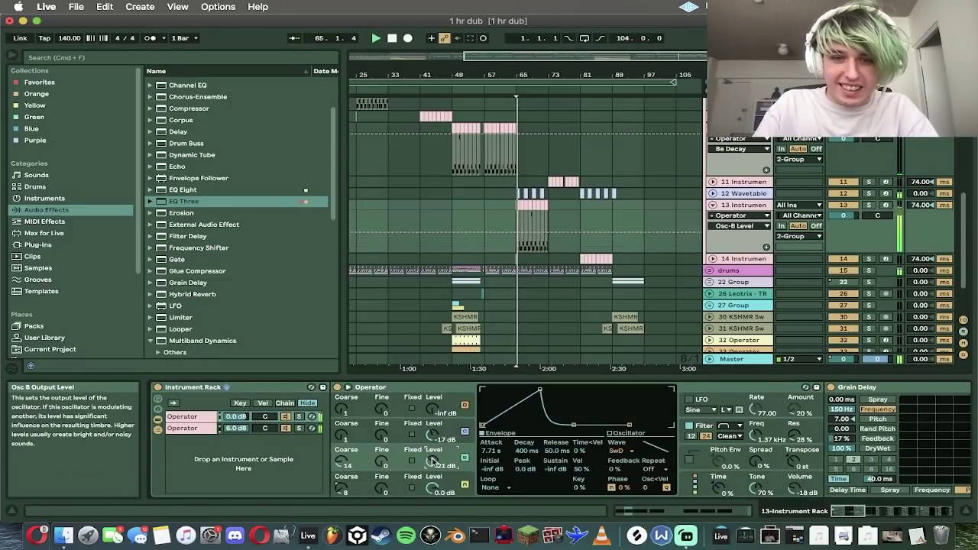
drag(433, 462, 433, 436)
drag(529, 453, 530, 420)
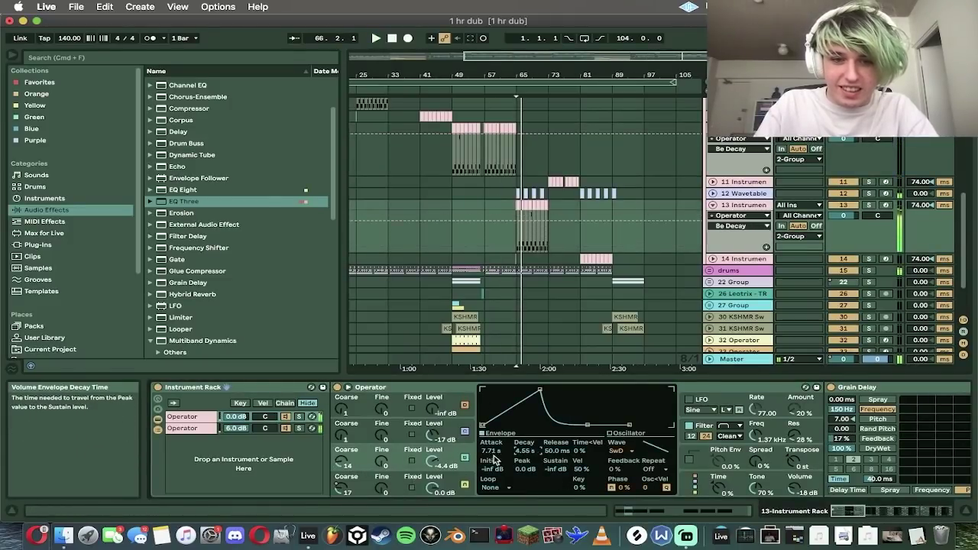
drag(494, 453, 494, 520)
key(space)
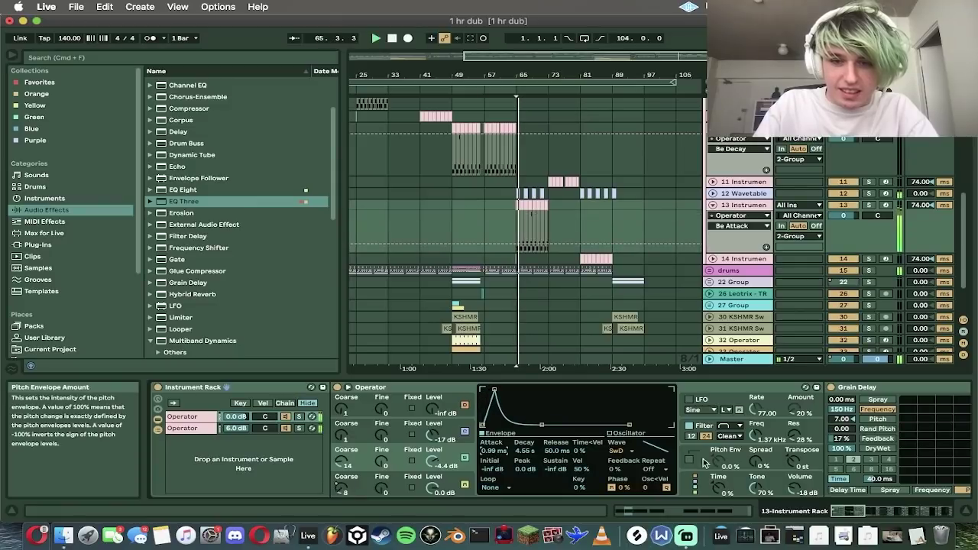
Step: Set the pitch envelope amount to -100% in track 13's Operator, toggle the envelope, and play from bar 65
click(704, 462)
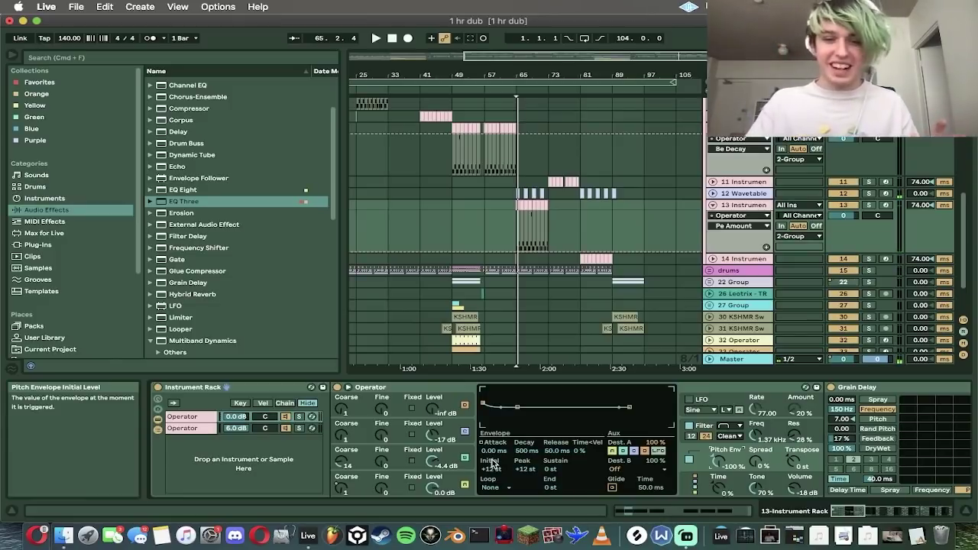
click(689, 459)
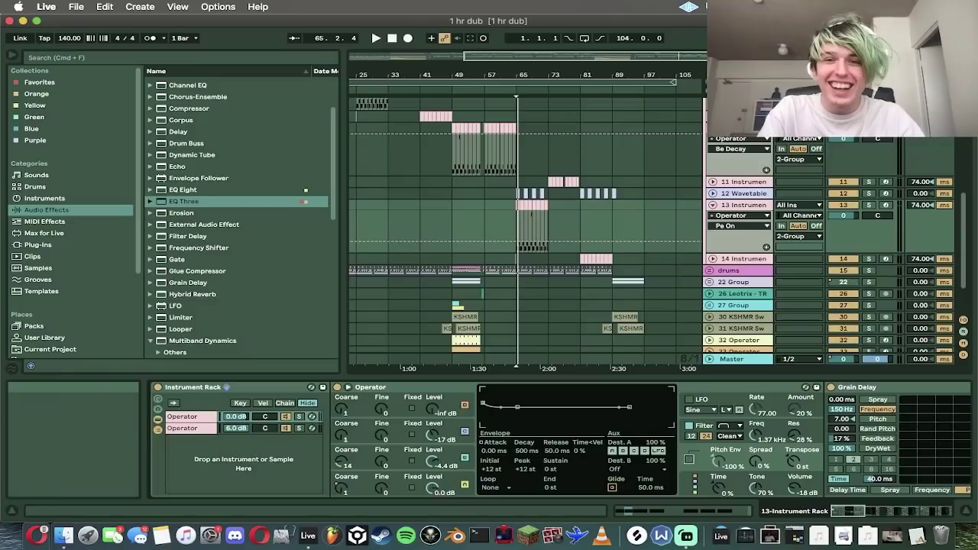
key(minus)
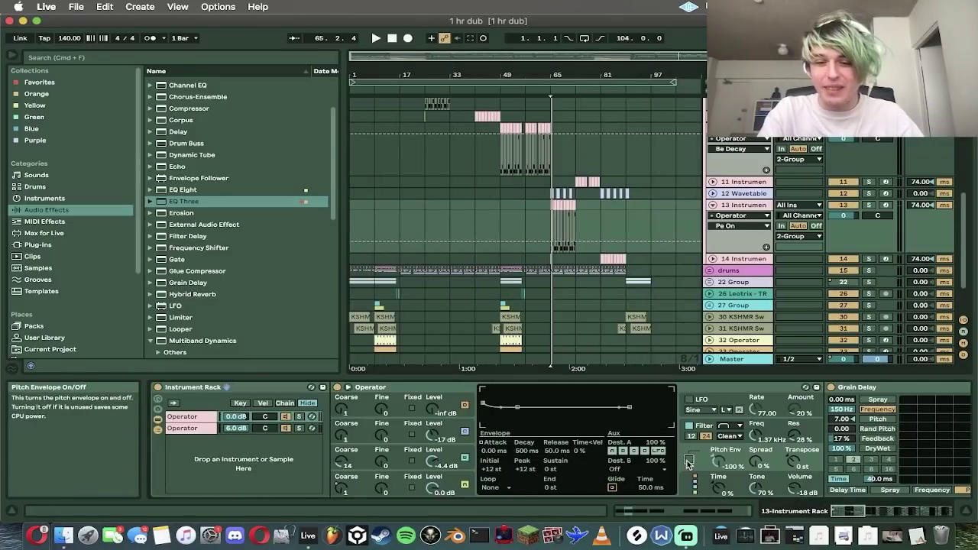
key(space)
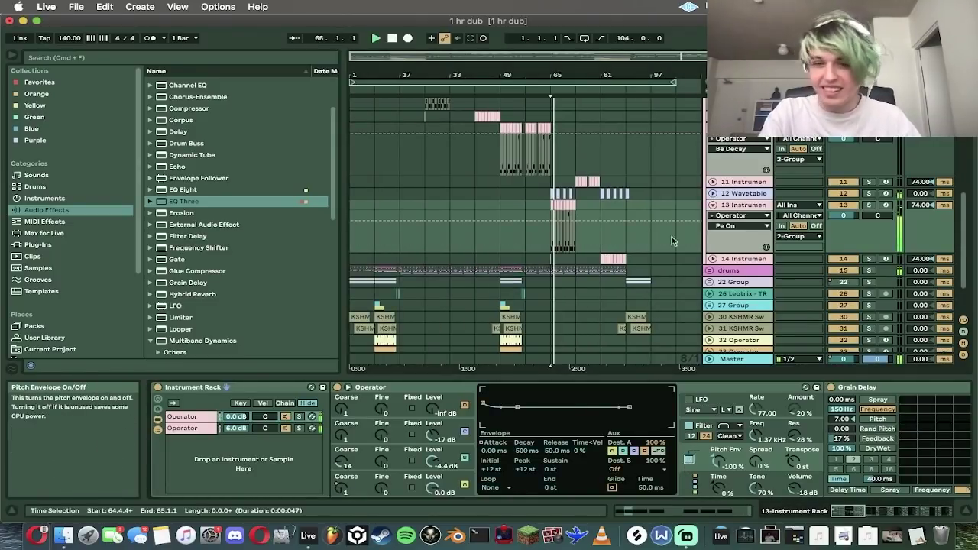
Step: Fold group 2, select the arrangement's loop range from bar 1, and save the Live Set
scroll(714, 210, up, 8)
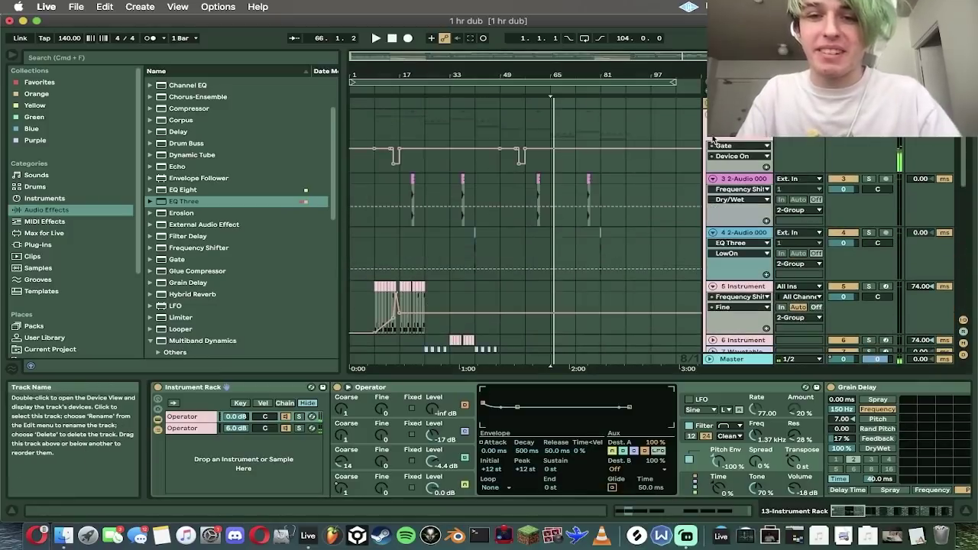
click(713, 115)
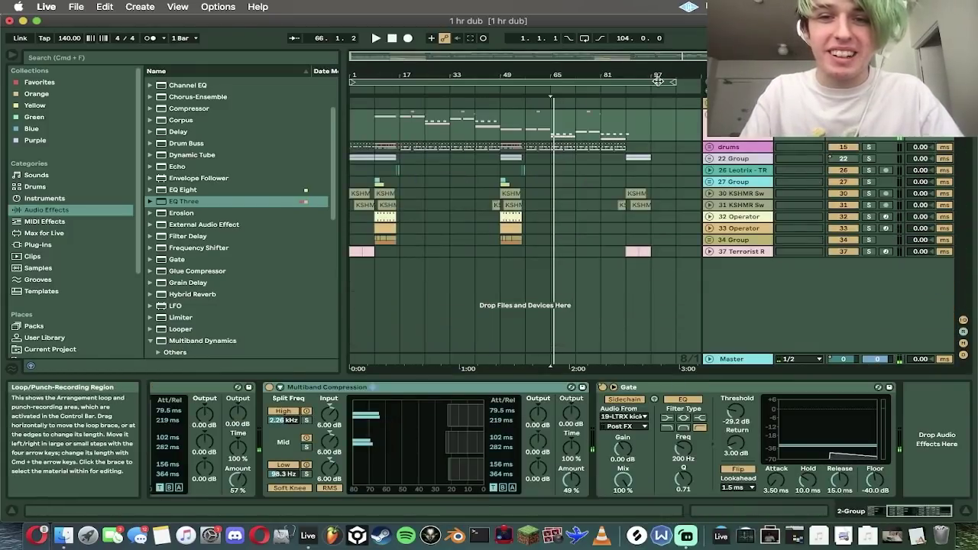
click(656, 81)
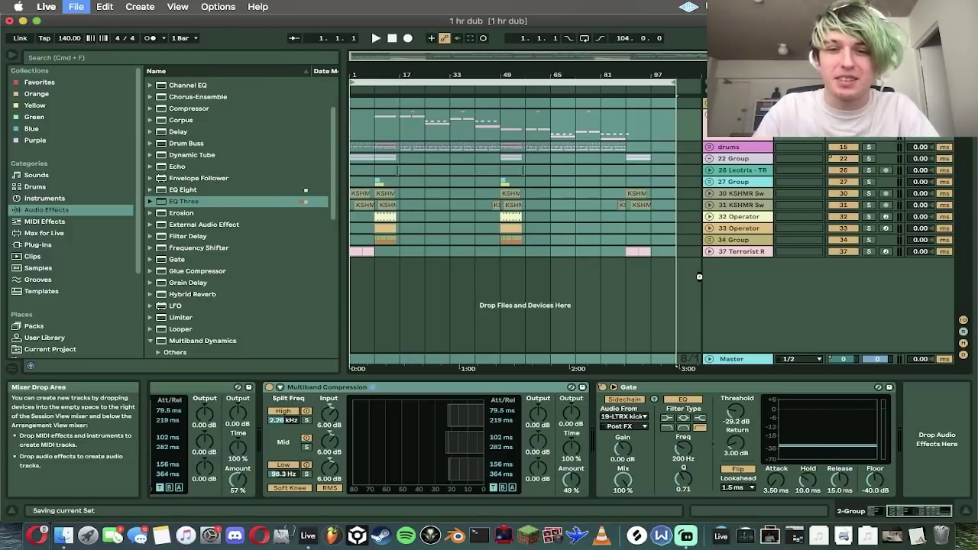
Step: Play the outro from bar 89 and the transition into bar 49, and check the drums group
click(626, 276)
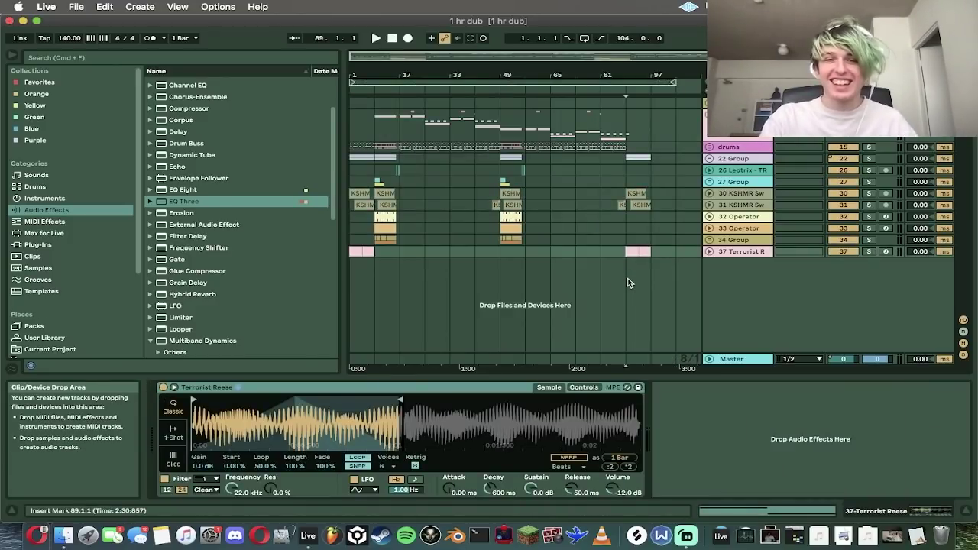
key(space)
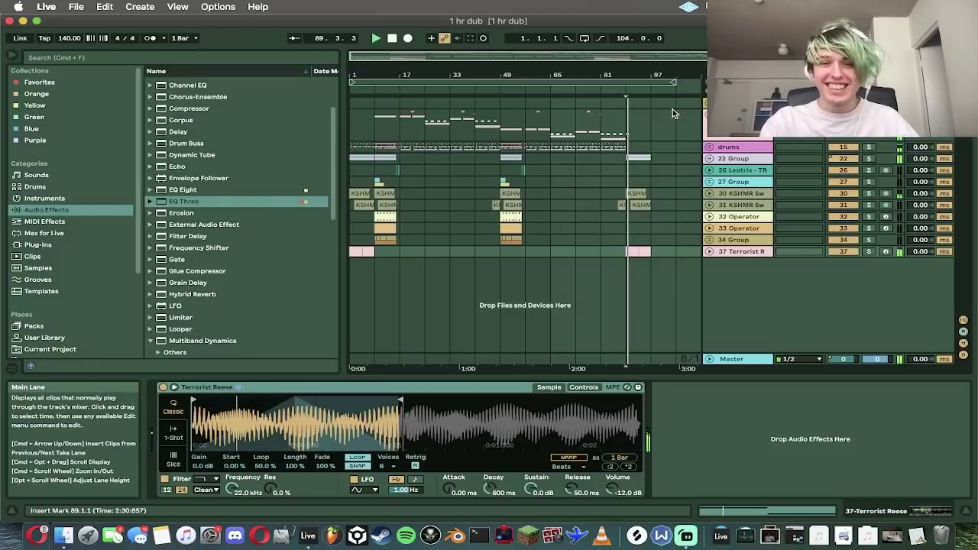
click(494, 249)
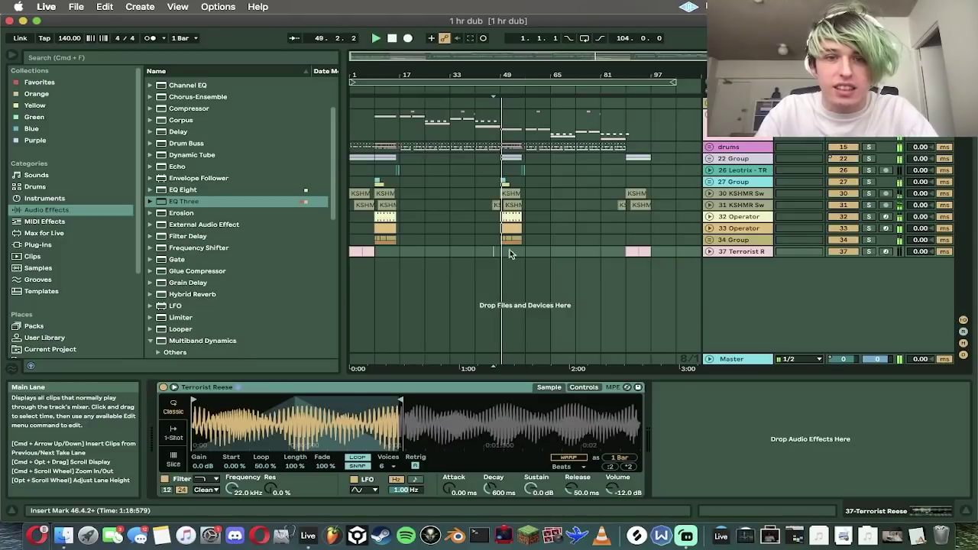
click(709, 147)
click(709, 147)
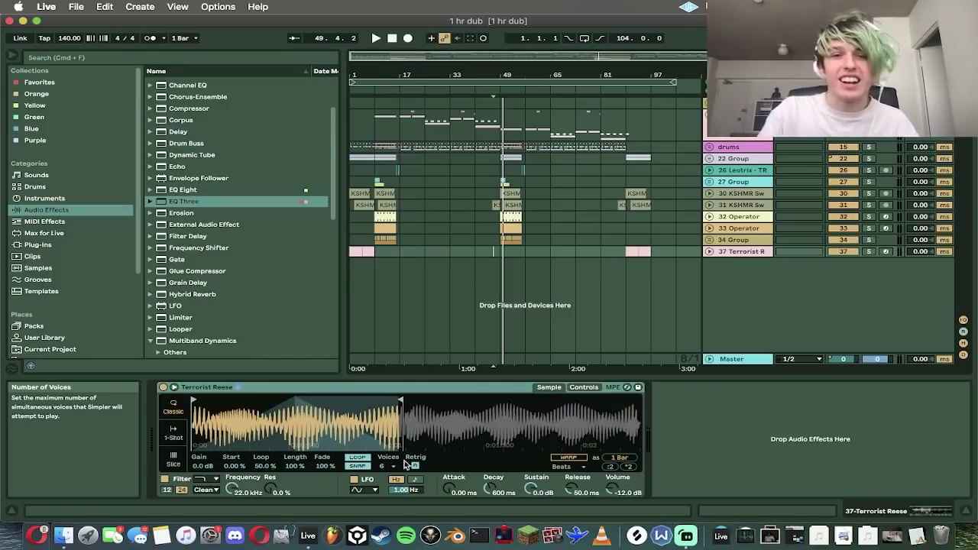
Step: Select ranges from bar 1 in the arrangement and play the build-up from bar 9
drag(642, 114, 85, 155)
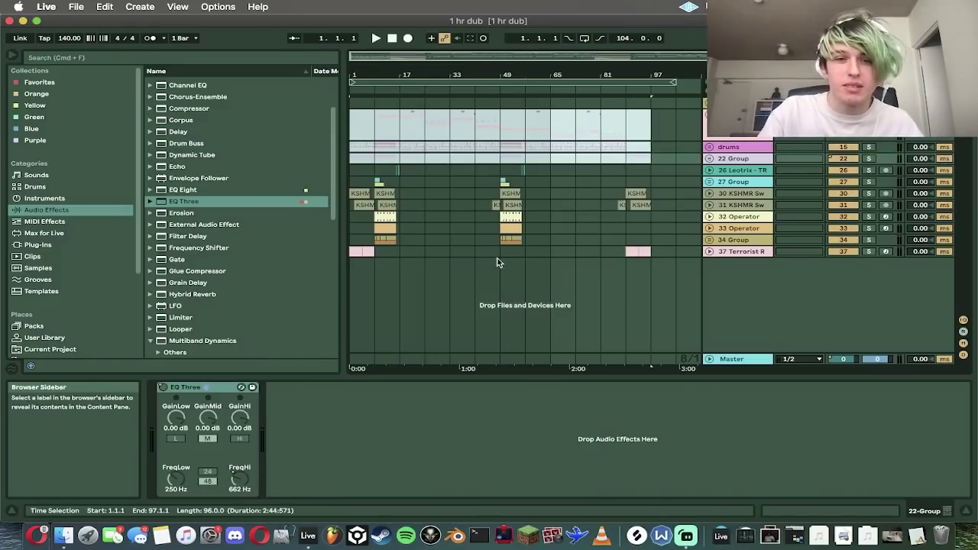
drag(506, 285, 90, 286)
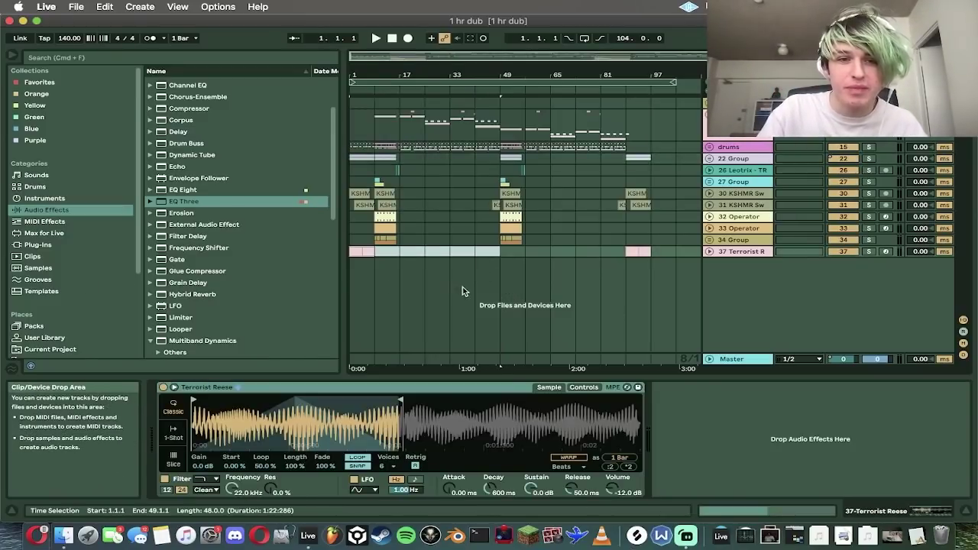
click(404, 267)
click(377, 268)
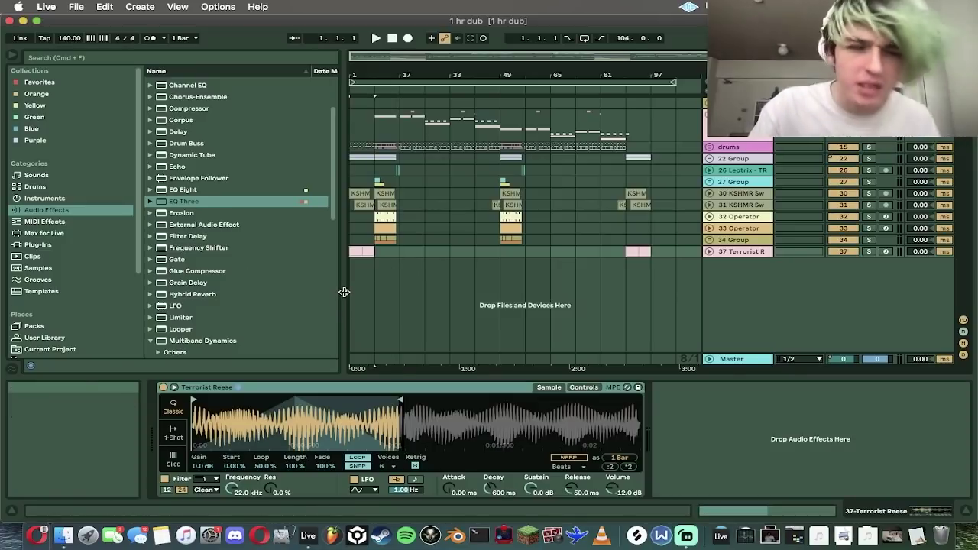
key(space)
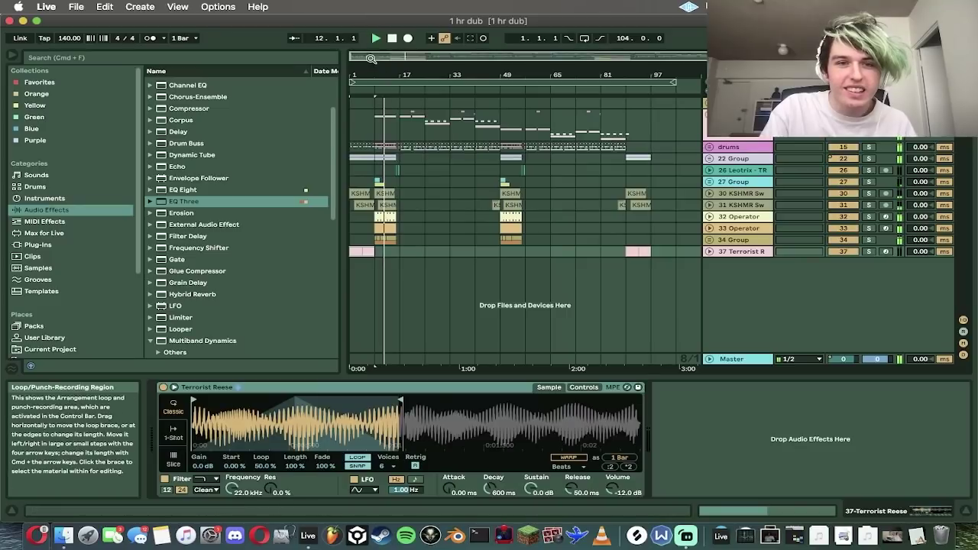
drag(371, 59, 372, 92)
key(space)
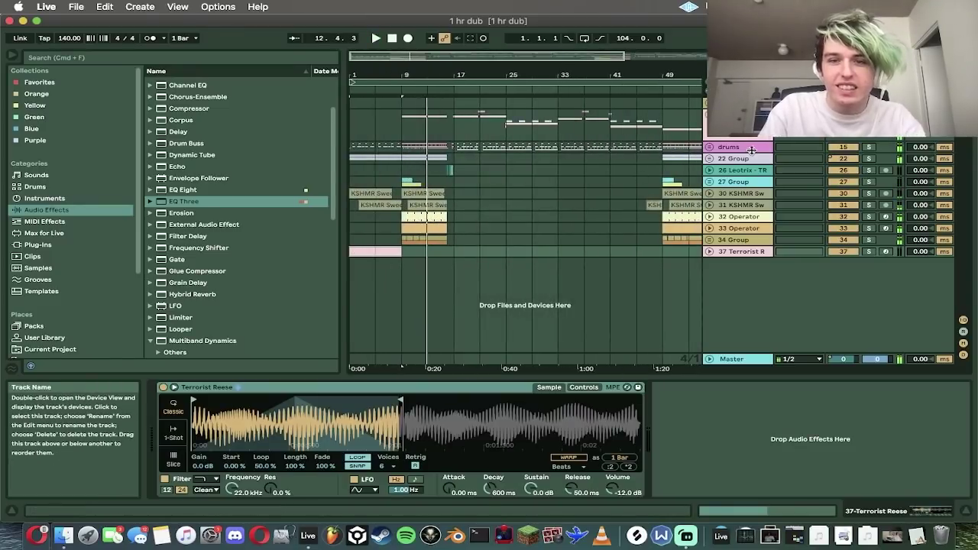
Step: Show the drums group's Auto Filter on/off automation, followed by its frequency automation around bar 9
click(752, 150)
right_click(464, 388)
click(496, 395)
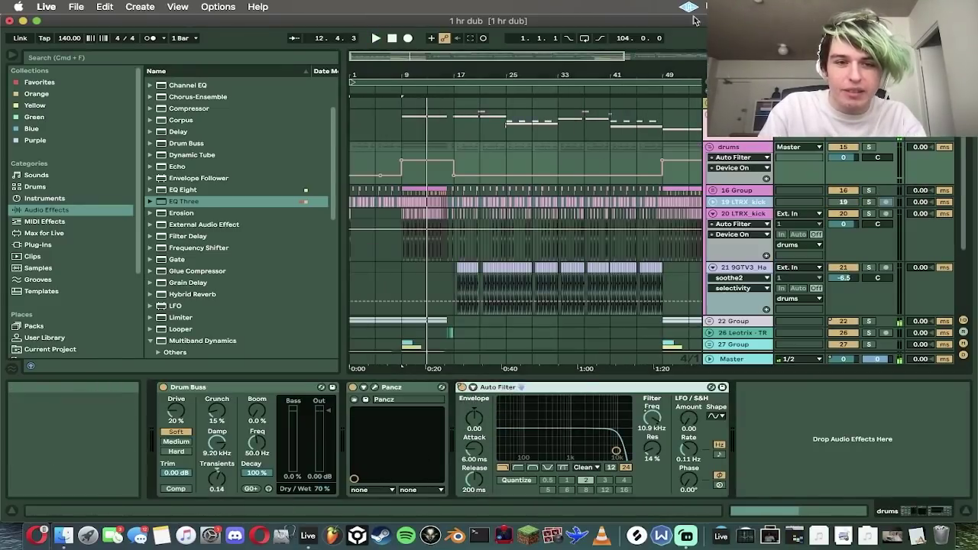
drag(366, 57, 366, 90)
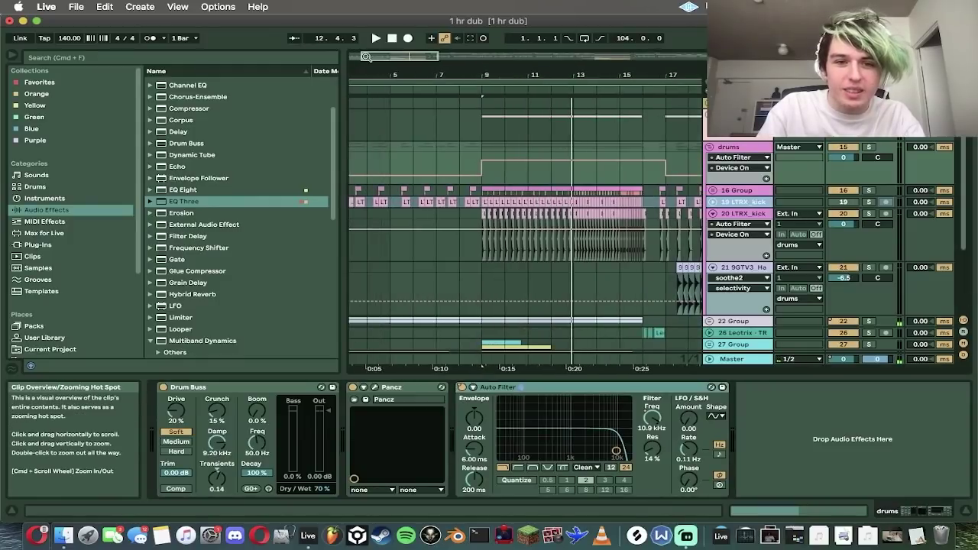
right_click(658, 420)
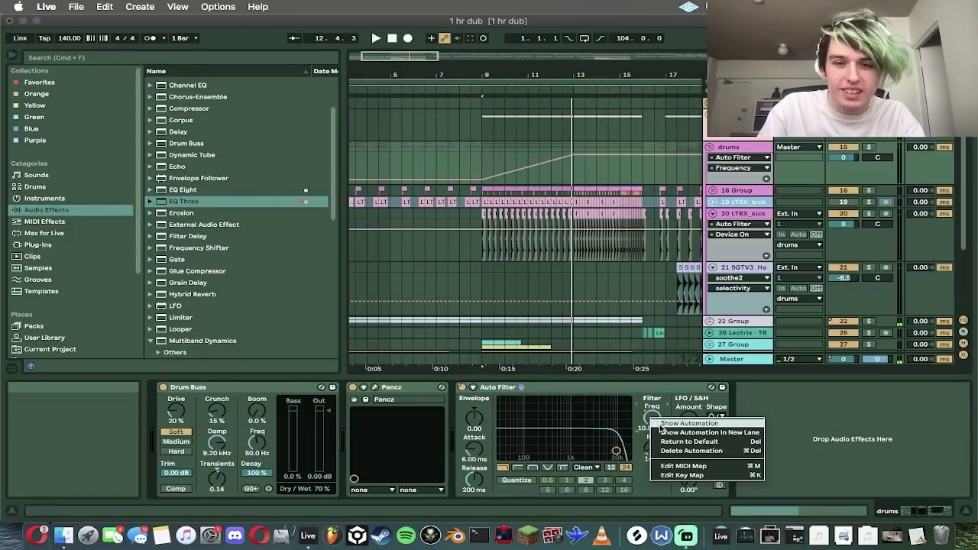
click(661, 425)
Step: Draw a peak in the drums' Auto Filter frequency from bar 8.3 falling into bar 9, play it, and show the on/off automation
key(b)
click(475, 154)
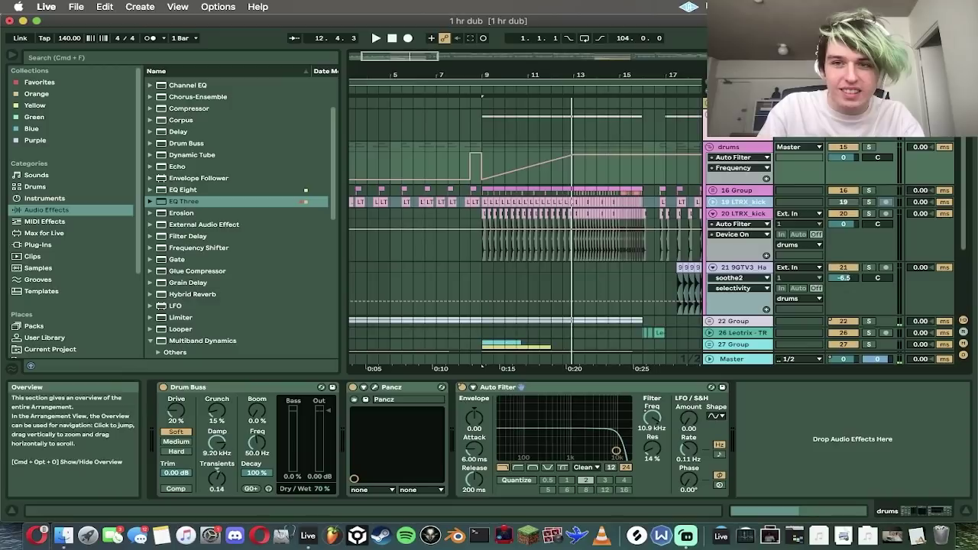
click(828, 38)
click(468, 152)
key(space)
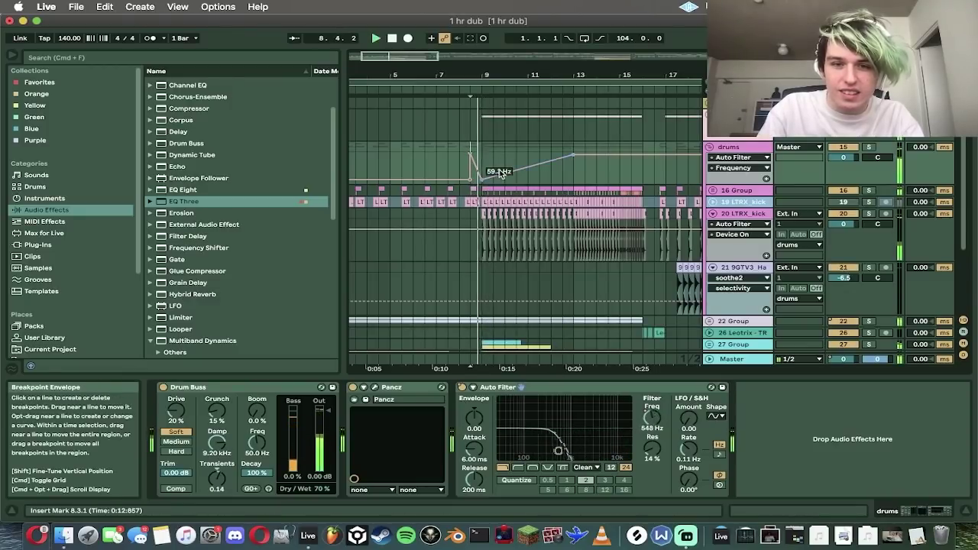
right_click(461, 388)
click(489, 407)
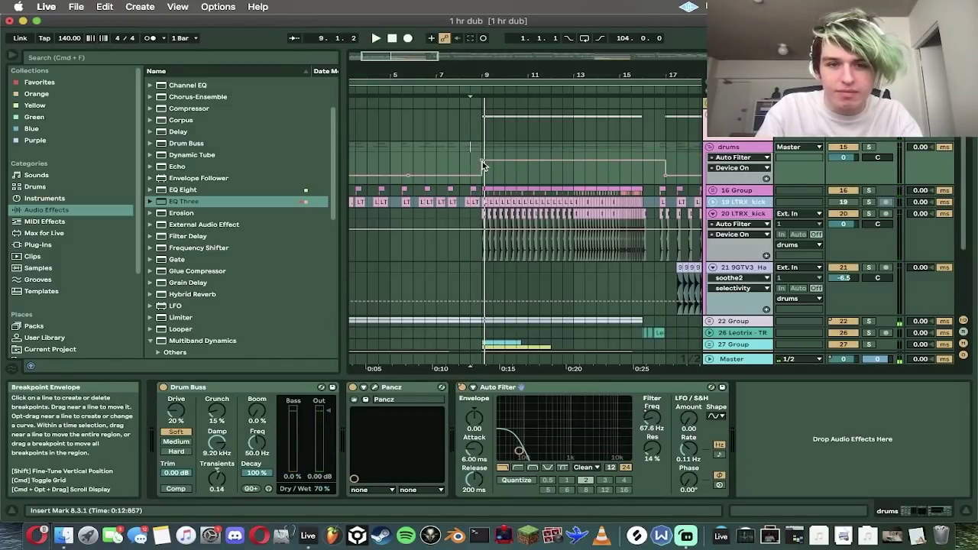
Step: Show the on/off automation of group 22's EQ Three and set it to On ahead of bar 9
scroll(474, 160, down, 4)
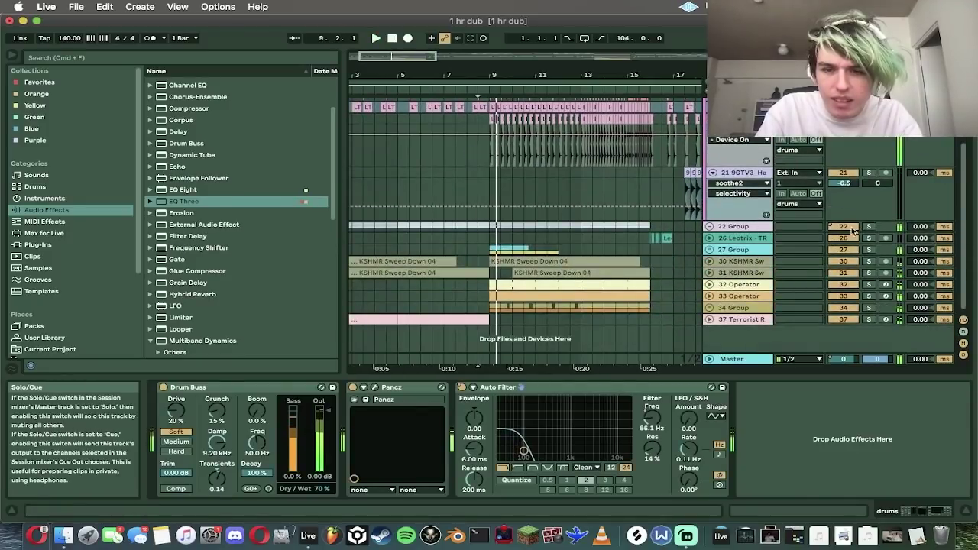
click(755, 230)
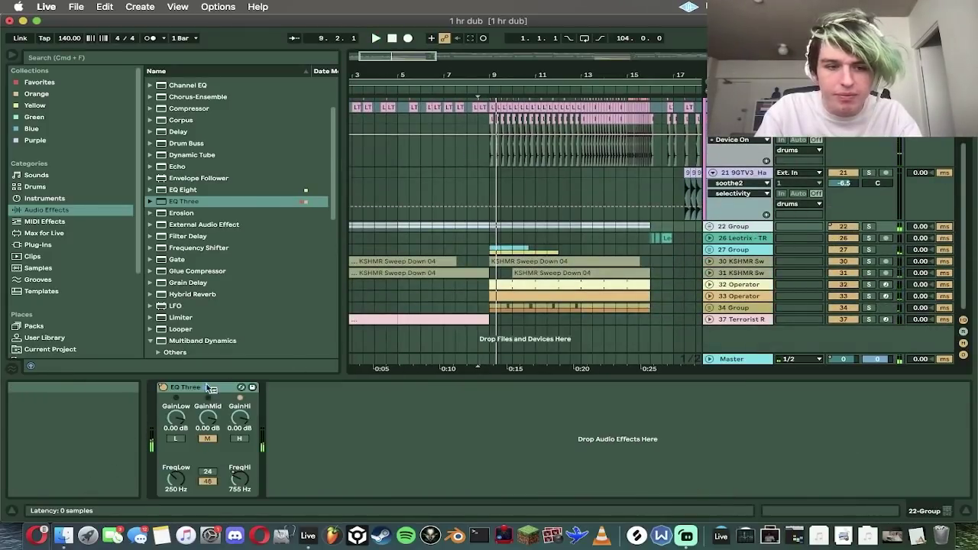
right_click(163, 388)
click(200, 396)
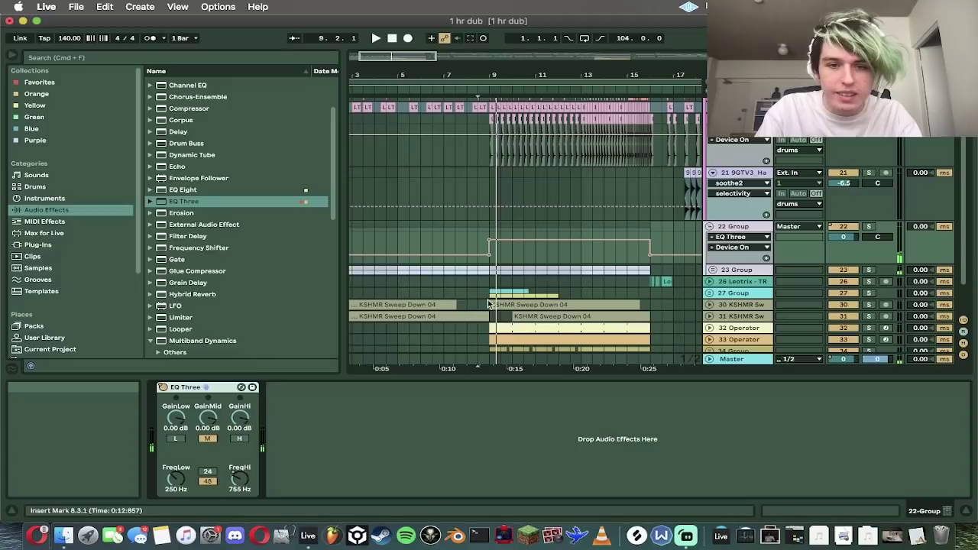
key(space)
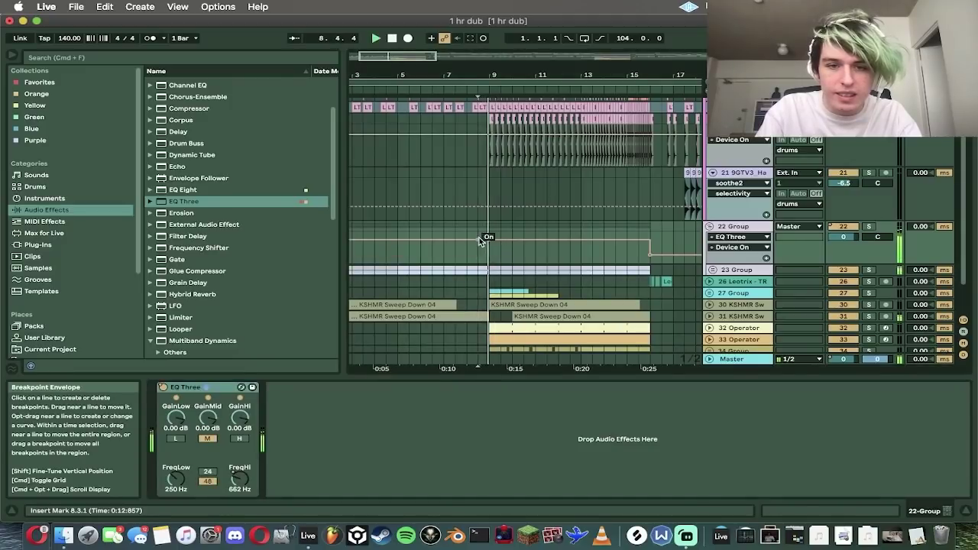
key(space)
drag(489, 241, 479, 241)
Step: Automate group 22's EQ Three FreqHi at 18.0 kHz until bar 8.3, falling to the ramp's start at bar 9, and play it
click(240, 479)
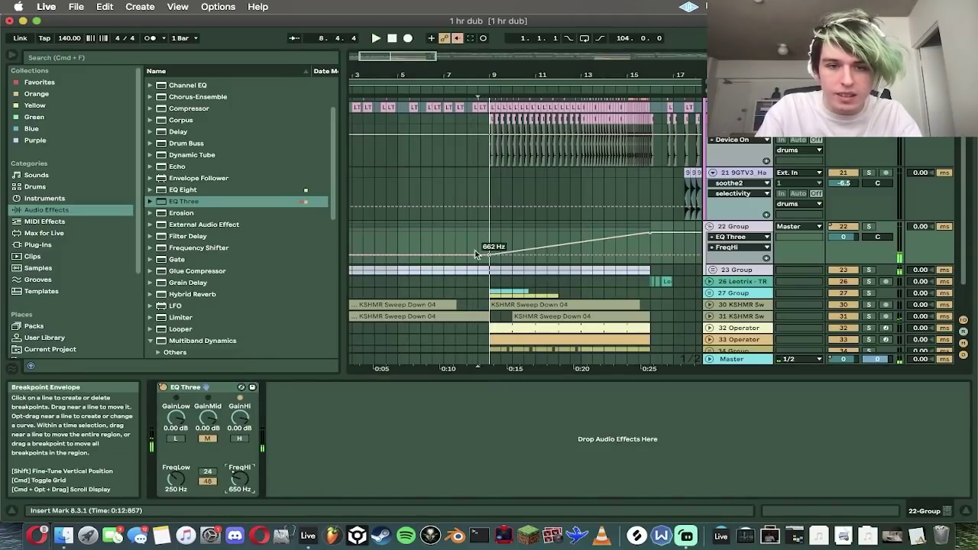
click(457, 38)
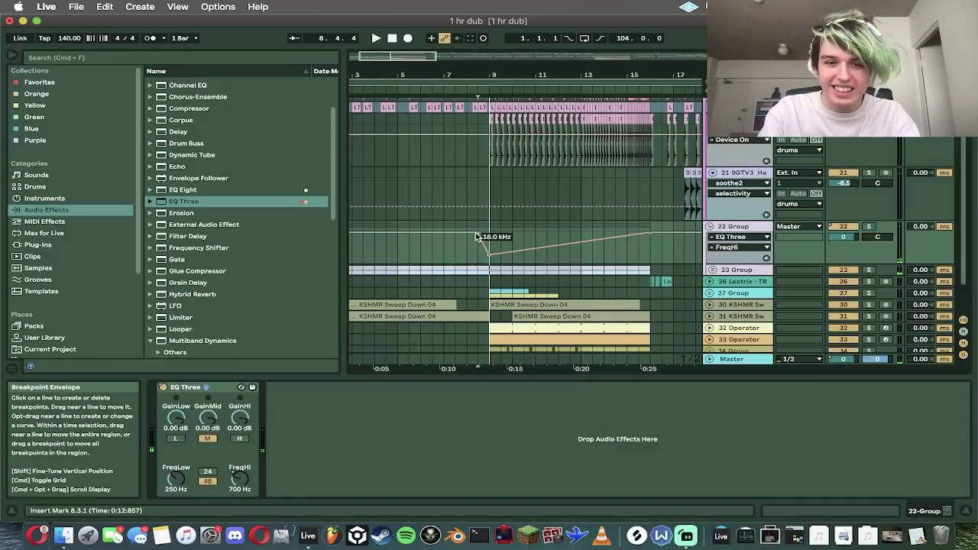
key(space)
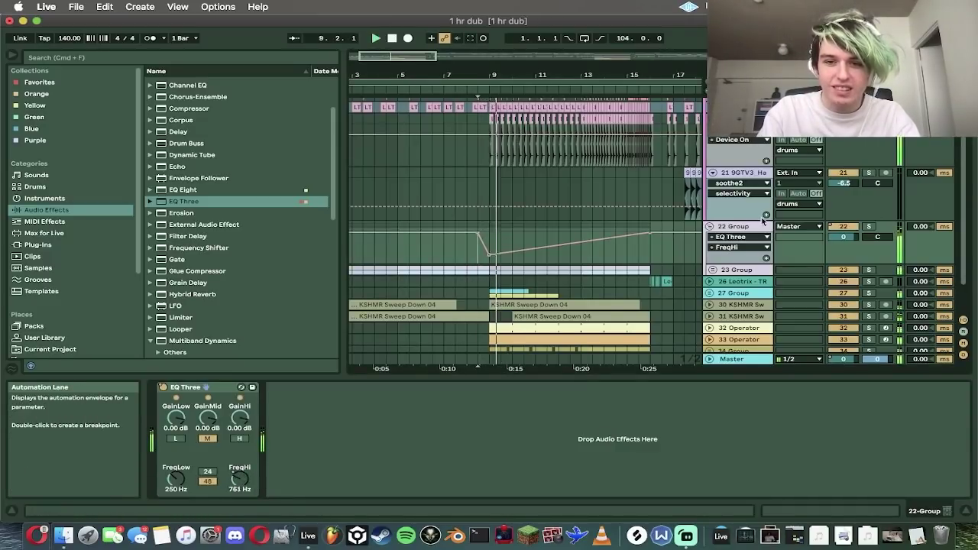
Step: Replay the transition into bar 9 and fold group 22 and the drums group
click(710, 227)
key(space)
key(space)
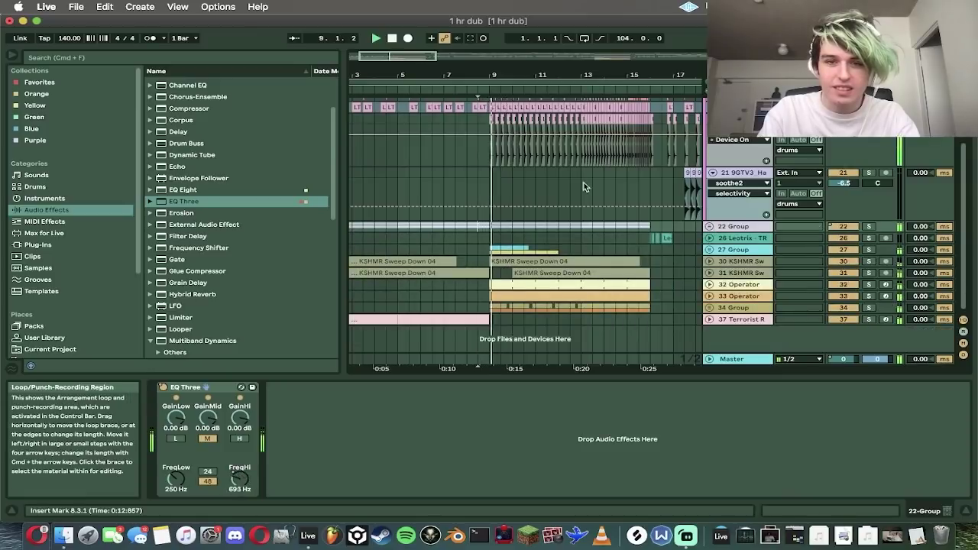
scroll(583, 186, up, 3)
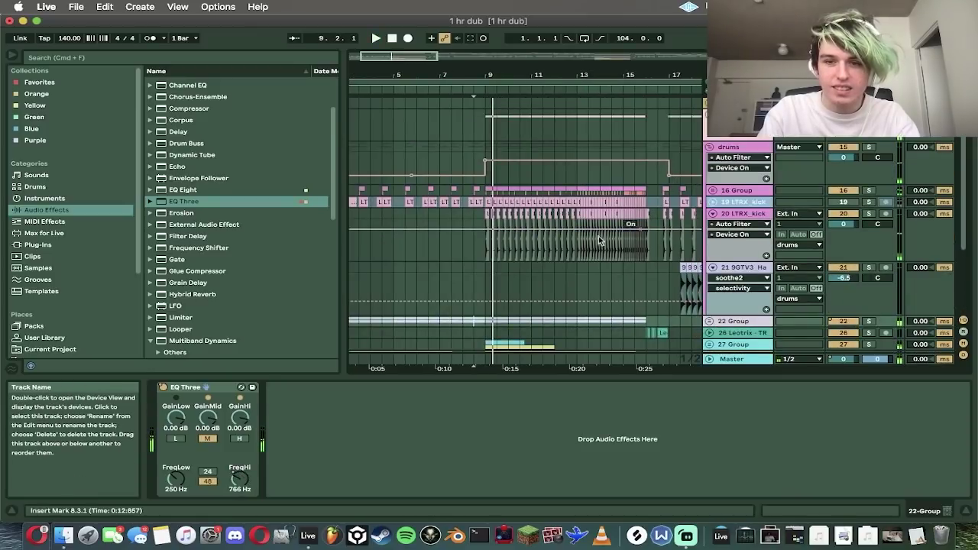
click(710, 147)
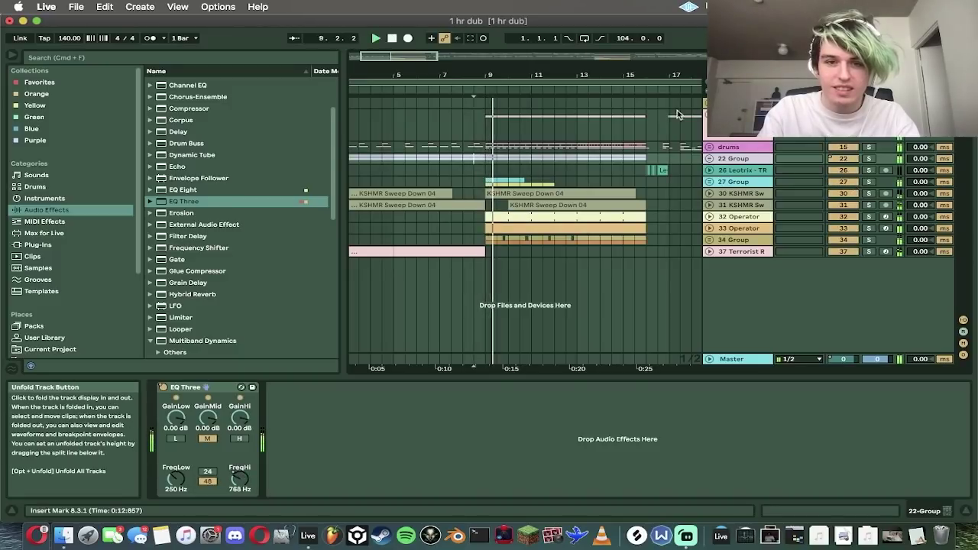
Step: Search all results for "kick", place A1_Kick_8.wav on a new track at bar 9, and set that track's volume to -5.4 dB
click(310, 58)
text(kick)
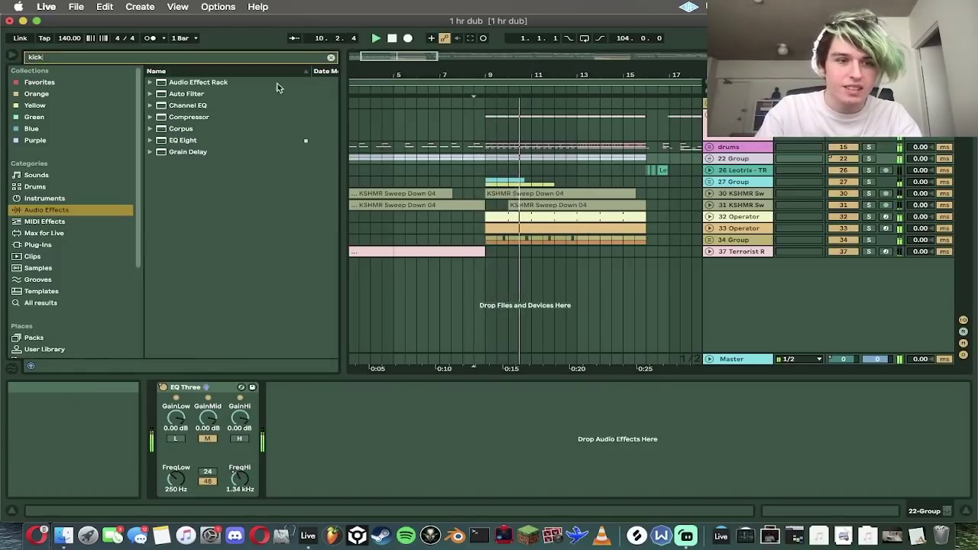
click(78, 304)
drag(256, 291, 483, 293)
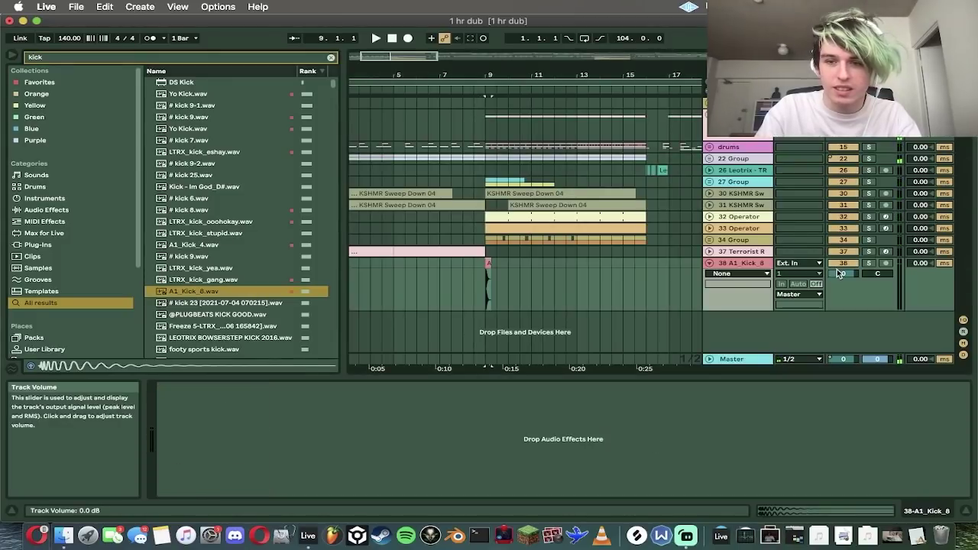
drag(837, 273, 836, 285)
key(space)
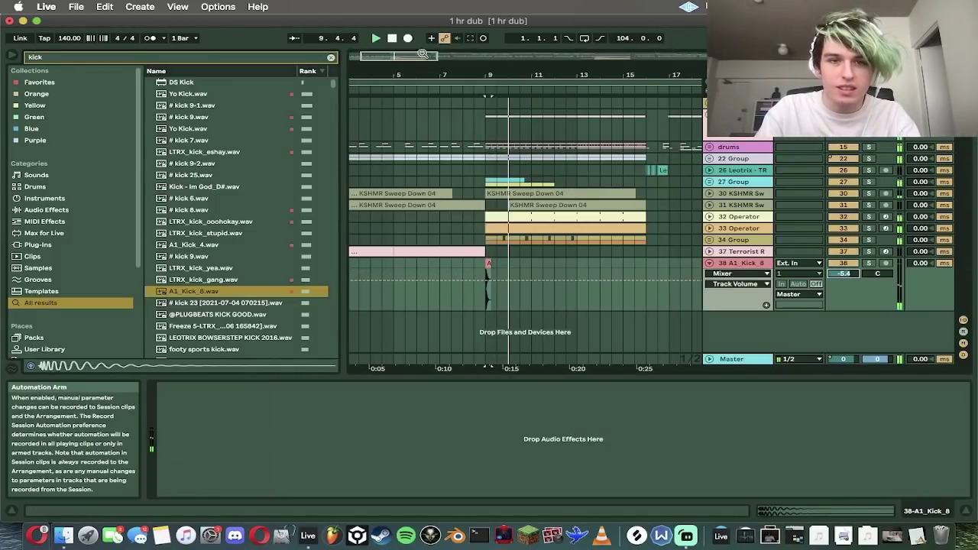
Step: Copy the kick from bar 9 to bar 49 on track 38 and play the start of the second drop
double_click(474, 56)
click(397, 266)
drag(386, 267, 340, 269)
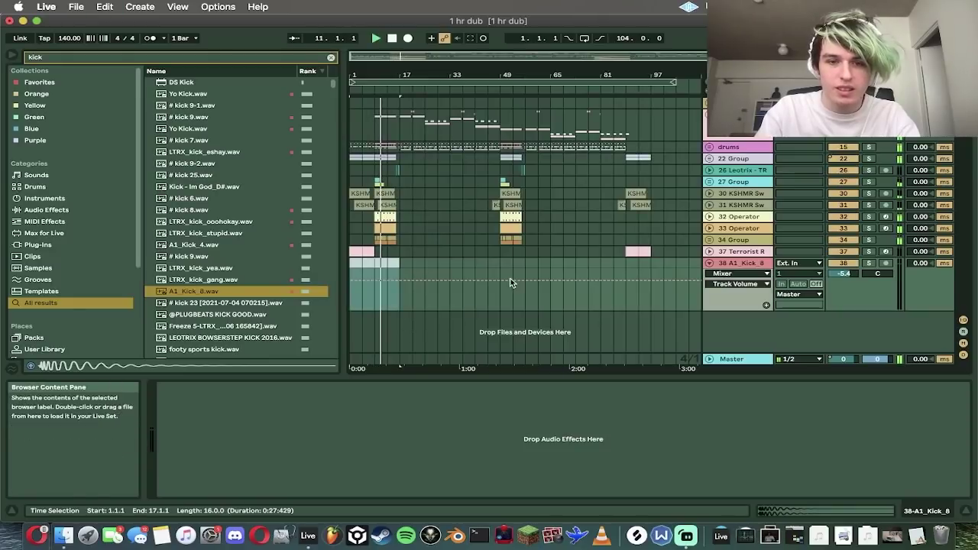
click(481, 262)
drag(398, 262, 499, 263)
key(space)
key(space)
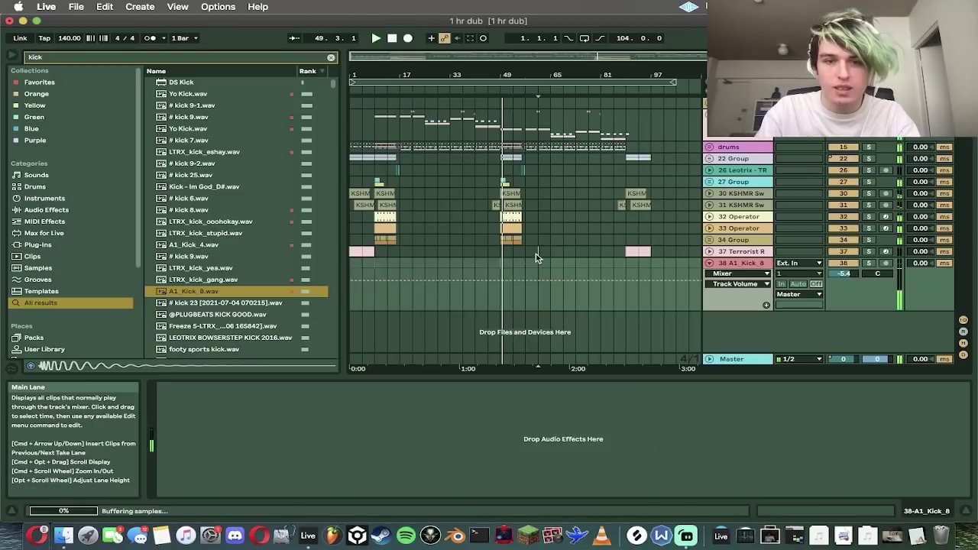
Step: Select the loop range from bar 1 to 105 and automate the Master track volume to fade out from about bar 99 to bar 105
click(538, 251)
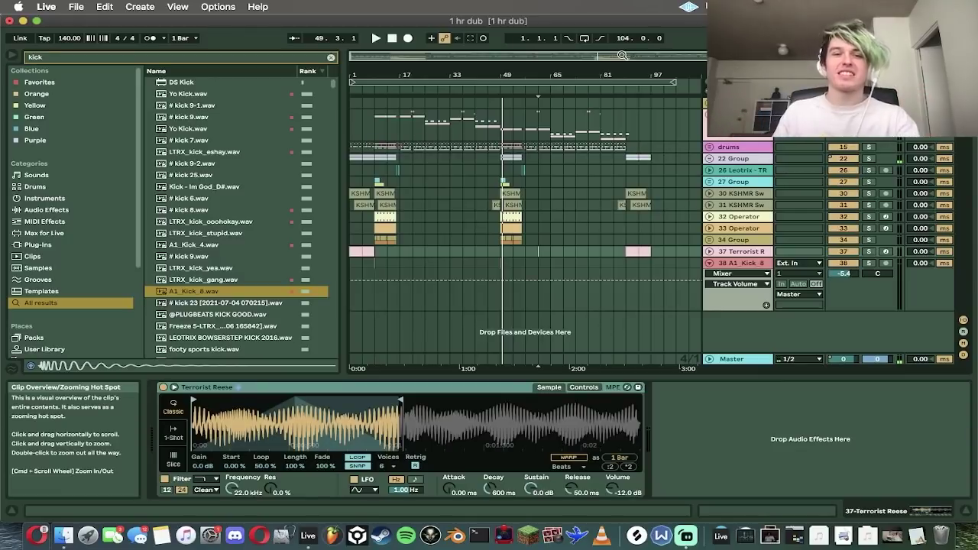
drag(553, 260, 330, 259)
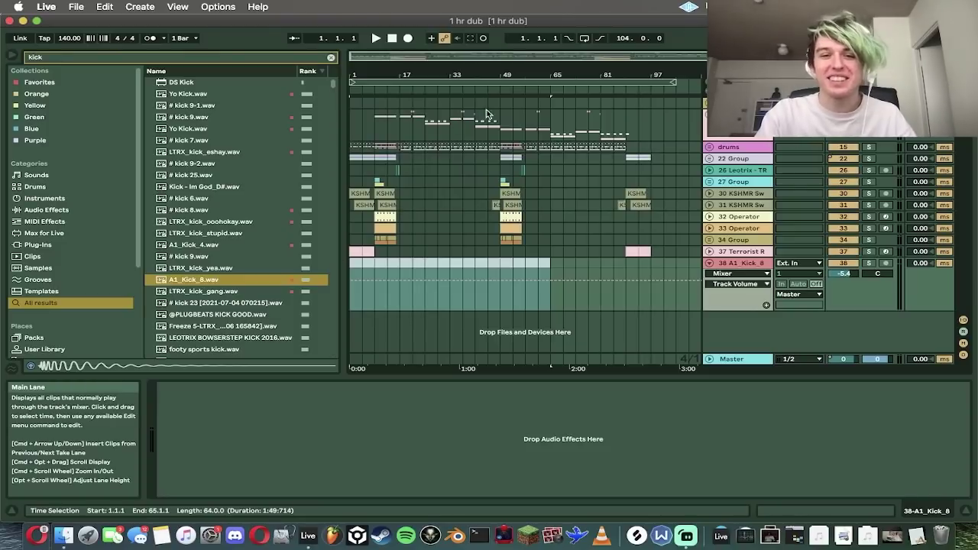
click(489, 84)
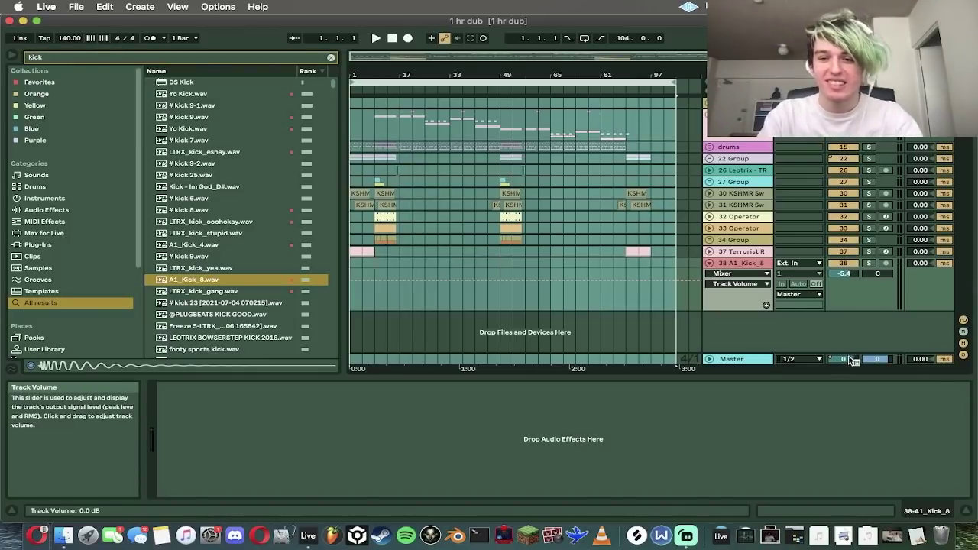
right_click(848, 359)
click(857, 368)
click(657, 291)
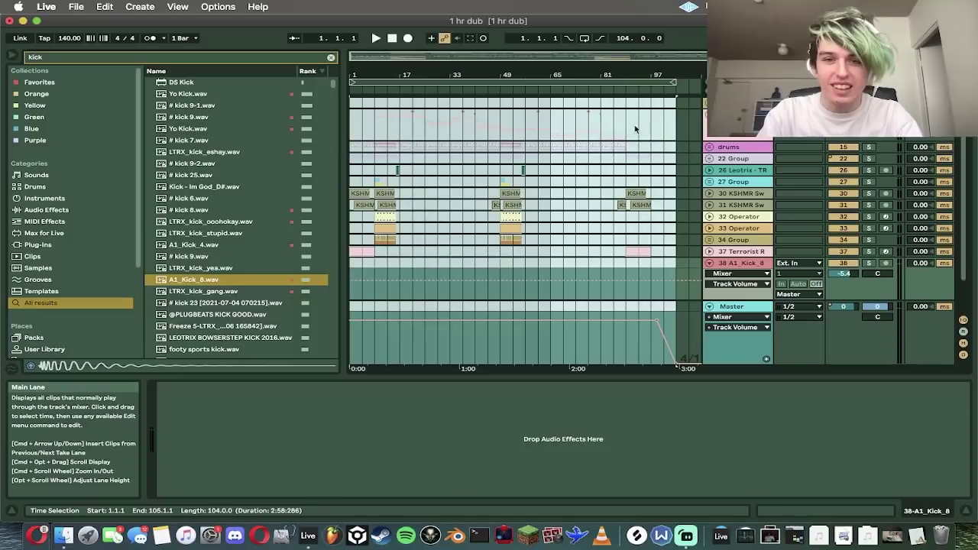
Step: Play the arrangement from bar 1 and from bar 9, and save the Live Set
key(space)
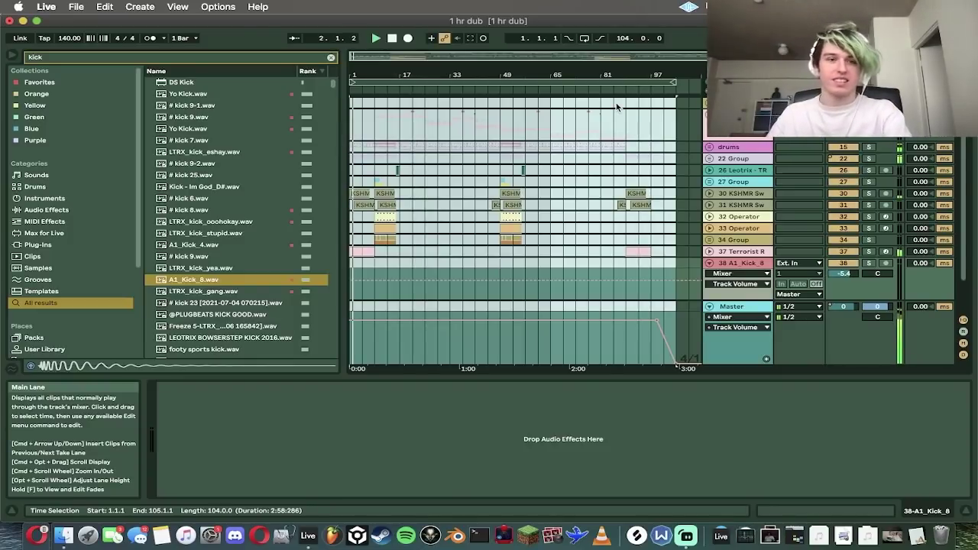
click(616, 105)
key(super+s)
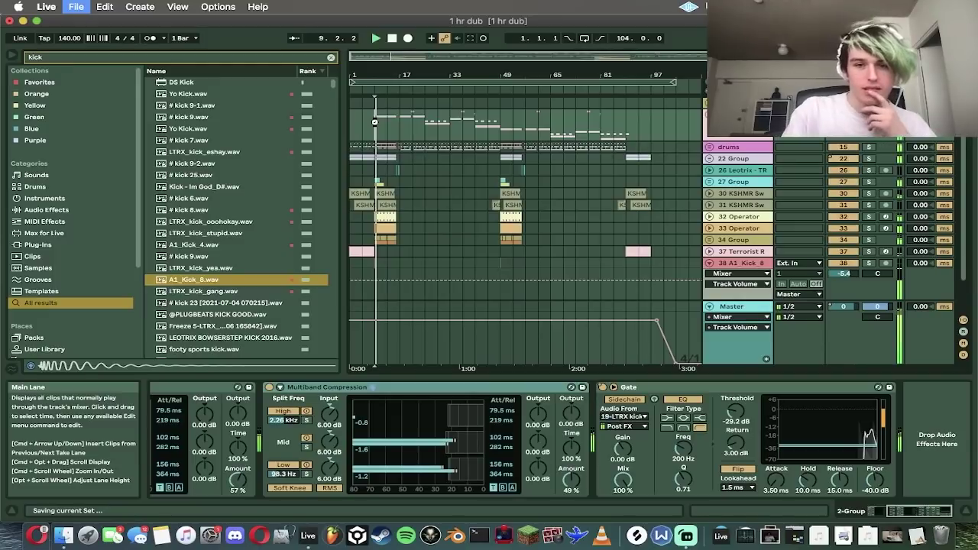
Step: Fold the A1_Kick_8 track and the Master track while the first drop plays
drag(384, 56, 382, 142)
double_click(385, 56)
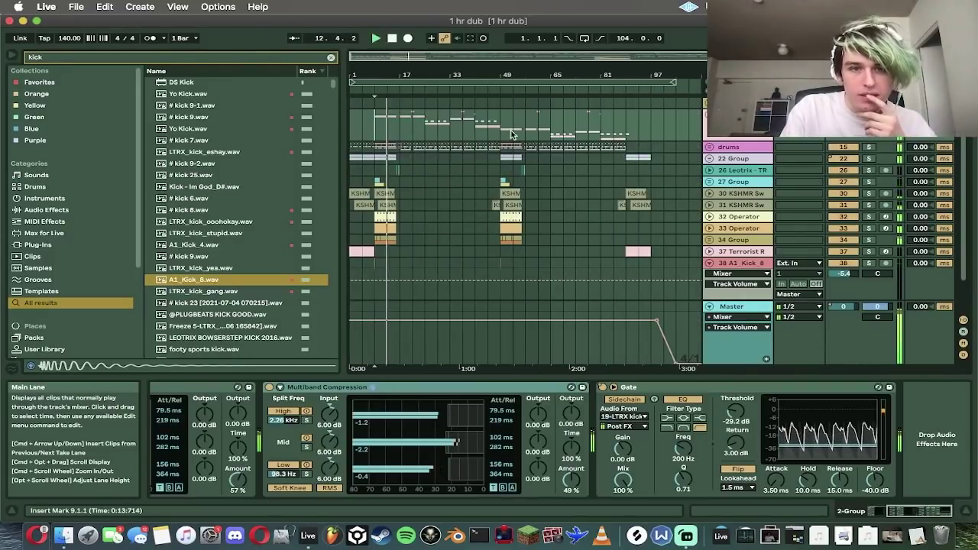
click(709, 264)
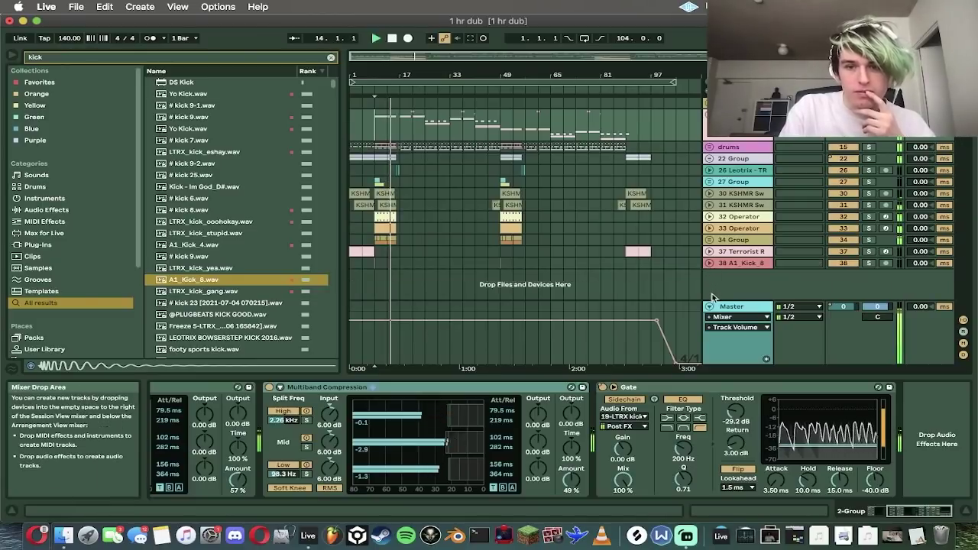
click(709, 306)
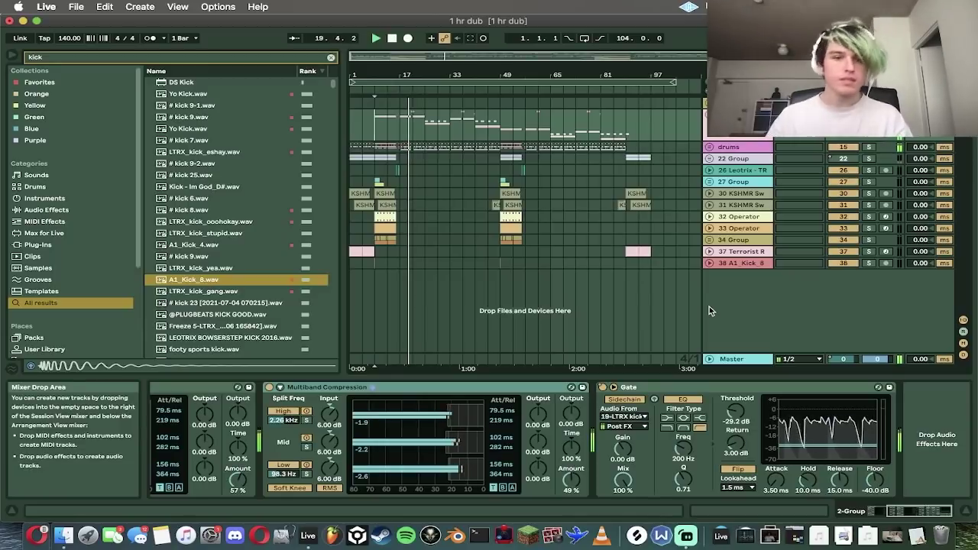
Step: Save the Live Set again and listen to the track from bar 41 through the second drop
key(super+s)
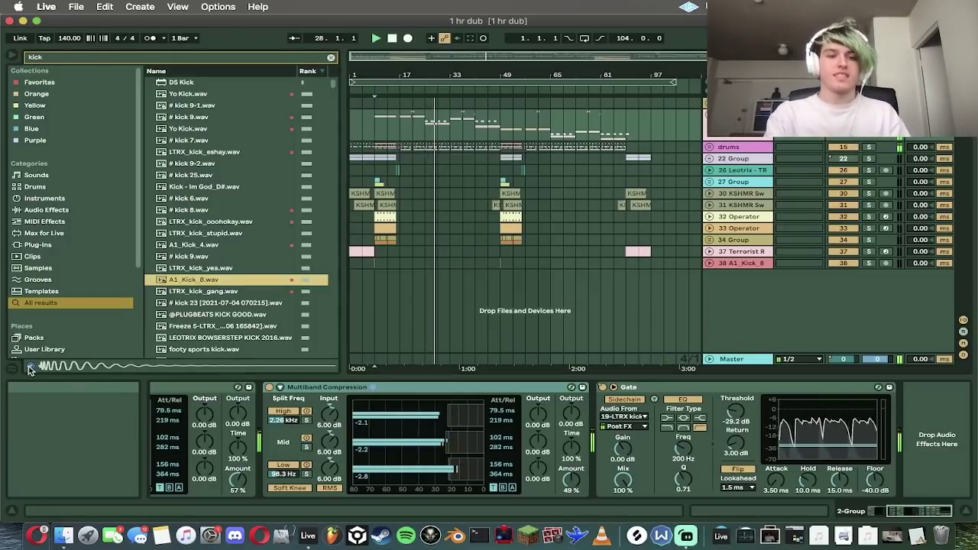
click(476, 263)
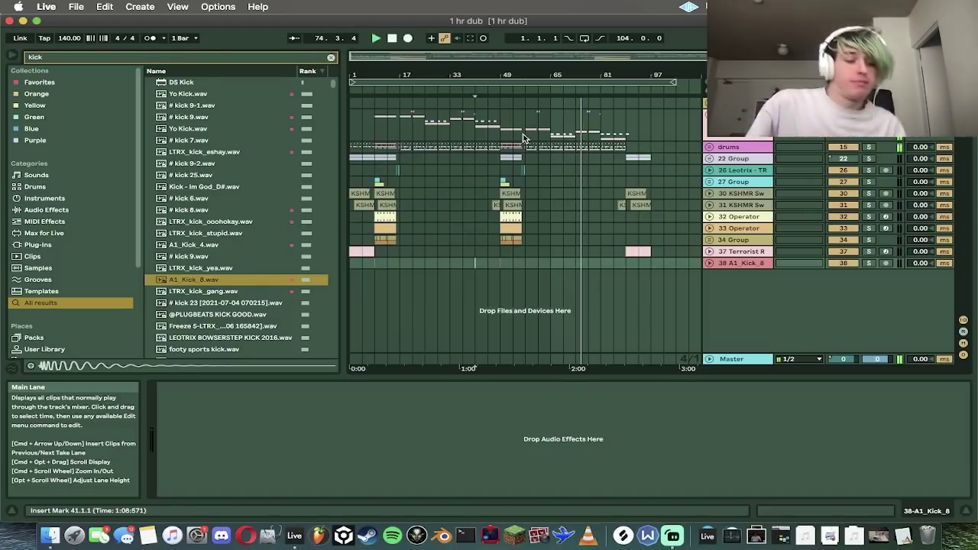
click(591, 184)
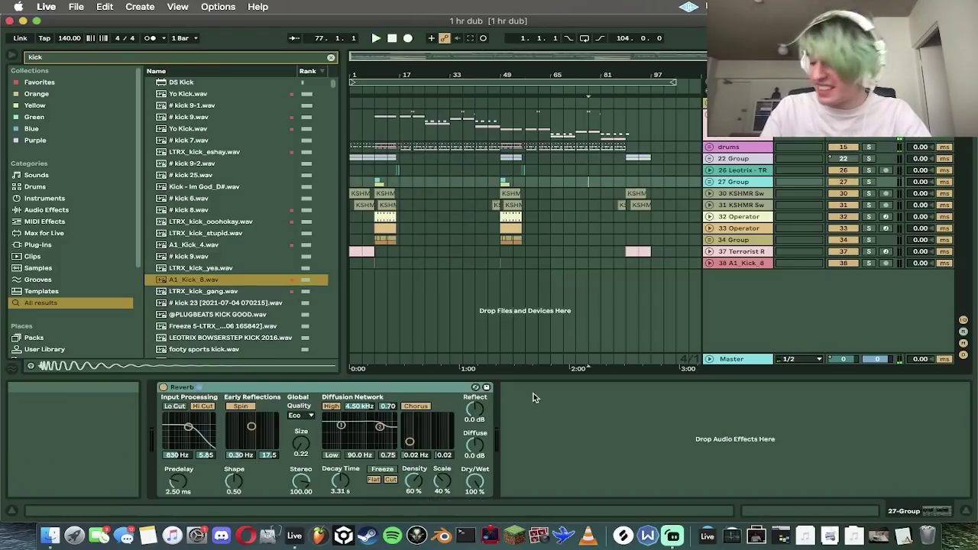